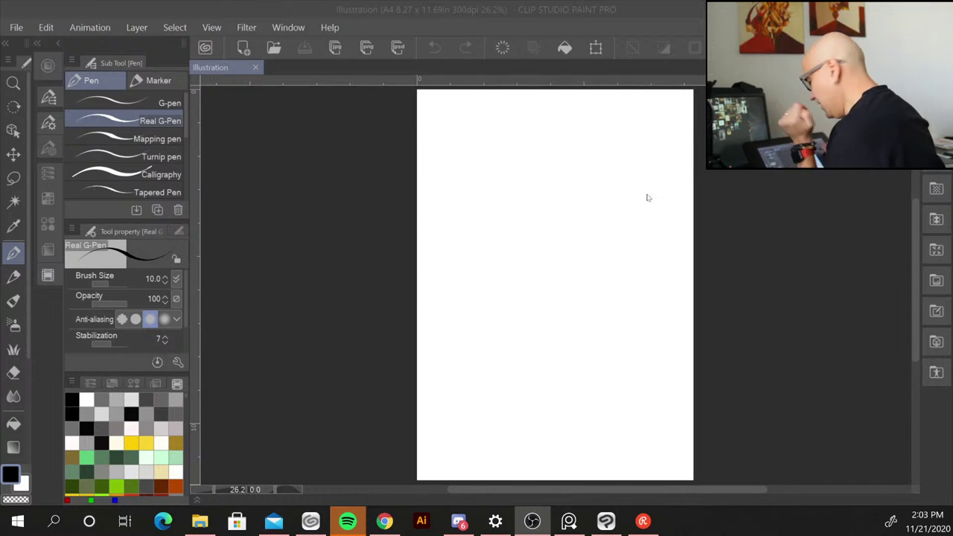
pyautogui.click(312, 336)
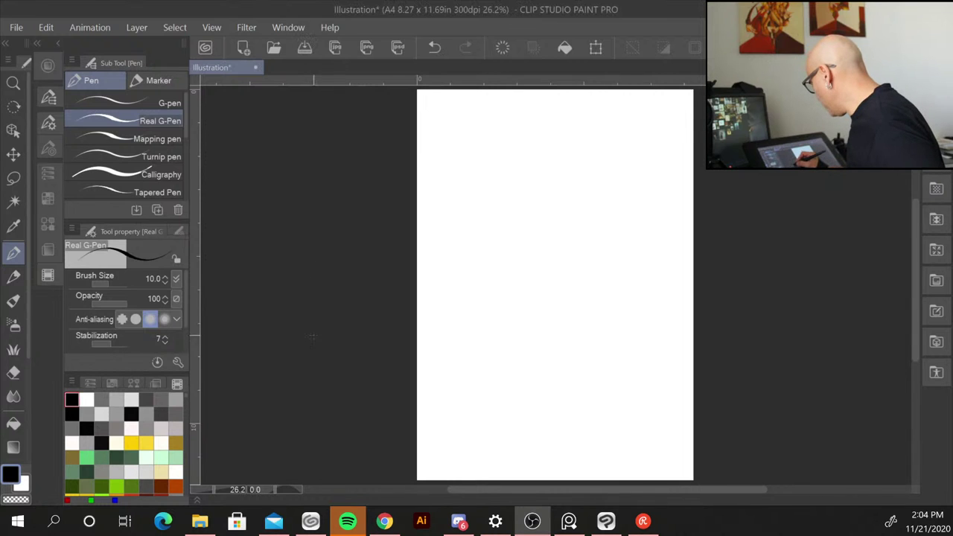
pyautogui.moveTo(315, 332); pyautogui.dragTo(372, 207)
pyautogui.moveTo(356, 249); pyautogui.dragTo(312, 340)
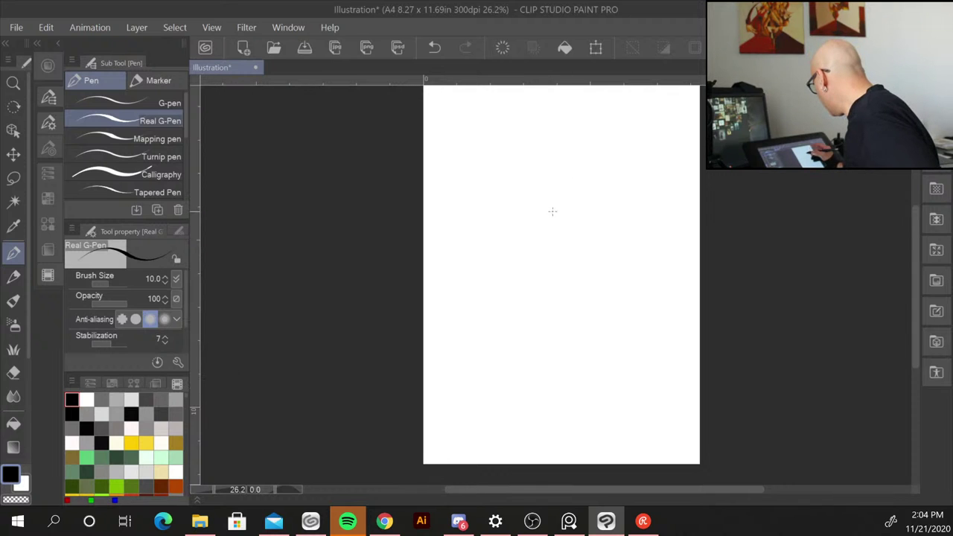
pyautogui.press('x')
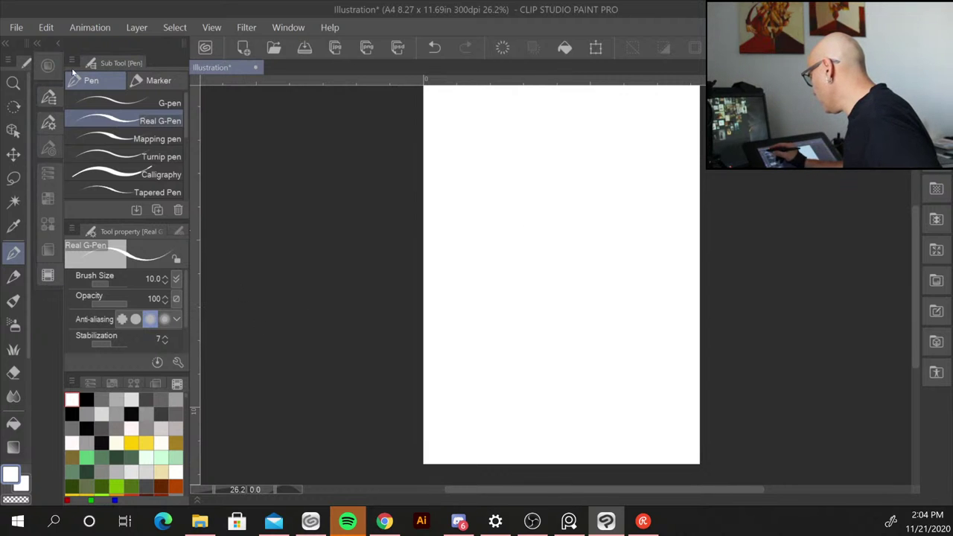
# Step: Switch to the 鉛筆R pencil and change the main drawing colour to near-black
pyautogui.click(13, 277)
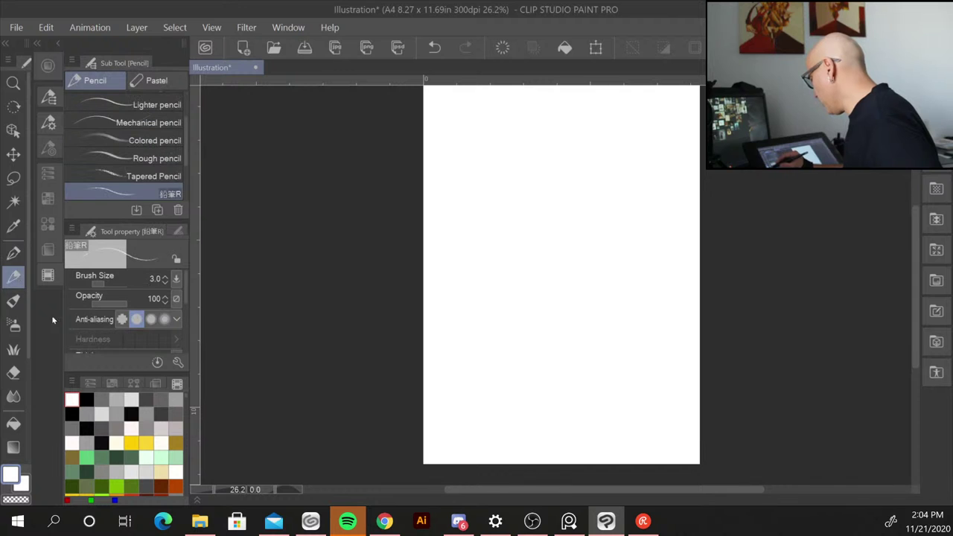
pyautogui.click(14, 480)
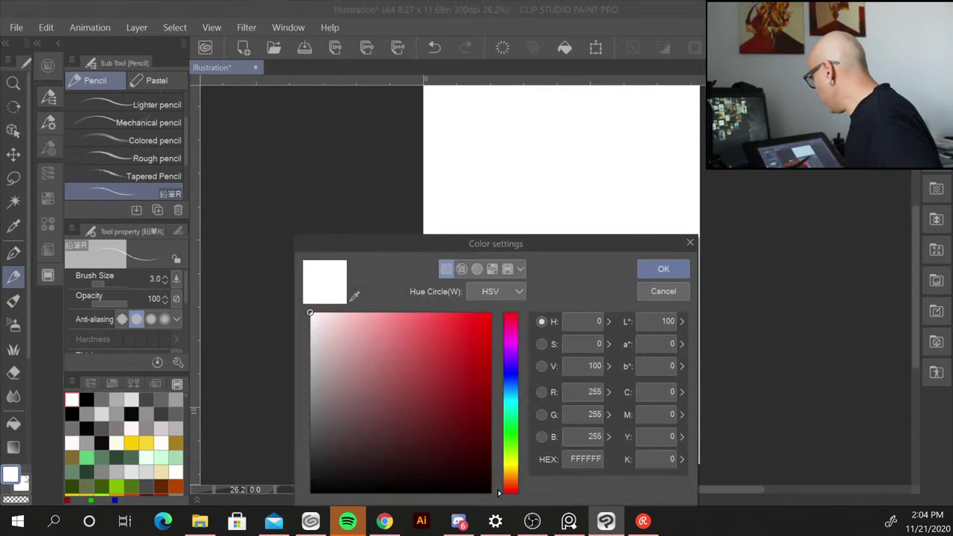
pyautogui.moveTo(436, 248); pyautogui.dragTo(349, 154)
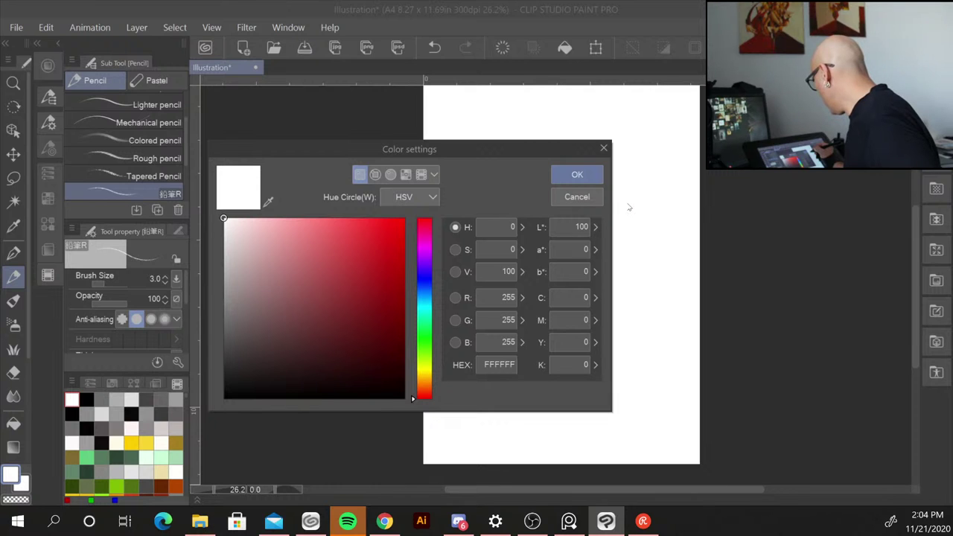
pyautogui.click(430, 198)
pyautogui.click(430, 197)
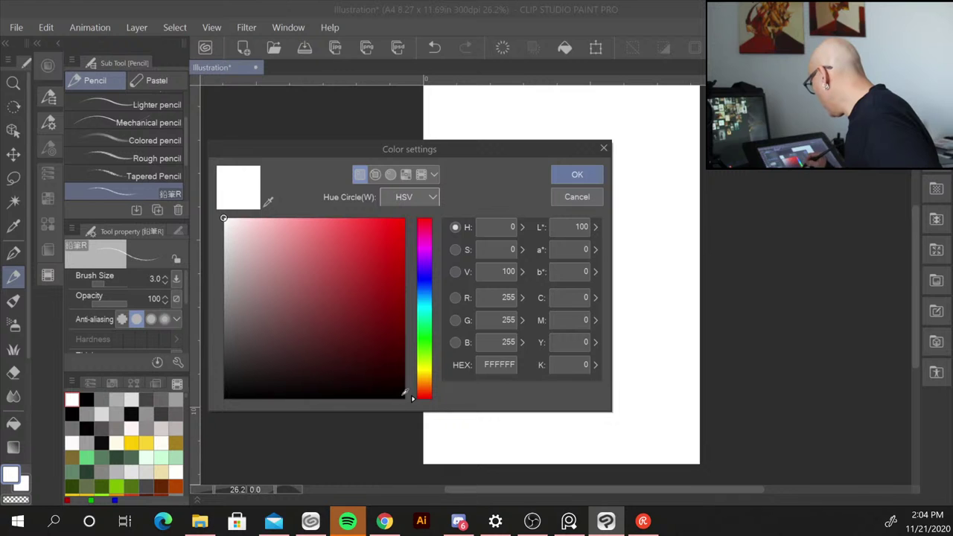
pyautogui.click(405, 393)
pyautogui.click(580, 172)
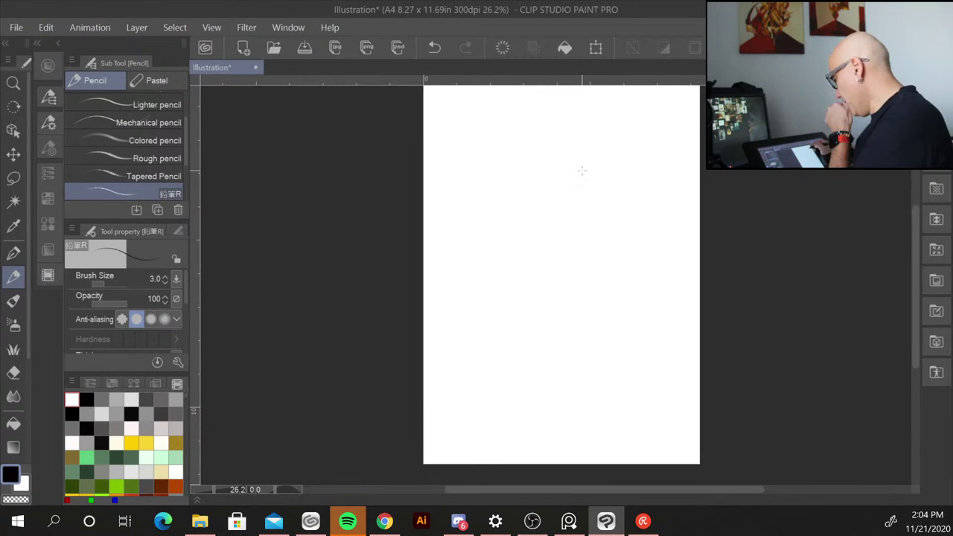
# Step: Look through the available colour palettes, including the RGB and HSV sliders, the colour set and the intermediate colours
pyautogui.moveTo(915, 265); pyautogui.dragTo(911, 267)
pyautogui.scroll(-1, 909, 262)
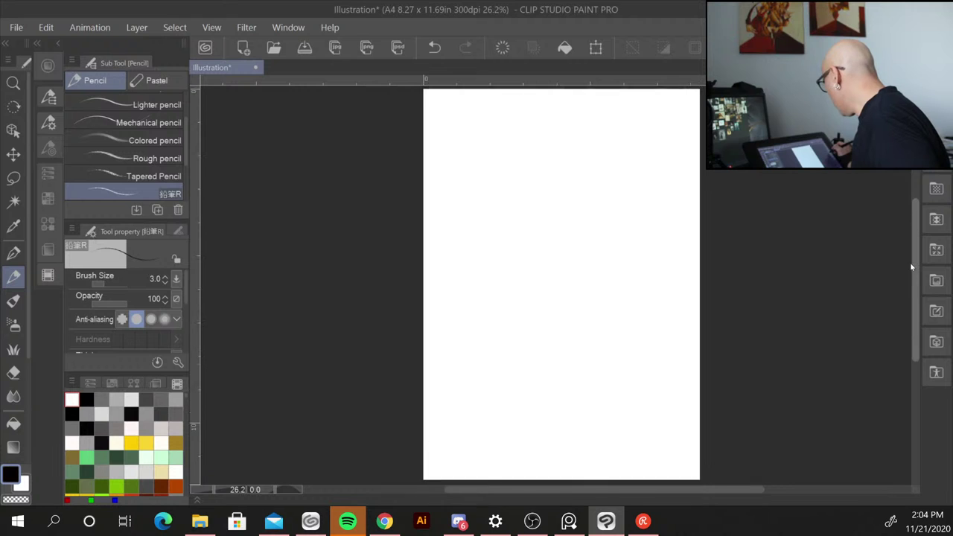
pyautogui.click(155, 384)
pyautogui.click(90, 384)
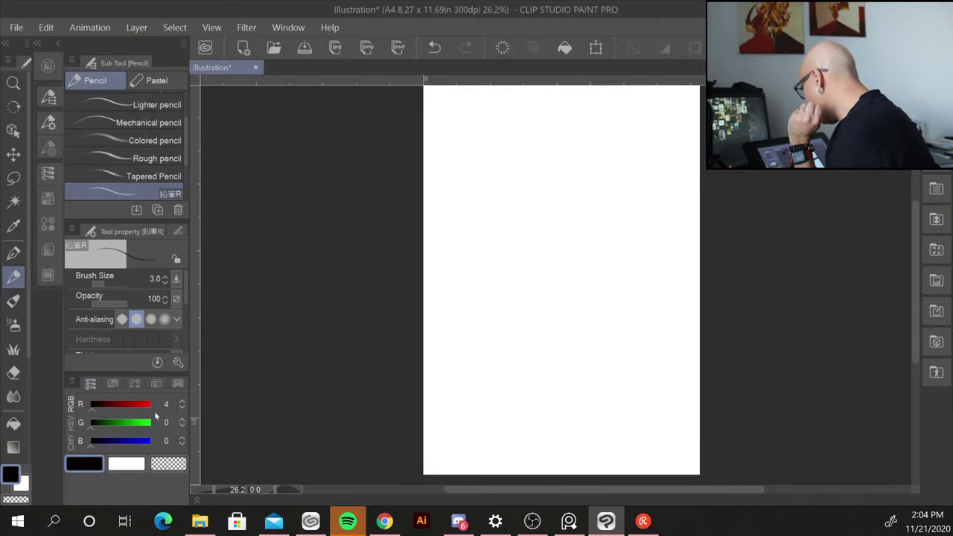
pyautogui.click(73, 419)
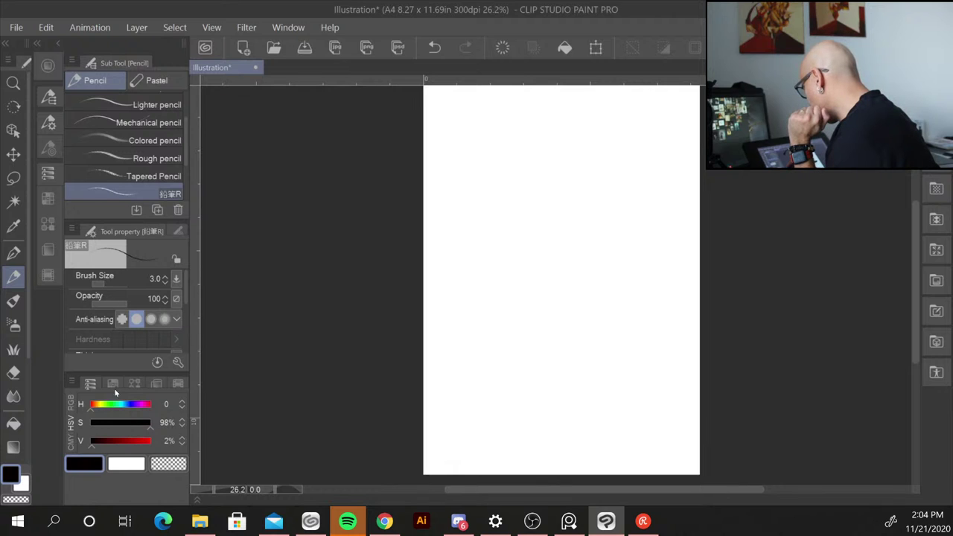
pyautogui.click(112, 384)
pyautogui.click(134, 383)
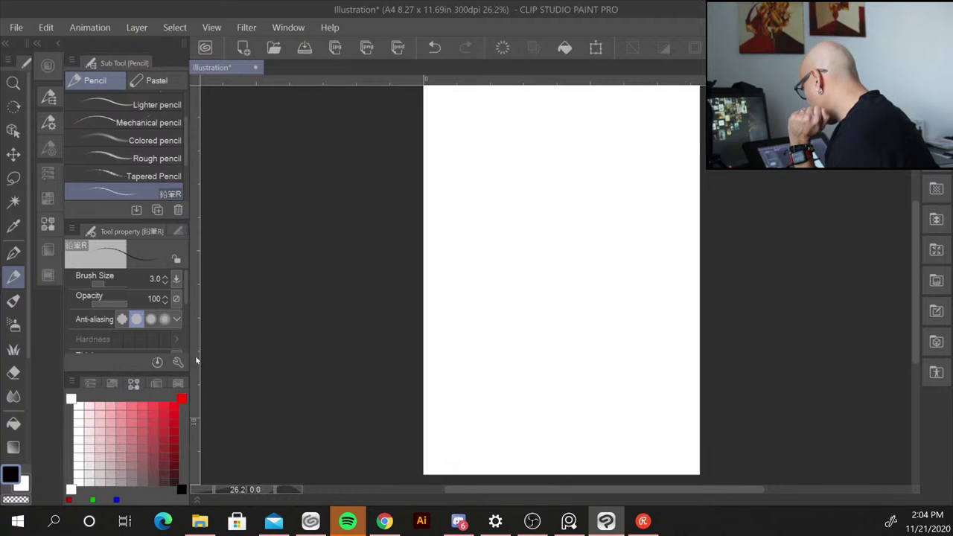
pyautogui.click(155, 385)
pyautogui.click(178, 385)
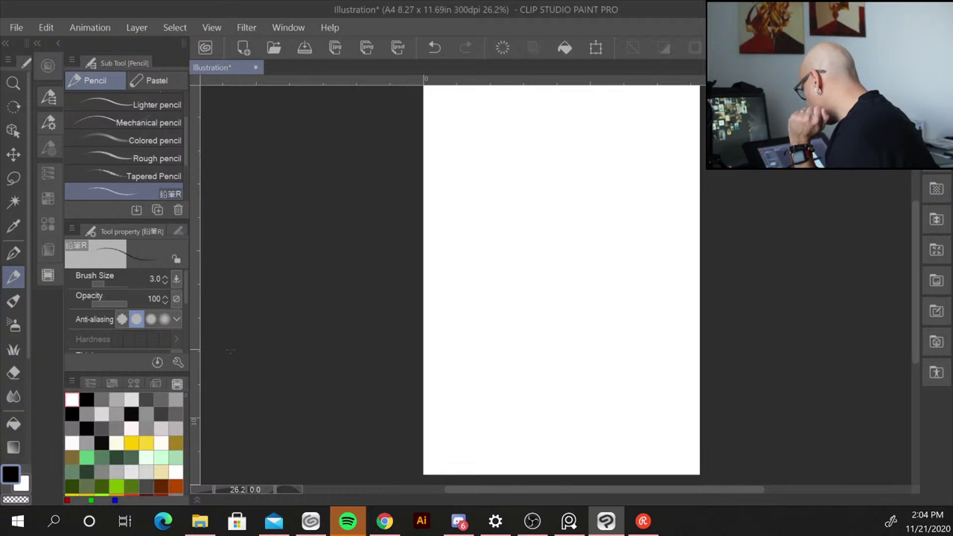
pyautogui.click(90, 383)
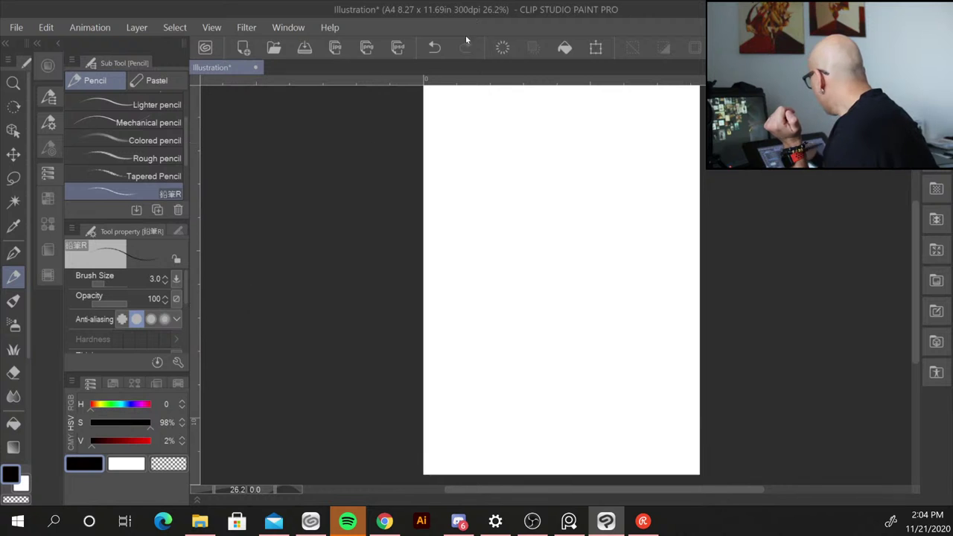
# Step: Load the gus1 workspace with its shortcut settings, command bar layout and unit settings
pyautogui.click(291, 27)
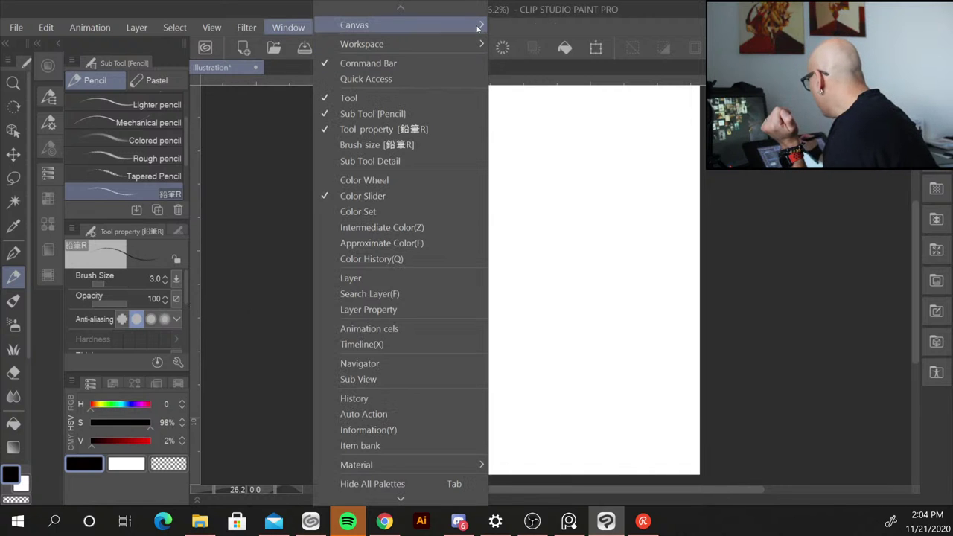
pyautogui.moveTo(477, 24)
pyautogui.moveTo(469, 49)
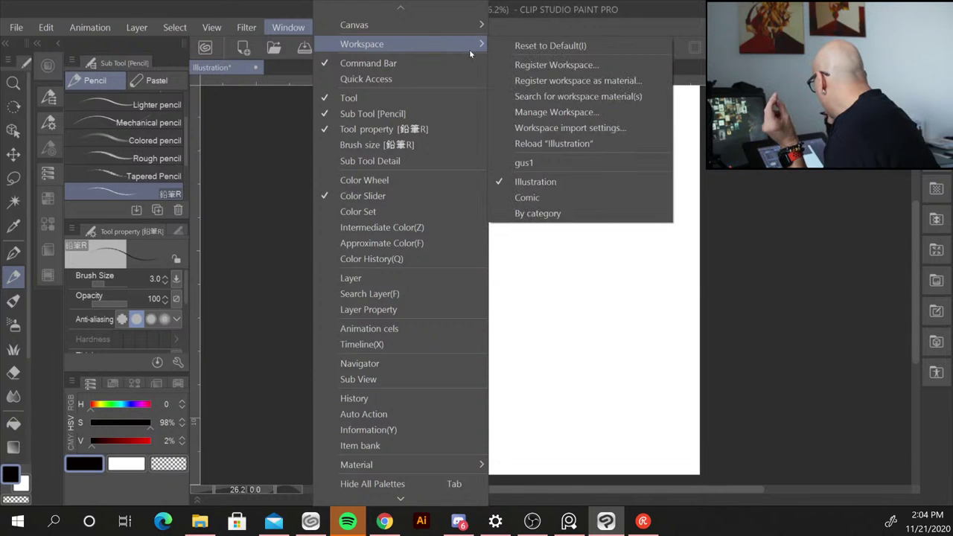
pyautogui.click(553, 164)
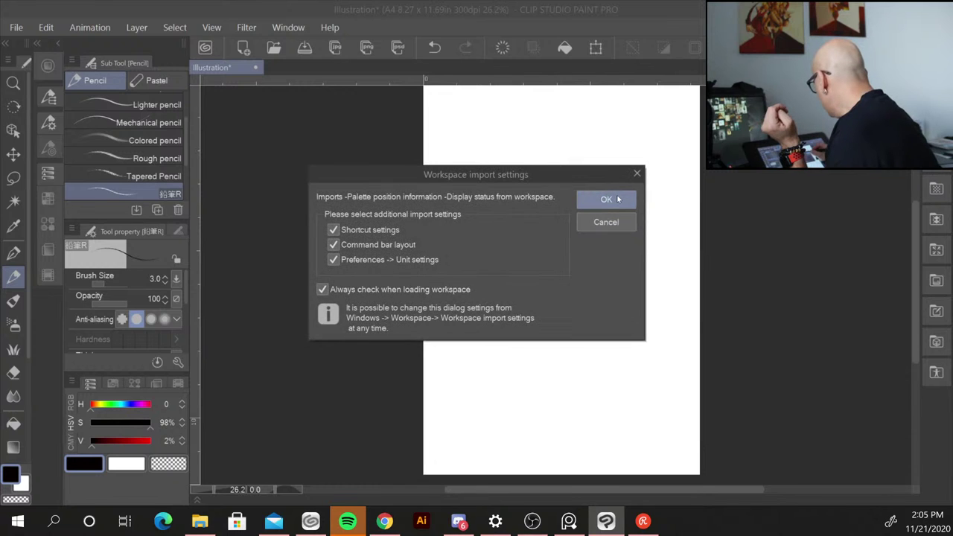
pyautogui.click(618, 199)
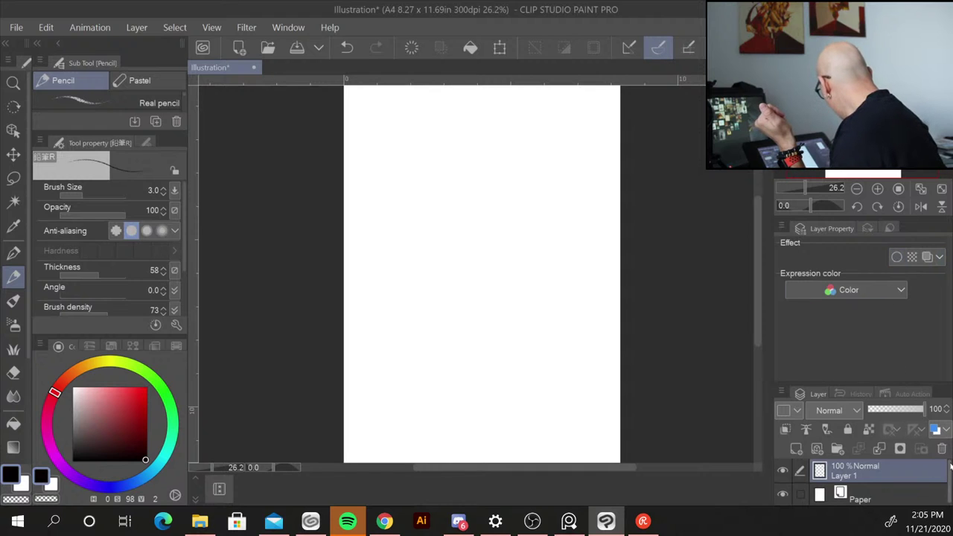
pyautogui.moveTo(951, 466); pyautogui.dragTo(951, 494)
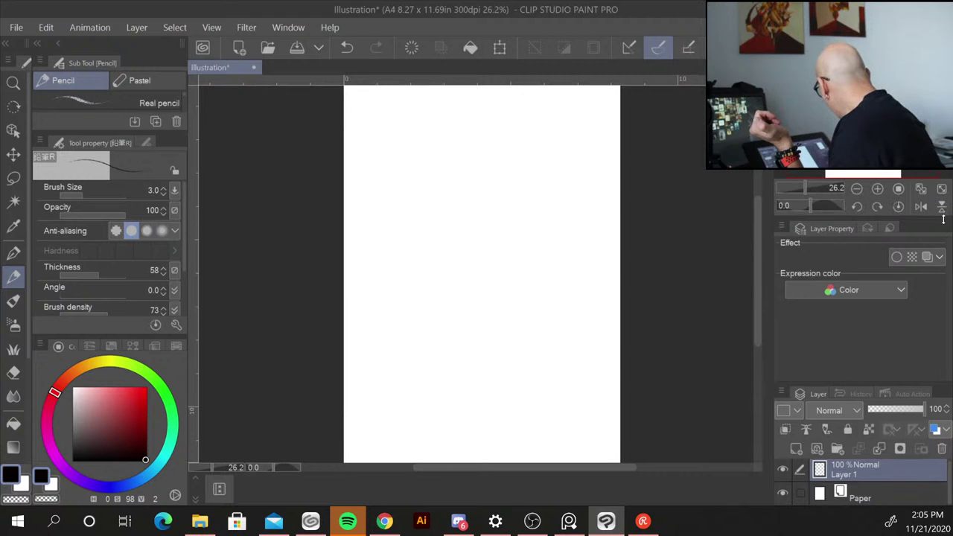
pyautogui.click(868, 228)
pyautogui.click(884, 229)
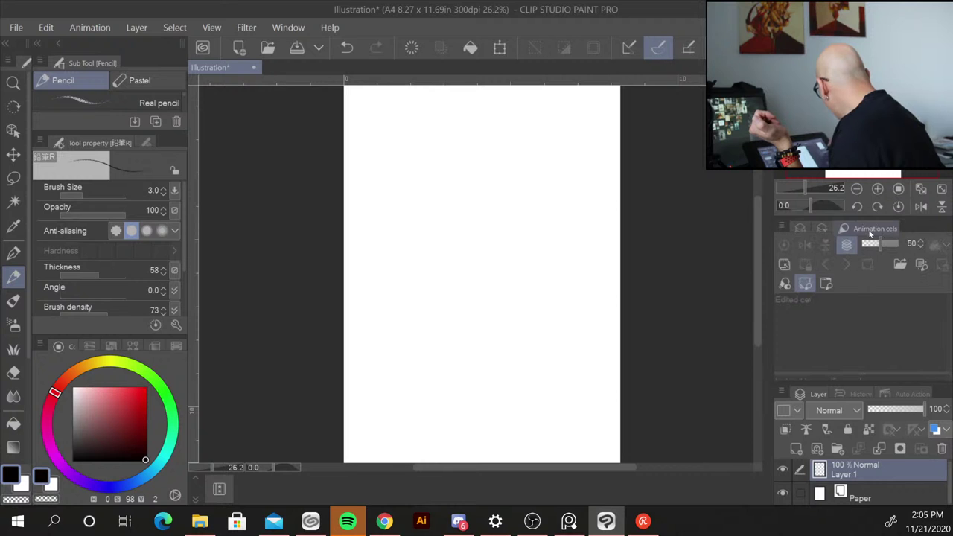
pyautogui.click(801, 229)
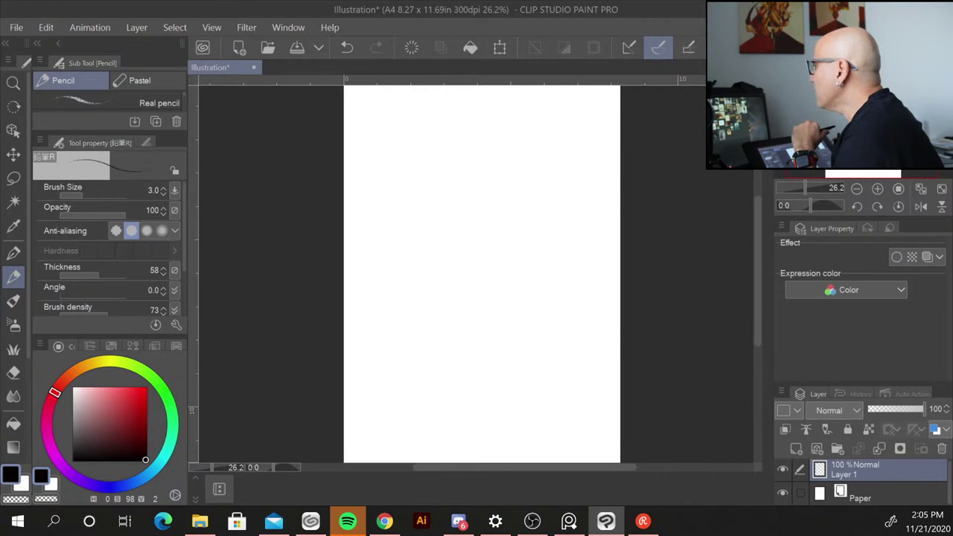
# Step: Bring the PureRef reference board over the canvas and survey the collected rodent, armour and sword images
pyautogui.moveTo(0, 176); pyautogui.dragTo(327, 248)
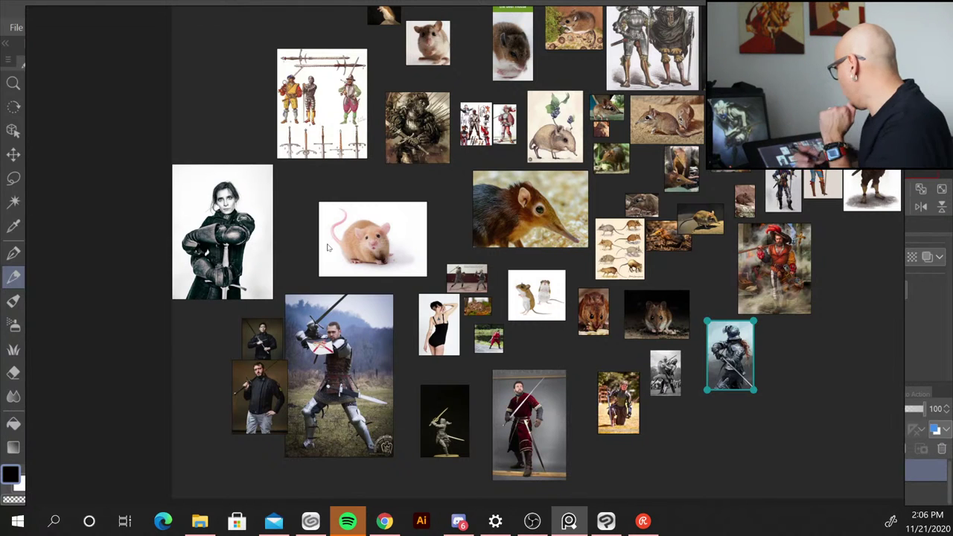
pyautogui.scroll(-6, 290, 234)
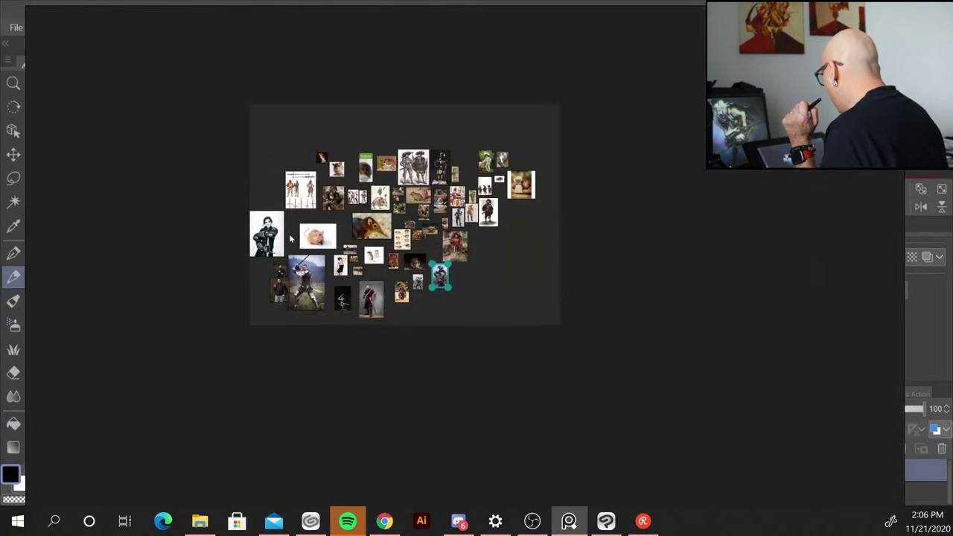
pyautogui.scroll(8, 290, 233)
pyautogui.scroll(4, 291, 238)
pyautogui.scroll(-3, 290, 239)
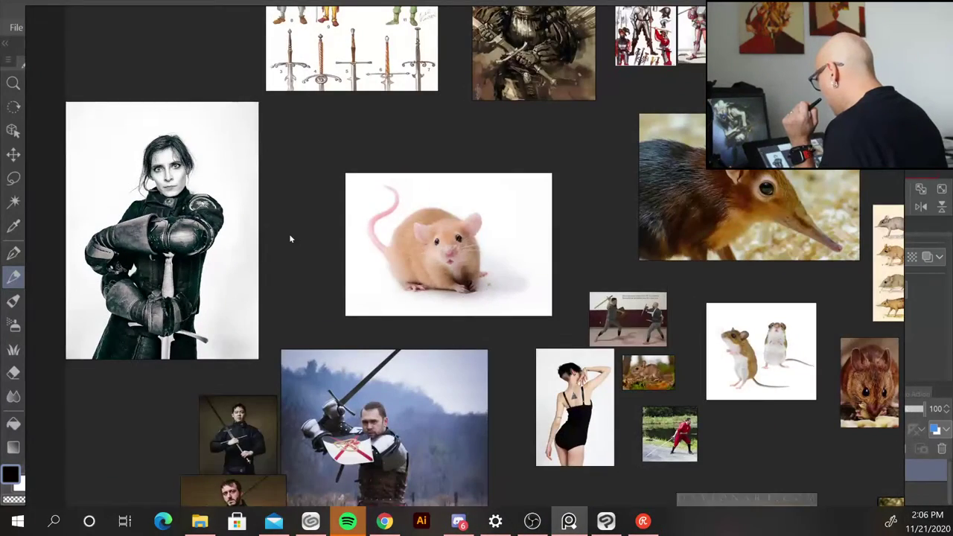
pyautogui.scroll(-2, 361, 391)
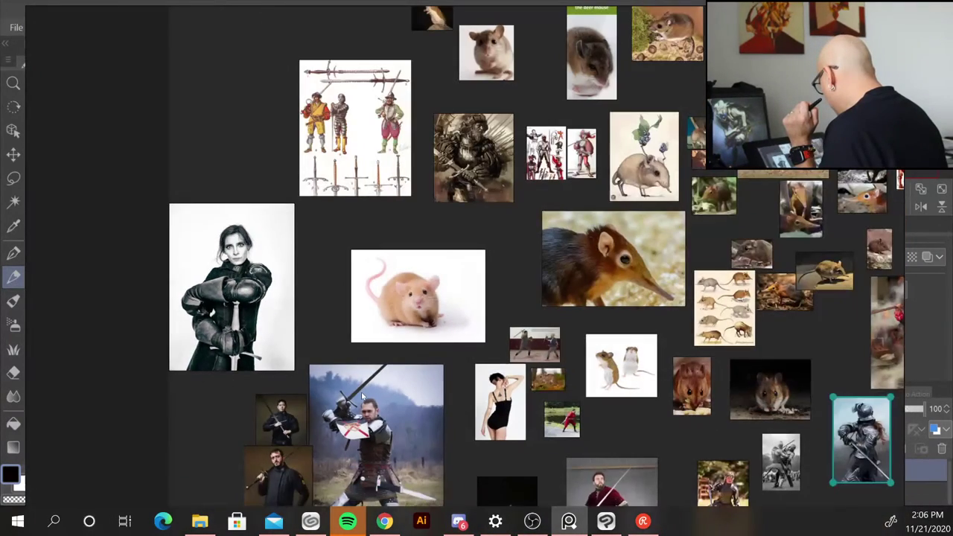
# Step: Focus on the photo of the armoured knight with the raised sword and examine his pose, armour and belt
pyautogui.doubleClick(402, 457)
pyautogui.scroll(-2, 393, 412)
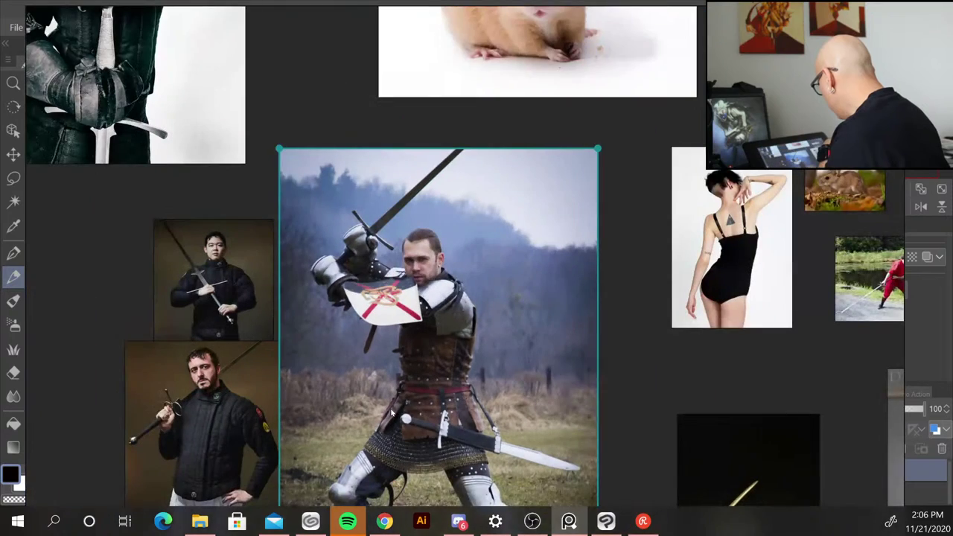
pyautogui.scroll(3, 424, 406)
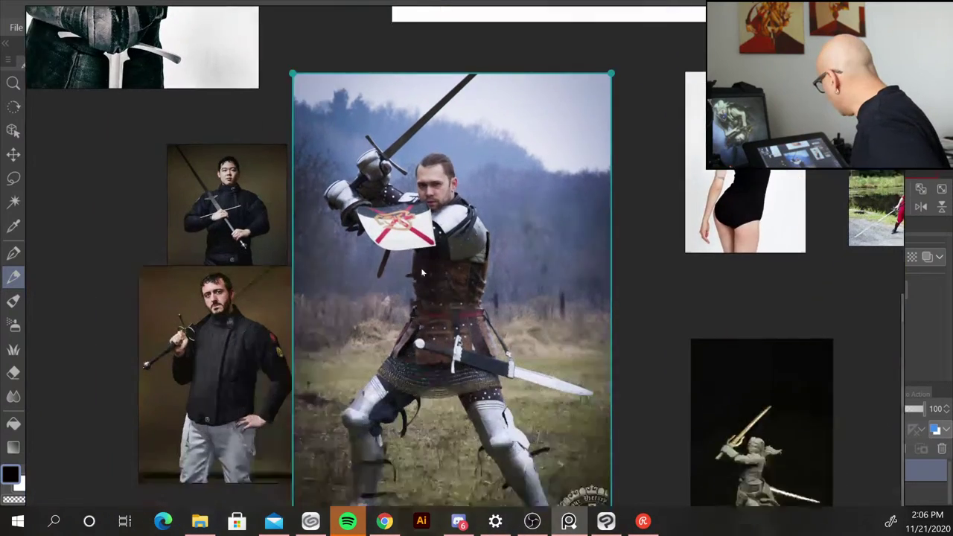
pyautogui.scroll(2, 428, 268)
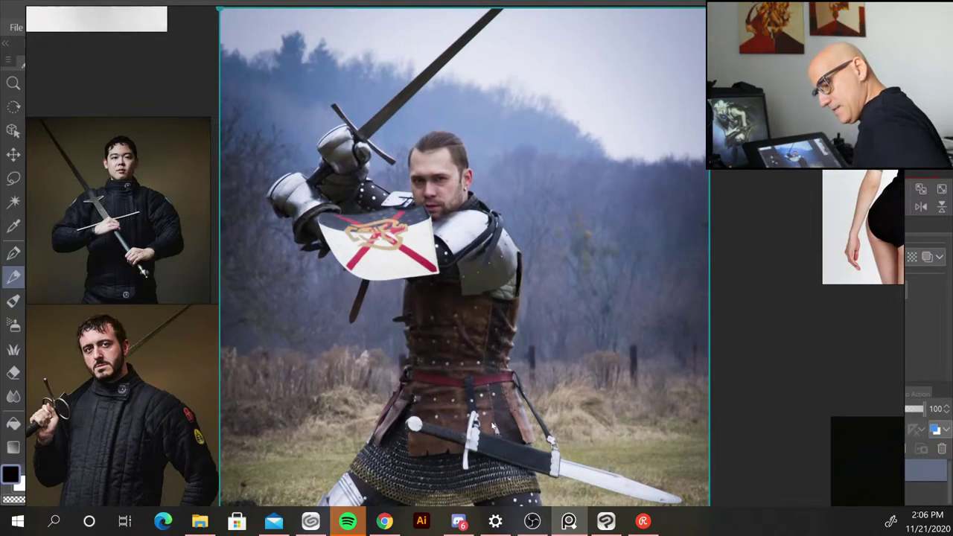
pyautogui.scroll(1, 499, 387)
pyautogui.moveTo(502, 422); pyautogui.dragTo(447, 459)
pyautogui.scroll(3, 658, 308)
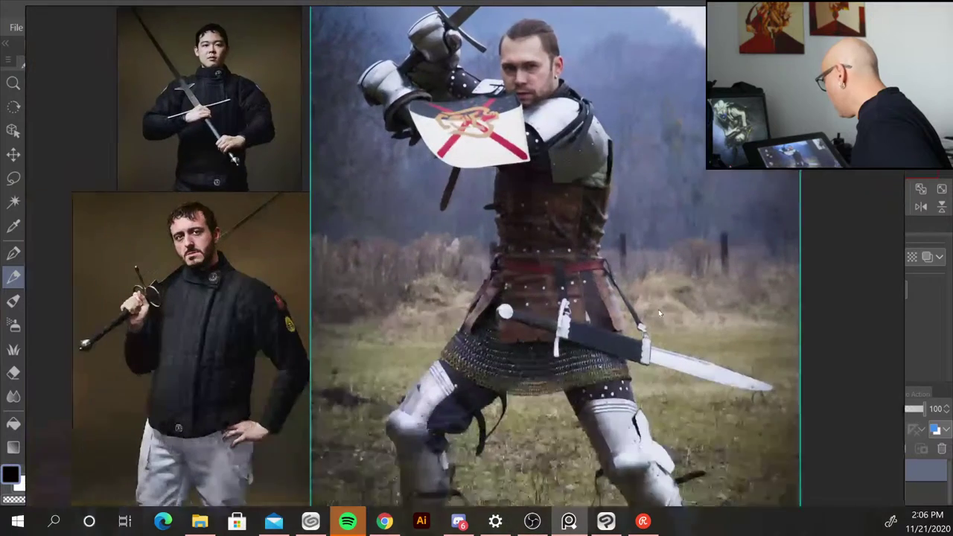
pyautogui.scroll(1, 645, 265)
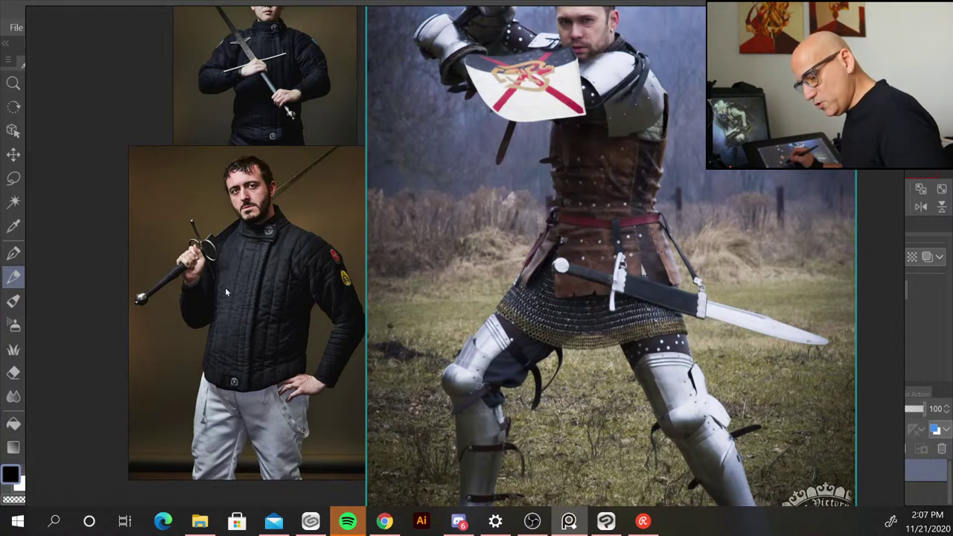
# Step: Examine the reference photo of the two standing mice up close and return to the board overview
pyautogui.scroll(-5, 372, 202)
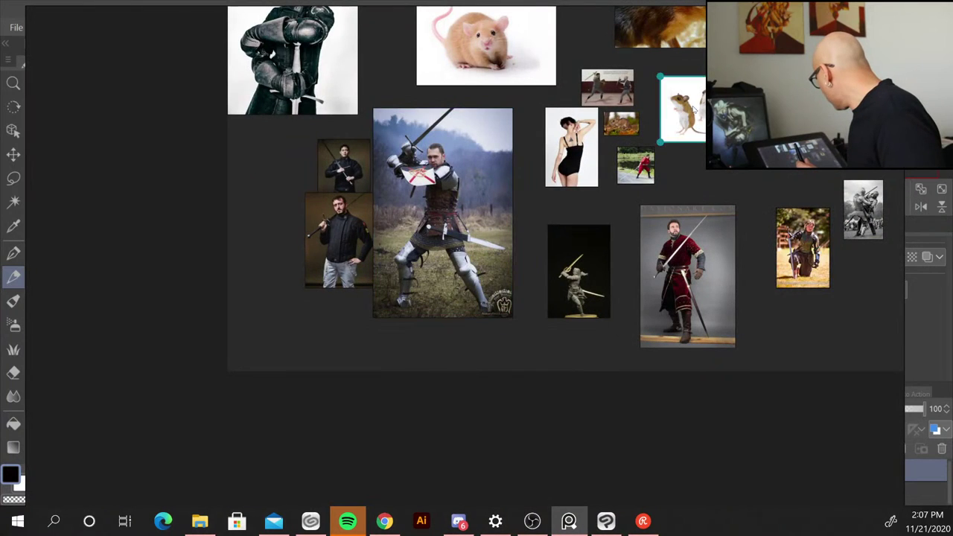
pyautogui.doubleClick(692, 110)
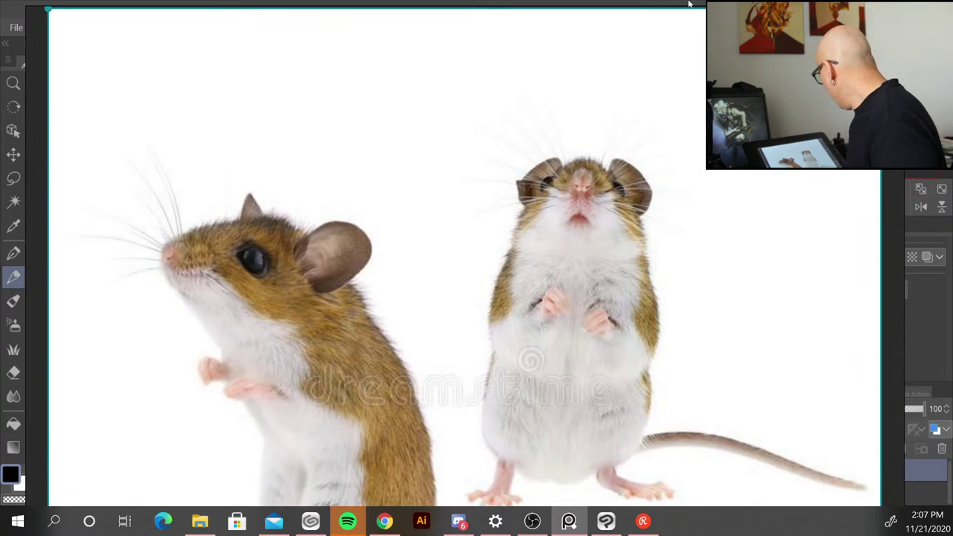
pyautogui.scroll(-3, 633, 184)
pyautogui.scroll(-2, 633, 184)
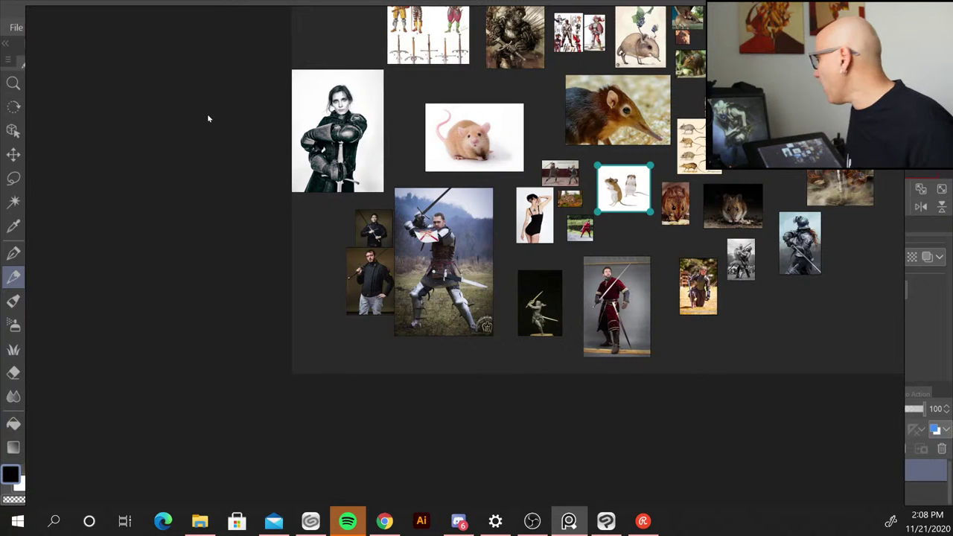
# Step: Move the reference board off the canvas and sketch a light, slightly tilted oval in the page's upper part with a 2.5 brush size
pyautogui.moveTo(154, 102); pyautogui.dragTo(0, 6)
pyautogui.moveTo(601, 67); pyautogui.dragTo(0, 196)
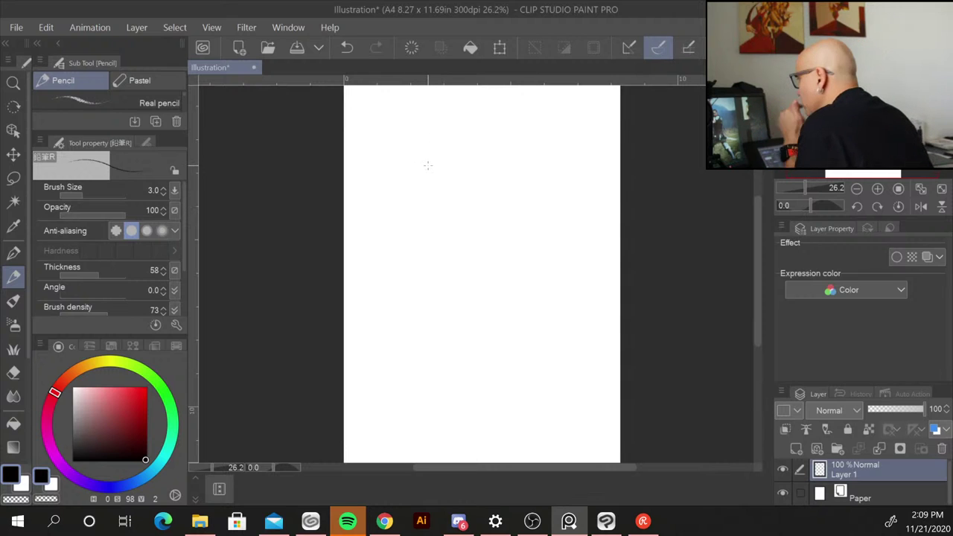
pyautogui.click(447, 202)
pyautogui.moveTo(447, 146)
pyautogui.mouseDown()
pyautogui.moveTo(485, 159)
pyautogui.moveTo(487, 194)
pyautogui.mouseUp()
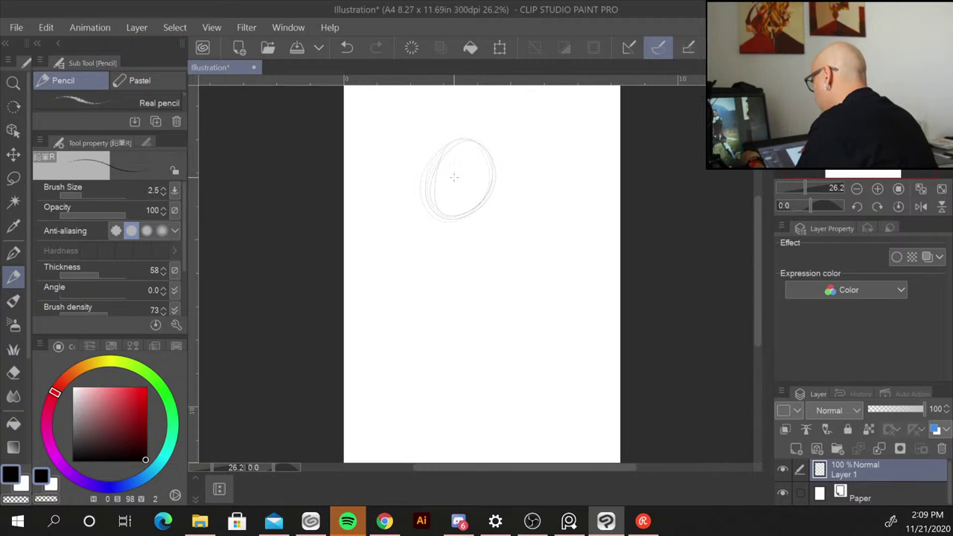
# Step: Set the brush size to 6 and sketch a curved spine line down from the head oval with two spread upper-leg lines
pyautogui.press(']')
pyautogui.press(']')
pyautogui.press(']')
pyautogui.press(']')
pyautogui.press(']')
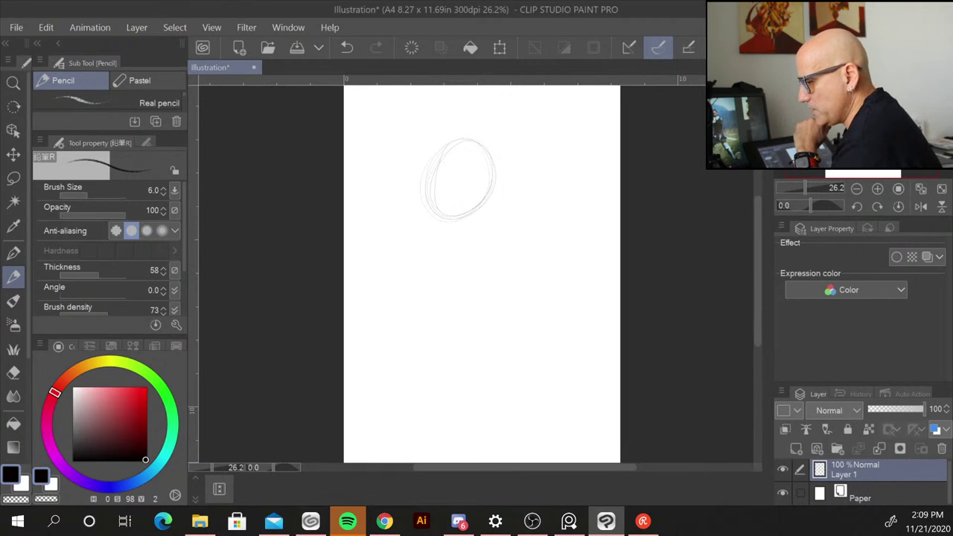
pyautogui.hotkey('alt', 'Tab')
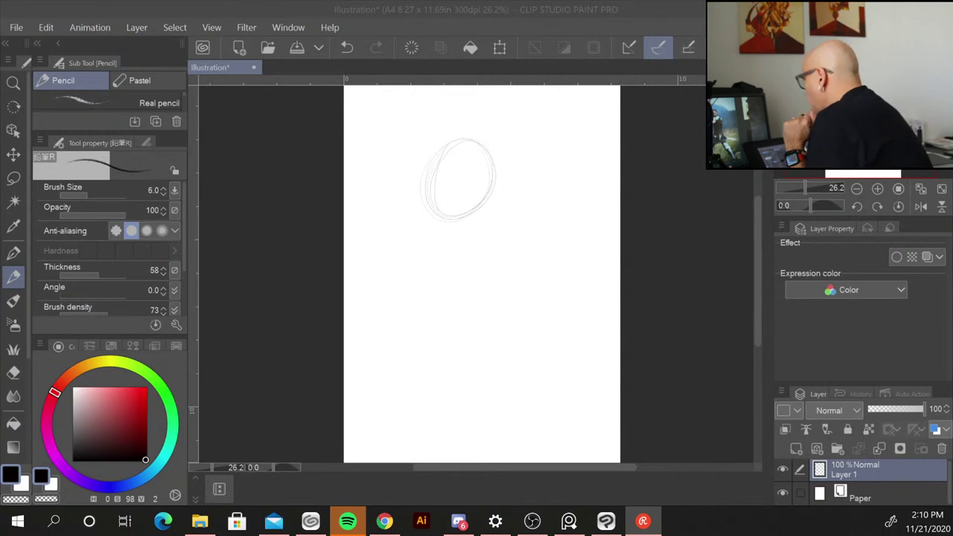
pyautogui.click(482, 217)
pyautogui.moveTo(757, 283); pyautogui.dragTo(756, 298)
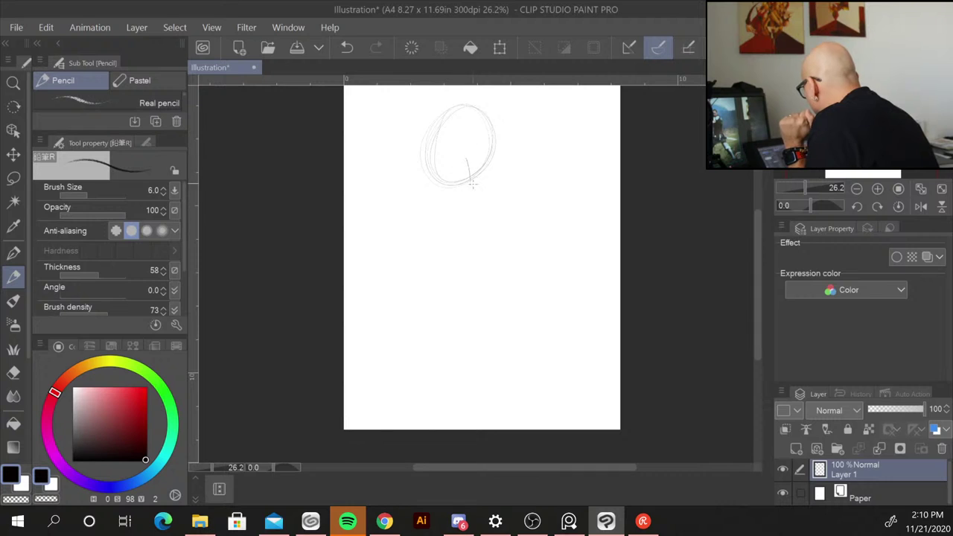
pyautogui.moveTo(467, 160)
pyautogui.mouseDown()
pyautogui.moveTo(479, 216)
pyautogui.moveTo(472, 298)
pyautogui.mouseUp()
pyautogui.moveTo(475, 255)
pyautogui.mouseDown()
pyautogui.moveTo(469, 305)
pyautogui.moveTo(423, 341)
pyautogui.mouseUp()
pyautogui.moveTo(463, 304); pyautogui.dragTo(411, 351)
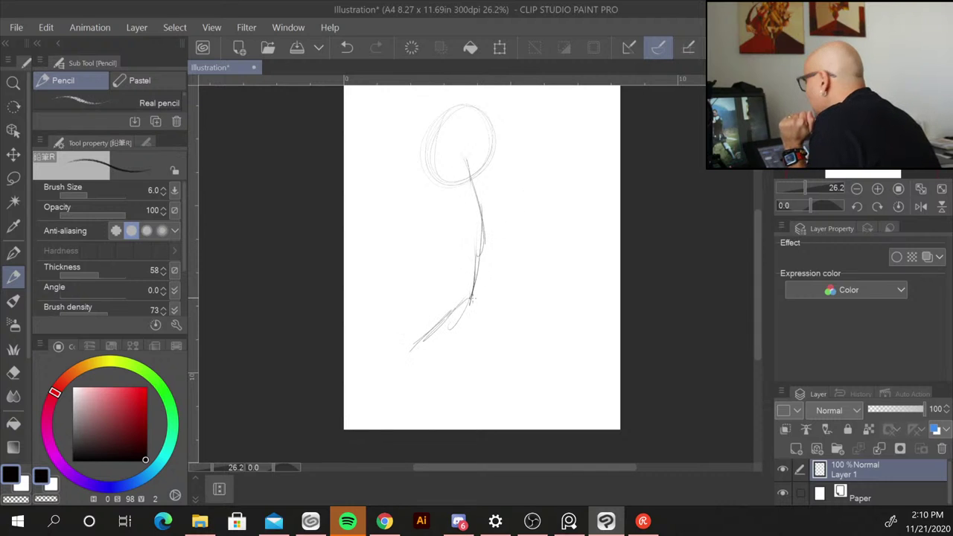
pyautogui.moveTo(476, 281); pyautogui.dragTo(517, 349)
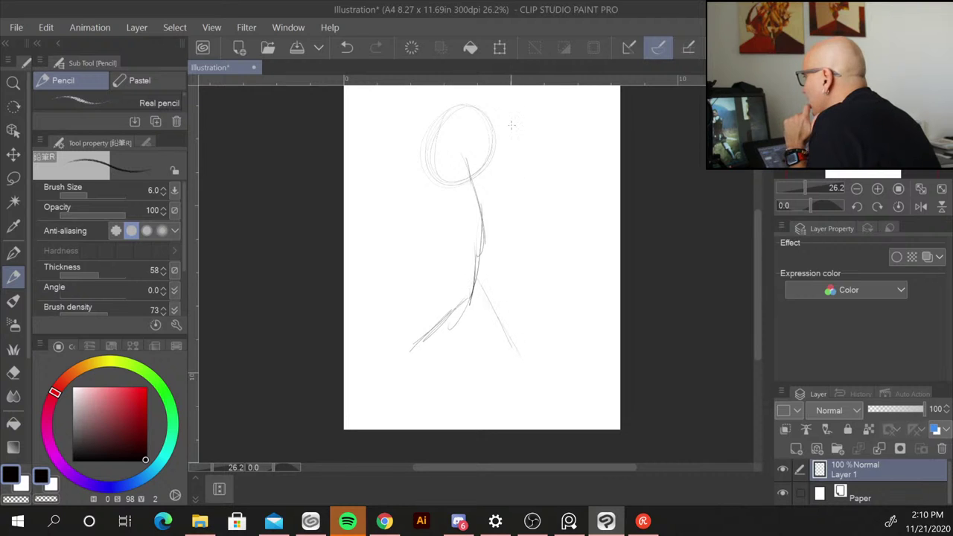
# Step: Reinforce the spine curve, sketch the shoulder and arm line, and extend both legs down to simple feet
pyautogui.moveTo(473, 181)
pyautogui.mouseDown()
pyautogui.moveTo(397, 192)
pyautogui.moveTo(499, 183)
pyautogui.moveTo(480, 186)
pyautogui.moveTo(490, 256)
pyautogui.mouseUp()
pyautogui.moveTo(485, 216); pyautogui.dragTo(492, 305)
pyautogui.moveTo(487, 253); pyautogui.dragTo(438, 341)
pyautogui.moveTo(477, 181)
pyautogui.mouseDown()
pyautogui.moveTo(488, 209)
pyautogui.moveTo(414, 349)
pyautogui.mouseUp()
pyautogui.moveTo(468, 295)
pyautogui.mouseDown()
pyautogui.moveTo(402, 363)
pyautogui.moveTo(438, 325)
pyautogui.moveTo(425, 378)
pyautogui.mouseUp()
pyautogui.moveTo(506, 330)
pyautogui.mouseDown()
pyautogui.moveTo(536, 379)
pyautogui.moveTo(531, 357)
pyautogui.moveTo(504, 339)
pyautogui.moveTo(533, 384)
pyautogui.mouseUp()
pyautogui.moveTo(515, 351); pyautogui.dragTo(553, 410)
pyautogui.moveTo(415, 346)
pyautogui.mouseDown()
pyautogui.moveTo(432, 393)
pyautogui.moveTo(410, 393)
pyautogui.mouseUp()
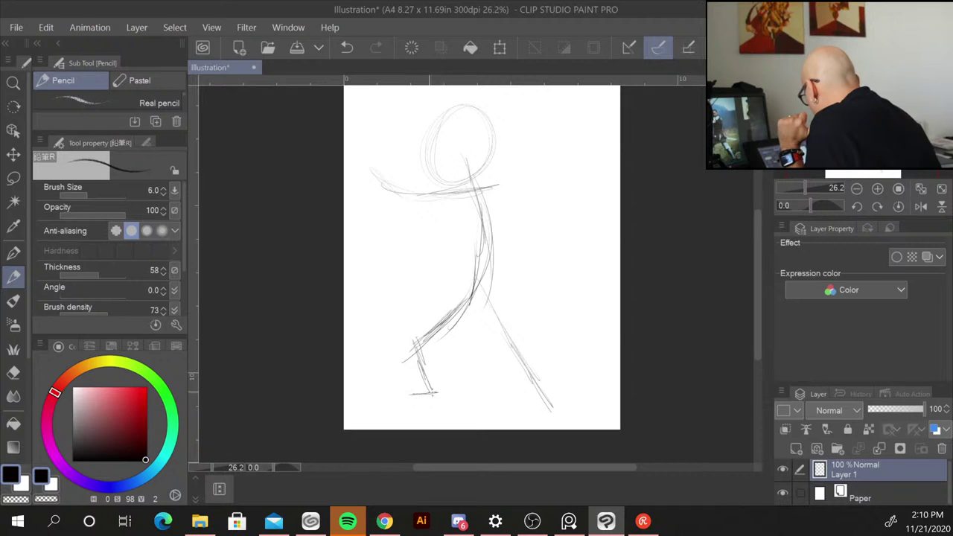
pyautogui.moveTo(547, 405)
pyautogui.mouseDown()
pyautogui.moveTo(541, 415)
pyautogui.moveTo(566, 419)
pyautogui.mouseUp()
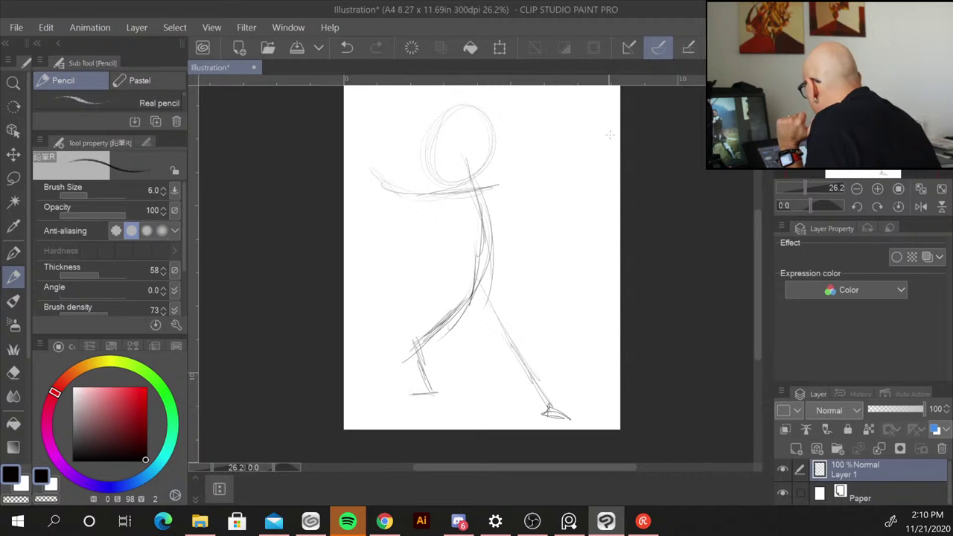
# Step: Block in two boxy hands gripping a sword hilt beside the head, with a slanted crossguard and a round pommel
pyautogui.moveTo(409, 198)
pyautogui.mouseDown()
pyautogui.moveTo(357, 179)
pyautogui.moveTo(390, 192)
pyautogui.moveTo(398, 184)
pyautogui.moveTo(387, 158)
pyautogui.mouseUp()
pyautogui.moveTo(383, 159)
pyautogui.mouseDown()
pyautogui.moveTo(395, 147)
pyautogui.moveTo(421, 164)
pyautogui.mouseUp()
pyautogui.moveTo(381, 160)
pyautogui.mouseDown()
pyautogui.moveTo(403, 178)
pyautogui.moveTo(399, 143)
pyautogui.mouseUp()
pyautogui.moveTo(402, 177)
pyautogui.mouseDown()
pyautogui.moveTo(399, 141)
pyautogui.moveTo(399, 173)
pyautogui.mouseUp()
pyautogui.moveTo(387, 171); pyautogui.dragTo(408, 176)
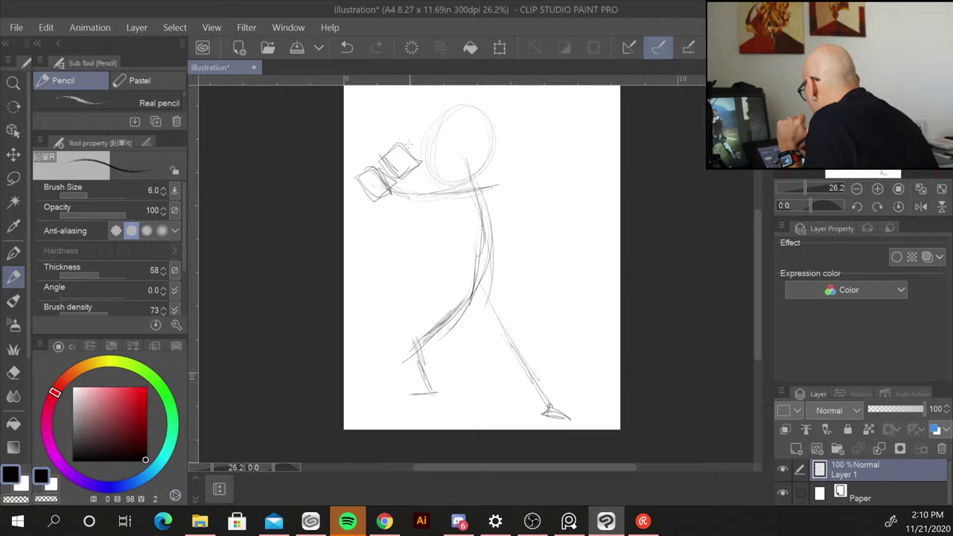
pyautogui.moveTo(391, 125)
pyautogui.mouseDown()
pyautogui.moveTo(438, 179)
pyautogui.moveTo(388, 117)
pyautogui.moveTo(439, 177)
pyautogui.mouseUp()
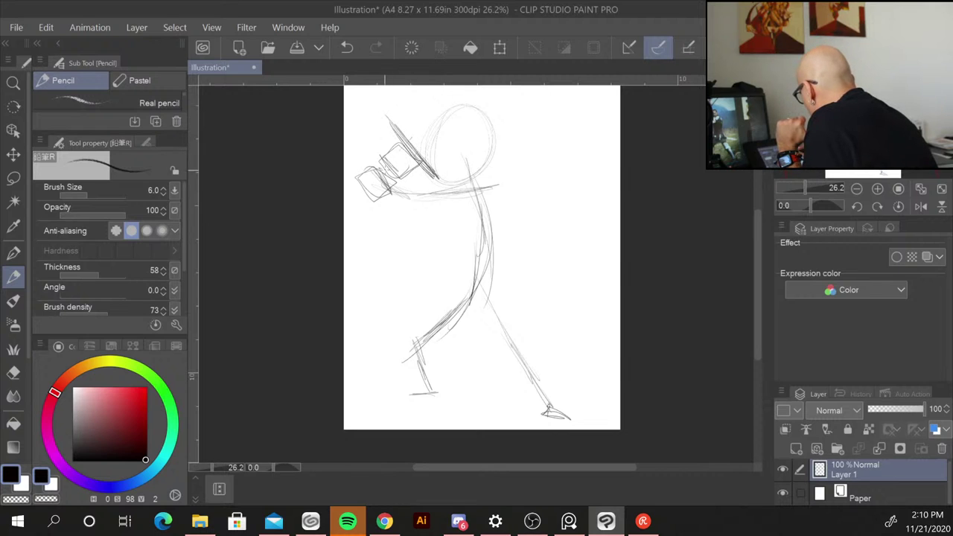
pyautogui.moveTo(367, 184); pyautogui.dragTo(349, 210)
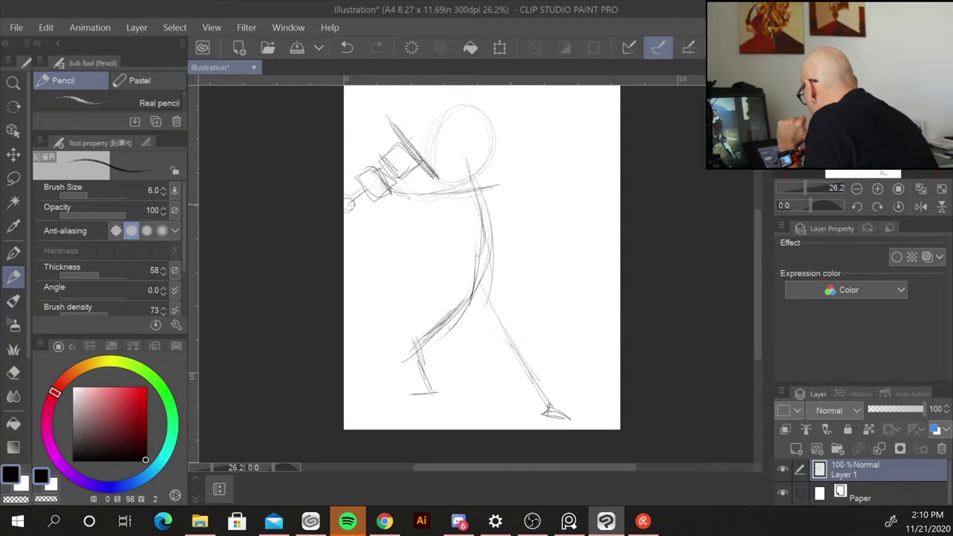
# Step: Sketch the rear shoulder and build up the torso with curved strokes sweeping down the back to the waist
pyautogui.moveTo(566, 221); pyautogui.dragTo(530, 301)
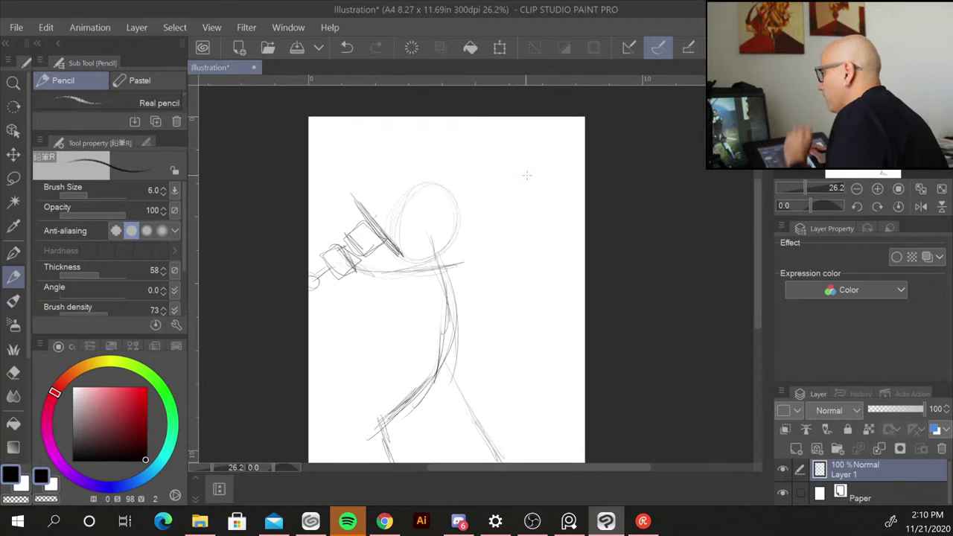
pyautogui.moveTo(381, 276)
pyautogui.mouseDown()
pyautogui.moveTo(467, 253)
pyautogui.moveTo(495, 282)
pyautogui.mouseUp()
pyautogui.moveTo(473, 257)
pyautogui.mouseDown()
pyautogui.moveTo(488, 327)
pyautogui.moveTo(445, 366)
pyautogui.mouseUp()
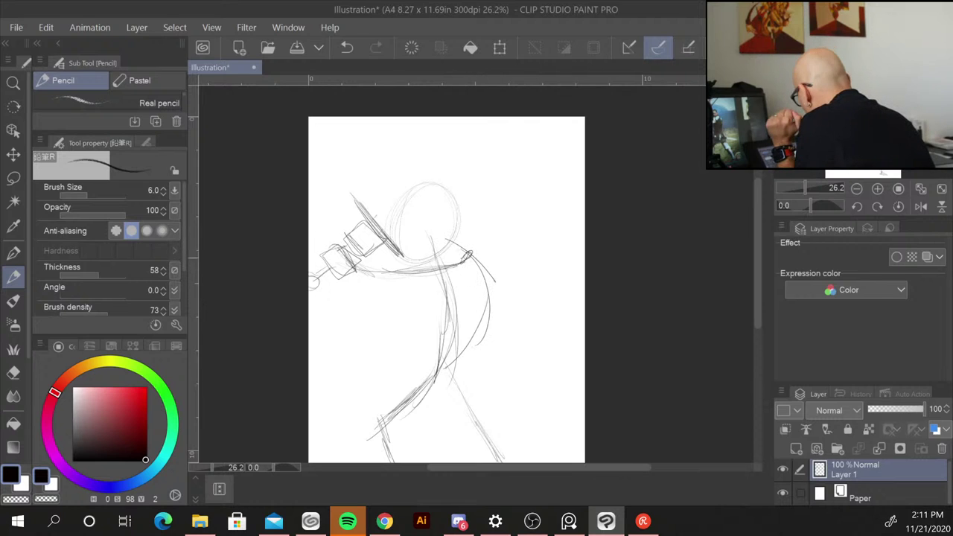
pyautogui.moveTo(448, 239); pyautogui.dragTo(482, 302)
pyautogui.moveTo(467, 264); pyautogui.dragTo(469, 321)
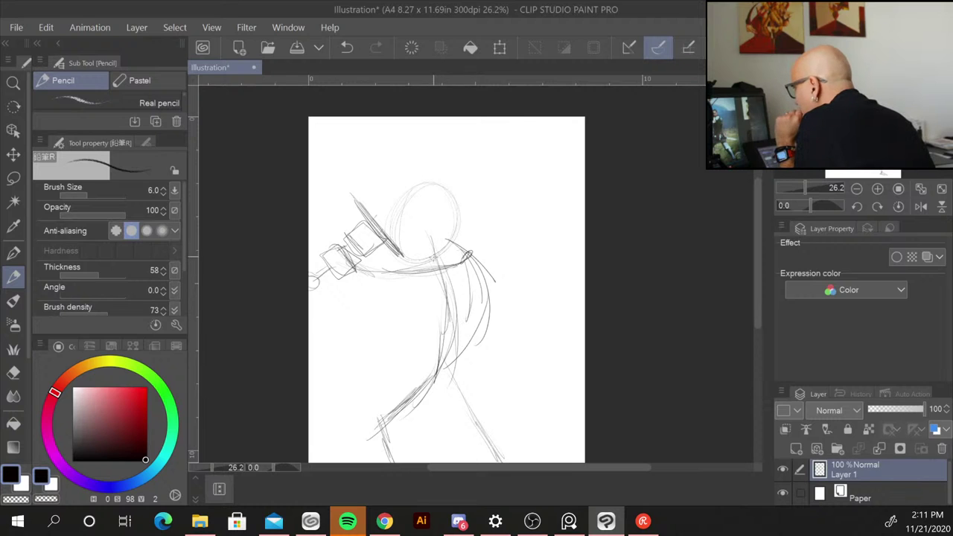
pyautogui.moveTo(439, 262)
pyautogui.mouseDown()
pyautogui.moveTo(463, 291)
pyautogui.moveTo(453, 332)
pyautogui.mouseUp()
pyautogui.moveTo(465, 298); pyautogui.dragTo(436, 375)
pyautogui.moveTo(451, 323); pyautogui.dragTo(435, 385)
pyautogui.moveTo(452, 248)
pyautogui.mouseDown()
pyautogui.moveTo(481, 297)
pyautogui.moveTo(443, 358)
pyautogui.mouseUp()
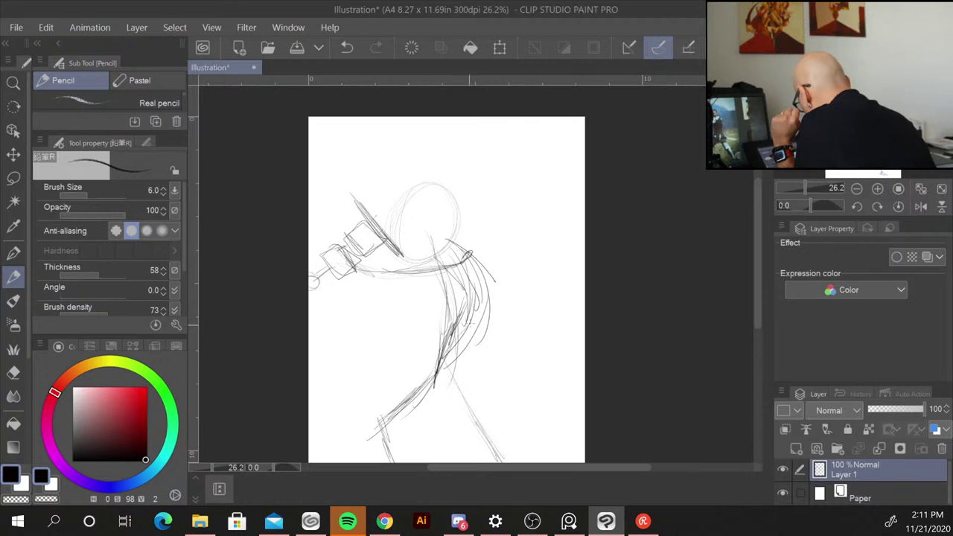
# Step: Add the pelvis strokes below the waist and sketch a tail curving out behind the rear leg
pyautogui.moveTo(468, 327)
pyautogui.mouseDown()
pyautogui.moveTo(430, 411)
pyautogui.moveTo(439, 420)
pyautogui.mouseUp()
pyautogui.moveTo(434, 365); pyautogui.dragTo(444, 423)
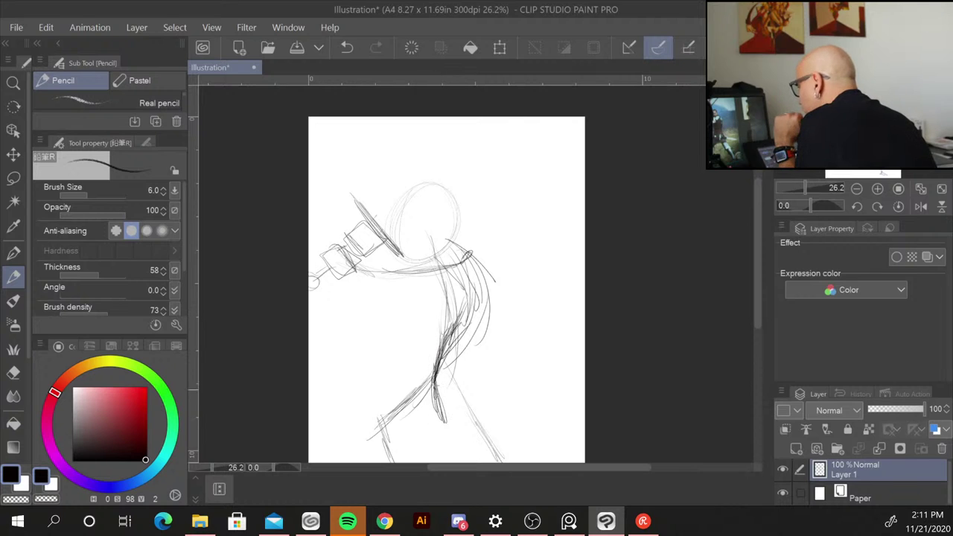
pyautogui.moveTo(451, 385)
pyautogui.mouseDown()
pyautogui.moveTo(434, 419)
pyautogui.moveTo(559, 463)
pyautogui.moveTo(514, 462)
pyautogui.mouseUp()
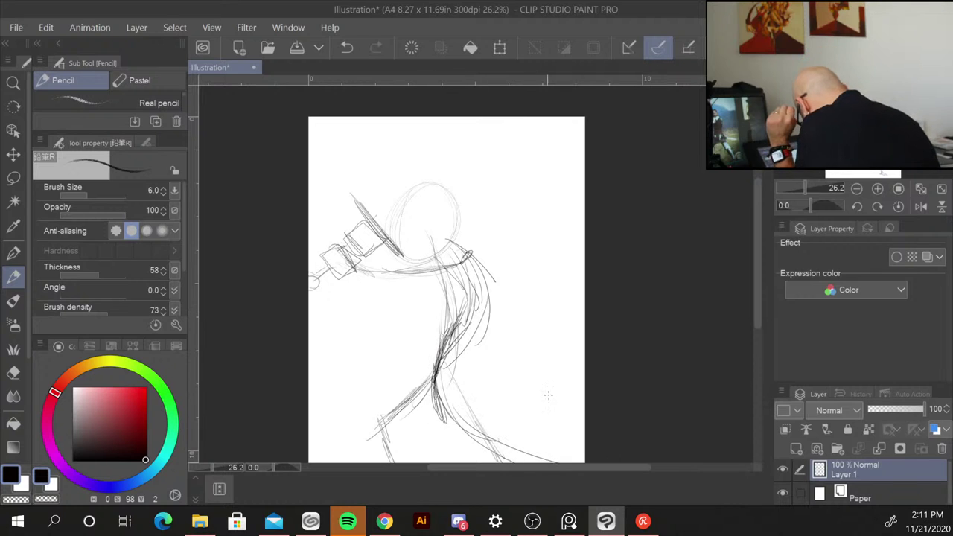
pyautogui.moveTo(455, 407); pyautogui.dragTo(535, 431)
pyautogui.moveTo(472, 257); pyautogui.dragTo(441, 356)
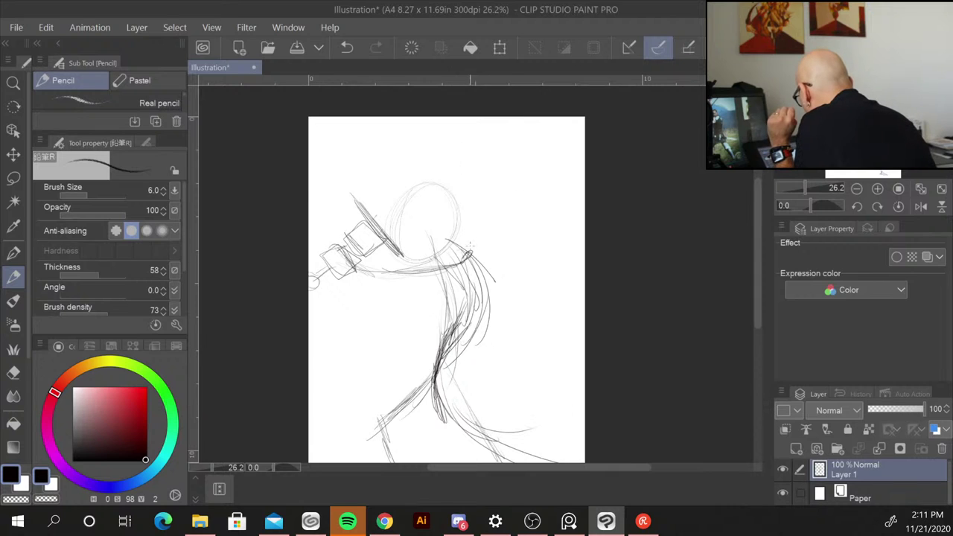
# Step: Draw a larger circle around the head oval and extend the sword blade diagonally behind it, reinforcing the hilt
pyautogui.moveTo(425, 183)
pyautogui.mouseDown()
pyautogui.moveTo(396, 202)
pyautogui.moveTo(410, 180)
pyautogui.moveTo(467, 201)
pyautogui.moveTo(459, 254)
pyautogui.moveTo(386, 211)
pyautogui.moveTo(425, 172)
pyautogui.moveTo(477, 204)
pyautogui.moveTo(464, 225)
pyautogui.mouseUp()
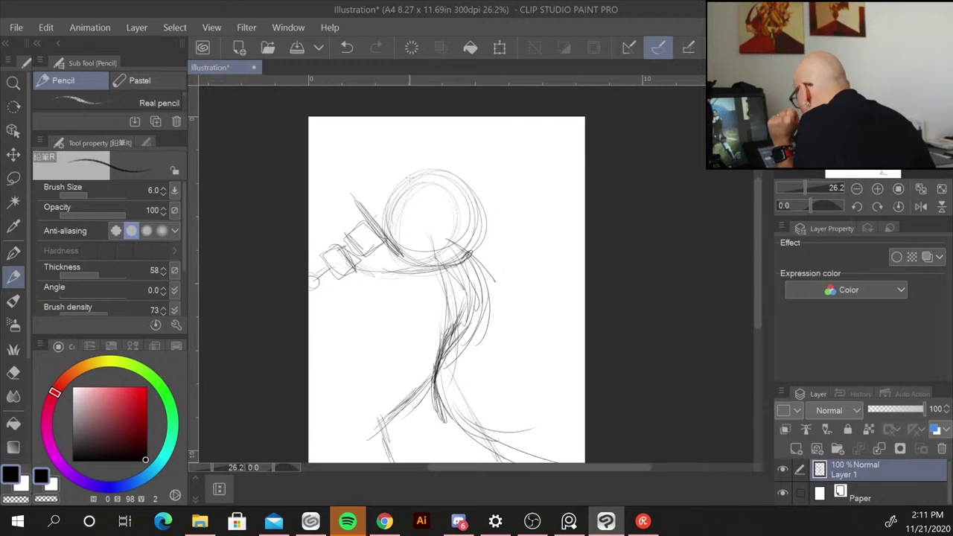
pyautogui.moveTo(368, 215)
pyautogui.mouseDown()
pyautogui.moveTo(400, 186)
pyautogui.moveTo(370, 220)
pyautogui.moveTo(402, 180)
pyautogui.moveTo(498, 117)
pyautogui.moveTo(459, 173)
pyautogui.moveTo(504, 133)
pyautogui.mouseUp()
pyautogui.moveTo(446, 177); pyautogui.dragTo(524, 117)
pyautogui.moveTo(371, 219)
pyautogui.mouseDown()
pyautogui.moveTo(352, 195)
pyautogui.moveTo(392, 245)
pyautogui.mouseUp()
pyautogui.moveTo(325, 265); pyautogui.dragTo(315, 288)
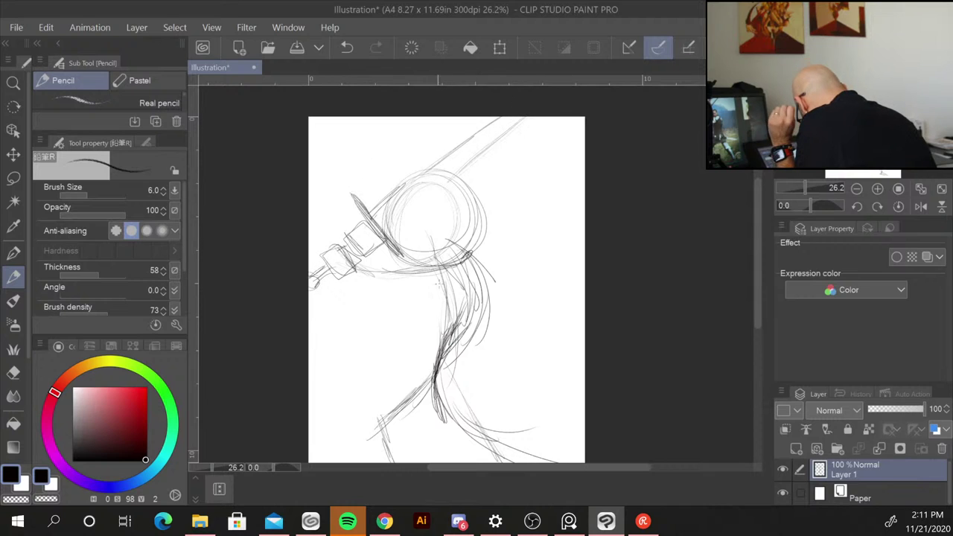
# Step: Strengthen the shoulder line beneath the head and add small ovals at both sides inside the head circle
pyautogui.moveTo(391, 269)
pyautogui.mouseDown()
pyautogui.moveTo(473, 257)
pyautogui.moveTo(424, 274)
pyautogui.moveTo(469, 262)
pyautogui.moveTo(436, 268)
pyautogui.moveTo(460, 257)
pyautogui.mouseUp()
pyautogui.moveTo(442, 267); pyautogui.dragTo(463, 256)
pyautogui.moveTo(472, 218); pyautogui.dragTo(449, 265)
pyautogui.moveTo(445, 208); pyautogui.dragTo(467, 264)
pyautogui.moveTo(451, 235); pyautogui.dragTo(445, 261)
pyautogui.moveTo(408, 222); pyautogui.dragTo(403, 257)
pyautogui.moveTo(406, 211)
pyautogui.mouseDown()
pyautogui.moveTo(376, 253)
pyautogui.moveTo(469, 266)
pyautogui.moveTo(434, 428)
pyautogui.mouseUp()
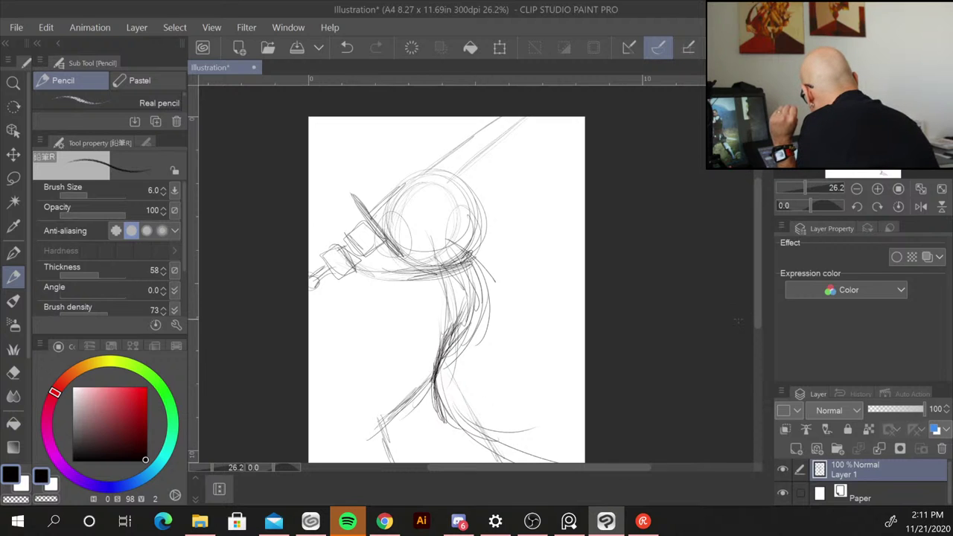
# Step: Thicken the tail with several long curved strokes sweeping towards the page's edge
pyautogui.moveTo(756, 309); pyautogui.dragTo(756, 338)
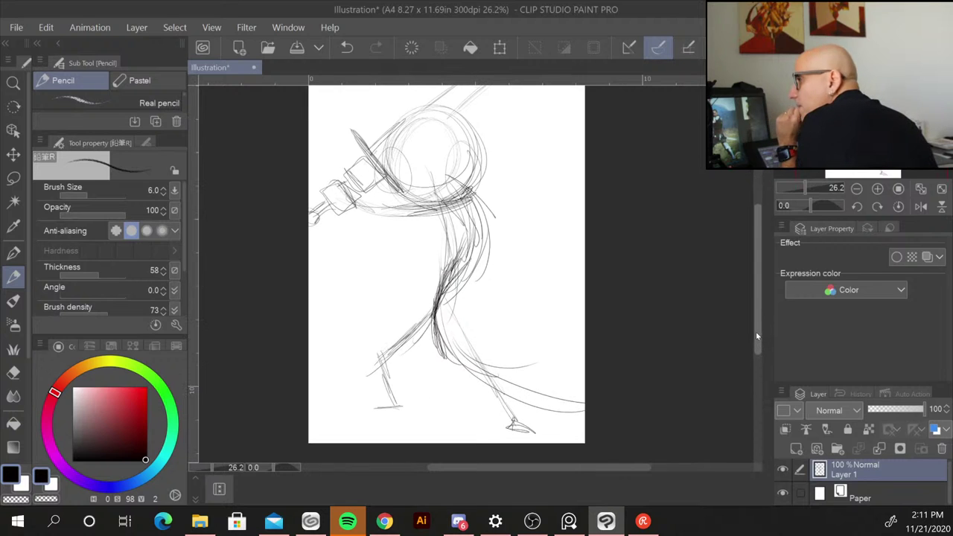
pyautogui.moveTo(449, 355); pyautogui.dragTo(570, 398)
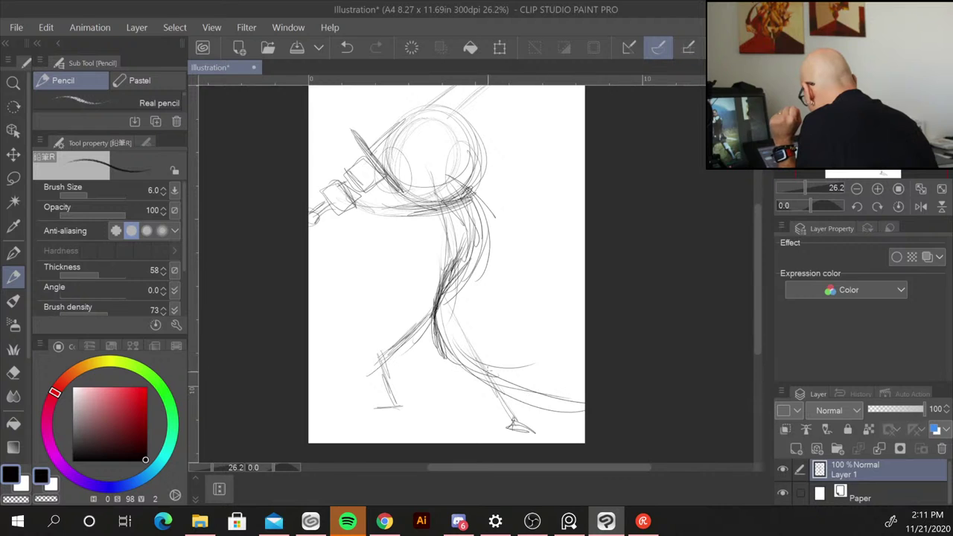
pyautogui.moveTo(488, 372); pyautogui.dragTo(573, 407)
pyautogui.moveTo(503, 381); pyautogui.dragTo(583, 405)
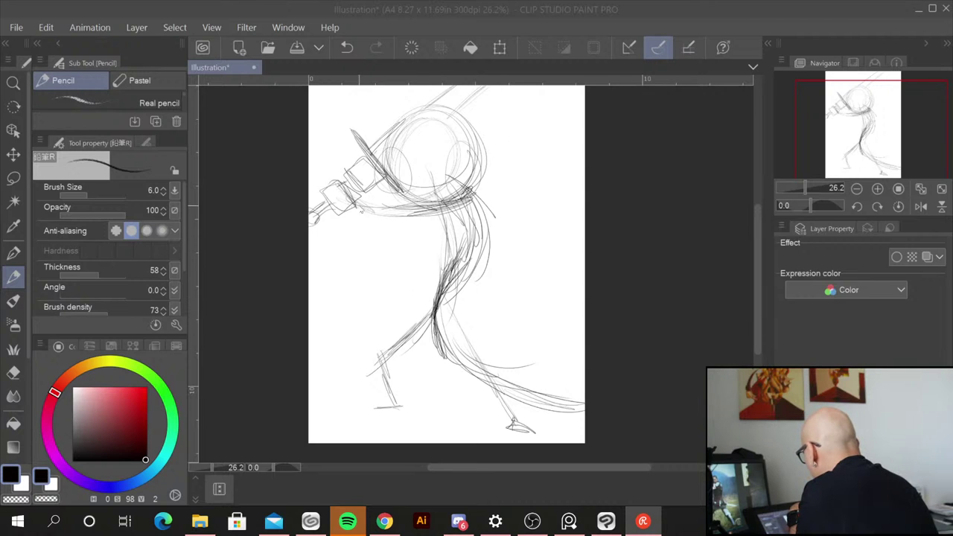
# Step: Reinforce the extended arm, define the front lower leg with knee and foot, and add strokes to the rear thigh
pyautogui.moveTo(363, 208)
pyautogui.mouseDown()
pyautogui.moveTo(419, 213)
pyautogui.moveTo(398, 216)
pyautogui.moveTo(464, 204)
pyautogui.mouseUp()
pyautogui.moveTo(405, 334)
pyautogui.mouseDown()
pyautogui.moveTo(372, 360)
pyautogui.moveTo(380, 356)
pyautogui.moveTo(403, 422)
pyautogui.mouseUp()
pyautogui.moveTo(387, 381)
pyautogui.mouseDown()
pyautogui.moveTo(399, 421)
pyautogui.moveTo(408, 420)
pyautogui.moveTo(378, 425)
pyautogui.mouseUp()
pyautogui.moveTo(445, 314); pyautogui.dragTo(488, 377)
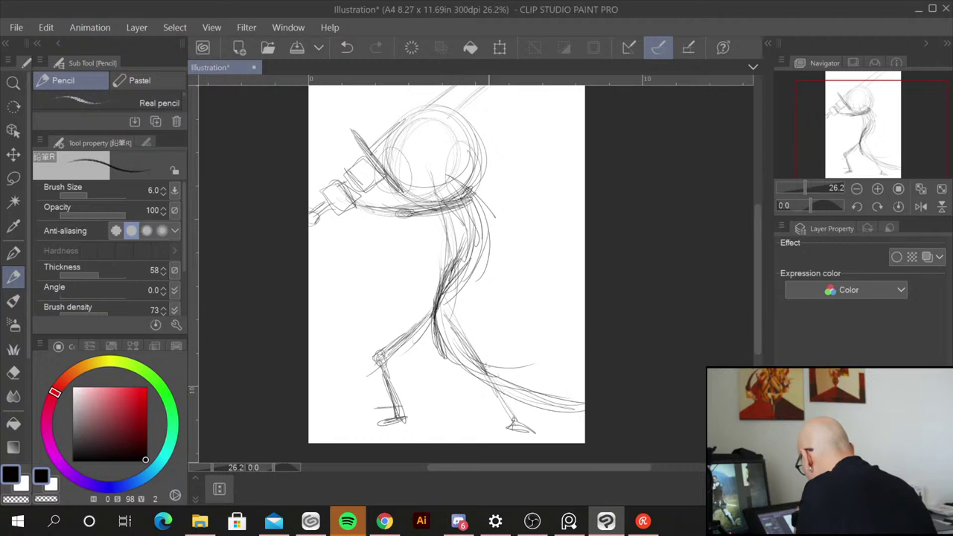
# Step: Sketch the pelvis as two looping, wing-like lobes meeting at the base of the spine
pyautogui.moveTo(409, 311); pyautogui.dragTo(438, 353)
pyautogui.moveTo(470, 314); pyautogui.dragTo(445, 349)
pyautogui.moveTo(395, 311); pyautogui.dragTo(442, 347)
pyautogui.moveTo(486, 310); pyautogui.dragTo(444, 342)
pyautogui.moveTo(434, 343)
pyautogui.mouseDown()
pyautogui.moveTo(410, 307)
pyautogui.moveTo(427, 338)
pyautogui.mouseUp()
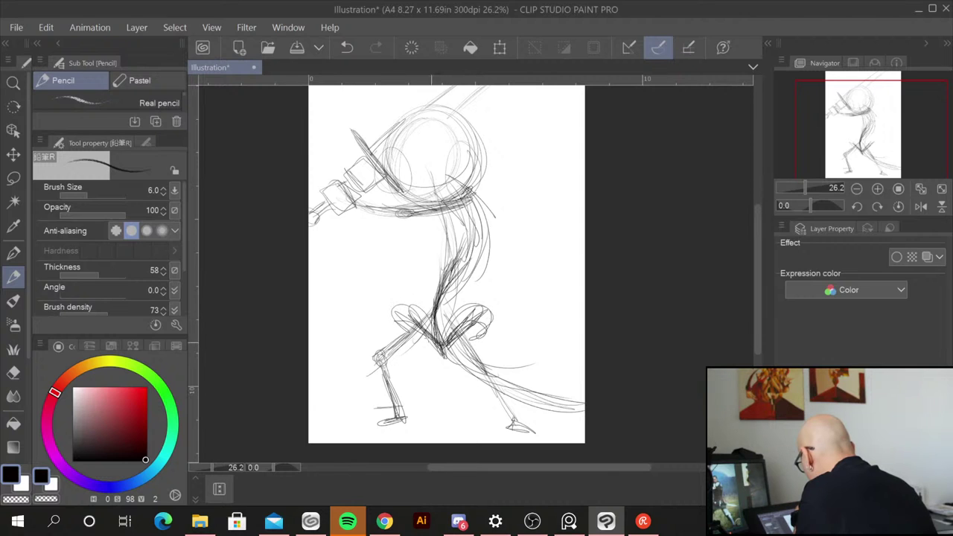
# Step: Darken the pelvis and front thigh, then define the rear leg with hip, knee and foot shapes
pyautogui.moveTo(398, 308)
pyautogui.mouseDown()
pyautogui.moveTo(433, 347)
pyautogui.moveTo(454, 344)
pyautogui.moveTo(468, 328)
pyautogui.mouseUp()
pyautogui.moveTo(411, 349)
pyautogui.mouseDown()
pyautogui.moveTo(402, 354)
pyautogui.moveTo(393, 346)
pyautogui.moveTo(404, 337)
pyautogui.moveTo(394, 339)
pyautogui.mouseUp()
pyautogui.moveTo(403, 330); pyautogui.dragTo(379, 362)
pyautogui.moveTo(421, 332); pyautogui.dragTo(392, 347)
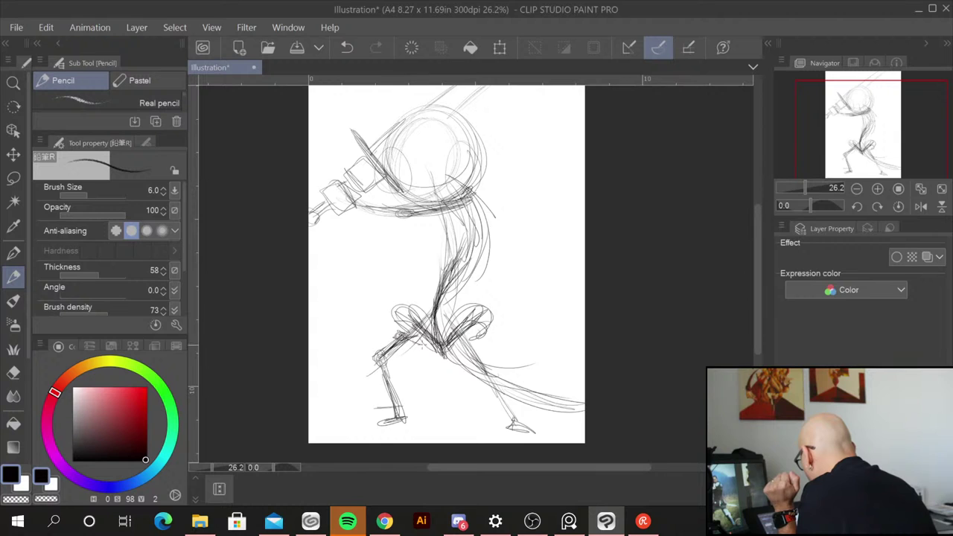
pyautogui.moveTo(484, 338)
pyautogui.mouseDown()
pyautogui.moveTo(488, 392)
pyautogui.moveTo(510, 428)
pyautogui.moveTo(544, 436)
pyautogui.moveTo(510, 432)
pyautogui.moveTo(533, 439)
pyautogui.mouseUp()
pyautogui.moveTo(467, 241); pyautogui.dragTo(434, 305)
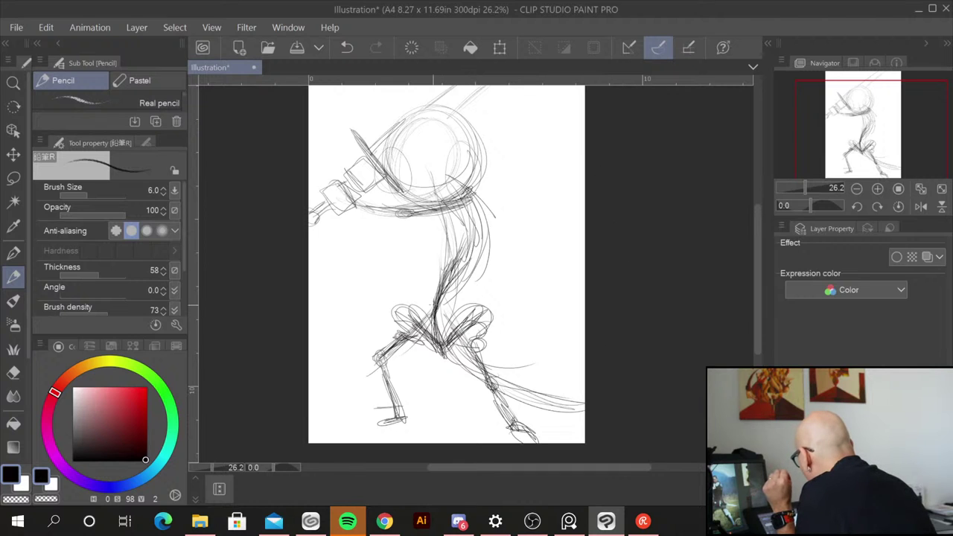
# Step: Sketch the rear shoulder blade and upper back contour with overlapping curved strokes
pyautogui.moveTo(497, 189); pyautogui.dragTo(477, 197)
pyautogui.moveTo(479, 194)
pyautogui.mouseDown()
pyautogui.moveTo(451, 207)
pyautogui.moveTo(454, 253)
pyautogui.mouseUp()
pyautogui.moveTo(495, 225); pyautogui.dragTo(467, 252)
pyautogui.moveTo(493, 189); pyautogui.dragTo(484, 231)
pyautogui.moveTo(491, 195)
pyautogui.mouseDown()
pyautogui.moveTo(449, 253)
pyautogui.moveTo(486, 256)
pyautogui.mouseUp()
pyautogui.moveTo(492, 193)
pyautogui.mouseDown()
pyautogui.moveTo(503, 250)
pyautogui.moveTo(460, 247)
pyautogui.mouseUp()
pyautogui.moveTo(499, 214)
pyautogui.mouseDown()
pyautogui.moveTo(457, 241)
pyautogui.moveTo(468, 272)
pyautogui.moveTo(484, 279)
pyautogui.mouseUp()
pyautogui.moveTo(485, 244); pyautogui.dragTo(481, 280)
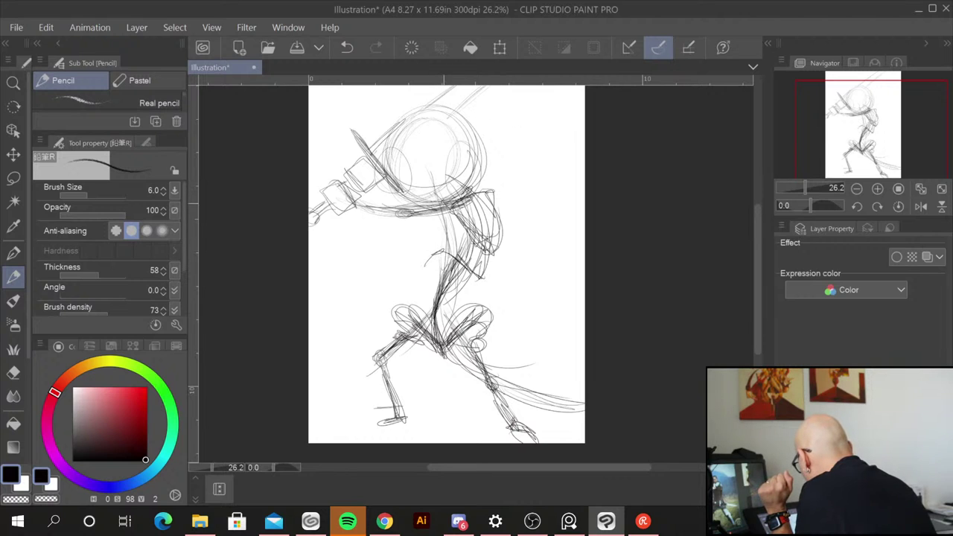
# Step: Outline the rib cage with an arched lower edge and add strokes through the abdomen, hips and thighs
pyautogui.moveTo(437, 205); pyautogui.dragTo(420, 260)
pyautogui.moveTo(434, 224)
pyautogui.mouseDown()
pyautogui.moveTo(423, 290)
pyautogui.moveTo(444, 269)
pyautogui.moveTo(469, 287)
pyautogui.moveTo(487, 271)
pyautogui.mouseUp()
pyautogui.moveTo(488, 243)
pyautogui.mouseDown()
pyautogui.moveTo(491, 282)
pyautogui.moveTo(470, 289)
pyautogui.mouseUp()
pyautogui.moveTo(436, 251)
pyautogui.mouseDown()
pyautogui.moveTo(473, 281)
pyautogui.moveTo(437, 338)
pyautogui.mouseUp()
pyautogui.moveTo(440, 316); pyautogui.dragTo(455, 363)
pyautogui.moveTo(439, 331)
pyautogui.mouseDown()
pyautogui.moveTo(427, 354)
pyautogui.moveTo(442, 364)
pyautogui.moveTo(399, 344)
pyautogui.moveTo(432, 348)
pyautogui.moveTo(402, 345)
pyautogui.moveTo(384, 365)
pyautogui.mouseUp()
pyautogui.moveTo(478, 351)
pyautogui.mouseDown()
pyautogui.moveTo(452, 358)
pyautogui.moveTo(442, 377)
pyautogui.moveTo(451, 379)
pyautogui.mouseUp()
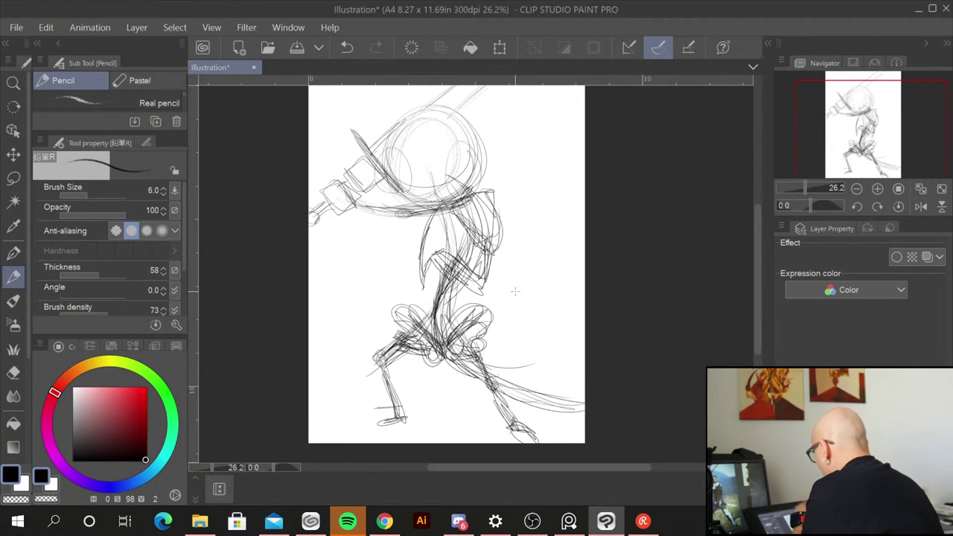
# Step: Try to redraw the neck and spine as a bolder curve from the head down to the pelvis
pyautogui.moveTo(761, 277)
pyautogui.mouseDown()
pyautogui.moveTo(756, 234)
pyautogui.moveTo(756, 267)
pyautogui.mouseUp()
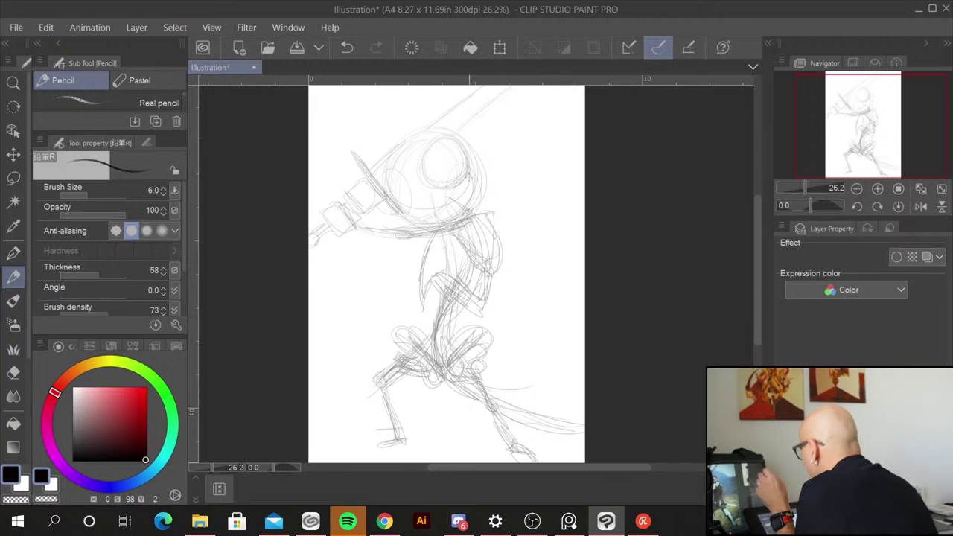
pyautogui.moveTo(472, 215); pyautogui.dragTo(474, 213)
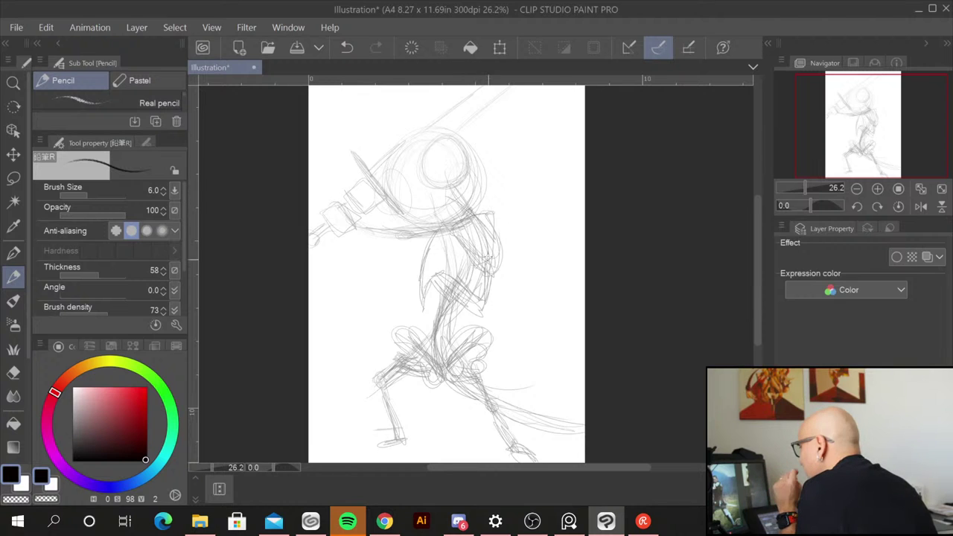
pyautogui.moveTo(475, 228); pyautogui.dragTo(473, 280)
pyautogui.moveTo(479, 240)
pyautogui.mouseDown()
pyautogui.moveTo(465, 292)
pyautogui.moveTo(449, 306)
pyautogui.moveTo(445, 354)
pyautogui.mouseUp()
pyautogui.moveTo(448, 304)
pyautogui.mouseDown()
pyautogui.moveTo(448, 331)
pyautogui.moveTo(455, 317)
pyautogui.moveTo(447, 330)
pyautogui.moveTo(463, 361)
pyautogui.mouseUp()
pyautogui.moveTo(450, 330); pyautogui.dragTo(472, 371)
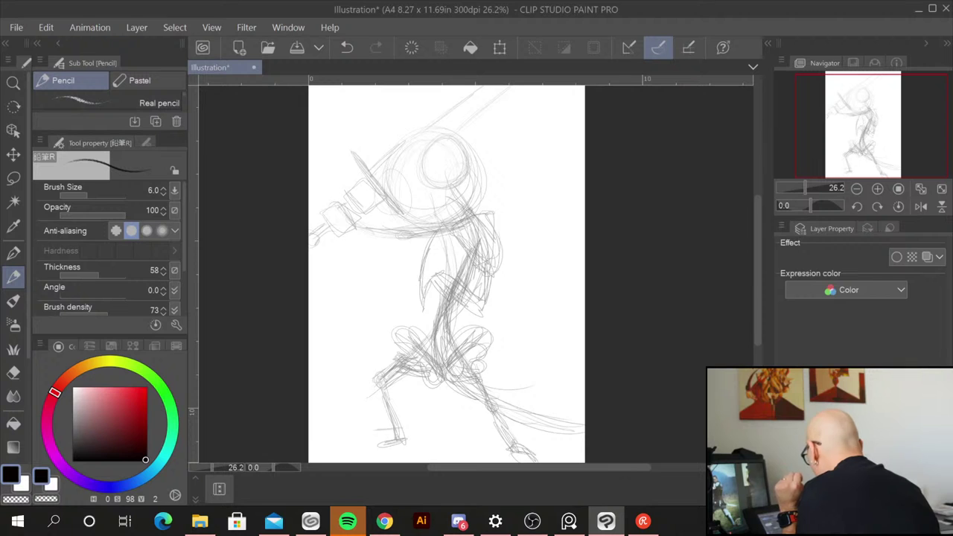
# Step: Undo the new neck and spine strokes and the small circle inside the head
pyautogui.hotkey('ctrl', 'z')
pyautogui.hotkey('ctrl', 'z')
pyautogui.hotkey('ctrl', 'z')
pyautogui.hotkey('ctrl', 'z')
pyautogui.hotkey('ctrl', 'z')
pyautogui.hotkey('ctrl', 'z')
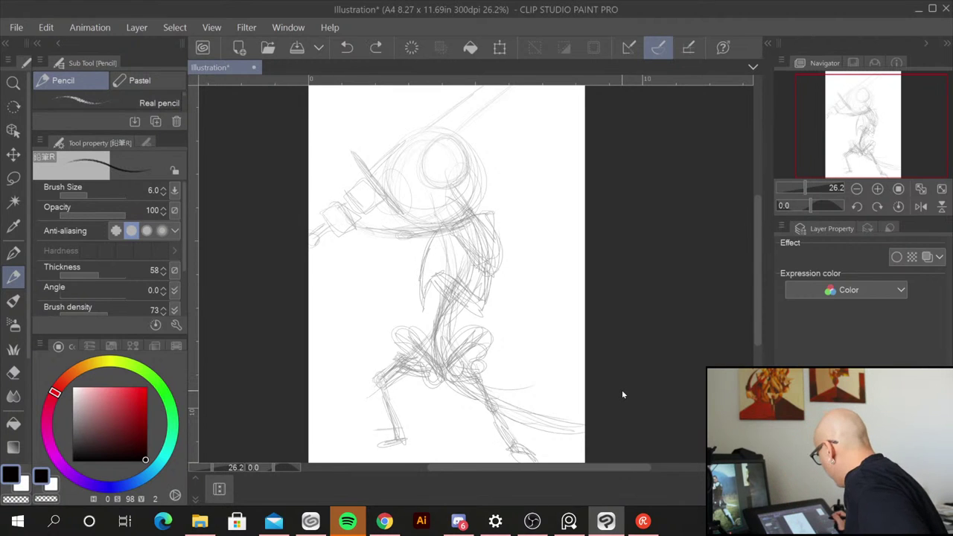
pyautogui.hotkey('ctrl', 'z')
pyautogui.hotkey('ctrl', 'z')
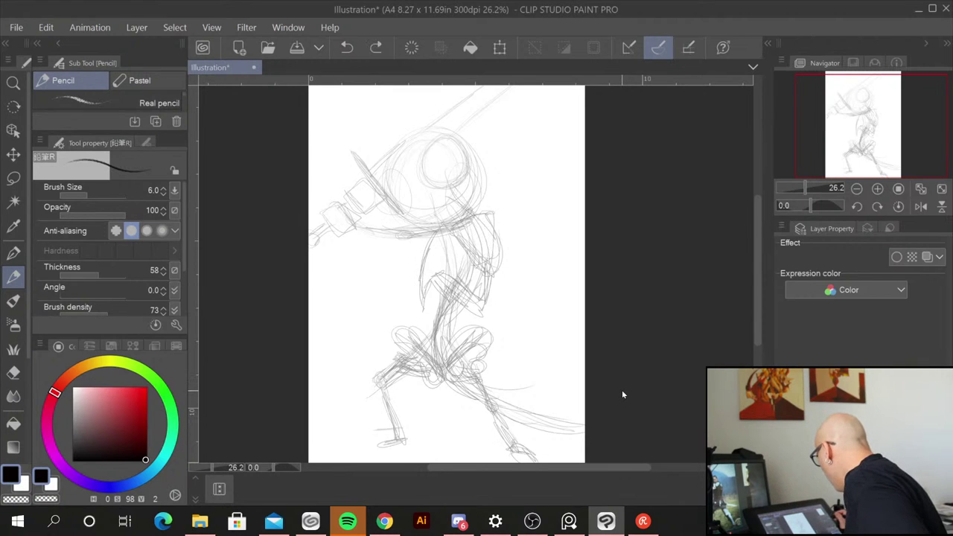
pyautogui.hotkey('ctrl', 'z')
pyautogui.hotkey('ctrl', 'z')
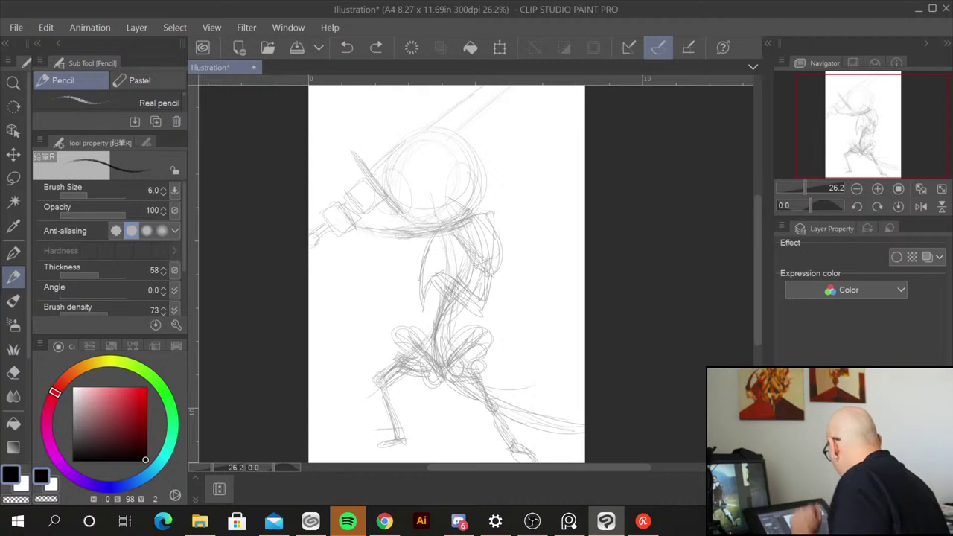
# Step: Draw a human-proportioned head oval and a curved neck and spine over the faded mouse sketch
pyautogui.moveTo(448, 137)
pyautogui.mouseDown()
pyautogui.moveTo(438, 142)
pyautogui.moveTo(438, 201)
pyautogui.moveTo(423, 185)
pyautogui.moveTo(468, 192)
pyautogui.moveTo(429, 195)
pyautogui.mouseUp()
pyautogui.moveTo(469, 156); pyautogui.dragTo(456, 224)
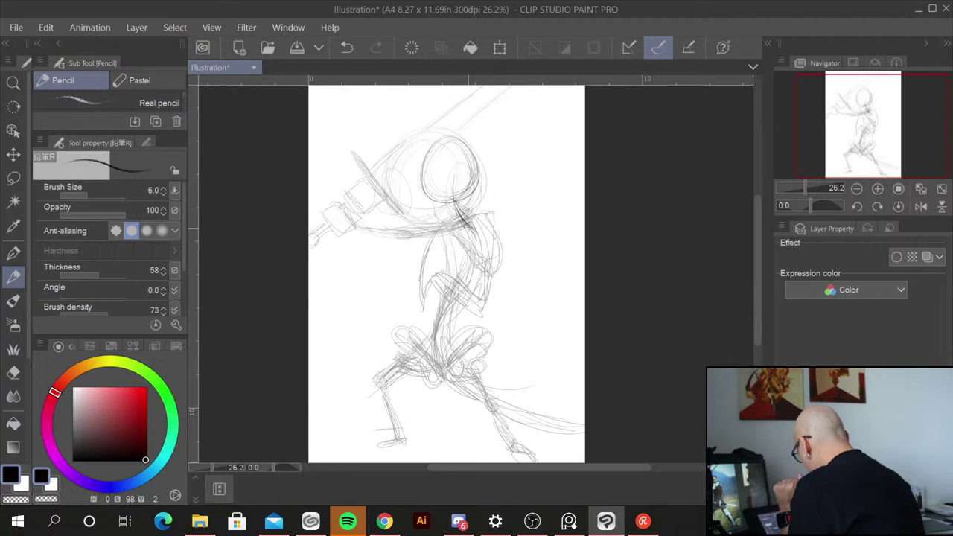
pyautogui.moveTo(469, 229)
pyautogui.mouseDown()
pyautogui.moveTo(471, 277)
pyautogui.moveTo(443, 308)
pyautogui.mouseUp()
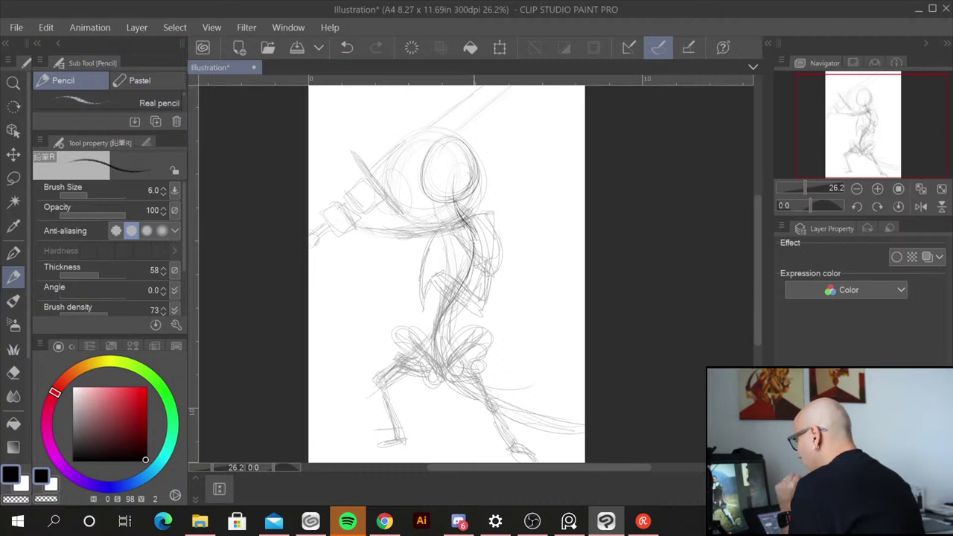
# Step: Add gesture lines for the human figure's lunging legs, with the rear leg extended and the front leg bent at the knee
pyautogui.moveTo(470, 249)
pyautogui.mouseDown()
pyautogui.moveTo(440, 347)
pyautogui.moveTo(486, 402)
pyautogui.mouseUp()
pyautogui.moveTo(443, 343); pyautogui.dragTo(508, 438)
pyautogui.moveTo(472, 386); pyautogui.dragTo(524, 459)
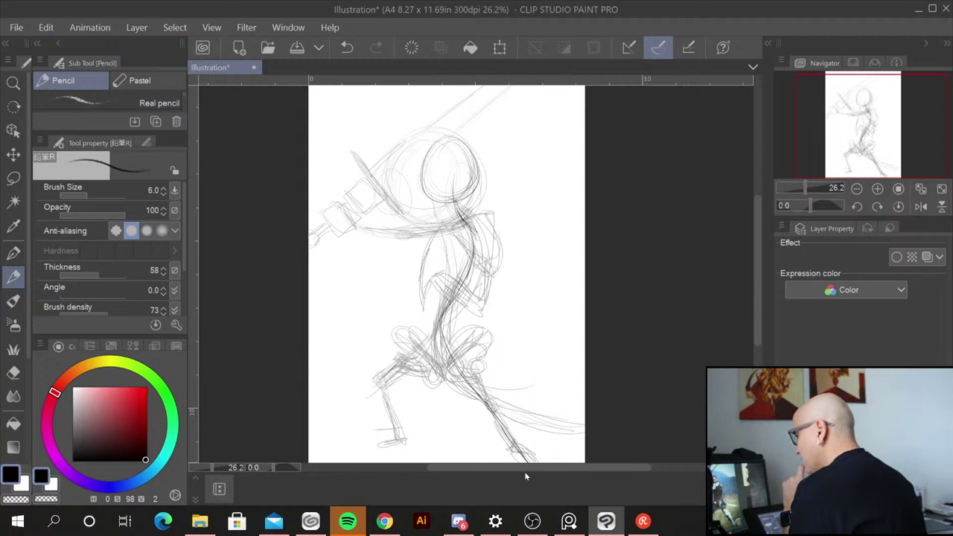
pyautogui.moveTo(439, 329); pyautogui.dragTo(381, 381)
pyautogui.moveTo(418, 346)
pyautogui.mouseDown()
pyautogui.moveTo(351, 411)
pyautogui.moveTo(401, 462)
pyautogui.mouseUp()
pyautogui.moveTo(372, 417); pyautogui.dragTo(395, 454)
pyautogui.moveTo(393, 454); pyautogui.dragTo(390, 424)
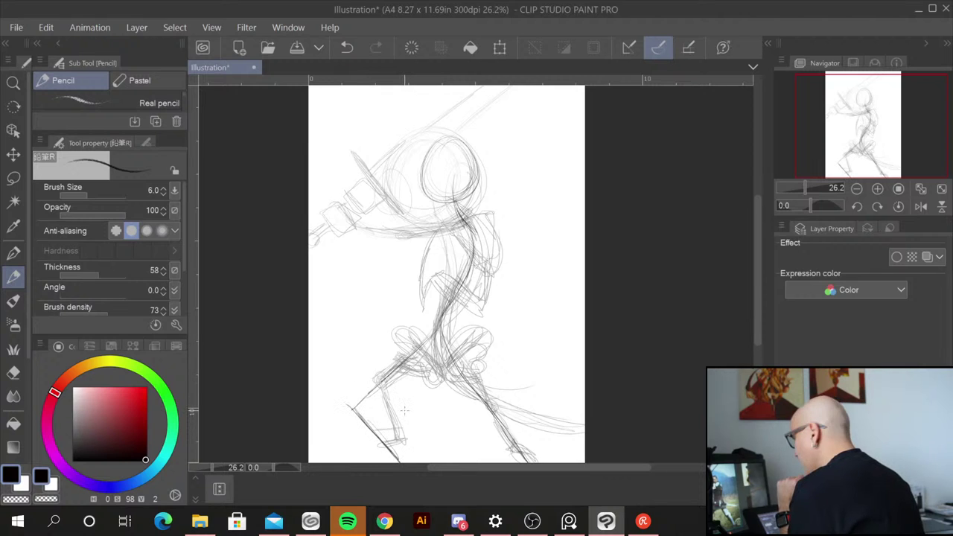
# Step: Sketch the shoulder line and the outstretched arm reaching toward the sword grip
pyautogui.moveTo(490, 228)
pyautogui.mouseDown()
pyautogui.moveTo(429, 243)
pyautogui.moveTo(355, 238)
pyautogui.moveTo(439, 236)
pyautogui.moveTo(403, 240)
pyautogui.mouseUp()
pyautogui.moveTo(455, 239); pyautogui.dragTo(334, 246)
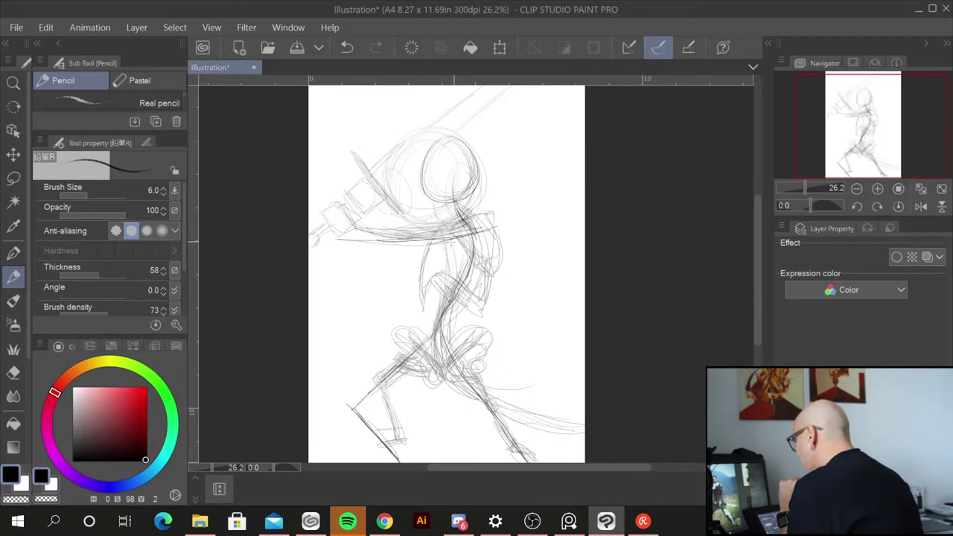
pyautogui.moveTo(399, 230); pyautogui.dragTo(342, 238)
pyautogui.moveTo(393, 230)
pyautogui.mouseDown()
pyautogui.moveTo(358, 243)
pyautogui.moveTo(344, 232)
pyautogui.moveTo(355, 232)
pyautogui.moveTo(312, 223)
pyautogui.moveTo(341, 241)
pyautogui.moveTo(347, 216)
pyautogui.moveTo(315, 224)
pyautogui.moveTo(354, 228)
pyautogui.moveTo(340, 237)
pyautogui.mouseUp()
# Step: Outline both gloved hands on the sword grip as bold block shapes
pyautogui.moveTo(343, 198)
pyautogui.mouseDown()
pyautogui.moveTo(355, 231)
pyautogui.moveTo(317, 226)
pyautogui.mouseUp()
pyautogui.moveTo(320, 238); pyautogui.dragTo(348, 223)
pyautogui.moveTo(364, 177); pyautogui.dragTo(344, 189)
pyautogui.moveTo(344, 190)
pyautogui.mouseDown()
pyautogui.moveTo(357, 216)
pyautogui.moveTo(373, 213)
pyautogui.mouseUp()
pyautogui.moveTo(372, 214); pyautogui.dragTo(372, 180)
pyautogui.moveTo(365, 176)
pyautogui.mouseDown()
pyautogui.moveTo(341, 189)
pyautogui.moveTo(375, 217)
pyautogui.mouseUp()
pyautogui.moveTo(357, 175); pyautogui.dragTo(371, 204)
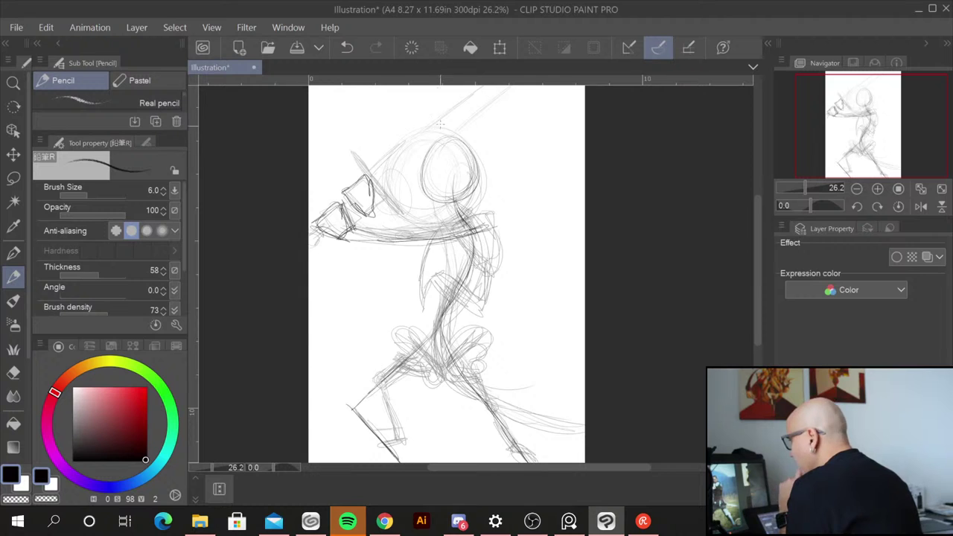
# Step: Refine the human head with a jaw and side-of-head contour, and thicken the rear shoulder line
pyautogui.moveTo(463, 156)
pyautogui.mouseDown()
pyautogui.moveTo(422, 184)
pyautogui.moveTo(441, 147)
pyautogui.moveTo(423, 198)
pyautogui.moveTo(435, 220)
pyautogui.moveTo(451, 226)
pyautogui.moveTo(472, 201)
pyautogui.moveTo(454, 160)
pyautogui.moveTo(436, 225)
pyautogui.mouseUp()
pyautogui.moveTo(460, 155)
pyautogui.mouseDown()
pyautogui.moveTo(472, 187)
pyautogui.moveTo(457, 216)
pyautogui.mouseUp()
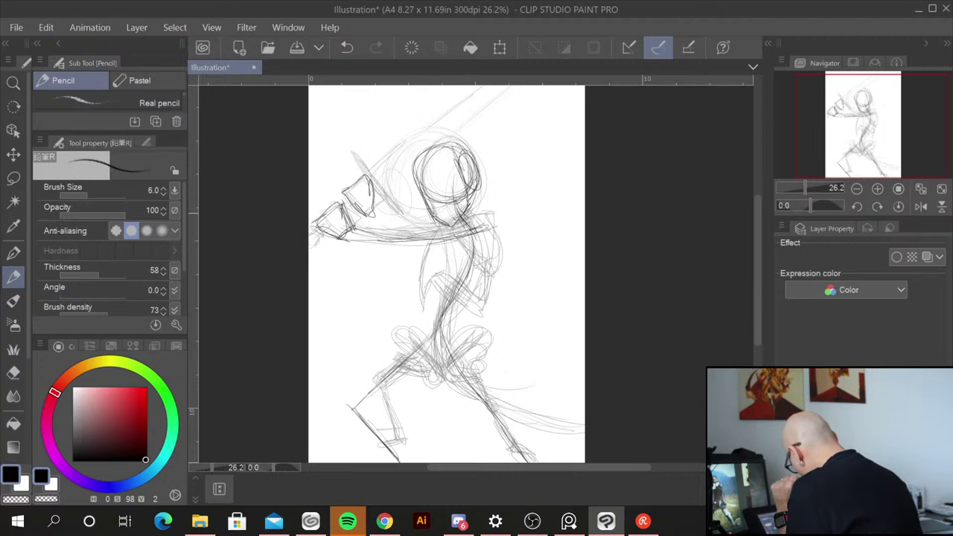
pyautogui.moveTo(474, 179)
pyautogui.mouseDown()
pyautogui.moveTo(466, 218)
pyautogui.moveTo(447, 235)
pyautogui.mouseUp()
pyautogui.moveTo(493, 223); pyautogui.dragTo(424, 238)
pyautogui.moveTo(486, 227)
pyautogui.mouseDown()
pyautogui.moveTo(435, 243)
pyautogui.moveTo(444, 238)
pyautogui.mouseUp()
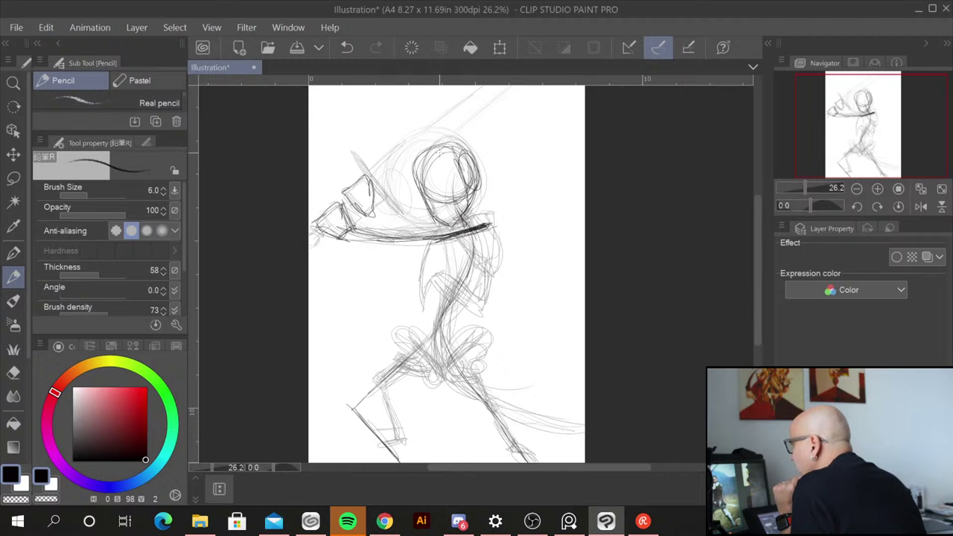
# Step: Strengthen the wrist and forearm with short dark strokes and heavy lines along the outstretched arm
pyautogui.moveTo(366, 202); pyautogui.dragTo(361, 236)
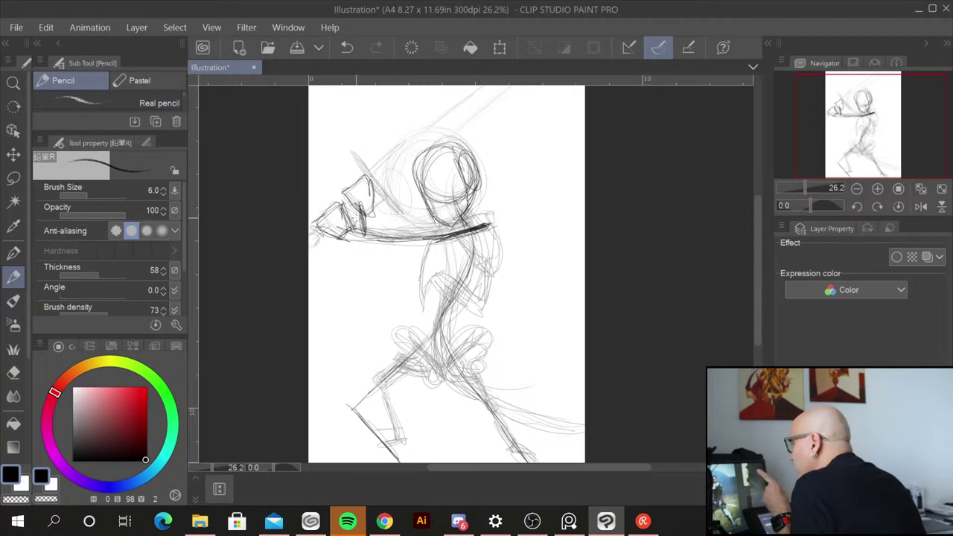
pyautogui.moveTo(365, 208); pyautogui.dragTo(367, 240)
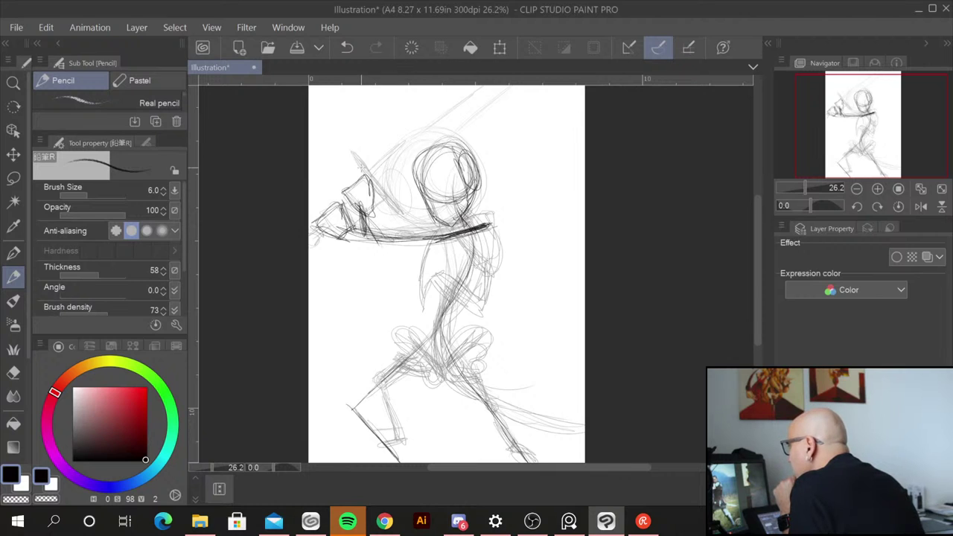
pyautogui.moveTo(375, 226)
pyautogui.mouseDown()
pyautogui.moveTo(400, 241)
pyautogui.moveTo(441, 222)
pyautogui.mouseUp()
pyautogui.moveTo(355, 203); pyautogui.dragTo(373, 214)
pyautogui.moveTo(382, 226)
pyautogui.mouseDown()
pyautogui.moveTo(398, 236)
pyautogui.moveTo(439, 229)
pyautogui.mouseUp()
pyautogui.moveTo(397, 232); pyautogui.dragTo(425, 230)
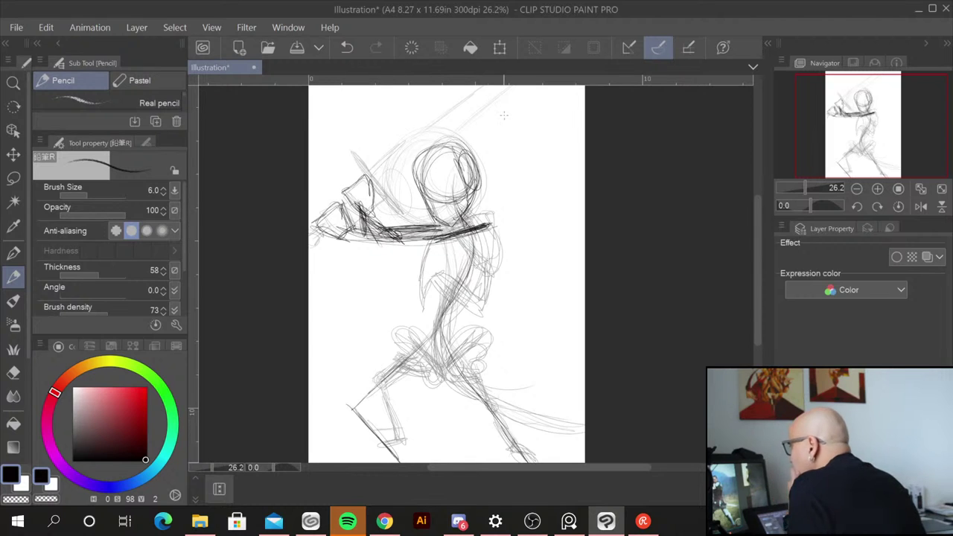
# Step: Draw the rounded rear shoulder and upper arm contour beneath the shoulder line
pyautogui.moveTo(455, 227)
pyautogui.mouseDown()
pyautogui.moveTo(477, 286)
pyautogui.moveTo(481, 280)
pyautogui.mouseUp()
pyautogui.moveTo(492, 223); pyautogui.dragTo(442, 236)
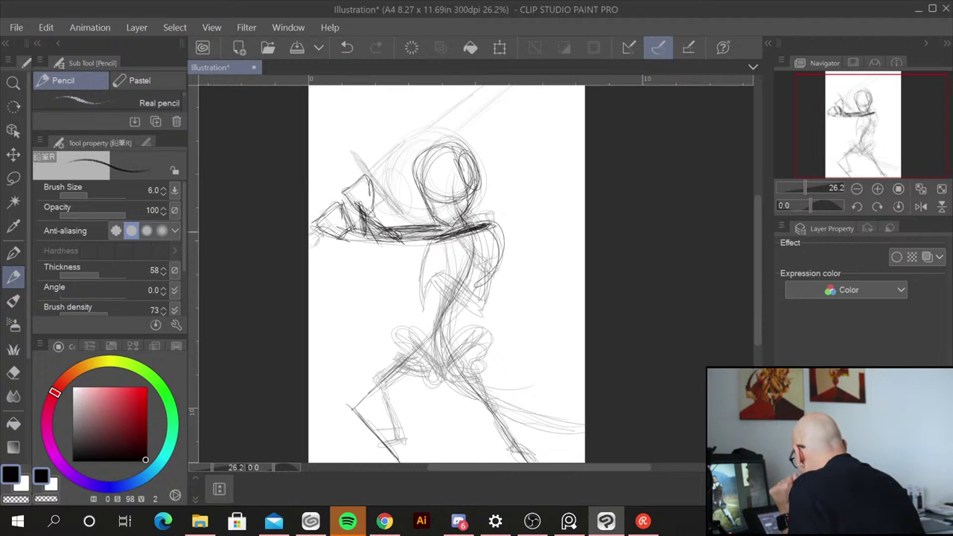
pyautogui.moveTo(500, 222)
pyautogui.mouseDown()
pyautogui.moveTo(439, 235)
pyautogui.moveTo(467, 287)
pyautogui.moveTo(497, 262)
pyautogui.moveTo(471, 268)
pyautogui.moveTo(451, 235)
pyautogui.mouseUp()
# Step: Outline a curved panel hanging below the outstretched arm from the wrist to the chest
pyautogui.moveTo(374, 229)
pyautogui.mouseDown()
pyautogui.moveTo(439, 220)
pyautogui.moveTo(446, 278)
pyautogui.mouseUp()
pyautogui.moveTo(422, 223)
pyautogui.mouseDown()
pyautogui.moveTo(357, 226)
pyautogui.moveTo(378, 283)
pyautogui.moveTo(446, 282)
pyautogui.moveTo(365, 269)
pyautogui.mouseUp()
pyautogui.moveTo(357, 226); pyautogui.dragTo(377, 277)
pyautogui.moveTo(376, 275); pyautogui.dragTo(445, 286)
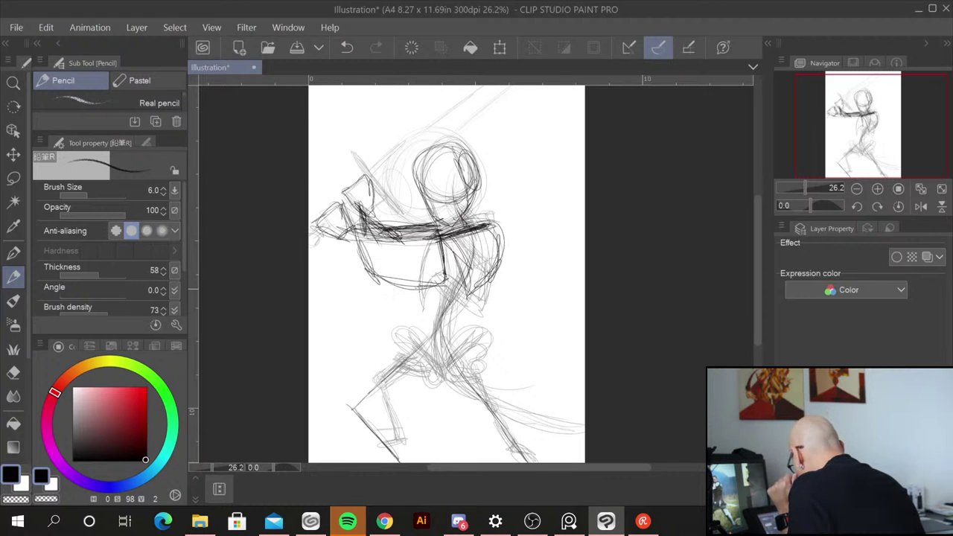
# Step: Outline the torso sides and waist, and extend a flared tunic skirt with a curved hem over the thighs
pyautogui.moveTo(421, 241)
pyautogui.mouseDown()
pyautogui.moveTo(446, 292)
pyautogui.moveTo(425, 338)
pyautogui.moveTo(462, 347)
pyautogui.moveTo(497, 293)
pyautogui.moveTo(484, 329)
pyautogui.moveTo(423, 323)
pyautogui.mouseUp()
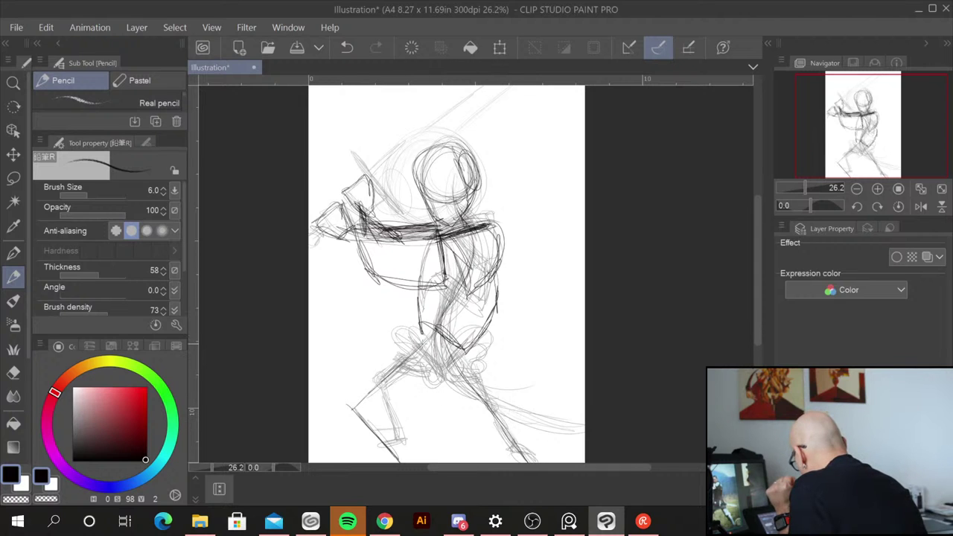
pyautogui.moveTo(454, 330)
pyautogui.mouseDown()
pyautogui.moveTo(409, 339)
pyautogui.moveTo(417, 336)
pyautogui.moveTo(369, 383)
pyautogui.moveTo(510, 389)
pyautogui.mouseUp()
pyautogui.moveTo(495, 350); pyautogui.dragTo(518, 408)
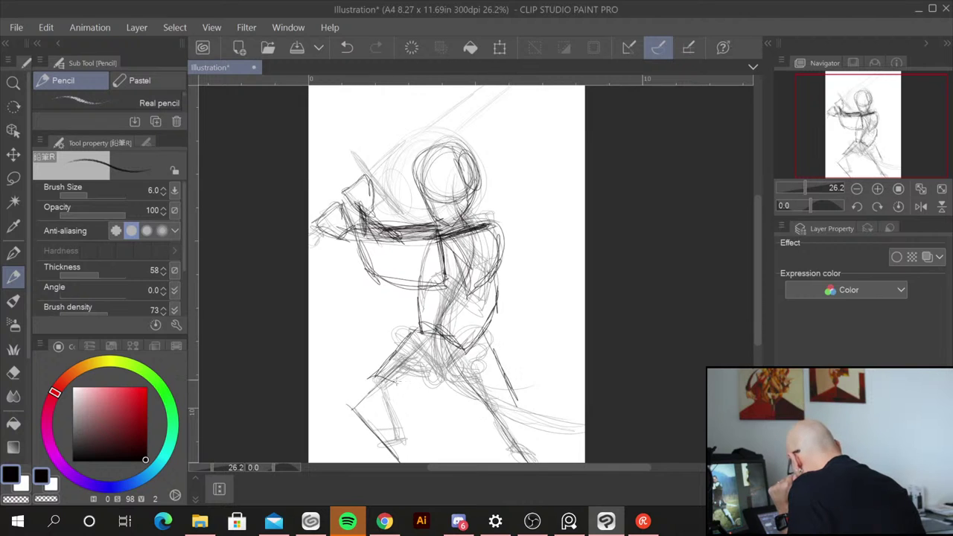
pyautogui.moveTo(389, 380)
pyautogui.mouseDown()
pyautogui.moveTo(530, 403)
pyautogui.moveTo(404, 436)
pyautogui.mouseUp()
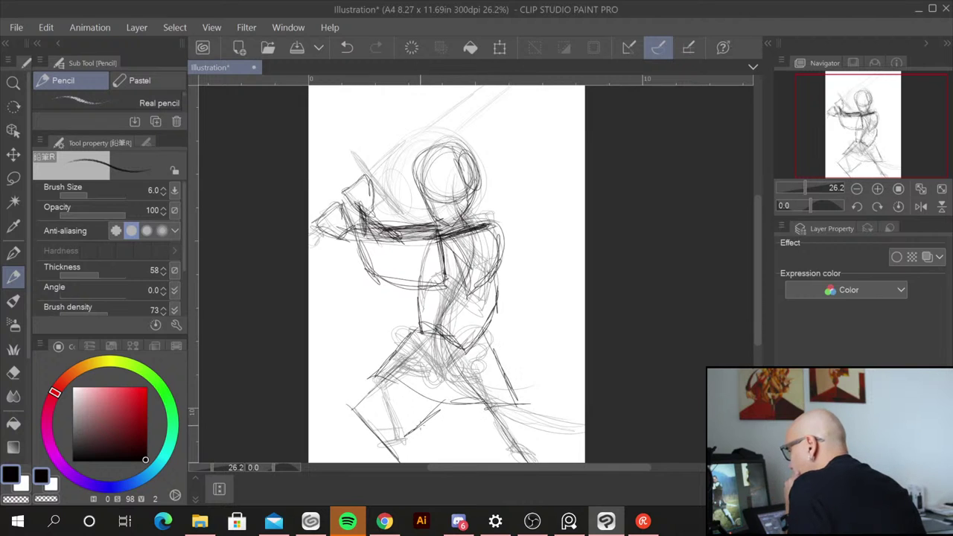
# Step: Sketch the front shin and foot and both edges of the rear lower leg below the tunic
pyautogui.moveTo(381, 384)
pyautogui.mouseDown()
pyautogui.moveTo(347, 422)
pyautogui.moveTo(438, 417)
pyautogui.moveTo(388, 451)
pyautogui.mouseUp()
pyautogui.moveTo(399, 435)
pyautogui.mouseDown()
pyautogui.moveTo(351, 444)
pyautogui.moveTo(367, 447)
pyautogui.mouseUp()
pyautogui.moveTo(368, 444)
pyautogui.mouseDown()
pyautogui.moveTo(393, 461)
pyautogui.moveTo(414, 445)
pyautogui.mouseUp()
pyautogui.moveTo(461, 406); pyautogui.dragTo(497, 458)
pyautogui.moveTo(473, 418); pyautogui.dragTo(508, 461)
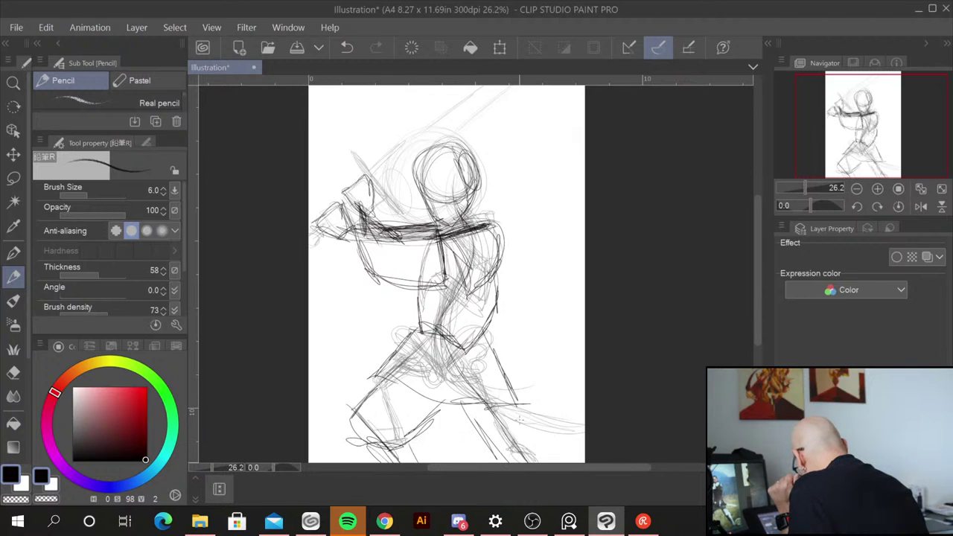
pyautogui.moveTo(517, 397); pyautogui.dragTo(529, 445)
pyautogui.moveTo(524, 426); pyautogui.dragTo(534, 461)
# Step: Add a pointed shape below the wrist and mark the head with a center line, brow line and darker contours
pyautogui.moveTo(357, 206)
pyautogui.mouseDown()
pyautogui.moveTo(320, 220)
pyautogui.moveTo(356, 240)
pyautogui.moveTo(365, 279)
pyautogui.mouseUp()
pyautogui.moveTo(370, 226)
pyautogui.mouseDown()
pyautogui.moveTo(344, 243)
pyautogui.moveTo(361, 265)
pyautogui.mouseUp()
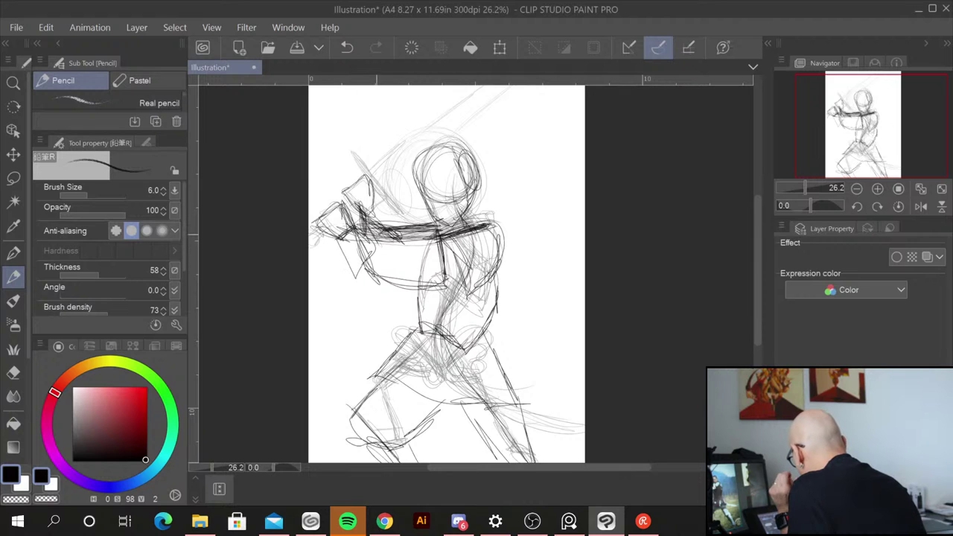
pyautogui.moveTo(437, 146)
pyautogui.mouseDown()
pyautogui.moveTo(406, 190)
pyautogui.moveTo(476, 140)
pyautogui.moveTo(414, 200)
pyautogui.moveTo(471, 181)
pyautogui.moveTo(450, 228)
pyautogui.moveTo(441, 224)
pyautogui.mouseUp()
pyautogui.moveTo(460, 181)
pyautogui.mouseDown()
pyautogui.moveTo(441, 222)
pyautogui.moveTo(460, 187)
pyautogui.moveTo(471, 207)
pyautogui.mouseUp()
pyautogui.moveTo(447, 224); pyautogui.dragTo(484, 201)
pyautogui.moveTo(478, 166); pyautogui.dragTo(463, 196)
pyautogui.moveTo(469, 151)
pyautogui.mouseDown()
pyautogui.moveTo(454, 176)
pyautogui.moveTo(472, 202)
pyautogui.moveTo(417, 216)
pyautogui.mouseUp()
# Step: Divide the curved panel below the arm with horizontal and vertical guide lines
pyautogui.moveTo(417, 149)
pyautogui.mouseDown()
pyautogui.moveTo(469, 216)
pyautogui.moveTo(372, 234)
pyautogui.moveTo(372, 283)
pyautogui.moveTo(429, 287)
pyautogui.mouseUp()
pyautogui.moveTo(369, 243); pyautogui.dragTo(442, 253)
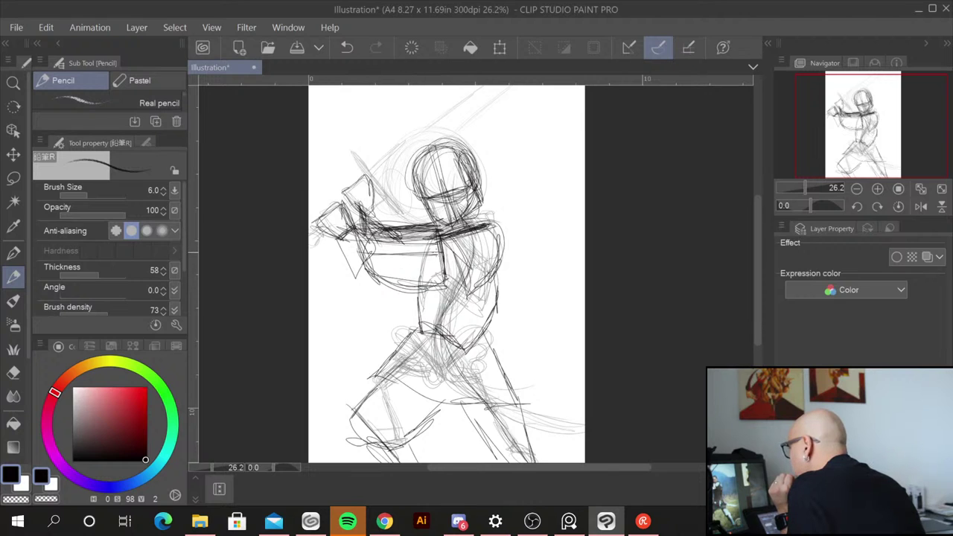
pyautogui.moveTo(399, 228)
pyautogui.mouseDown()
pyautogui.moveTo(399, 289)
pyautogui.moveTo(411, 292)
pyautogui.mouseUp()
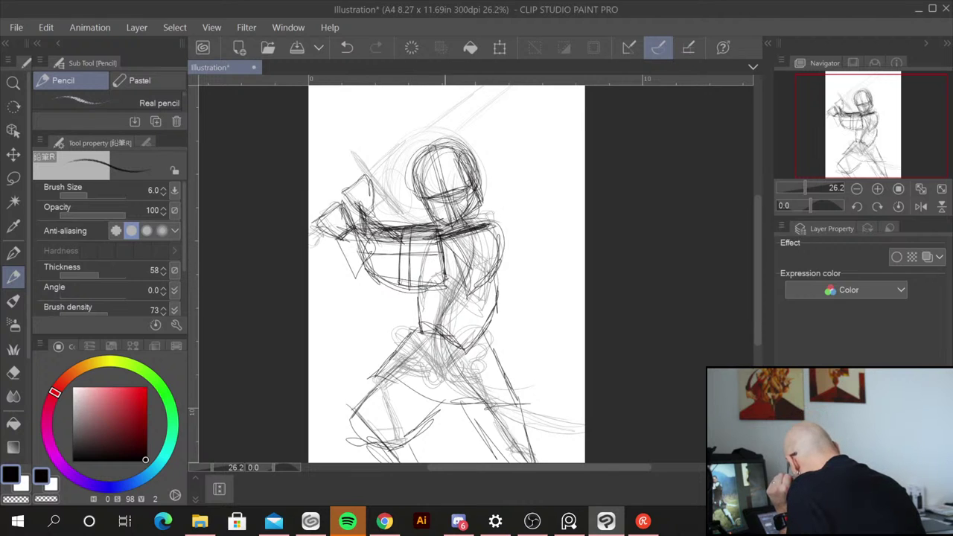
# Step: Reinforce the rear shoulder and upper arm with overlapping curves, and add strokes around the elbow and waist
pyautogui.moveTo(446, 234); pyautogui.dragTo(468, 289)
pyautogui.moveTo(500, 219); pyautogui.dragTo(469, 285)
pyautogui.moveTo(473, 232)
pyautogui.mouseDown()
pyautogui.moveTo(451, 282)
pyautogui.moveTo(504, 217)
pyautogui.moveTo(473, 285)
pyautogui.mouseUp()
pyautogui.moveTo(497, 221)
pyautogui.mouseDown()
pyautogui.moveTo(479, 275)
pyautogui.moveTo(497, 272)
pyautogui.mouseUp()
pyautogui.moveTo(460, 236)
pyautogui.mouseDown()
pyautogui.moveTo(469, 290)
pyautogui.moveTo(419, 331)
pyautogui.mouseUp()
pyautogui.moveTo(437, 279); pyautogui.dragTo(425, 334)
pyautogui.moveTo(451, 273)
pyautogui.mouseDown()
pyautogui.moveTo(504, 292)
pyautogui.moveTo(496, 336)
pyautogui.moveTo(482, 336)
pyautogui.mouseUp()
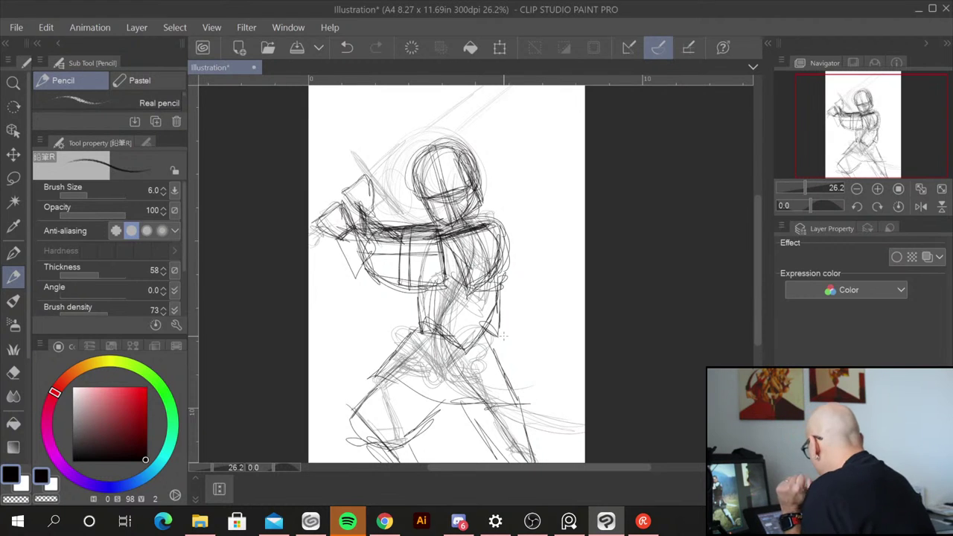
# Step: Retrace the human figure's spine from the neck down and darken the lines of the front and rear legs
pyautogui.moveTo(449, 171); pyautogui.dragTo(462, 281)
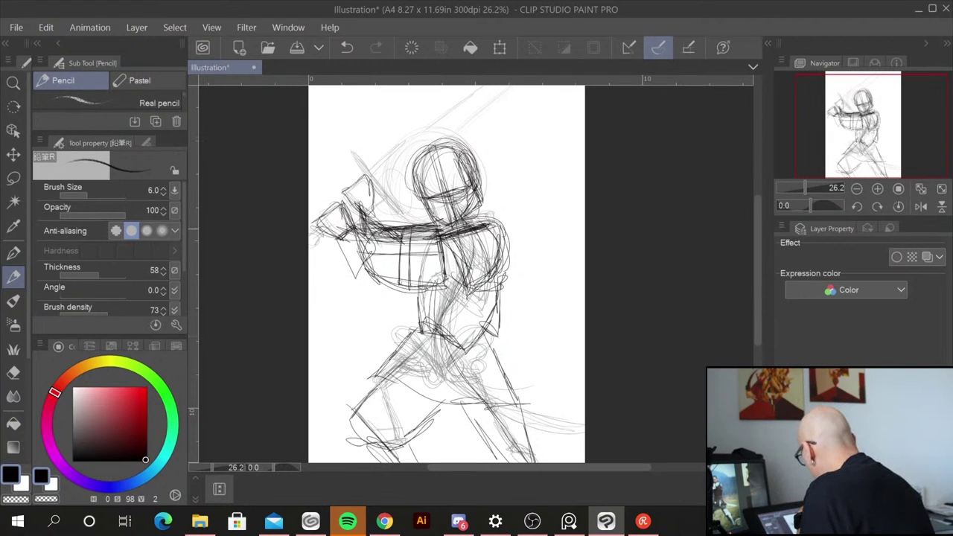
pyautogui.moveTo(458, 221); pyautogui.dragTo(466, 329)
pyautogui.moveTo(461, 277); pyautogui.dragTo(403, 391)
pyautogui.moveTo(442, 320); pyautogui.dragTo(375, 426)
pyautogui.moveTo(404, 376); pyautogui.dragTo(373, 458)
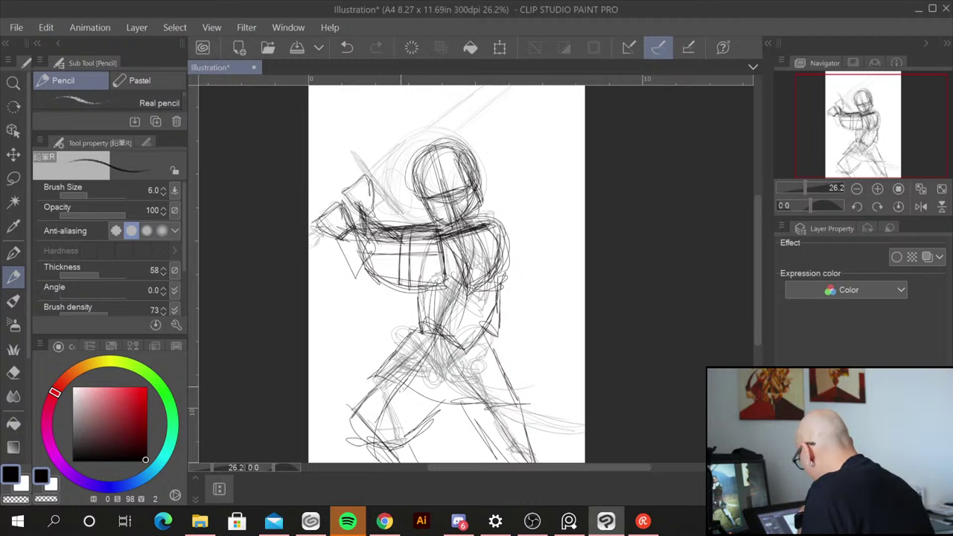
pyautogui.moveTo(436, 332); pyautogui.dragTo(376, 409)
pyautogui.moveTo(430, 353)
pyautogui.mouseDown()
pyautogui.moveTo(369, 421)
pyautogui.moveTo(362, 457)
pyautogui.mouseUp()
pyautogui.moveTo(454, 262); pyautogui.dragTo(523, 461)
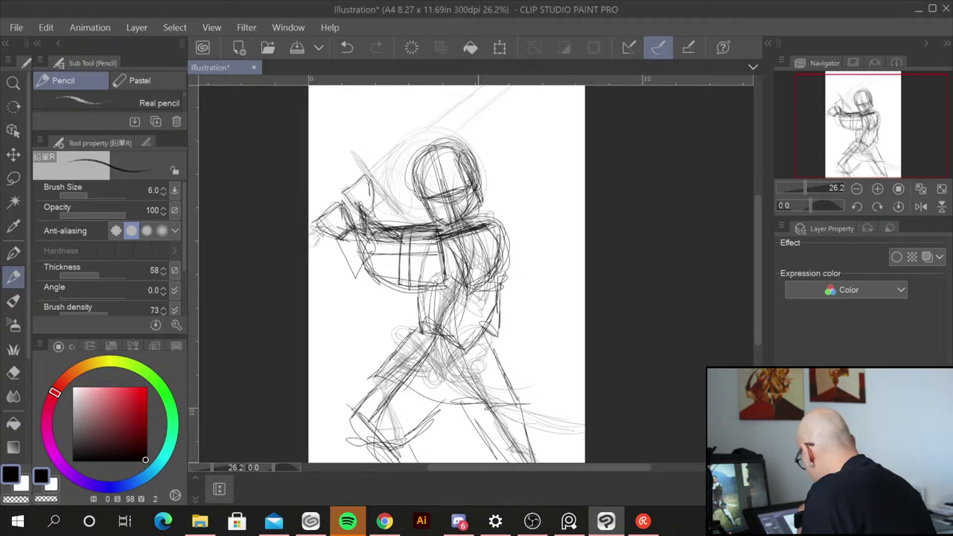
pyautogui.moveTo(462, 312); pyautogui.dragTo(527, 458)
# Step: Thicken the outstretched arm's lower edge and shoulder line with repeated strokes, and darken the neck and head
pyautogui.moveTo(480, 241); pyautogui.dragTo(353, 252)
pyautogui.moveTo(370, 220); pyautogui.dragTo(336, 247)
pyautogui.moveTo(342, 249)
pyautogui.mouseDown()
pyautogui.moveTo(440, 231)
pyautogui.moveTo(488, 250)
pyautogui.mouseUp()
pyautogui.moveTo(488, 238)
pyautogui.mouseDown()
pyautogui.moveTo(406, 249)
pyautogui.moveTo(431, 252)
pyautogui.mouseUp()
pyautogui.moveTo(494, 235); pyautogui.dragTo(445, 250)
pyautogui.moveTo(488, 235); pyautogui.dragTo(446, 250)
pyautogui.moveTo(451, 210); pyautogui.dragTo(464, 242)
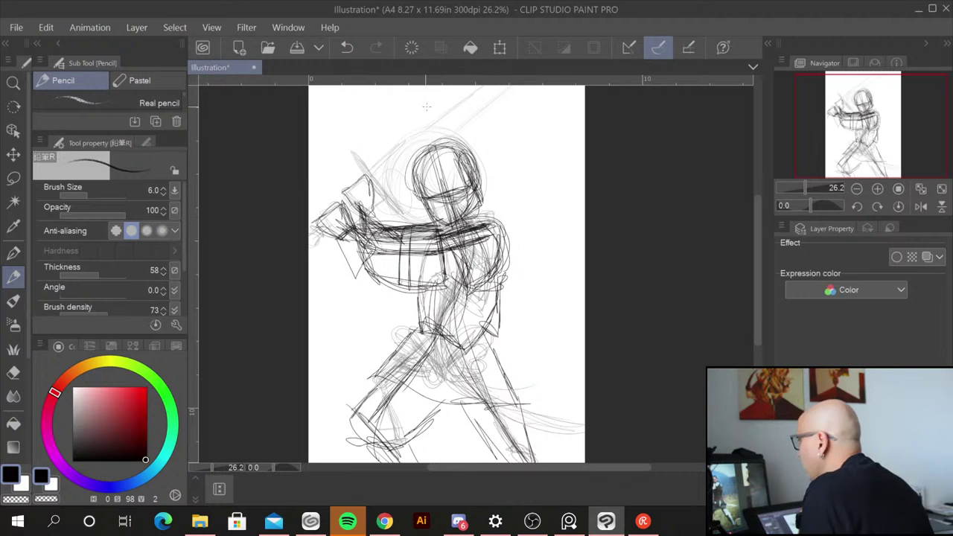
pyautogui.moveTo(430, 149)
pyautogui.mouseDown()
pyautogui.moveTo(450, 224)
pyautogui.moveTo(467, 193)
pyautogui.mouseUp()
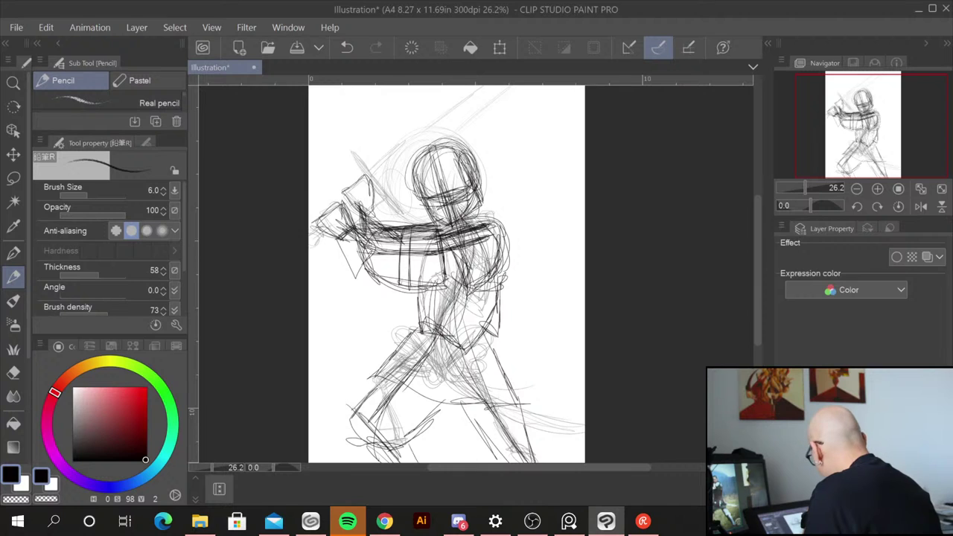
# Step: Clear the human figure drawn over the mouse knight and restore the faded mouse sketch to full strength
pyautogui.press('Delete')
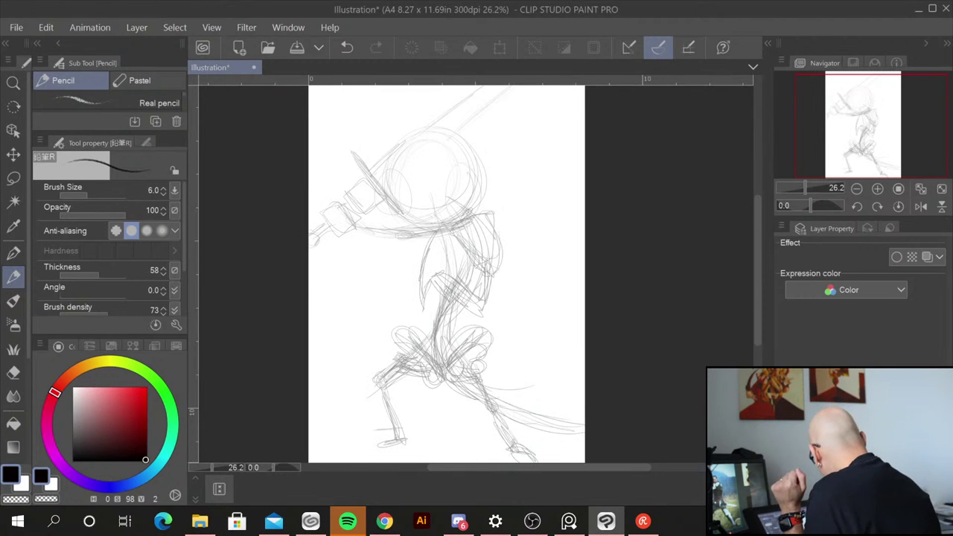
pyautogui.hotkey('ctrl', 'a')
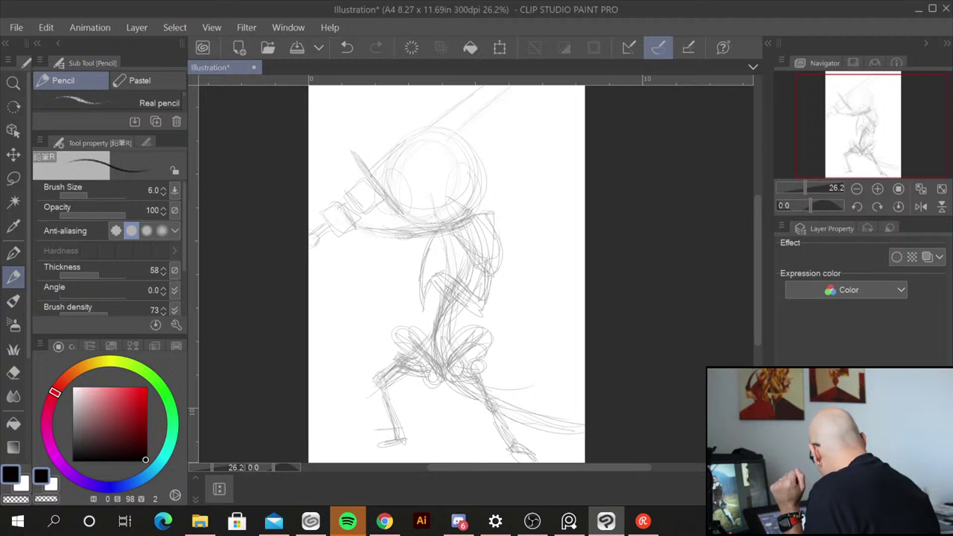
pyautogui.hotkey('ctrl', 'z')
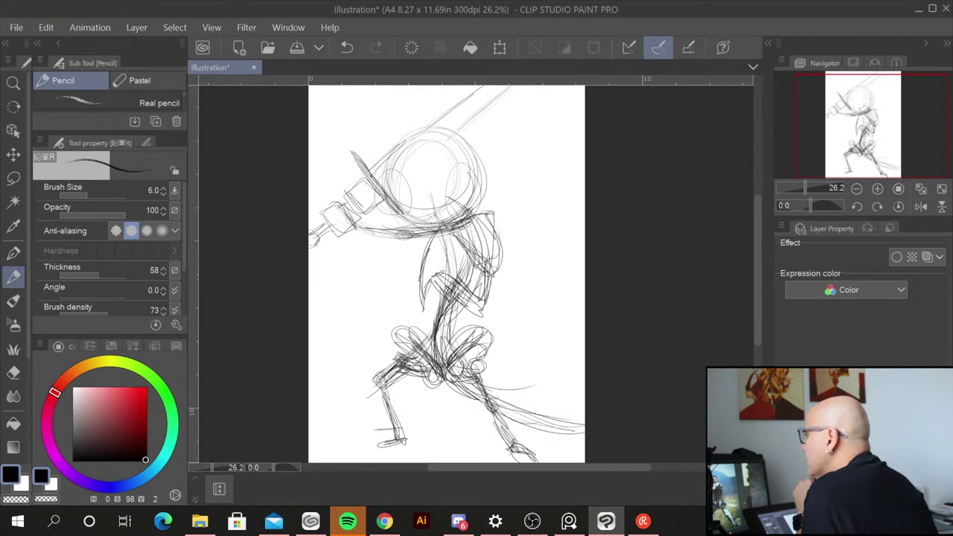
# Step: Switch to the reference board and examine the body, limbs and posture of the two standing mice
pyautogui.hotkey('alt', 'Tab')
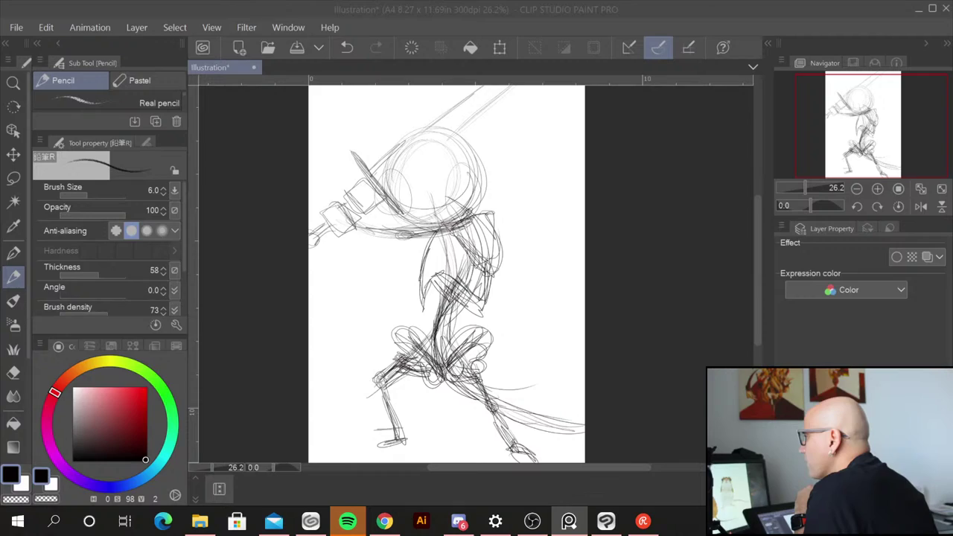
pyautogui.moveTo(0, 156); pyautogui.dragTo(524, 106)
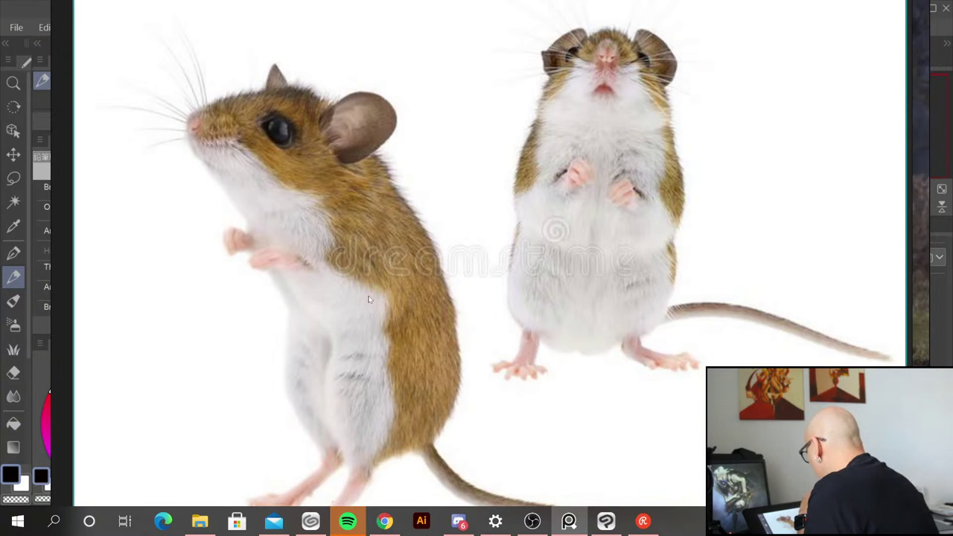
pyautogui.scroll(-3, 367, 298)
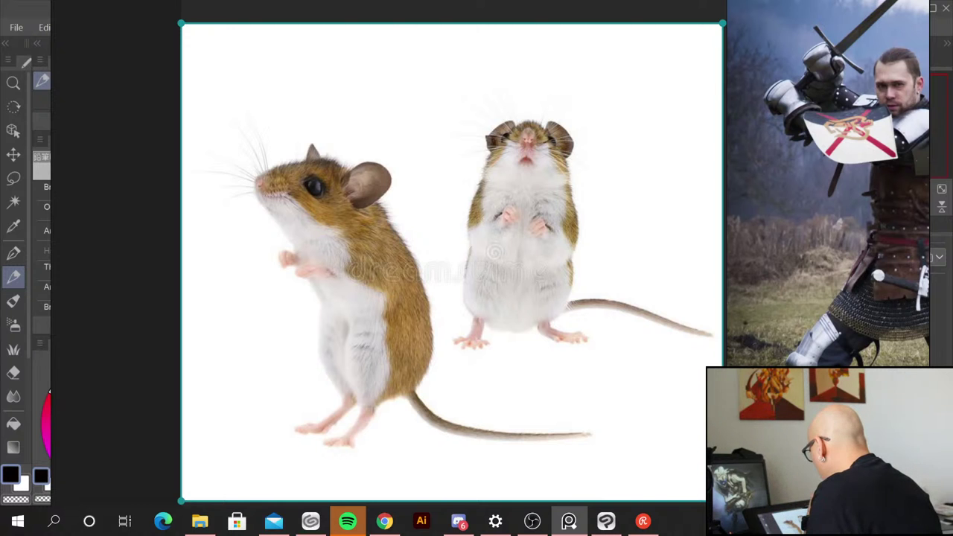
pyautogui.moveTo(152, 80)
pyautogui.mouseDown()
pyautogui.moveTo(106, 92)
pyautogui.moveTo(0, 149)
pyautogui.mouseUp()
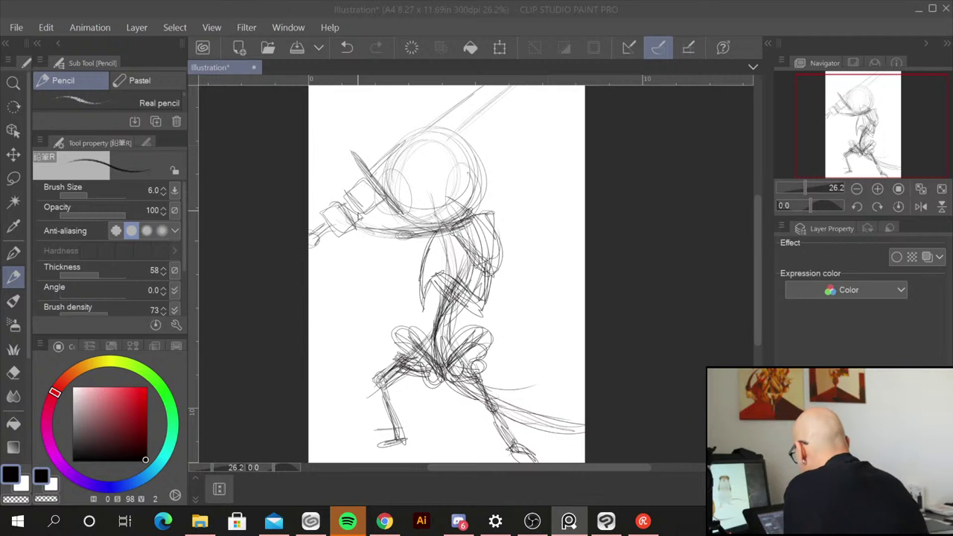
# Step: Rework the mouse knight's lower hand and wrist on the sword grip with dense overlapping strokes
pyautogui.moveTo(351, 213)
pyautogui.mouseDown()
pyautogui.moveTo(376, 230)
pyautogui.moveTo(332, 219)
pyautogui.moveTo(357, 235)
pyautogui.moveTo(360, 216)
pyautogui.moveTo(334, 211)
pyautogui.moveTo(371, 237)
pyautogui.moveTo(375, 223)
pyautogui.moveTo(318, 211)
pyautogui.moveTo(316, 223)
pyautogui.moveTo(327, 202)
pyautogui.moveTo(335, 210)
pyautogui.mouseUp()
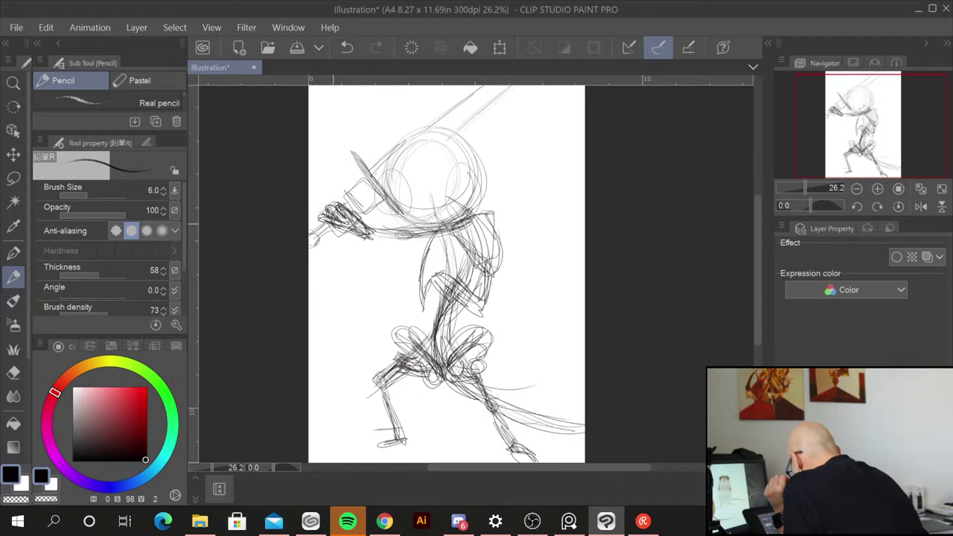
pyautogui.moveTo(371, 238); pyautogui.dragTo(345, 227)
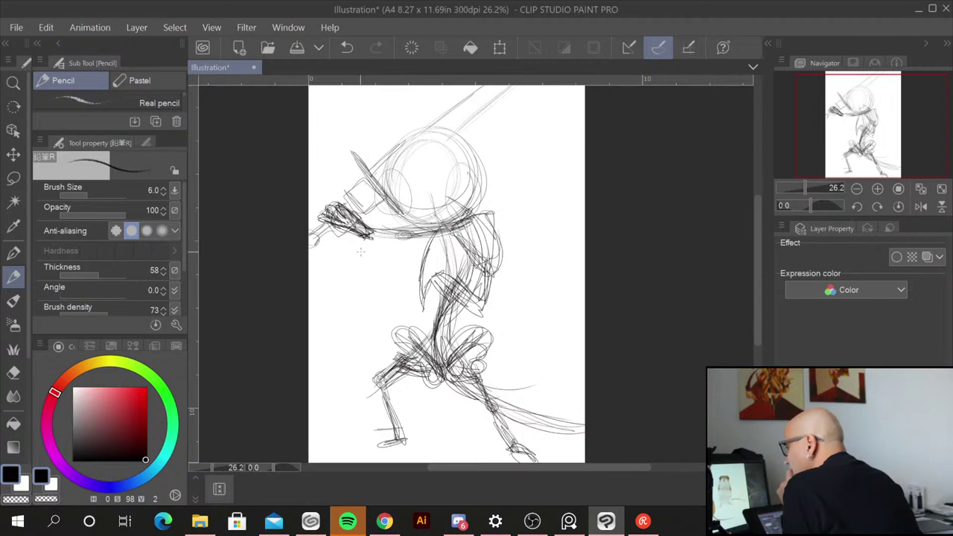
# Step: Strengthen the outstretched arm's underside and sketch the rounded shoulder and upper arm contour beneath it
pyautogui.moveTo(359, 228)
pyautogui.mouseDown()
pyautogui.moveTo(412, 233)
pyautogui.moveTo(394, 238)
pyautogui.moveTo(449, 268)
pyautogui.moveTo(484, 277)
pyautogui.moveTo(512, 270)
pyautogui.mouseUp()
pyautogui.moveTo(398, 234)
pyautogui.mouseDown()
pyautogui.moveTo(495, 215)
pyautogui.moveTo(508, 275)
pyautogui.moveTo(491, 306)
pyautogui.mouseUp()
pyautogui.moveTo(504, 271); pyautogui.dragTo(493, 303)
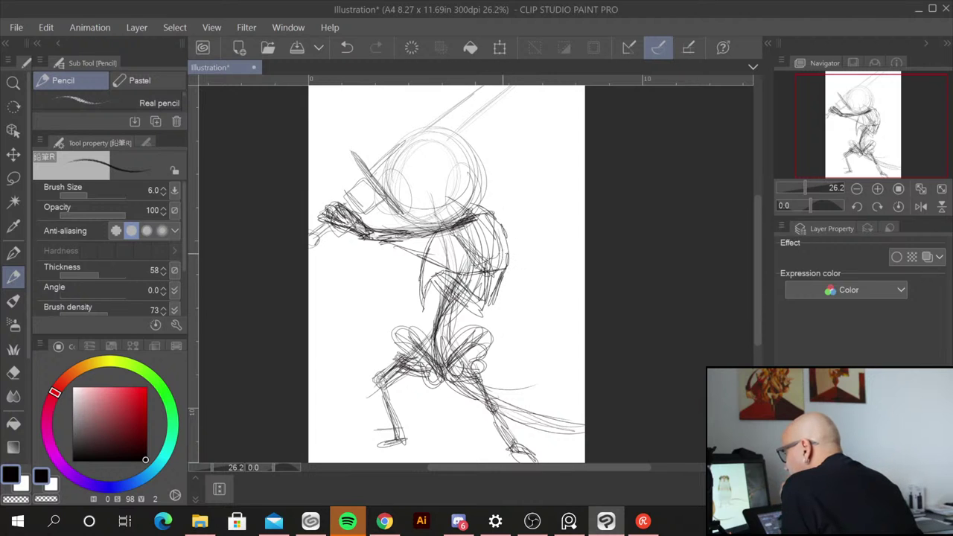
# Step: Sketch the torso's outer contours, with short strokes down the lower back and a curved belly line down to the hip
pyautogui.moveTo(502, 250); pyautogui.dragTo(493, 300)
pyautogui.moveTo(497, 294); pyautogui.dragTo(486, 339)
pyautogui.moveTo(491, 316); pyautogui.dragTo(483, 341)
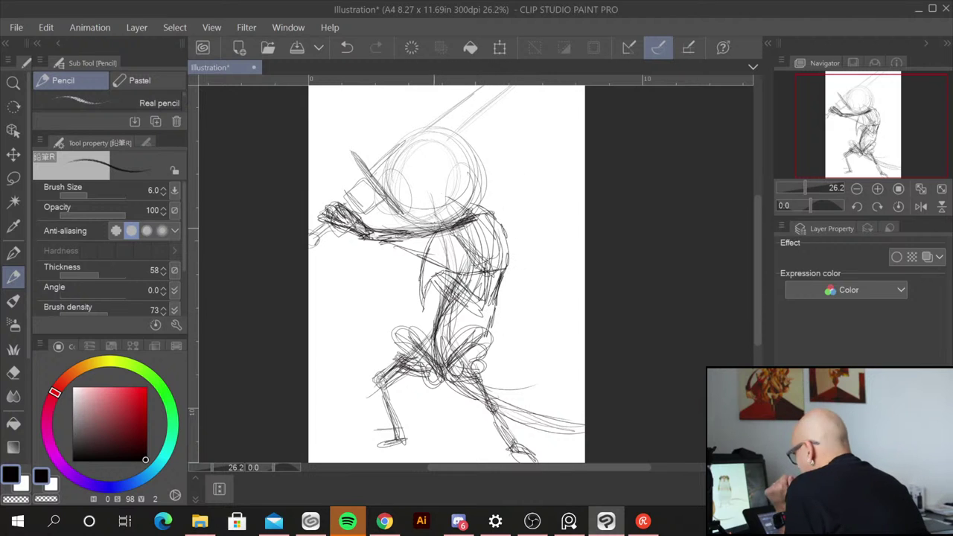
pyautogui.moveTo(419, 251)
pyautogui.mouseDown()
pyautogui.moveTo(401, 305)
pyautogui.moveTo(408, 363)
pyautogui.mouseUp()
pyautogui.moveTo(417, 271); pyautogui.dragTo(408, 344)
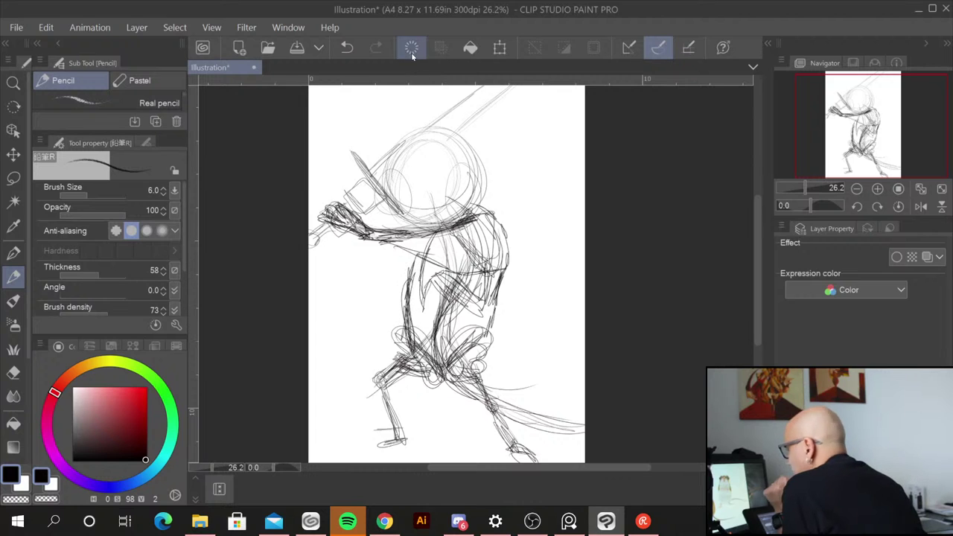
# Step: Draw the upper hand's fingers around the sword grip, and darken the crossguard and the pommel
pyautogui.moveTo(343, 183)
pyautogui.mouseDown()
pyautogui.moveTo(366, 216)
pyautogui.moveTo(374, 201)
pyautogui.moveTo(378, 208)
pyautogui.moveTo(367, 192)
pyautogui.moveTo(375, 196)
pyautogui.mouseUp()
pyautogui.moveTo(367, 189); pyautogui.dragTo(381, 201)
pyautogui.moveTo(351, 157)
pyautogui.mouseDown()
pyautogui.moveTo(404, 214)
pyautogui.moveTo(400, 223)
pyautogui.mouseUp()
pyautogui.moveTo(396, 210); pyautogui.dragTo(399, 223)
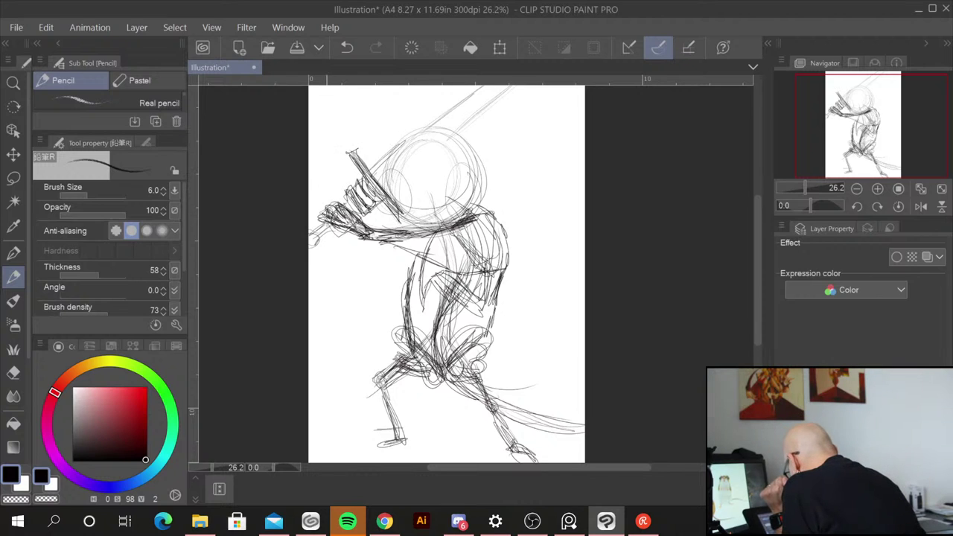
pyautogui.moveTo(323, 231); pyautogui.dragTo(310, 250)
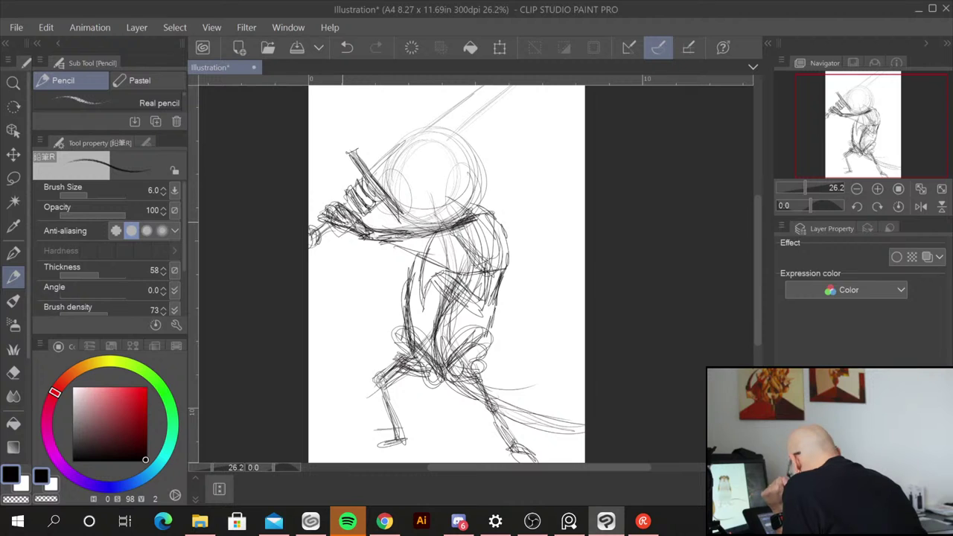
# Step: Outline the mouse's head with a long sloping snout, rounded nose tip and a jaw line running back to the neck
pyautogui.moveTo(408, 140)
pyautogui.mouseDown()
pyautogui.moveTo(386, 171)
pyautogui.moveTo(382, 210)
pyautogui.mouseUp()
pyautogui.moveTo(393, 168); pyautogui.dragTo(383, 204)
pyautogui.moveTo(387, 177); pyautogui.dragTo(378, 223)
pyautogui.moveTo(379, 240)
pyautogui.mouseDown()
pyautogui.moveTo(382, 199)
pyautogui.moveTo(408, 157)
pyautogui.mouseUp()
pyautogui.moveTo(380, 204)
pyautogui.mouseDown()
pyautogui.moveTo(417, 135)
pyautogui.moveTo(474, 151)
pyautogui.moveTo(446, 223)
pyautogui.moveTo(373, 256)
pyautogui.moveTo(404, 256)
pyautogui.moveTo(497, 189)
pyautogui.moveTo(475, 196)
pyautogui.mouseUp()
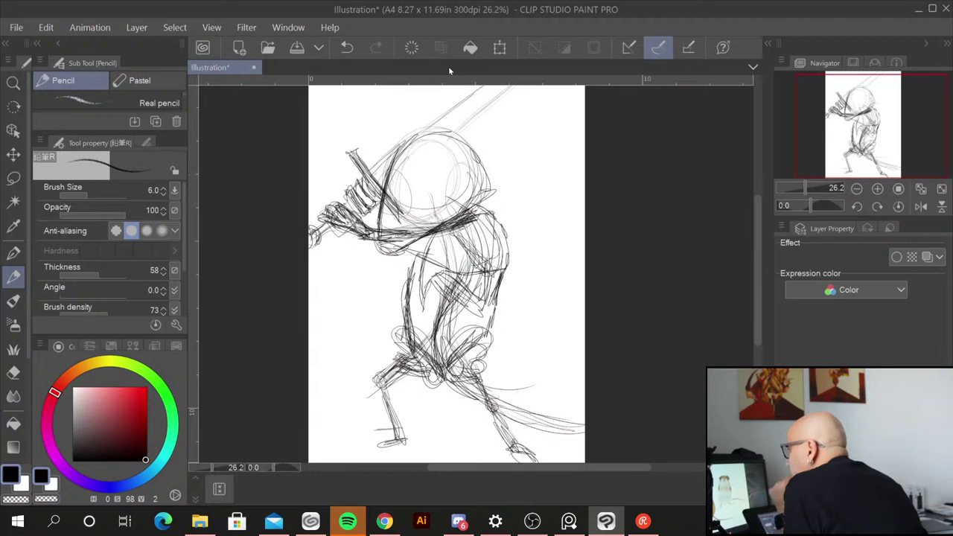
# Step: Draw a large dark-rimmed eye with a pointed inner corner in the middle of the mouse's face
pyautogui.moveTo(400, 151)
pyautogui.mouseDown()
pyautogui.moveTo(467, 143)
pyautogui.moveTo(477, 192)
pyautogui.moveTo(400, 163)
pyautogui.moveTo(417, 199)
pyautogui.moveTo(445, 182)
pyautogui.moveTo(416, 179)
pyautogui.moveTo(433, 206)
pyautogui.moveTo(414, 198)
pyautogui.mouseUp()
pyautogui.moveTo(414, 198)
pyautogui.mouseDown()
pyautogui.moveTo(445, 195)
pyautogui.moveTo(446, 176)
pyautogui.moveTo(432, 175)
pyautogui.moveTo(436, 203)
pyautogui.moveTo(409, 206)
pyautogui.mouseUp()
pyautogui.moveTo(410, 206)
pyautogui.mouseDown()
pyautogui.moveTo(436, 195)
pyautogui.moveTo(423, 204)
pyautogui.mouseUp()
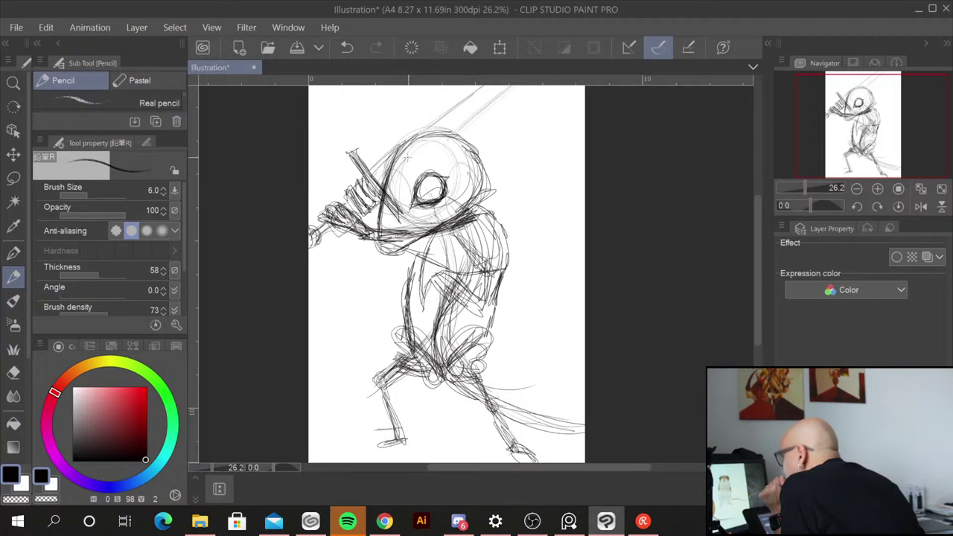
# Step: Sketch the large round near ear at the back of the mouse's head
pyautogui.moveTo(464, 162)
pyautogui.mouseDown()
pyautogui.moveTo(460, 125)
pyautogui.moveTo(492, 110)
pyautogui.moveTo(477, 173)
pyautogui.moveTo(506, 164)
pyautogui.moveTo(467, 122)
pyautogui.moveTo(457, 179)
pyautogui.mouseUp()
pyautogui.moveTo(485, 116)
pyautogui.mouseDown()
pyautogui.moveTo(468, 179)
pyautogui.moveTo(457, 176)
pyautogui.moveTo(513, 133)
pyautogui.moveTo(457, 156)
pyautogui.mouseUp()
pyautogui.moveTo(514, 127)
pyautogui.mouseDown()
pyautogui.moveTo(481, 114)
pyautogui.moveTo(509, 159)
pyautogui.mouseUp()
pyautogui.moveTo(507, 159)
pyautogui.mouseDown()
pyautogui.moveTo(471, 178)
pyautogui.moveTo(493, 167)
pyautogui.mouseUp()
pyautogui.moveTo(480, 119); pyautogui.dragTo(461, 145)
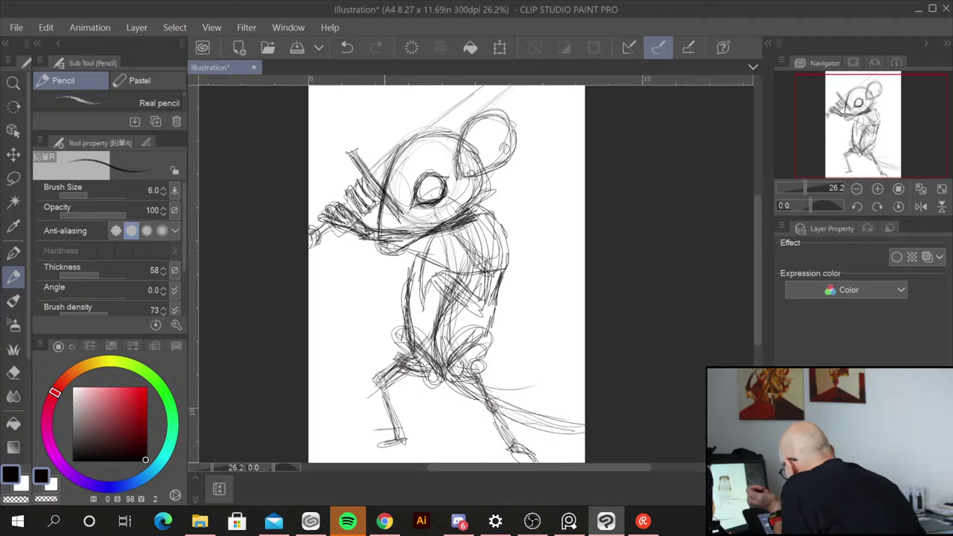
# Step: Darken the chin and front edge of the snout, and add the small pointed far ear above the forehead
pyautogui.moveTo(386, 255); pyautogui.dragTo(443, 228)
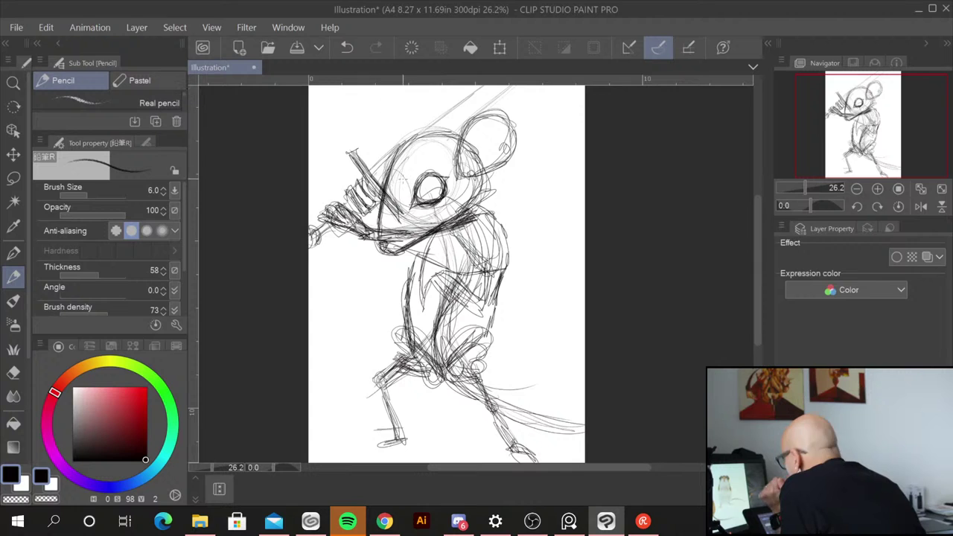
pyautogui.moveTo(384, 195); pyautogui.dragTo(375, 247)
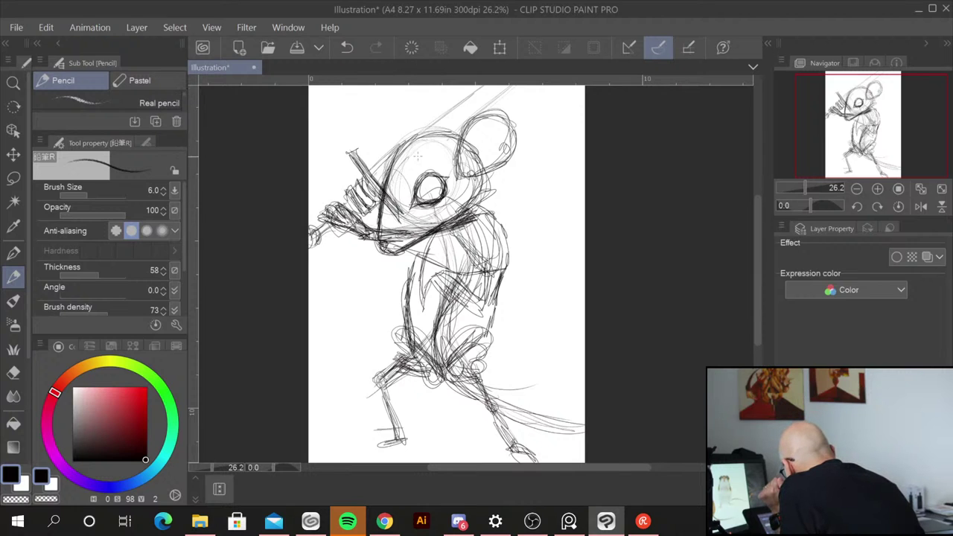
pyautogui.moveTo(395, 161)
pyautogui.mouseDown()
pyautogui.moveTo(417, 139)
pyautogui.moveTo(466, 128)
pyautogui.moveTo(394, 125)
pyautogui.moveTo(389, 164)
pyautogui.moveTo(390, 130)
pyautogui.mouseUp()
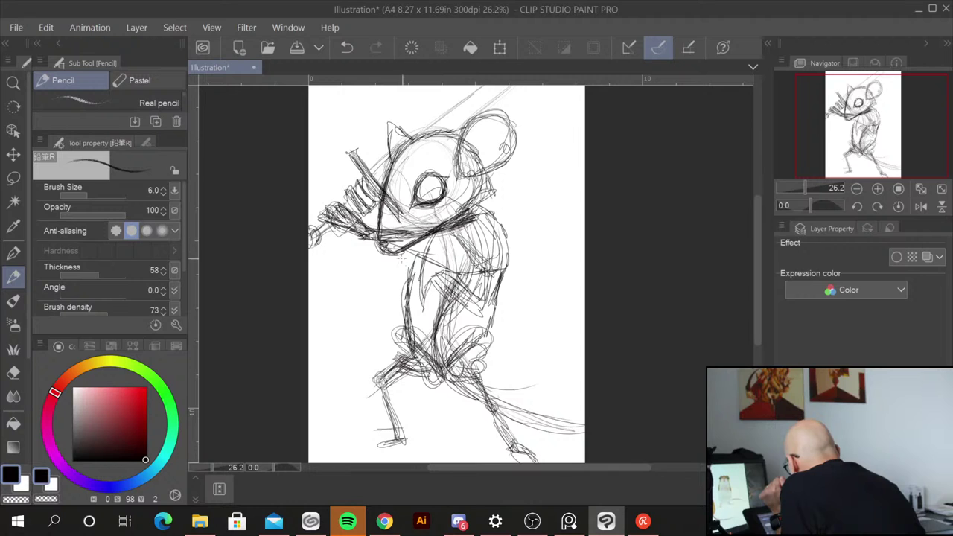
# Step: Reinforce the arm's underside beneath the chin and add a contour from the back of the head over the shoulder
pyautogui.moveTo(371, 240); pyautogui.dragTo(447, 263)
pyautogui.moveTo(455, 229)
pyautogui.mouseDown()
pyautogui.moveTo(401, 247)
pyautogui.moveTo(445, 265)
pyautogui.mouseUp()
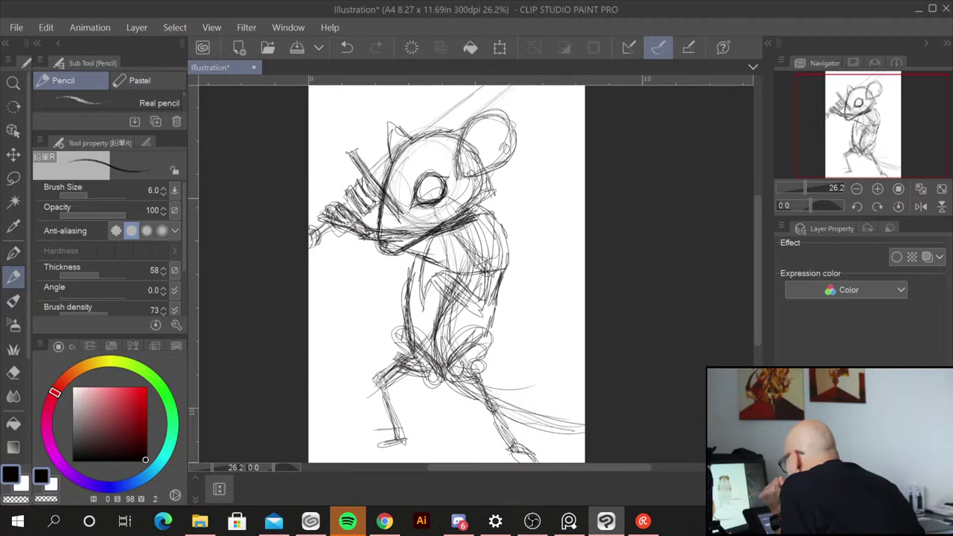
pyautogui.moveTo(487, 173); pyautogui.dragTo(510, 246)
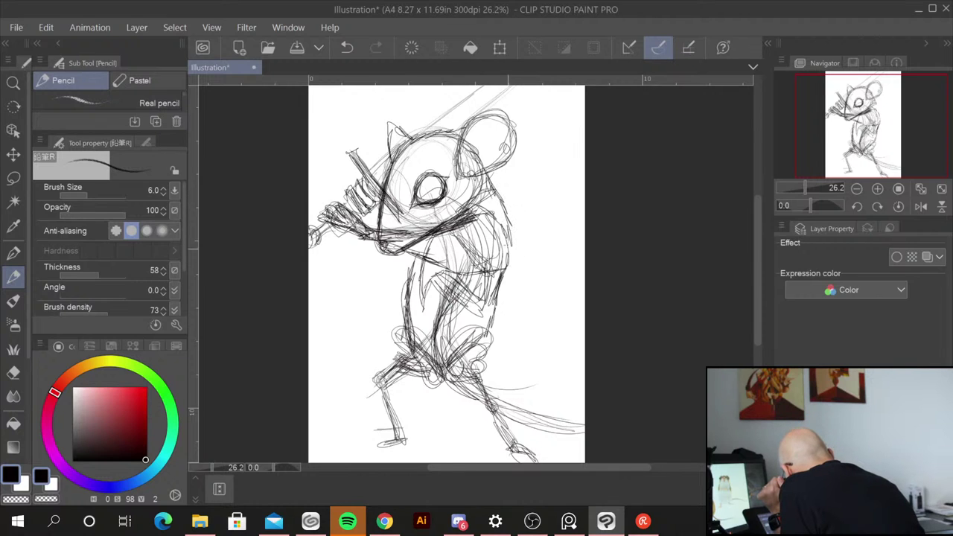
# Step: Darken the belly contour down to the front hip and build up the rear thigh's underside with dense strokes
pyautogui.moveTo(417, 254)
pyautogui.mouseDown()
pyautogui.moveTo(405, 284)
pyautogui.moveTo(399, 322)
pyautogui.mouseUp()
pyautogui.moveTo(406, 286); pyautogui.dragTo(402, 362)
pyautogui.moveTo(413, 326); pyautogui.dragTo(403, 365)
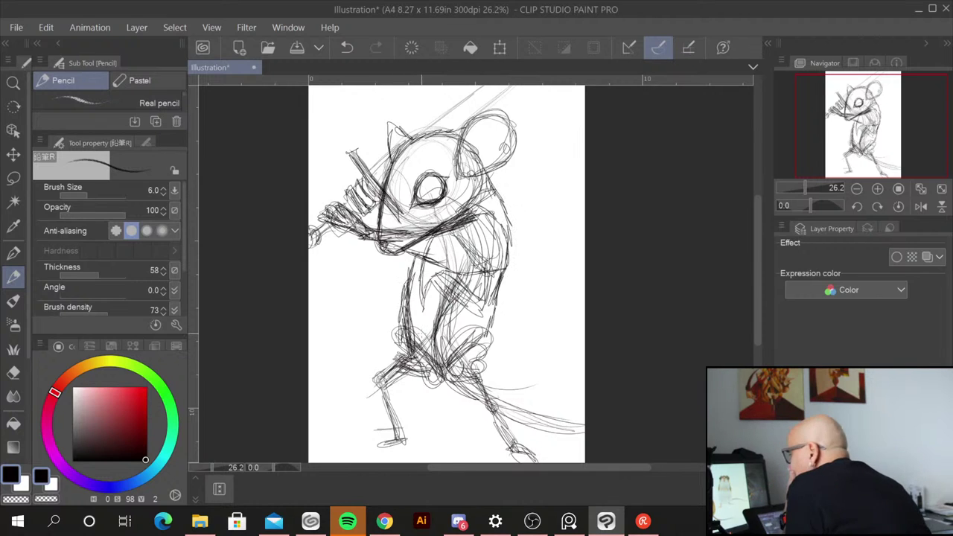
pyautogui.moveTo(433, 313)
pyautogui.mouseDown()
pyautogui.moveTo(447, 388)
pyautogui.moveTo(484, 413)
pyautogui.mouseUp()
pyautogui.moveTo(444, 359); pyautogui.dragTo(489, 414)
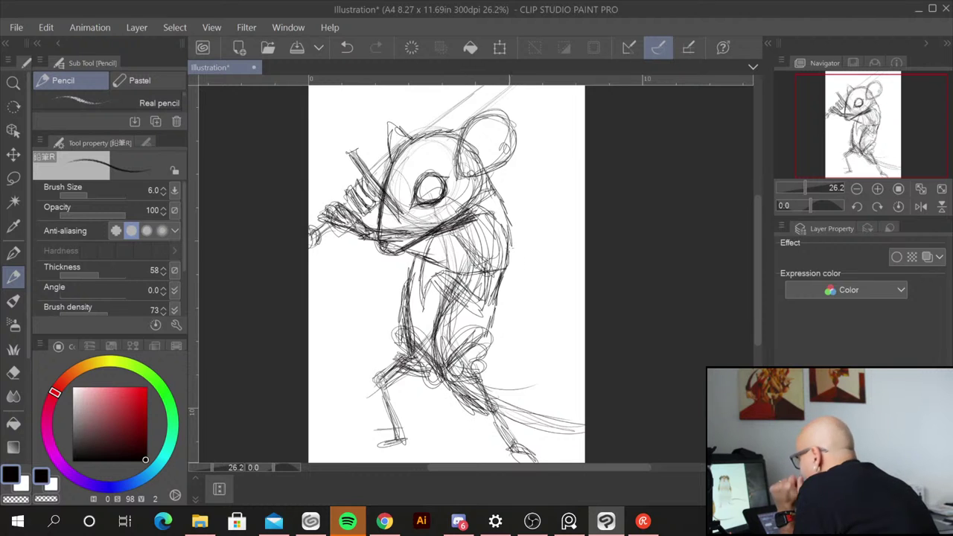
# Step: Flesh out the rear haunch and front thigh, and outline the front shin and foot and the rear shin
pyautogui.moveTo(505, 265)
pyautogui.mouseDown()
pyautogui.moveTo(504, 411)
pyautogui.moveTo(483, 414)
pyautogui.moveTo(452, 381)
pyautogui.mouseUp()
pyautogui.moveTo(407, 311)
pyautogui.mouseDown()
pyautogui.moveTo(372, 369)
pyautogui.moveTo(378, 393)
pyautogui.mouseUp()
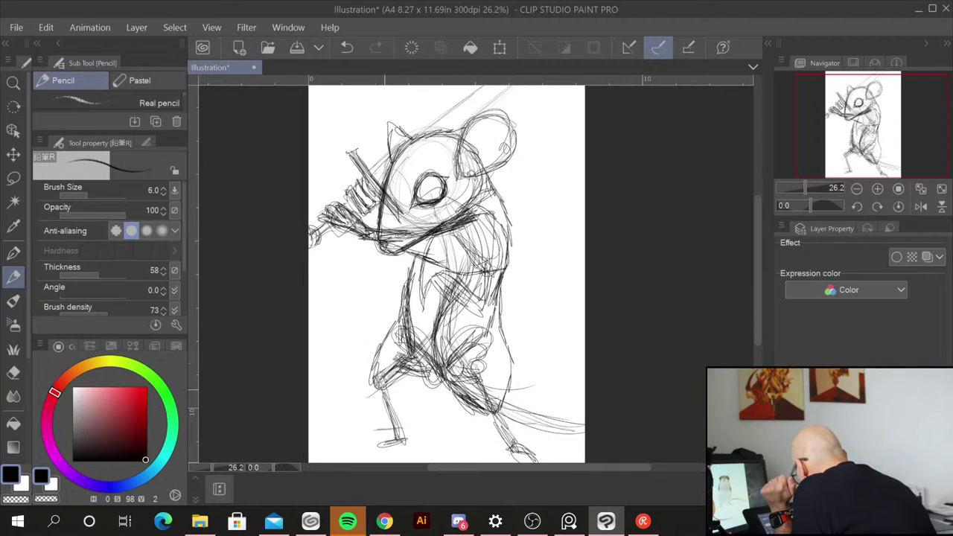
pyautogui.moveTo(387, 328)
pyautogui.mouseDown()
pyautogui.moveTo(368, 406)
pyautogui.moveTo(427, 374)
pyautogui.moveTo(379, 388)
pyautogui.moveTo(399, 412)
pyautogui.moveTo(388, 411)
pyautogui.moveTo(399, 405)
pyautogui.moveTo(396, 449)
pyautogui.moveTo(380, 453)
pyautogui.mouseUp()
pyautogui.moveTo(373, 445)
pyautogui.mouseDown()
pyautogui.moveTo(397, 456)
pyautogui.moveTo(372, 451)
pyautogui.moveTo(378, 437)
pyautogui.moveTo(363, 451)
pyautogui.moveTo(387, 455)
pyautogui.moveTo(349, 456)
pyautogui.moveTo(386, 456)
pyautogui.mouseUp()
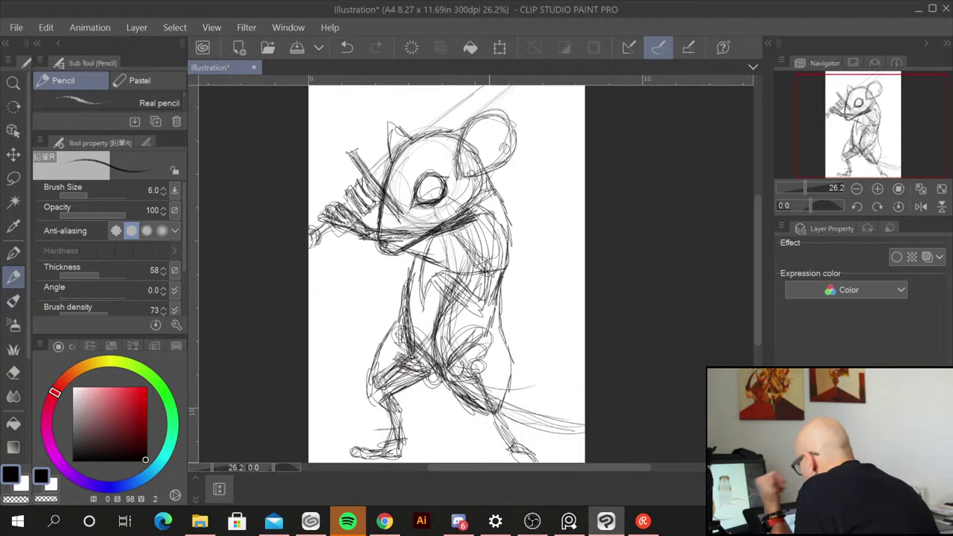
pyautogui.moveTo(473, 405)
pyautogui.mouseDown()
pyautogui.moveTo(503, 445)
pyautogui.moveTo(517, 445)
pyautogui.mouseUp()
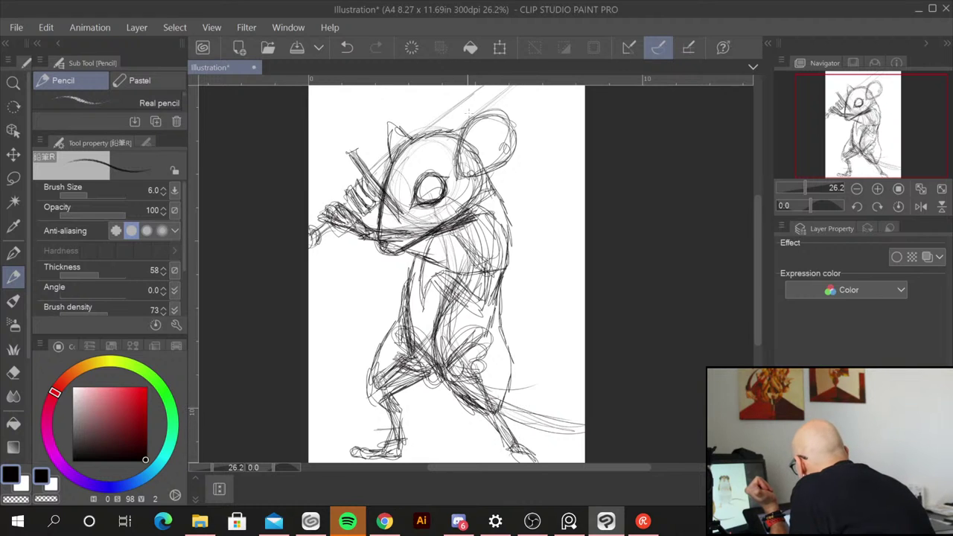
# Step: Clear the construction lines crossing the muzzle and cheek, and define the snout's edge and small nose tip
pyautogui.moveTo(385, 197); pyautogui.dragTo(381, 229)
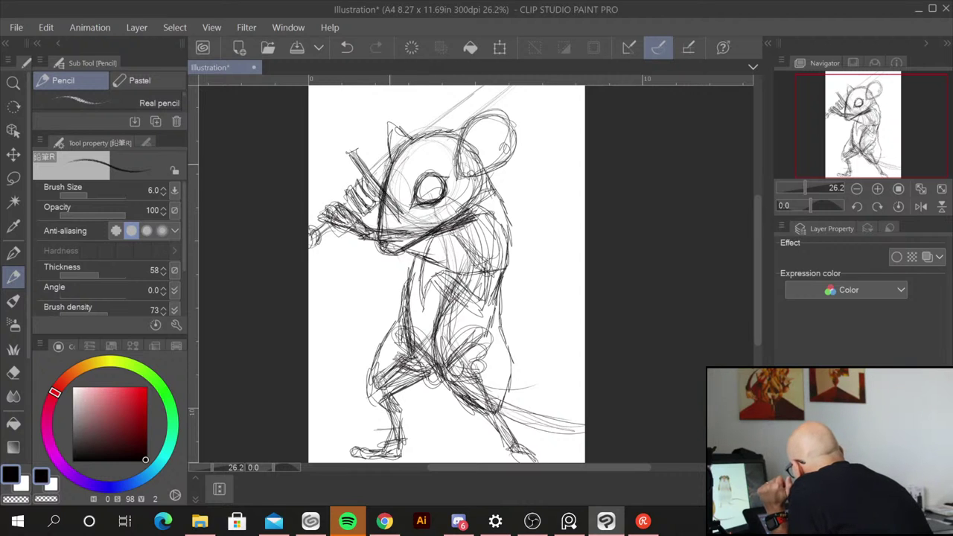
pyautogui.moveTo(414, 226)
pyautogui.mouseDown()
pyautogui.moveTo(397, 242)
pyautogui.moveTo(392, 232)
pyautogui.moveTo(422, 223)
pyautogui.moveTo(399, 225)
pyautogui.moveTo(389, 238)
pyautogui.moveTo(402, 217)
pyautogui.mouseUp()
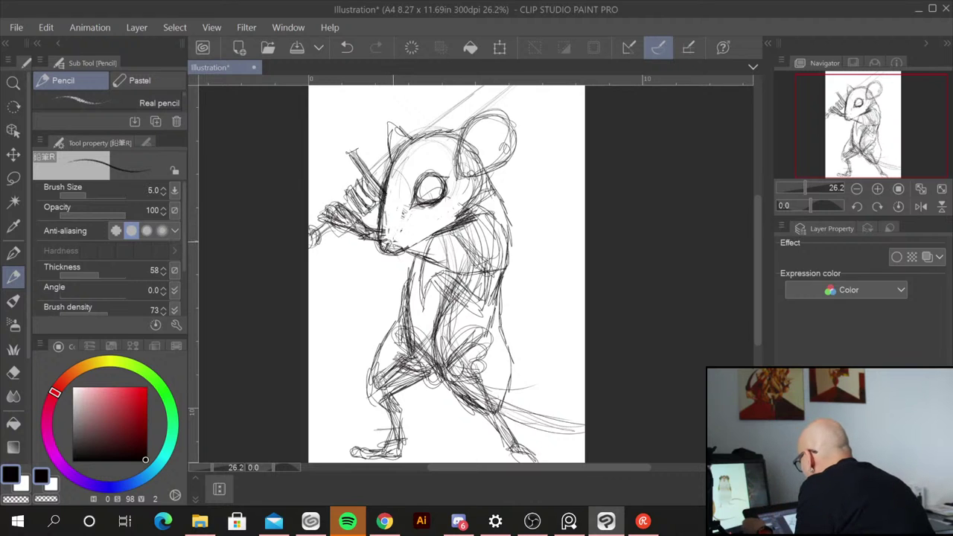
# Step: Set the pencil's brush size to 10 and test it with short hatching strokes beside the figure, below the hands
pyautogui.press('[')
pyautogui.press(']')
pyautogui.press(']')
pyautogui.press(']')
pyautogui.press(']')
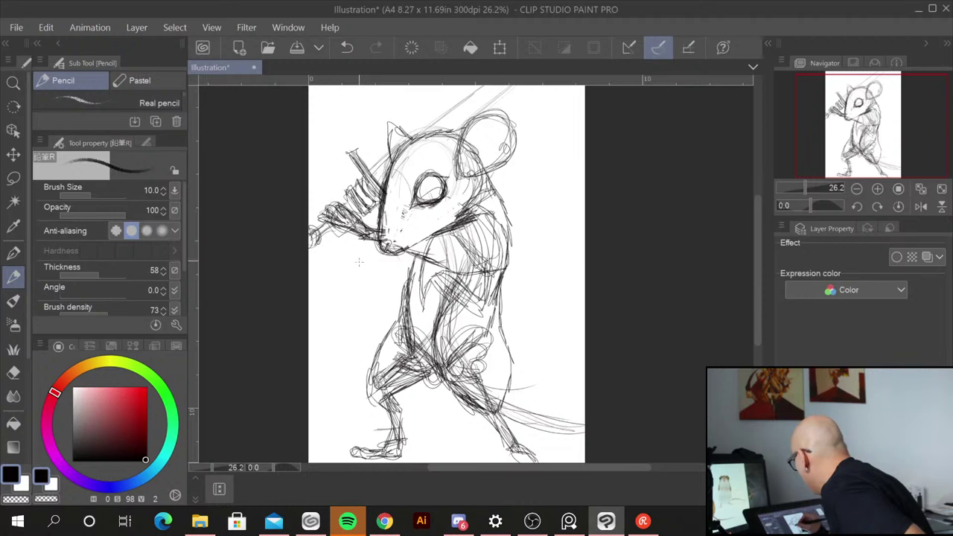
pyautogui.moveTo(356, 284); pyautogui.dragTo(362, 270)
pyautogui.moveTo(358, 294); pyautogui.dragTo(367, 276)
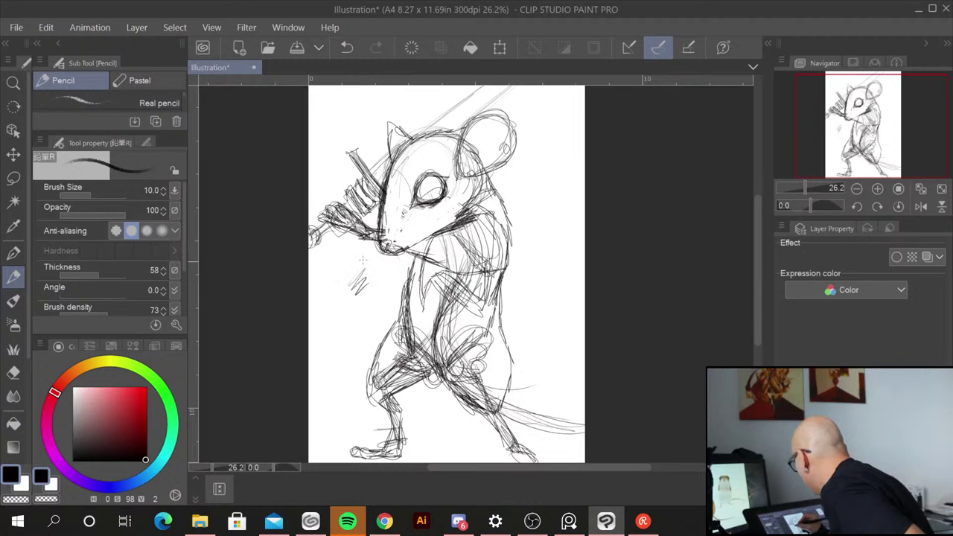
pyautogui.moveTo(350, 282); pyautogui.dragTo(363, 258)
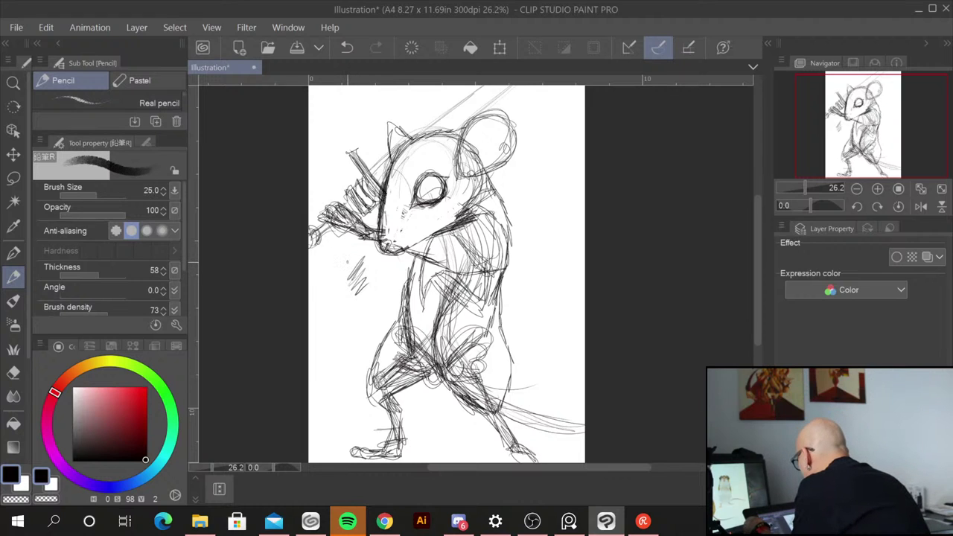
# Step: Try larger and smaller pencil sizes, settle on brush size 12, and erase most of the test hatching below the hands
pyautogui.press(']')
pyautogui.press(']')
pyautogui.press(']')
pyautogui.press(']')
pyautogui.press('[')
pyautogui.press('[')
pyautogui.press('[')
pyautogui.press('[')
pyautogui.press('[')
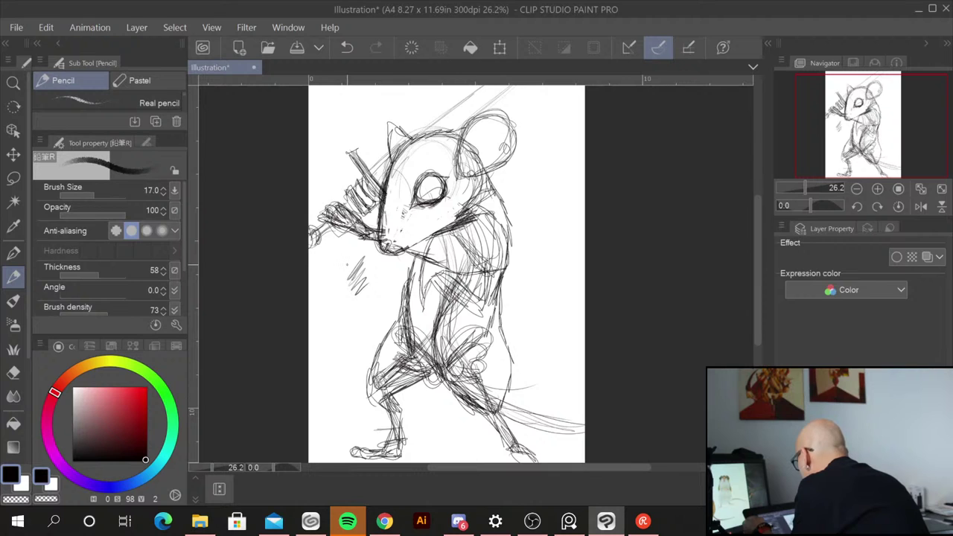
pyautogui.press('[')
pyautogui.press('[')
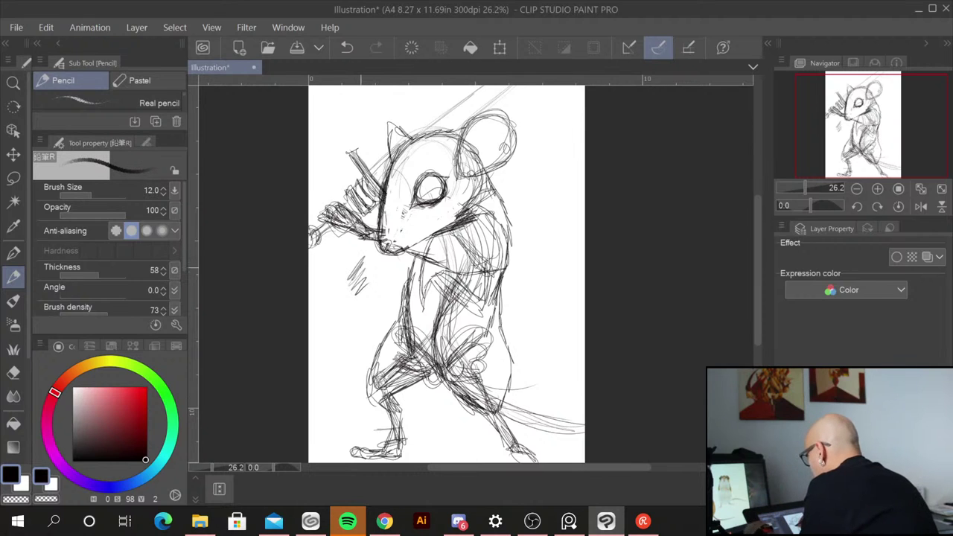
pyautogui.press('[')
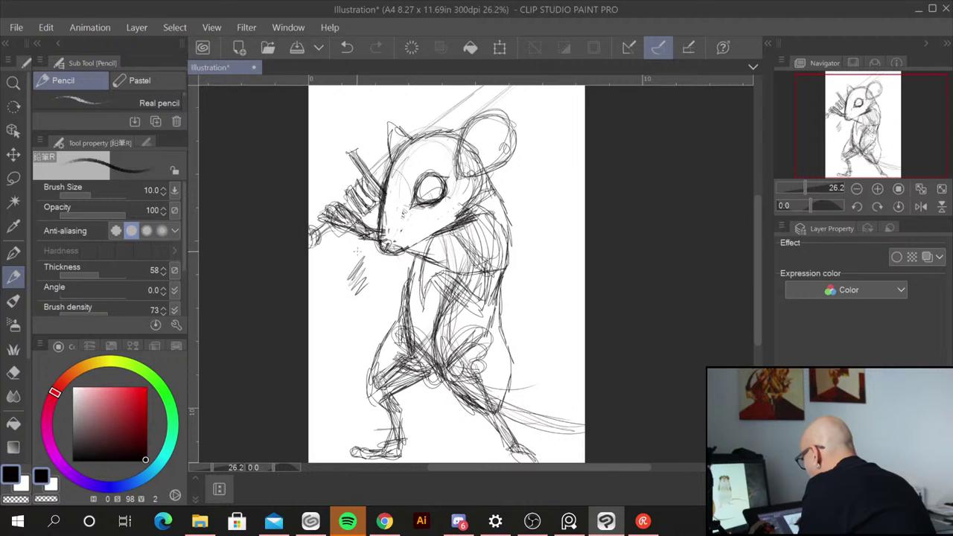
pyautogui.moveTo(354, 248); pyautogui.dragTo(360, 264)
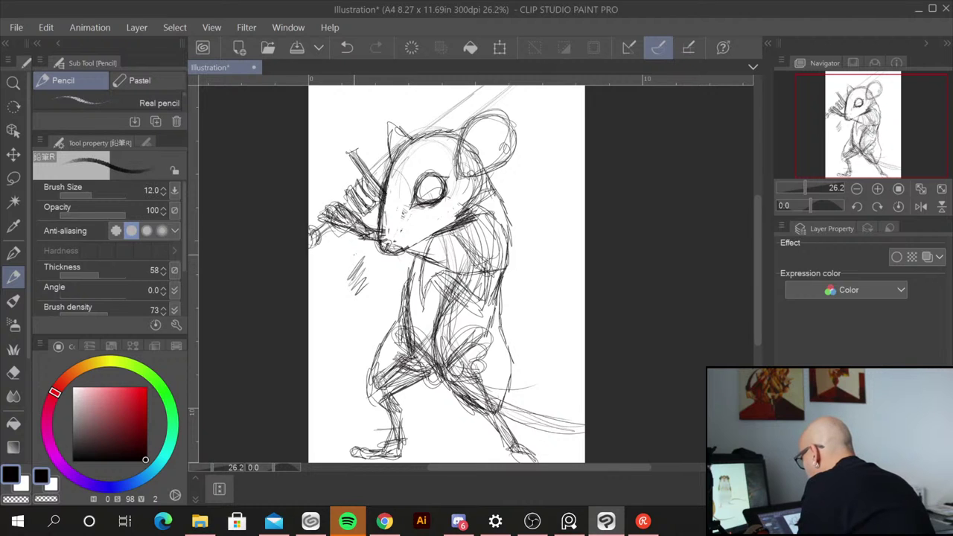
pyautogui.scroll(3, 350, 271)
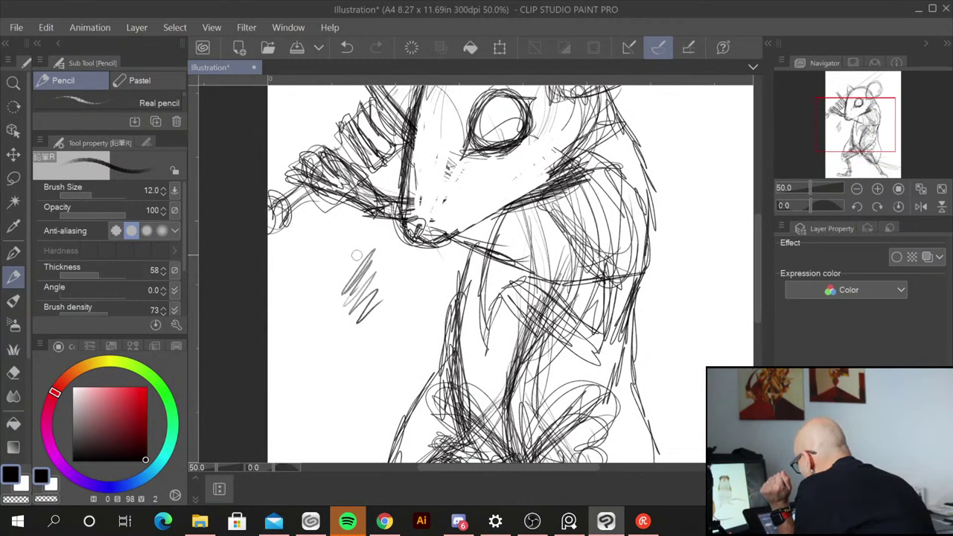
pyautogui.moveTo(374, 241)
pyautogui.mouseDown()
pyautogui.moveTo(335, 310)
pyautogui.moveTo(371, 307)
pyautogui.mouseUp()
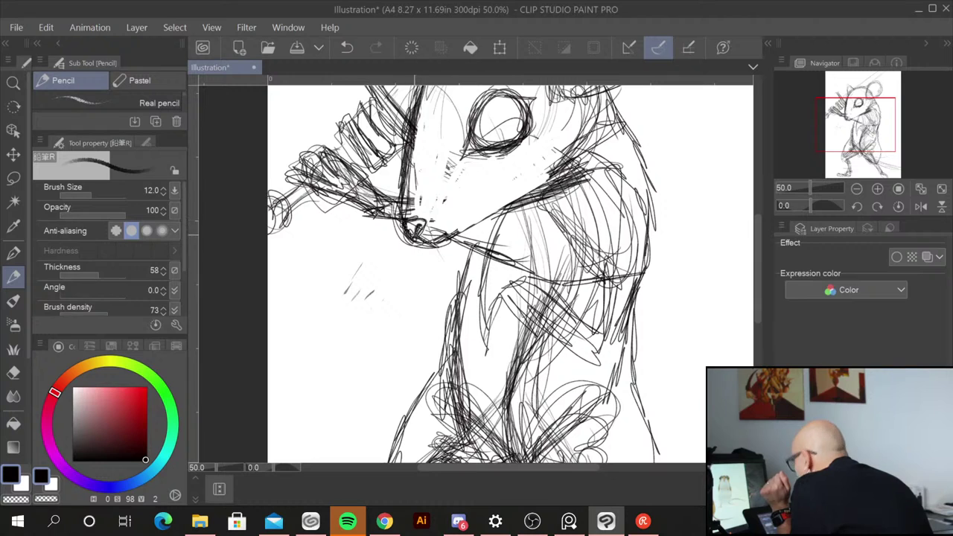
# Step: Thicken the lower jaw line from the chin back to the neck with overlapping strokes
pyautogui.moveTo(420, 243)
pyautogui.mouseDown()
pyautogui.moveTo(447, 243)
pyautogui.moveTo(484, 217)
pyautogui.mouseUp()
pyautogui.moveTo(448, 243); pyautogui.dragTo(544, 185)
pyautogui.moveTo(498, 219); pyautogui.dragTo(535, 190)
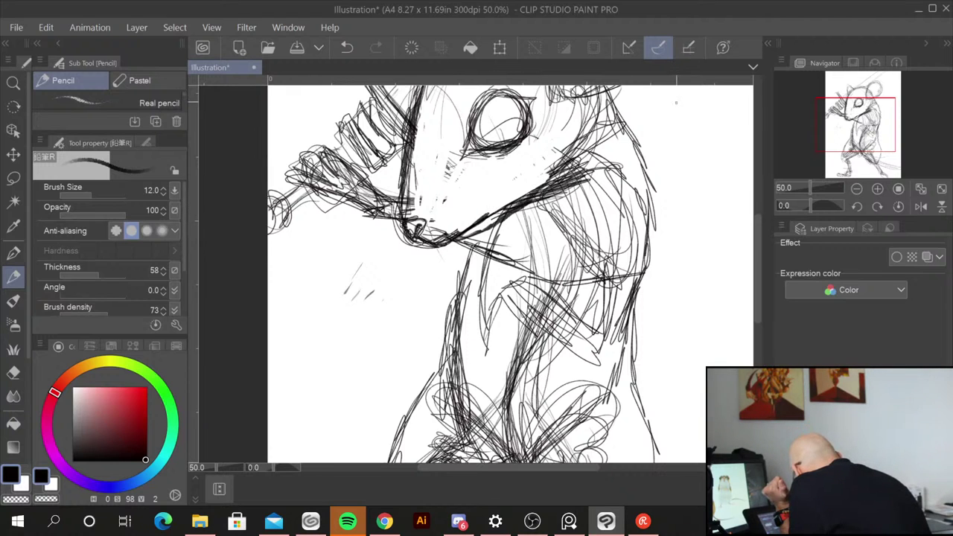
# Step: Shade the inside of the mouse's eye with grey tone, leaving a lighter area near its lower edge
pyautogui.moveTo(682, 257); pyautogui.dragTo(664, 342)
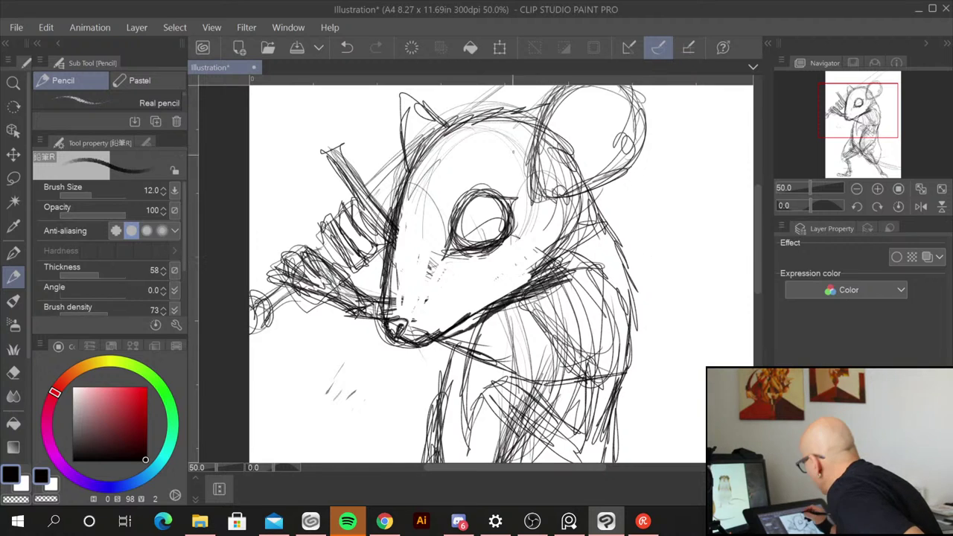
pyautogui.moveTo(506, 223)
pyautogui.mouseDown()
pyautogui.moveTo(466, 216)
pyautogui.moveTo(458, 222)
pyautogui.moveTo(477, 244)
pyautogui.mouseUp()
pyautogui.moveTo(464, 207)
pyautogui.mouseDown()
pyautogui.moveTo(455, 239)
pyautogui.moveTo(484, 242)
pyautogui.moveTo(465, 241)
pyautogui.mouseUp()
pyautogui.moveTo(476, 242); pyautogui.dragTo(462, 247)
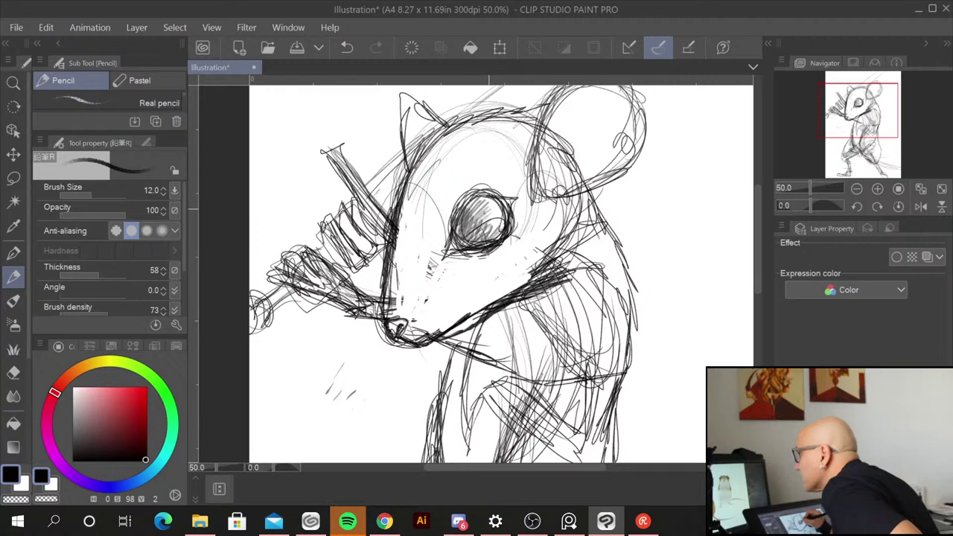
# Step: Add whisker spots to the muzzle and draw a dark cheek line from the nose back toward the neck
pyautogui.moveTo(411, 307); pyautogui.dragTo(433, 297)
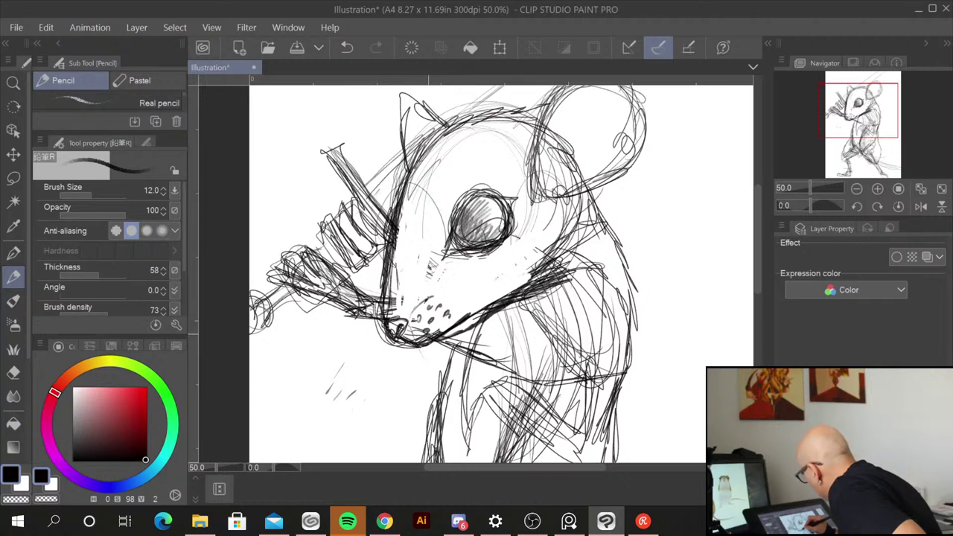
pyautogui.moveTo(461, 304); pyautogui.dragTo(524, 265)
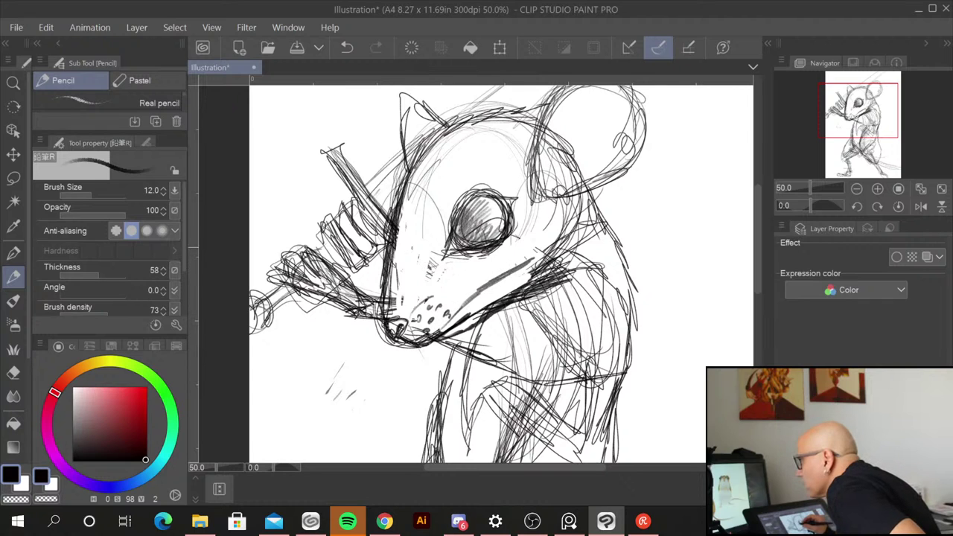
pyautogui.moveTo(406, 320)
pyautogui.mouseDown()
pyautogui.moveTo(549, 251)
pyautogui.moveTo(514, 272)
pyautogui.moveTo(543, 256)
pyautogui.moveTo(503, 300)
pyautogui.mouseUp()
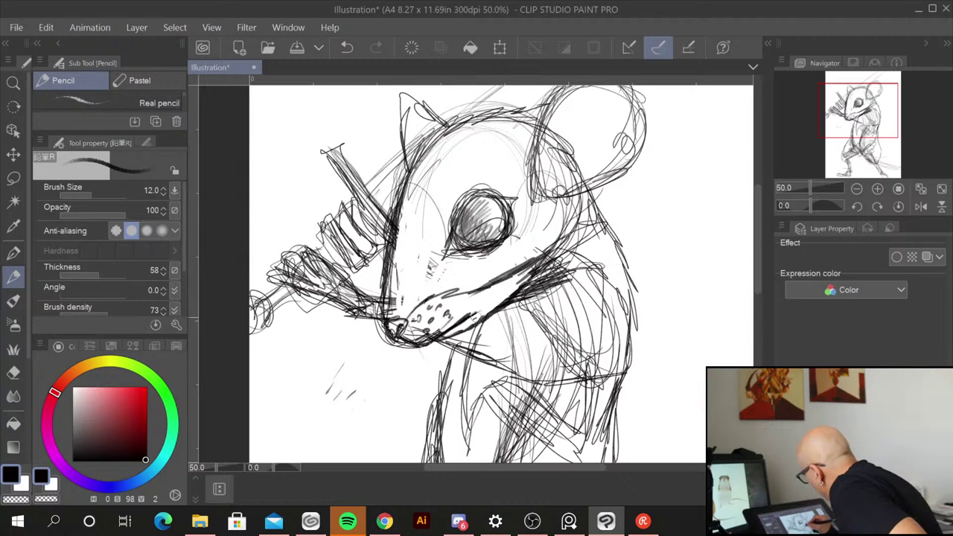
# Step: Darken and shade the mouse's large near ear, and strengthen the contours of the crown and upper back
pyautogui.scroll(-1, 646, 236)
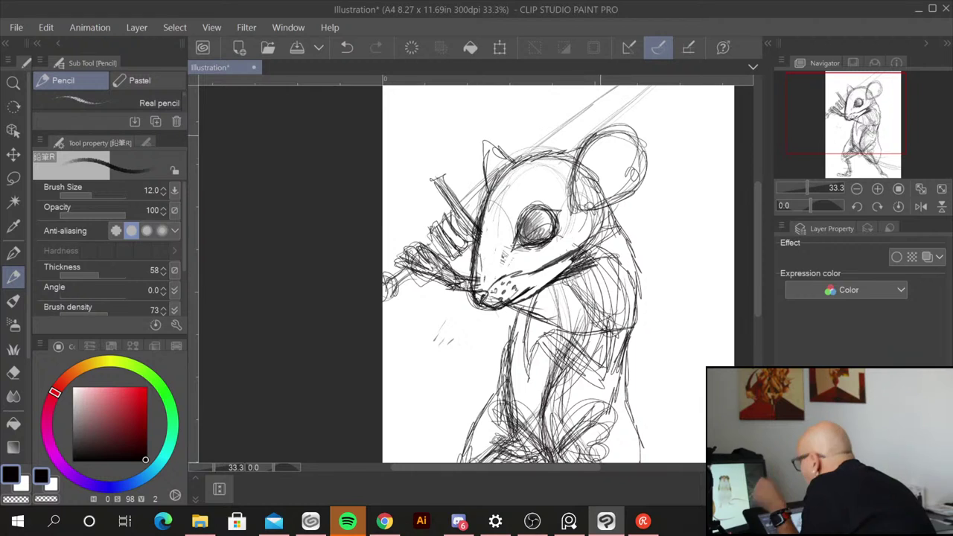
pyautogui.moveTo(583, 149)
pyautogui.mouseDown()
pyautogui.moveTo(634, 128)
pyautogui.moveTo(644, 131)
pyautogui.moveTo(646, 162)
pyautogui.mouseUp()
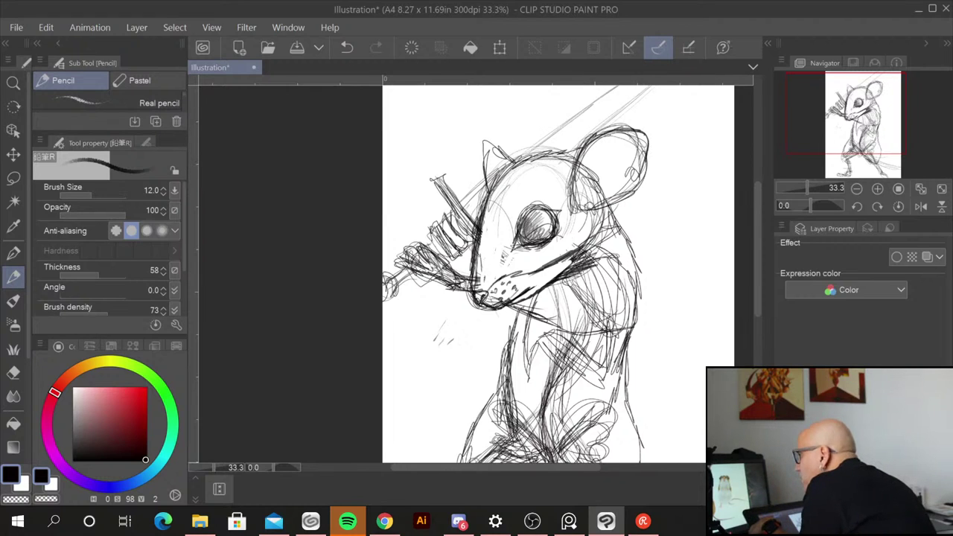
pyautogui.moveTo(644, 147)
pyautogui.mouseDown()
pyautogui.moveTo(627, 197)
pyautogui.moveTo(598, 205)
pyautogui.mouseUp()
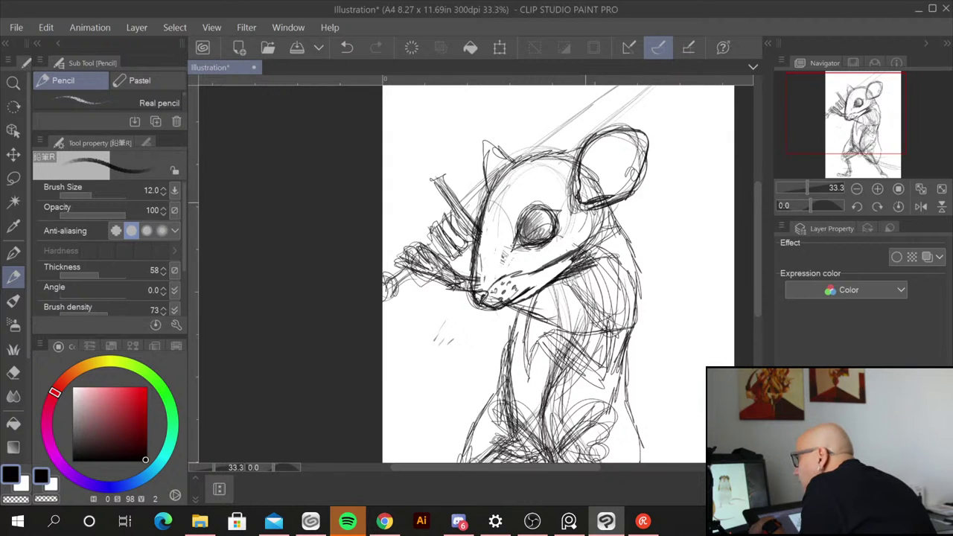
pyautogui.moveTo(585, 202); pyautogui.dragTo(614, 202)
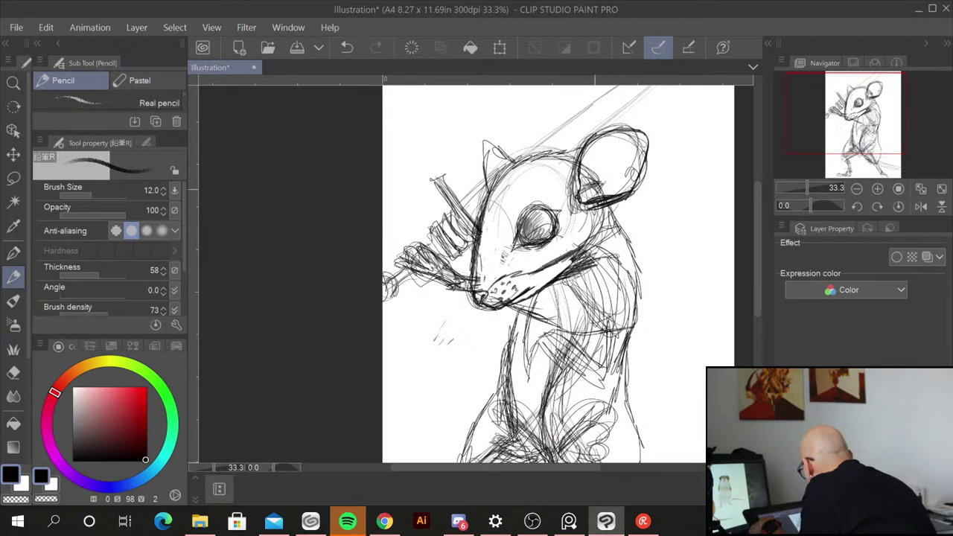
pyautogui.moveTo(599, 184); pyautogui.dragTo(582, 199)
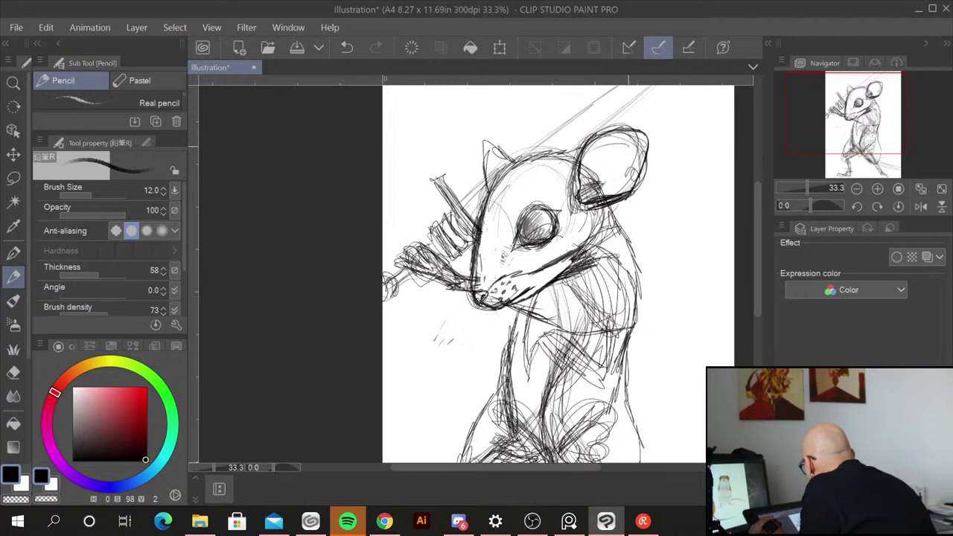
pyautogui.moveTo(596, 143); pyautogui.dragTo(637, 137)
pyautogui.moveTo(637, 140); pyautogui.dragTo(616, 197)
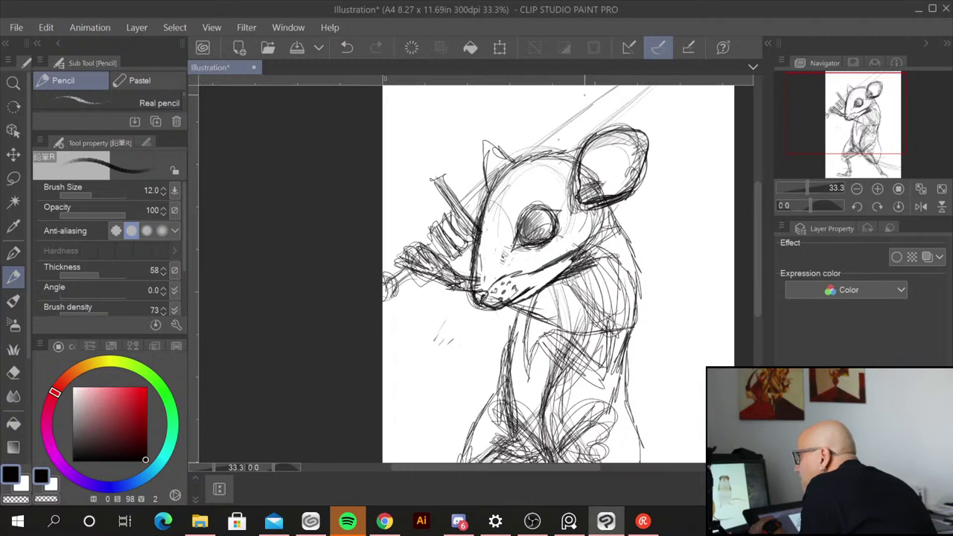
pyautogui.moveTo(537, 154); pyautogui.dragTo(574, 155)
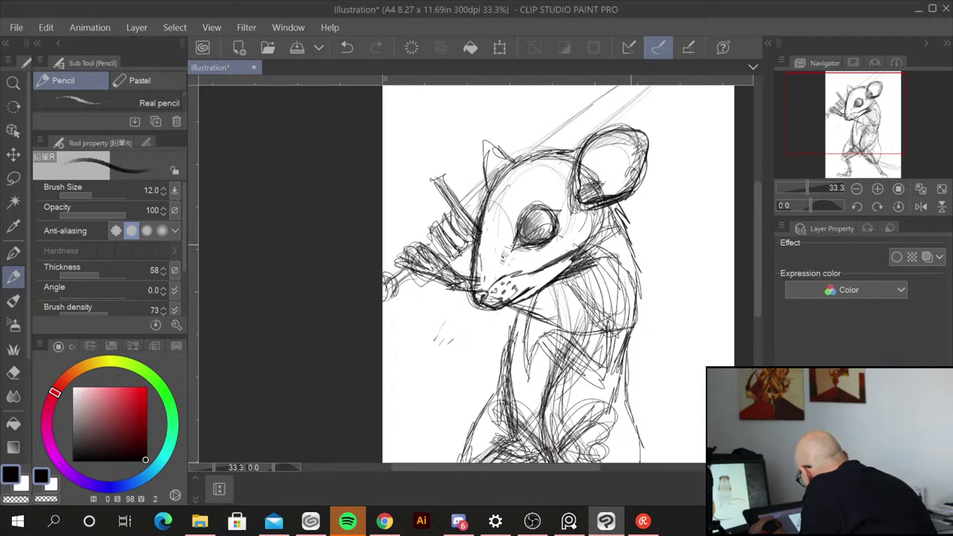
pyautogui.moveTo(616, 205); pyautogui.dragTo(633, 277)
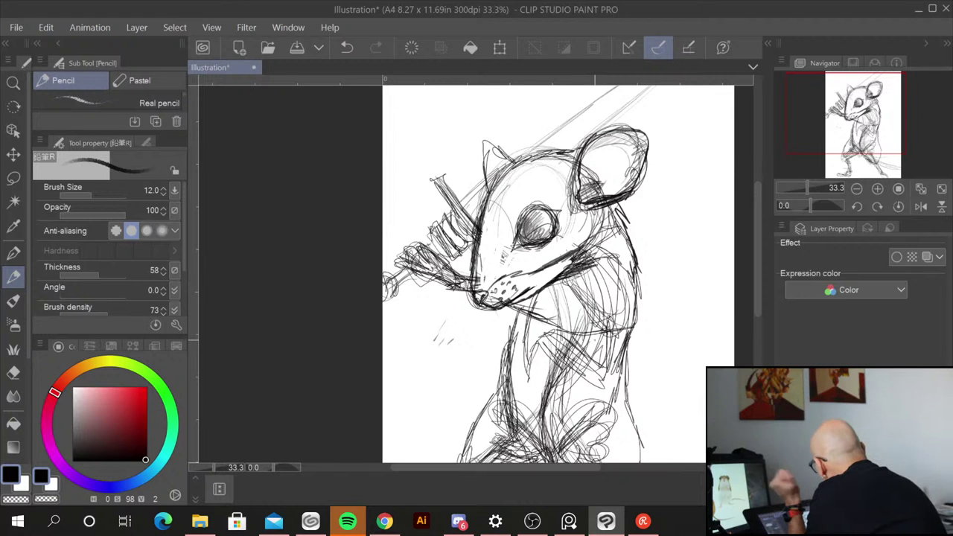
# Step: Lasso the mouse's whole head, rotate it clockwise so the snout lifts, shift it slightly toward the back, and deselect it
pyautogui.click(13, 177)
pyautogui.moveTo(496, 125)
pyautogui.mouseDown()
pyautogui.moveTo(470, 250)
pyautogui.moveTo(473, 304)
pyautogui.moveTo(538, 297)
pyautogui.moveTo(621, 225)
pyautogui.moveTo(646, 113)
pyautogui.moveTo(533, 138)
pyautogui.moveTo(496, 126)
pyautogui.mouseUp()
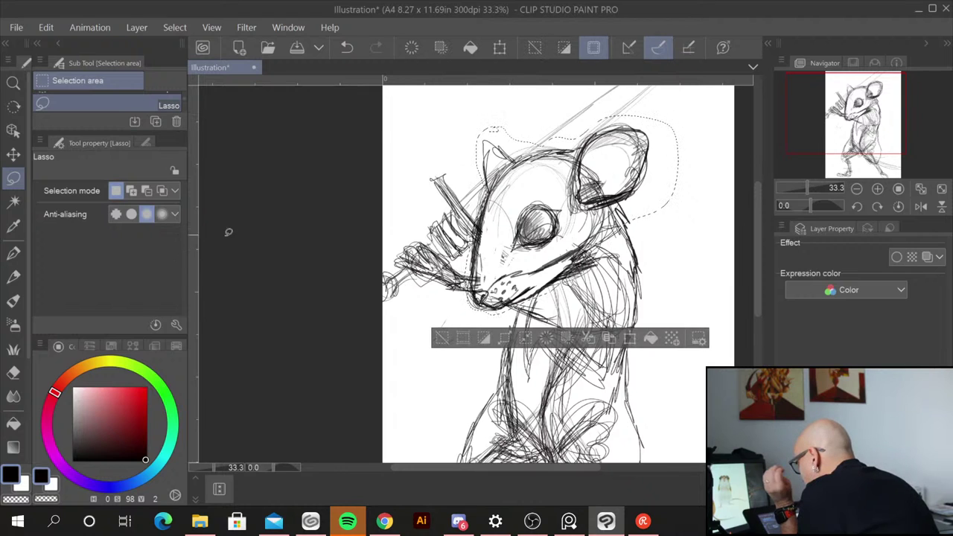
pyautogui.click(15, 153)
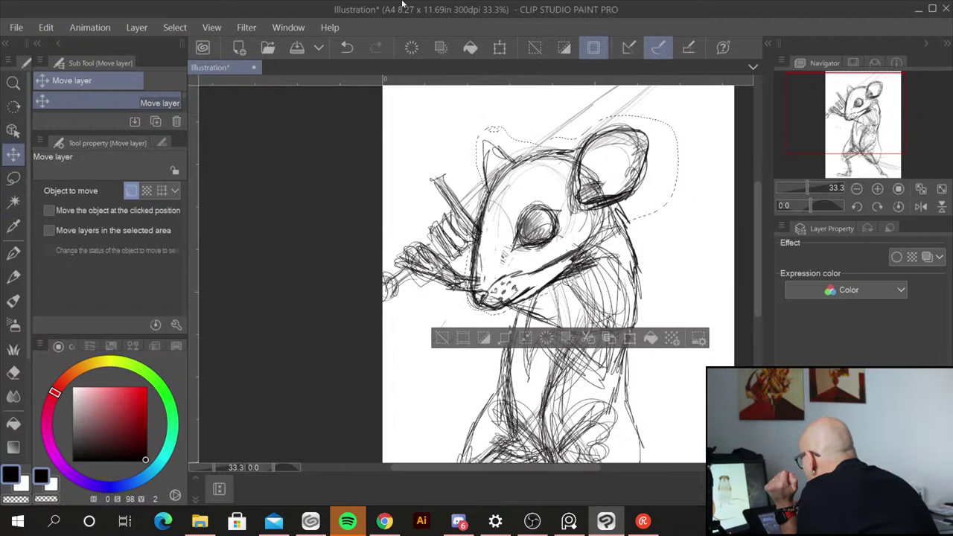
pyautogui.click(500, 47)
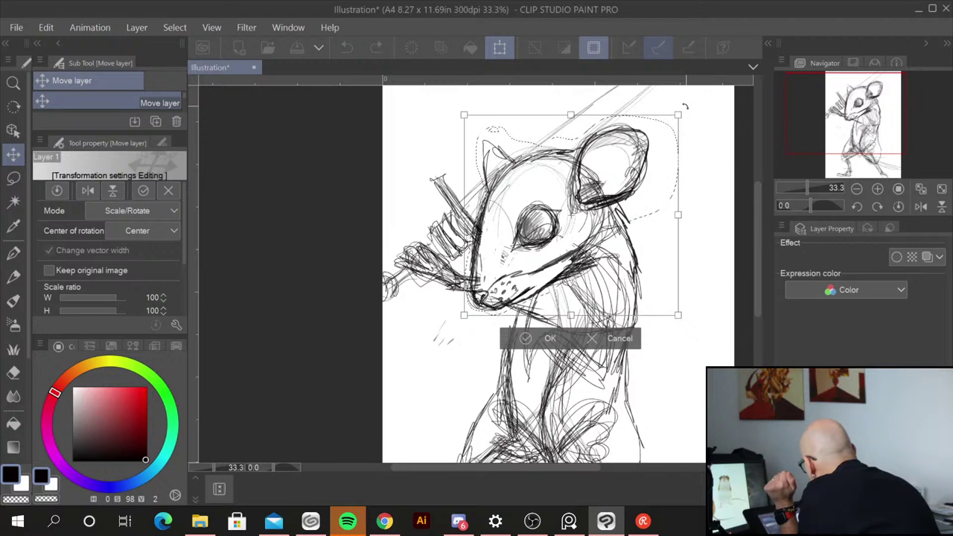
pyautogui.moveTo(684, 106); pyautogui.dragTo(699, 156)
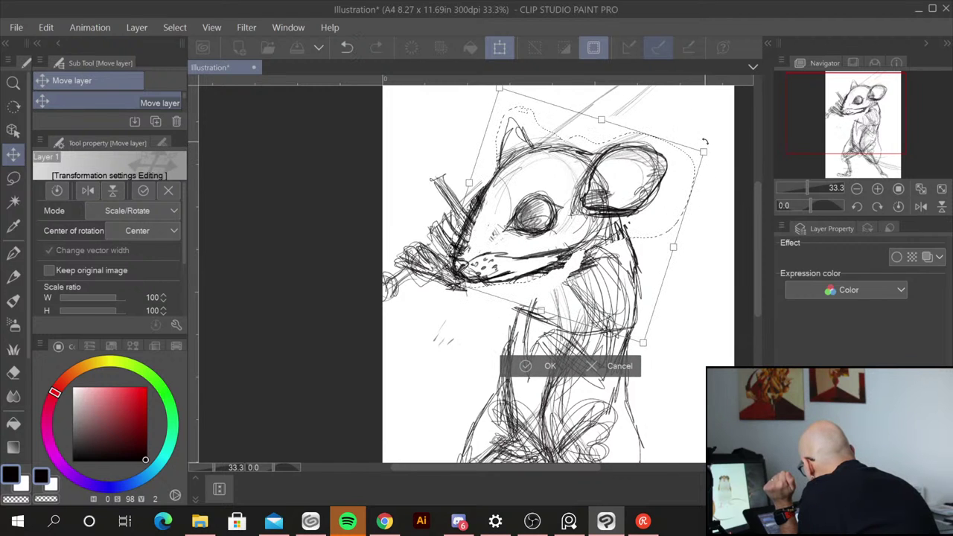
pyautogui.moveTo(699, 145); pyautogui.dragTo(703, 157)
pyautogui.moveTo(590, 220); pyautogui.dragTo(605, 218)
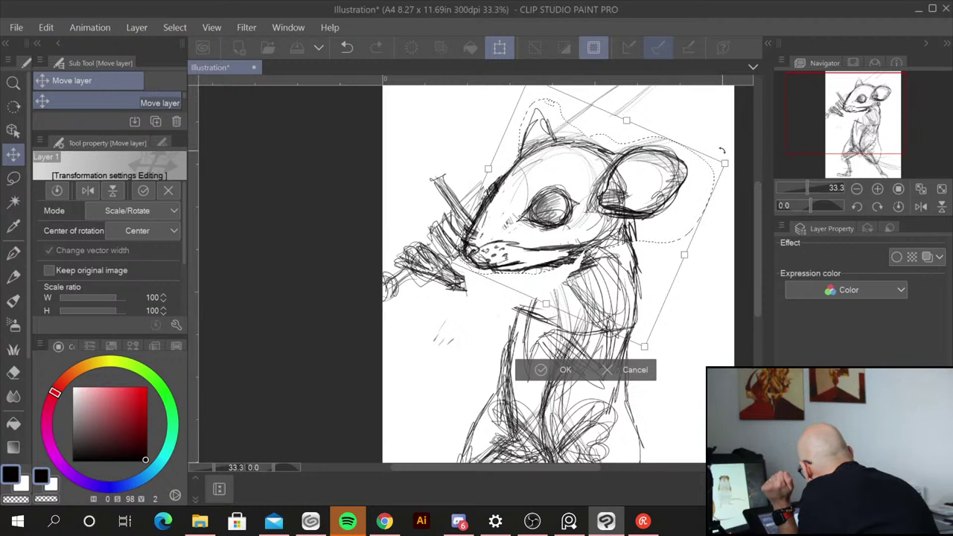
pyautogui.moveTo(722, 151); pyautogui.dragTo(710, 233)
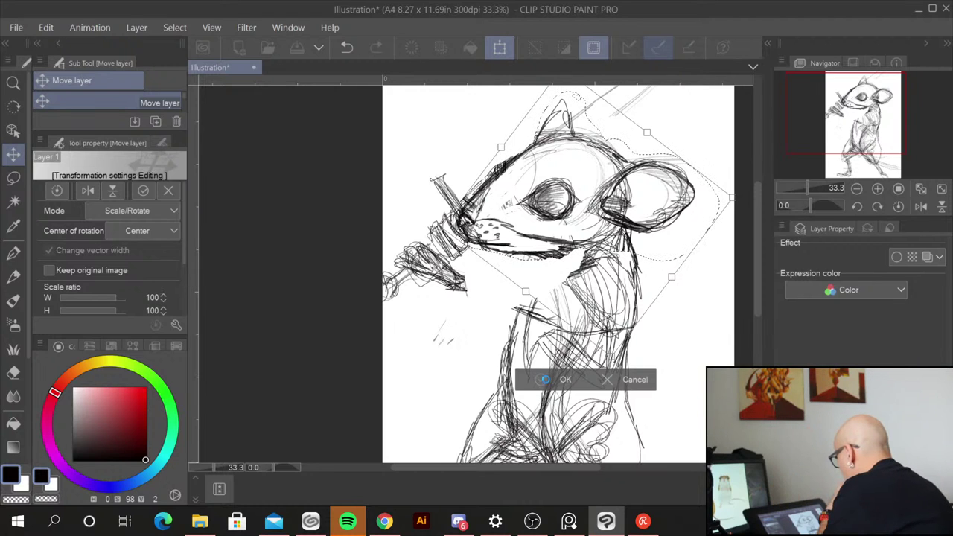
pyautogui.click(548, 380)
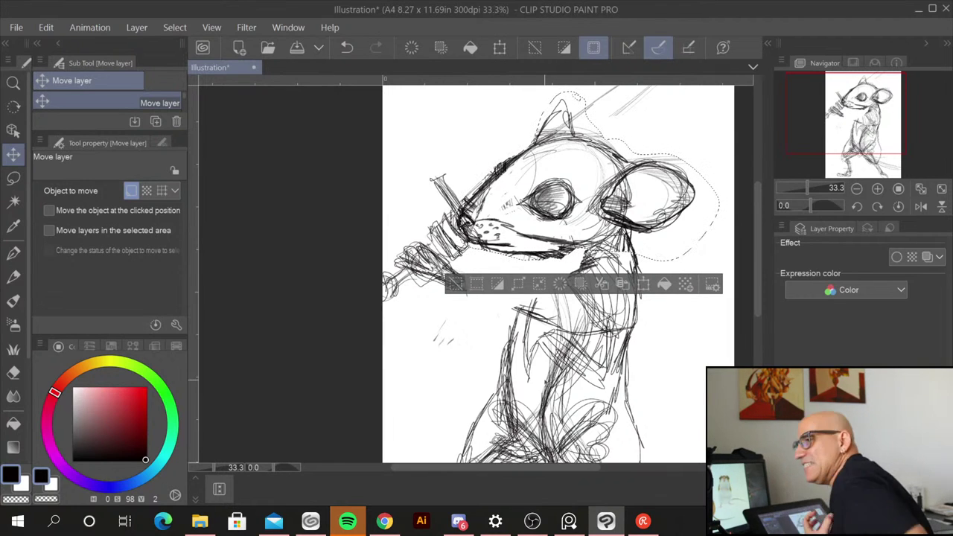
pyautogui.hotkey('ctrl', 'z')
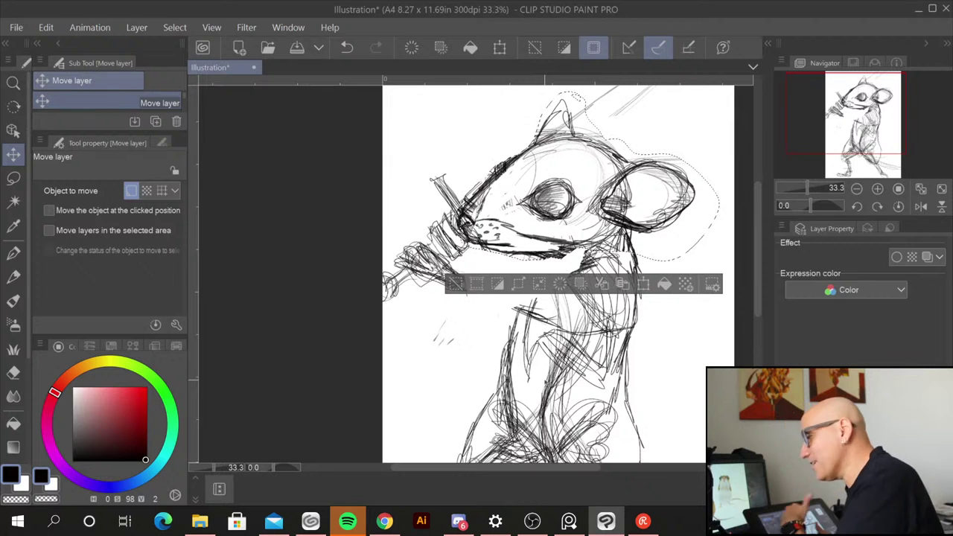
pyautogui.hotkey('ctrl', 'y')
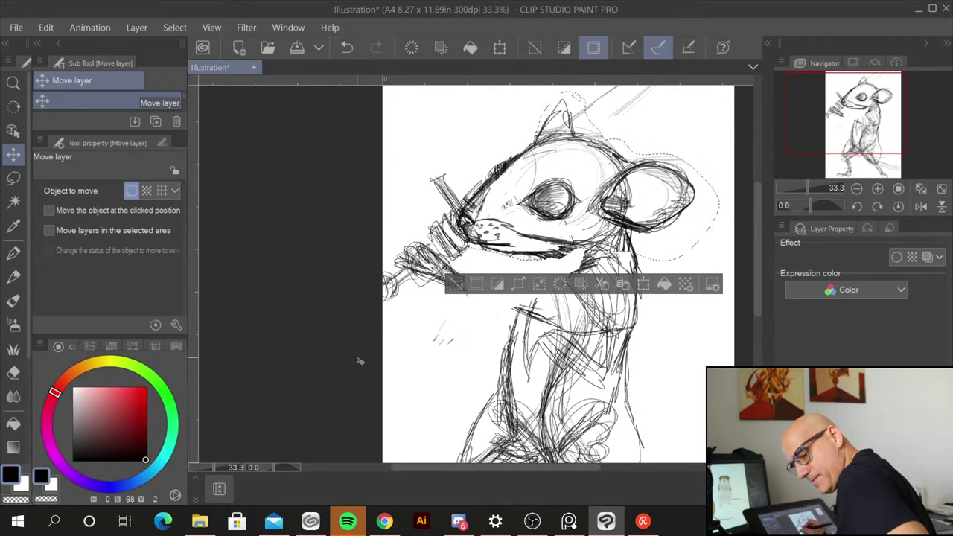
pyautogui.hotkey('ctrl', 'd')
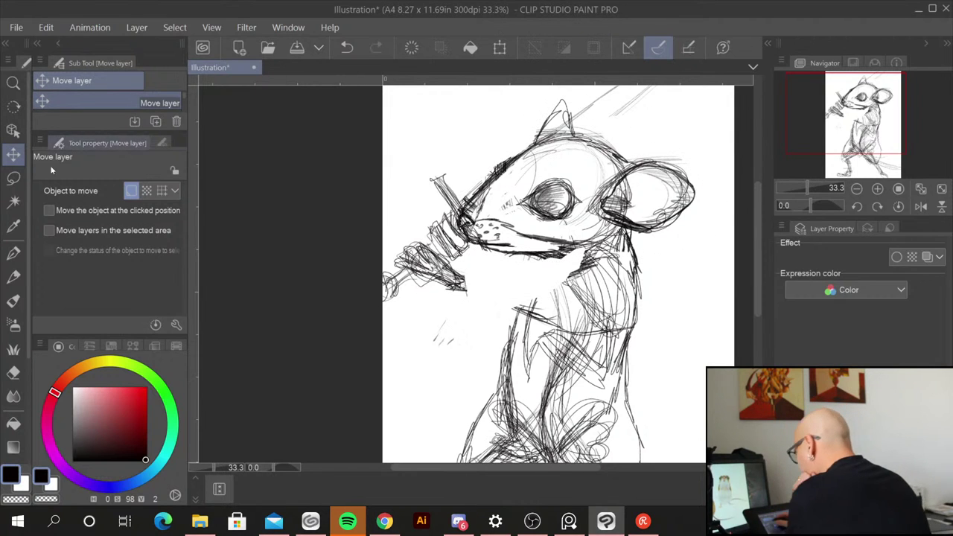
# Step: Redraw the missing forearm contours from the hands to the shoulder with the pencil, and close the throat under the jaw
pyautogui.click(13, 276)
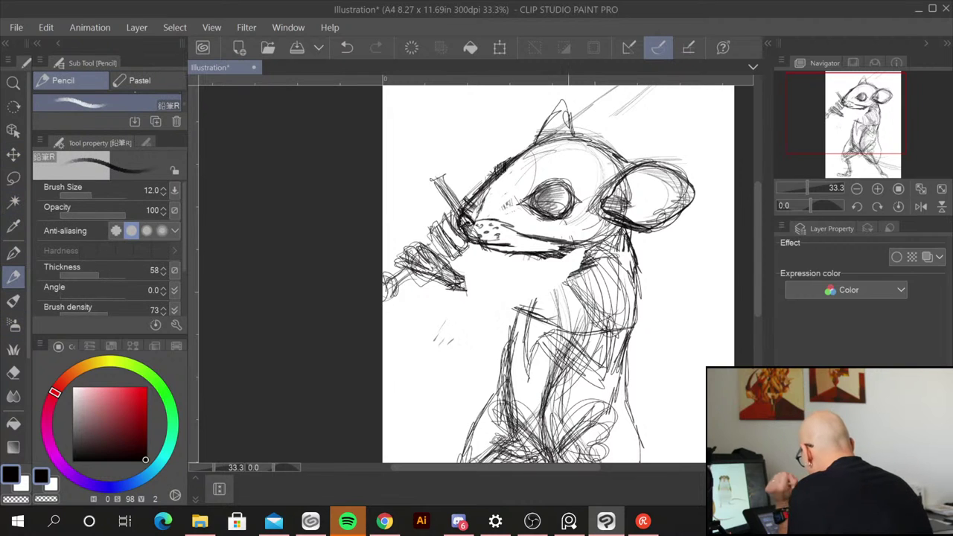
pyautogui.moveTo(460, 276)
pyautogui.mouseDown()
pyautogui.moveTo(542, 274)
pyautogui.moveTo(591, 256)
pyautogui.mouseUp()
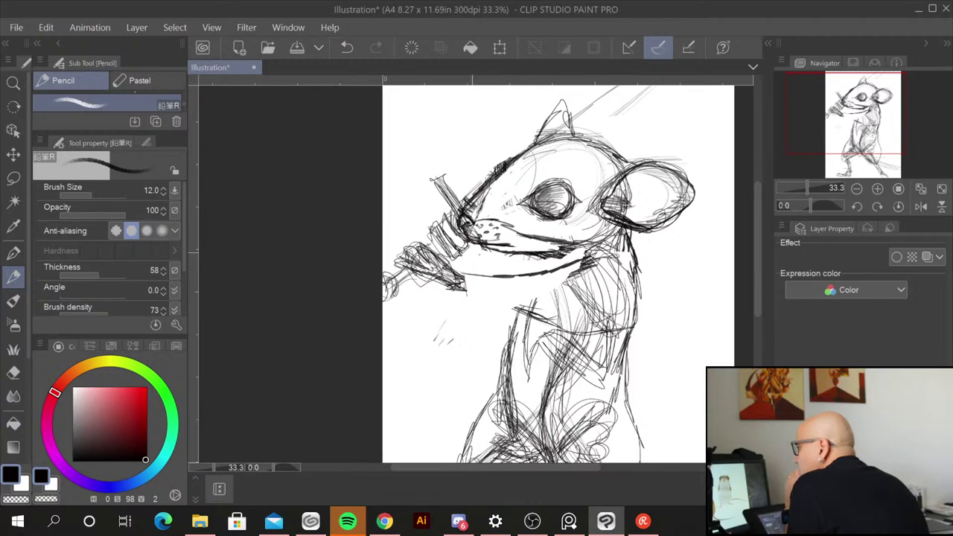
pyautogui.moveTo(503, 250)
pyautogui.mouseDown()
pyautogui.moveTo(522, 259)
pyautogui.moveTo(525, 277)
pyautogui.mouseUp()
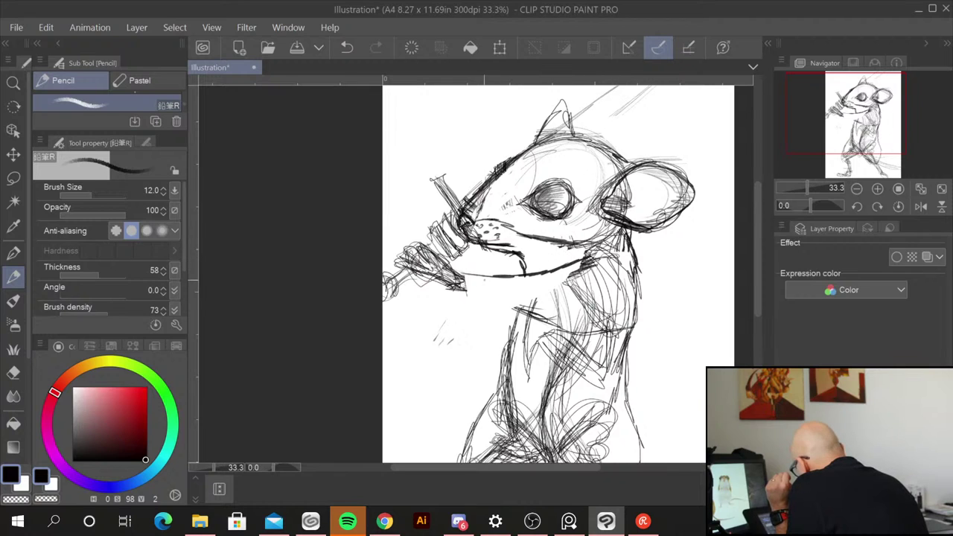
pyautogui.moveTo(465, 288)
pyautogui.mouseDown()
pyautogui.moveTo(539, 313)
pyautogui.moveTo(518, 276)
pyautogui.moveTo(571, 259)
pyautogui.moveTo(564, 281)
pyautogui.moveTo(603, 252)
pyautogui.mouseUp()
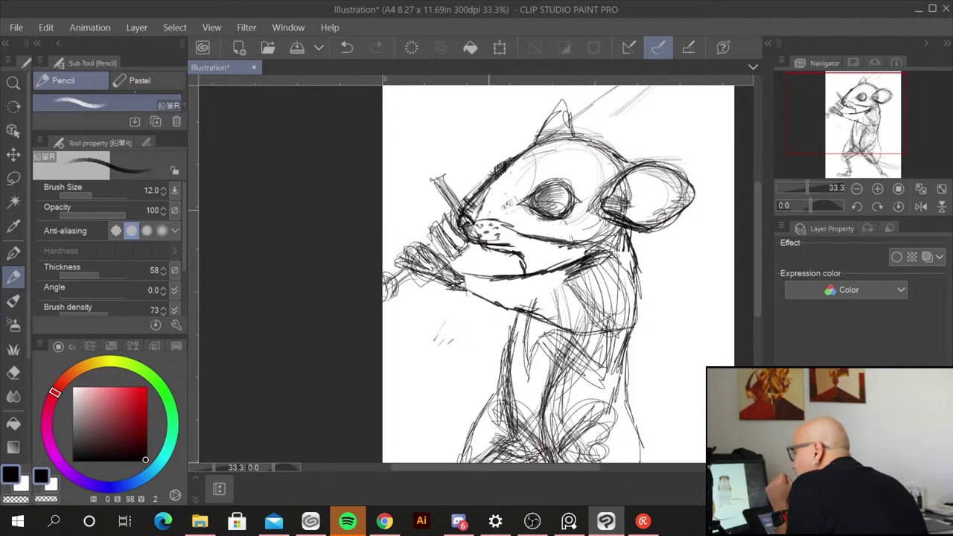
pyautogui.moveTo(459, 281); pyautogui.dragTo(499, 275)
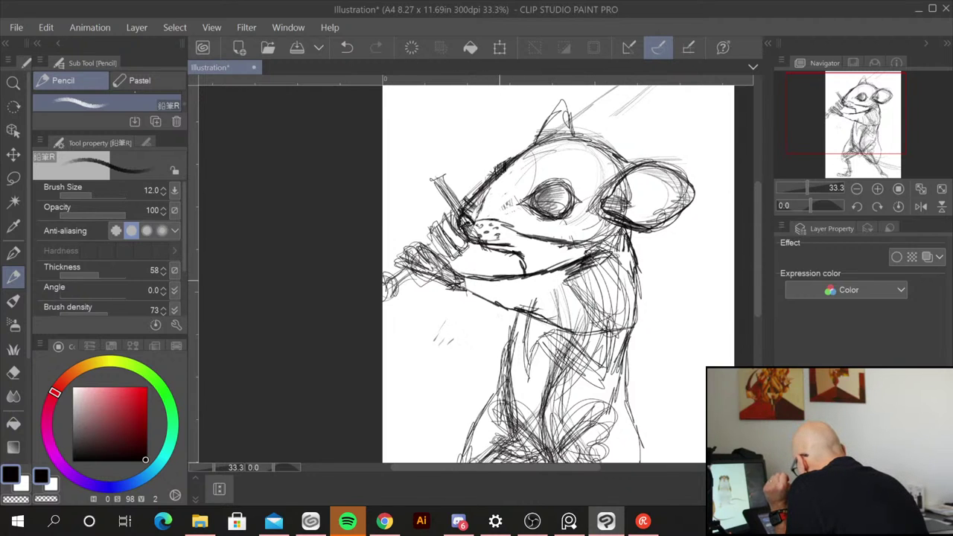
pyautogui.moveTo(457, 302); pyautogui.dragTo(501, 286)
pyautogui.moveTo(475, 290); pyautogui.dragTo(504, 280)
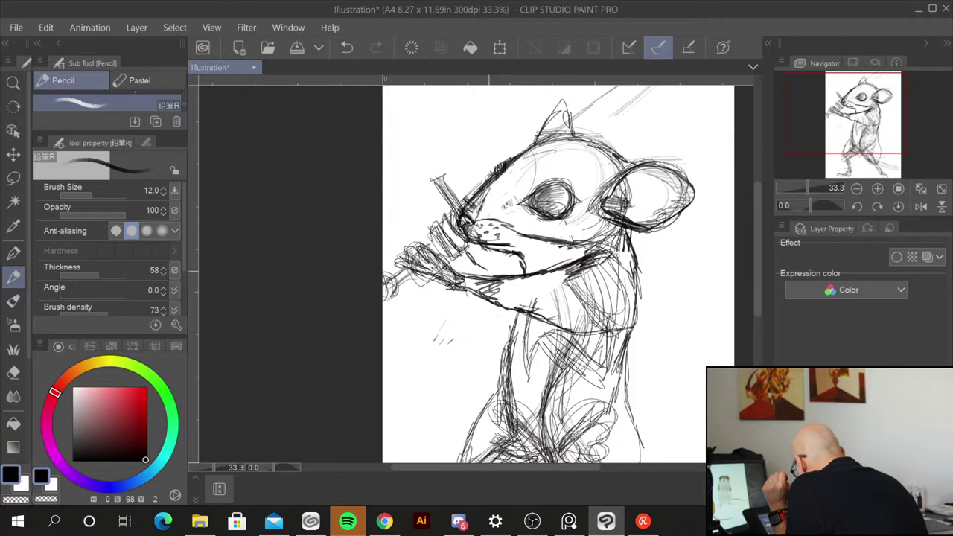
# Step: Join the hand to the chin with a pencil line and hatch the shadow beneath the lower jaw
pyautogui.moveTo(451, 279); pyautogui.dragTo(479, 256)
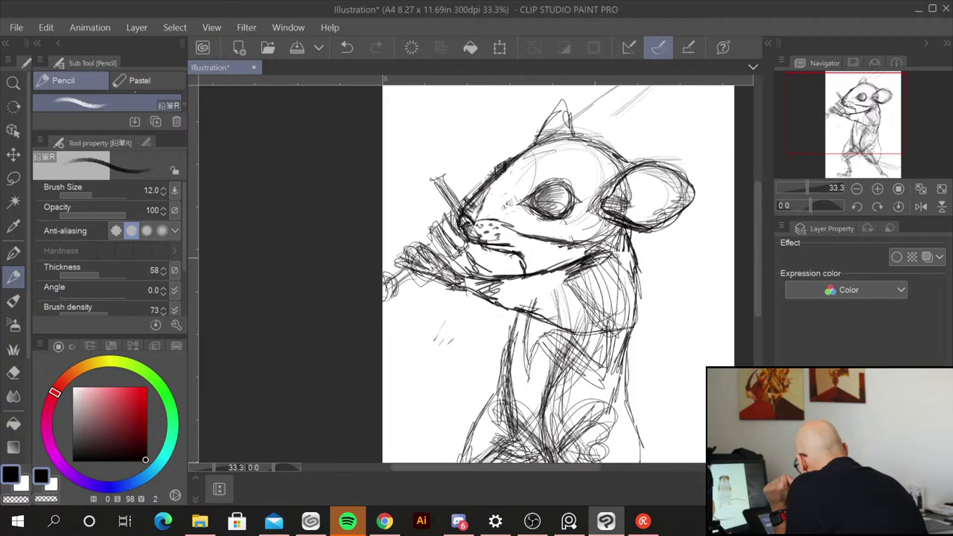
pyautogui.moveTo(486, 265); pyautogui.dragTo(520, 256)
pyautogui.moveTo(492, 262); pyautogui.dragTo(527, 257)
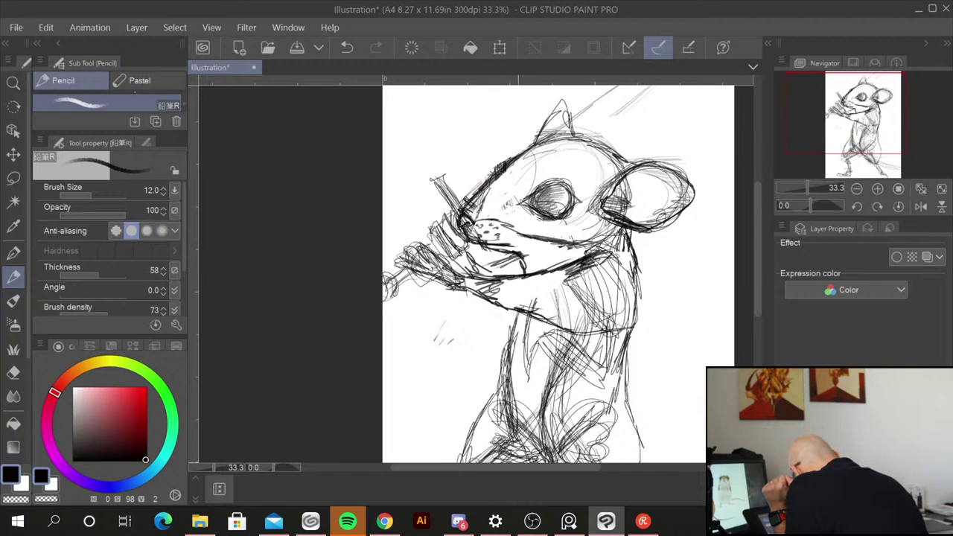
# Step: Roughen the underside of the forearm with short strokes and darken the contour of the mid-back
pyautogui.moveTo(491, 315)
pyautogui.mouseDown()
pyautogui.moveTo(517, 309)
pyautogui.moveTo(519, 319)
pyautogui.mouseUp()
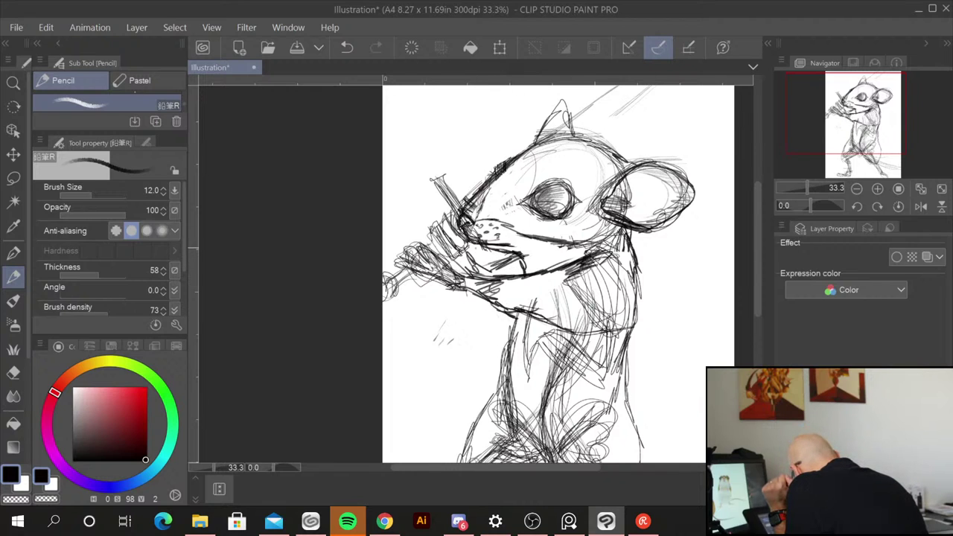
pyautogui.moveTo(476, 299); pyautogui.dragTo(491, 308)
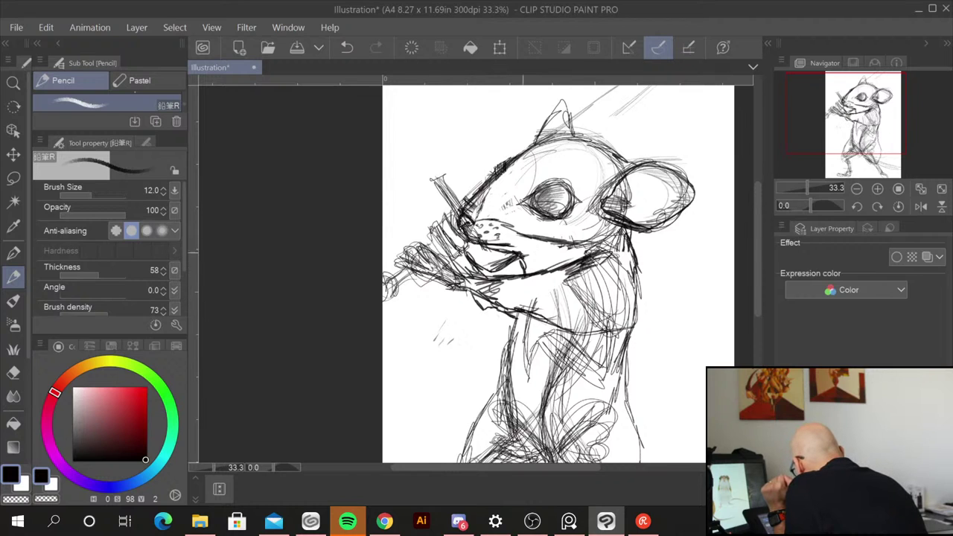
pyautogui.moveTo(636, 301); pyautogui.dragTo(634, 339)
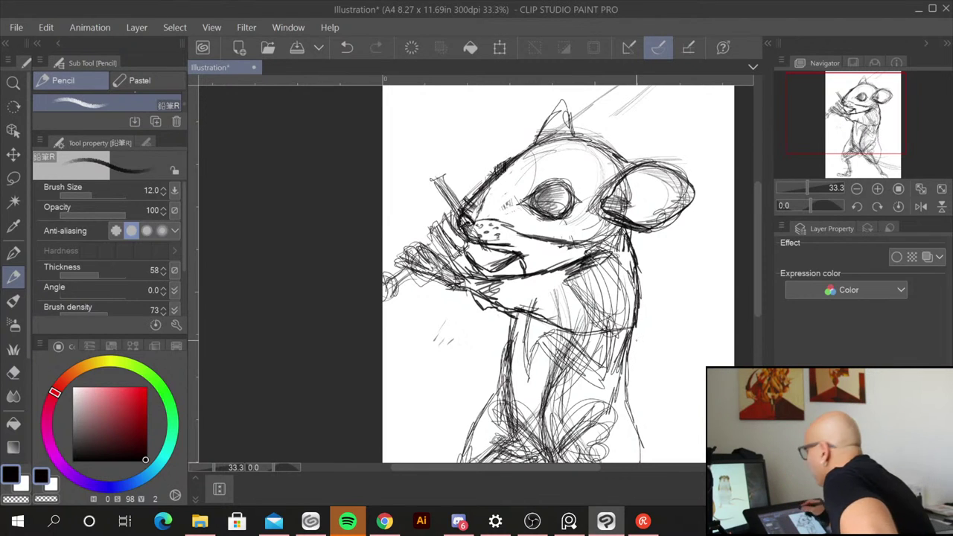
# Step: Erase the tall far ear above the crown and redraw it as a smaller pointed ear sitting on the head outline
pyautogui.moveTo(555, 100); pyautogui.dragTo(575, 136)
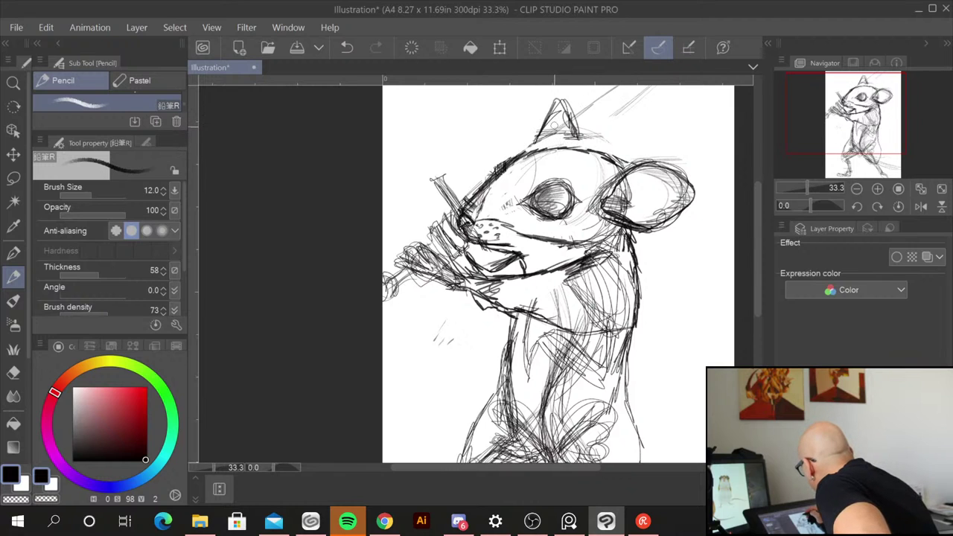
pyautogui.moveTo(564, 104); pyautogui.dragTo(542, 120)
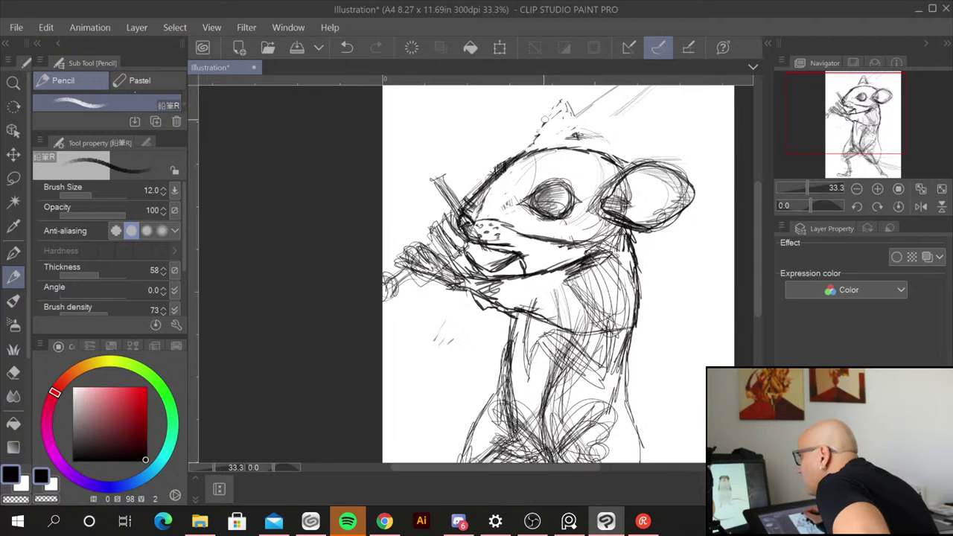
pyautogui.moveTo(555, 108); pyautogui.dragTo(582, 138)
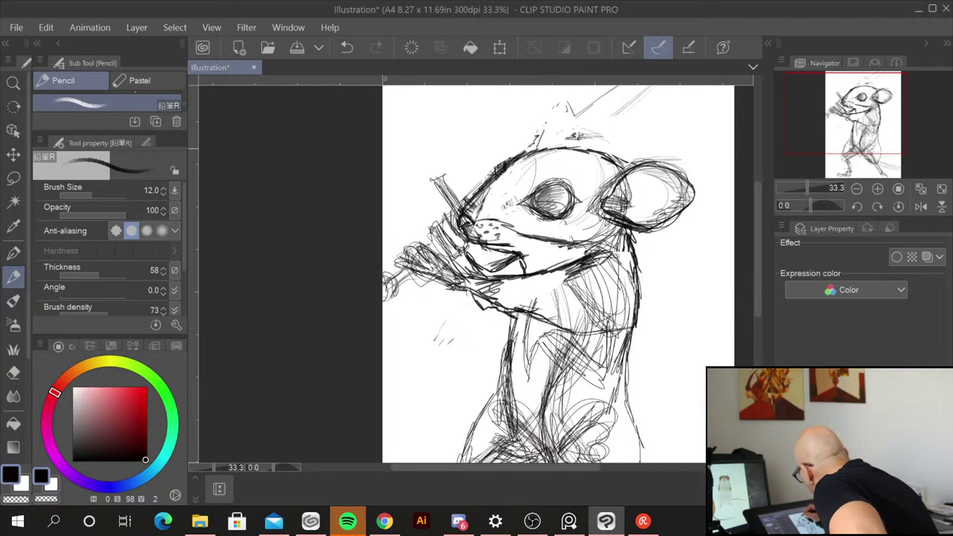
pyautogui.moveTo(536, 145); pyautogui.dragTo(573, 139)
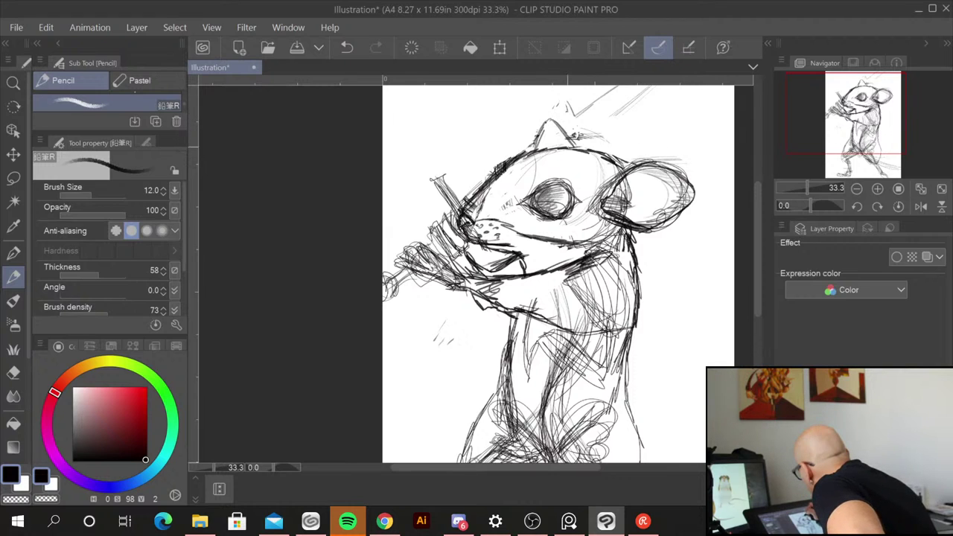
pyautogui.moveTo(567, 153); pyautogui.dragTo(578, 139)
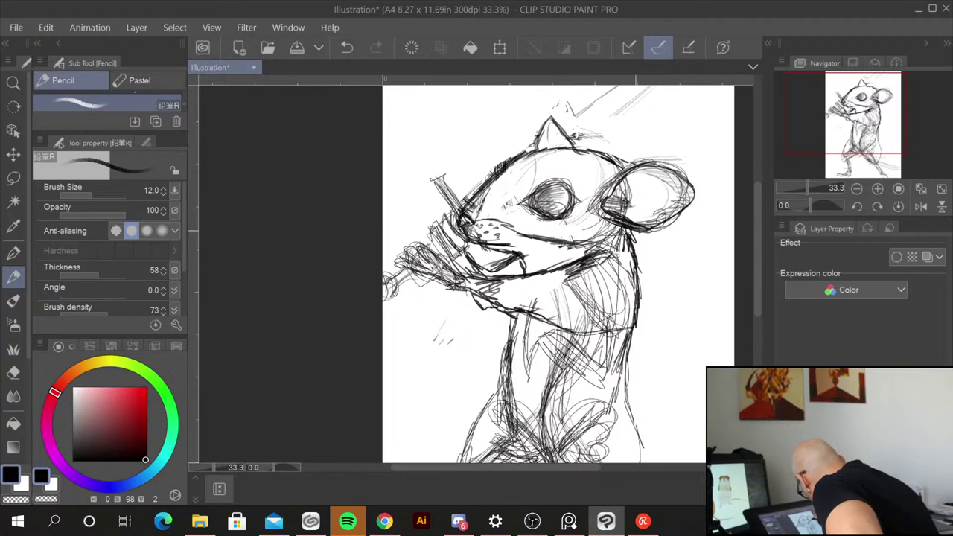
# Step: Darken the nape contour below the near ear with short pencil strokes and add fur marks on the cheek
pyautogui.moveTo(637, 225); pyautogui.dragTo(638, 260)
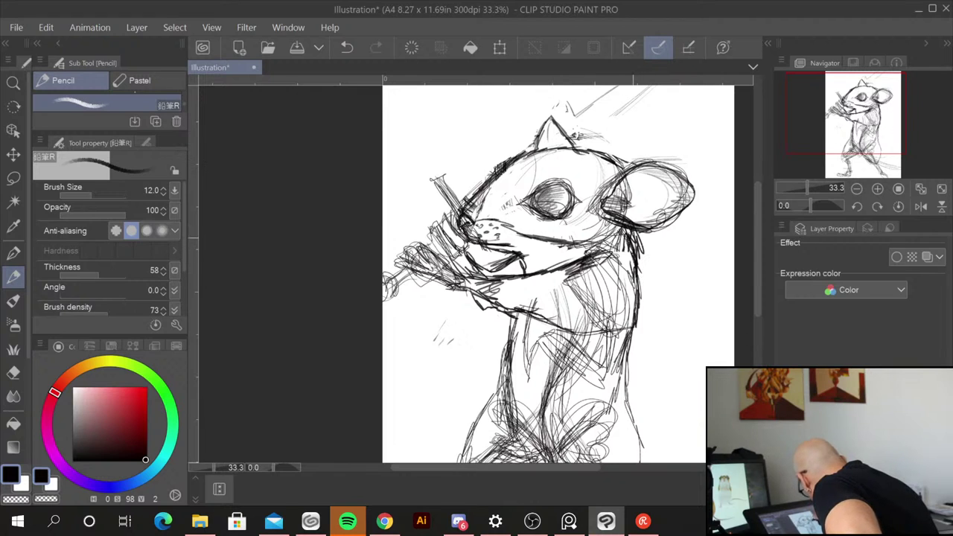
pyautogui.moveTo(633, 237); pyautogui.dragTo(637, 253)
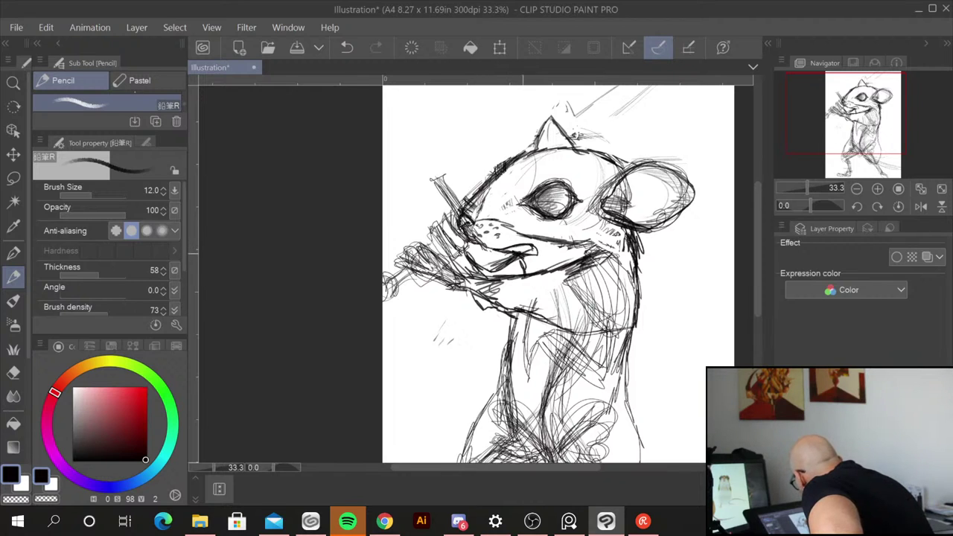
# Step: Rework the mouse's mouth, redrawing its corner as a curved opening and darkening the inside with pencil strokes
pyautogui.moveTo(503, 258)
pyautogui.mouseDown()
pyautogui.moveTo(536, 254)
pyautogui.moveTo(535, 246)
pyautogui.mouseUp()
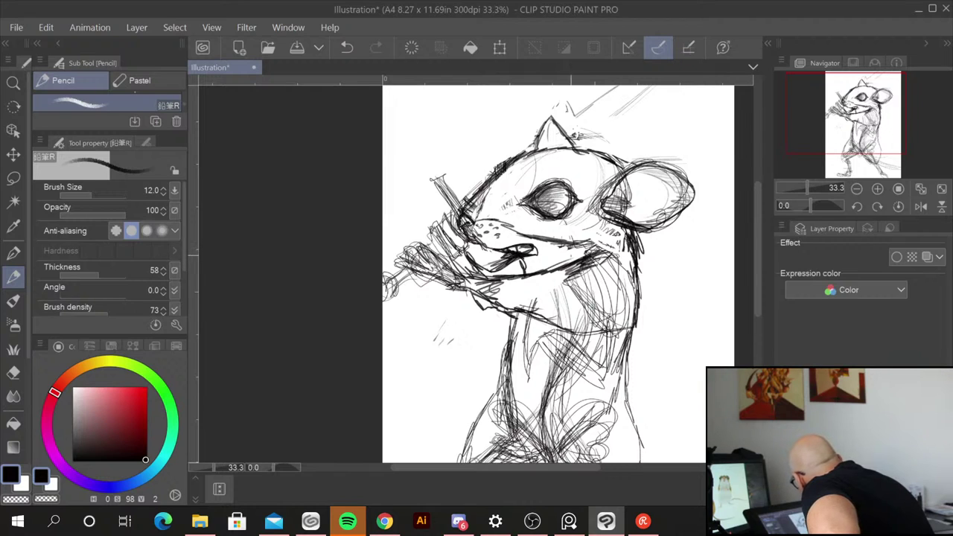
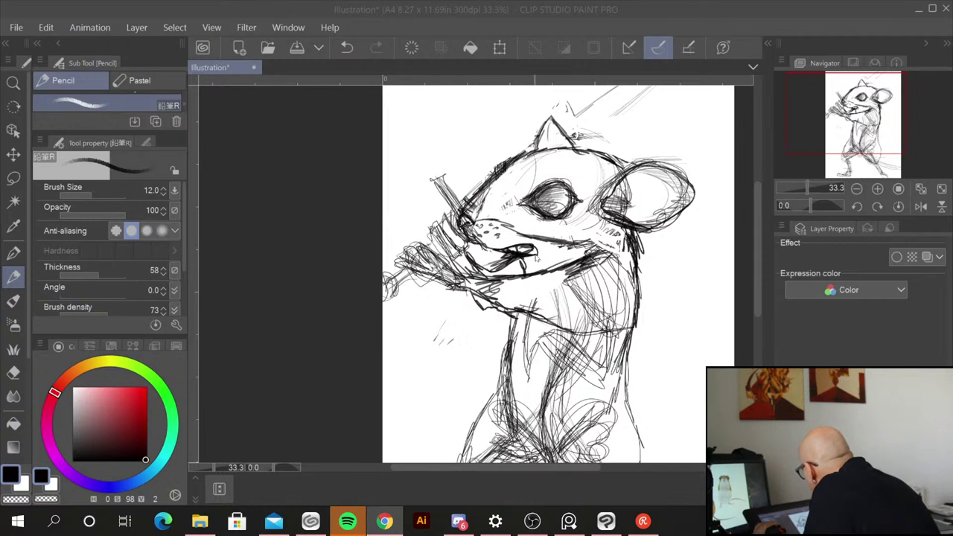
pyautogui.moveTo(524, 253); pyautogui.dragTo(533, 261)
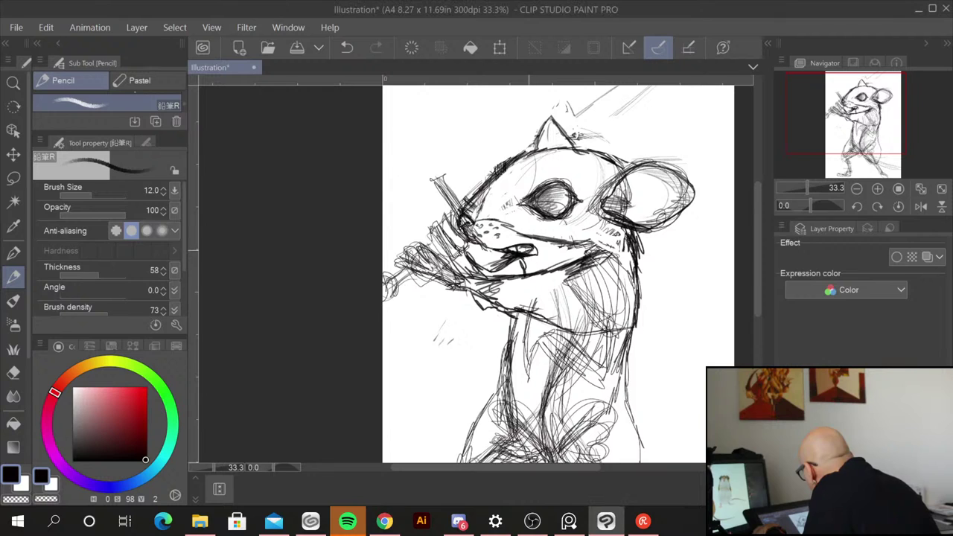
pyautogui.moveTo(517, 246); pyautogui.dragTo(534, 250)
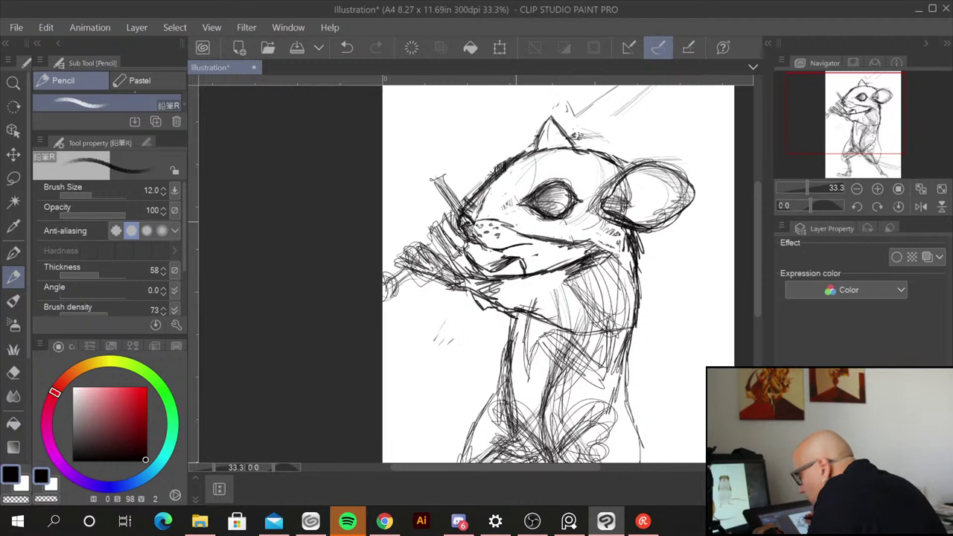
pyautogui.moveTo(525, 244); pyautogui.dragTo(544, 257)
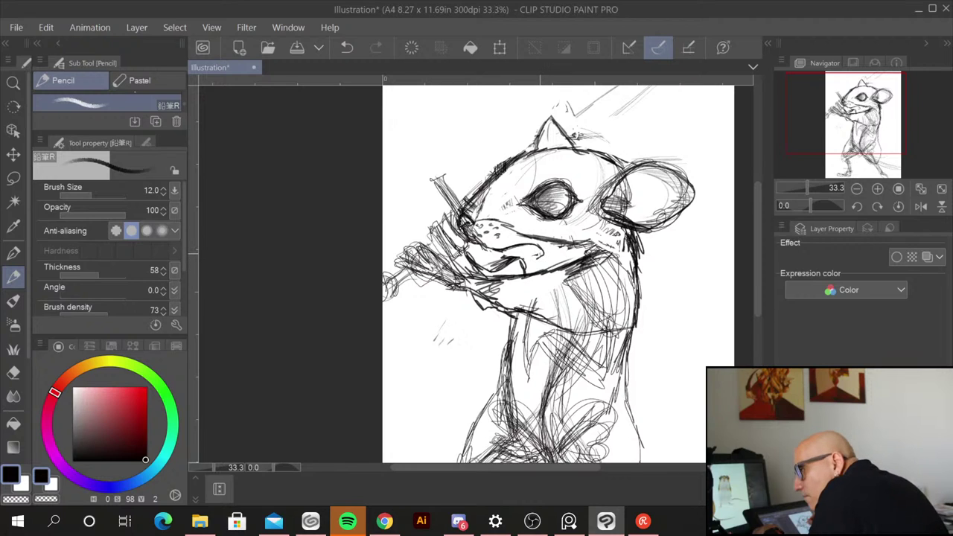
pyautogui.moveTo(518, 247)
pyautogui.mouseDown()
pyautogui.moveTo(539, 245)
pyautogui.moveTo(520, 270)
pyautogui.moveTo(500, 259)
pyautogui.moveTo(515, 270)
pyautogui.moveTo(515, 257)
pyautogui.moveTo(517, 269)
pyautogui.moveTo(514, 257)
pyautogui.moveTo(502, 259)
pyautogui.moveTo(533, 261)
pyautogui.moveTo(524, 269)
pyautogui.mouseUp()
pyautogui.moveTo(523, 267); pyautogui.dragTo(510, 275)
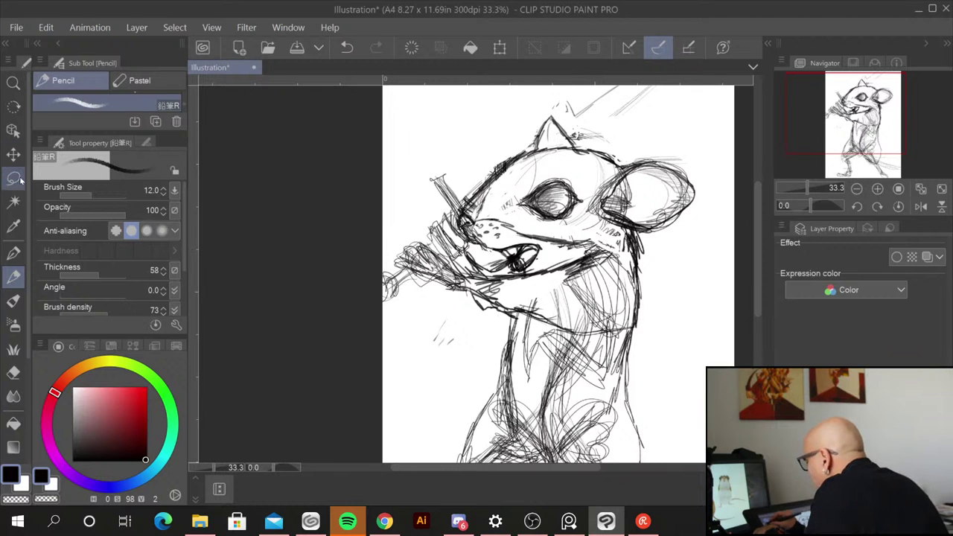
# Step: Lasso the large near ear, rotate it counterclockwise and shift it slightly upward on the head, apply the transformation and deselect
pyautogui.click(20, 181)
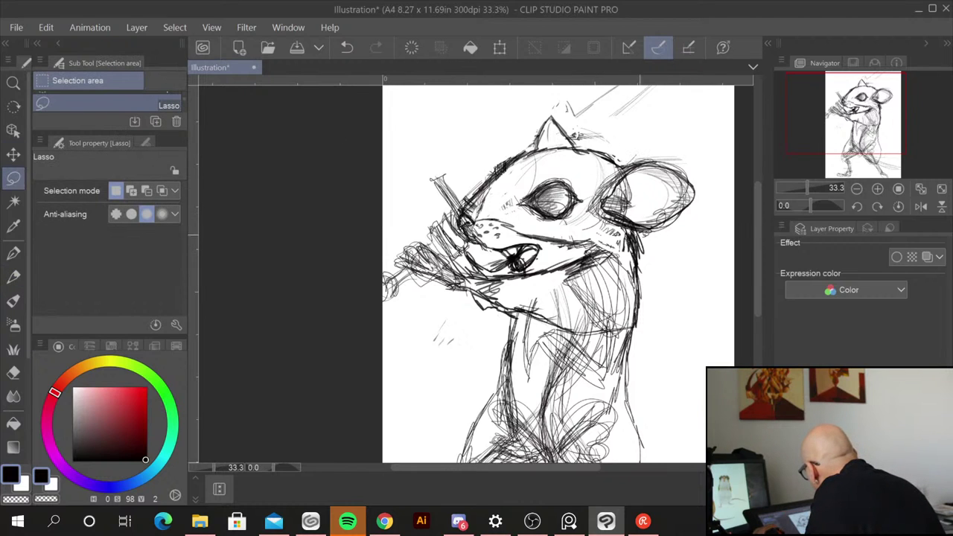
pyautogui.moveTo(655, 234)
pyautogui.mouseDown()
pyautogui.moveTo(707, 188)
pyautogui.moveTo(644, 152)
pyautogui.mouseUp()
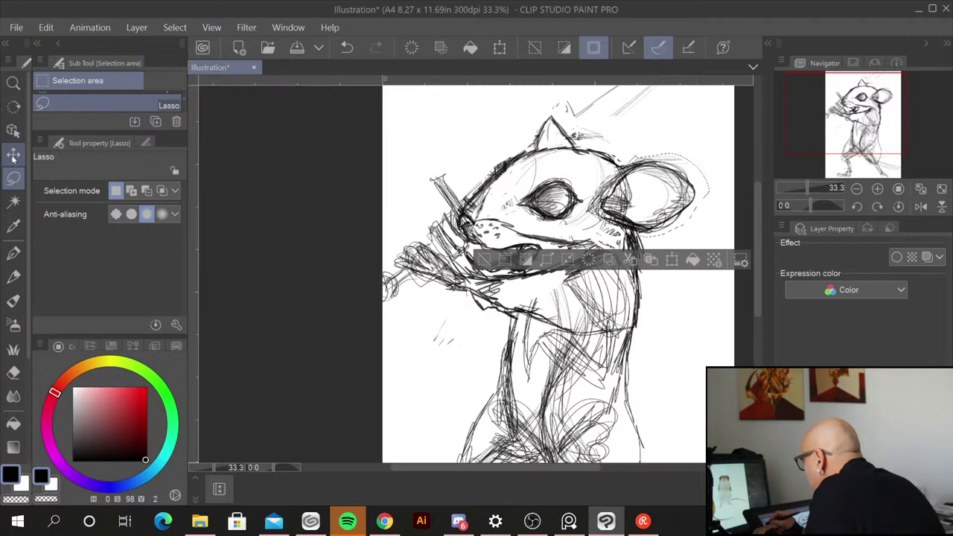
pyautogui.click(14, 154)
pyautogui.hotkey('ctrl', 't')
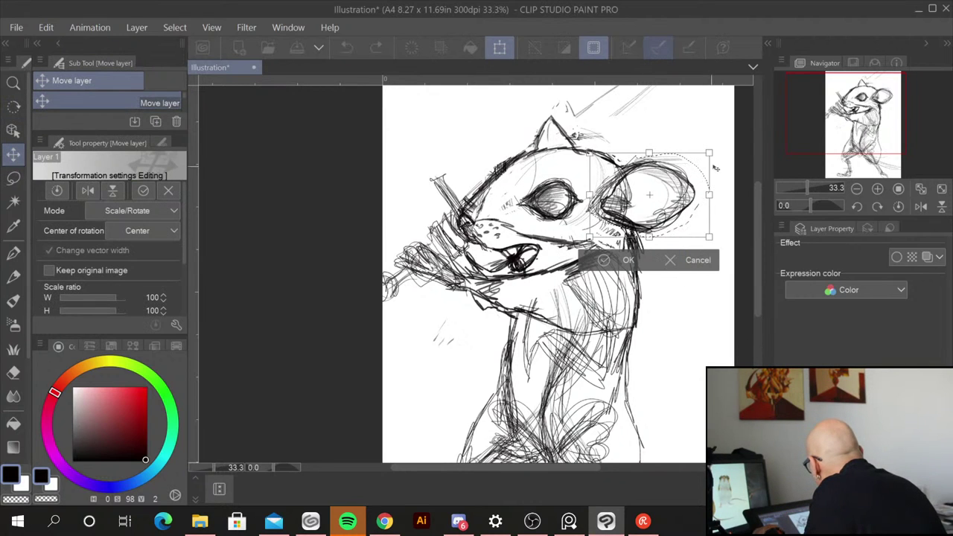
pyautogui.moveTo(714, 167); pyautogui.dragTo(708, 154)
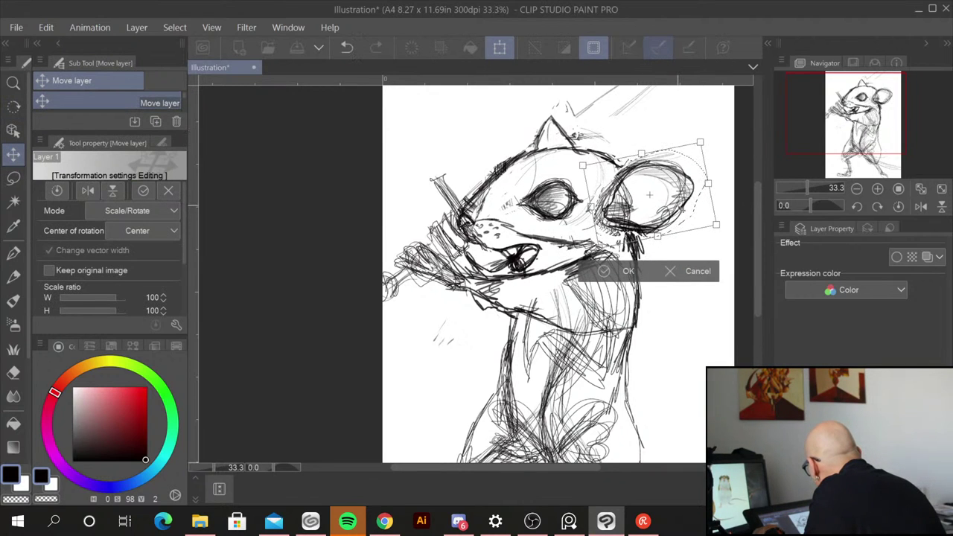
pyautogui.moveTo(649, 195); pyautogui.dragTo(648, 181)
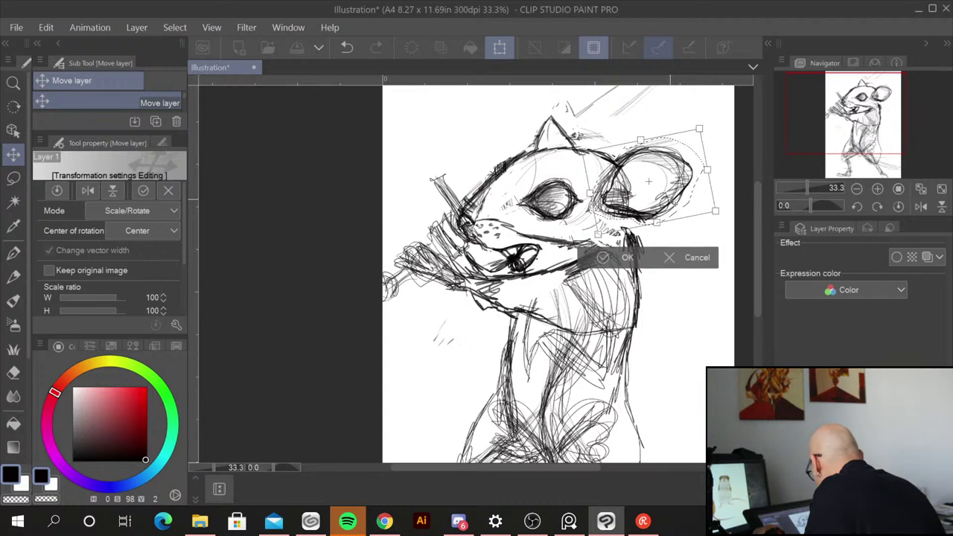
pyautogui.moveTo(709, 152); pyautogui.dragTo(705, 140)
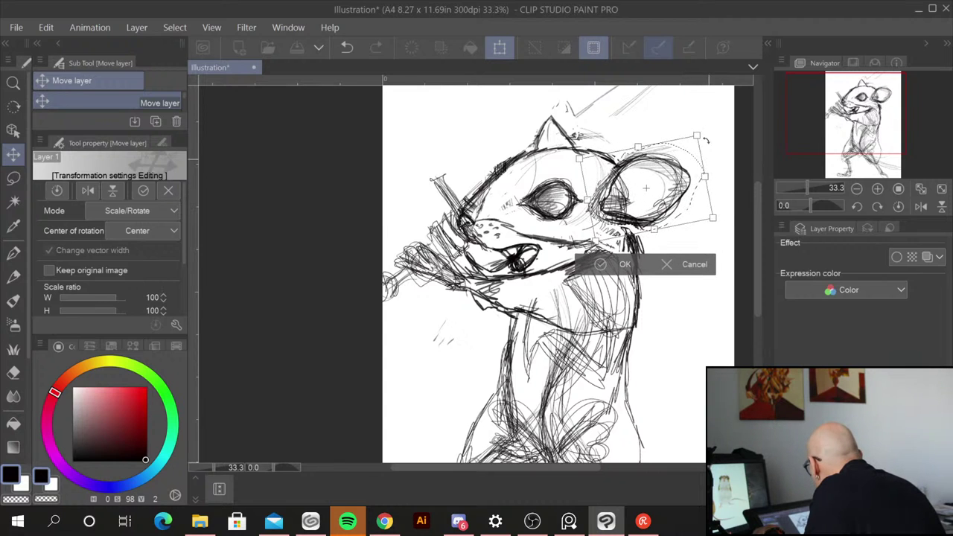
pyautogui.moveTo(706, 140); pyautogui.dragTo(696, 134)
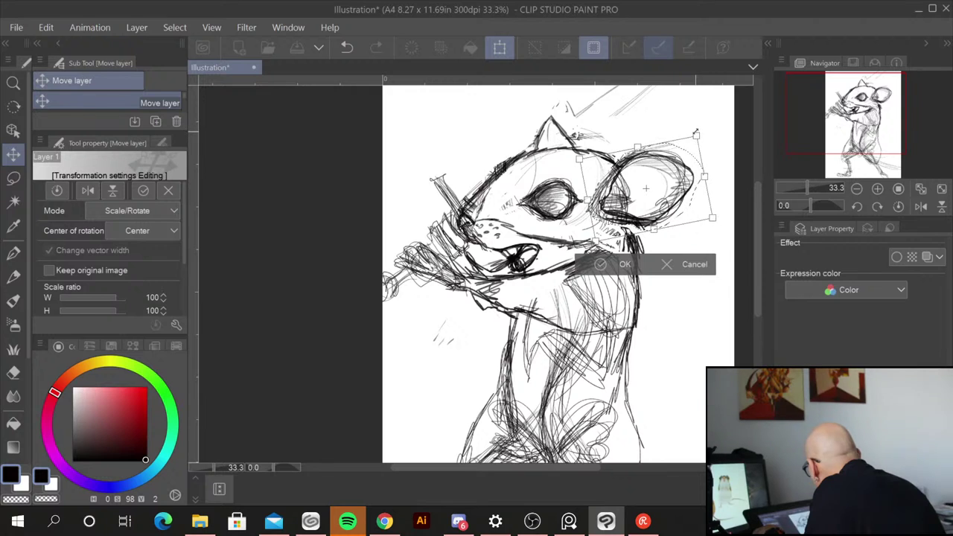
pyautogui.moveTo(695, 133); pyautogui.dragTo(692, 113)
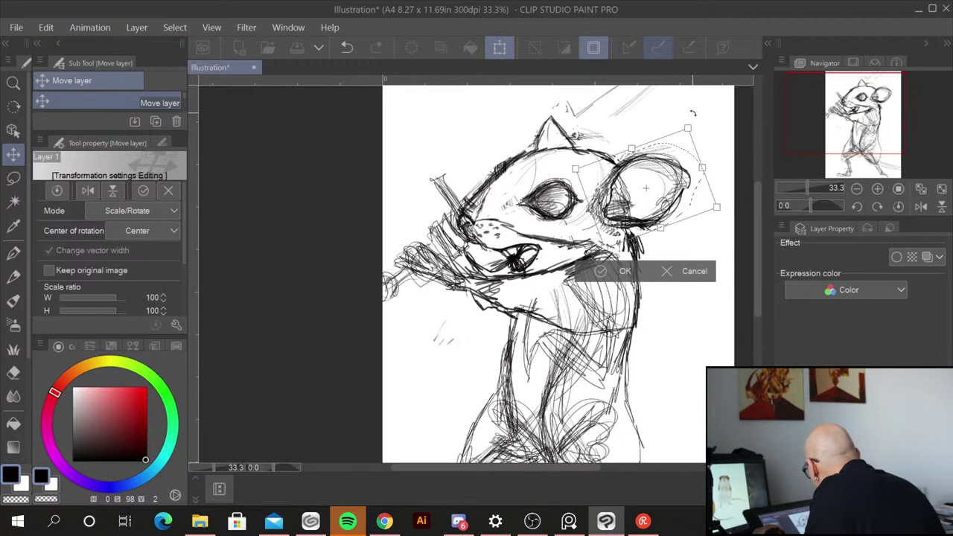
pyautogui.moveTo(693, 113); pyautogui.dragTo(682, 241)
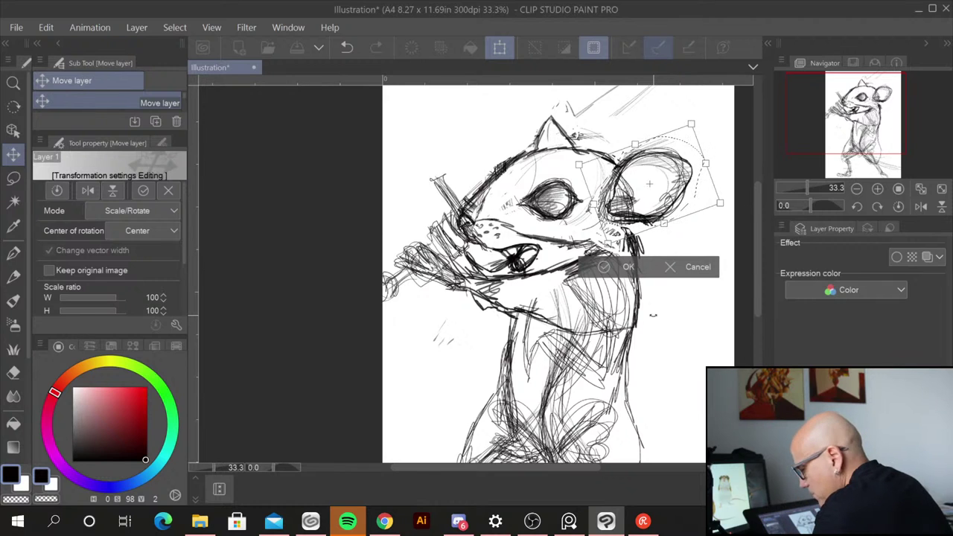
pyautogui.press('Return')
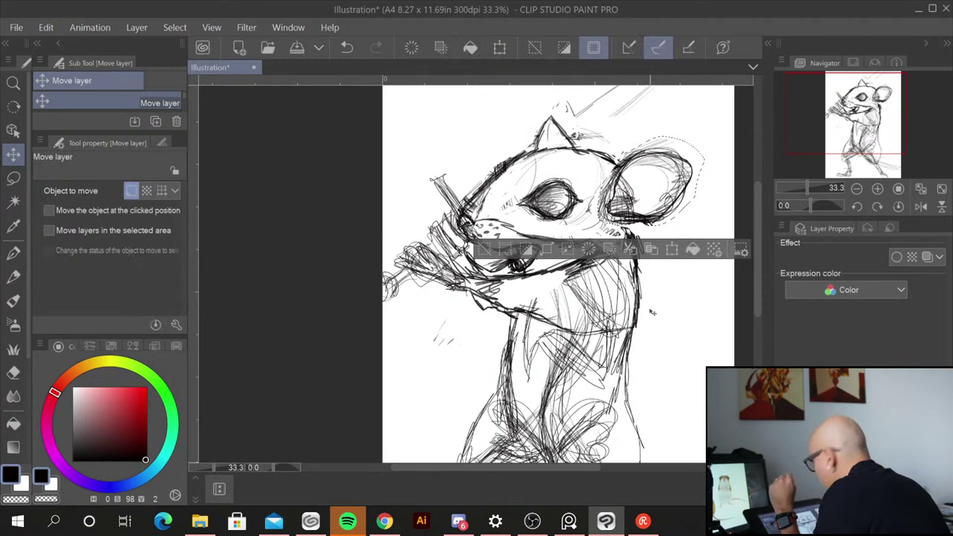
pyautogui.hotkey('ctrl', 'd')
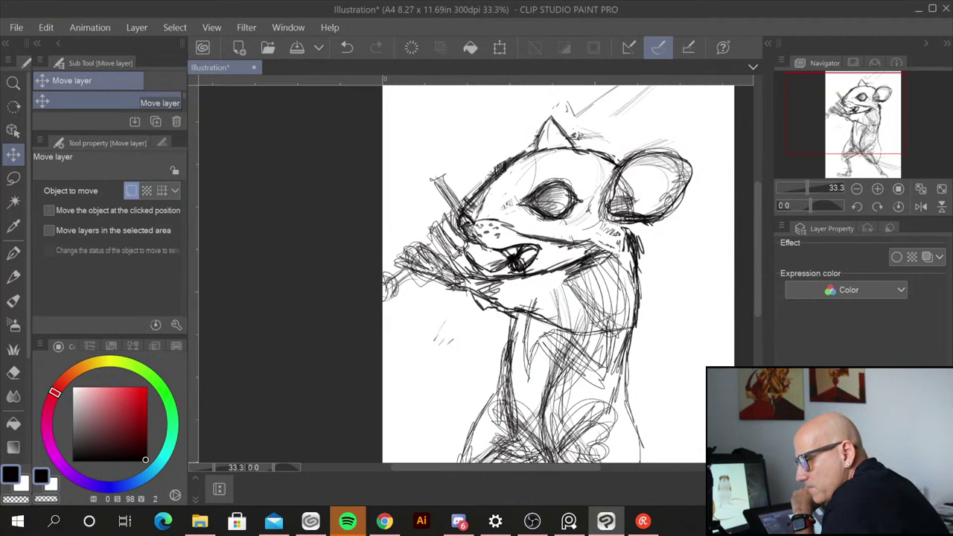
pyautogui.hotkey('alt', 'Tab')
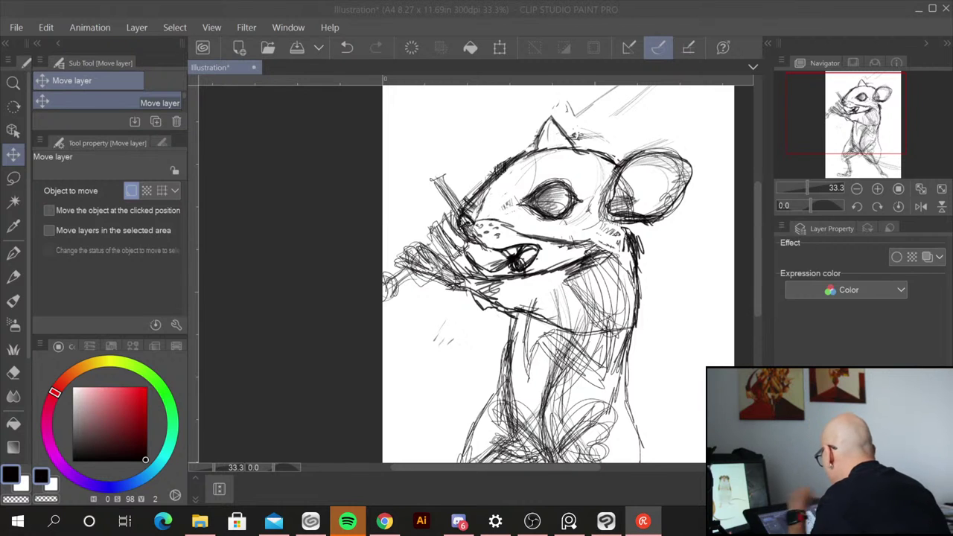
pyautogui.click(506, 241)
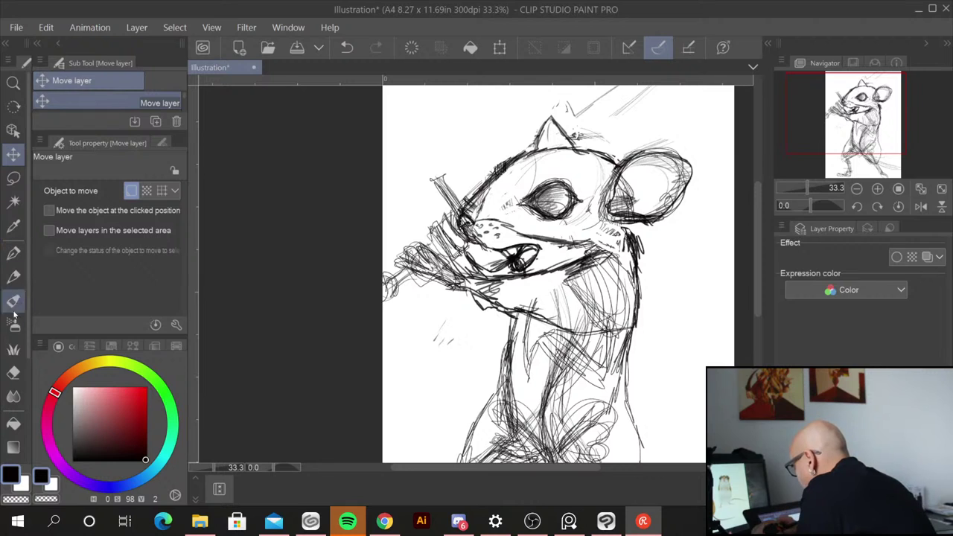
# Step: Darken the eye, fingers and sword pommel with the pencil, and draw the two sword blade edges rising behind the head
pyautogui.click(15, 277)
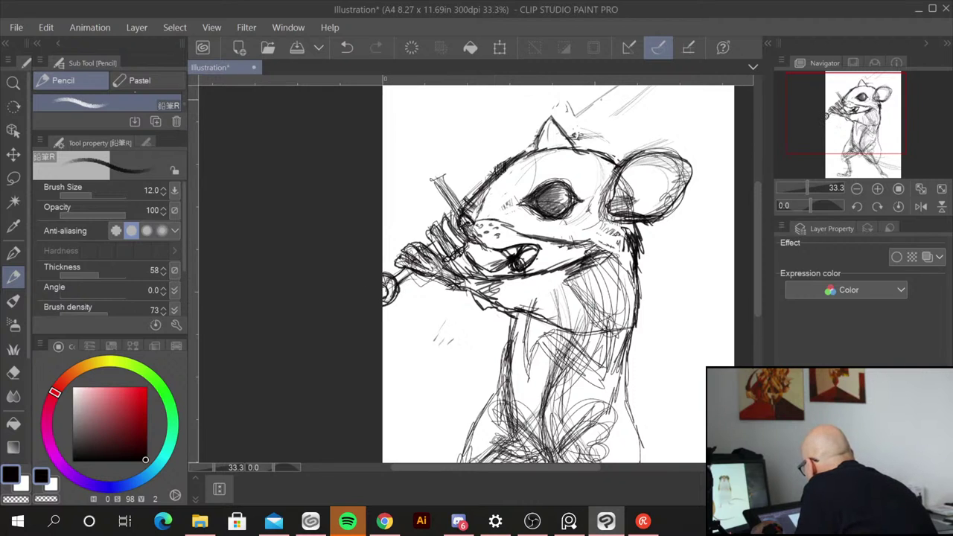
pyautogui.moveTo(606, 95); pyautogui.dragTo(564, 125)
pyautogui.moveTo(645, 95)
pyautogui.mouseDown()
pyautogui.moveTo(570, 153)
pyautogui.moveTo(567, 132)
pyautogui.mouseUp()
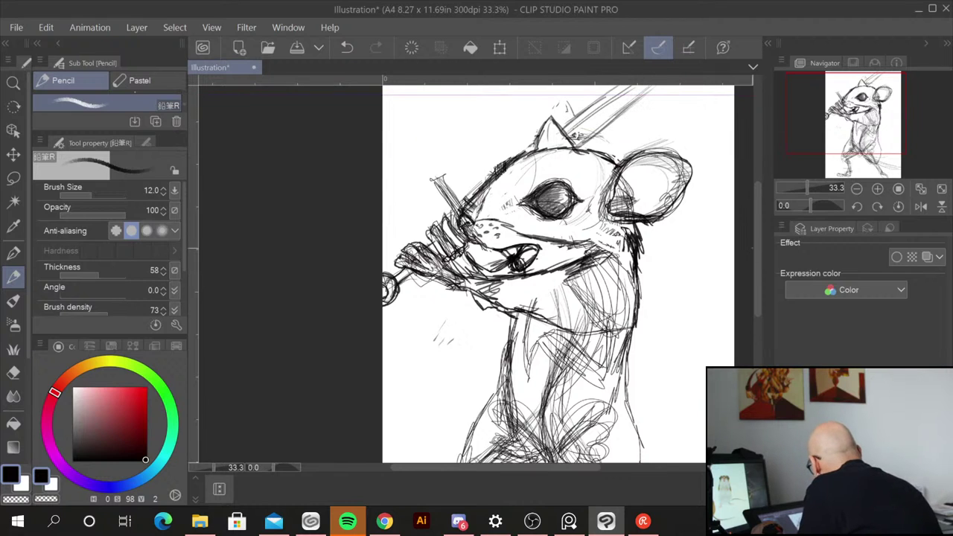
# Step: Remove the stray horizontal guide near the page's upper edge and make Layer 1 the active layer
pyautogui.moveTo(758, 253); pyautogui.dragTo(760, 218)
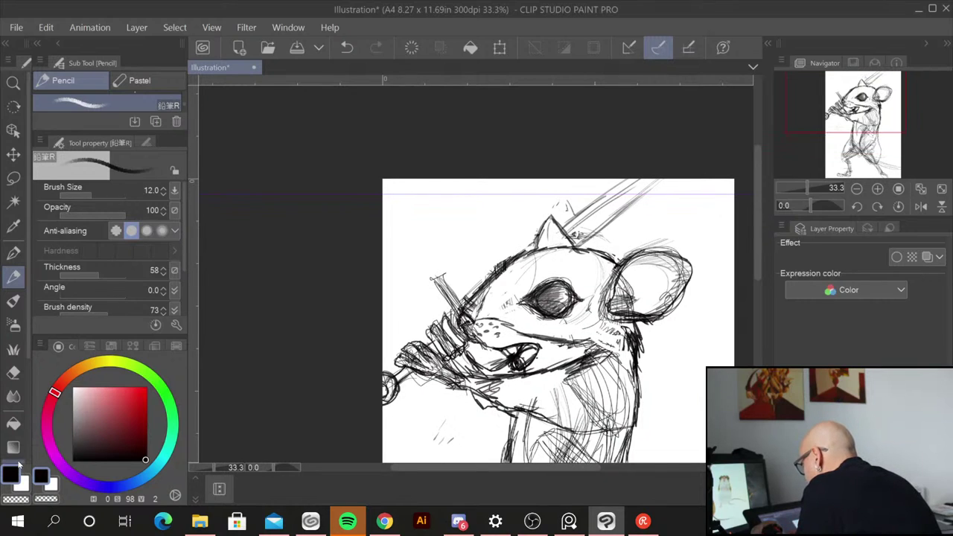
pyautogui.click(710, 244)
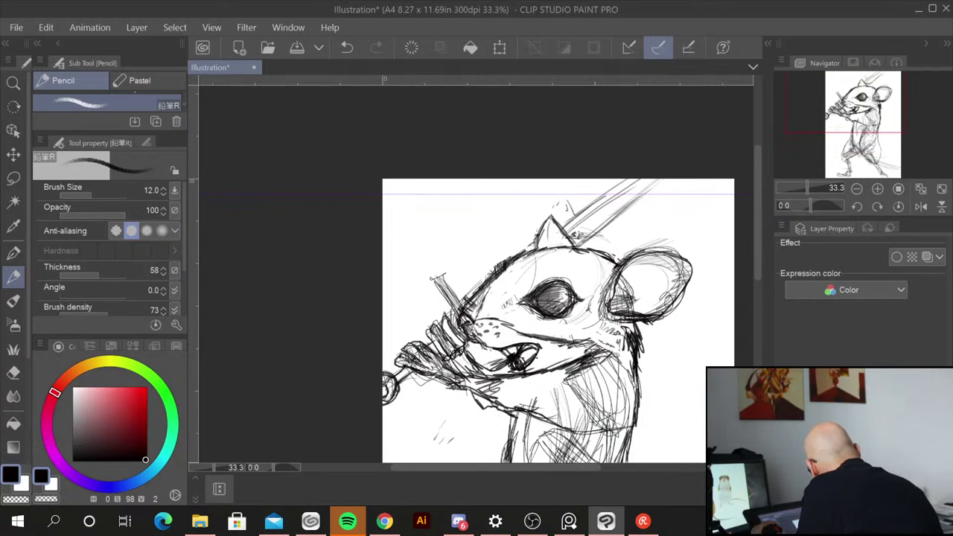
pyautogui.press('Delete')
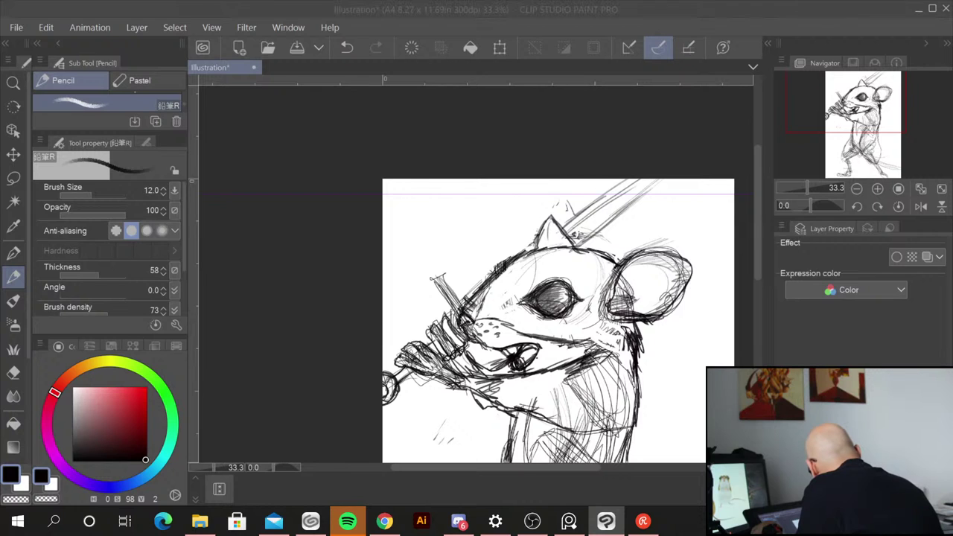
pyautogui.click(486, 206)
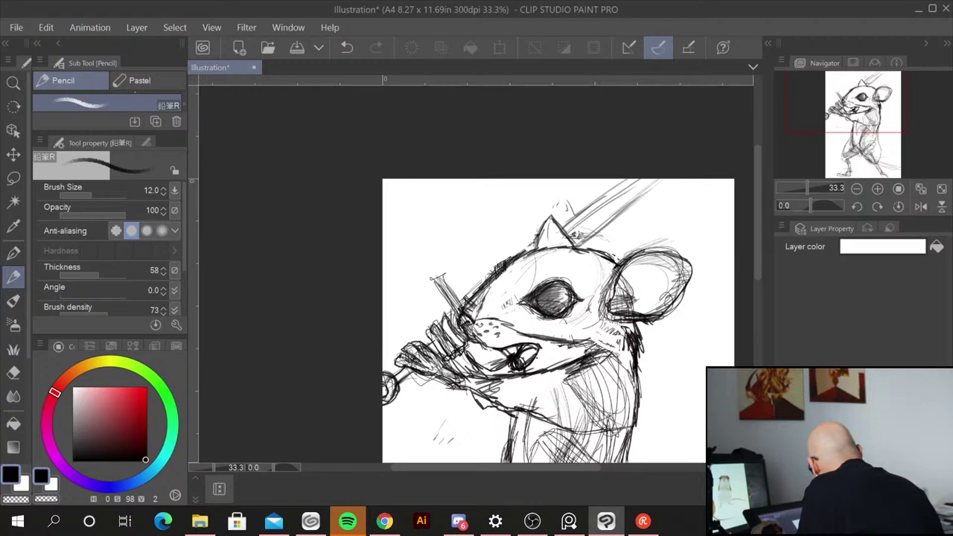
pyautogui.click(891, 228)
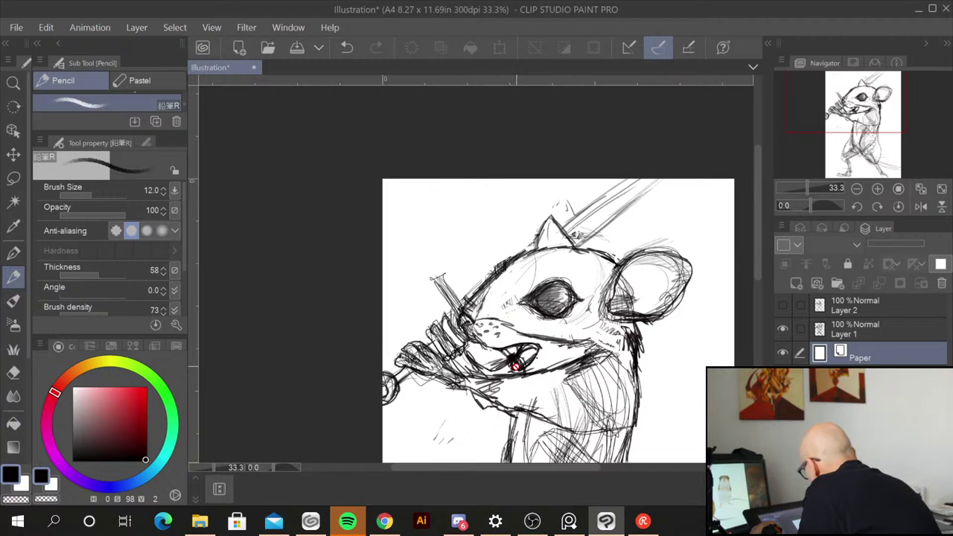
pyautogui.click(887, 327)
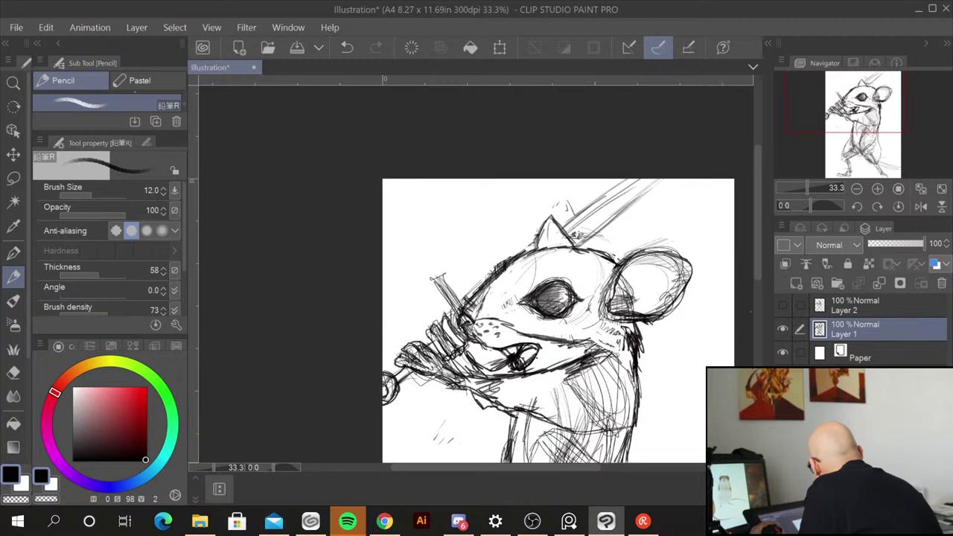
# Step: Erase the scribbled construction hatching from the lower torso and rear thigh, leaving only sparse fur-like marks
pyautogui.scroll(-5, 747, 324)
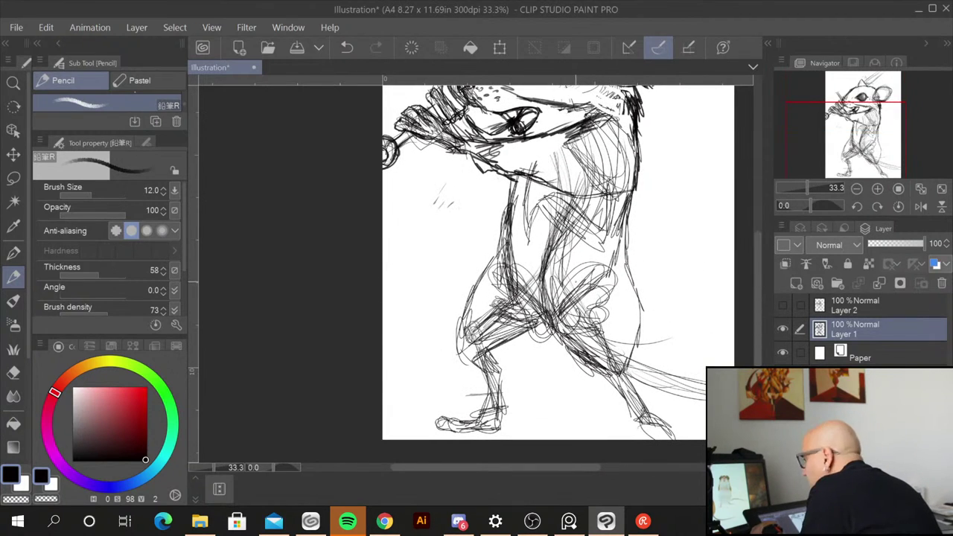
pyautogui.moveTo(572, 274); pyautogui.dragTo(597, 319)
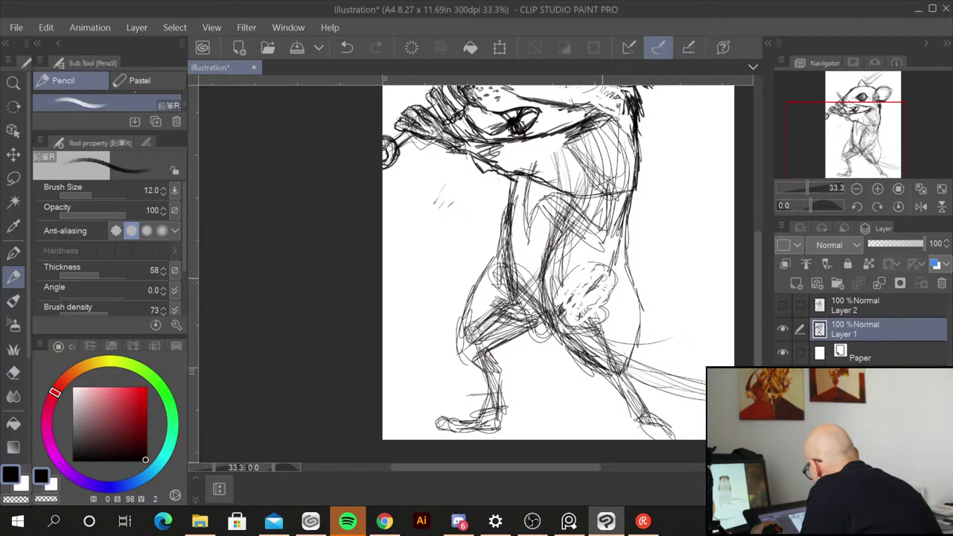
pyautogui.moveTo(602, 278)
pyautogui.mouseDown()
pyautogui.moveTo(596, 325)
pyautogui.moveTo(564, 294)
pyautogui.moveTo(568, 227)
pyautogui.moveTo(598, 194)
pyautogui.mouseUp()
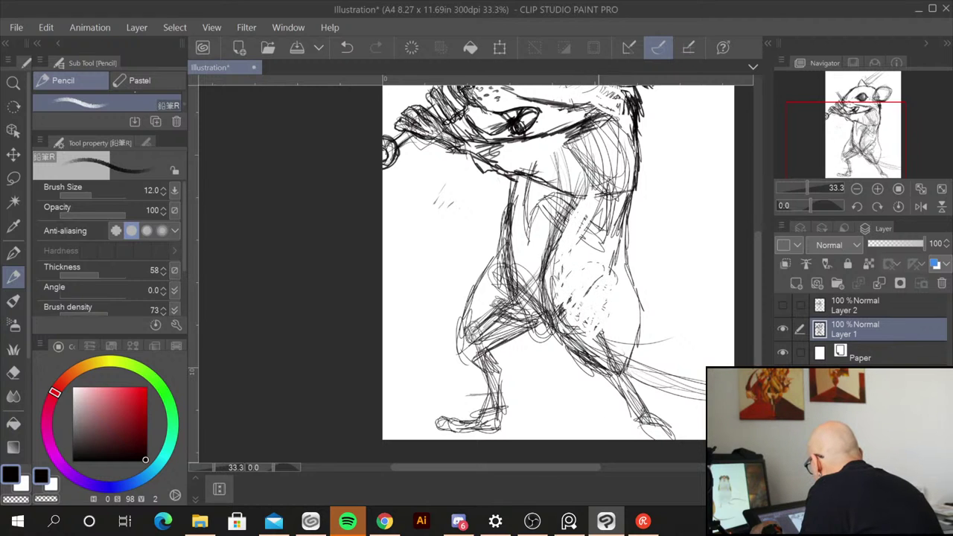
pyautogui.hotkey('ctrl', 'z')
pyautogui.hotkey('ctrl', 'z')
pyautogui.hotkey('ctrl', 'z')
pyautogui.hotkey('ctrl', 'z')
pyautogui.hotkey('ctrl', 'z')
pyautogui.hotkey('ctrl', 'z')
pyautogui.hotkey('ctrl', 'z')
pyautogui.hotkey('ctrl', 'z')
pyautogui.hotkey('ctrl', 'z')
pyautogui.hotkey('ctrl', 'z')
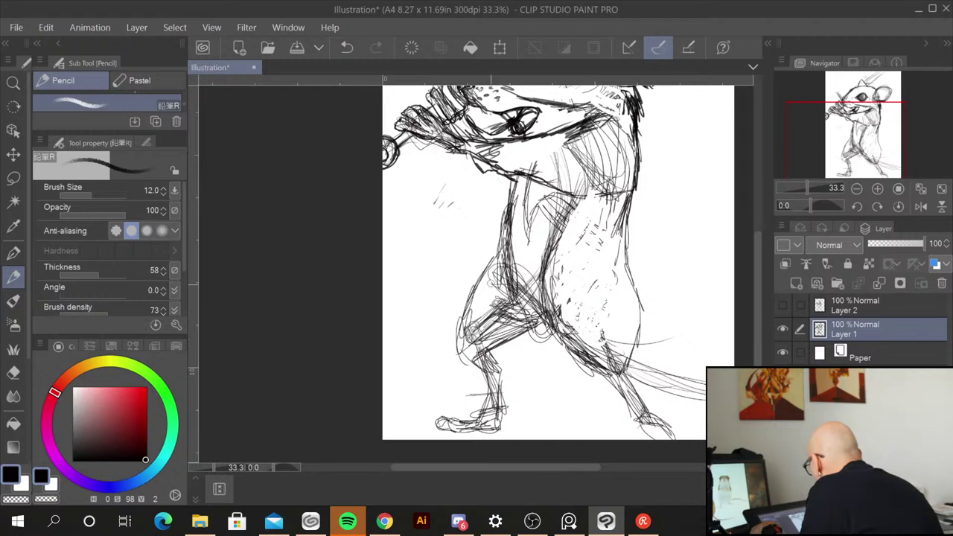
# Step: Clear the hatching inside the front thigh and darken the contours of the thigh's underside, crotch and knee
pyautogui.moveTo(488, 297); pyautogui.dragTo(515, 333)
pyautogui.moveTo(525, 283); pyautogui.dragTo(541, 305)
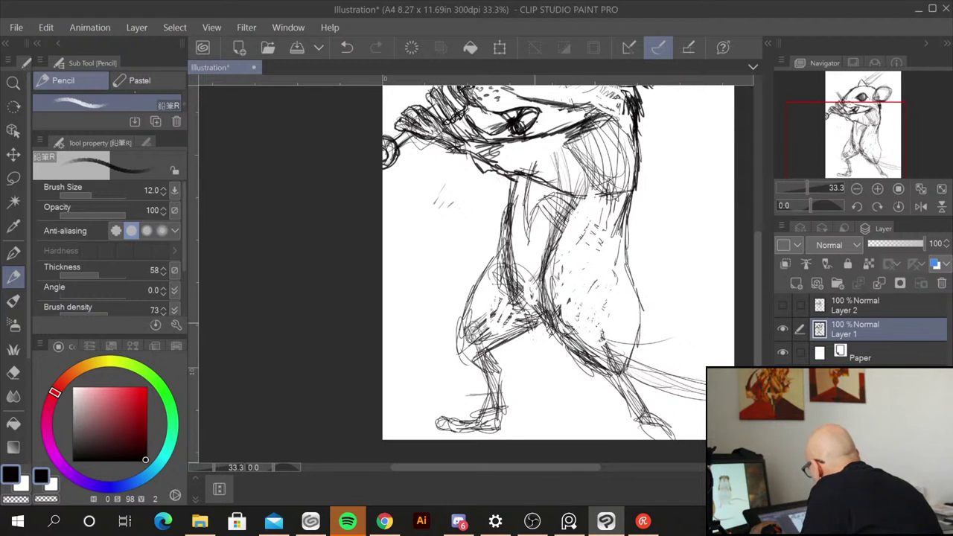
pyautogui.moveTo(525, 332)
pyautogui.mouseDown()
pyautogui.moveTo(554, 339)
pyautogui.moveTo(551, 349)
pyautogui.moveTo(570, 342)
pyautogui.moveTo(529, 345)
pyautogui.moveTo(523, 360)
pyautogui.mouseUp()
pyautogui.moveTo(456, 292); pyautogui.dragTo(477, 350)
pyautogui.moveTo(459, 337); pyautogui.dragTo(488, 366)
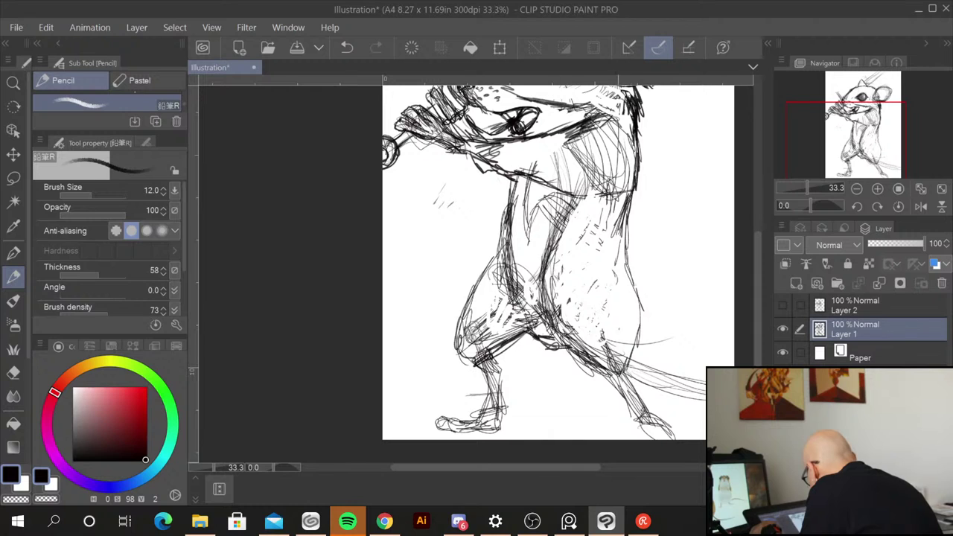
# Step: Darken the rear thigh's underside, the tail's edges and base, and the rear lower leg down to the foot
pyautogui.moveTo(578, 351); pyautogui.dragTo(617, 374)
pyautogui.moveTo(628, 349)
pyautogui.mouseDown()
pyautogui.moveTo(635, 311)
pyautogui.moveTo(650, 366)
pyautogui.moveTo(642, 368)
pyautogui.moveTo(692, 381)
pyautogui.mouseUp()
pyautogui.moveTo(625, 374)
pyautogui.mouseDown()
pyautogui.moveTo(704, 402)
pyautogui.moveTo(705, 385)
pyautogui.mouseUp()
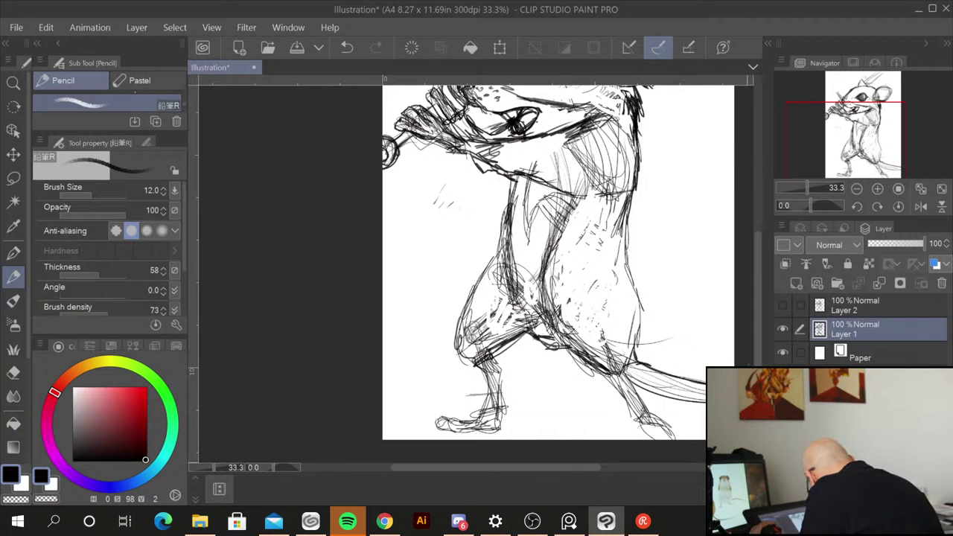
pyautogui.moveTo(617, 382)
pyautogui.mouseDown()
pyautogui.moveTo(650, 439)
pyautogui.moveTo(670, 437)
pyautogui.mouseUp()
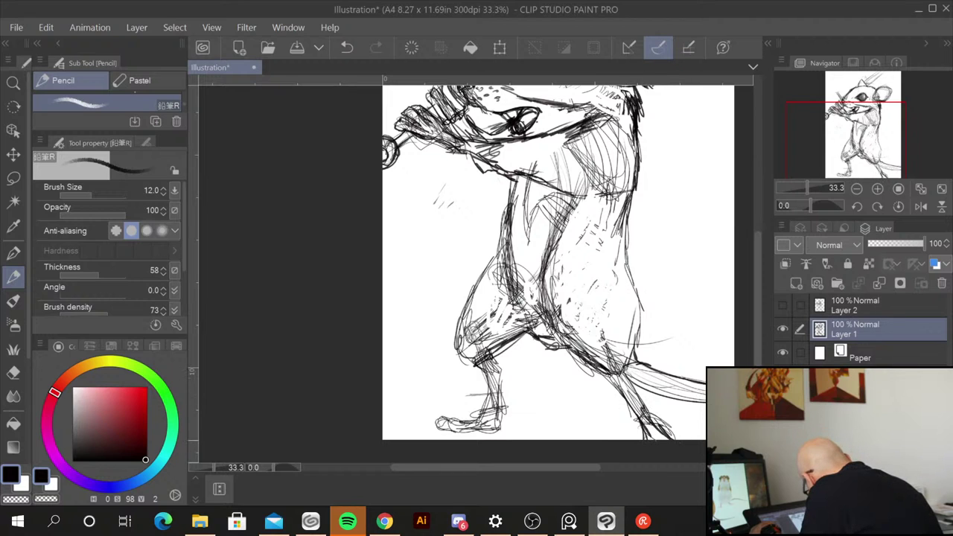
pyautogui.moveTo(625, 374)
pyautogui.mouseDown()
pyautogui.moveTo(637, 399)
pyautogui.moveTo(619, 379)
pyautogui.mouseUp()
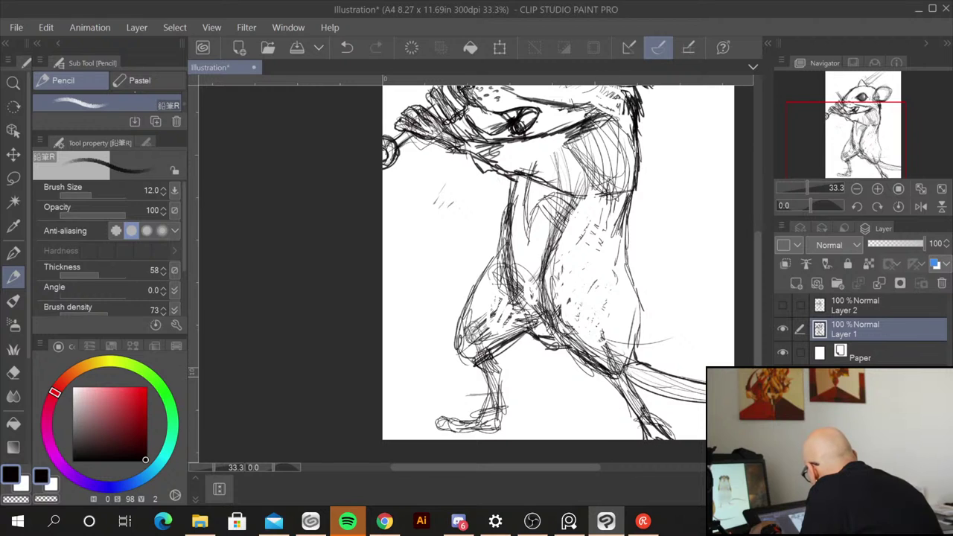
# Step: Darken the lower back fold above the rump, the belly contour beside the rear thigh, and the top of the front thigh
pyautogui.moveTo(615, 256); pyautogui.dragTo(631, 279)
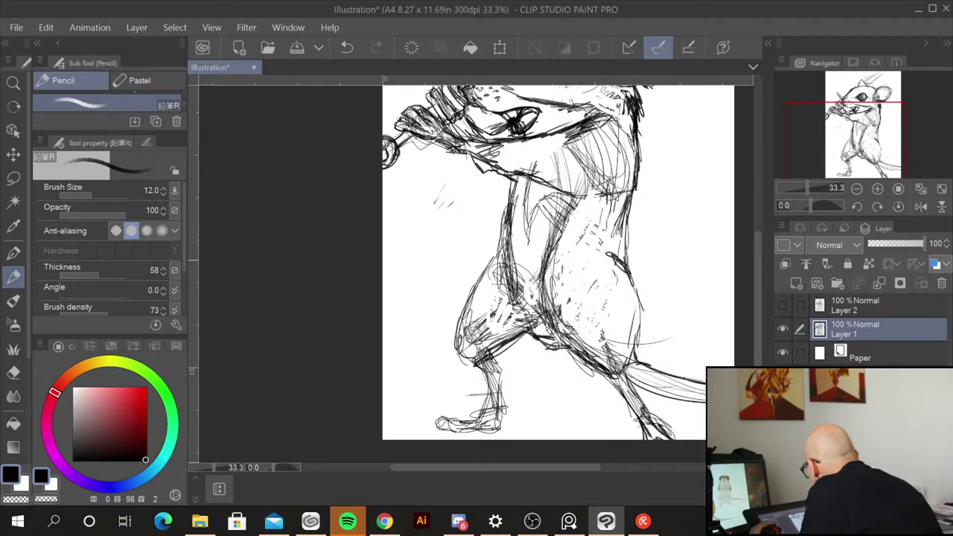
pyautogui.moveTo(566, 243)
pyautogui.mouseDown()
pyautogui.moveTo(548, 259)
pyautogui.moveTo(558, 287)
pyautogui.mouseUp()
pyautogui.moveTo(488, 259)
pyautogui.mouseDown()
pyautogui.moveTo(491, 270)
pyautogui.moveTo(509, 242)
pyautogui.mouseUp()
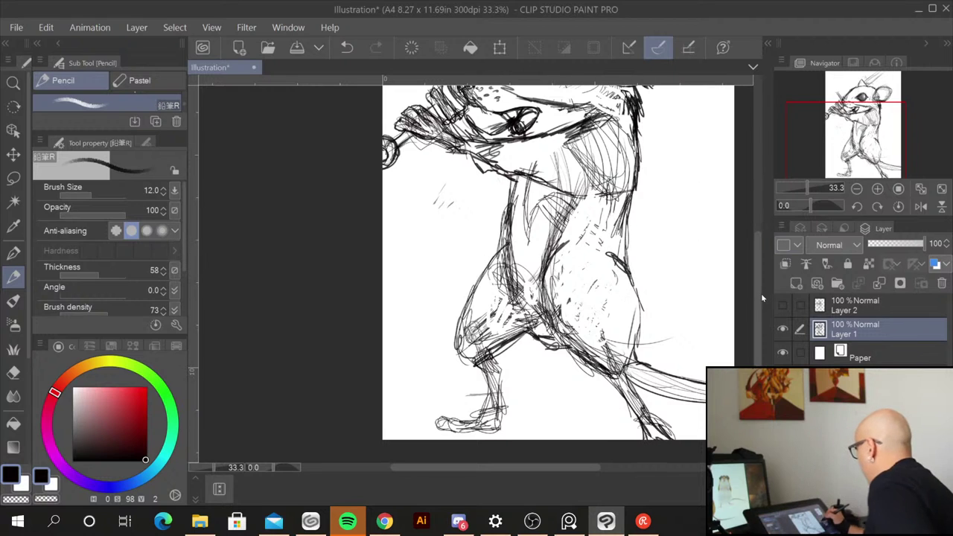
# Step: Strengthen the outline of the small round nose at the tip of the snout
pyautogui.moveTo(760, 293)
pyautogui.mouseDown()
pyautogui.moveTo(752, 249)
pyautogui.moveTo(756, 265)
pyautogui.mouseUp()
pyautogui.hotkey('ctrl', '-')
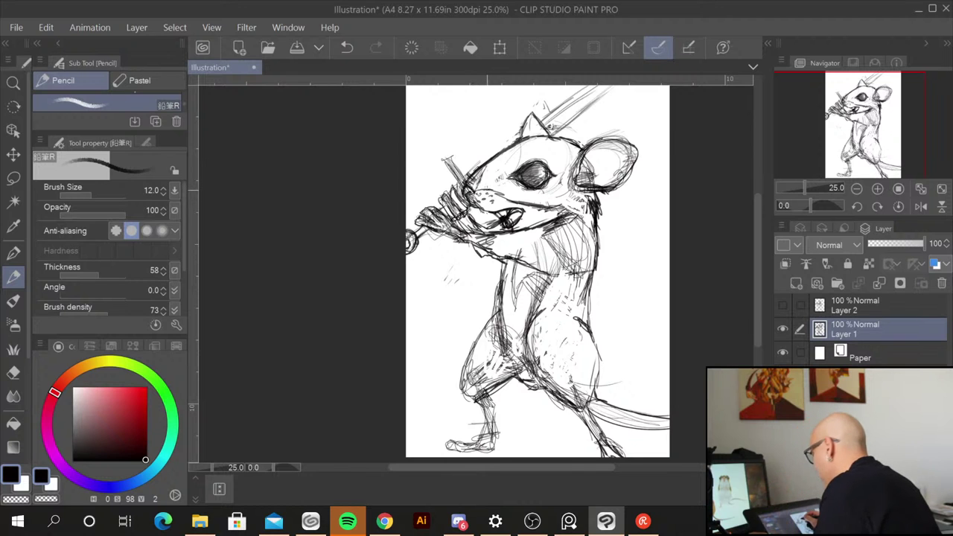
pyautogui.scroll(3, 484, 194)
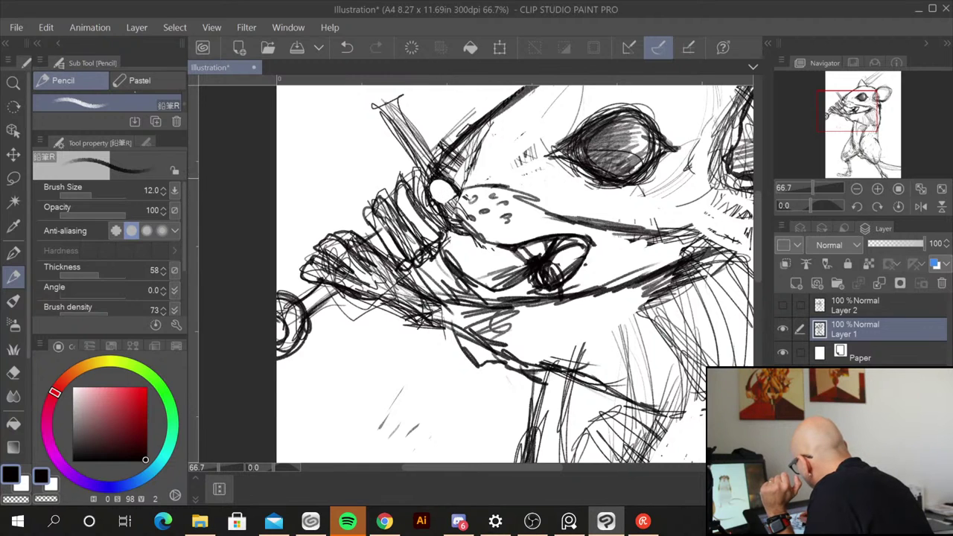
pyautogui.moveTo(430, 192)
pyautogui.mouseDown()
pyautogui.moveTo(451, 199)
pyautogui.moveTo(442, 184)
pyautogui.moveTo(441, 199)
pyautogui.mouseUp()
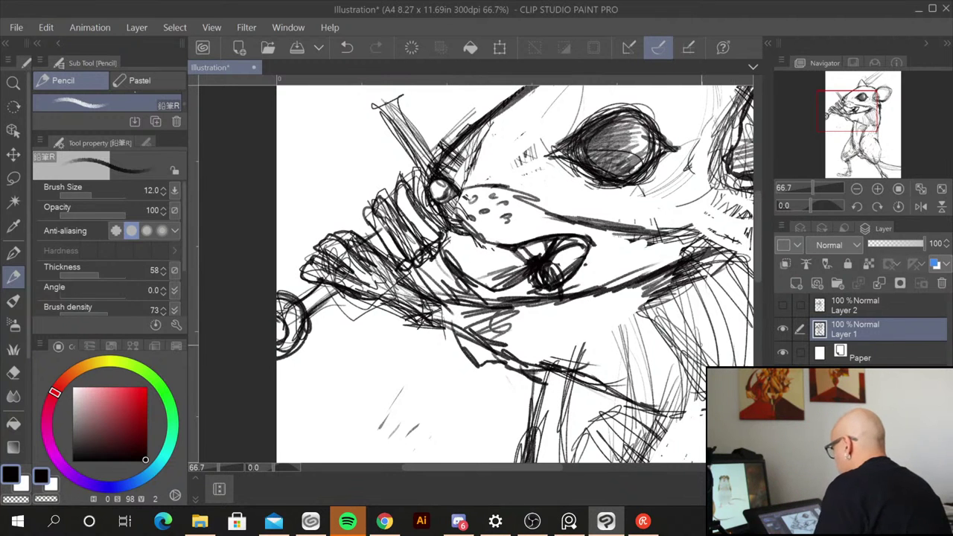
pyautogui.scroll(-2, 700, 346)
pyautogui.moveTo(715, 335); pyautogui.dragTo(456, 206)
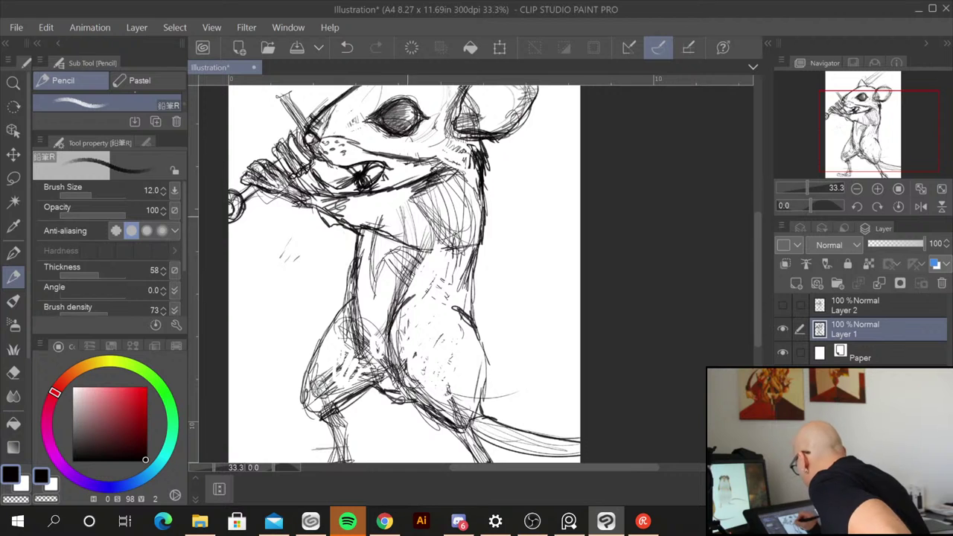
pyautogui.moveTo(536, 283); pyautogui.dragTo(531, 355)
pyautogui.scroll(-1, 533, 353)
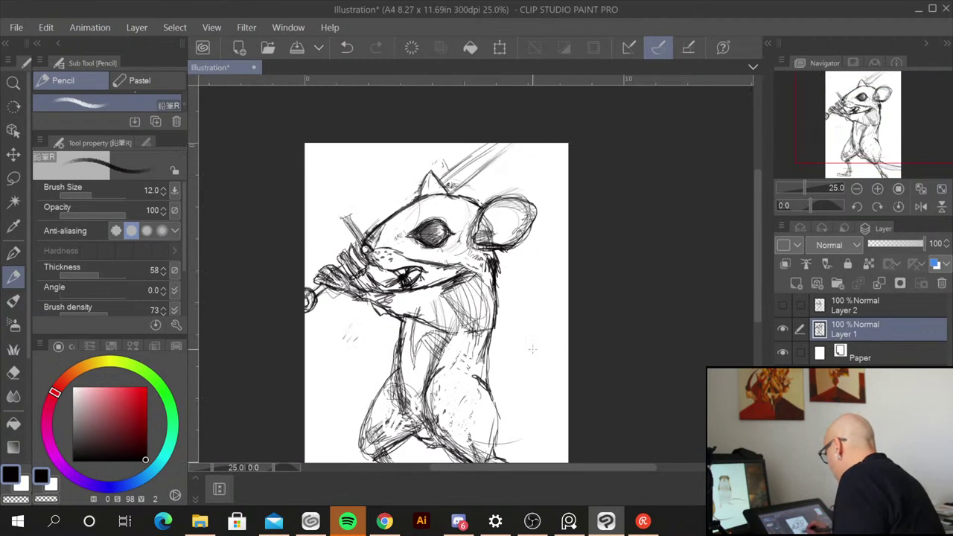
pyautogui.scroll(-2, 525, 347)
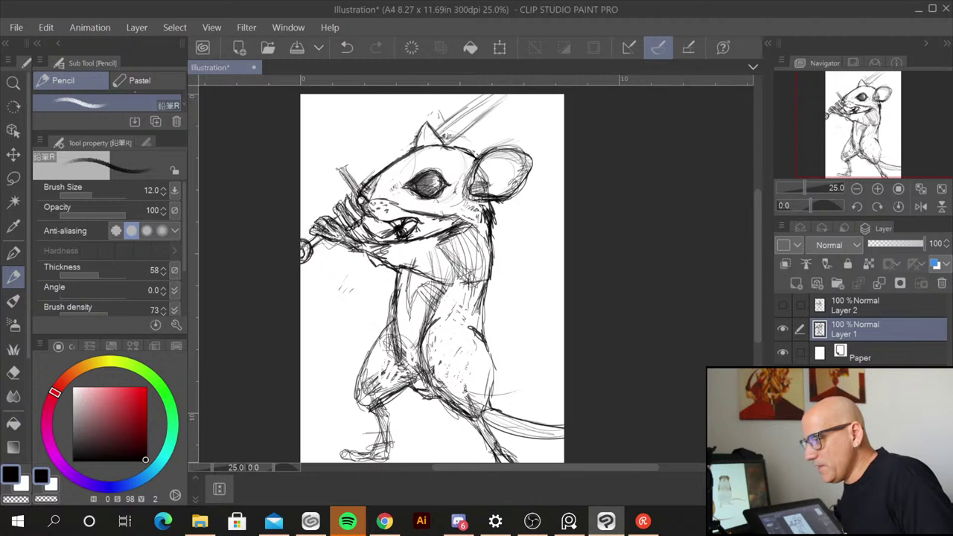
pyautogui.hotkey('alt', 'Tab')
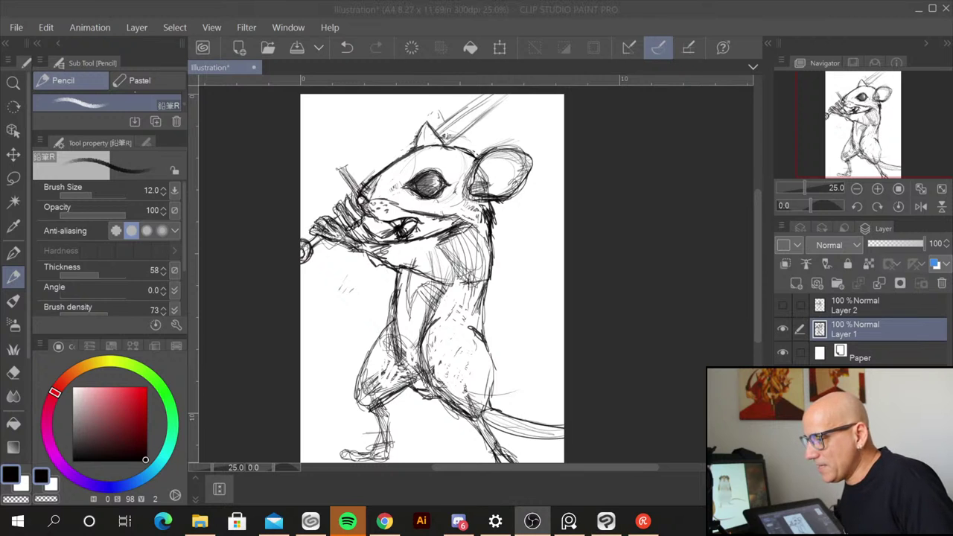
pyautogui.hotkey('alt', 'Tab')
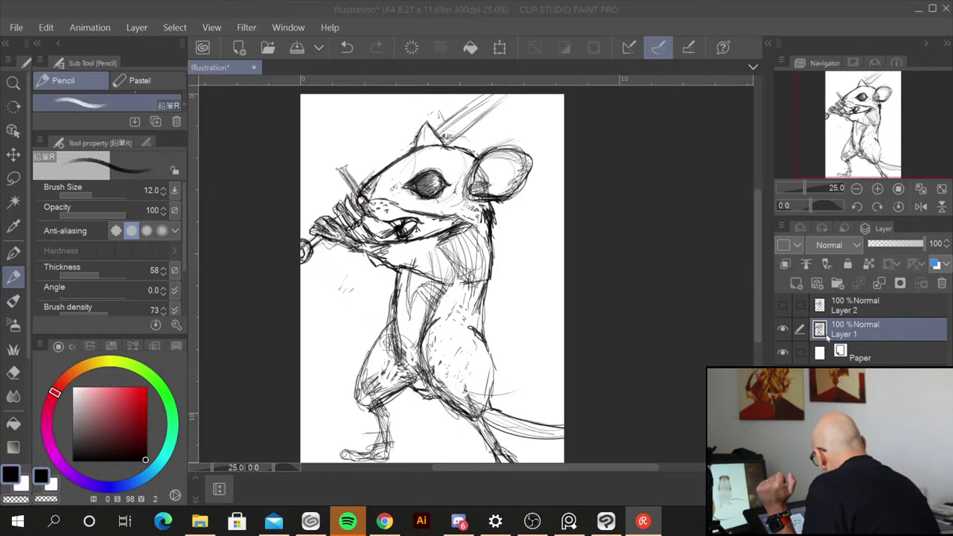
# Step: Add a new layer above Layer 1, lower Layer 1's opacity to 43%, and make the new layer active
pyautogui.click(795, 283)
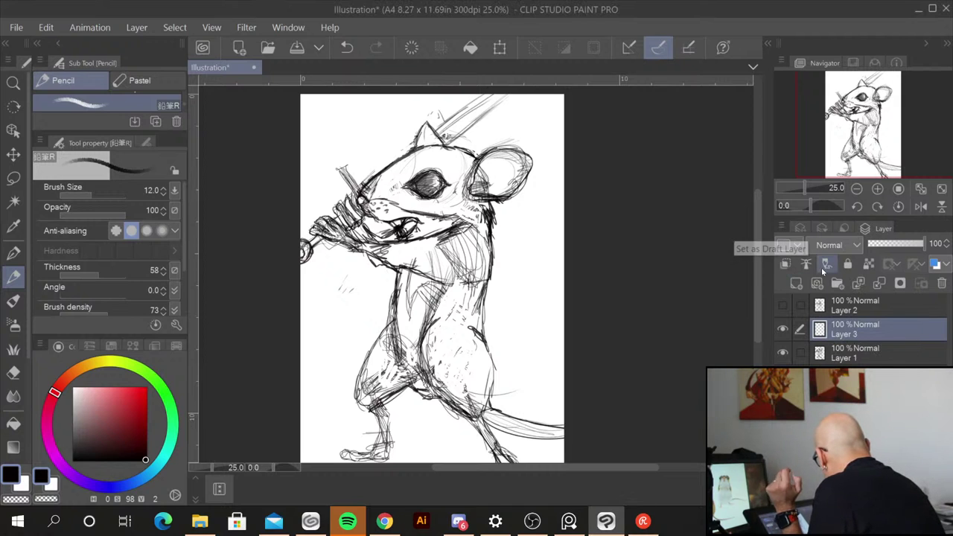
pyautogui.click(856, 352)
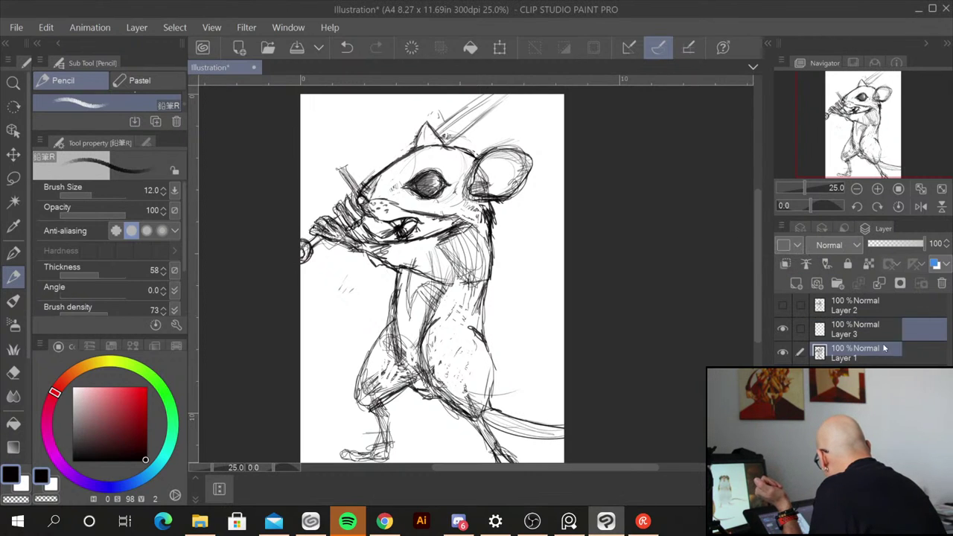
pyautogui.moveTo(923, 246); pyautogui.dragTo(893, 250)
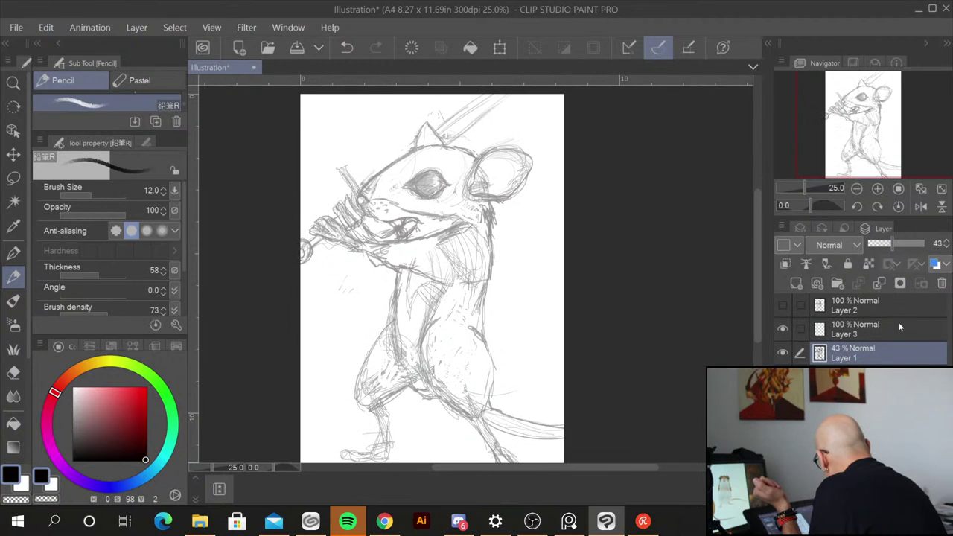
pyautogui.click(898, 326)
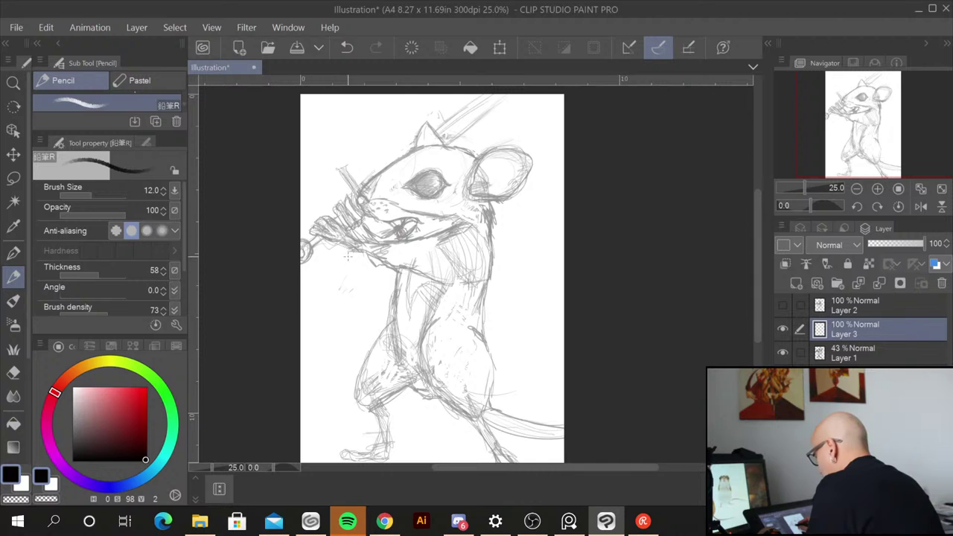
# Step: Try inking the forehead and snout ridge on the new layer with the Real G-Pen at size 10
pyautogui.press('p')
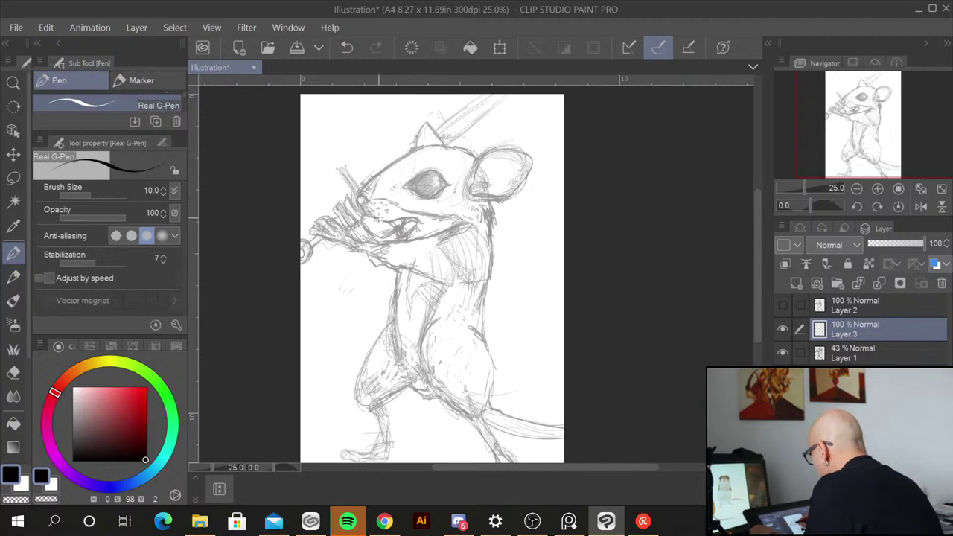
pyautogui.scroll(3, 377, 220)
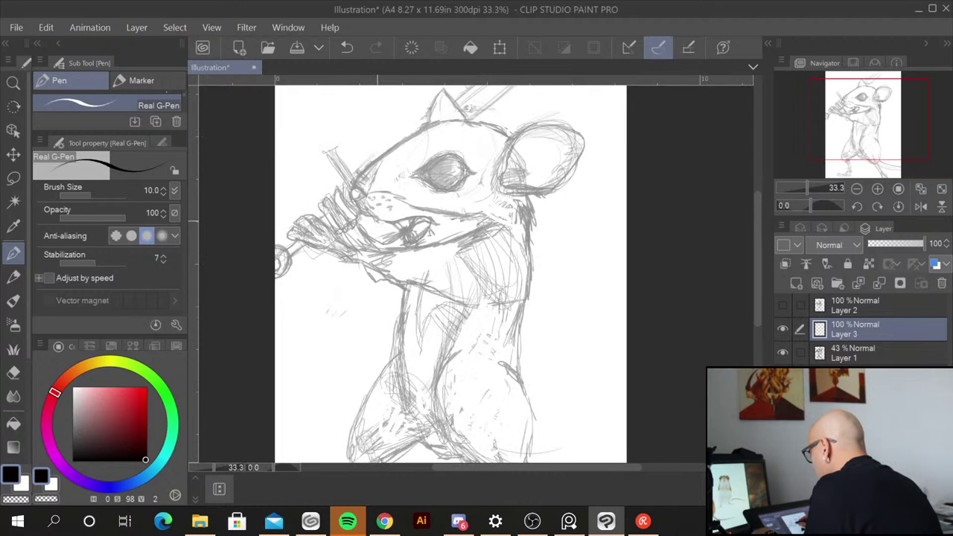
pyautogui.moveTo(511, 194)
pyautogui.mouseDown()
pyautogui.moveTo(403, 303)
pyautogui.moveTo(437, 315)
pyautogui.mouseUp()
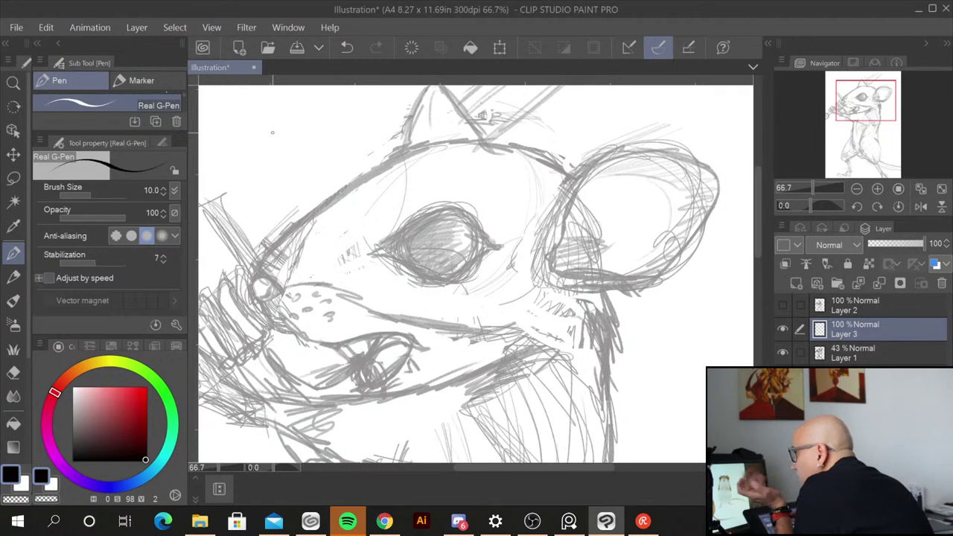
pyautogui.moveTo(268, 253)
pyautogui.mouseDown()
pyautogui.moveTo(375, 162)
pyautogui.moveTo(366, 172)
pyautogui.moveTo(428, 141)
pyautogui.mouseUp()
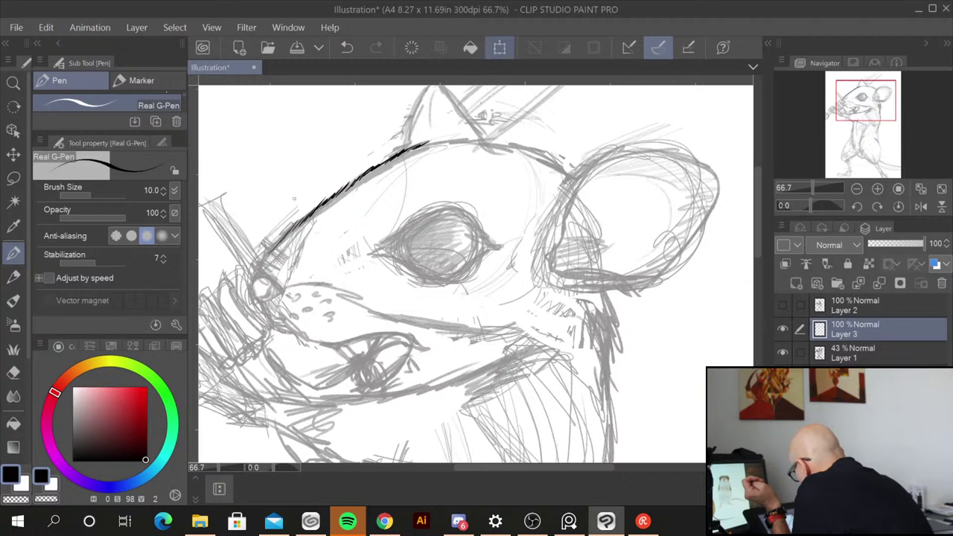
pyautogui.moveTo(281, 239); pyautogui.dragTo(255, 278)
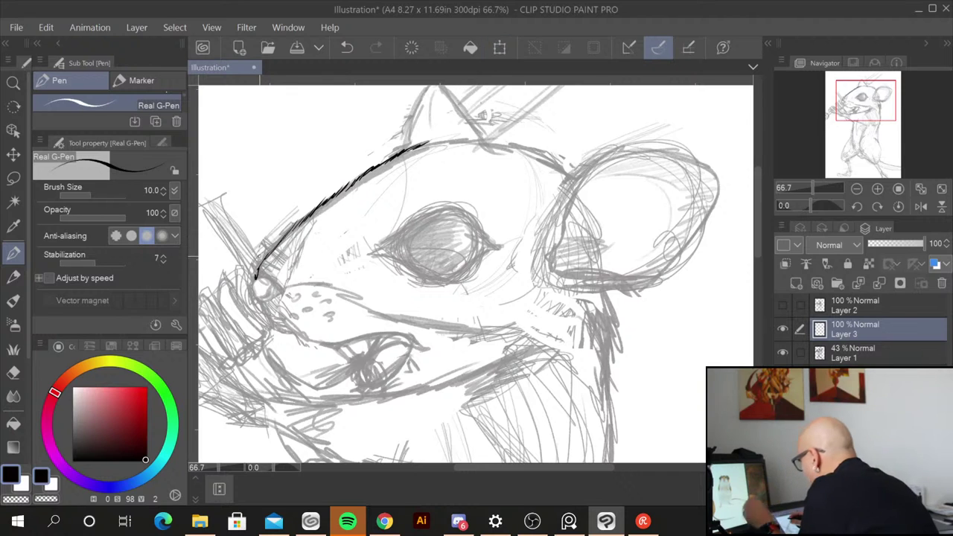
# Step: Try inking the nose, snout tip and upper lip with the Real G-Pen at size 15
pyautogui.press('[')
pyautogui.press(']')
pyautogui.press(']')
pyautogui.press(']')
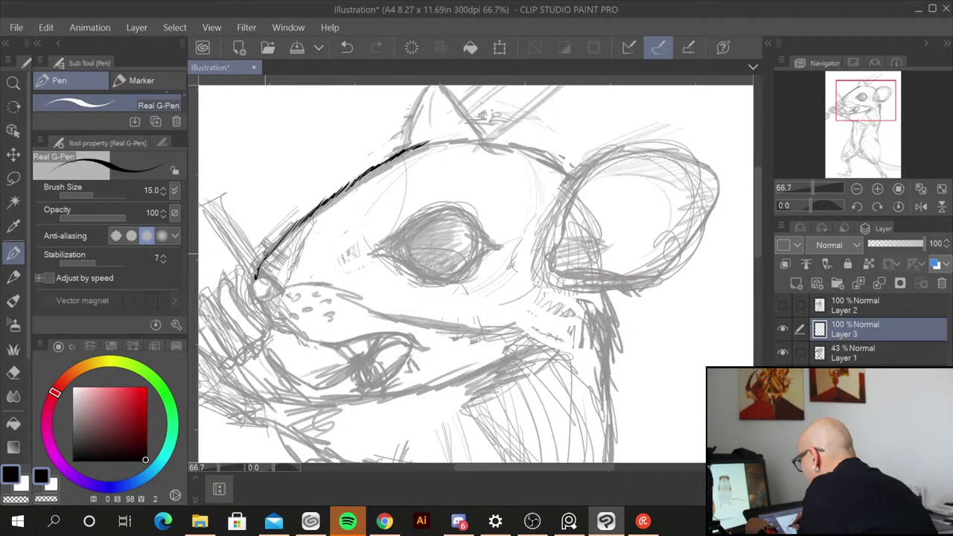
pyautogui.moveTo(268, 243)
pyautogui.mouseDown()
pyautogui.moveTo(255, 277)
pyautogui.moveTo(307, 212)
pyautogui.mouseUp()
pyautogui.moveTo(254, 281)
pyautogui.mouseDown()
pyautogui.moveTo(257, 261)
pyautogui.moveTo(257, 302)
pyautogui.moveTo(282, 292)
pyautogui.moveTo(262, 277)
pyautogui.moveTo(270, 292)
pyautogui.moveTo(262, 297)
pyautogui.moveTo(277, 301)
pyautogui.moveTo(276, 317)
pyautogui.moveTo(300, 336)
pyautogui.mouseUp()
pyautogui.moveTo(267, 308)
pyautogui.mouseDown()
pyautogui.moveTo(297, 338)
pyautogui.moveTo(413, 339)
pyautogui.mouseUp()
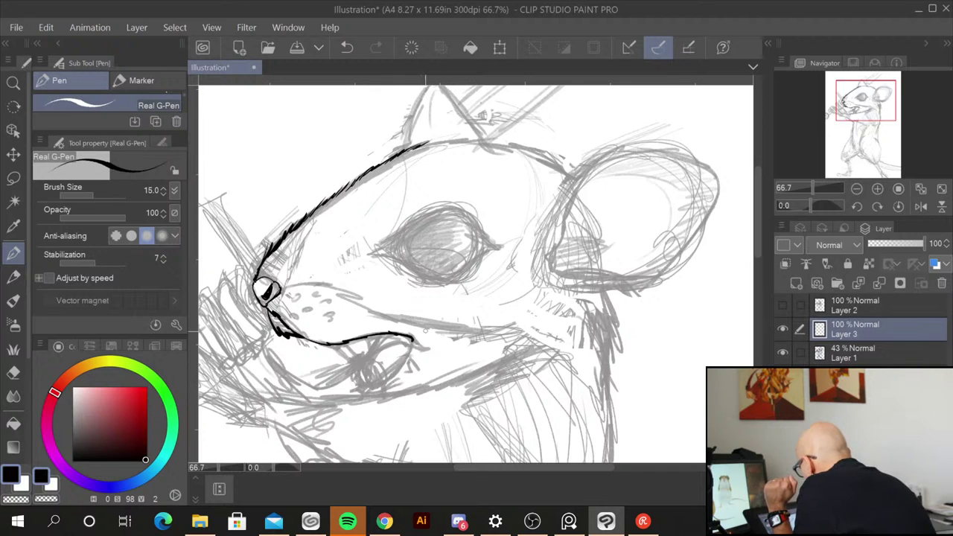
# Step: Remove the inked forehead, nose and lip lines from the new layer
pyautogui.moveTo(415, 339)
pyautogui.mouseDown()
pyautogui.moveTo(365, 324)
pyautogui.moveTo(312, 350)
pyautogui.moveTo(274, 315)
pyautogui.mouseUp()
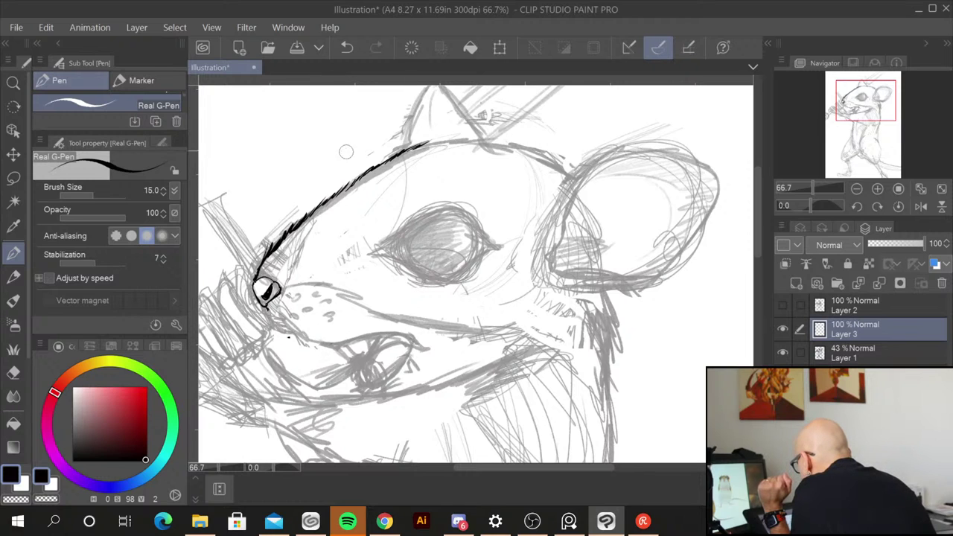
pyautogui.moveTo(346, 152); pyautogui.dragTo(433, 138)
pyautogui.moveTo(281, 228)
pyautogui.mouseDown()
pyautogui.moveTo(258, 262)
pyautogui.moveTo(262, 285)
pyautogui.moveTo(297, 262)
pyautogui.moveTo(335, 193)
pyautogui.moveTo(444, 136)
pyautogui.moveTo(362, 191)
pyautogui.moveTo(287, 315)
pyautogui.moveTo(294, 342)
pyautogui.mouseUp()
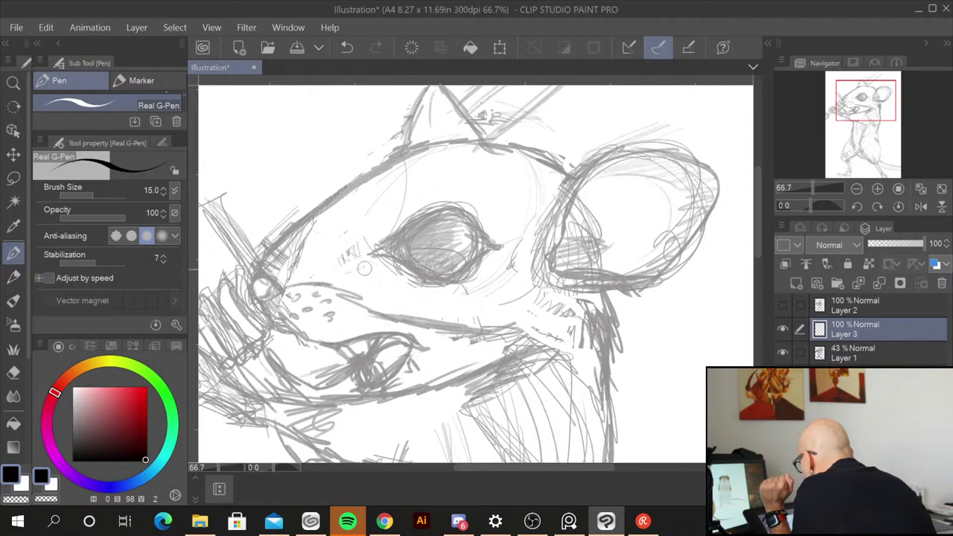
# Step: With the pencil at brush size 20, draw a narrow collar band from below the mouth to the back of the neck
pyautogui.hotkey('ctrl', '-')
pyautogui.hotkey('ctrl', '-')
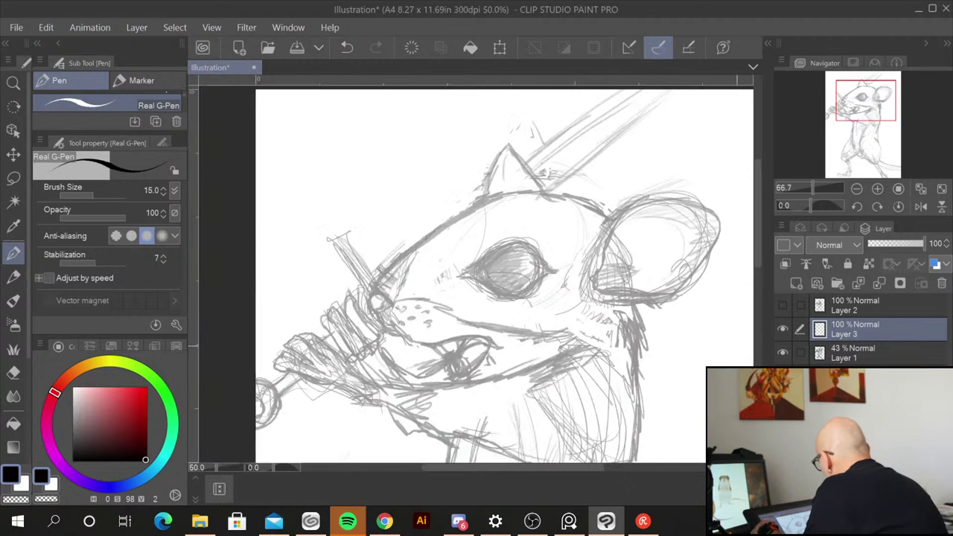
pyautogui.moveTo(760, 308)
pyautogui.mouseDown()
pyautogui.moveTo(762, 340)
pyautogui.moveTo(756, 321)
pyautogui.mouseUp()
pyautogui.moveTo(700, 351); pyautogui.dragTo(518, 363)
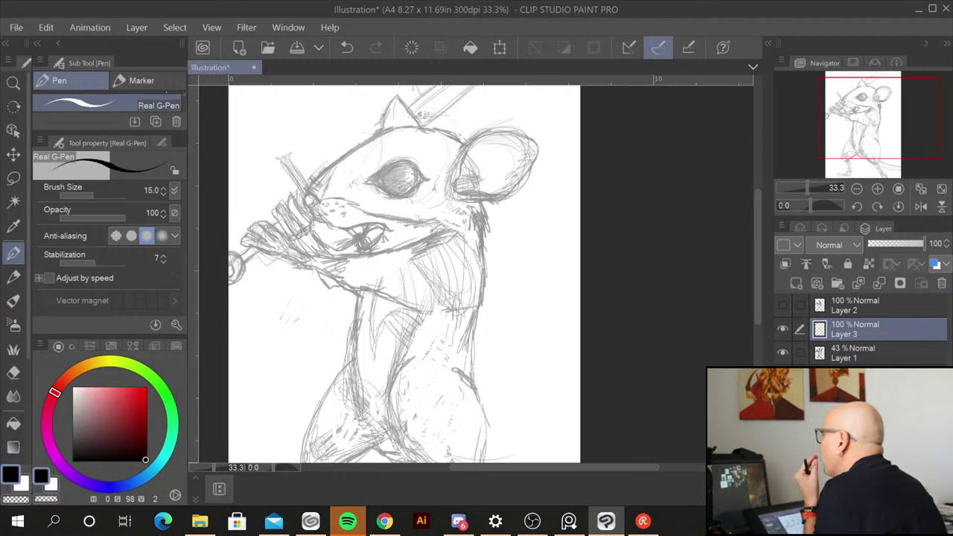
pyautogui.hotkey('alt', 'Tab')
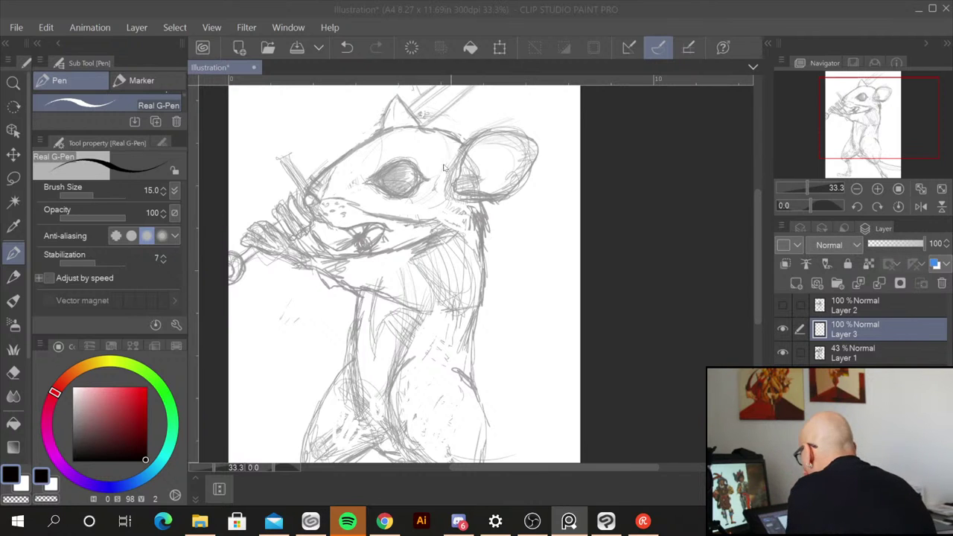
pyautogui.click(13, 276)
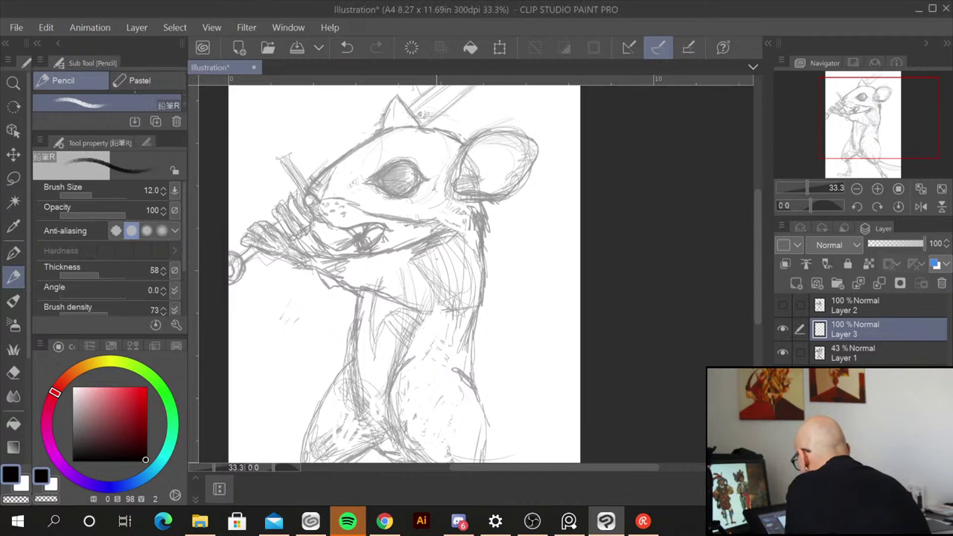
pyautogui.press('[')
pyautogui.press(']')
pyautogui.press(']')
pyautogui.press(']')
pyautogui.press(']')
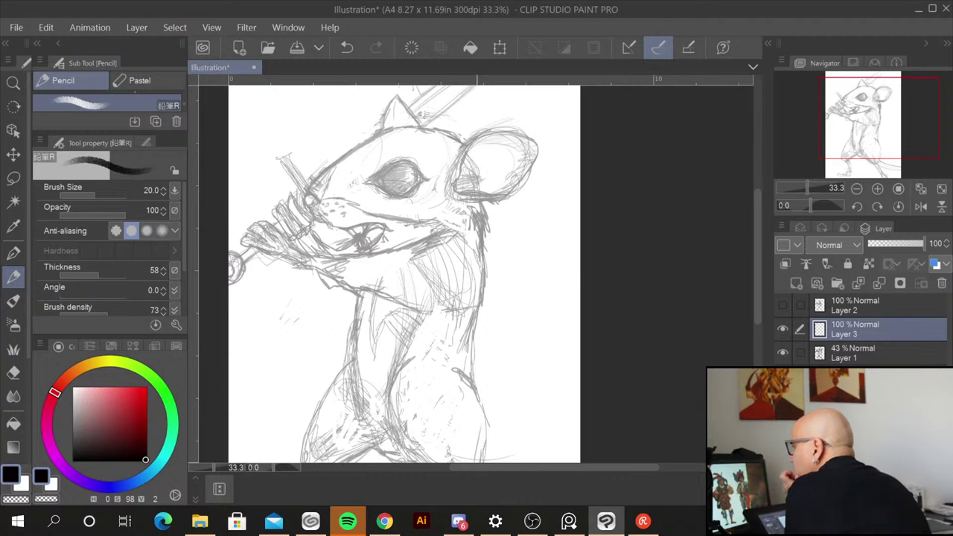
pyautogui.moveTo(389, 253)
pyautogui.mouseDown()
pyautogui.moveTo(469, 231)
pyautogui.moveTo(488, 246)
pyautogui.moveTo(362, 253)
pyautogui.mouseUp()
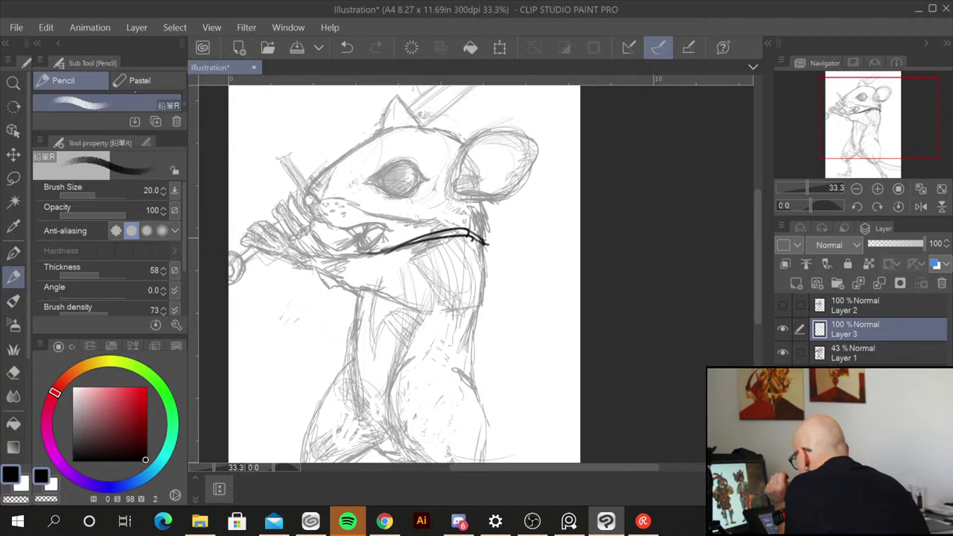
# Step: Draw curved panels hanging from the front of the collar over the shoulder, closed by a hem at the upper arm
pyautogui.moveTo(405, 243); pyautogui.dragTo(409, 317)
pyautogui.moveTo(417, 238)
pyautogui.mouseDown()
pyautogui.moveTo(430, 260)
pyautogui.moveTo(435, 312)
pyautogui.mouseUp()
pyautogui.moveTo(403, 313); pyautogui.dragTo(437, 310)
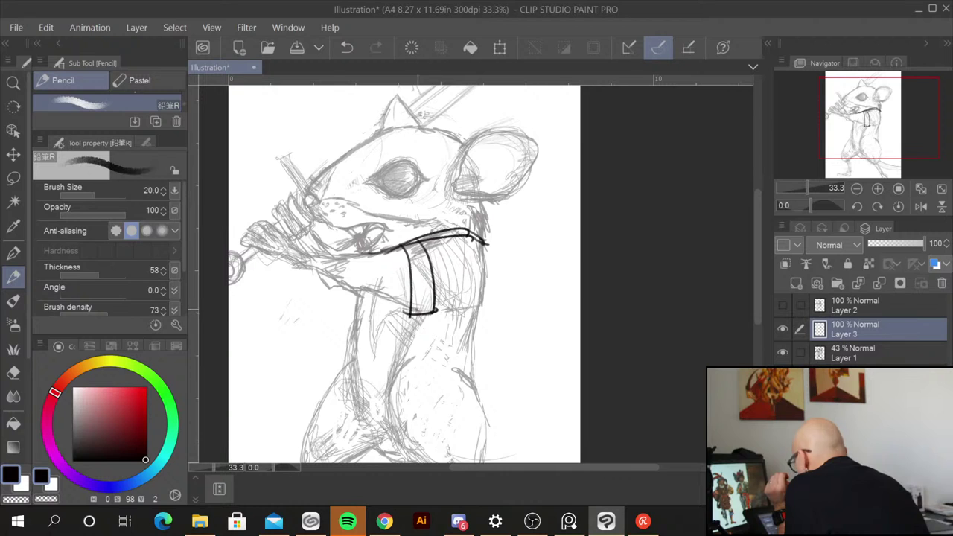
pyautogui.moveTo(386, 250)
pyautogui.mouseDown()
pyautogui.moveTo(362, 290)
pyautogui.moveTo(399, 313)
pyautogui.mouseUp()
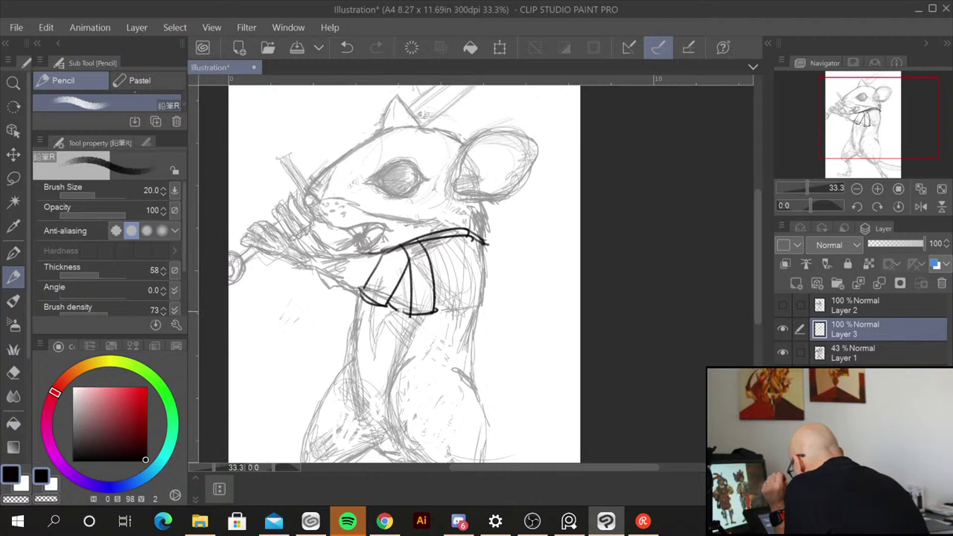
pyautogui.moveTo(380, 252)
pyautogui.mouseDown()
pyautogui.moveTo(358, 289)
pyautogui.moveTo(365, 296)
pyautogui.moveTo(343, 294)
pyautogui.mouseUp()
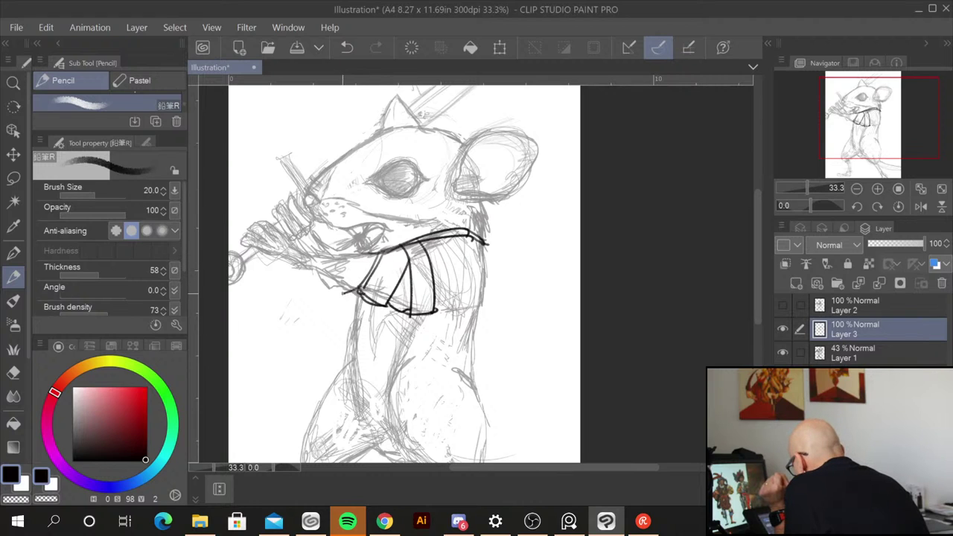
# Step: Draw a flared cuff around the forearm with a diagonal trim band filled with short hatch marks and a fold at the elbow
pyautogui.moveTo(356, 254)
pyautogui.mouseDown()
pyautogui.moveTo(305, 253)
pyautogui.moveTo(299, 296)
pyautogui.moveTo(361, 290)
pyautogui.mouseUp()
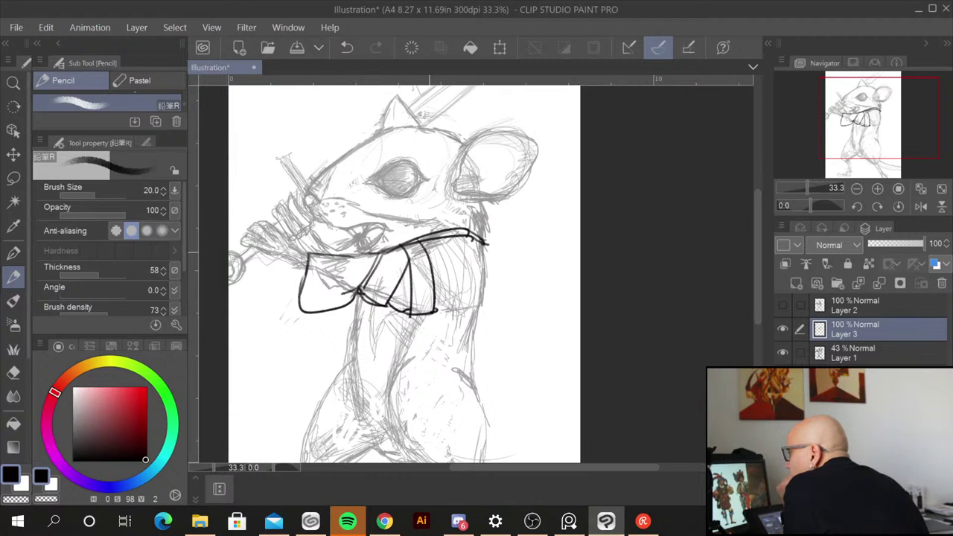
pyautogui.moveTo(330, 254); pyautogui.dragTo(297, 301)
pyautogui.moveTo(300, 300); pyautogui.dragTo(346, 257)
pyautogui.moveTo(311, 283)
pyautogui.mouseDown()
pyautogui.moveTo(304, 295)
pyautogui.moveTo(321, 281)
pyautogui.mouseUp()
pyautogui.moveTo(331, 269)
pyautogui.mouseDown()
pyautogui.moveTo(317, 281)
pyautogui.moveTo(333, 262)
pyautogui.mouseUp()
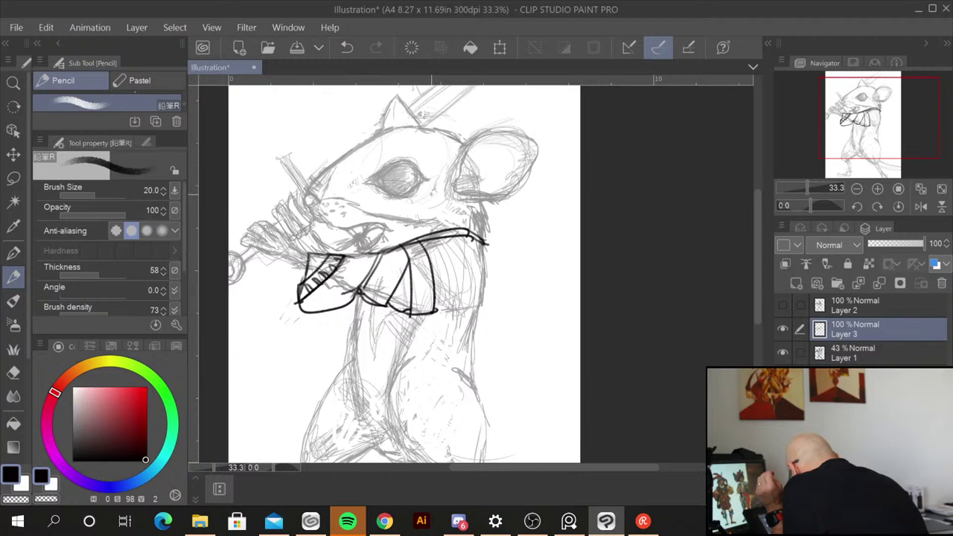
pyautogui.moveTo(354, 288); pyautogui.dragTo(326, 297)
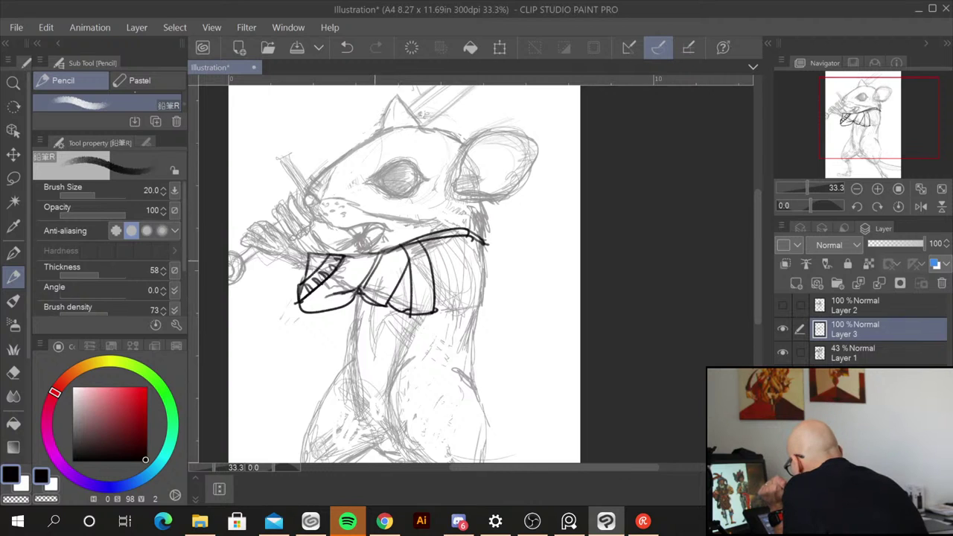
# Step: Double the seam lines between the shoulder panels and draw the garment's back edge and lower hem
pyautogui.moveTo(376, 256)
pyautogui.mouseDown()
pyautogui.moveTo(358, 293)
pyautogui.moveTo(372, 270)
pyautogui.moveTo(402, 270)
pyautogui.moveTo(379, 308)
pyautogui.mouseUp()
pyautogui.moveTo(405, 244); pyautogui.dragTo(413, 316)
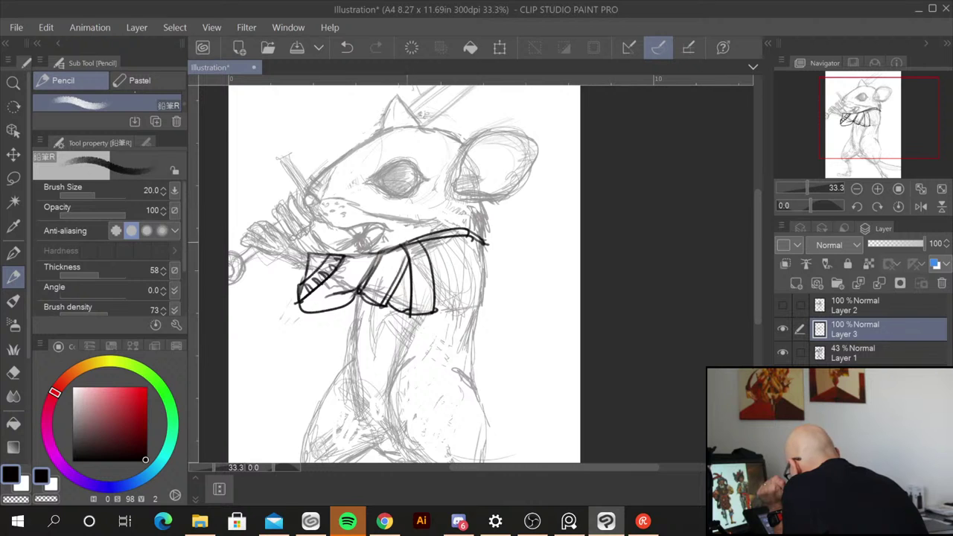
pyautogui.moveTo(406, 246); pyautogui.dragTo(412, 316)
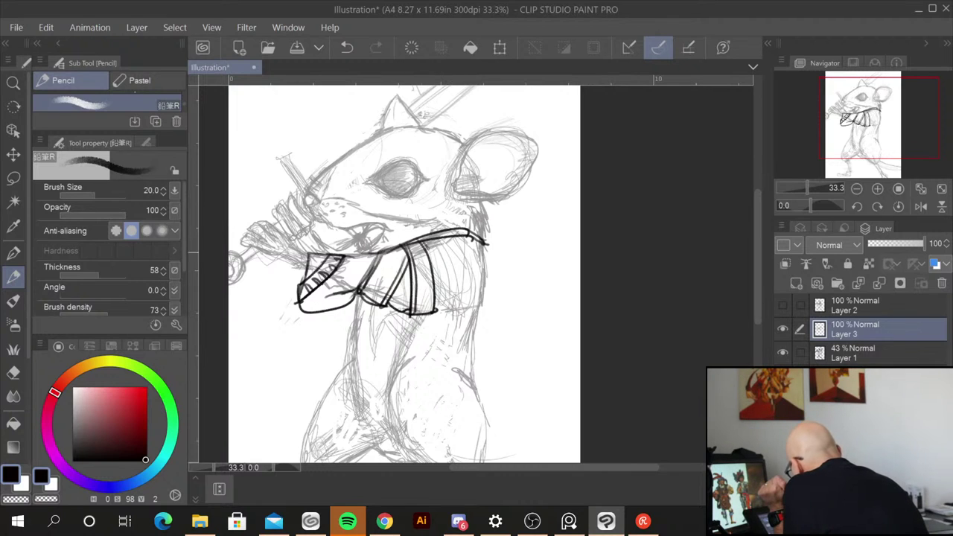
pyautogui.moveTo(429, 247); pyautogui.dragTo(438, 316)
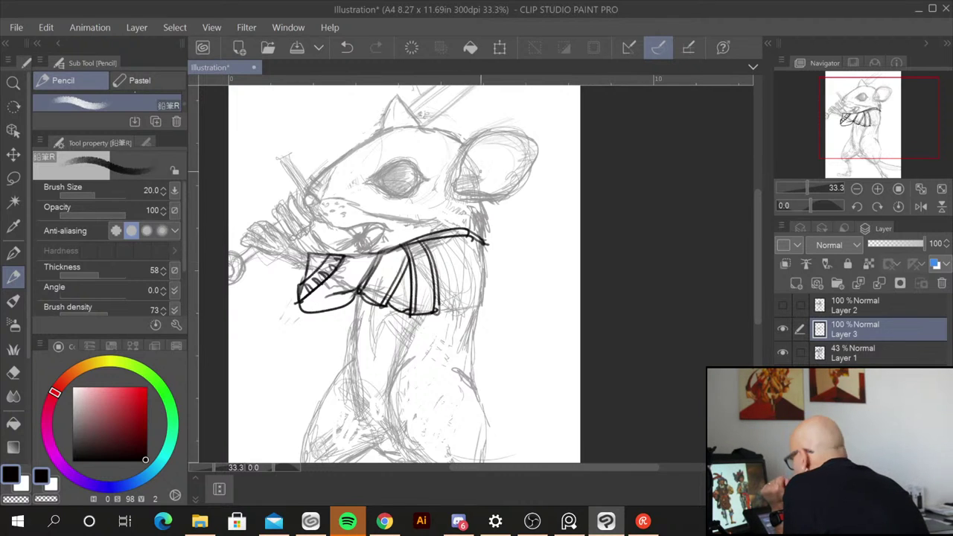
pyautogui.moveTo(486, 243)
pyautogui.mouseDown()
pyautogui.moveTo(491, 304)
pyautogui.moveTo(482, 309)
pyautogui.mouseUp()
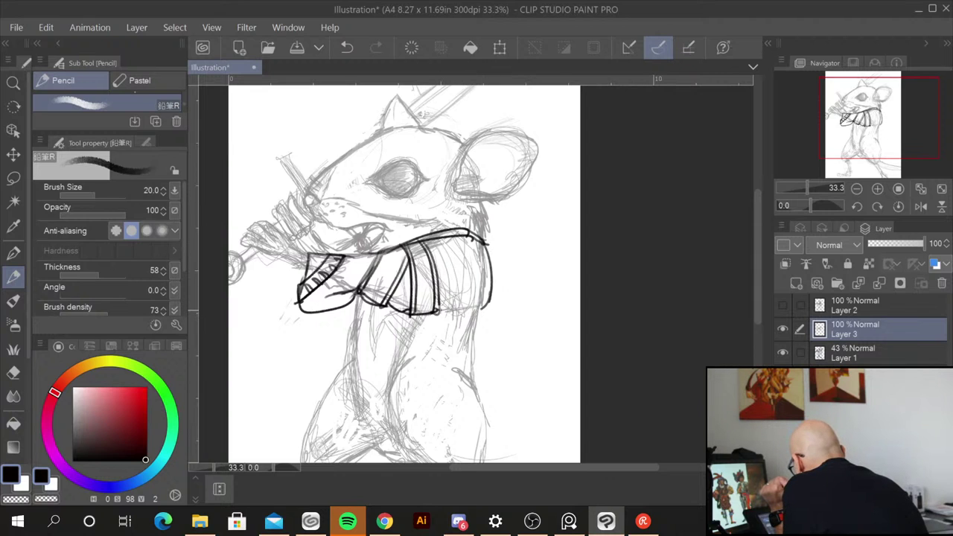
pyautogui.moveTo(441, 313)
pyautogui.mouseDown()
pyautogui.moveTo(488, 295)
pyautogui.moveTo(469, 305)
pyautogui.mouseUp()
# Step: Draw a chest panel below the shoulder garment with a double curved edge, and fill it with vertical stripes
pyautogui.moveTo(491, 276)
pyautogui.mouseDown()
pyautogui.moveTo(455, 310)
pyautogui.moveTo(484, 315)
pyautogui.moveTo(488, 296)
pyautogui.moveTo(351, 377)
pyautogui.mouseUp()
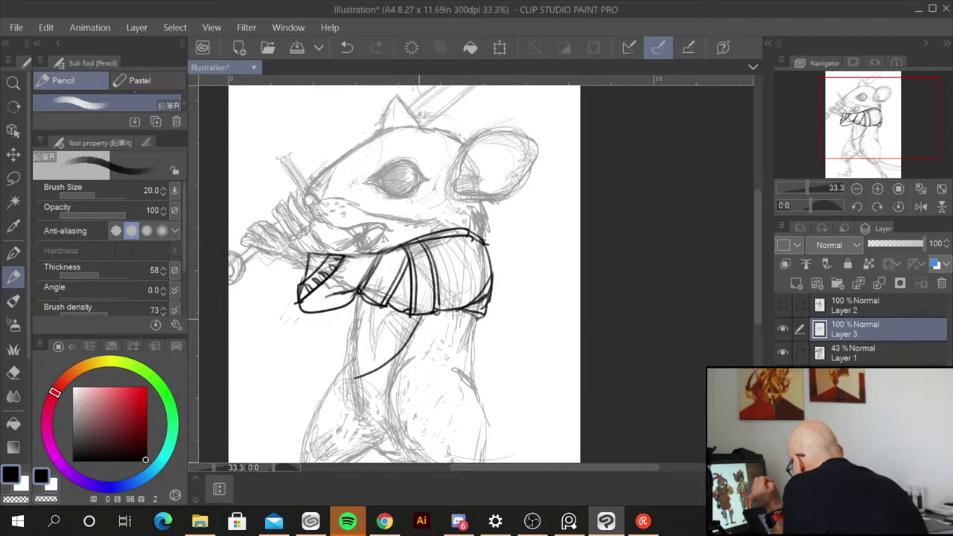
pyautogui.moveTo(417, 320)
pyautogui.mouseDown()
pyautogui.moveTo(348, 378)
pyautogui.moveTo(362, 380)
pyautogui.mouseUp()
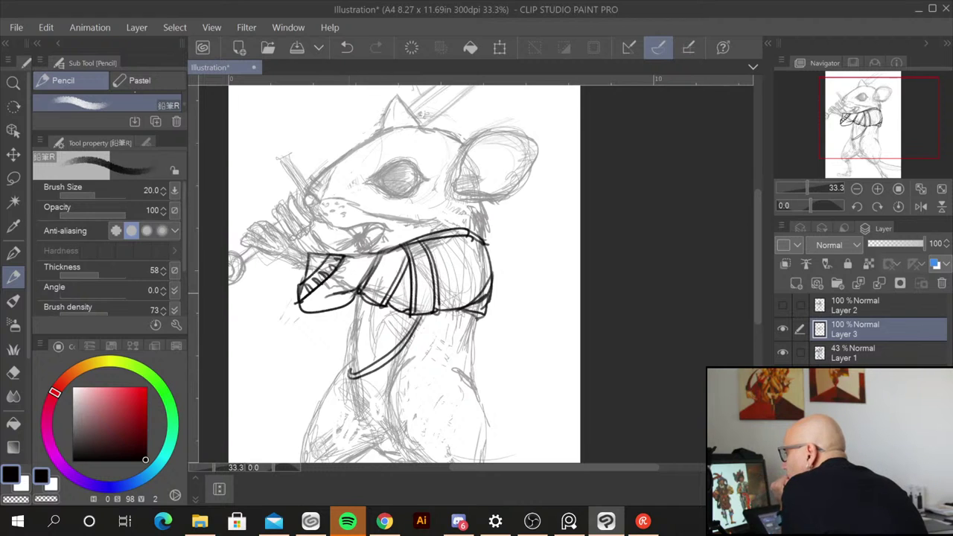
pyautogui.moveTo(356, 296)
pyautogui.mouseDown()
pyautogui.moveTo(348, 372)
pyautogui.moveTo(368, 366)
pyautogui.mouseUp()
pyautogui.moveTo(393, 302); pyautogui.dragTo(380, 353)
pyautogui.moveTo(401, 311)
pyautogui.mouseDown()
pyautogui.moveTo(382, 357)
pyautogui.moveTo(407, 332)
pyautogui.mouseUp()
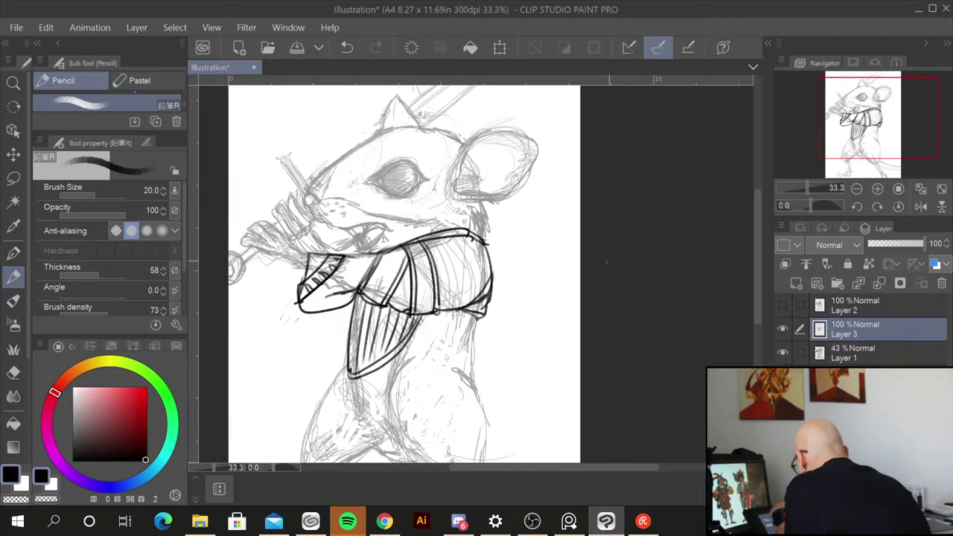
# Step: Draw a rounded pouch between the thighs with an oval detail, cross bands and a striped lower end
pyautogui.moveTo(584, 364); pyautogui.dragTo(606, 247)
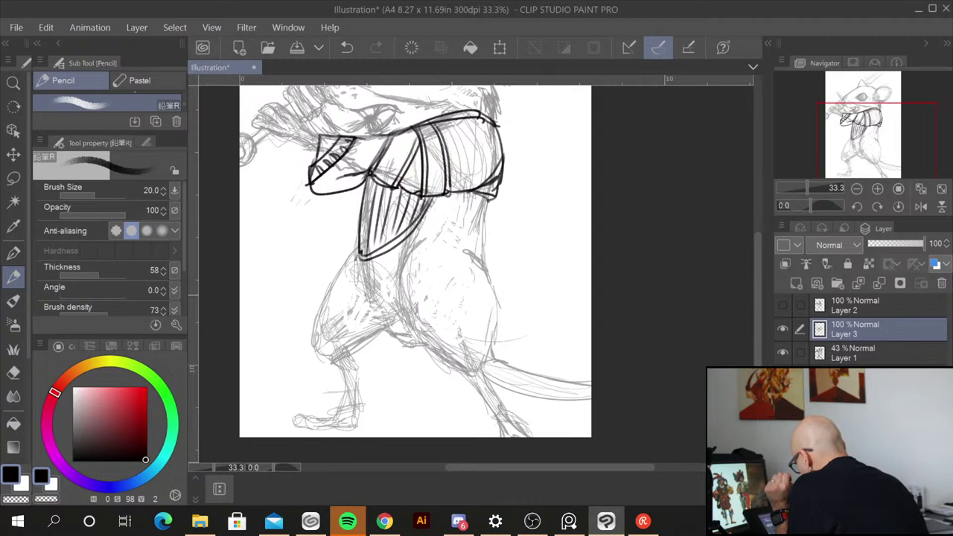
pyautogui.moveTo(368, 276)
pyautogui.mouseDown()
pyautogui.moveTo(363, 296)
pyautogui.moveTo(402, 295)
pyautogui.moveTo(365, 313)
pyautogui.moveTo(410, 350)
pyautogui.moveTo(420, 336)
pyautogui.mouseUp()
pyautogui.moveTo(402, 294); pyautogui.dragTo(420, 336)
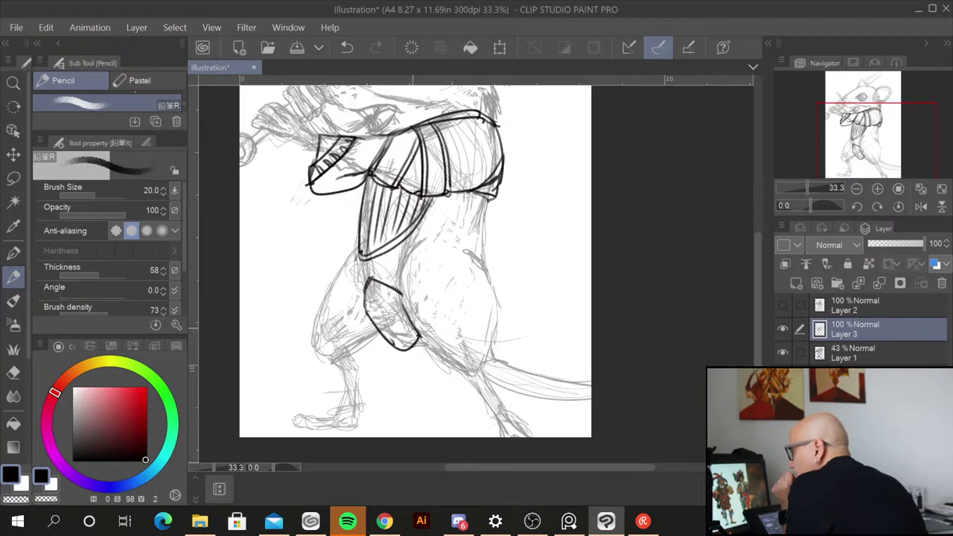
pyautogui.moveTo(393, 301)
pyautogui.mouseDown()
pyautogui.moveTo(383, 304)
pyautogui.moveTo(397, 316)
pyautogui.moveTo(386, 300)
pyautogui.moveTo(364, 317)
pyautogui.mouseUp()
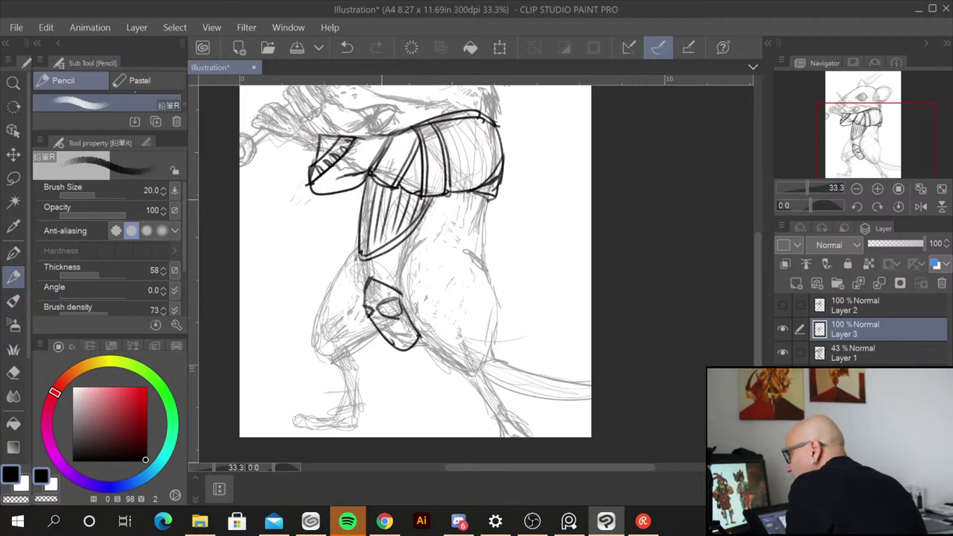
pyautogui.moveTo(372, 280)
pyautogui.mouseDown()
pyautogui.moveTo(370, 299)
pyautogui.moveTo(400, 350)
pyautogui.moveTo(408, 348)
pyautogui.moveTo(402, 295)
pyautogui.moveTo(402, 303)
pyautogui.moveTo(371, 303)
pyautogui.moveTo(371, 316)
pyautogui.moveTo(406, 311)
pyautogui.moveTo(410, 327)
pyautogui.mouseUp()
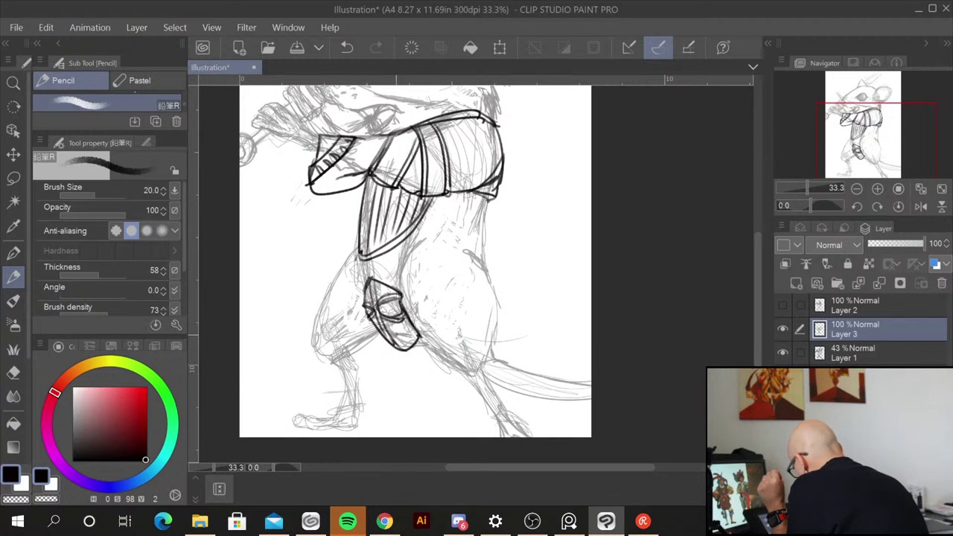
pyautogui.moveTo(384, 333)
pyautogui.mouseDown()
pyautogui.moveTo(417, 335)
pyautogui.moveTo(397, 345)
pyautogui.moveTo(395, 337)
pyautogui.moveTo(410, 335)
pyautogui.moveTo(405, 348)
pyautogui.mouseUp()
pyautogui.moveTo(404, 337); pyautogui.dragTo(413, 346)
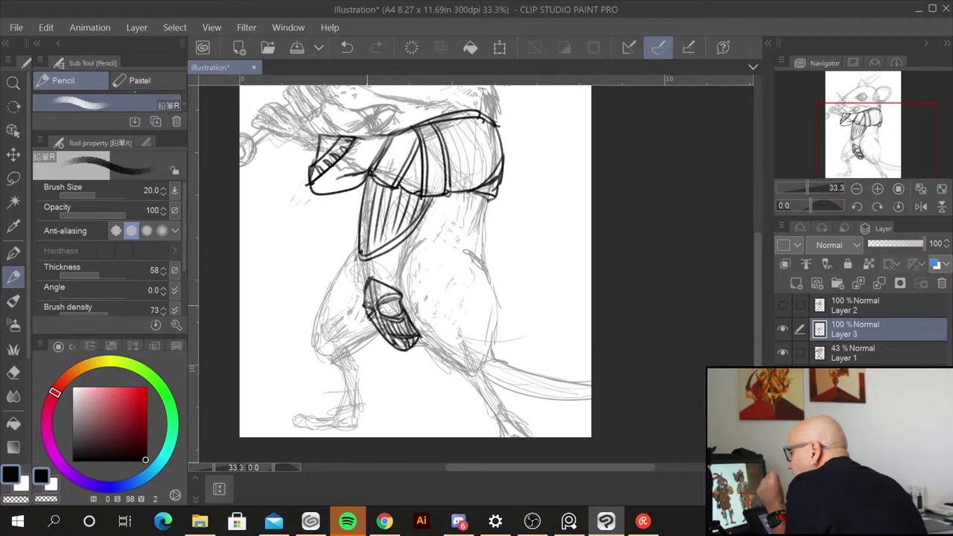
# Step: Draw a narrow double-line band curving from the front of the waist across the hip, with an arched line above it
pyautogui.moveTo(352, 253)
pyautogui.mouseDown()
pyautogui.moveTo(506, 293)
pyautogui.moveTo(463, 301)
pyautogui.moveTo(500, 297)
pyautogui.mouseUp()
pyautogui.moveTo(352, 254); pyautogui.dragTo(347, 262)
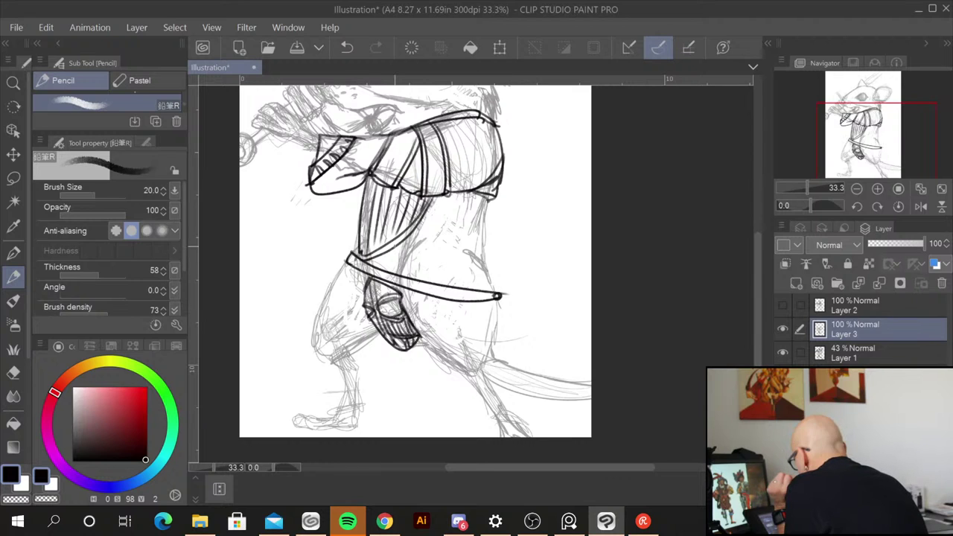
pyautogui.moveTo(379, 259); pyautogui.dragTo(488, 271)
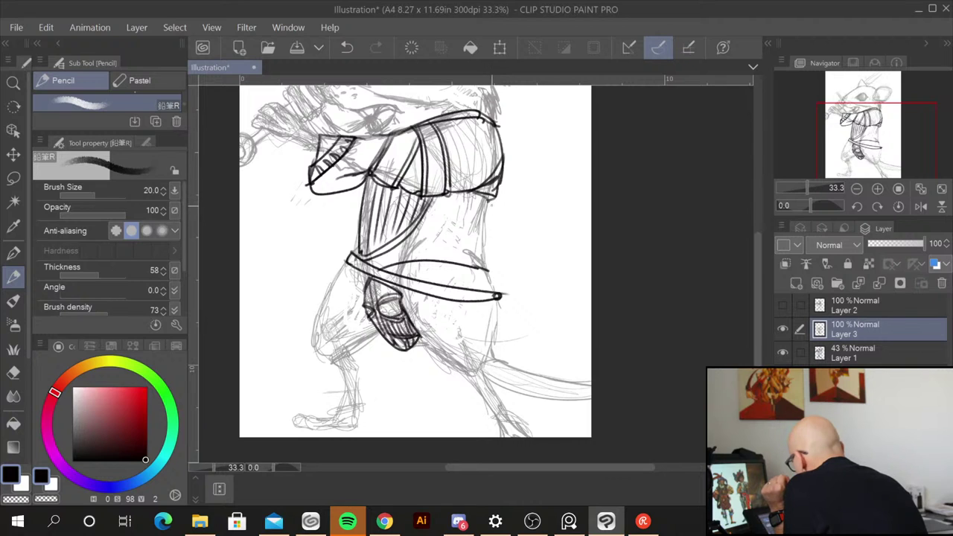
# Step: Draw a doubled arched hem across the lower torso and a double back edge running down from the shoulder garment
pyautogui.moveTo(409, 233)
pyautogui.mouseDown()
pyautogui.moveTo(480, 226)
pyautogui.moveTo(488, 235)
pyautogui.mouseUp()
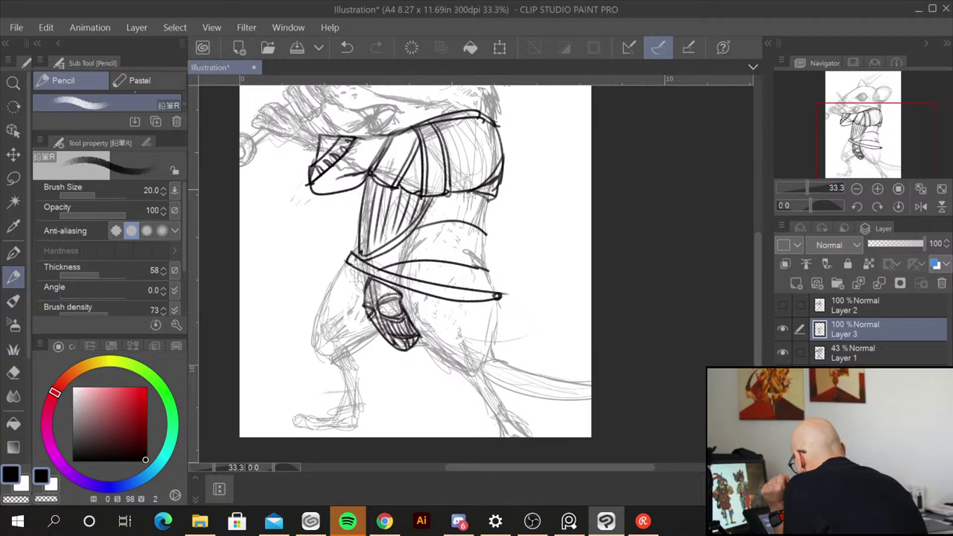
pyautogui.moveTo(488, 199); pyautogui.dragTo(489, 238)
pyautogui.moveTo(405, 237); pyautogui.dragTo(489, 237)
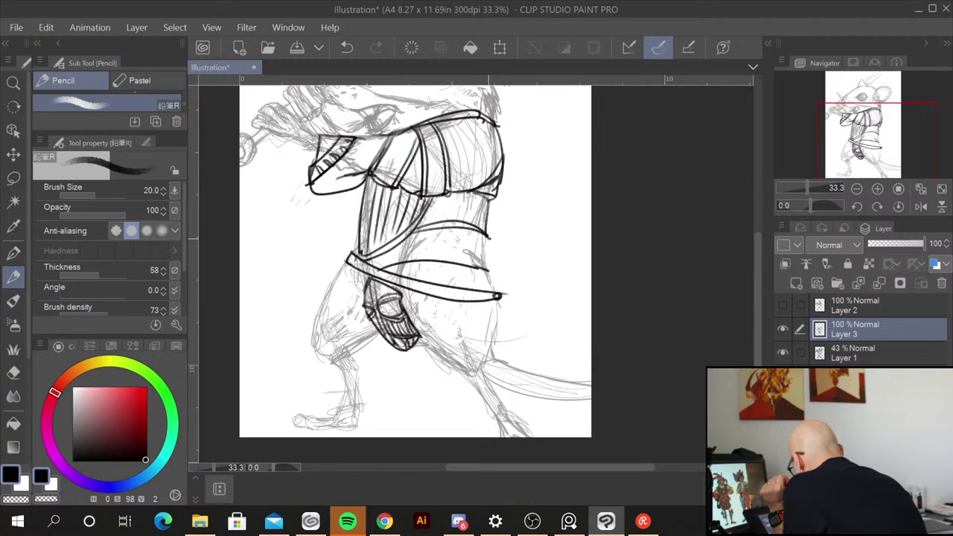
pyautogui.moveTo(493, 198); pyautogui.dragTo(488, 237)
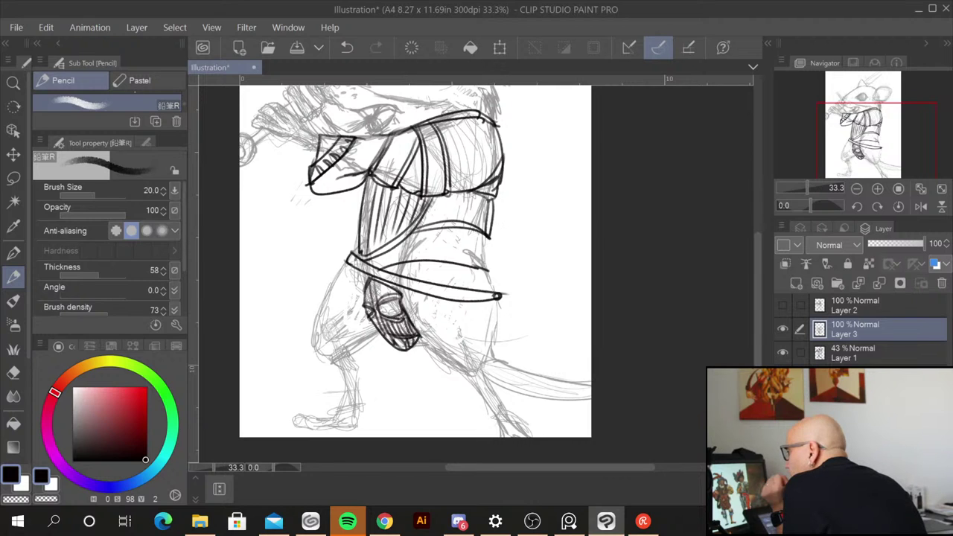
# Step: Draw the overlapping folds of a waist sash between the torso hem and the hip band
pyautogui.moveTo(390, 251)
pyautogui.mouseDown()
pyautogui.moveTo(451, 239)
pyautogui.moveTo(357, 253)
pyautogui.moveTo(442, 251)
pyautogui.moveTo(450, 241)
pyautogui.moveTo(490, 237)
pyautogui.moveTo(465, 247)
pyautogui.moveTo(469, 253)
pyautogui.moveTo(440, 250)
pyautogui.moveTo(486, 264)
pyautogui.mouseUp()
pyautogui.moveTo(488, 252); pyautogui.dragTo(483, 269)
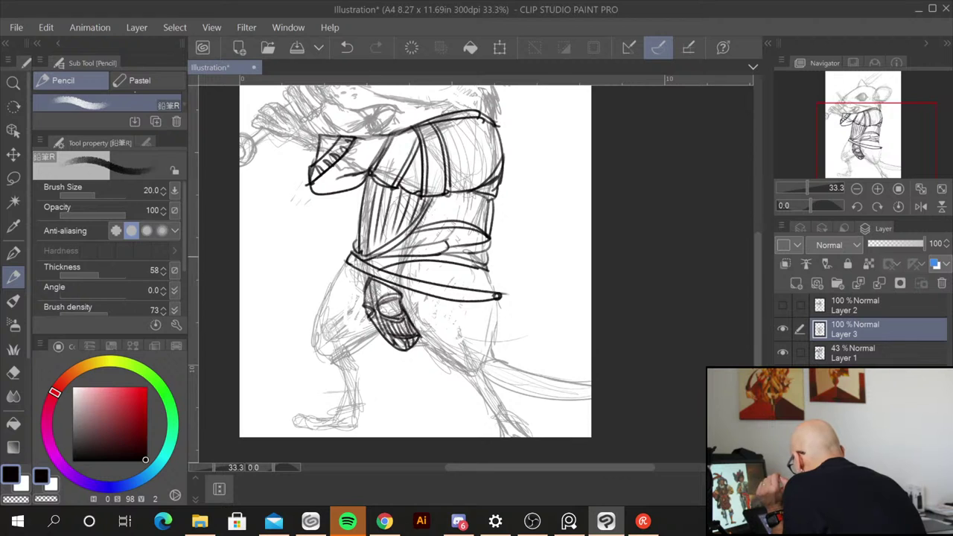
pyautogui.moveTo(382, 257)
pyautogui.mouseDown()
pyautogui.moveTo(446, 255)
pyautogui.moveTo(451, 263)
pyautogui.mouseUp()
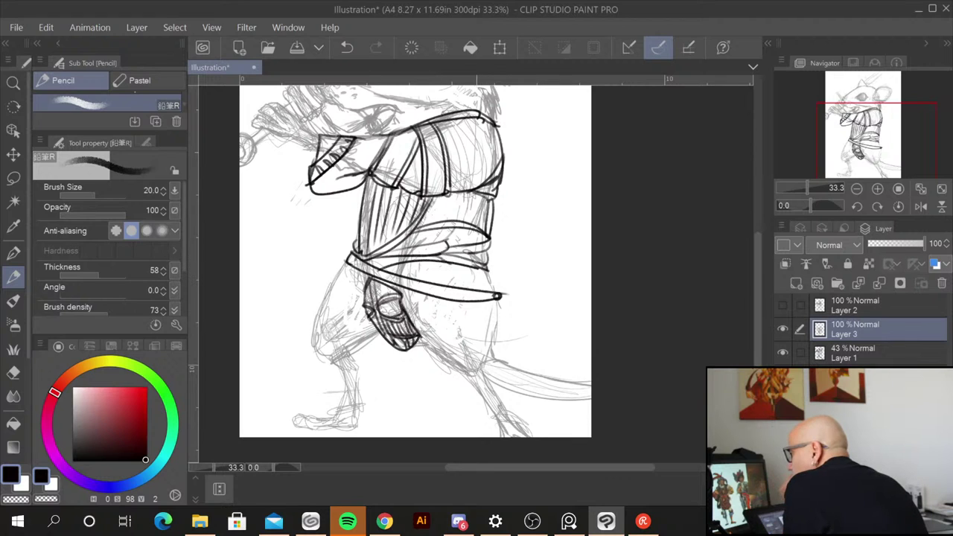
# Step: Draw a sword hilt with curled crossguard and round pommel at the hip band's rear end, and strap the pouch to the band
pyautogui.moveTo(487, 268)
pyautogui.mouseDown()
pyautogui.moveTo(497, 295)
pyautogui.moveTo(507, 259)
pyautogui.moveTo(516, 277)
pyautogui.moveTo(511, 311)
pyautogui.moveTo(494, 327)
pyautogui.moveTo(511, 329)
pyautogui.moveTo(506, 305)
pyautogui.moveTo(529, 281)
pyautogui.mouseUp()
pyautogui.moveTo(506, 296); pyautogui.dragTo(542, 295)
pyautogui.moveTo(509, 290)
pyautogui.mouseDown()
pyautogui.moveTo(533, 277)
pyautogui.moveTo(543, 295)
pyautogui.moveTo(536, 301)
pyautogui.moveTo(556, 283)
pyautogui.moveTo(553, 302)
pyautogui.moveTo(533, 295)
pyautogui.moveTo(532, 282)
pyautogui.moveTo(503, 314)
pyautogui.mouseUp()
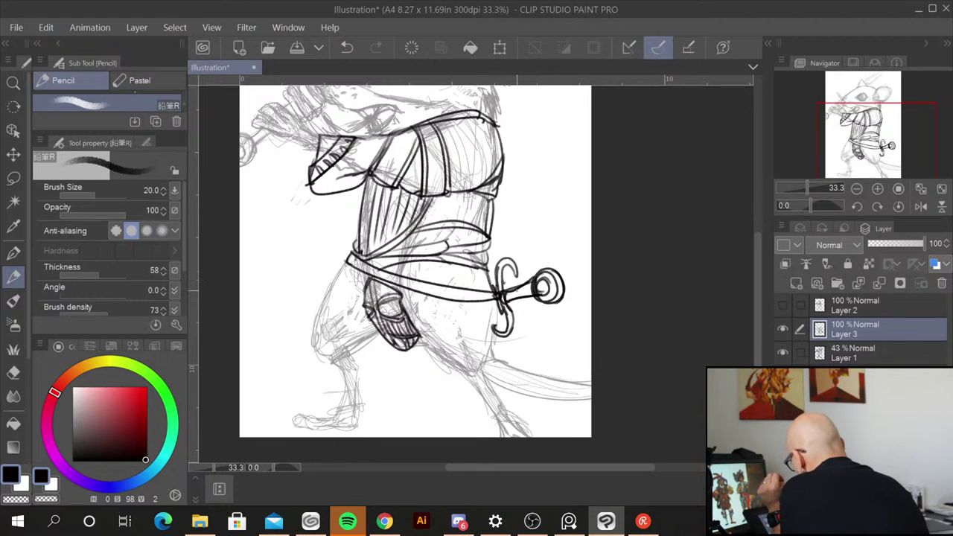
pyautogui.moveTo(365, 262); pyautogui.dragTo(372, 282)
pyautogui.moveTo(375, 259)
pyautogui.mouseDown()
pyautogui.moveTo(365, 285)
pyautogui.moveTo(393, 293)
pyautogui.moveTo(370, 287)
pyautogui.mouseUp()
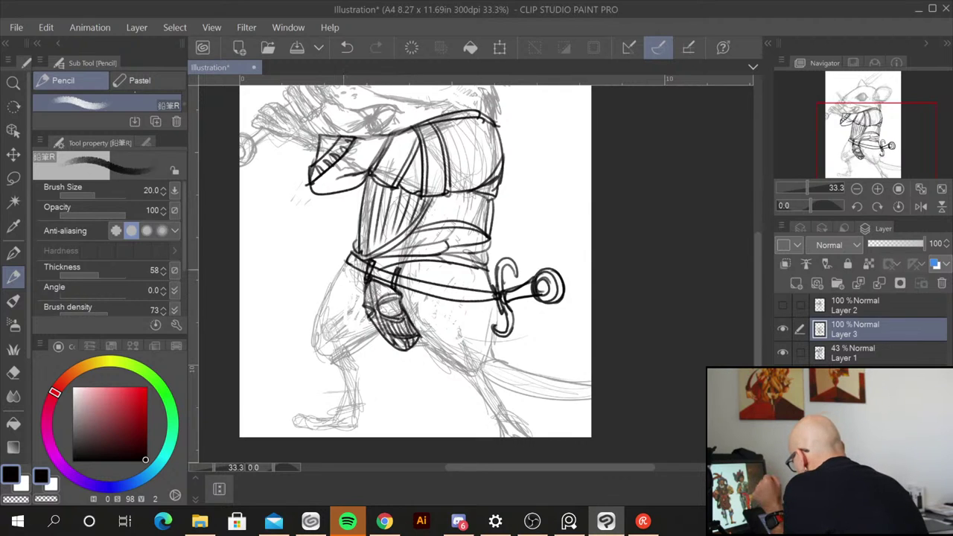
# Step: Outline the front leg's breeches with a flared upper section, a striped band and a puffed lower section ending in a cuff
pyautogui.moveTo(347, 259); pyautogui.dragTo(322, 302)
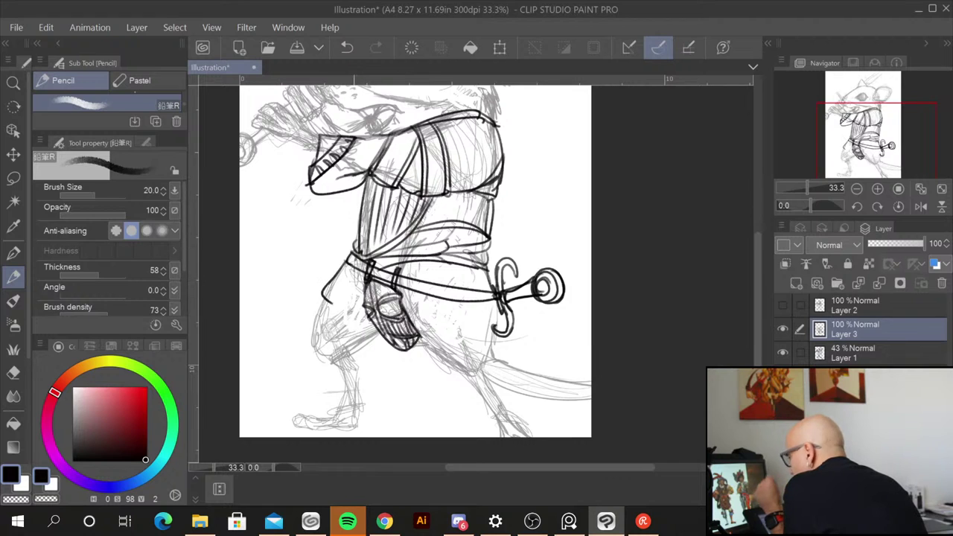
pyautogui.moveTo(343, 267)
pyautogui.mouseDown()
pyautogui.moveTo(369, 305)
pyautogui.moveTo(321, 303)
pyautogui.moveTo(379, 329)
pyautogui.mouseUp()
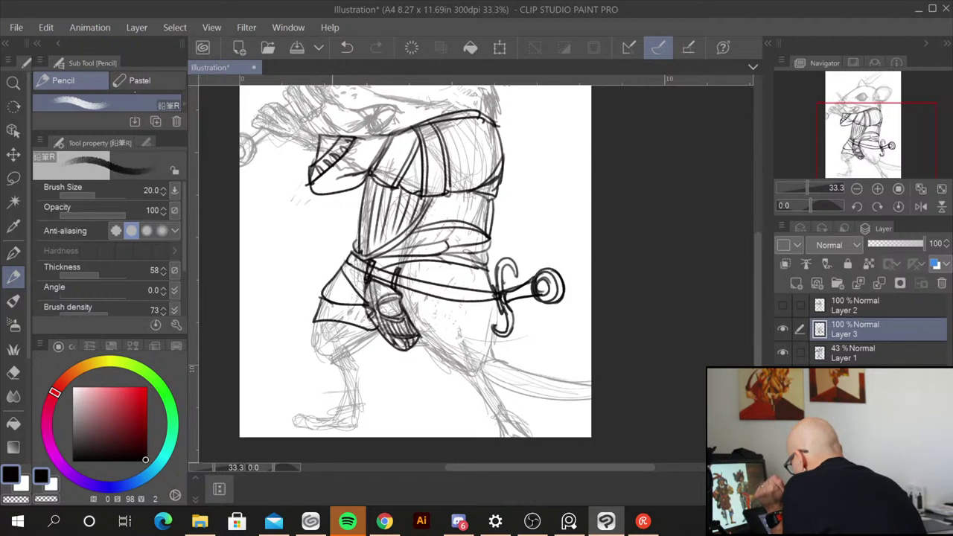
pyautogui.moveTo(314, 320)
pyautogui.mouseDown()
pyautogui.moveTo(309, 340)
pyautogui.moveTo(336, 362)
pyautogui.moveTo(363, 354)
pyautogui.moveTo(355, 362)
pyautogui.moveTo(379, 329)
pyautogui.moveTo(336, 360)
pyautogui.moveTo(336, 332)
pyautogui.moveTo(335, 343)
pyautogui.moveTo(364, 315)
pyautogui.moveTo(374, 329)
pyautogui.mouseUp()
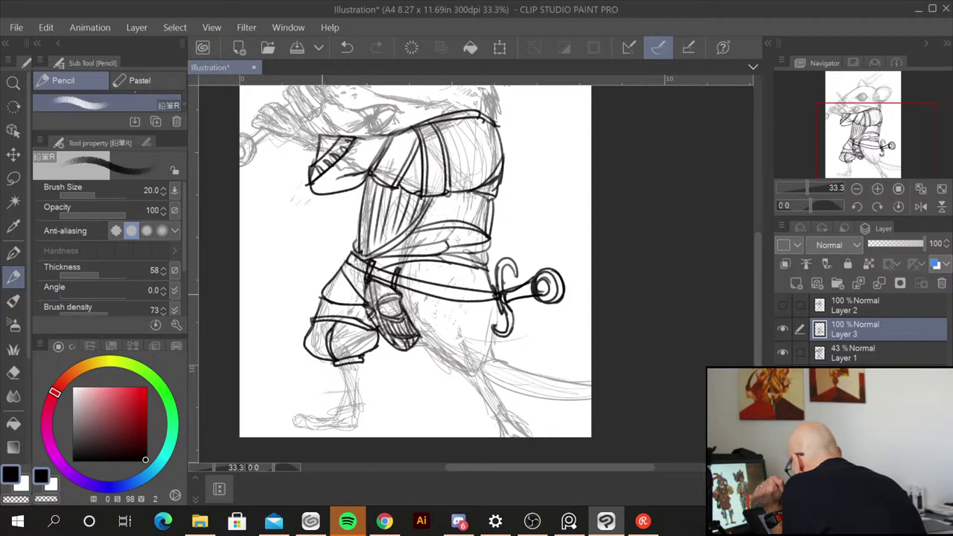
pyautogui.moveTo(317, 292); pyautogui.dragTo(370, 311)
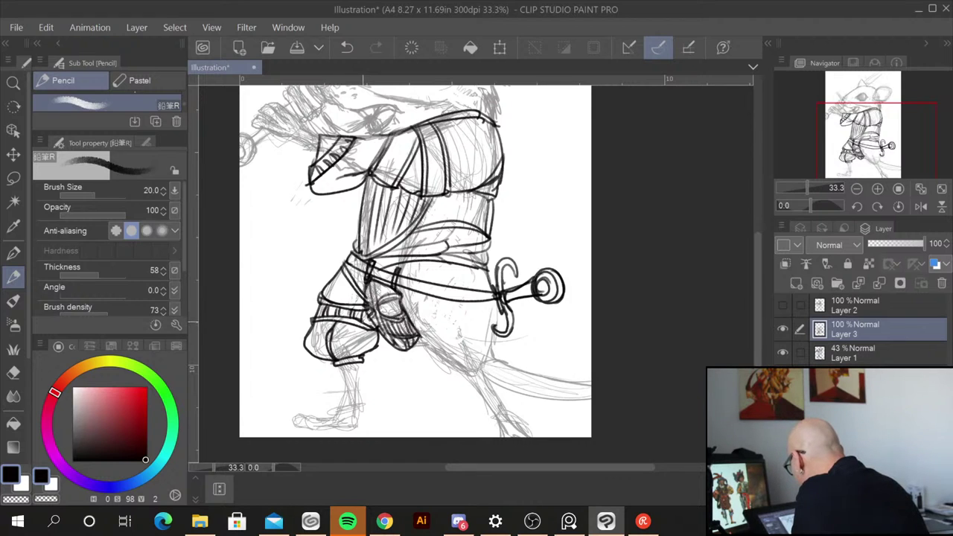
# Step: Add curved fold lines to the upper and puffed sections of the front leg's breeches
pyautogui.moveTo(339, 281); pyautogui.dragTo(355, 299)
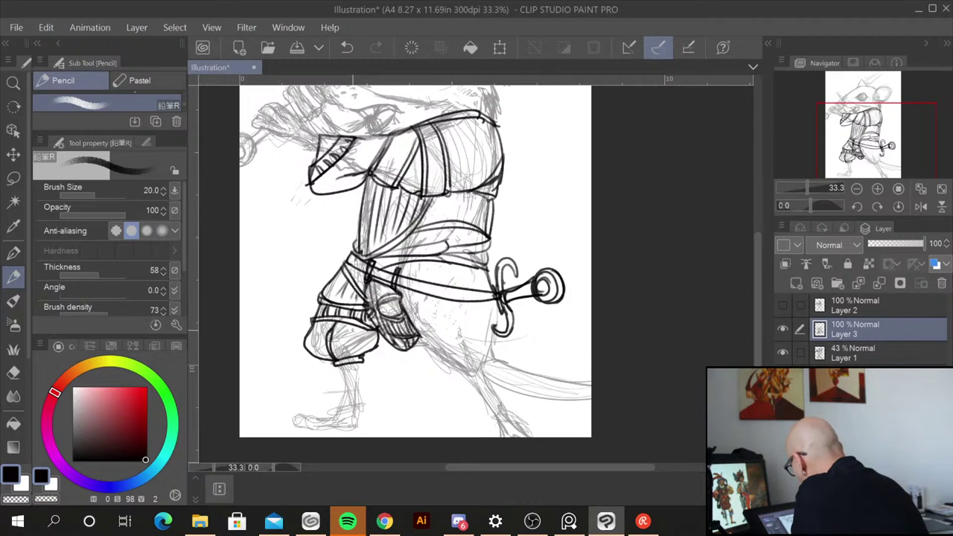
pyautogui.moveTo(354, 327)
pyautogui.mouseDown()
pyautogui.moveTo(347, 355)
pyautogui.moveTo(352, 346)
pyautogui.moveTo(356, 359)
pyautogui.mouseUp()
pyautogui.moveTo(373, 331); pyautogui.dragTo(362, 357)
pyautogui.moveTo(374, 330); pyautogui.dragTo(371, 353)
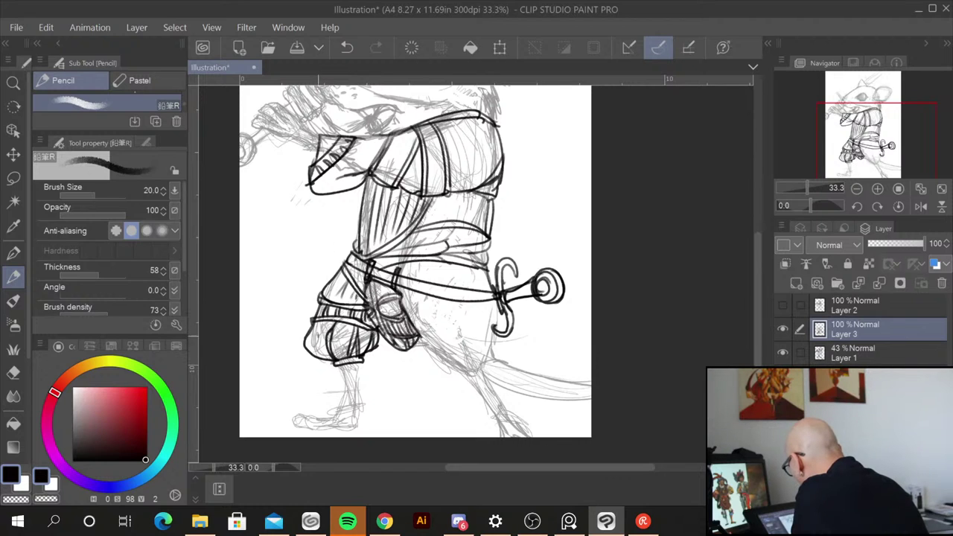
pyautogui.moveTo(329, 320); pyautogui.dragTo(319, 357)
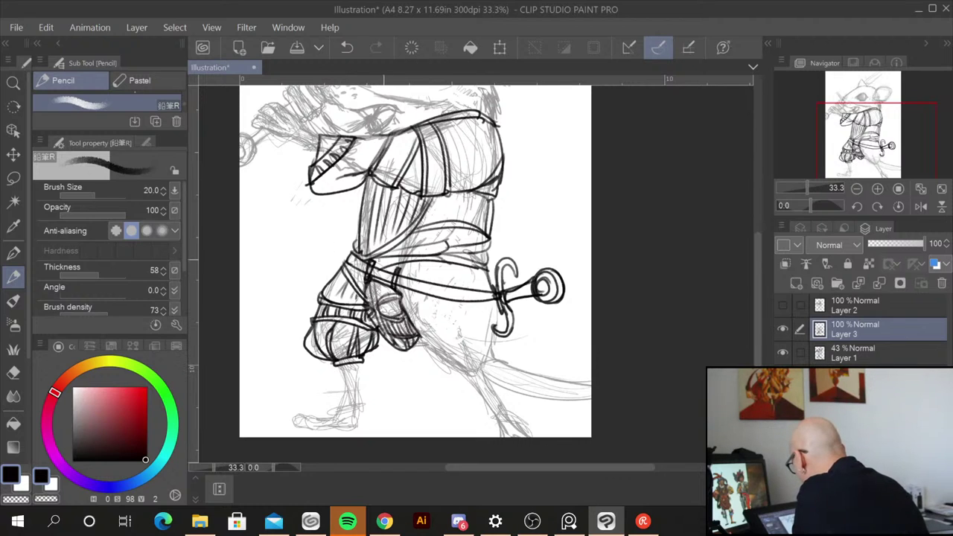
# Step: Outline the front shin and foot below the breeches cuff, with wrap lines at the ankle
pyautogui.moveTo(344, 365)
pyautogui.mouseDown()
pyautogui.moveTo(333, 427)
pyautogui.moveTo(359, 422)
pyautogui.moveTo(352, 416)
pyautogui.mouseUp()
pyautogui.moveTo(354, 412)
pyautogui.mouseDown()
pyautogui.moveTo(353, 423)
pyautogui.moveTo(313, 420)
pyautogui.moveTo(320, 432)
pyautogui.moveTo(298, 420)
pyautogui.moveTo(294, 430)
pyautogui.moveTo(357, 420)
pyautogui.moveTo(350, 380)
pyautogui.moveTo(351, 403)
pyautogui.mouseUp()
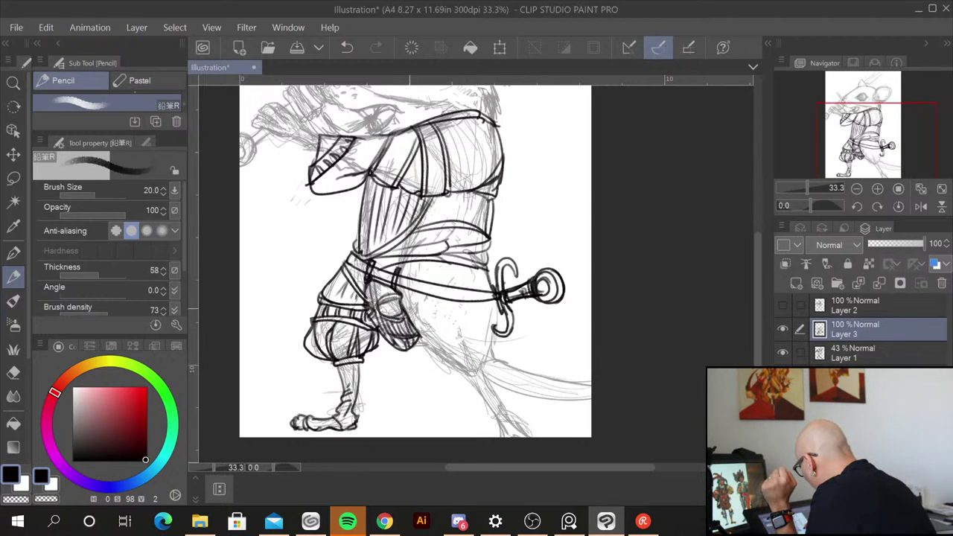
# Step: Outline the rear leg's breeches as a full, baggy shape gathered into a narrow cuff at the lower leg
pyautogui.moveTo(418, 343); pyautogui.dragTo(480, 369)
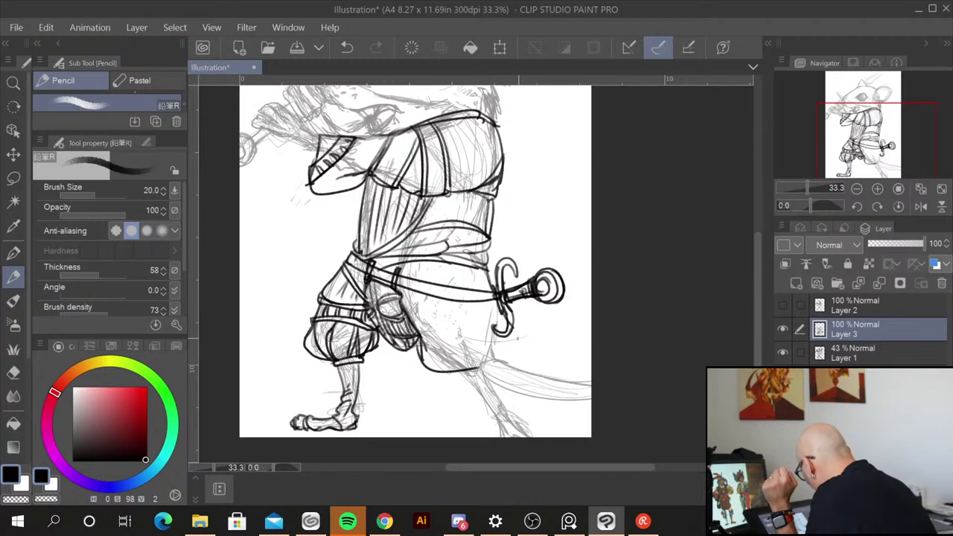
pyautogui.moveTo(515, 331); pyautogui.dragTo(474, 374)
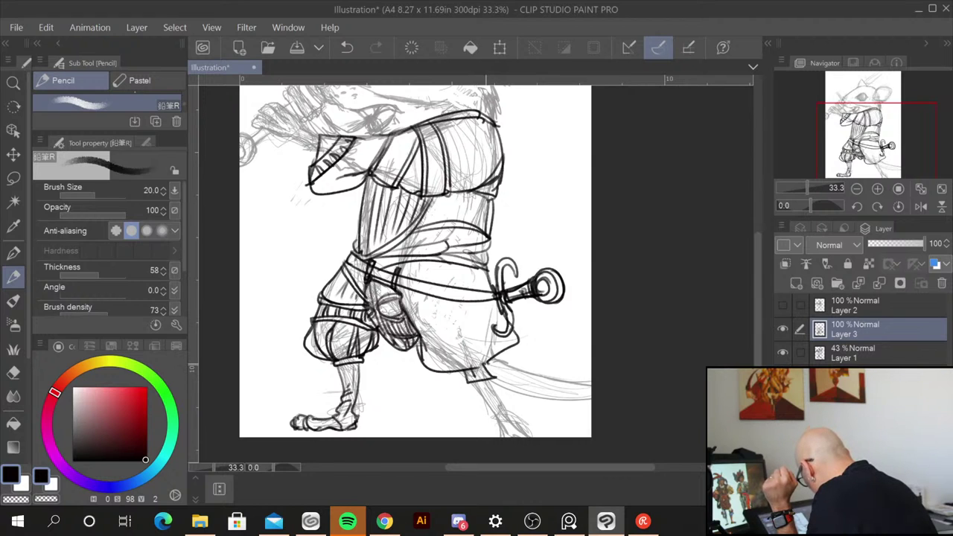
pyautogui.moveTo(464, 381); pyautogui.dragTo(494, 363)
# Step: Add long pointed fold lines down the rear leg's breeches and reinforce their lower hem and cuff
pyautogui.moveTo(429, 296); pyautogui.dragTo(455, 365)
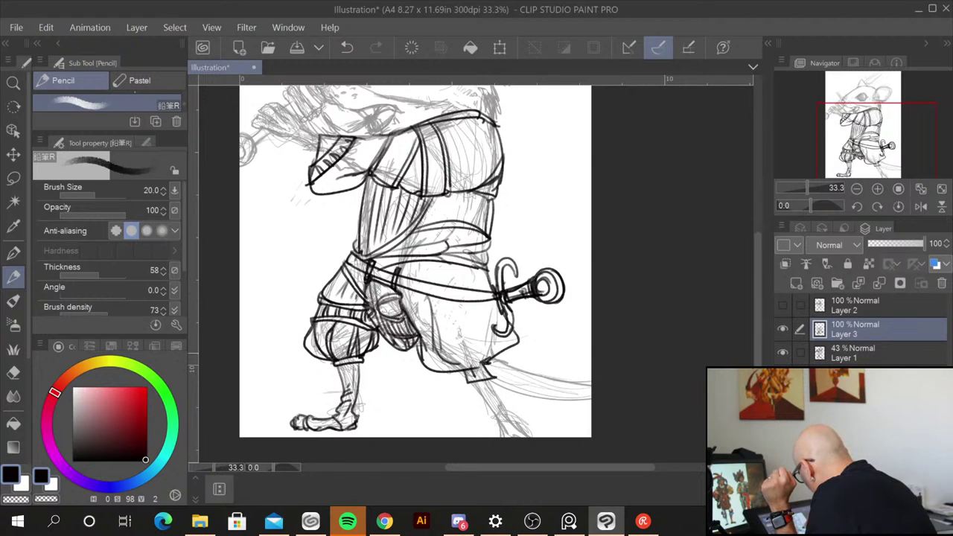
pyautogui.moveTo(433, 303); pyautogui.dragTo(466, 372)
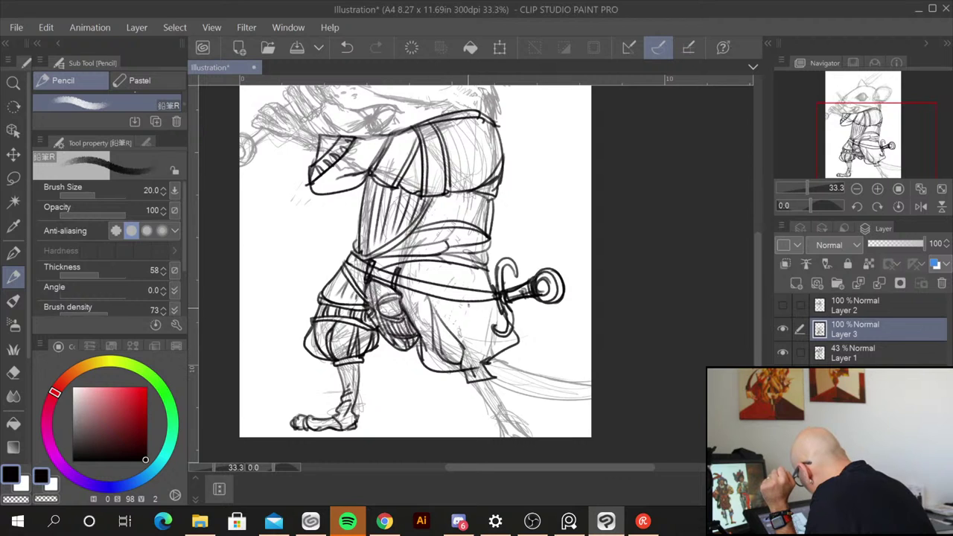
pyautogui.moveTo(469, 305); pyautogui.dragTo(485, 357)
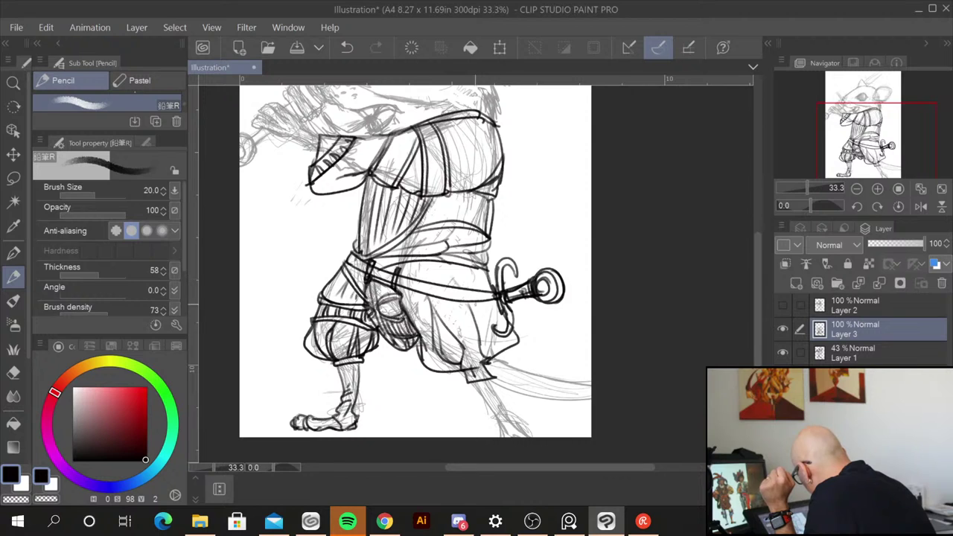
pyautogui.moveTo(470, 306); pyautogui.dragTo(488, 359)
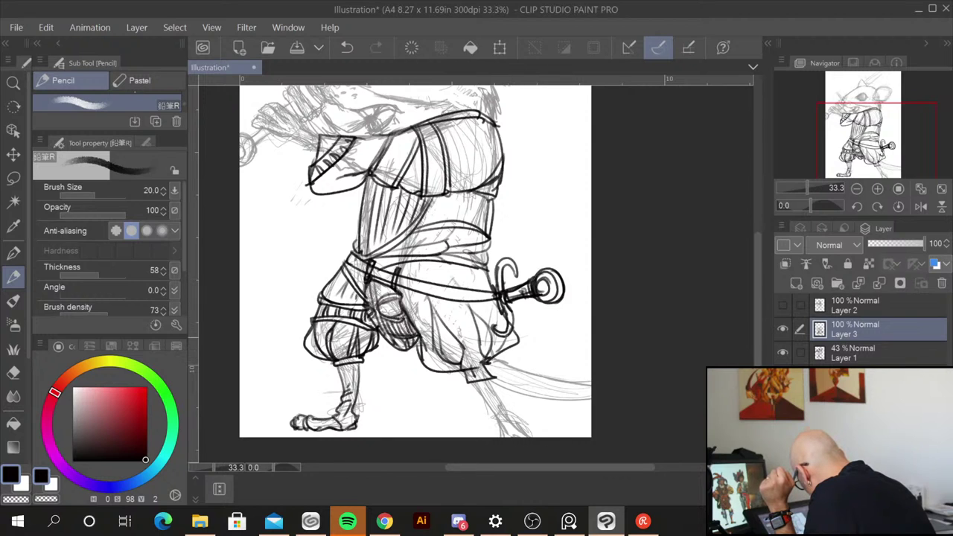
pyautogui.moveTo(494, 333); pyautogui.dragTo(510, 355)
pyautogui.moveTo(507, 344); pyautogui.dragTo(490, 363)
pyautogui.moveTo(414, 340)
pyautogui.mouseDown()
pyautogui.moveTo(495, 357)
pyautogui.moveTo(465, 380)
pyautogui.moveTo(495, 377)
pyautogui.mouseUp()
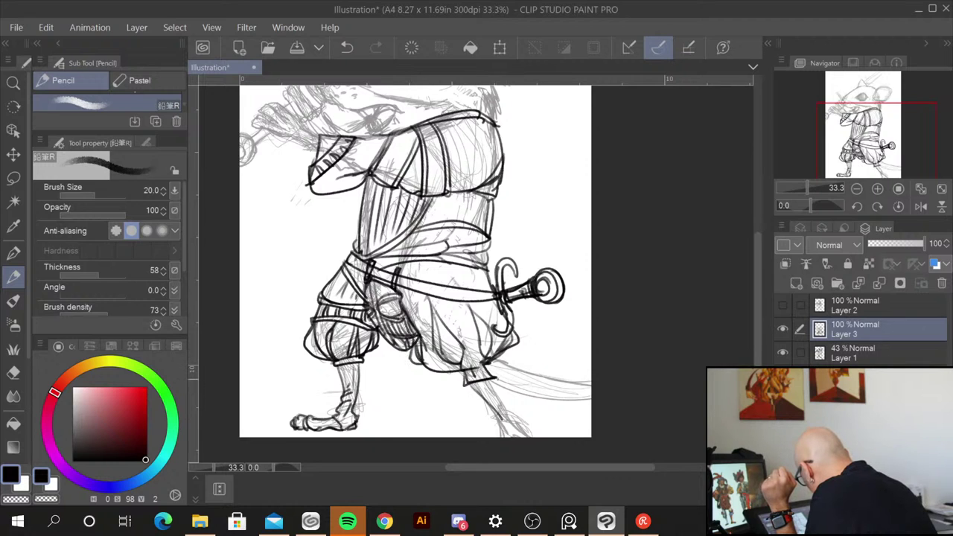
# Step: Outline the rear shin and foot below the breeches cuff, down to the page's lower edge
pyautogui.moveTo(497, 380); pyautogui.dragTo(510, 436)
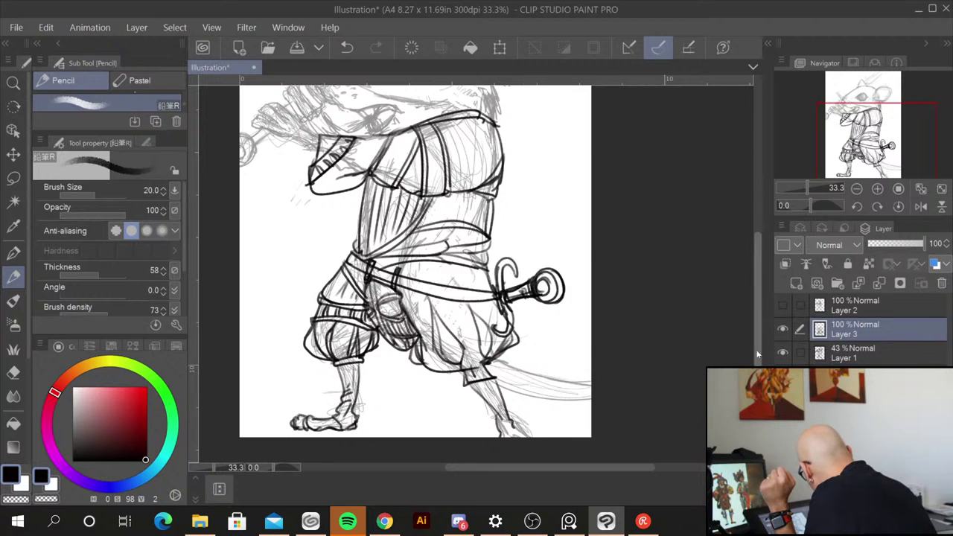
pyautogui.scroll(-2, 415, 261)
pyautogui.moveTo(503, 382); pyautogui.dragTo(525, 384)
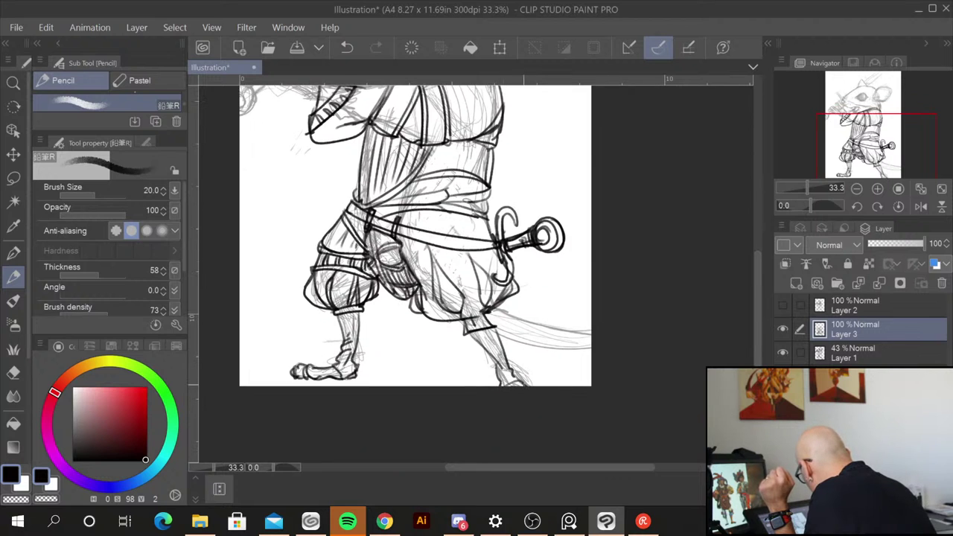
# Step: Draw a flat cap on the mouse's head with a segmented, rolled brim and a low crown in front of the ear
pyautogui.scroll(6, 745, 276)
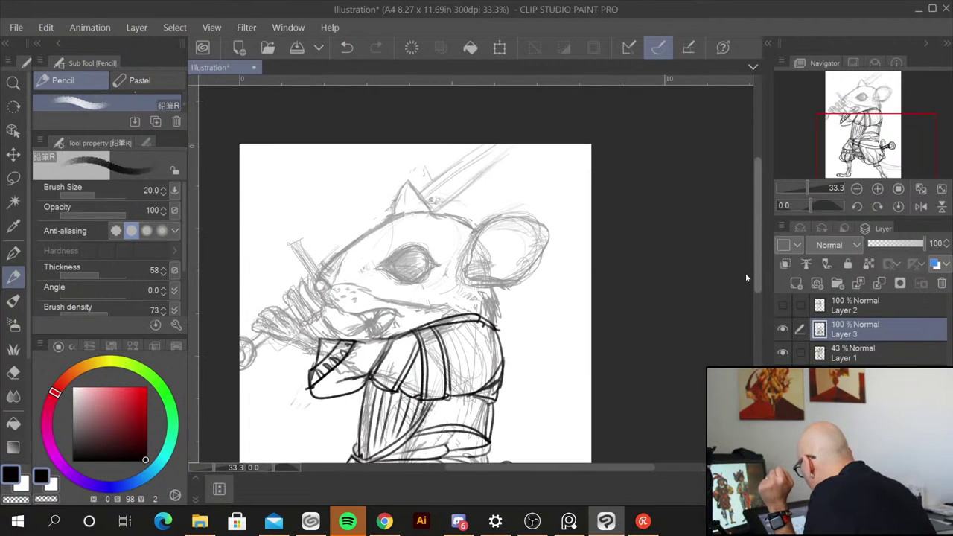
pyautogui.scroll(-1, 744, 277)
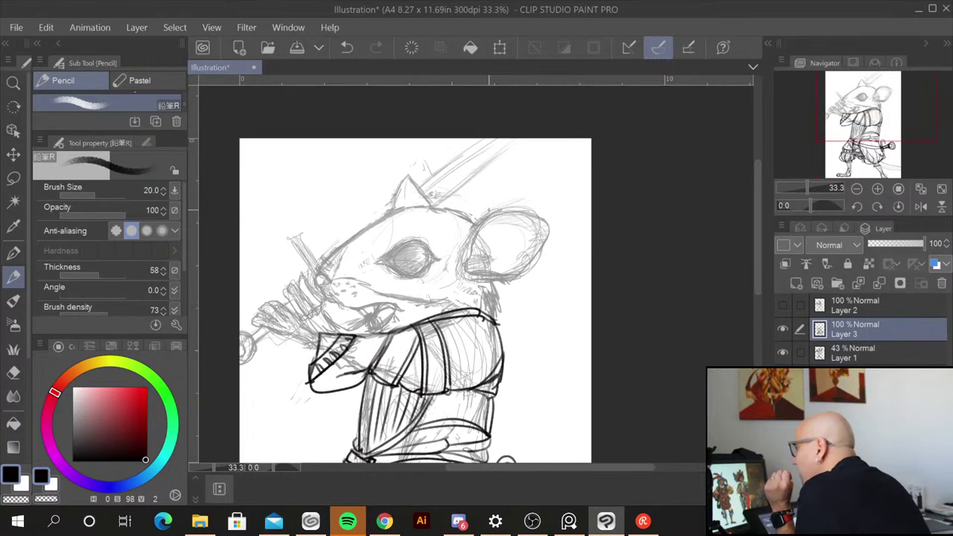
pyautogui.moveTo(372, 217); pyautogui.dragTo(469, 239)
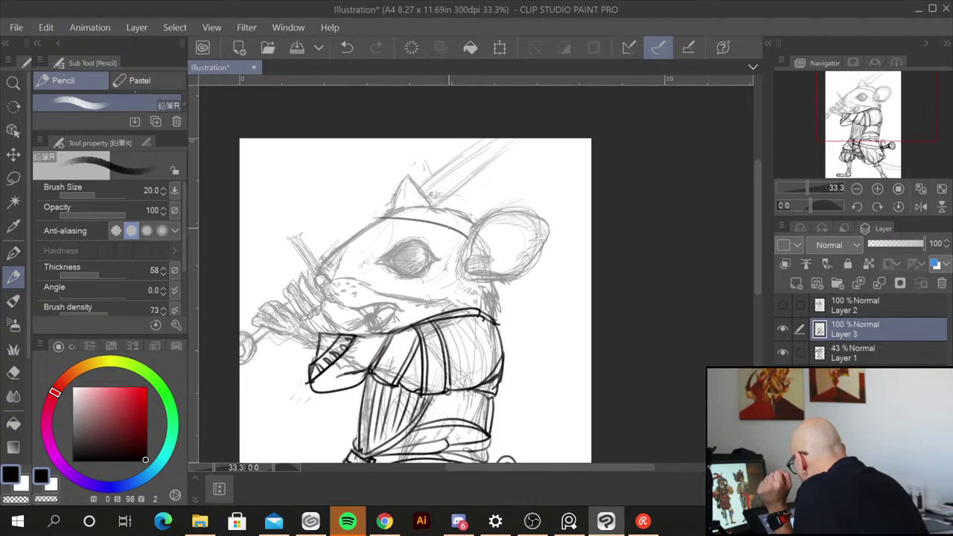
pyautogui.moveTo(378, 217)
pyautogui.mouseDown()
pyautogui.moveTo(357, 220)
pyautogui.moveTo(384, 228)
pyautogui.moveTo(396, 217)
pyautogui.moveTo(426, 235)
pyautogui.moveTo(427, 222)
pyautogui.moveTo(432, 237)
pyautogui.moveTo(466, 237)
pyautogui.moveTo(467, 225)
pyautogui.moveTo(471, 233)
pyautogui.mouseUp()
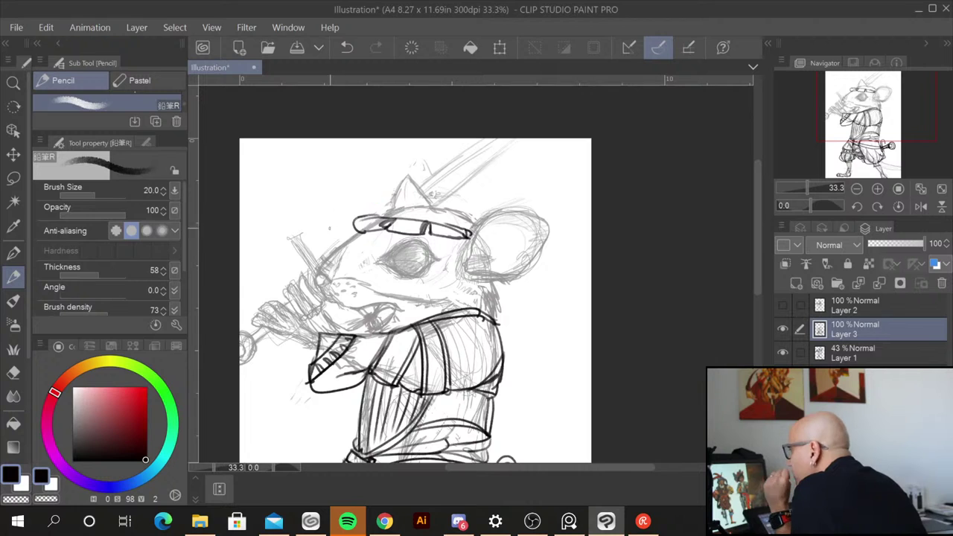
pyautogui.moveTo(354, 219); pyautogui.dragTo(336, 230)
pyautogui.moveTo(337, 237)
pyautogui.mouseDown()
pyautogui.moveTo(361, 232)
pyautogui.moveTo(345, 233)
pyautogui.mouseUp()
pyautogui.moveTo(340, 228)
pyautogui.mouseDown()
pyautogui.moveTo(408, 201)
pyautogui.moveTo(374, 192)
pyautogui.moveTo(382, 192)
pyautogui.moveTo(363, 212)
pyautogui.moveTo(341, 219)
pyautogui.moveTo(400, 199)
pyautogui.moveTo(489, 216)
pyautogui.mouseUp()
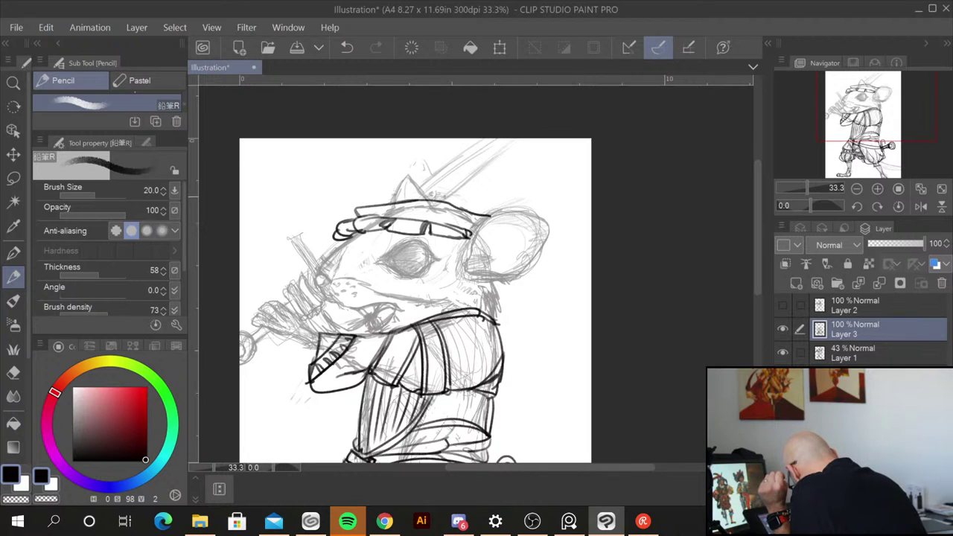
pyautogui.moveTo(414, 195)
pyautogui.mouseDown()
pyautogui.moveTo(460, 198)
pyautogui.moveTo(478, 215)
pyautogui.mouseUp()
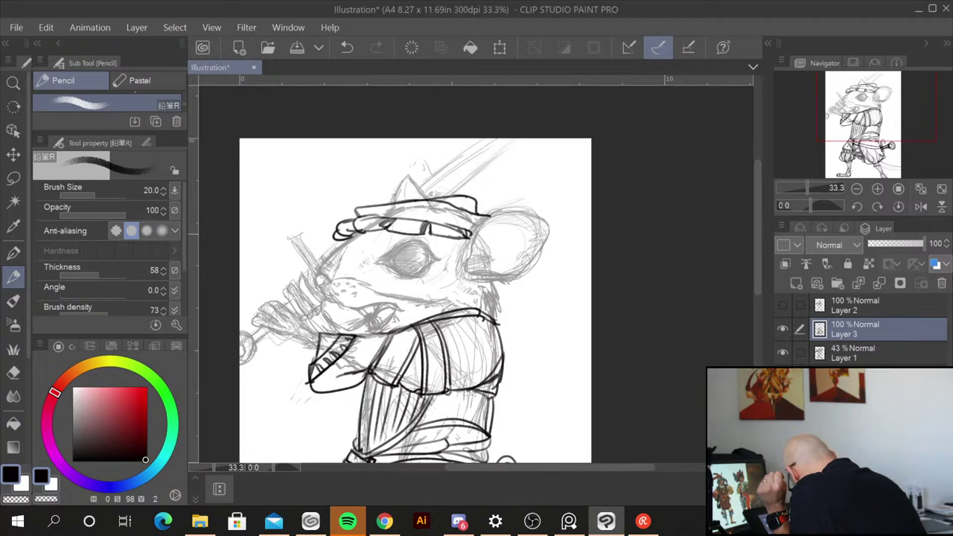
# Step: Draw a long ragged feather sweeping up from the cap's rear, and a strap running down the cheek and showing below the ear
pyautogui.moveTo(494, 278); pyautogui.dragTo(504, 285)
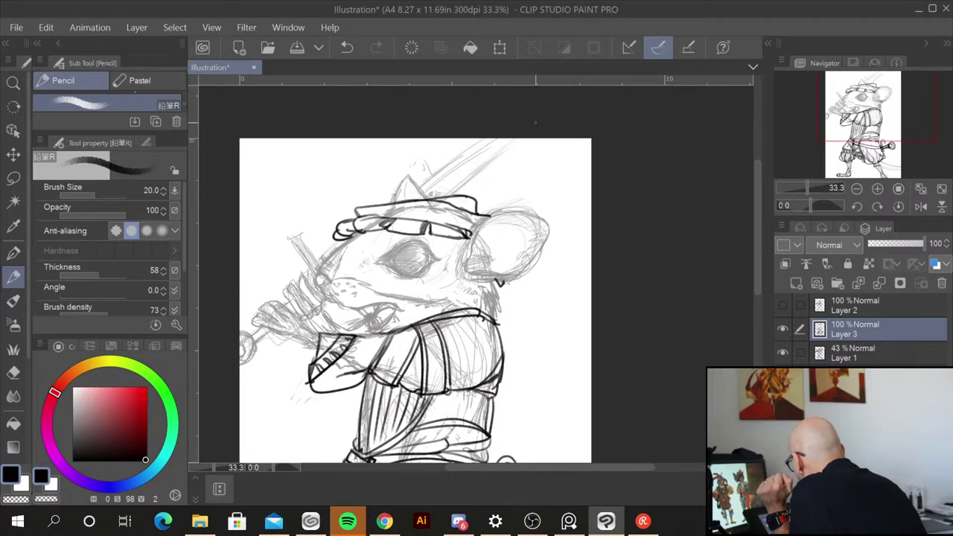
pyautogui.moveTo(476, 216)
pyautogui.mouseDown()
pyautogui.moveTo(549, 162)
pyautogui.moveTo(551, 171)
pyautogui.moveTo(563, 141)
pyautogui.moveTo(538, 198)
pyautogui.moveTo(567, 169)
pyautogui.moveTo(576, 151)
pyautogui.moveTo(568, 139)
pyautogui.mouseUp()
pyautogui.moveTo(494, 203); pyautogui.dragTo(563, 141)
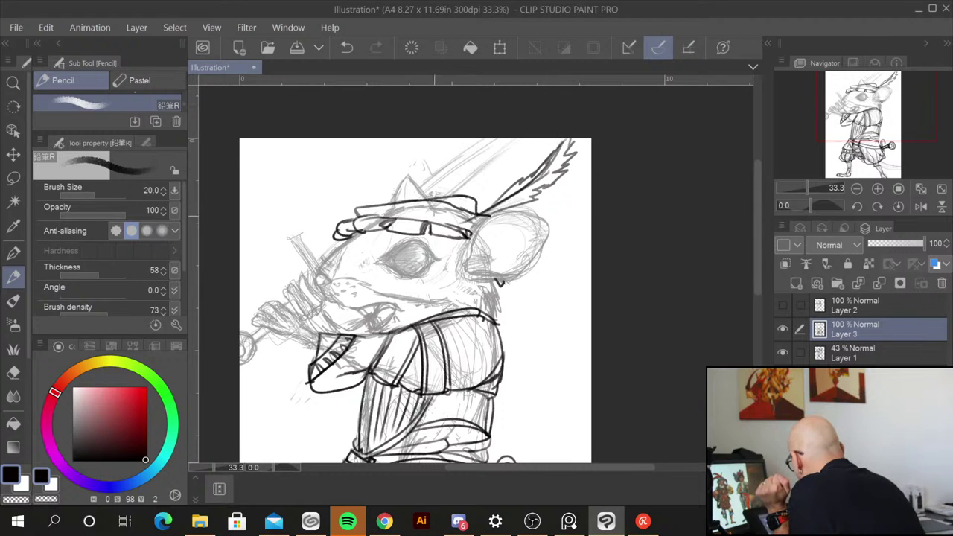
pyautogui.moveTo(452, 236)
pyautogui.mouseDown()
pyautogui.moveTo(435, 303)
pyautogui.moveTo(460, 254)
pyautogui.mouseUp()
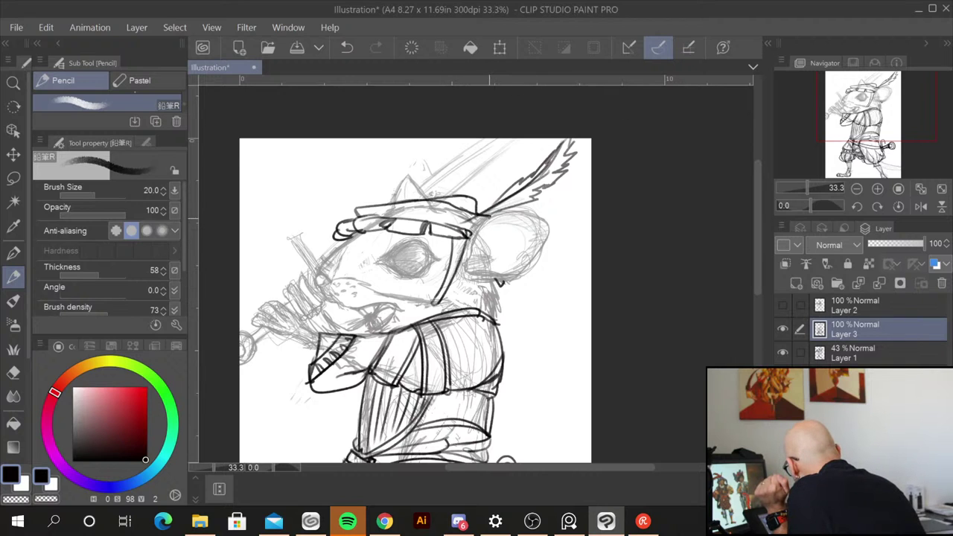
pyautogui.moveTo(492, 279); pyautogui.dragTo(503, 295)
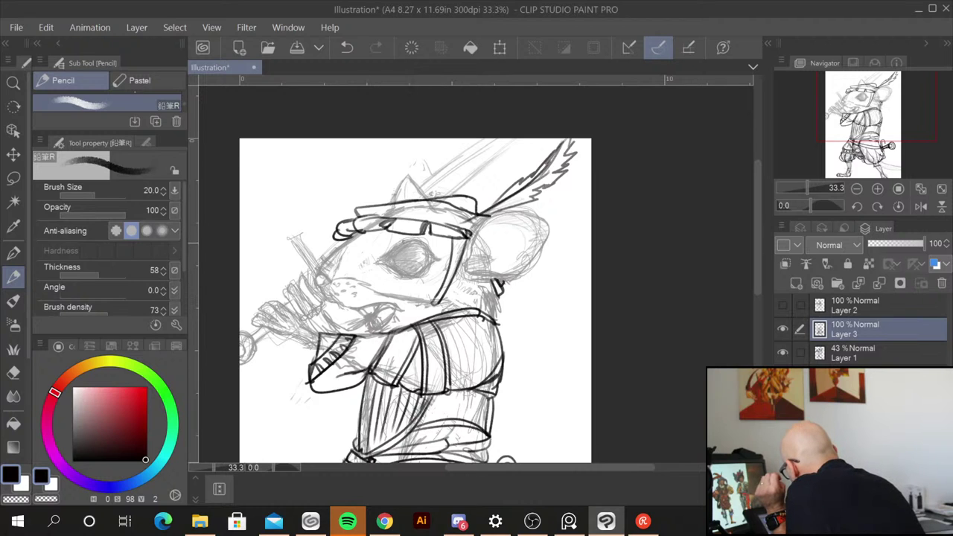
# Step: Outline the mouse's eye, nose, muzzle and open mouth with teeth, and dot the whisker pad
pyautogui.moveTo(402, 241)
pyautogui.mouseDown()
pyautogui.moveTo(378, 262)
pyautogui.moveTo(420, 280)
pyautogui.moveTo(436, 258)
pyautogui.moveTo(393, 265)
pyautogui.moveTo(427, 263)
pyautogui.moveTo(416, 274)
pyautogui.moveTo(429, 255)
pyautogui.mouseUp()
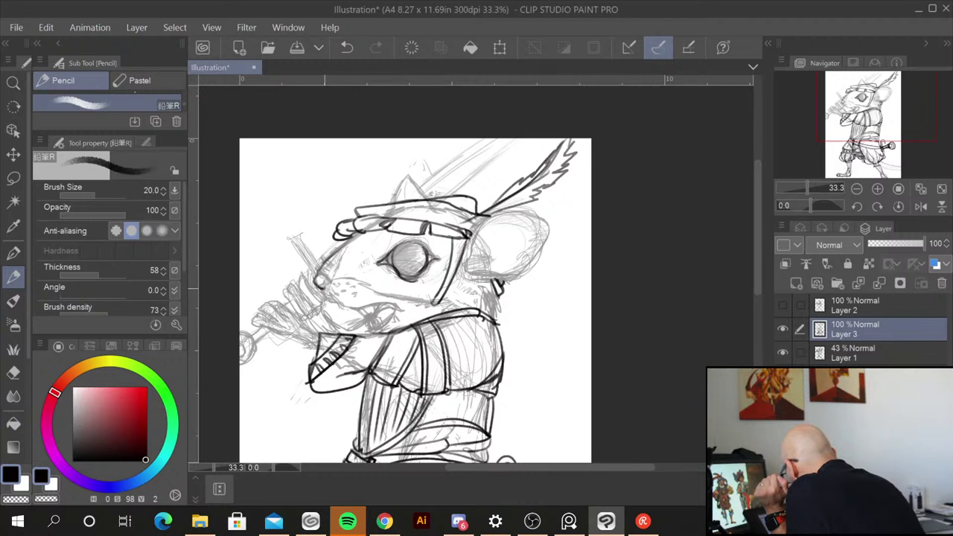
pyautogui.moveTo(325, 276)
pyautogui.mouseDown()
pyautogui.moveTo(316, 277)
pyautogui.moveTo(332, 267)
pyautogui.mouseUp()
pyautogui.moveTo(321, 267); pyautogui.dragTo(337, 250)
pyautogui.moveTo(325, 287)
pyautogui.mouseDown()
pyautogui.moveTo(355, 307)
pyautogui.moveTo(399, 310)
pyautogui.moveTo(368, 317)
pyautogui.moveTo(395, 306)
pyautogui.moveTo(377, 311)
pyautogui.moveTo(375, 333)
pyautogui.moveTo(392, 322)
pyautogui.mouseUp()
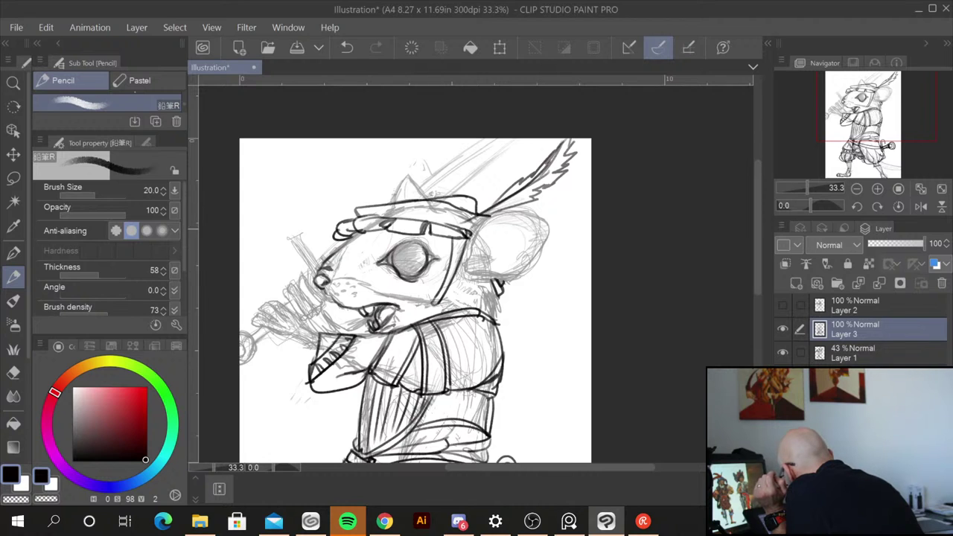
pyautogui.moveTo(323, 292)
pyautogui.mouseDown()
pyautogui.moveTo(344, 308)
pyautogui.moveTo(332, 294)
pyautogui.moveTo(369, 287)
pyautogui.moveTo(417, 300)
pyautogui.mouseUp()
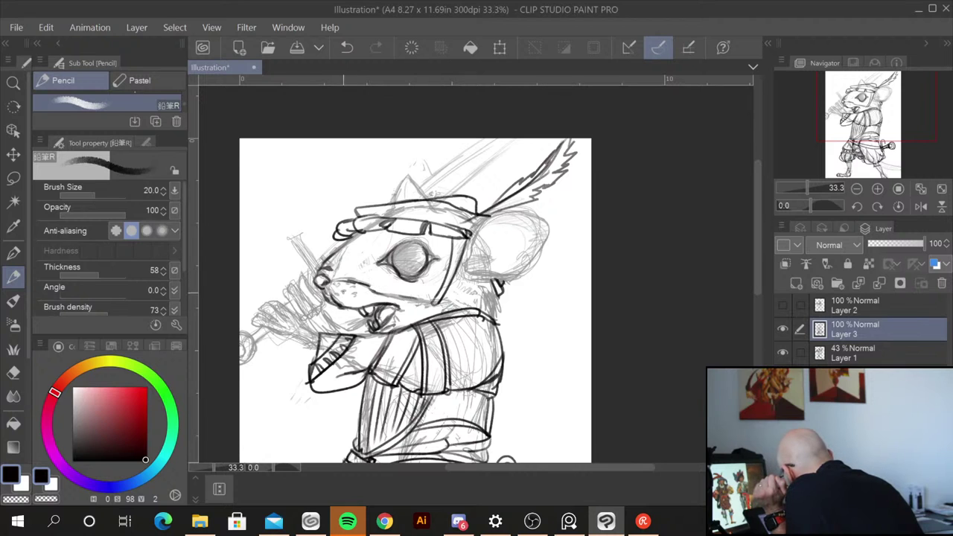
pyautogui.moveTo(340, 283); pyautogui.dragTo(343, 290)
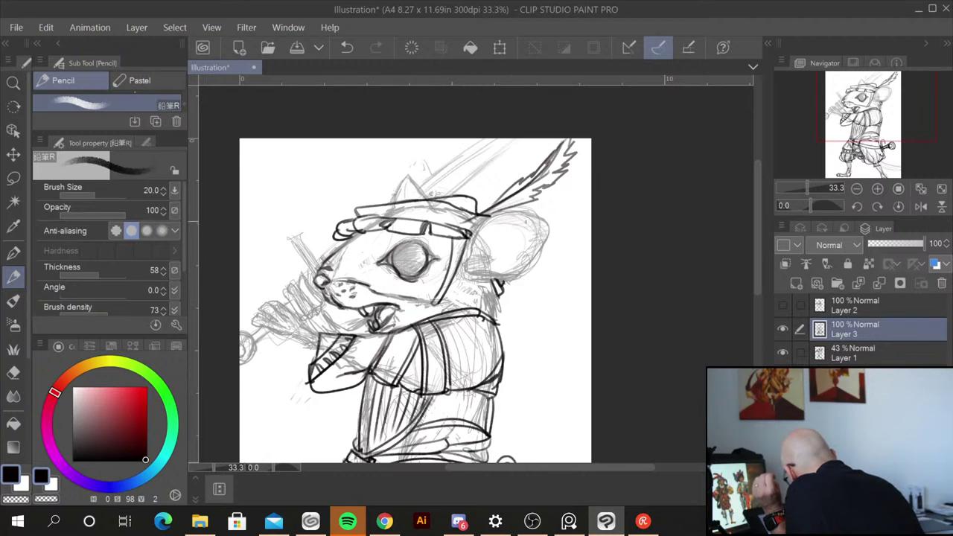
# Step: Outline the large near ear and the pointed far ear above the cap, and add jagged fur at the nape
pyautogui.moveTo(498, 292)
pyautogui.mouseDown()
pyautogui.moveTo(504, 315)
pyautogui.moveTo(494, 329)
pyautogui.mouseUp()
pyautogui.moveTo(512, 212)
pyautogui.mouseDown()
pyautogui.moveTo(473, 235)
pyautogui.moveTo(480, 242)
pyautogui.moveTo(464, 277)
pyautogui.moveTo(483, 225)
pyautogui.mouseUp()
pyautogui.moveTo(463, 277)
pyautogui.mouseDown()
pyautogui.moveTo(518, 277)
pyautogui.moveTo(533, 262)
pyautogui.mouseUp()
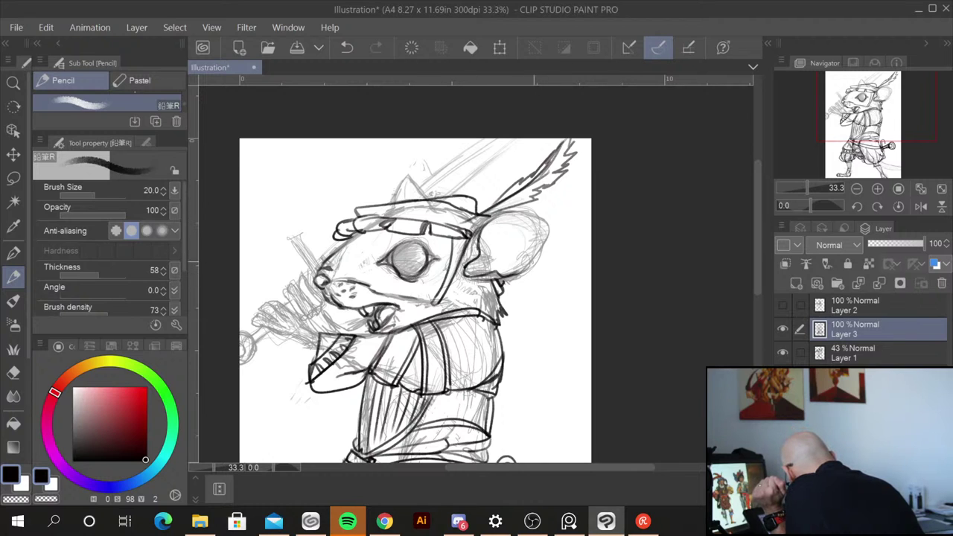
pyautogui.moveTo(504, 213)
pyautogui.mouseDown()
pyautogui.moveTo(551, 228)
pyautogui.moveTo(519, 274)
pyautogui.mouseUp()
pyautogui.moveTo(549, 228); pyautogui.dragTo(529, 265)
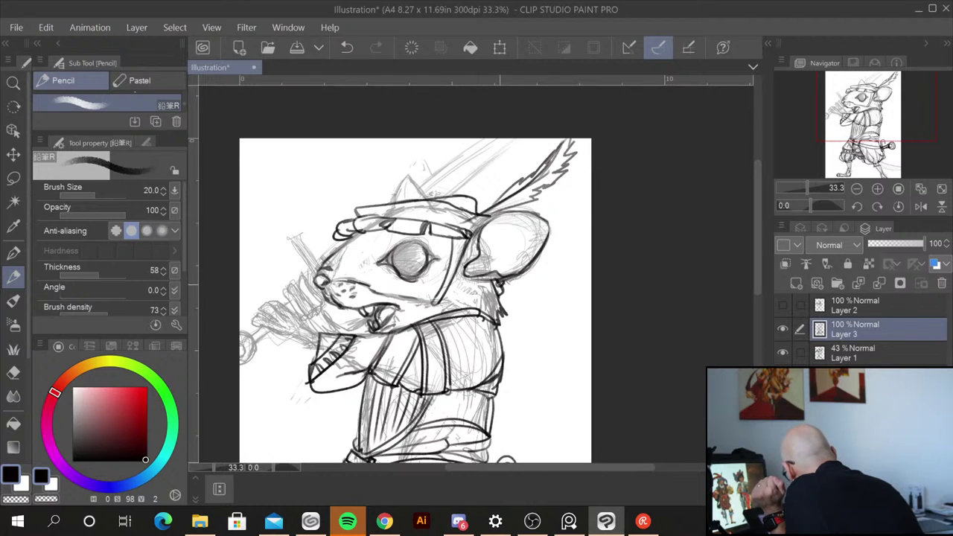
pyautogui.moveTo(402, 177); pyautogui.dragTo(429, 197)
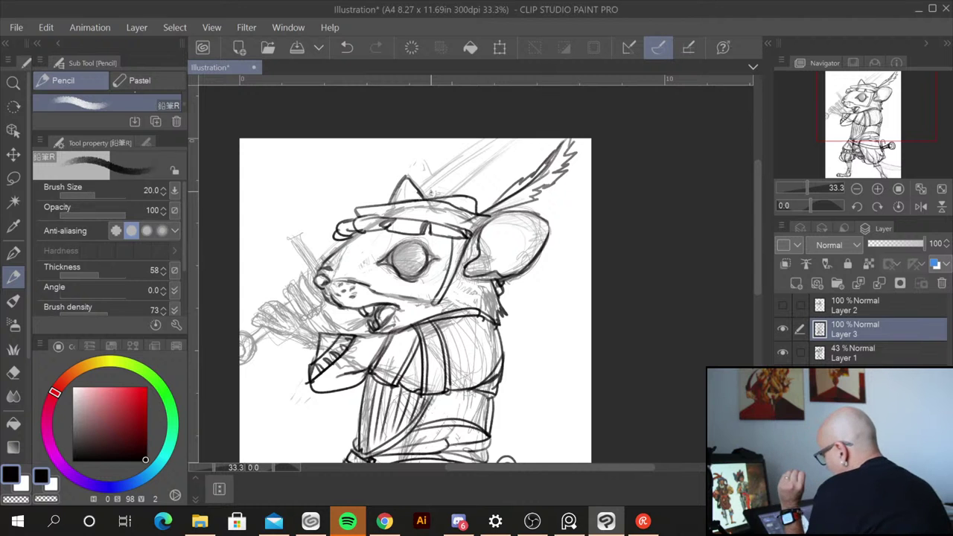
# Step: Add detail strokes at the belt's front end, and line the front breeches' cuff and the gap beneath the pouch
pyautogui.scroll(-5, 755, 283)
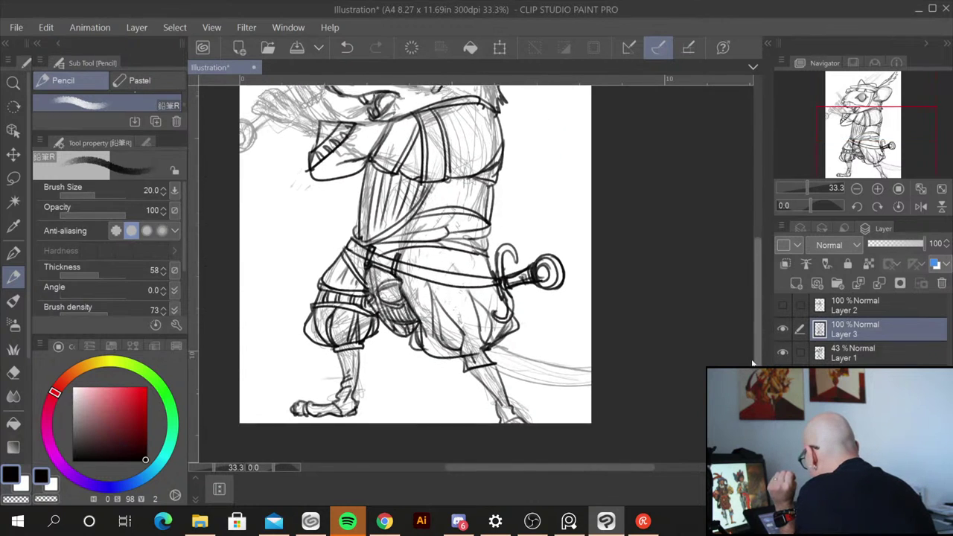
pyautogui.scroll(4, 746, 325)
pyautogui.scroll(2, 741, 305)
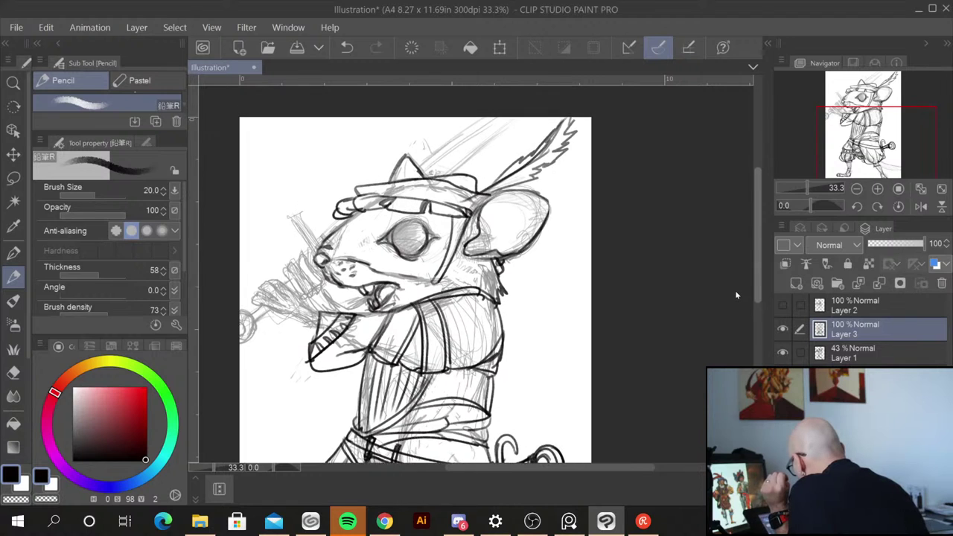
pyautogui.scroll(-3, 734, 301)
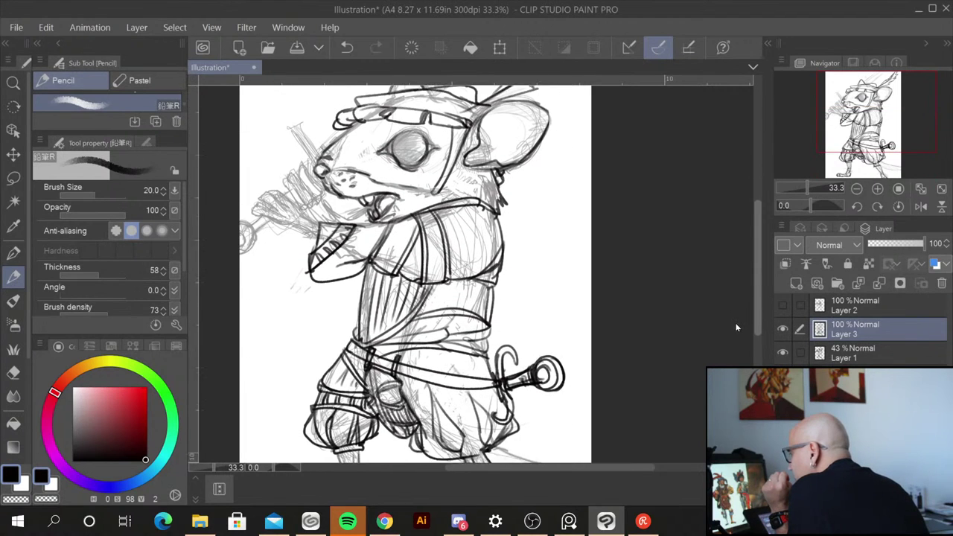
pyautogui.moveTo(361, 337); pyautogui.dragTo(364, 350)
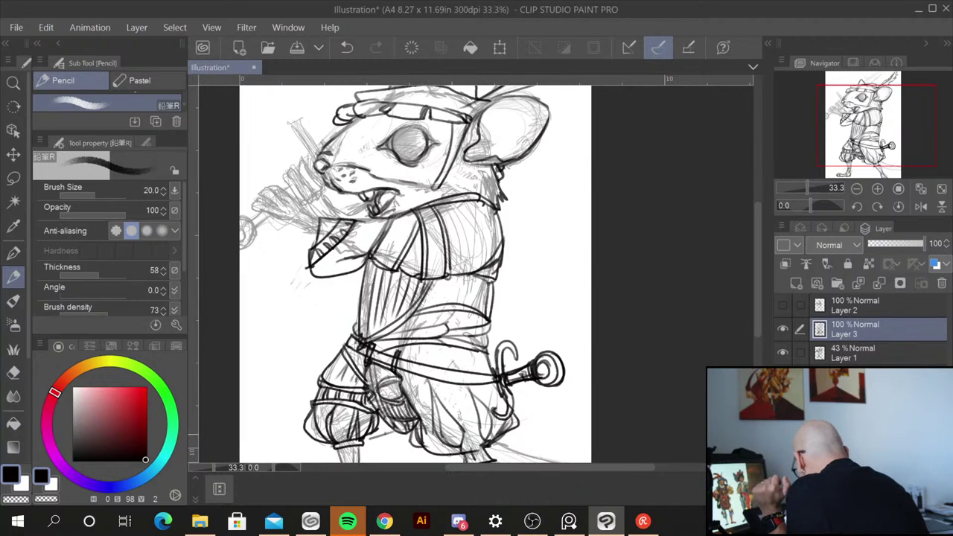
pyautogui.moveTo(317, 443)
pyautogui.mouseDown()
pyautogui.moveTo(321, 450)
pyautogui.moveTo(393, 430)
pyautogui.mouseUp()
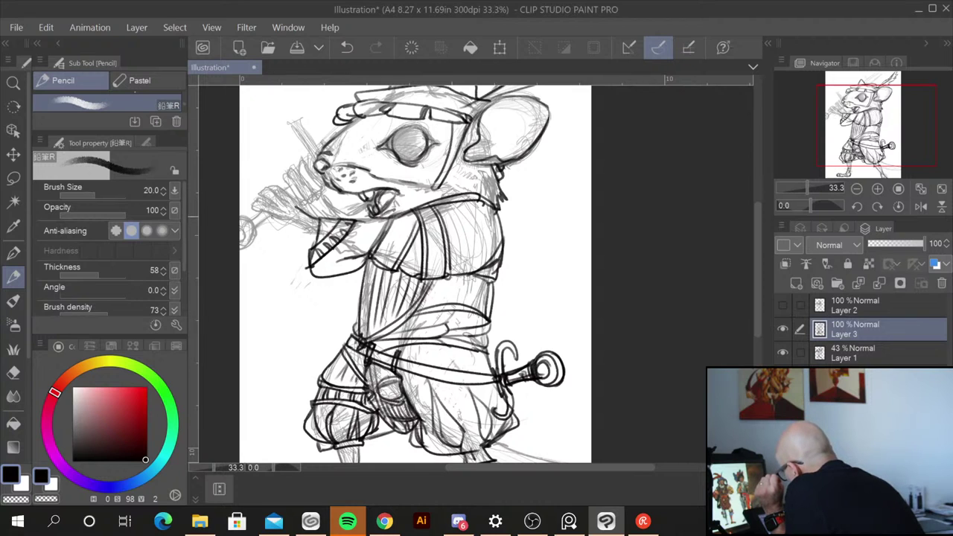
# Step: Outline the raised hands with fingers wrapped around the sword grip, and add the far sleeve's edge below the forearm
pyautogui.moveTo(257, 201)
pyautogui.mouseDown()
pyautogui.moveTo(254, 218)
pyautogui.moveTo(290, 217)
pyautogui.moveTo(317, 232)
pyautogui.moveTo(262, 189)
pyautogui.moveTo(278, 187)
pyautogui.moveTo(304, 213)
pyautogui.moveTo(268, 210)
pyautogui.moveTo(250, 229)
pyautogui.mouseUp()
pyautogui.moveTo(283, 195)
pyautogui.mouseDown()
pyautogui.moveTo(295, 171)
pyautogui.moveTo(311, 191)
pyautogui.moveTo(303, 202)
pyautogui.mouseUp()
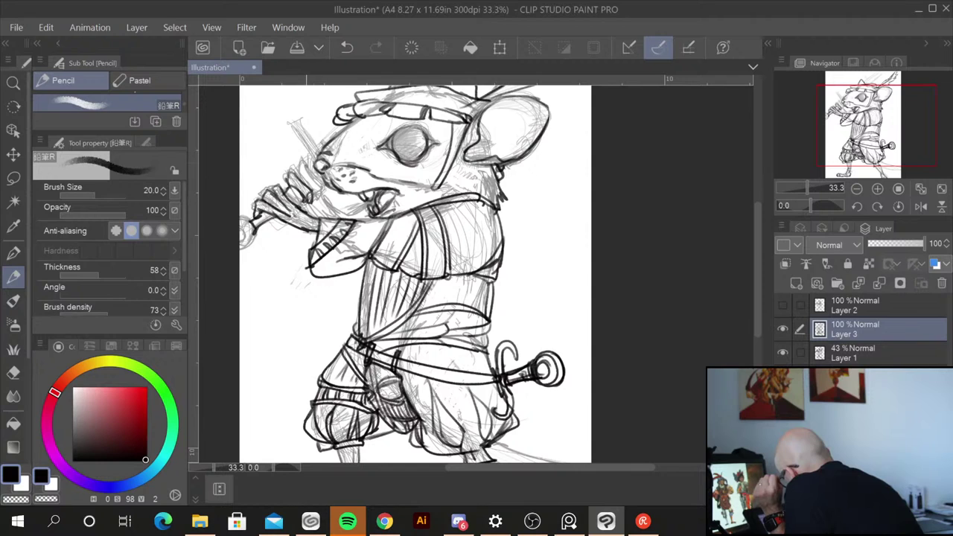
pyautogui.moveTo(302, 169)
pyautogui.mouseDown()
pyautogui.moveTo(299, 177)
pyautogui.moveTo(321, 183)
pyautogui.moveTo(318, 198)
pyautogui.moveTo(314, 189)
pyautogui.mouseUp()
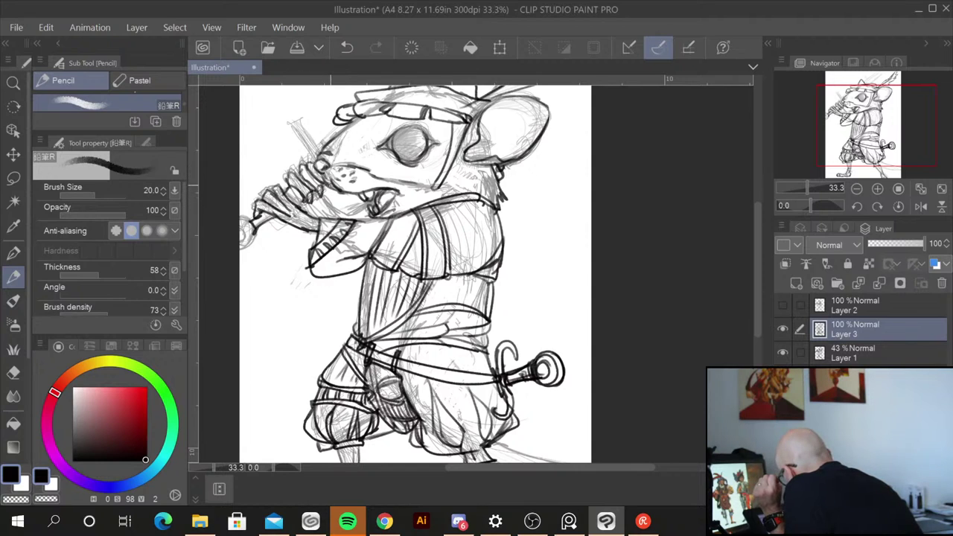
pyautogui.moveTo(317, 202)
pyautogui.mouseDown()
pyautogui.moveTo(329, 214)
pyautogui.moveTo(314, 220)
pyautogui.moveTo(372, 203)
pyautogui.mouseUp()
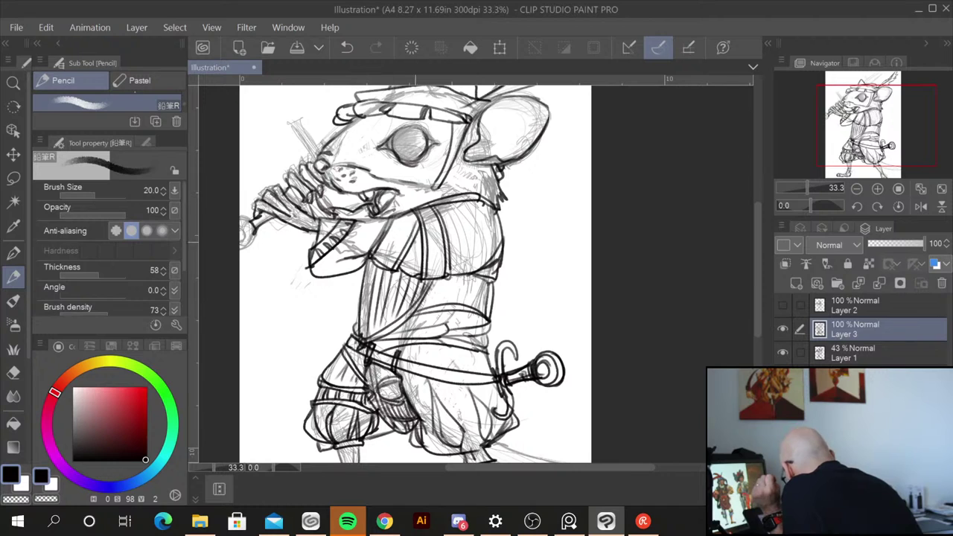
pyautogui.moveTo(336, 277); pyautogui.dragTo(363, 288)
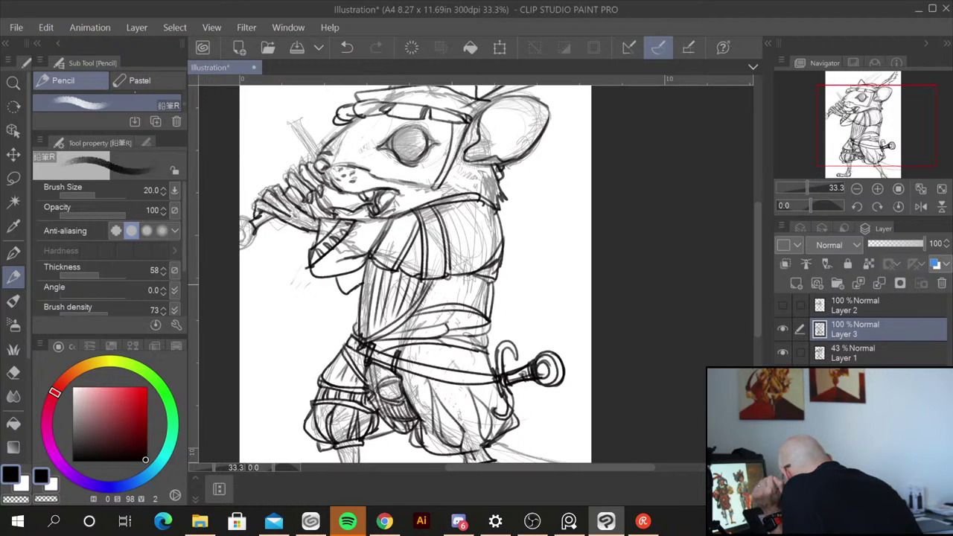
# Step: Outline the sword's crossguard above the hands and the start of the blade in front of the muzzle
pyautogui.moveTo(368, 207); pyautogui.dragTo(358, 221)
pyautogui.moveTo(362, 267); pyautogui.dragTo(356, 285)
pyautogui.moveTo(351, 210)
pyautogui.mouseDown()
pyautogui.moveTo(341, 218)
pyautogui.moveTo(282, 195)
pyautogui.mouseUp()
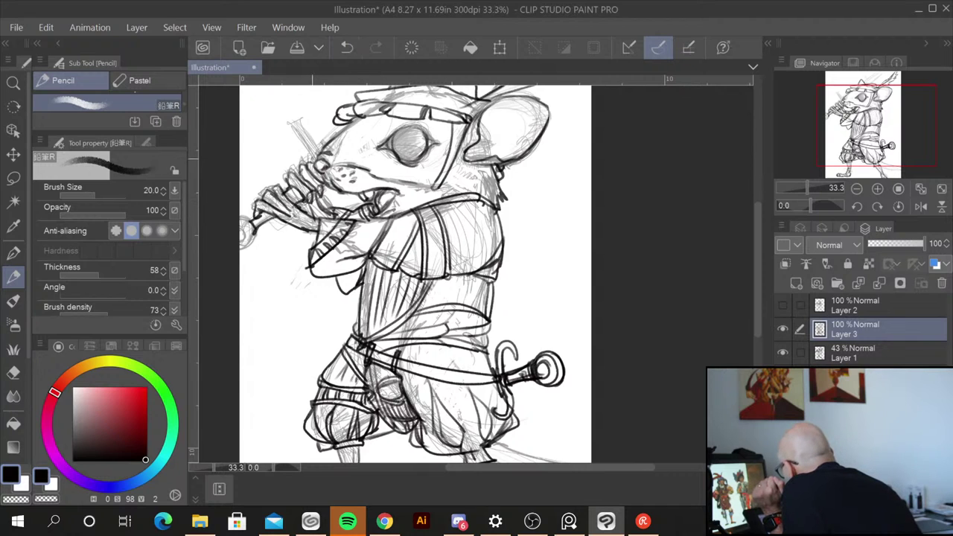
pyautogui.moveTo(311, 141); pyautogui.dragTo(305, 160)
pyautogui.moveTo(310, 129)
pyautogui.mouseDown()
pyautogui.moveTo(298, 147)
pyautogui.moveTo(287, 119)
pyautogui.mouseUp()
pyautogui.moveTo(288, 113); pyautogui.dragTo(320, 150)
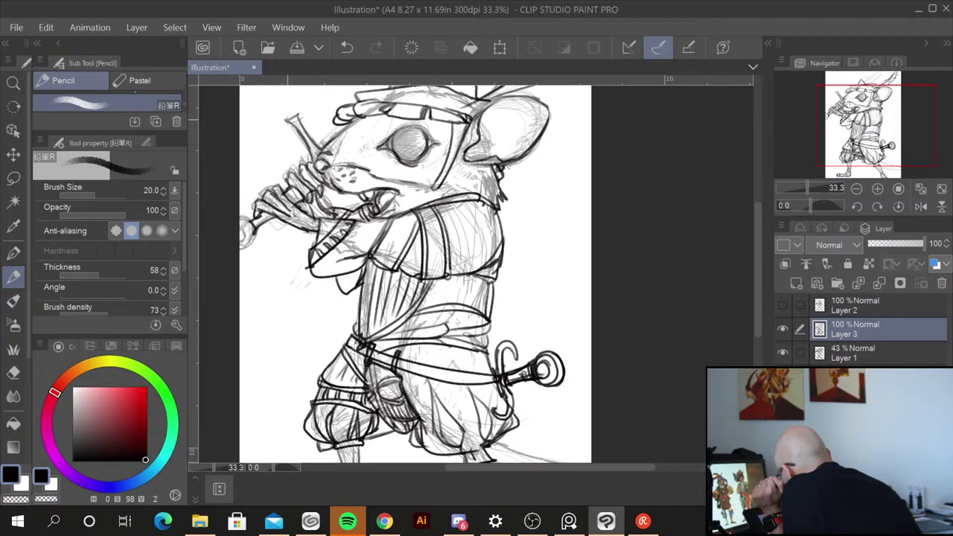
pyautogui.moveTo(287, 117); pyautogui.dragTo(313, 156)
pyautogui.moveTo(312, 148); pyautogui.dragTo(352, 211)
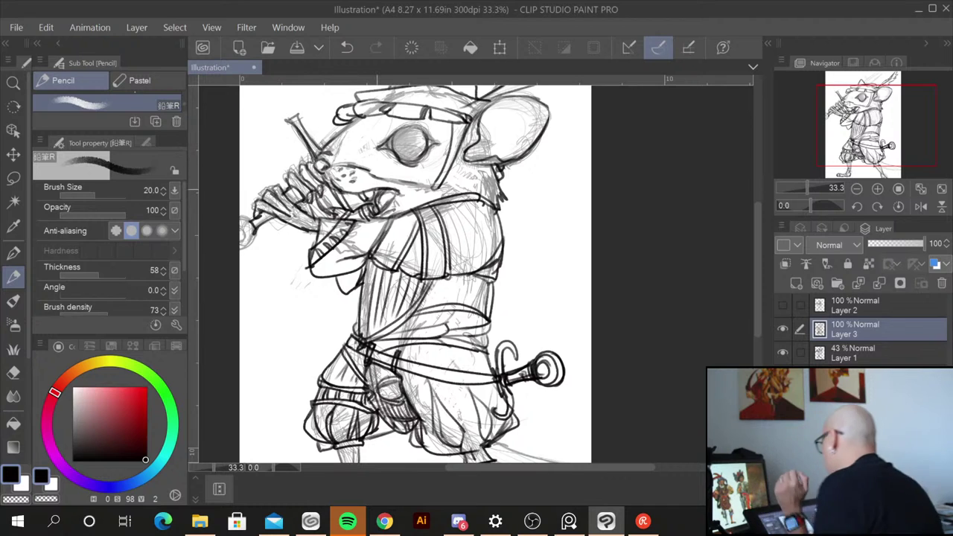
# Step: Draw the sword blade's two edges and central ridge rising from behind the cap to the page's upper edge
pyautogui.moveTo(551, 208); pyautogui.dragTo(537, 270)
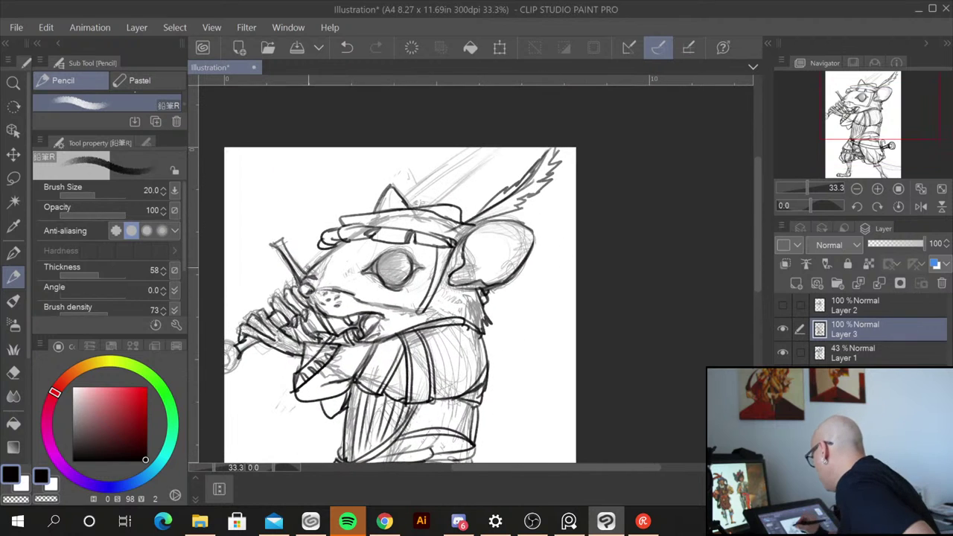
pyautogui.moveTo(402, 192); pyautogui.dragTo(468, 147)
pyautogui.moveTo(429, 208); pyautogui.dragTo(509, 146)
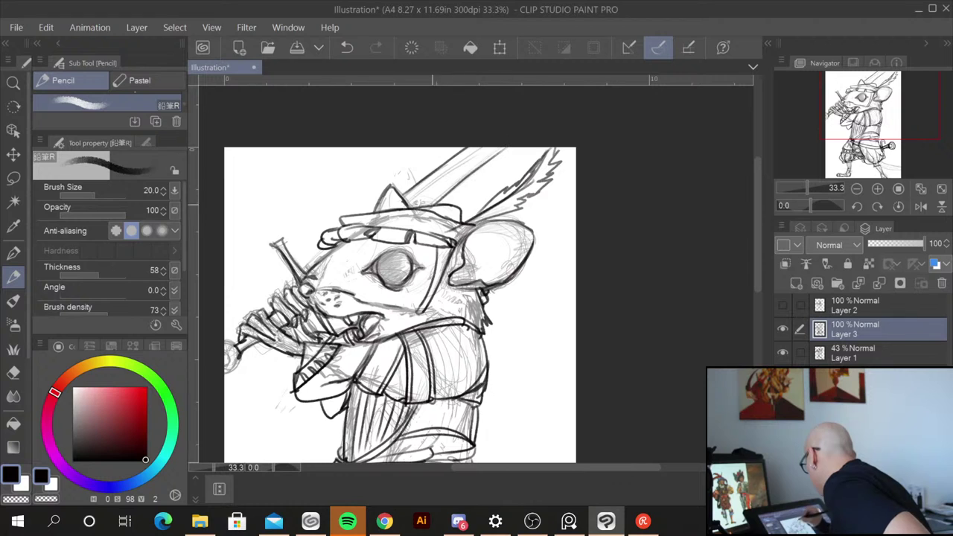
pyautogui.moveTo(408, 200); pyautogui.dragTo(486, 147)
pyautogui.moveTo(450, 181); pyautogui.dragTo(485, 148)
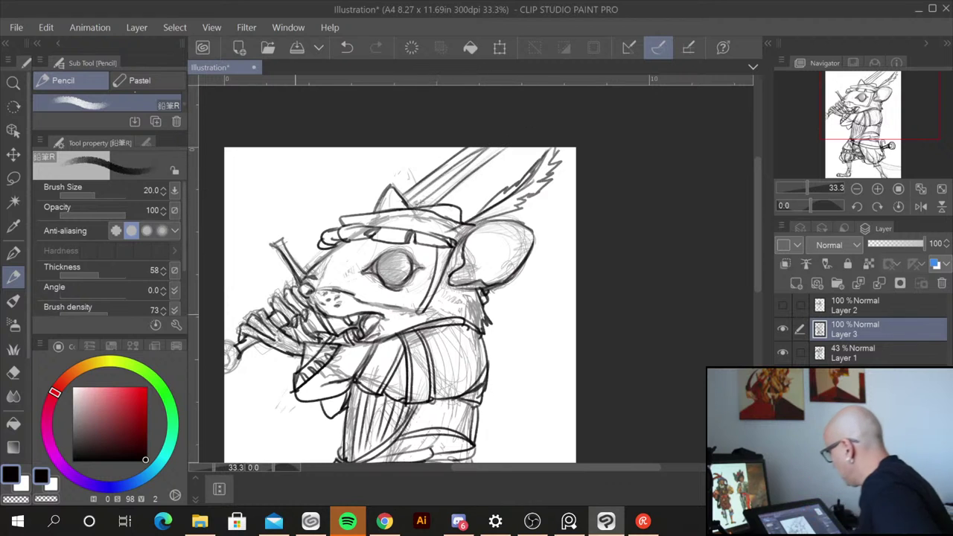
# Step: Check the line art with the faded underdrawing hidden and shown, and outline the tail behind the rear breeches
pyautogui.hotkey('ctrl', '-')
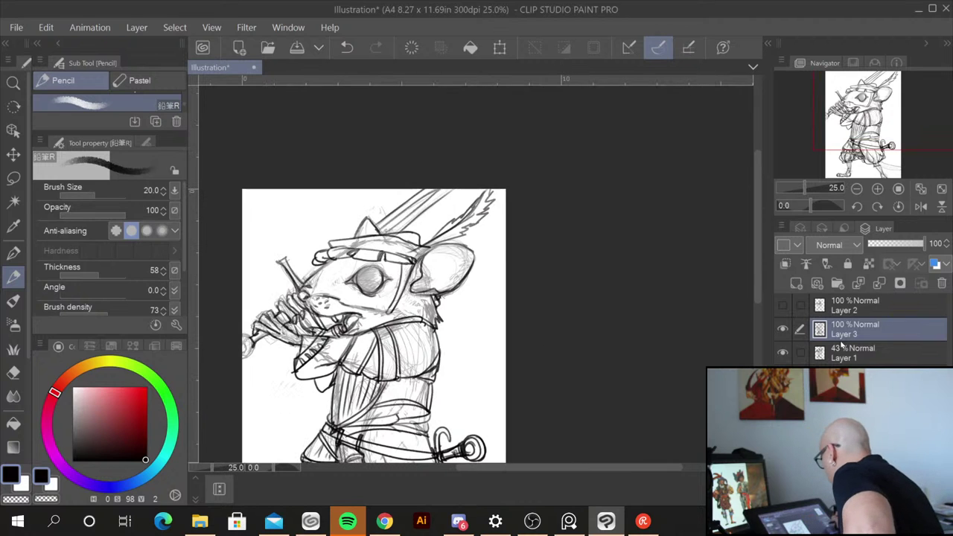
pyautogui.click(782, 352)
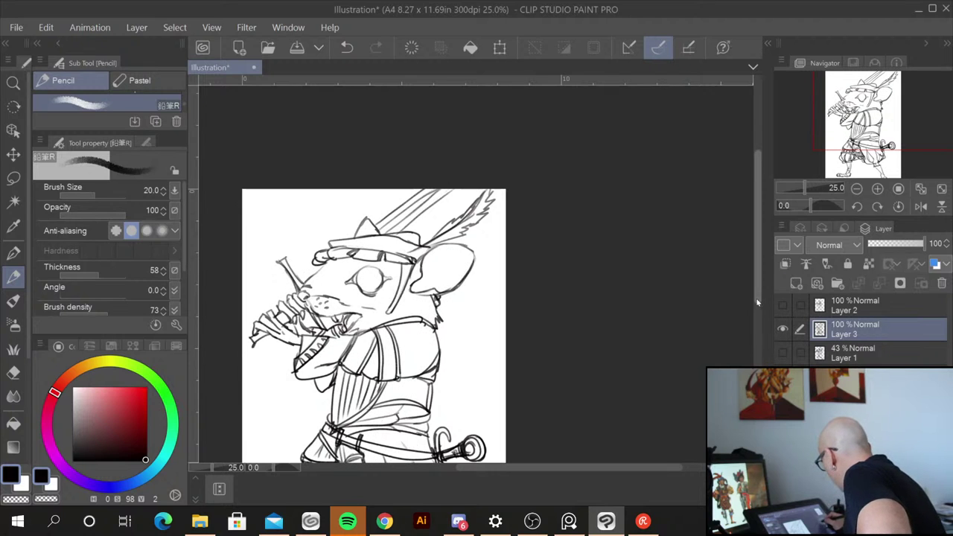
pyautogui.scroll(-3, 757, 350)
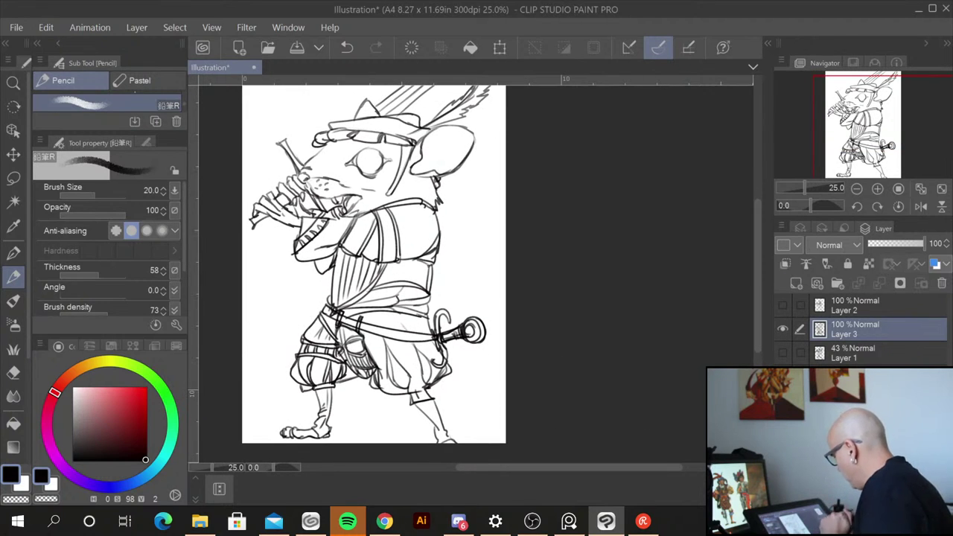
pyautogui.click(783, 352)
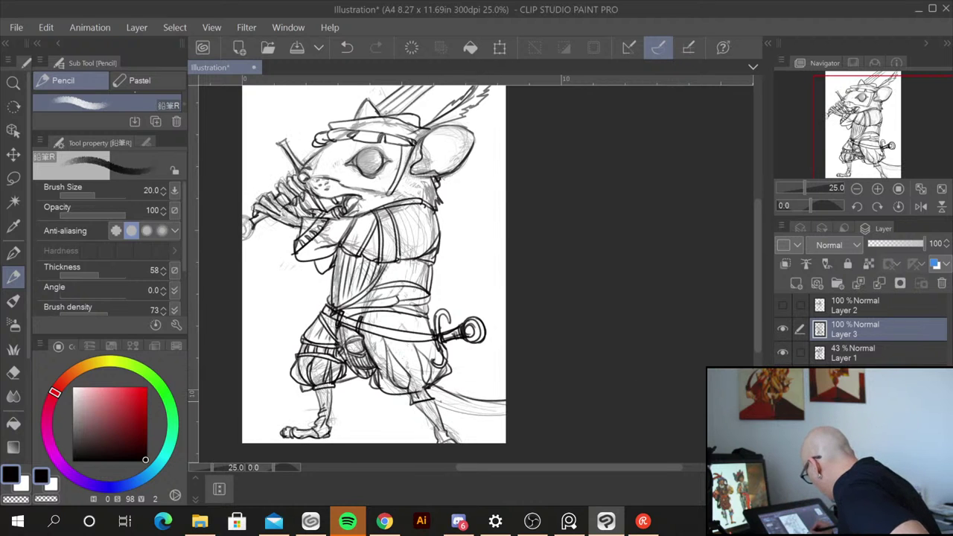
pyautogui.moveTo(435, 401); pyautogui.dragTo(505, 416)
pyautogui.moveTo(429, 394); pyautogui.dragTo(443, 405)
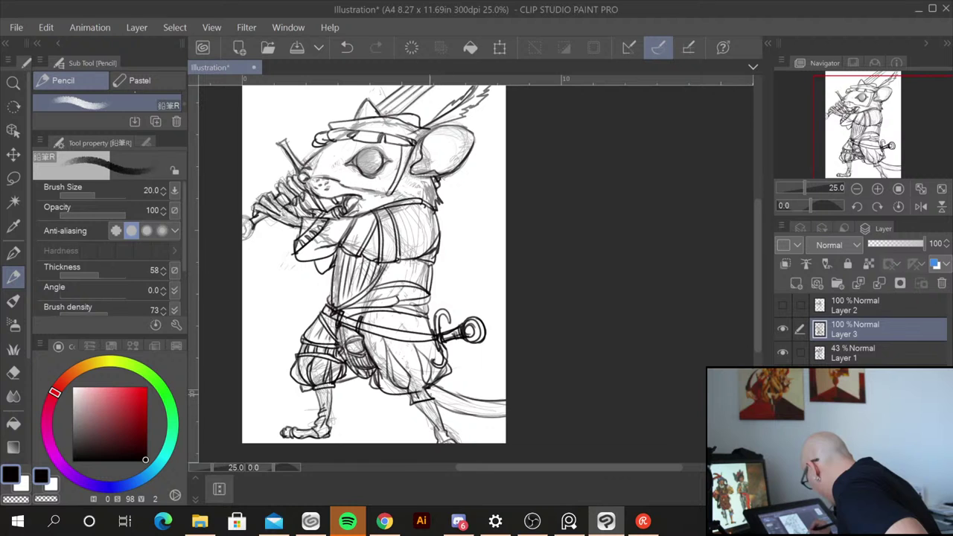
# Step: Compare the costume line art with the bare mouse underdrawing by toggling layer visibility, leaving only Layer 3 shown
pyautogui.click(782, 305)
pyautogui.click(782, 305)
pyautogui.click(782, 329)
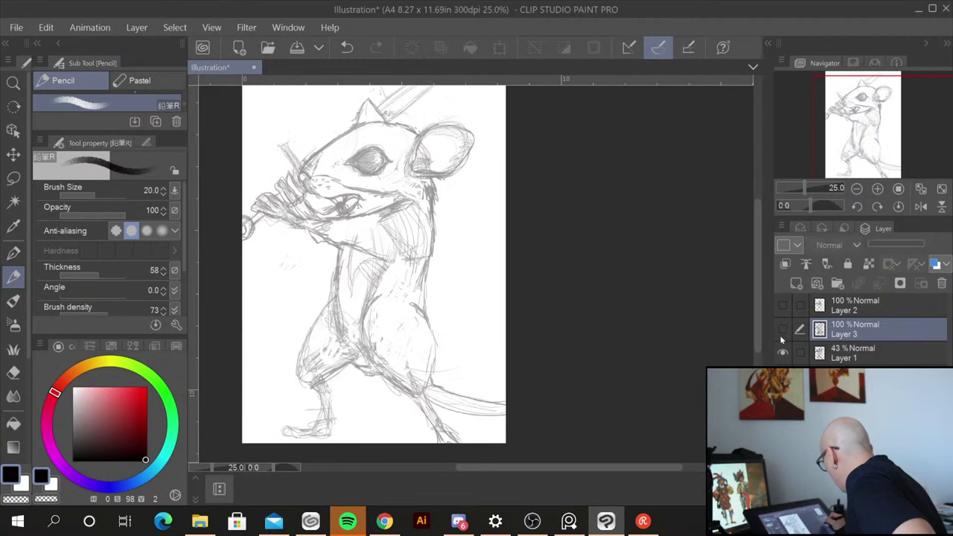
pyautogui.click(783, 352)
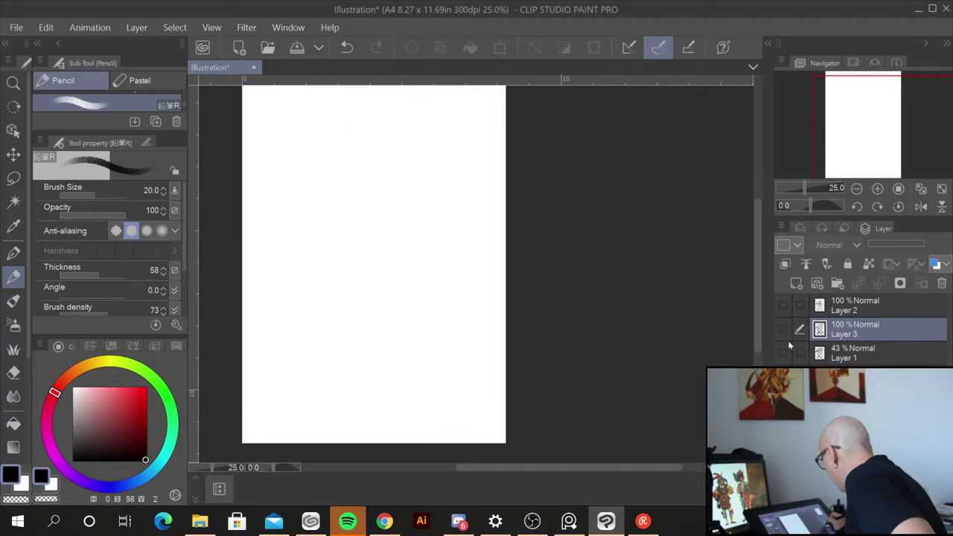
pyautogui.click(782, 329)
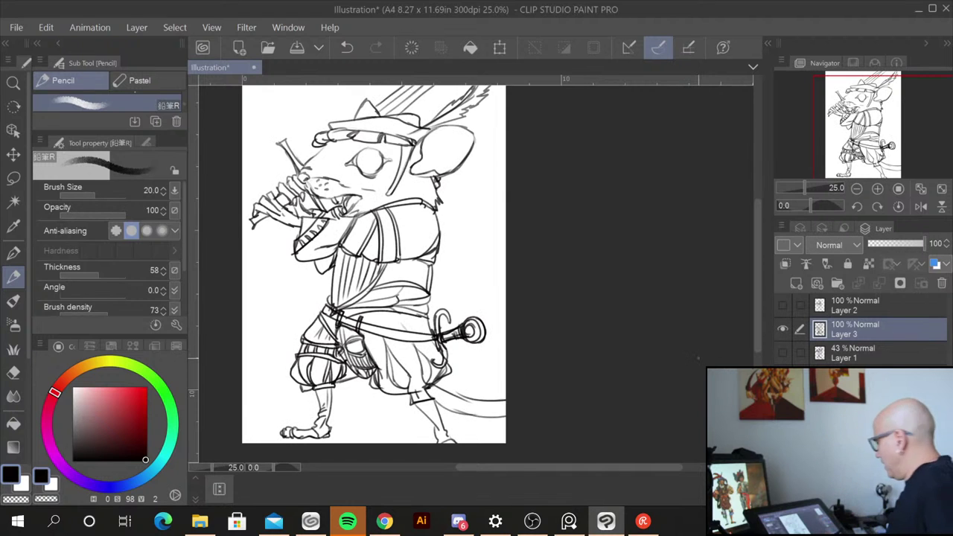
pyautogui.click(782, 330)
pyautogui.click(782, 353)
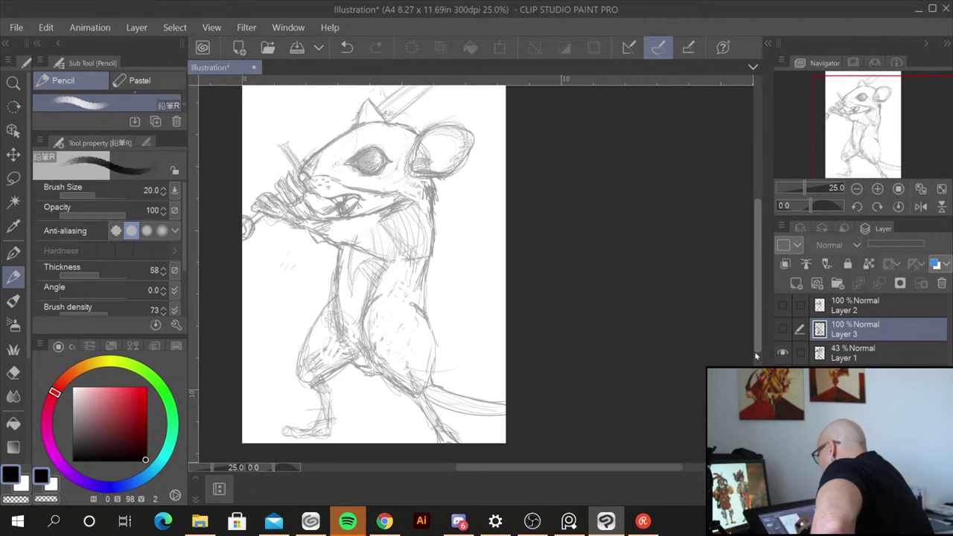
pyautogui.click(782, 353)
pyautogui.click(782, 329)
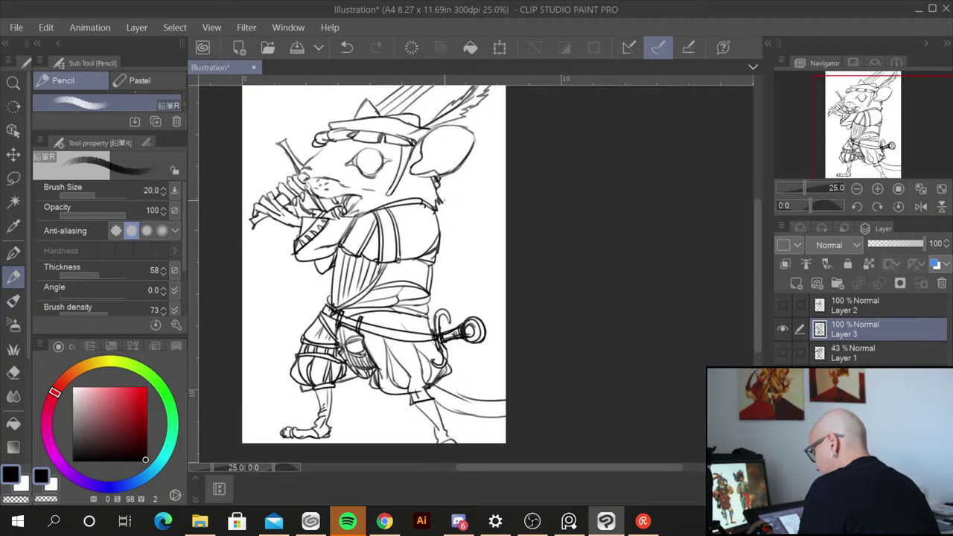
# Step: Set the pencil's brush size to 17 and add a new layer above the costume line art
pyautogui.scroll(2, 443, 204)
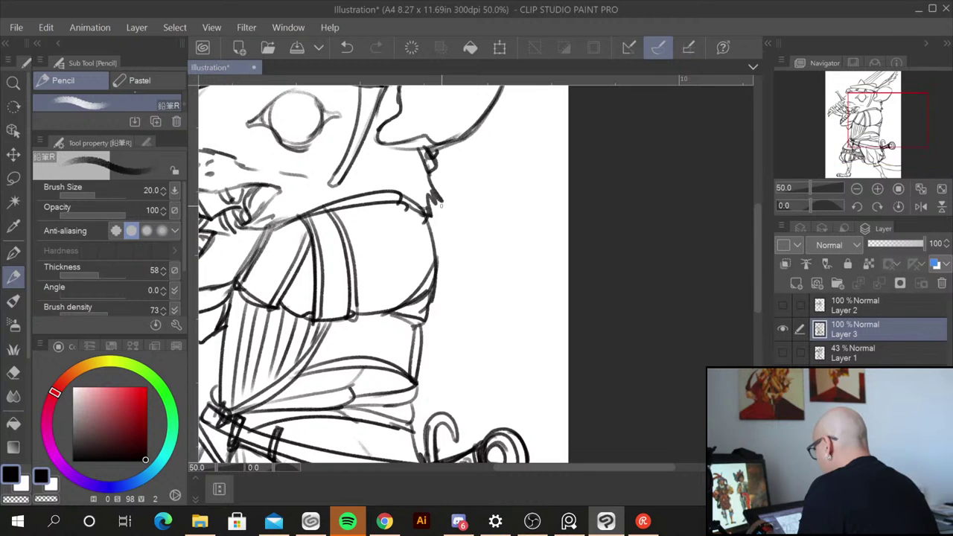
pyautogui.scroll(-1, 439, 207)
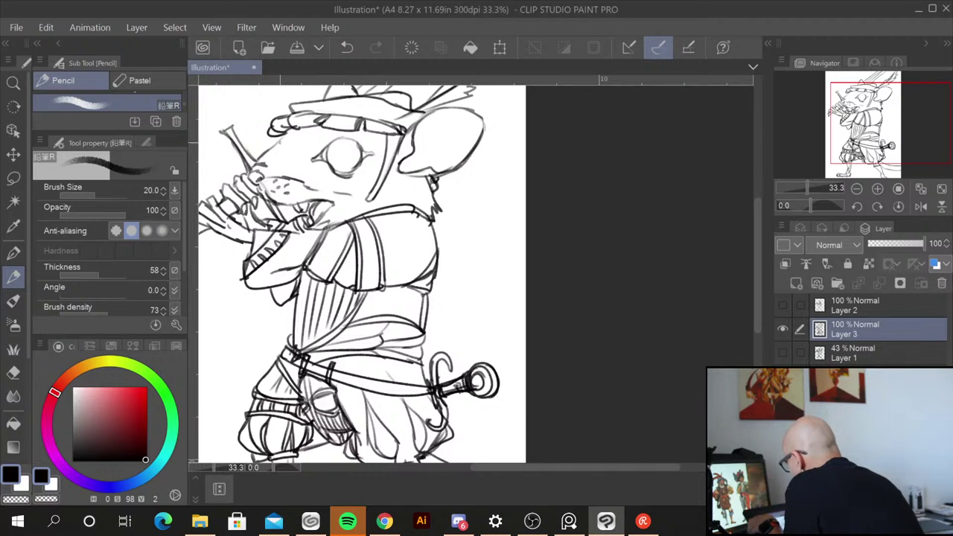
pyautogui.press('[')
pyautogui.press('[')
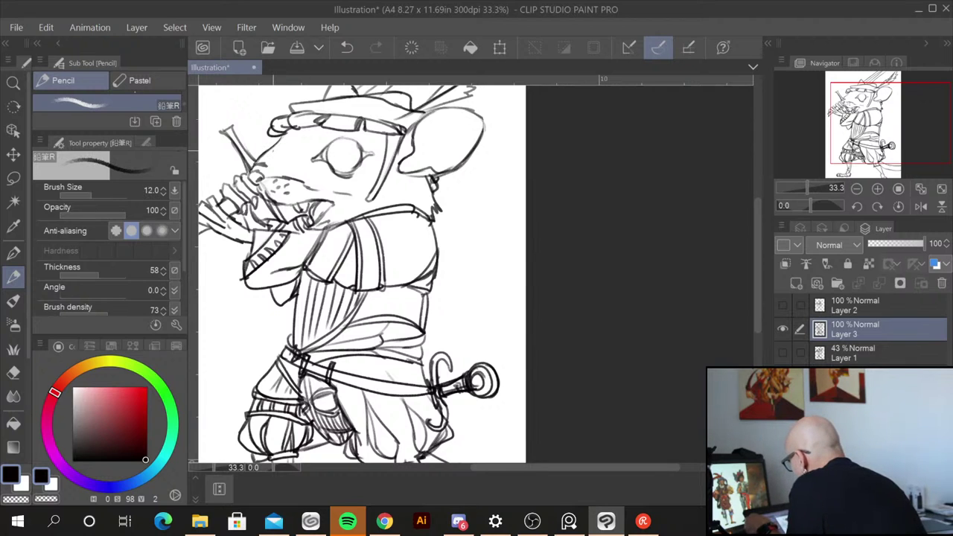
pyautogui.press(']')
pyautogui.press(']')
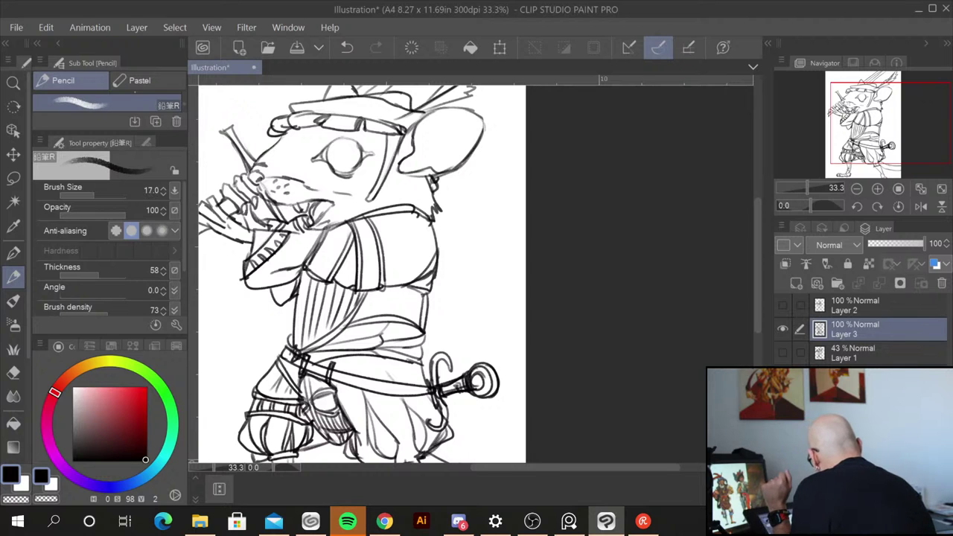
pyautogui.click(900, 282)
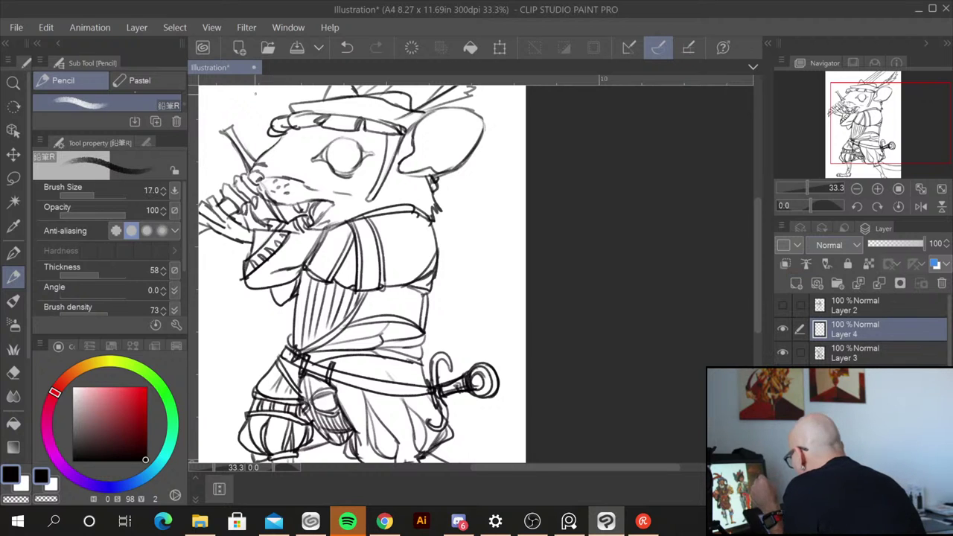
# Step: Retrace the mouse's muzzle, mouth, jaw, collar edge, cap strap and eye with cleaner lines on the new layer
pyautogui.moveTo(279, 141)
pyautogui.mouseDown()
pyautogui.moveTo(247, 187)
pyautogui.moveTo(259, 201)
pyautogui.moveTo(302, 211)
pyautogui.moveTo(317, 199)
pyautogui.moveTo(305, 227)
pyautogui.moveTo(414, 207)
pyautogui.mouseUp()
pyautogui.moveTo(388, 135); pyautogui.dragTo(368, 196)
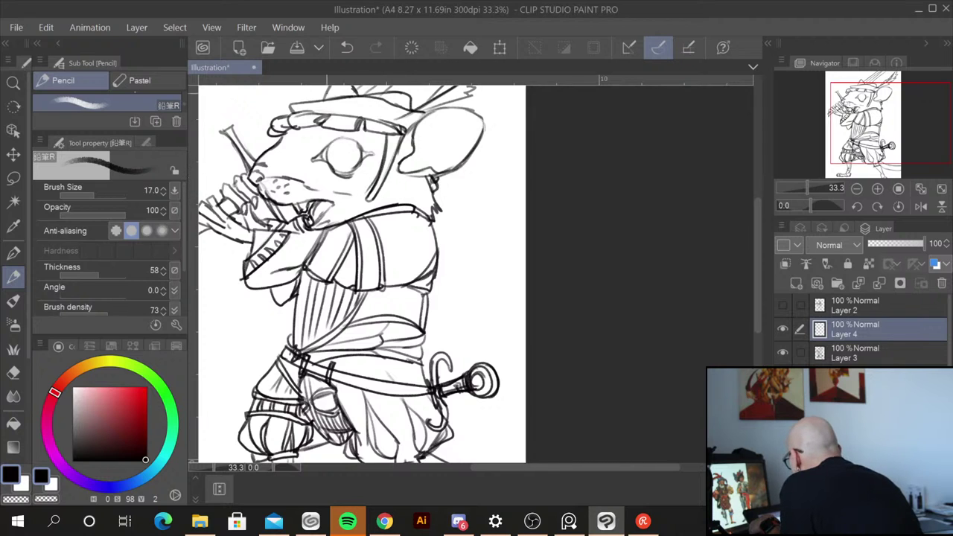
pyautogui.moveTo(324, 151)
pyautogui.mouseDown()
pyautogui.moveTo(354, 141)
pyautogui.moveTo(371, 154)
pyautogui.moveTo(336, 177)
pyautogui.moveTo(313, 159)
pyautogui.moveTo(354, 168)
pyautogui.moveTo(335, 174)
pyautogui.mouseUp()
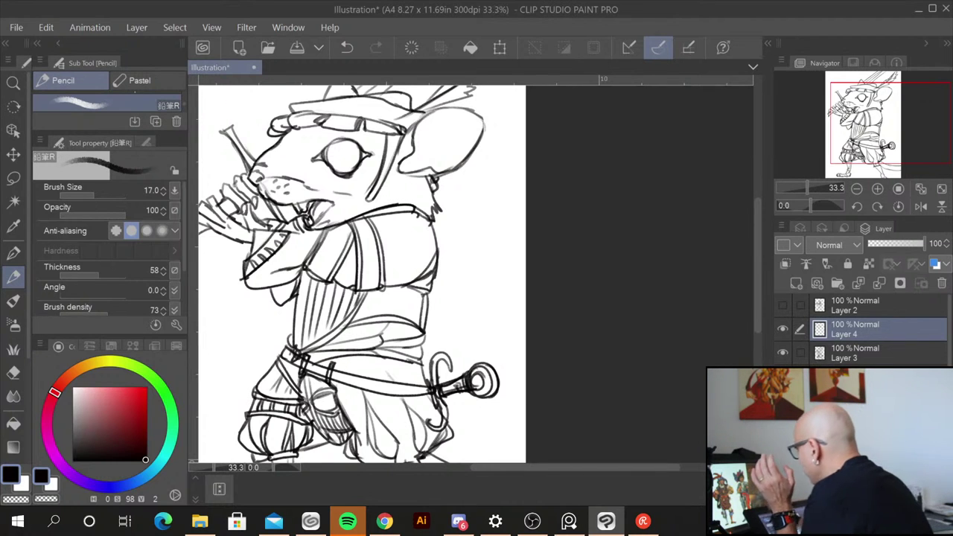
# Step: Create a new blank A4 illustration, 8.27 x 11.69 in at 300 dpi
pyautogui.click(16, 27)
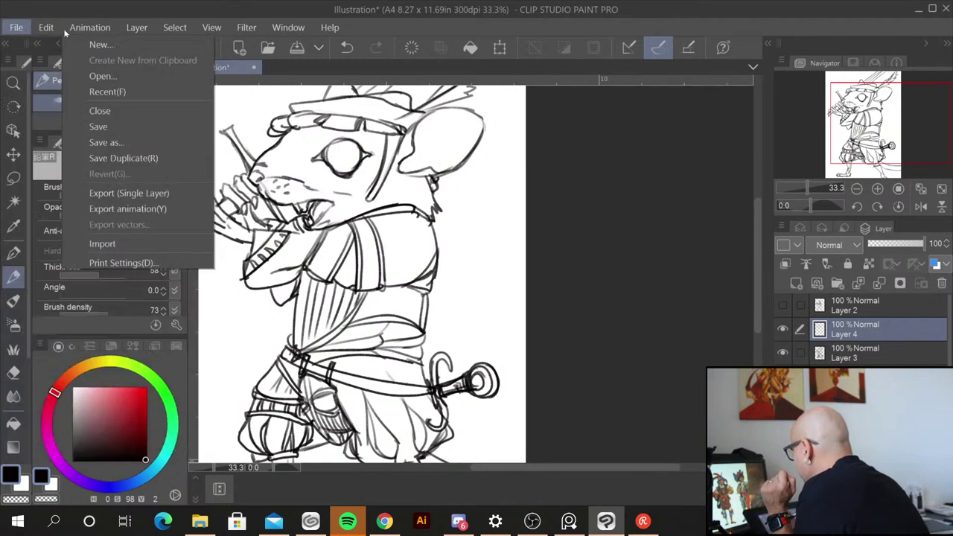
pyautogui.click(100, 44)
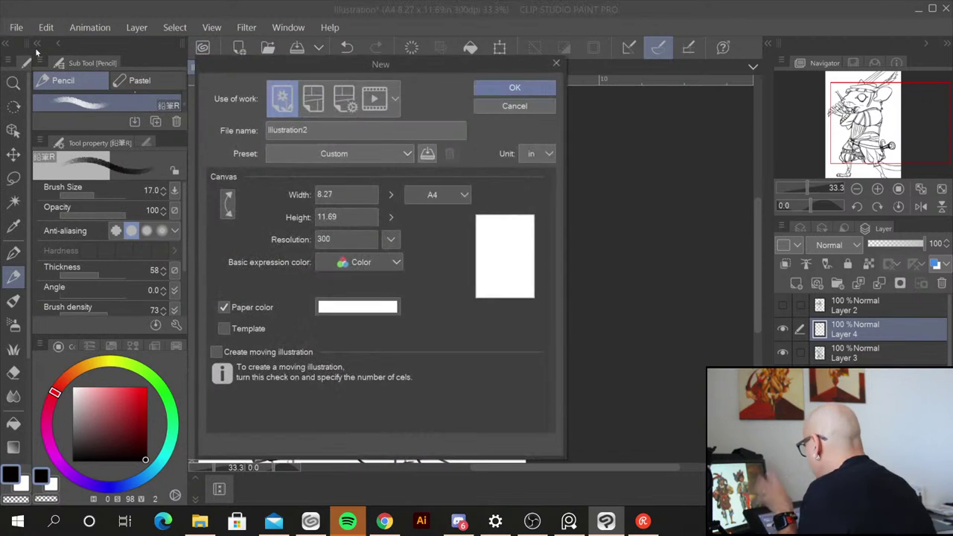
pyautogui.click(511, 87)
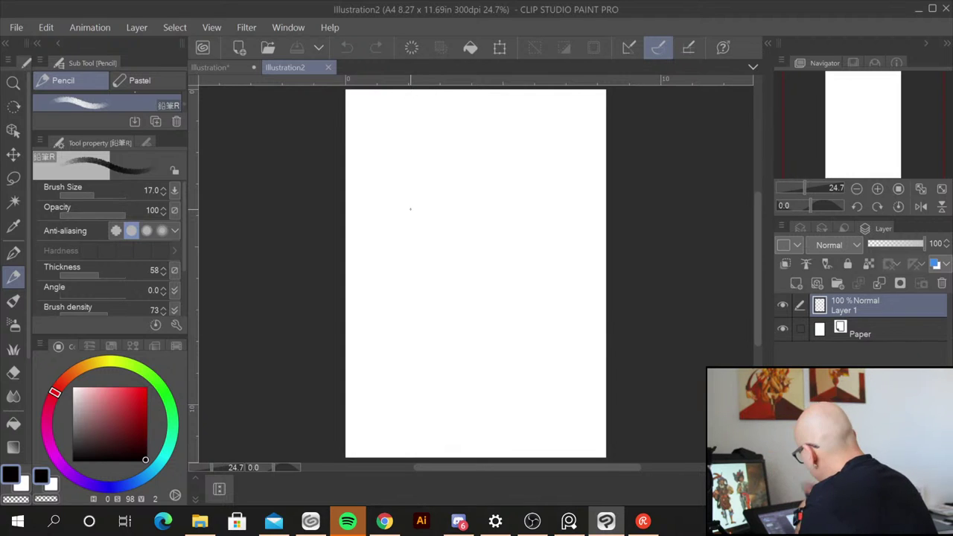
# Step: Practise a loose zigzag scribble and large overlapping slanted ovals on the blank page
pyautogui.moveTo(409, 230)
pyautogui.mouseDown()
pyautogui.moveTo(450, 204)
pyautogui.moveTo(513, 198)
pyautogui.moveTo(552, 232)
pyautogui.mouseUp()
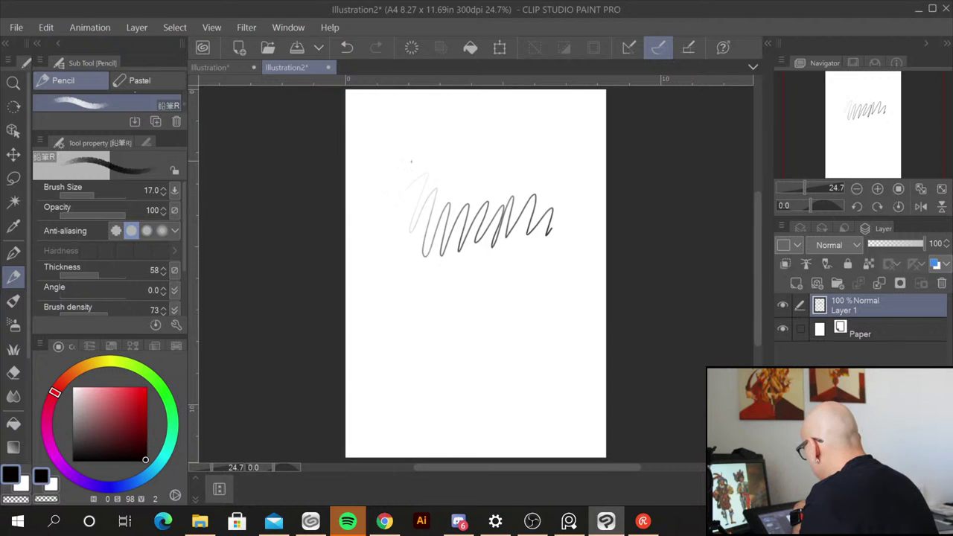
pyautogui.moveTo(428, 162)
pyautogui.mouseDown()
pyautogui.moveTo(560, 143)
pyautogui.moveTo(377, 257)
pyautogui.mouseUp()
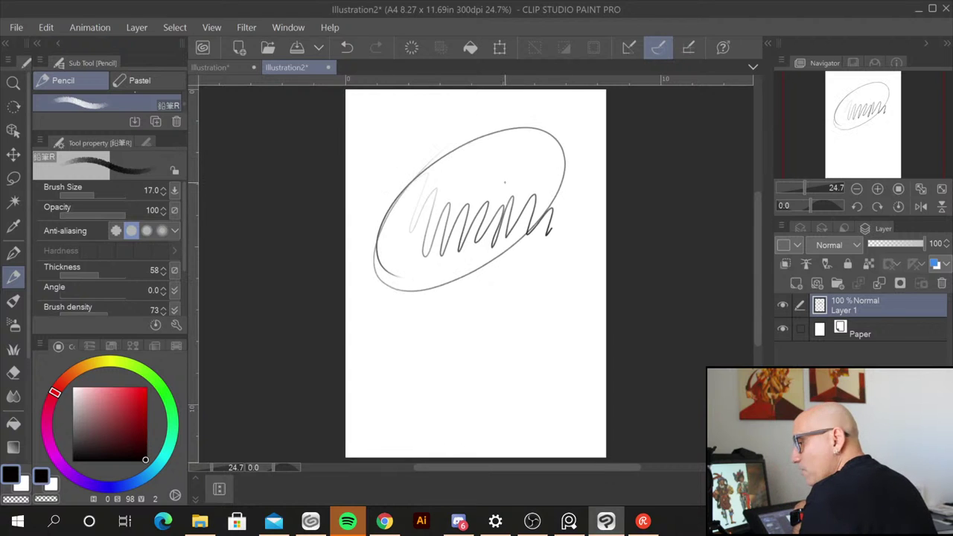
pyautogui.moveTo(478, 177)
pyautogui.mouseDown()
pyautogui.moveTo(411, 301)
pyautogui.moveTo(417, 224)
pyautogui.moveTo(505, 316)
pyautogui.mouseUp()
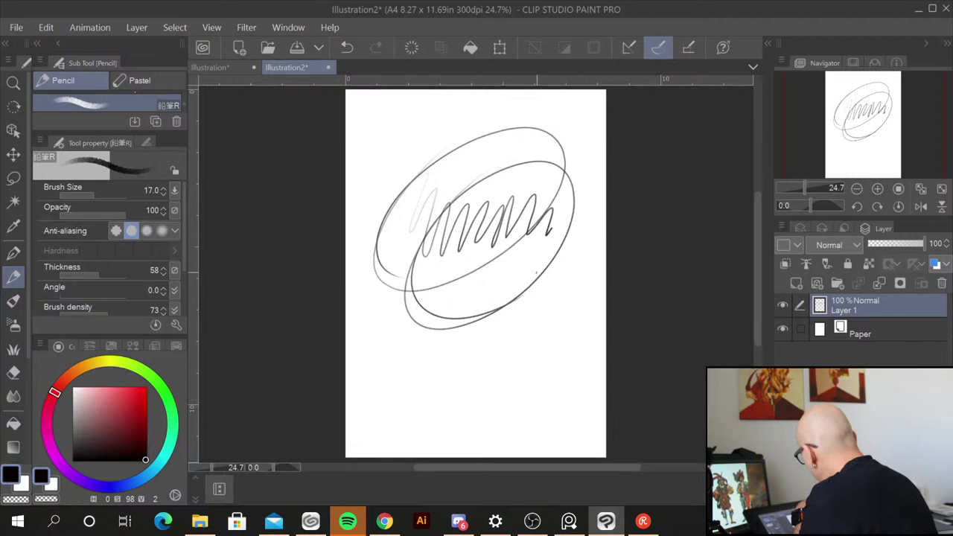
pyautogui.moveTo(569, 255)
pyautogui.mouseDown()
pyautogui.moveTo(585, 305)
pyautogui.moveTo(463, 297)
pyautogui.mouseUp()
pyautogui.moveTo(482, 157)
pyautogui.mouseDown()
pyautogui.moveTo(454, 134)
pyautogui.moveTo(443, 201)
pyautogui.mouseUp()
pyautogui.moveTo(445, 99)
pyautogui.mouseDown()
pyautogui.moveTo(389, 134)
pyautogui.moveTo(398, 121)
pyautogui.mouseUp()
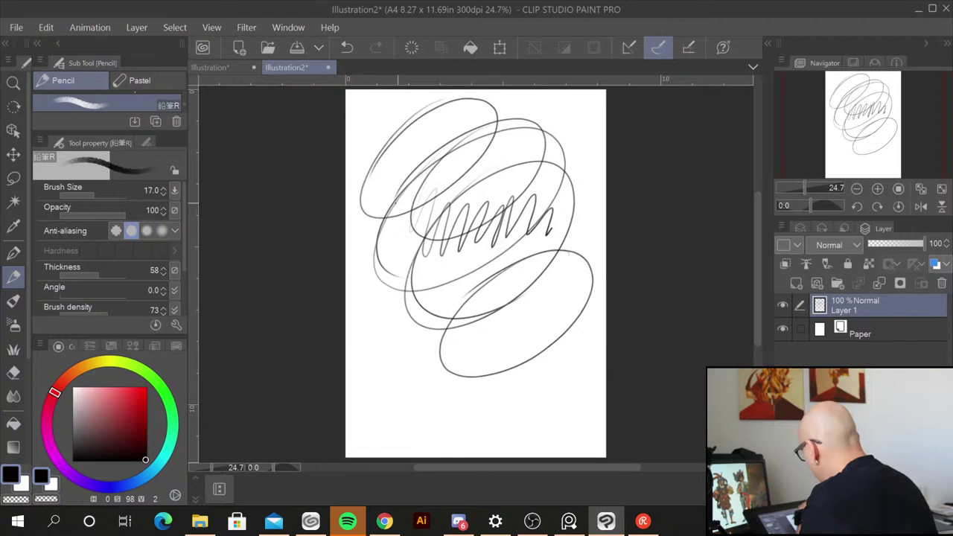
pyautogui.moveTo(468, 276); pyautogui.dragTo(471, 311)
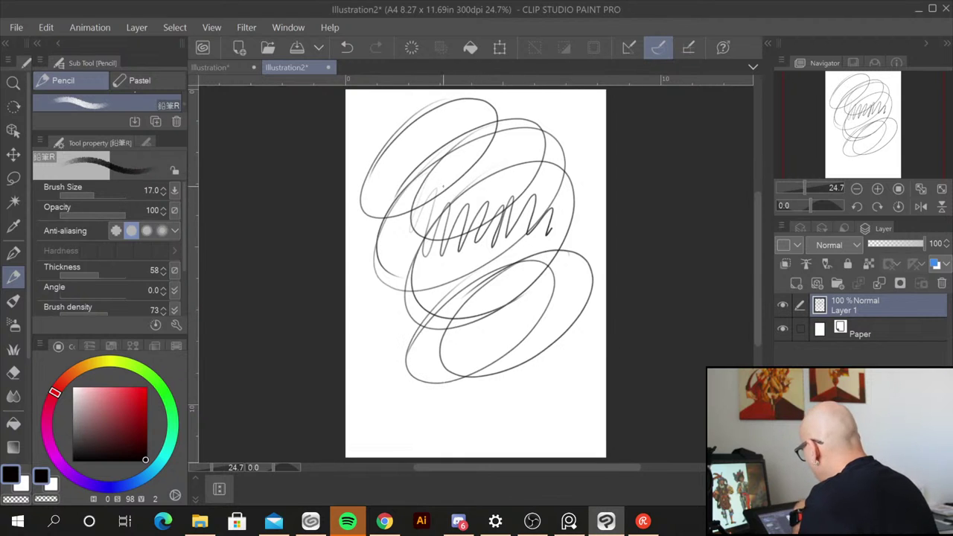
# Step: Clear all practice strokes from the page and remove the selection
pyautogui.hotkey('ctrl', 'a')
pyautogui.press('Delete')
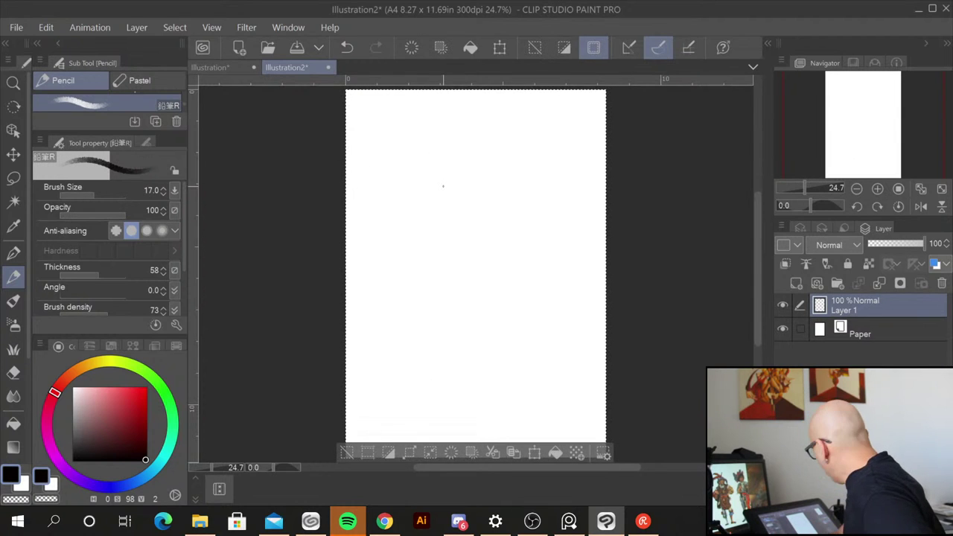
pyautogui.hotkey('ctrl', 'd')
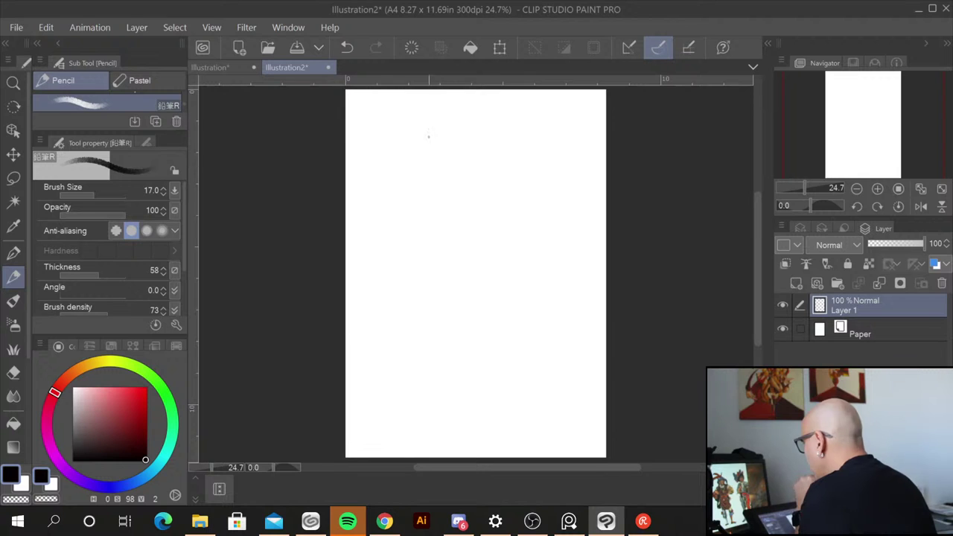
# Step: Fill the page with rows of slanted freehand ovals in varying sizes as a warm-up exercise
pyautogui.moveTo(408, 149)
pyautogui.mouseDown()
pyautogui.moveTo(486, 144)
pyautogui.moveTo(402, 158)
pyautogui.mouseUp()
pyautogui.moveTo(480, 149)
pyautogui.mouseDown()
pyautogui.moveTo(456, 227)
pyautogui.moveTo(427, 225)
pyautogui.mouseUp()
pyautogui.moveTo(521, 166)
pyautogui.mouseDown()
pyautogui.moveTo(514, 242)
pyautogui.moveTo(531, 199)
pyautogui.moveTo(551, 241)
pyautogui.moveTo(587, 244)
pyautogui.moveTo(491, 242)
pyautogui.mouseUp()
pyautogui.moveTo(427, 227)
pyautogui.mouseDown()
pyautogui.moveTo(468, 251)
pyautogui.moveTo(433, 268)
pyautogui.moveTo(432, 348)
pyautogui.moveTo(455, 319)
pyautogui.mouseUp()
pyautogui.moveTo(551, 348)
pyautogui.mouseDown()
pyautogui.moveTo(521, 406)
pyautogui.moveTo(513, 376)
pyautogui.moveTo(443, 376)
pyautogui.moveTo(387, 353)
pyautogui.moveTo(421, 347)
pyautogui.mouseUp()
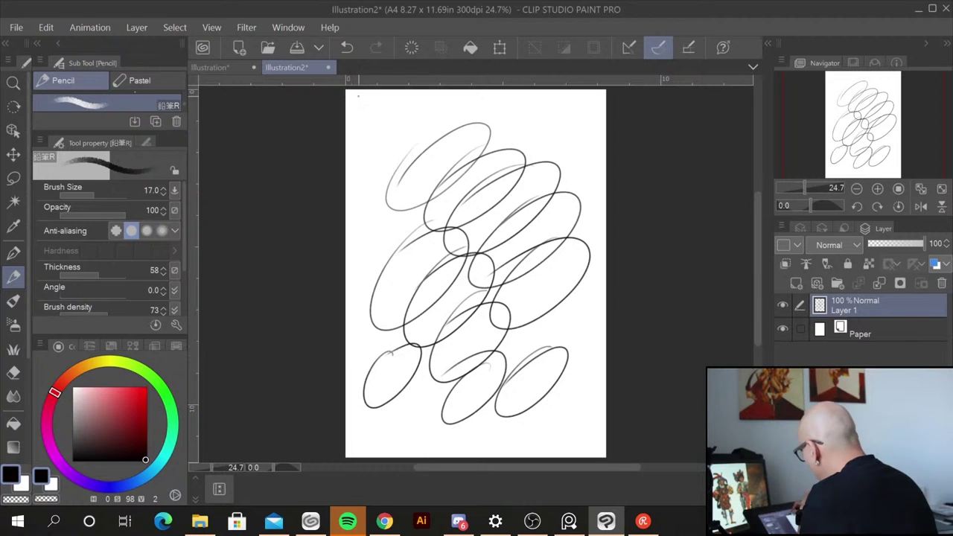
# Step: Practise long straight freehand lines running across and down the page over the rows of ovals
pyautogui.moveTo(359, 101)
pyautogui.mouseDown()
pyautogui.moveTo(383, 335)
pyautogui.moveTo(544, 249)
pyautogui.mouseUp()
pyautogui.moveTo(349, 128); pyautogui.dragTo(452, 89)
pyautogui.moveTo(487, 91)
pyautogui.mouseDown()
pyautogui.moveTo(536, 277)
pyautogui.moveTo(606, 253)
pyautogui.mouseUp()
pyautogui.moveTo(497, 119); pyautogui.dragTo(594, 244)
pyautogui.moveTo(535, 84); pyautogui.dragTo(536, 381)
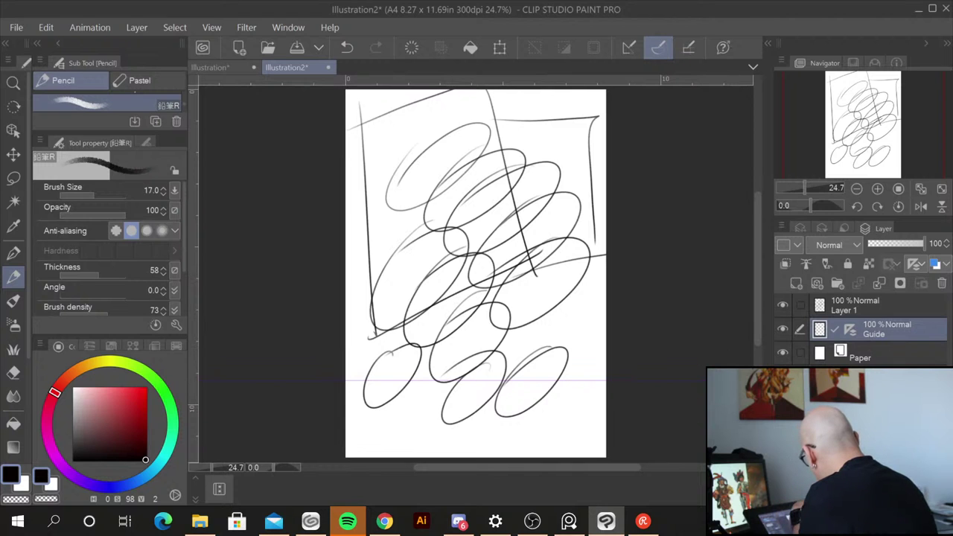
pyautogui.click(941, 283)
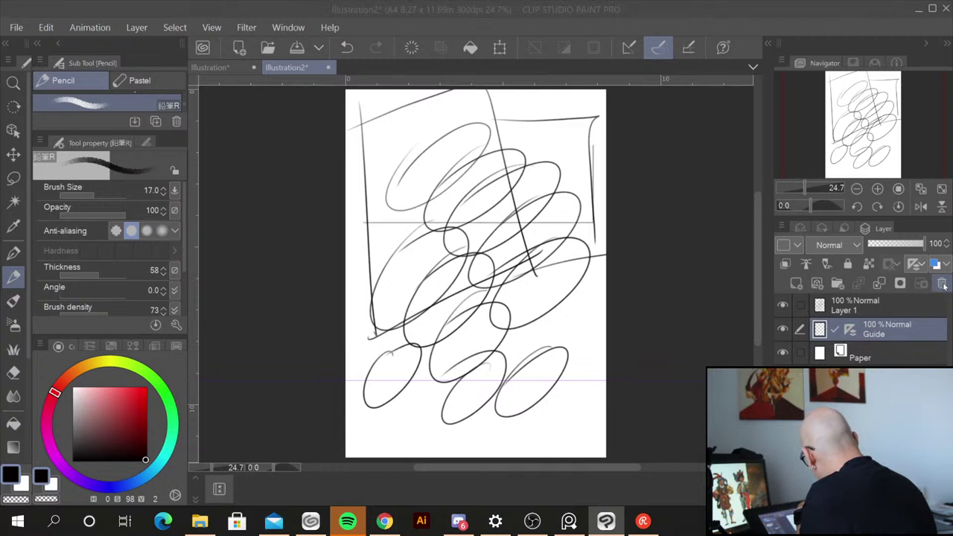
pyautogui.click(486, 205)
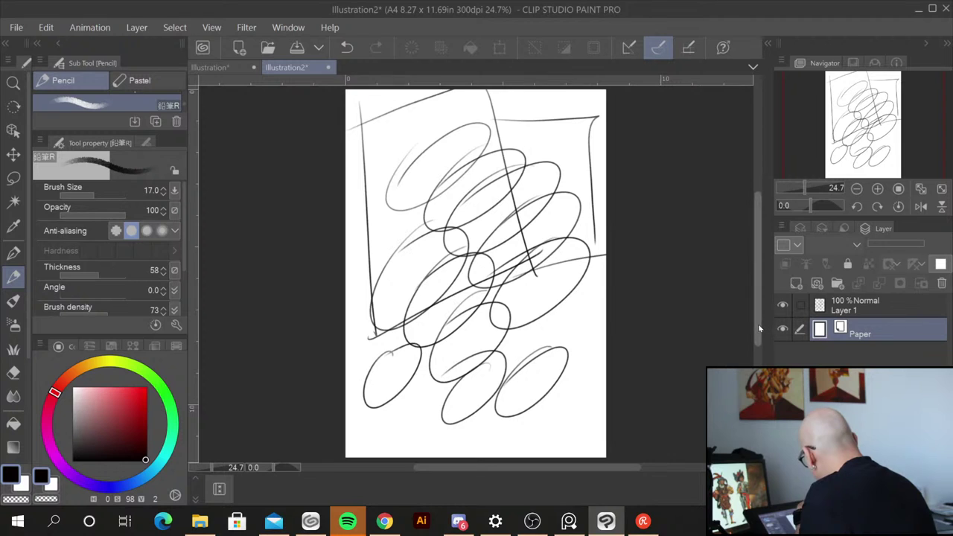
# Step: Clear all practice strokes from Layer 1 so the page is blank
pyautogui.hotkey('ctrl', '-')
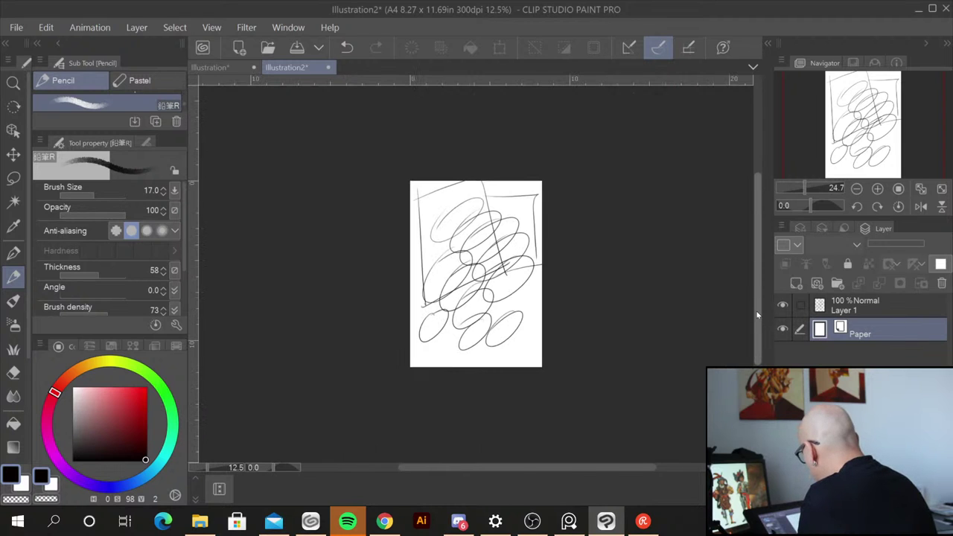
pyautogui.hotkey('ctrl', '+')
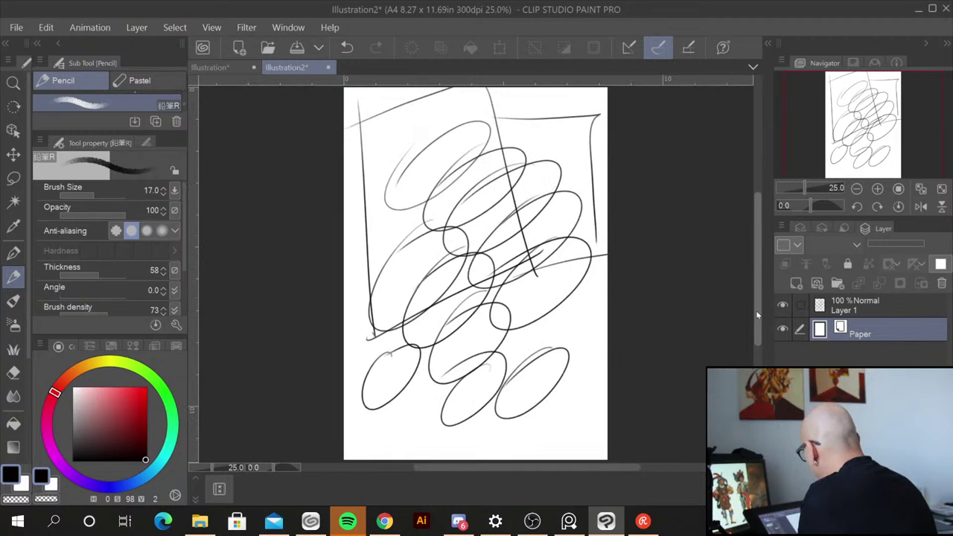
pyautogui.scroll(2, 759, 290)
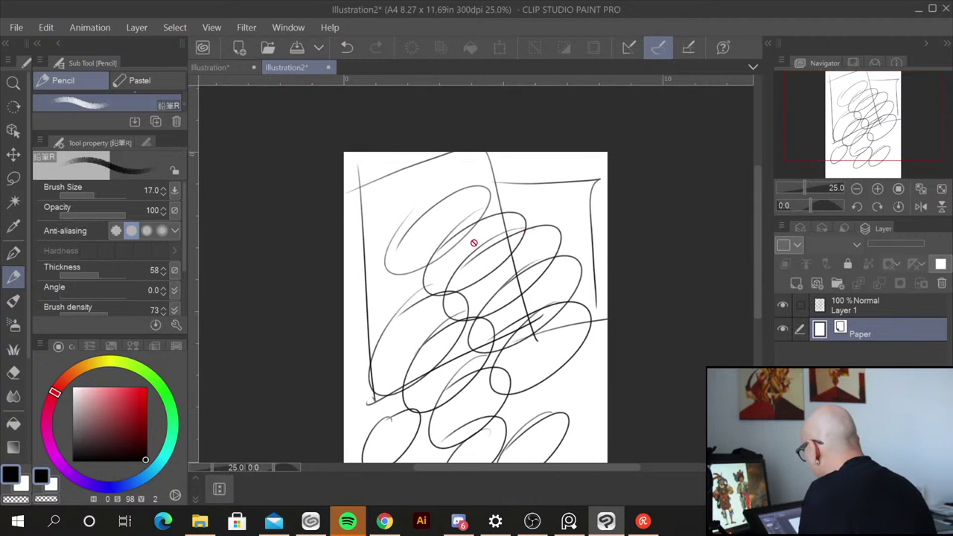
pyautogui.click(880, 303)
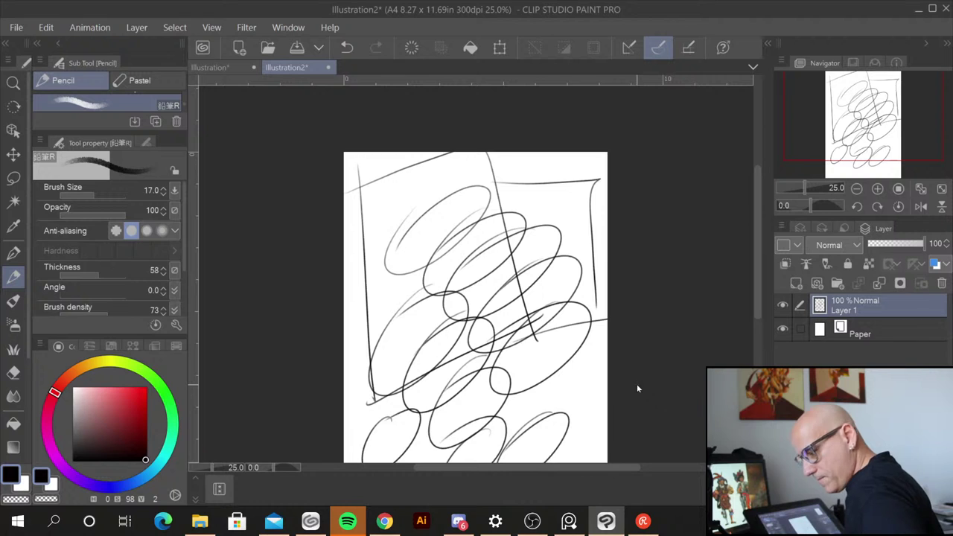
pyautogui.press('Delete')
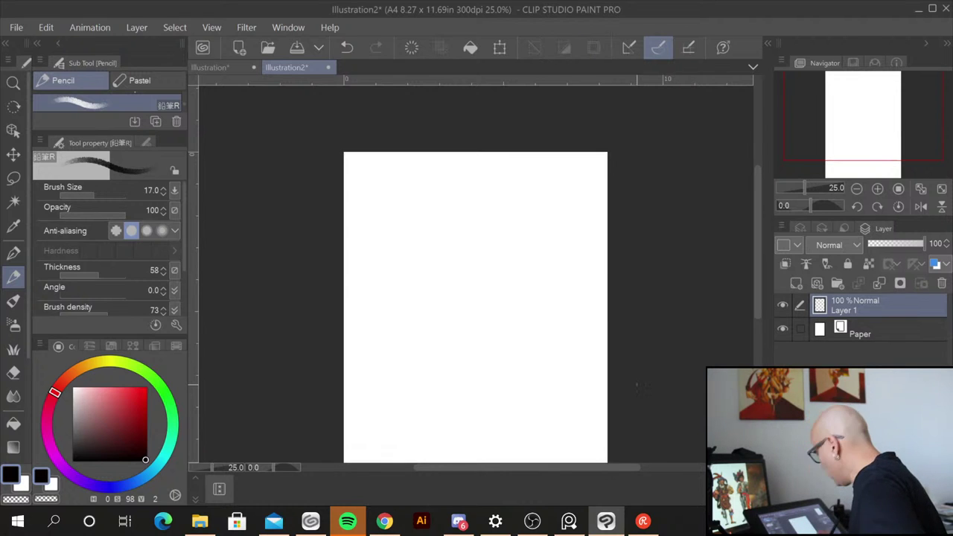
# Step: Draw three rows of continuous slanted loops across the upper part of the blank page
pyautogui.moveTo(404, 195)
pyautogui.mouseDown()
pyautogui.moveTo(380, 226)
pyautogui.moveTo(462, 199)
pyautogui.moveTo(521, 201)
pyautogui.moveTo(553, 217)
pyautogui.moveTo(533, 285)
pyautogui.mouseUp()
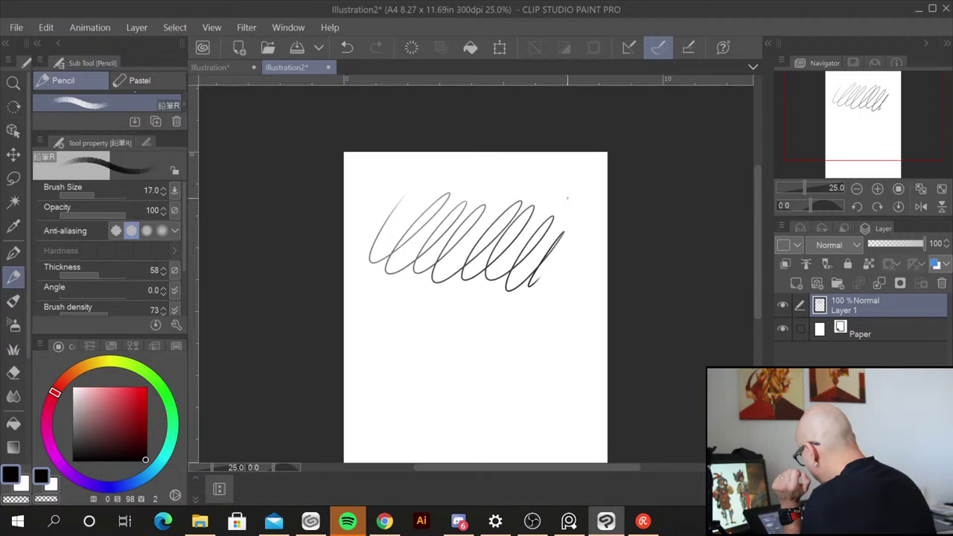
pyautogui.moveTo(379, 282)
pyautogui.mouseDown()
pyautogui.moveTo(441, 279)
pyautogui.moveTo(441, 305)
pyautogui.moveTo(488, 328)
pyautogui.moveTo(526, 323)
pyautogui.moveTo(551, 336)
pyautogui.moveTo(583, 318)
pyautogui.moveTo(604, 292)
pyautogui.mouseUp()
pyautogui.moveTo(409, 165)
pyautogui.mouseDown()
pyautogui.moveTo(382, 223)
pyautogui.moveTo(488, 202)
pyautogui.moveTo(553, 166)
pyautogui.moveTo(544, 216)
pyautogui.mouseUp()
# Step: Add roughly parallel diagonal strokes rising to the right across the rows of loops
pyautogui.moveTo(363, 399)
pyautogui.mouseDown()
pyautogui.moveTo(564, 291)
pyautogui.moveTo(554, 304)
pyautogui.mouseUp()
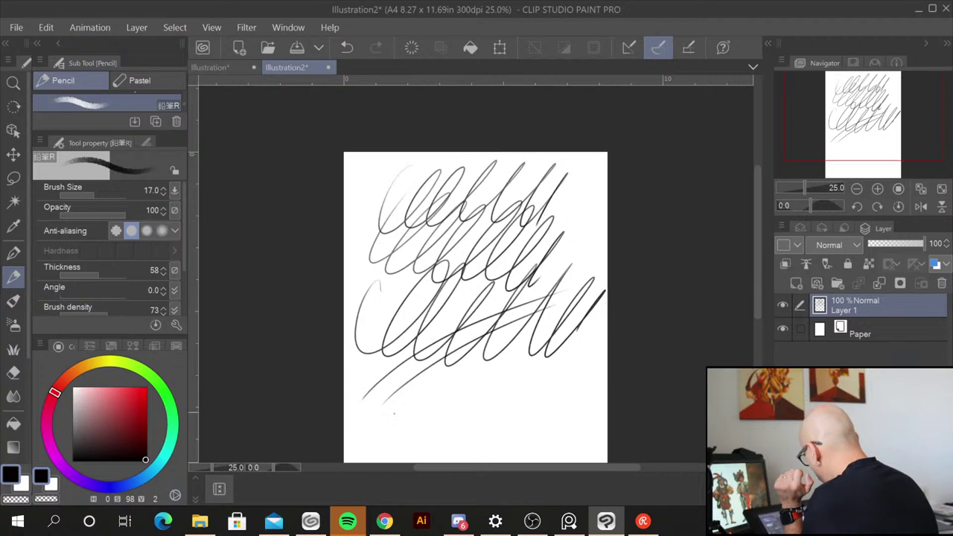
pyautogui.moveTo(394, 413); pyautogui.dragTo(536, 325)
pyautogui.moveTo(382, 345); pyautogui.dragTo(553, 246)
pyautogui.moveTo(366, 327); pyautogui.dragTo(535, 224)
pyautogui.moveTo(396, 266); pyautogui.dragTo(463, 224)
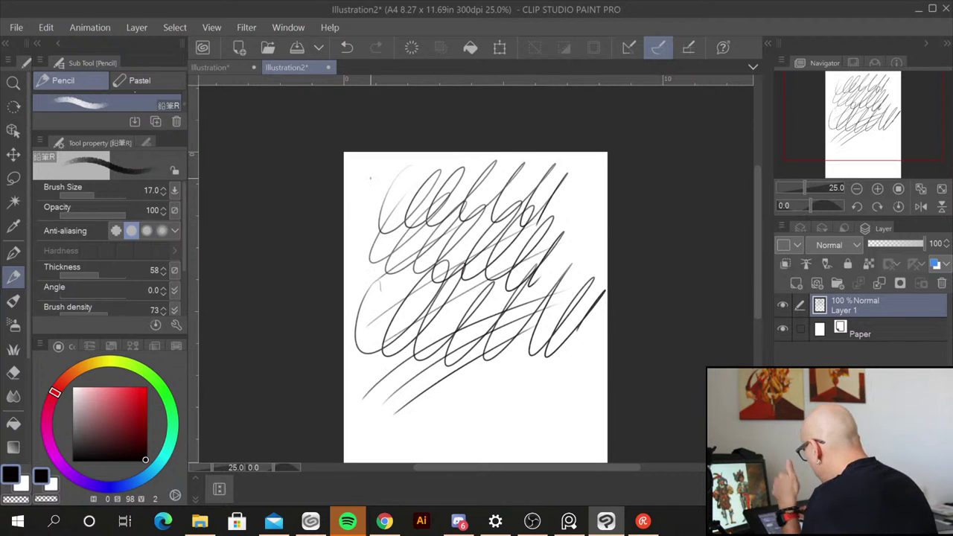
# Step: Hatch the upper-left area of the page with long, slightly curved near-vertical strokes
pyautogui.moveTo(363, 218); pyautogui.dragTo(372, 164)
pyautogui.moveTo(380, 250); pyautogui.dragTo(394, 152)
pyautogui.moveTo(392, 259)
pyautogui.mouseDown()
pyautogui.moveTo(412, 157)
pyautogui.moveTo(402, 253)
pyautogui.mouseUp()
pyautogui.moveTo(451, 166); pyautogui.dragTo(422, 250)
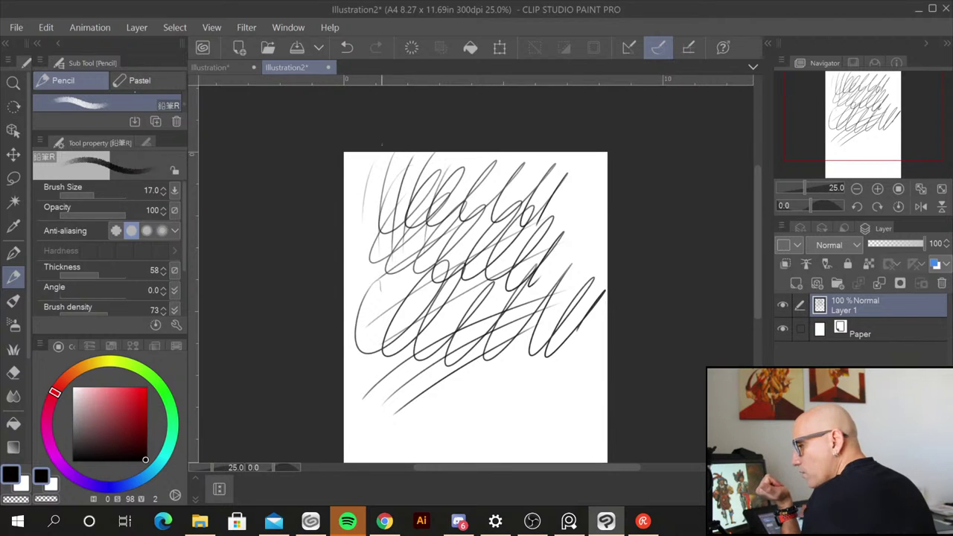
pyautogui.moveTo(364, 152); pyautogui.dragTo(347, 255)
pyautogui.moveTo(358, 168); pyautogui.dragTo(348, 285)
pyautogui.moveTo(381, 152)
pyautogui.mouseDown()
pyautogui.moveTo(365, 272)
pyautogui.moveTo(387, 269)
pyautogui.mouseUp()
pyautogui.moveTo(421, 153); pyautogui.dragTo(406, 274)
pyautogui.moveTo(457, 178); pyautogui.dragTo(449, 204)
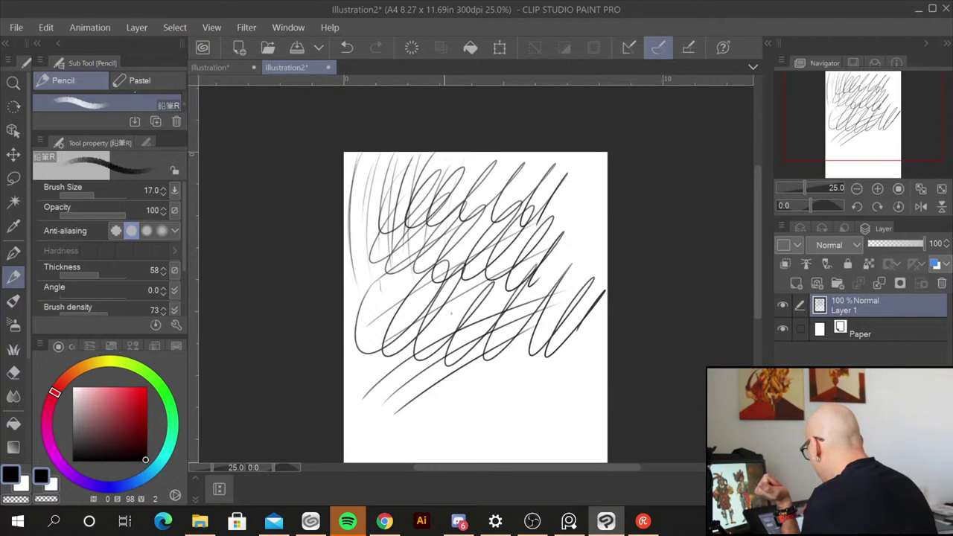
# Step: Draw steep curved strokes and tall narrow ovals across the upper-right area of the page
pyautogui.moveTo(499, 163); pyautogui.dragTo(478, 262)
pyautogui.moveTo(570, 165); pyautogui.dragTo(512, 254)
pyautogui.moveTo(599, 168); pyautogui.dragTo(604, 223)
pyautogui.moveTo(575, 186); pyautogui.dragTo(597, 173)
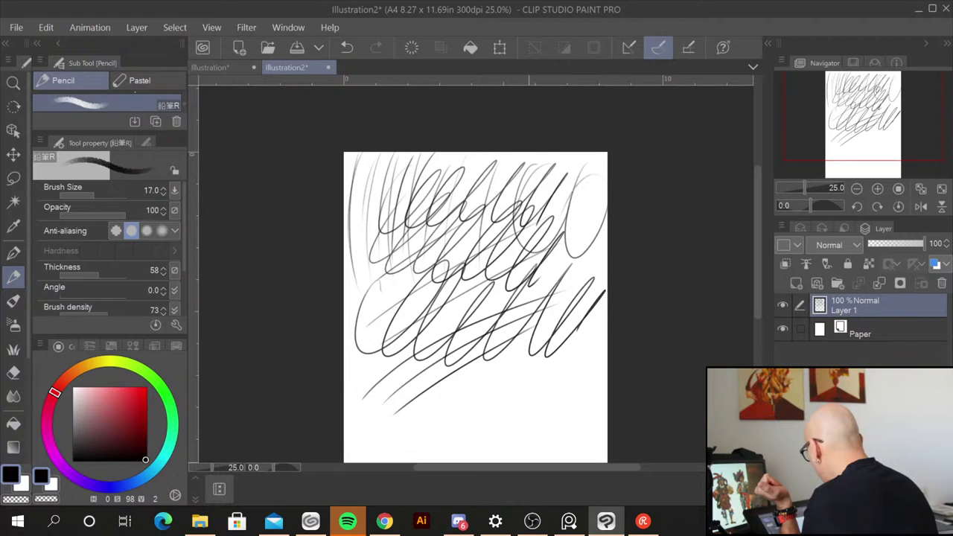
# Step: Scribble loose looping pencil test strokes across the lower part of the Illustration2 practice page
pyautogui.moveTo(555, 316); pyautogui.dragTo(530, 383)
pyautogui.moveTo(525, 328); pyautogui.dragTo(491, 401)
pyautogui.moveTo(521, 302)
pyautogui.mouseDown()
pyautogui.moveTo(538, 452)
pyautogui.moveTo(515, 327)
pyautogui.moveTo(559, 448)
pyautogui.mouseUp()
pyautogui.moveTo(516, 360); pyautogui.dragTo(540, 454)
pyautogui.moveTo(536, 384)
pyautogui.mouseDown()
pyautogui.moveTo(559, 444)
pyautogui.moveTo(560, 432)
pyautogui.mouseUp()
pyautogui.moveTo(594, 363)
pyautogui.mouseDown()
pyautogui.moveTo(547, 407)
pyautogui.moveTo(557, 402)
pyautogui.mouseUp()
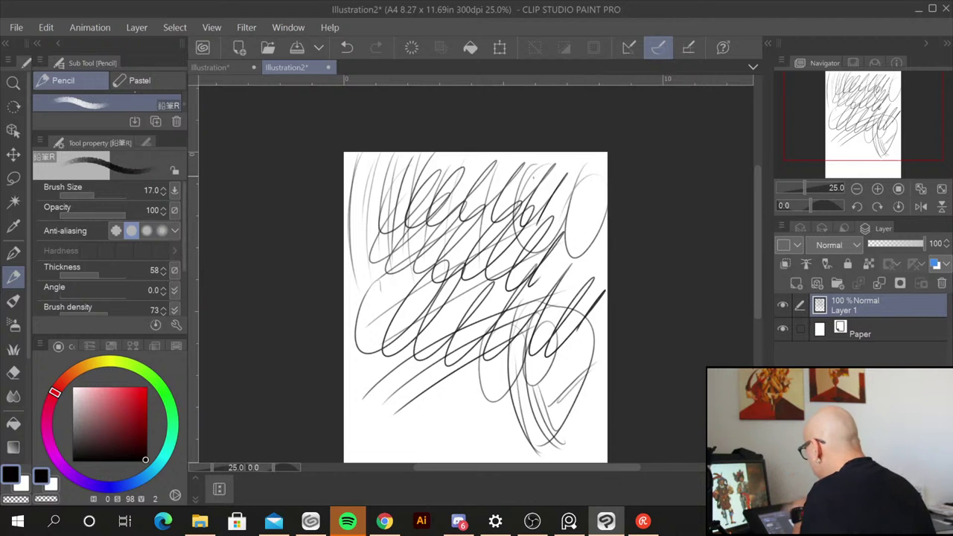
# Step: Close the Illustration2 practice document without saving it
pyautogui.click(327, 67)
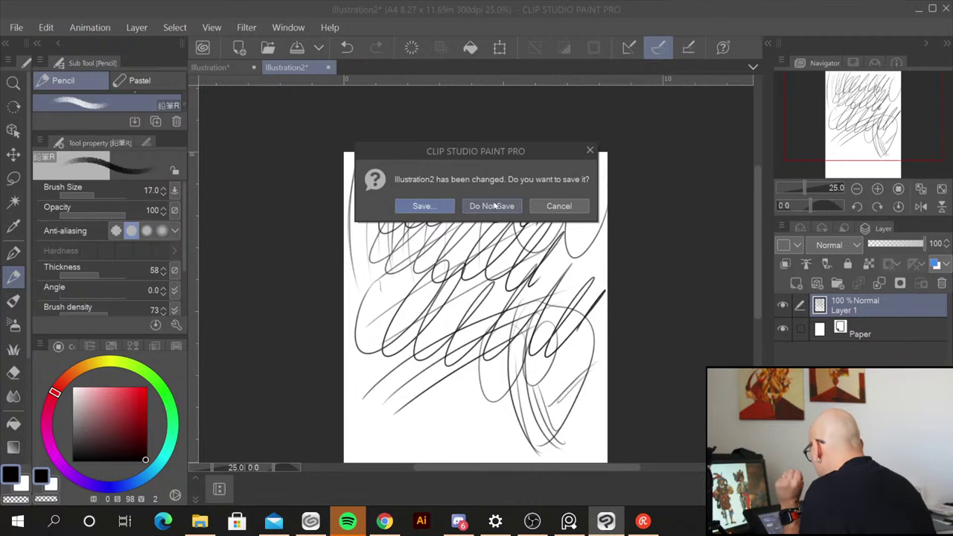
pyautogui.click(494, 206)
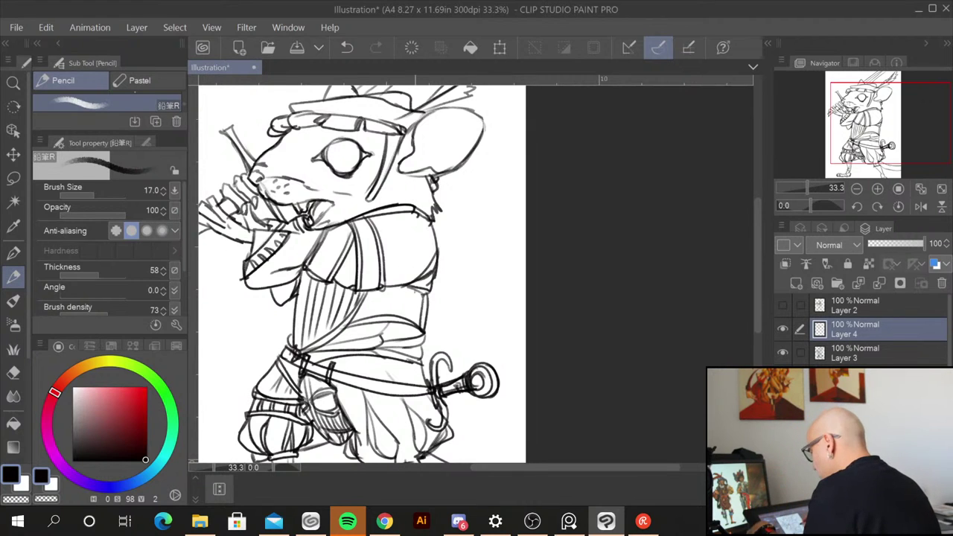
# Step: Reinforce the rat's torso on Layer 4 with darker pencil lines along the front, lower sleeve edge, waist sash and back
pyautogui.scroll(1, 432, 307)
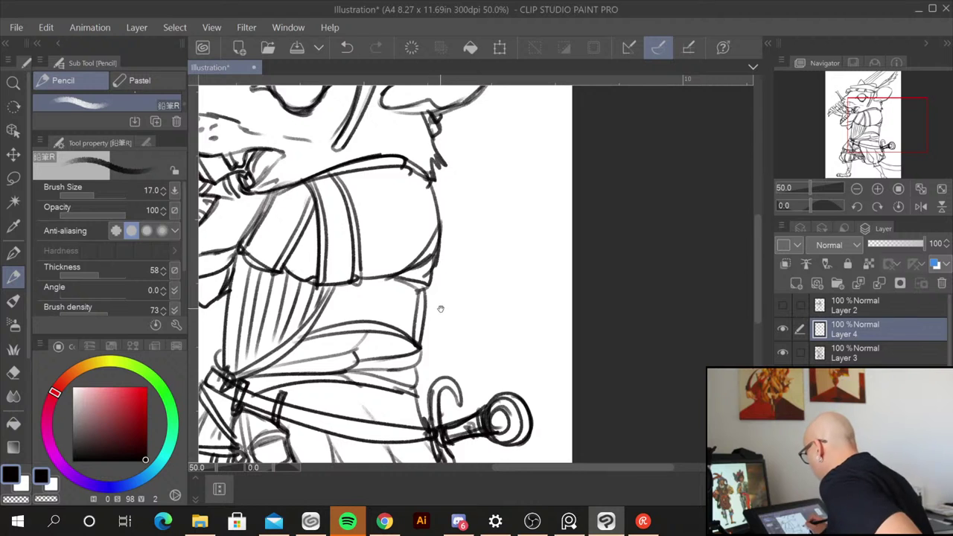
pyautogui.moveTo(440, 308); pyautogui.dragTo(581, 268)
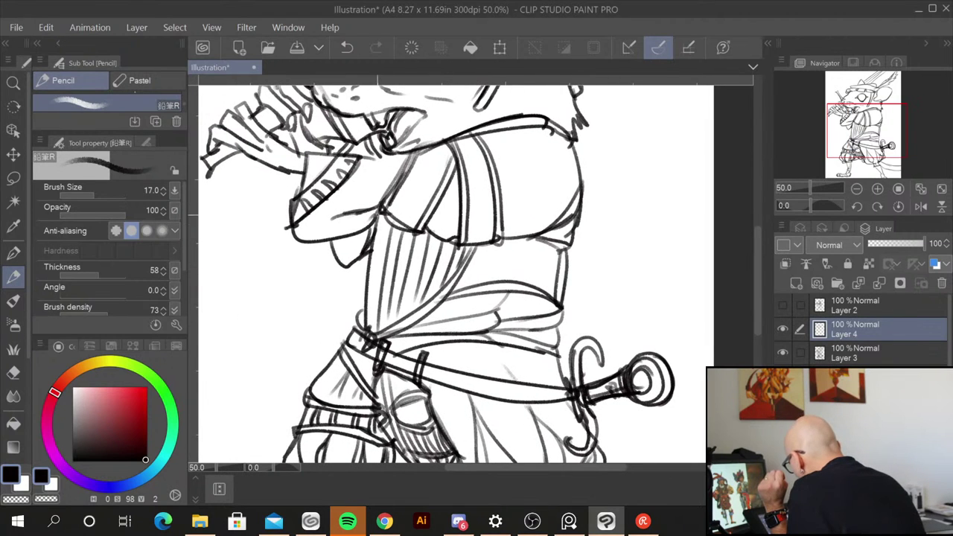
pyautogui.moveTo(377, 213); pyautogui.dragTo(365, 328)
pyautogui.moveTo(465, 251); pyautogui.dragTo(417, 308)
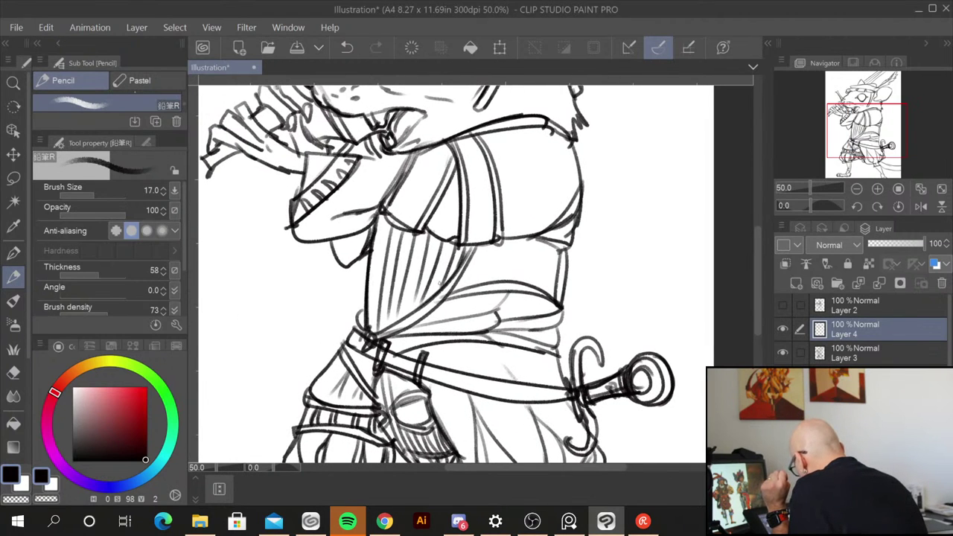
pyautogui.moveTo(444, 241)
pyautogui.mouseDown()
pyautogui.moveTo(500, 242)
pyautogui.moveTo(554, 228)
pyautogui.moveTo(569, 246)
pyautogui.mouseUp()
pyautogui.moveTo(384, 216); pyautogui.dragTo(433, 229)
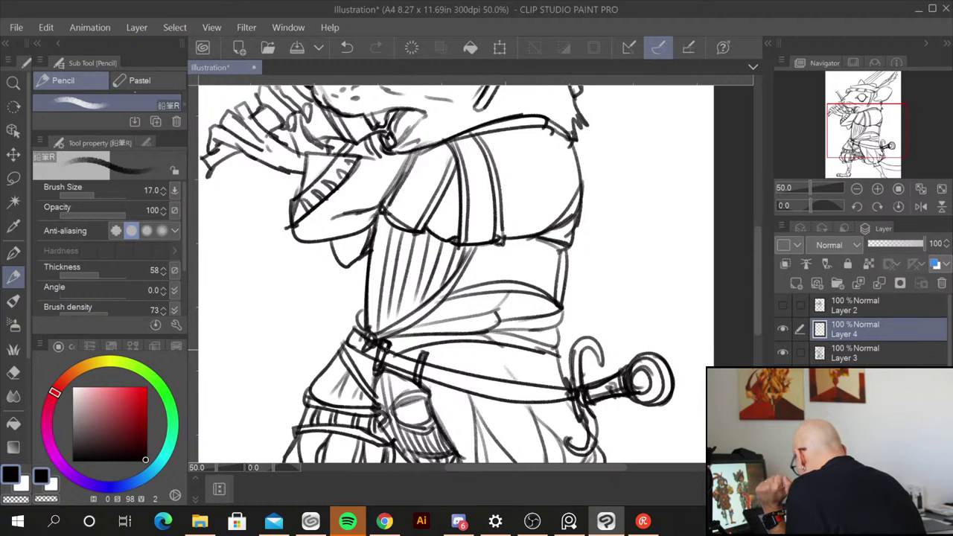
pyautogui.moveTo(404, 353)
pyautogui.mouseDown()
pyautogui.moveTo(516, 341)
pyautogui.moveTo(556, 357)
pyautogui.mouseUp()
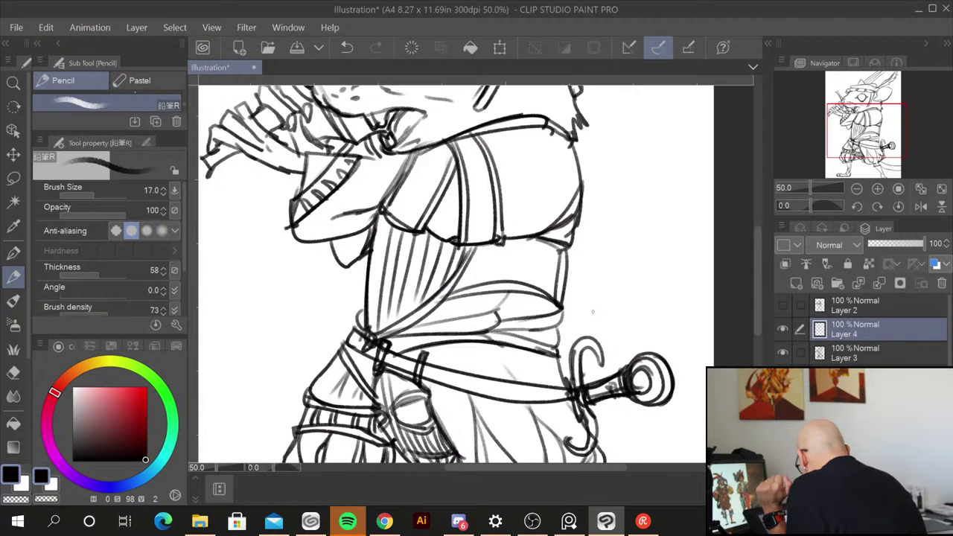
pyautogui.moveTo(570, 253); pyautogui.dragTo(556, 353)
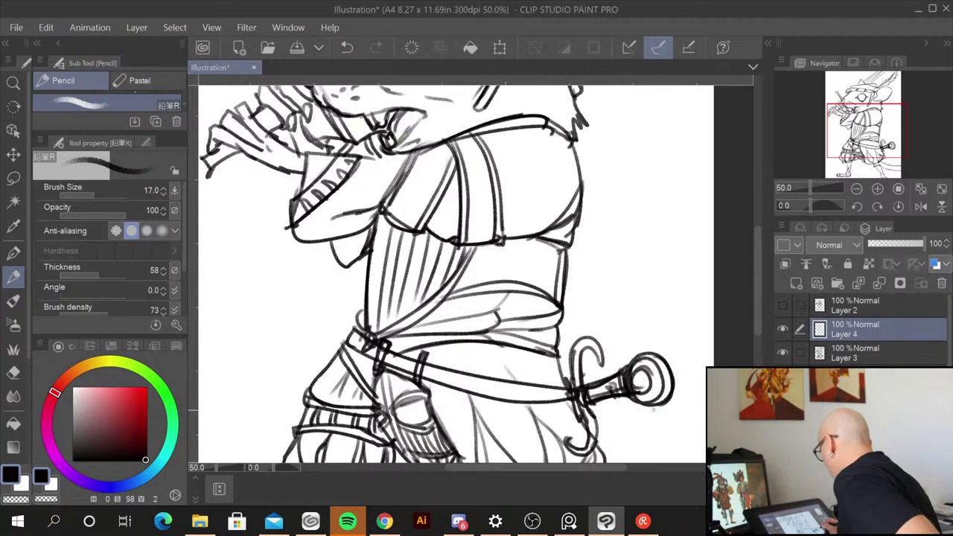
# Step: Darken the pencil outlines of the front leg's puffed breeches and the pouch hanging from the belt
pyautogui.moveTo(655, 428); pyautogui.dragTo(673, 248)
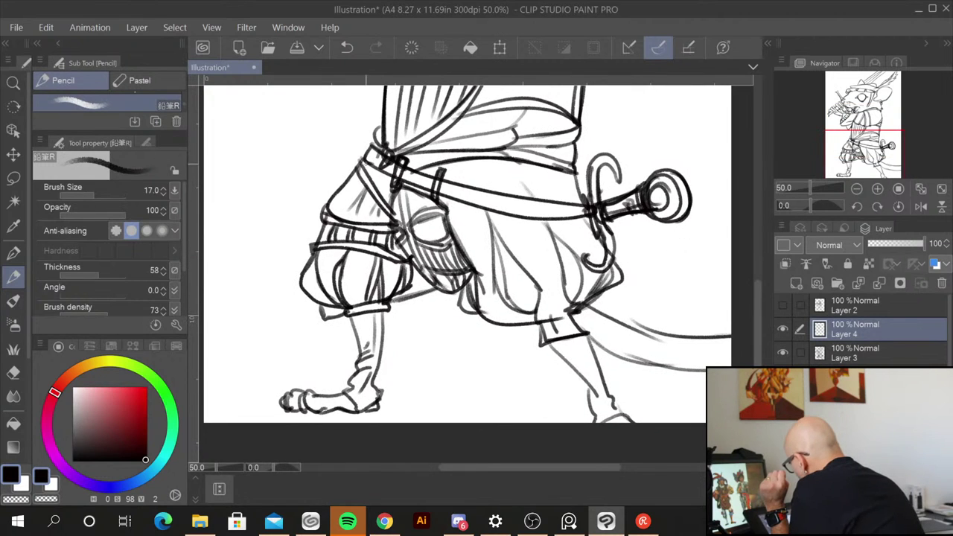
pyautogui.moveTo(360, 165)
pyautogui.mouseDown()
pyautogui.moveTo(328, 207)
pyautogui.moveTo(311, 251)
pyautogui.moveTo(373, 254)
pyautogui.mouseUp()
pyautogui.moveTo(319, 238)
pyautogui.mouseDown()
pyautogui.moveTo(358, 242)
pyautogui.moveTo(318, 293)
pyautogui.mouseUp()
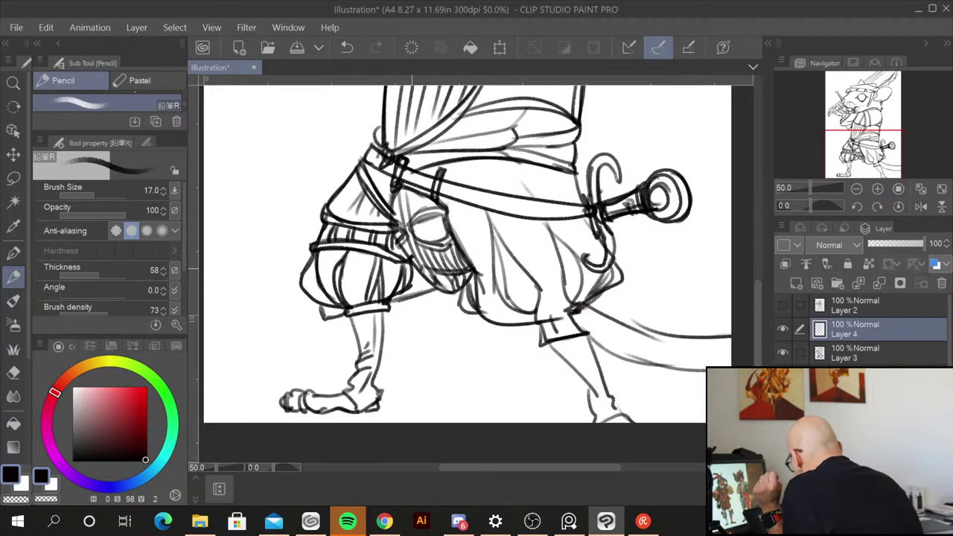
pyautogui.moveTo(396, 194)
pyautogui.mouseDown()
pyautogui.moveTo(390, 221)
pyautogui.moveTo(441, 291)
pyautogui.moveTo(461, 289)
pyautogui.mouseUp()
pyautogui.moveTo(446, 214)
pyautogui.mouseDown()
pyautogui.moveTo(475, 271)
pyautogui.moveTo(461, 283)
pyautogui.mouseUp()
pyautogui.moveTo(402, 185); pyautogui.dragTo(430, 195)
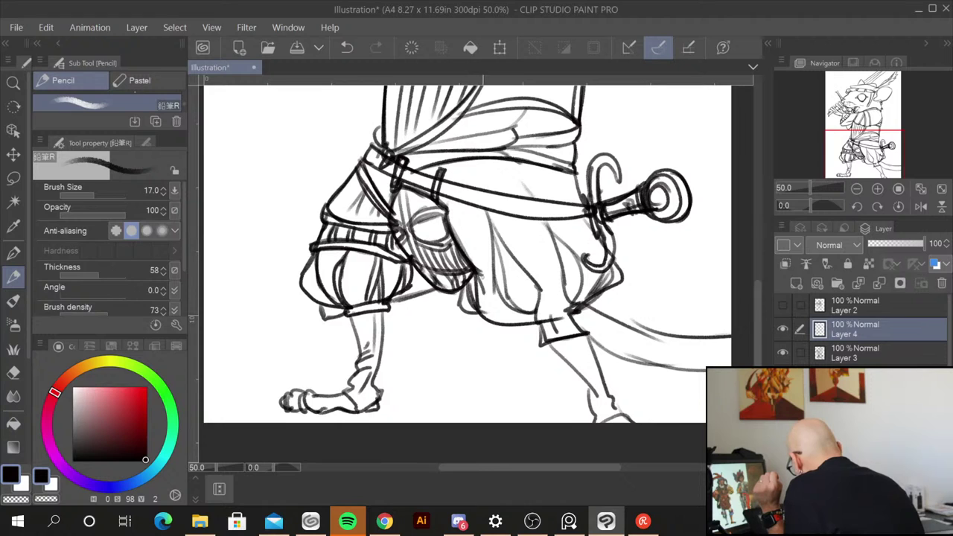
# Step: Strengthen the rear breeches' inner edge and knee cuff, and retrace the upper and lower lines of the tail
pyautogui.moveTo(474, 271); pyautogui.dragTo(478, 313)
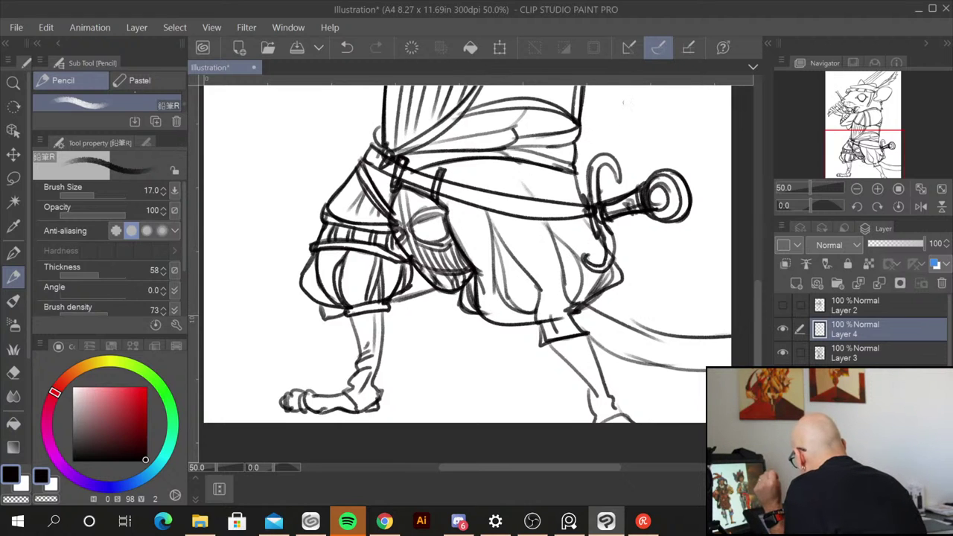
pyautogui.moveTo(539, 323)
pyautogui.mouseDown()
pyautogui.moveTo(570, 314)
pyautogui.moveTo(542, 346)
pyautogui.moveTo(588, 335)
pyautogui.mouseUp()
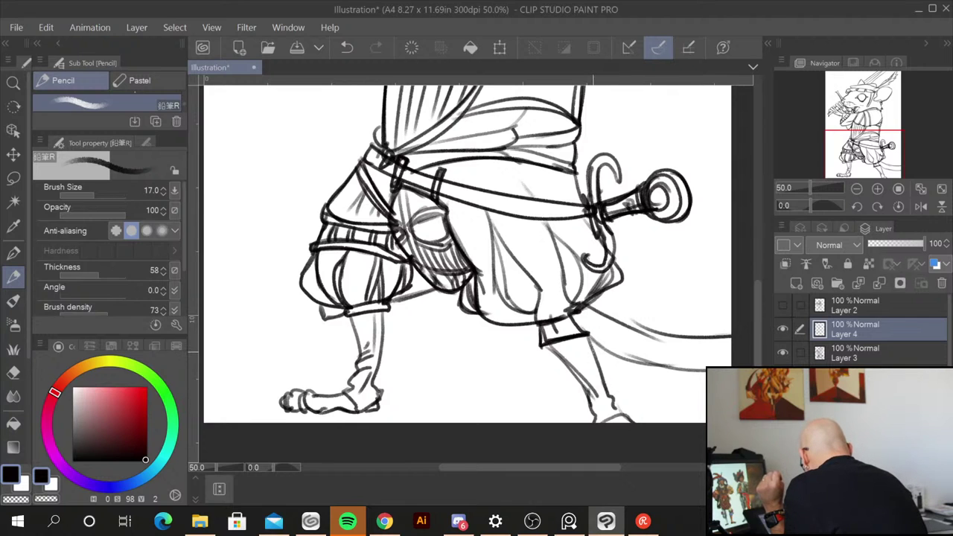
pyautogui.moveTo(593, 348); pyautogui.dragTo(704, 369)
pyautogui.moveTo(639, 331); pyautogui.dragTo(731, 336)
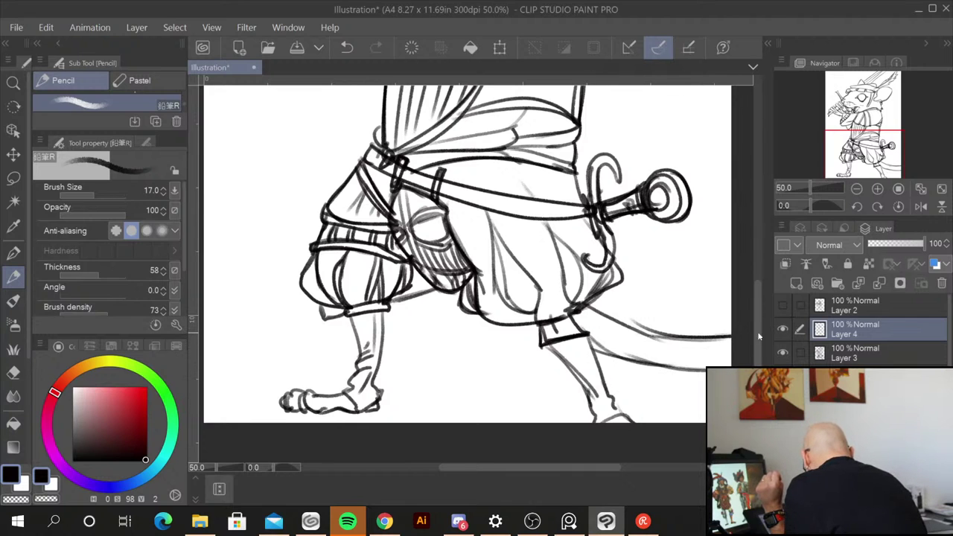
# Step: Darken the sword's curved guard on Layer 4, and refine its grip, lower guard tip and pommel on Layer 3
pyautogui.moveTo(602, 230)
pyautogui.mouseDown()
pyautogui.moveTo(605, 262)
pyautogui.moveTo(586, 257)
pyautogui.moveTo(594, 271)
pyautogui.moveTo(609, 243)
pyautogui.moveTo(612, 260)
pyautogui.mouseUp()
pyautogui.moveTo(601, 156)
pyautogui.mouseDown()
pyautogui.moveTo(586, 204)
pyautogui.moveTo(614, 164)
pyautogui.mouseUp()
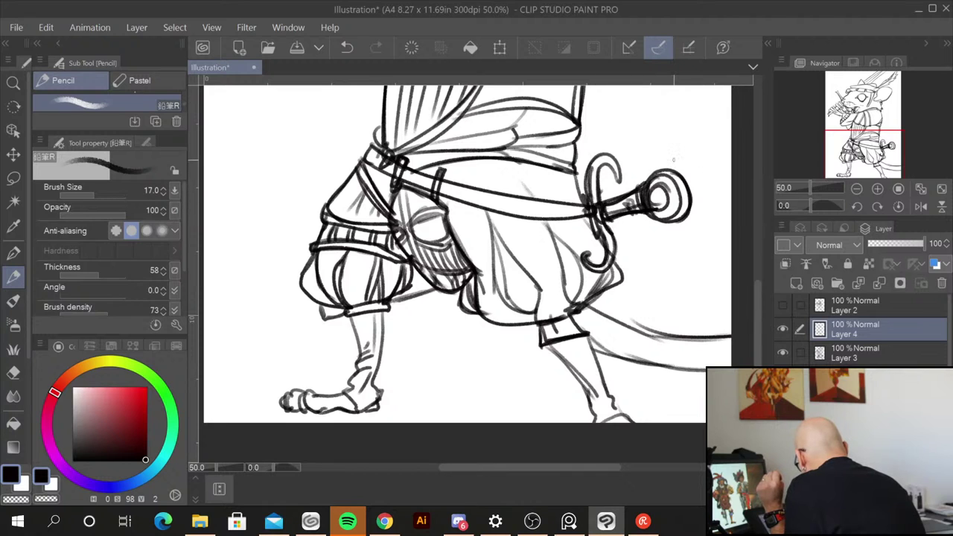
pyautogui.click(869, 358)
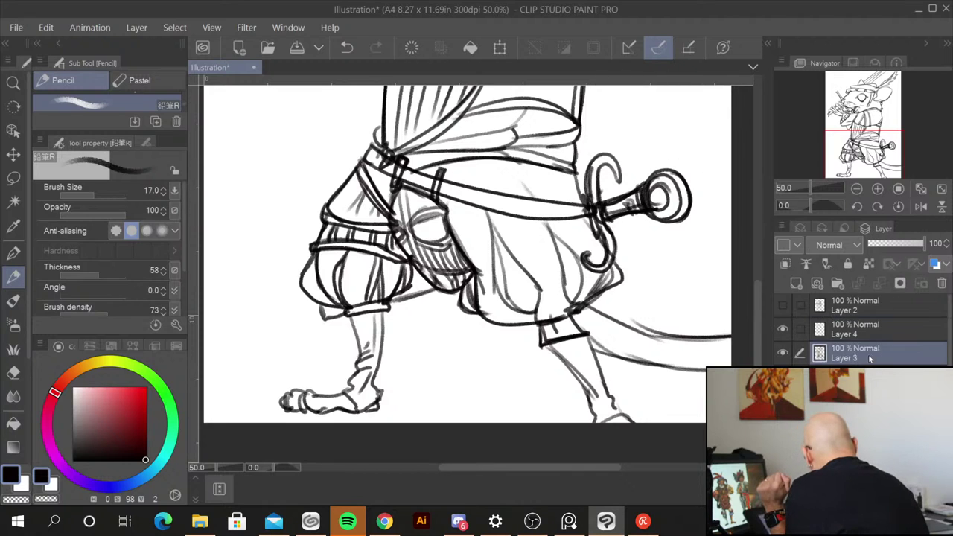
pyautogui.moveTo(633, 189)
pyautogui.mouseDown()
pyautogui.moveTo(616, 200)
pyautogui.moveTo(636, 204)
pyautogui.moveTo(625, 208)
pyautogui.moveTo(641, 203)
pyautogui.mouseUp()
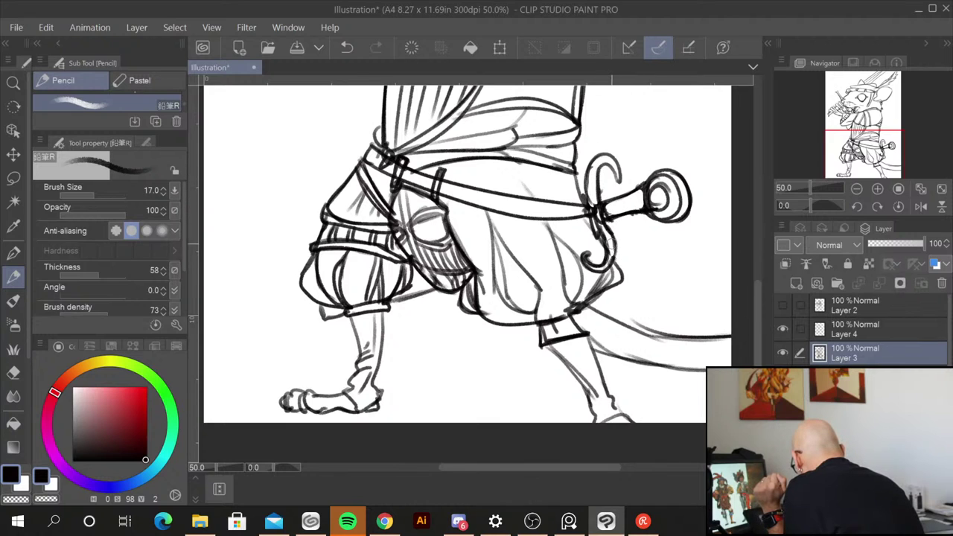
pyautogui.click(853, 325)
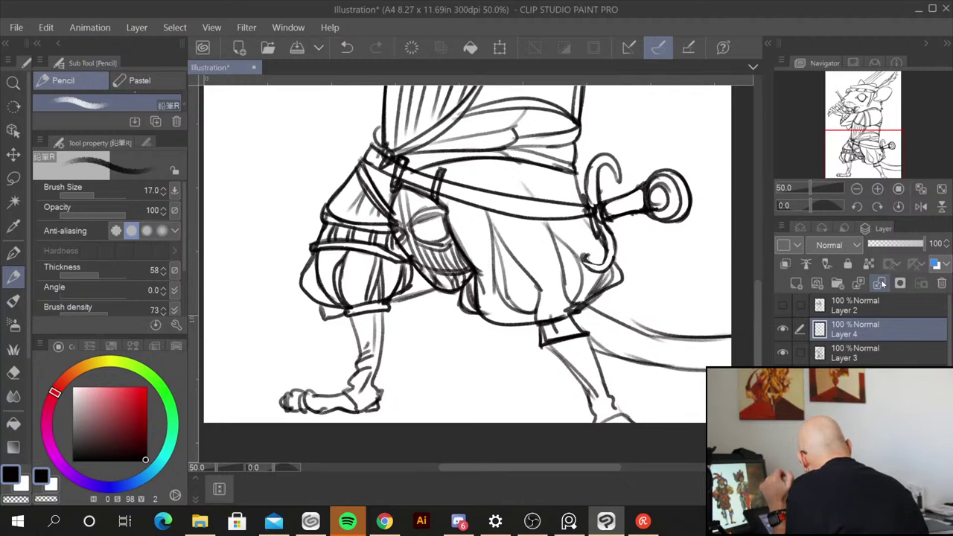
pyautogui.click(843, 359)
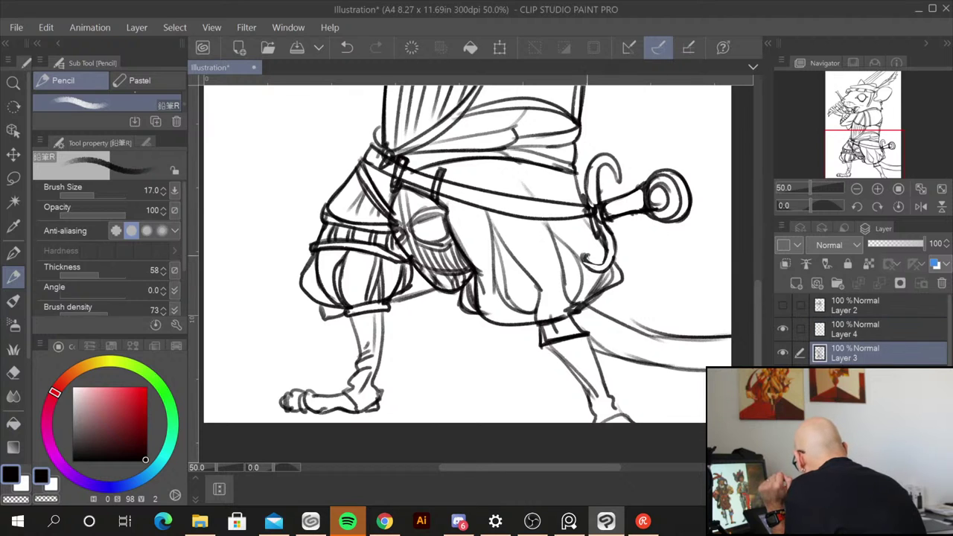
pyautogui.moveTo(589, 252); pyautogui.dragTo(585, 265)
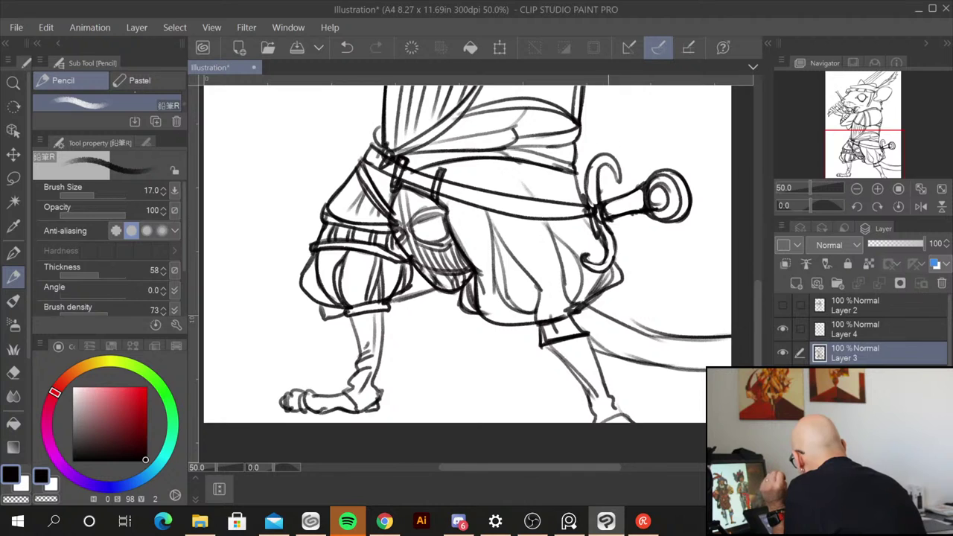
pyautogui.moveTo(618, 166)
pyautogui.mouseDown()
pyautogui.moveTo(600, 158)
pyautogui.moveTo(594, 201)
pyautogui.moveTo(693, 202)
pyautogui.mouseUp()
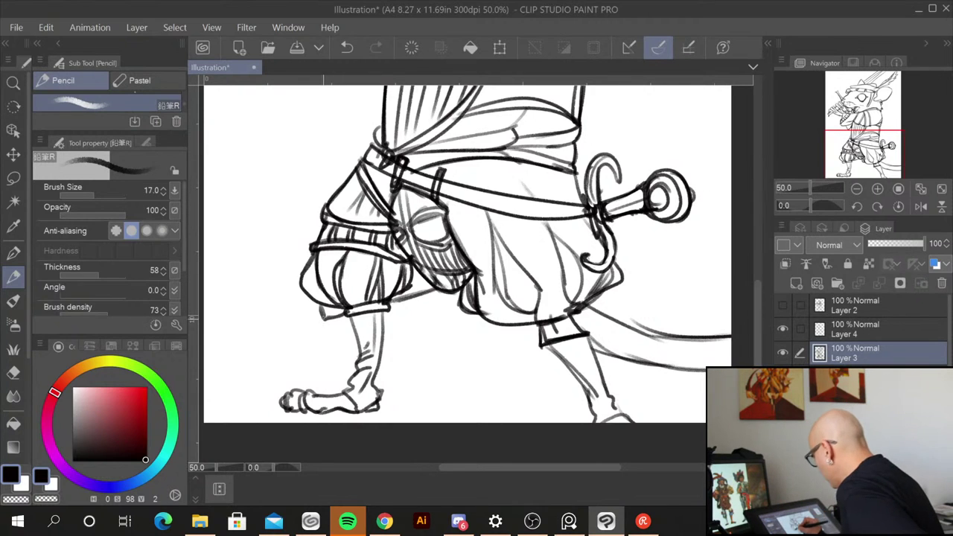
# Step: Redraw the lower edge of the hat band above the rat's eye on Layer 3, undoing the first short stroke
pyautogui.moveTo(439, 330); pyautogui.dragTo(362, 455)
pyautogui.moveTo(595, 233); pyautogui.dragTo(587, 368)
pyautogui.scroll(-1, 587, 361)
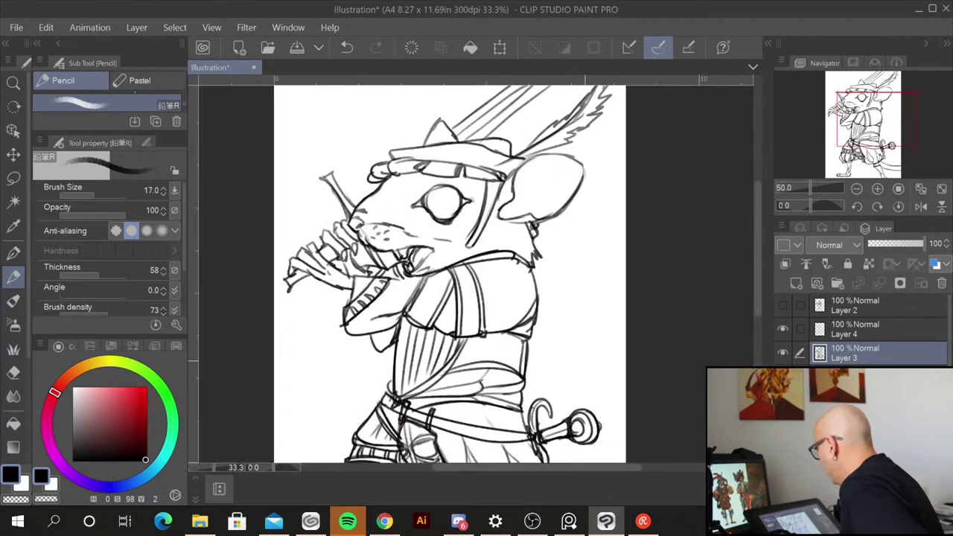
pyautogui.moveTo(582, 256); pyautogui.dragTo(565, 290)
pyautogui.scroll(1, 566, 290)
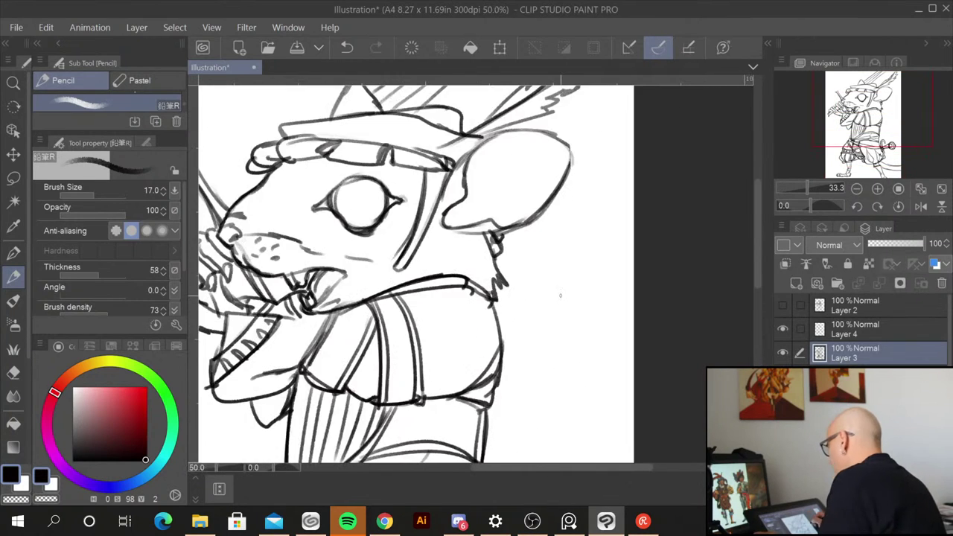
pyautogui.moveTo(291, 161); pyautogui.dragTo(327, 160)
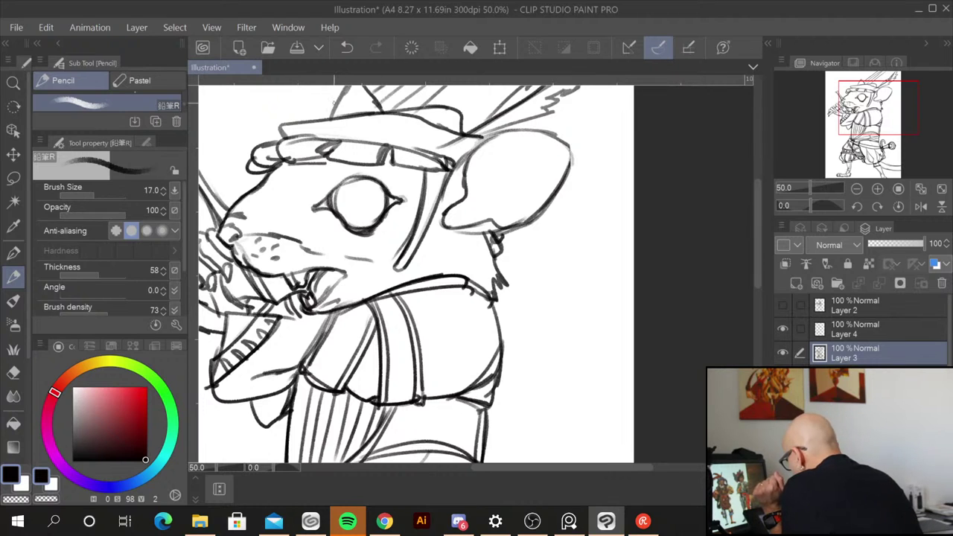
pyautogui.hotkey('ctrl', 'z')
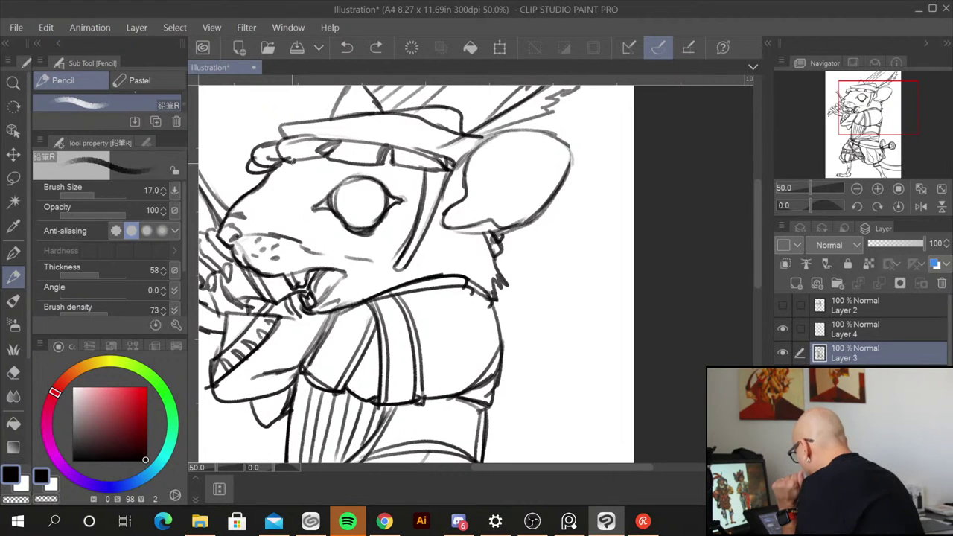
pyautogui.moveTo(291, 163); pyautogui.dragTo(445, 162)
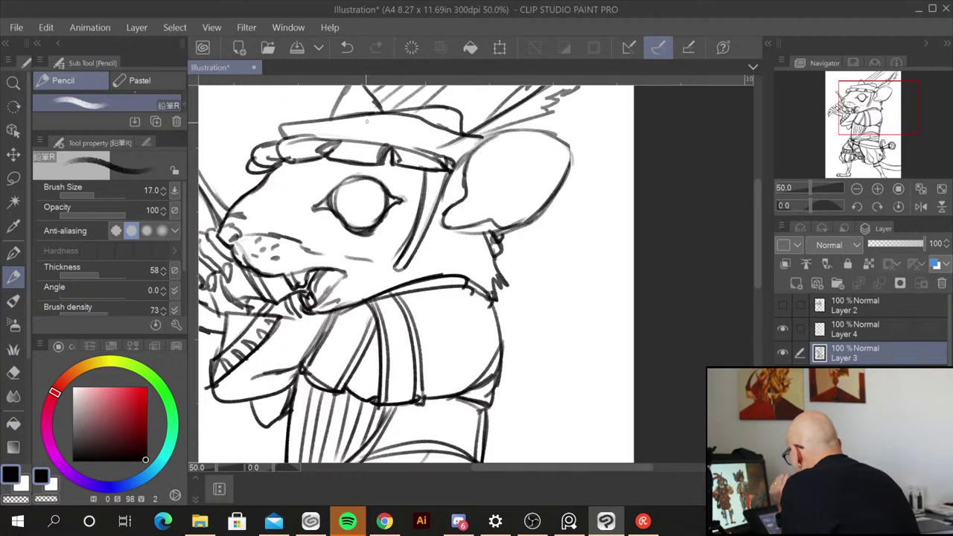
# Step: Darken the hat's upper band, brim and crown lines, and the line where the hat meets the ear
pyautogui.moveTo(317, 140); pyautogui.dragTo(435, 156)
pyautogui.moveTo(285, 137)
pyautogui.mouseDown()
pyautogui.moveTo(283, 124)
pyautogui.moveTo(383, 114)
pyautogui.moveTo(426, 128)
pyautogui.mouseUp()
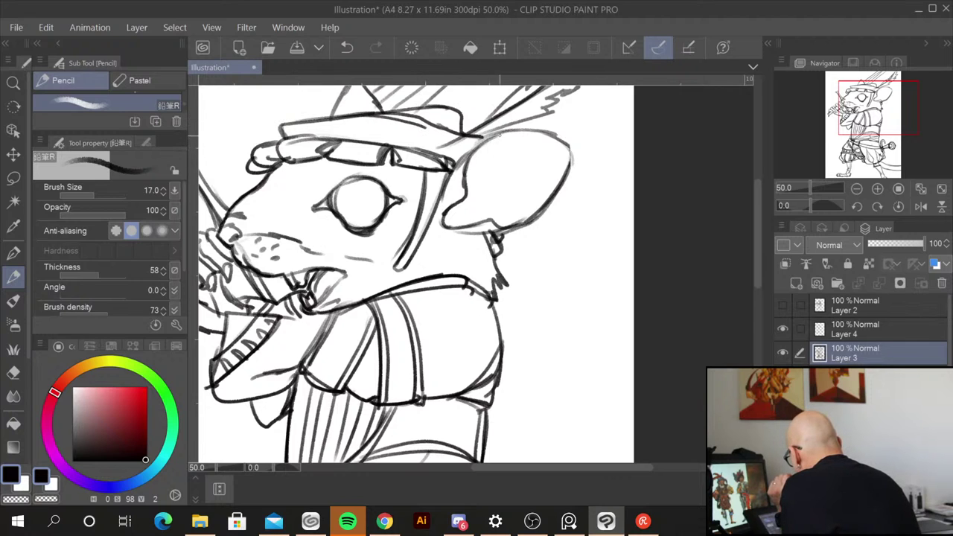
pyautogui.moveTo(499, 134)
pyautogui.mouseDown()
pyautogui.moveTo(452, 178)
pyautogui.moveTo(459, 163)
pyautogui.mouseUp()
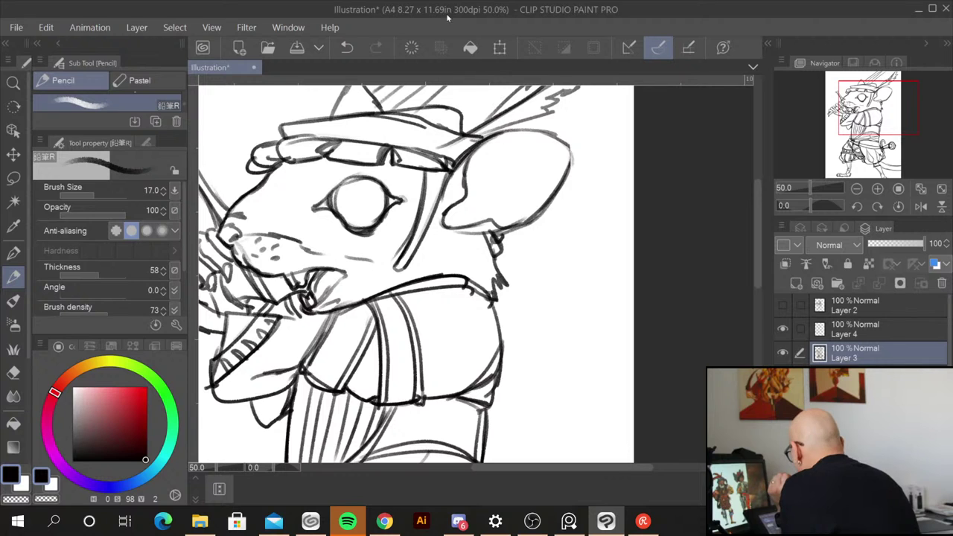
pyautogui.moveTo(329, 116); pyautogui.dragTo(379, 110)
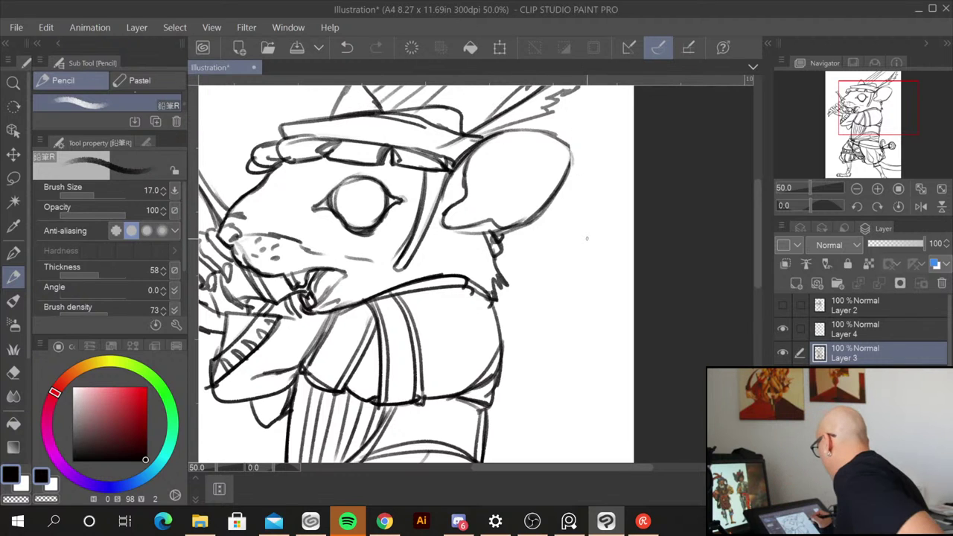
pyautogui.moveTo(595, 255); pyautogui.dragTo(547, 406)
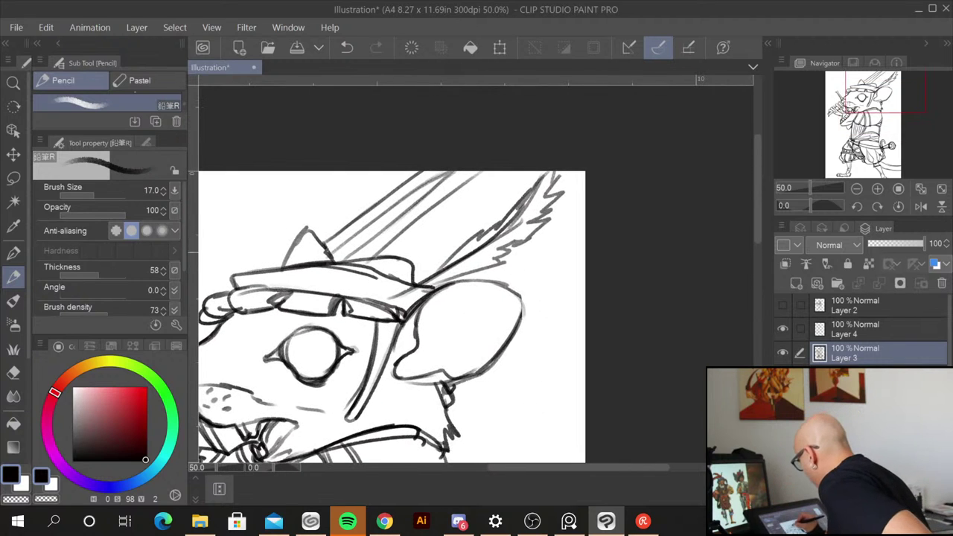
pyautogui.moveTo(334, 259); pyautogui.dragTo(380, 257)
# Step: Darken the outlines of the rat's fingers around the flute and draw the flute's flared end at the page edge
pyautogui.moveTo(517, 378); pyautogui.dragTo(666, 207)
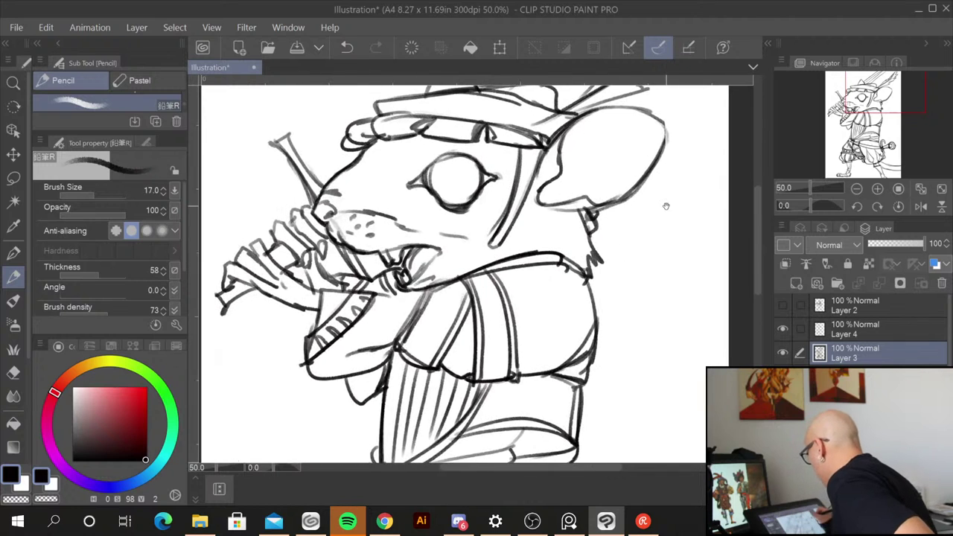
pyautogui.moveTo(278, 243); pyautogui.dragTo(300, 261)
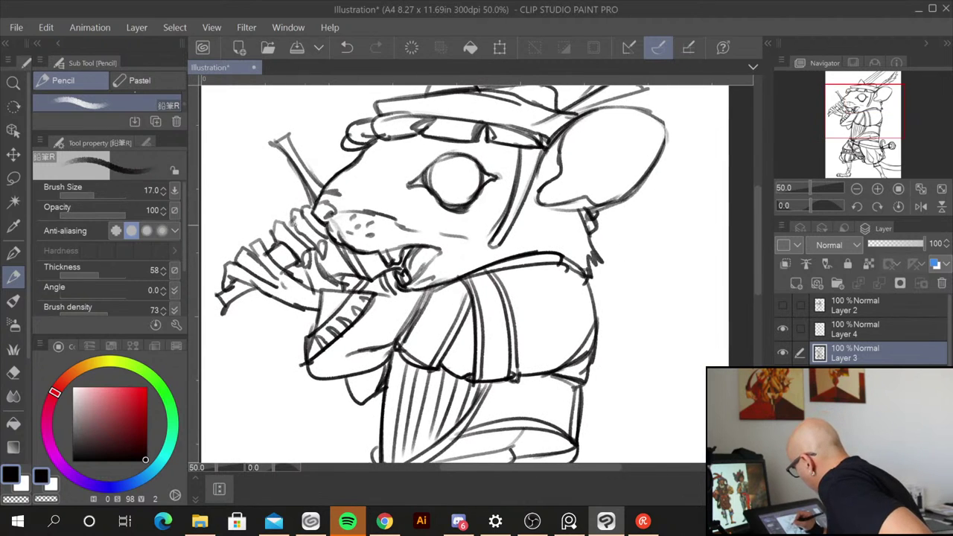
pyautogui.moveTo(284, 221); pyautogui.dragTo(318, 252)
pyautogui.moveTo(316, 226)
pyautogui.mouseDown()
pyautogui.moveTo(323, 247)
pyautogui.moveTo(332, 240)
pyautogui.mouseUp()
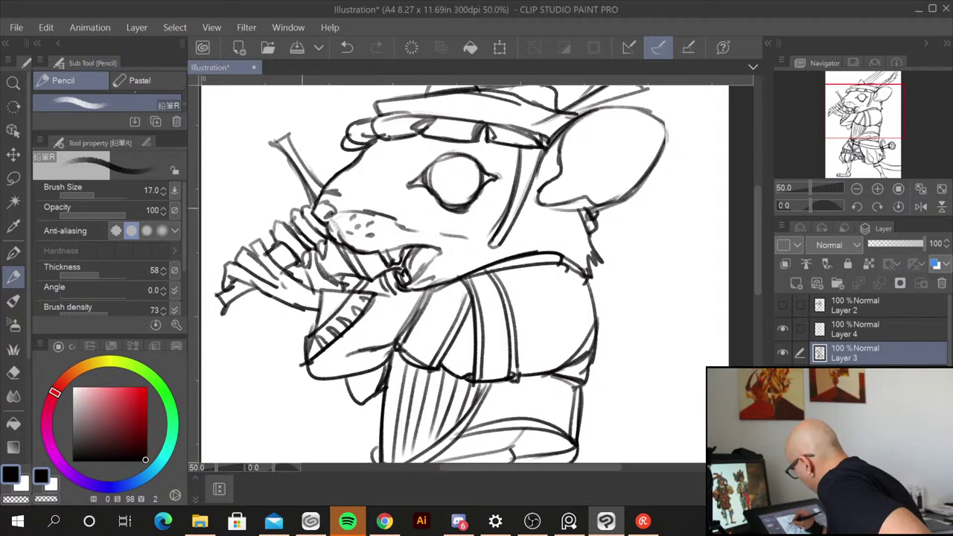
pyautogui.moveTo(250, 245)
pyautogui.mouseDown()
pyautogui.moveTo(289, 274)
pyautogui.moveTo(241, 282)
pyautogui.moveTo(260, 292)
pyautogui.moveTo(211, 325)
pyautogui.mouseUp()
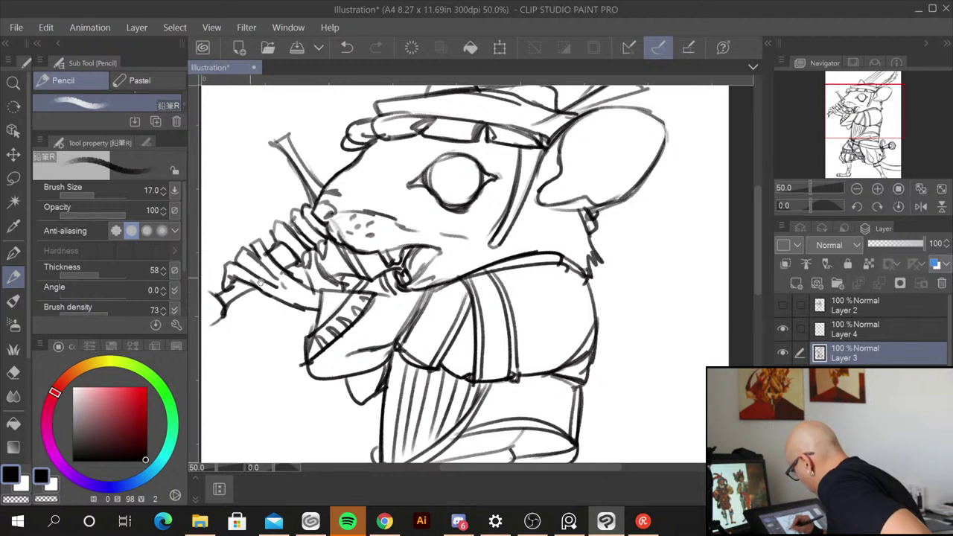
pyautogui.moveTo(265, 378); pyautogui.dragTo(384, 350)
pyautogui.moveTo(334, 265)
pyautogui.mouseDown()
pyautogui.moveTo(319, 269)
pyautogui.moveTo(335, 305)
pyautogui.moveTo(318, 307)
pyautogui.mouseUp()
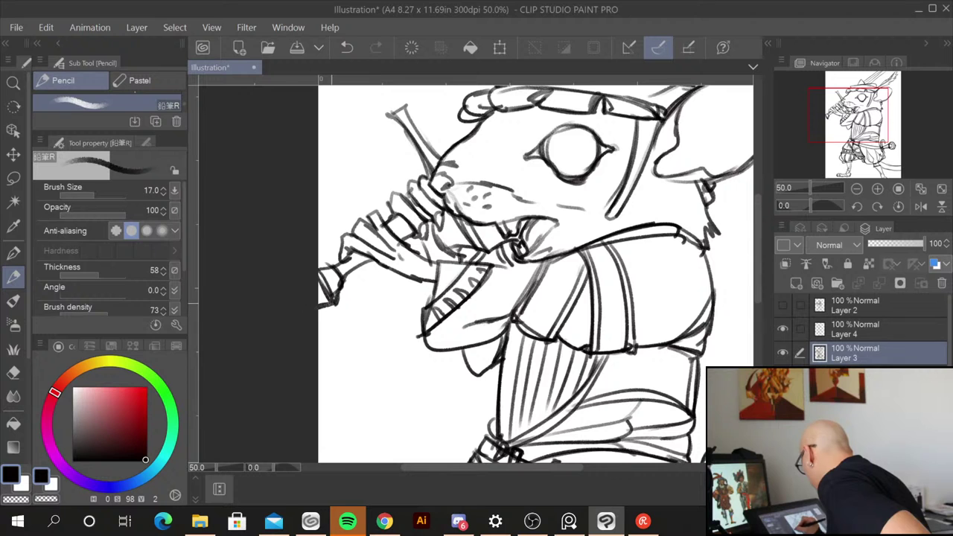
# Step: Draw darker fold lines on the forearm sleeve between the rat's chin and the trimmed cuff
pyautogui.moveTo(484, 297)
pyautogui.mouseDown()
pyautogui.moveTo(309, 358)
pyautogui.moveTo(310, 342)
pyautogui.mouseUp()
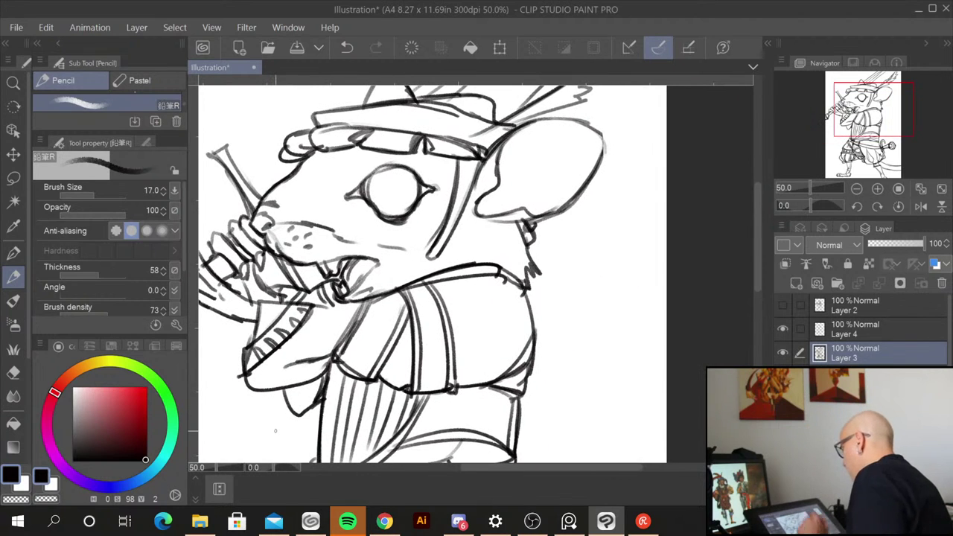
pyautogui.moveTo(343, 299)
pyautogui.mouseDown()
pyautogui.moveTo(323, 306)
pyautogui.moveTo(359, 305)
pyautogui.moveTo(313, 340)
pyautogui.mouseUp()
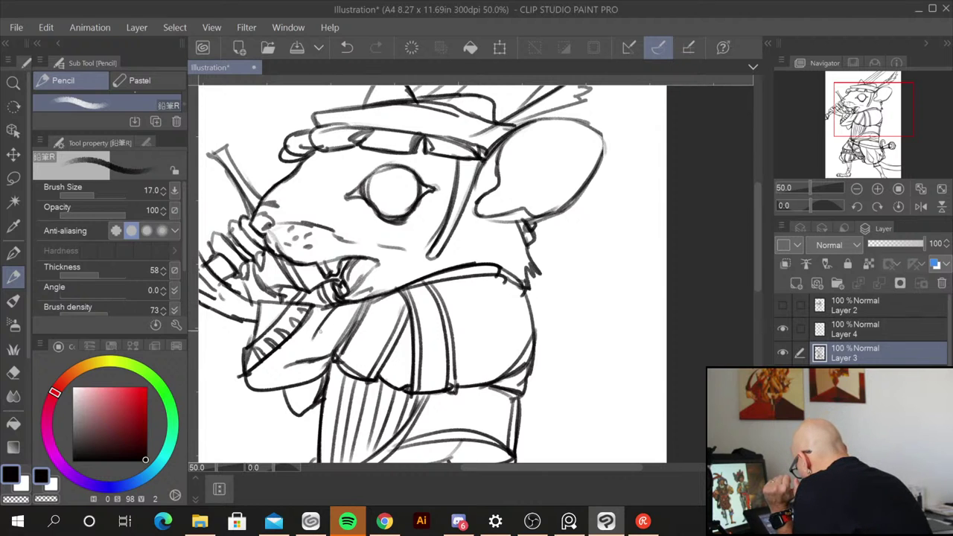
pyautogui.moveTo(335, 305); pyautogui.dragTo(308, 329)
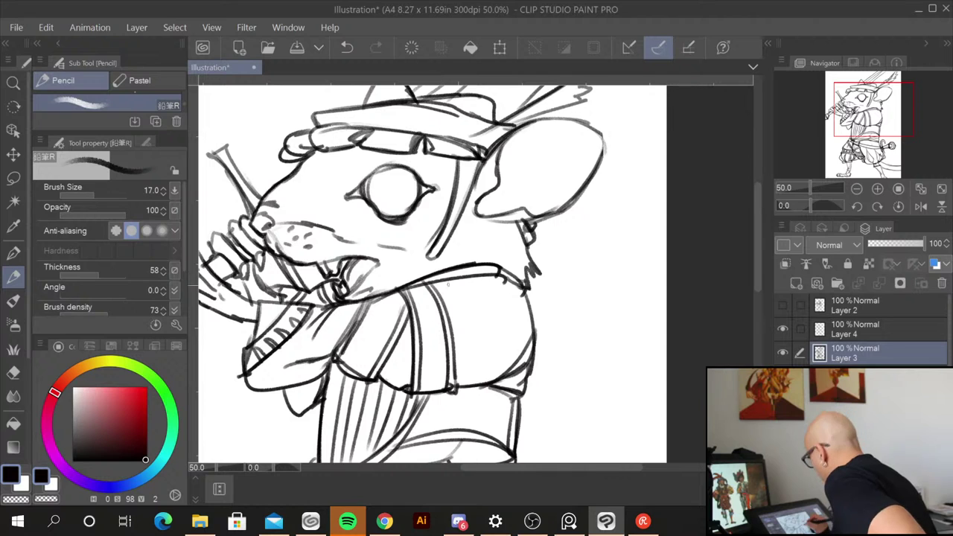
# Step: Draw rows of small slots and ovals down the two decorative bands on the upper sleeve
pyautogui.moveTo(423, 330)
pyautogui.mouseDown()
pyautogui.moveTo(443, 327)
pyautogui.moveTo(427, 338)
pyautogui.moveTo(426, 378)
pyautogui.moveTo(440, 375)
pyautogui.mouseUp()
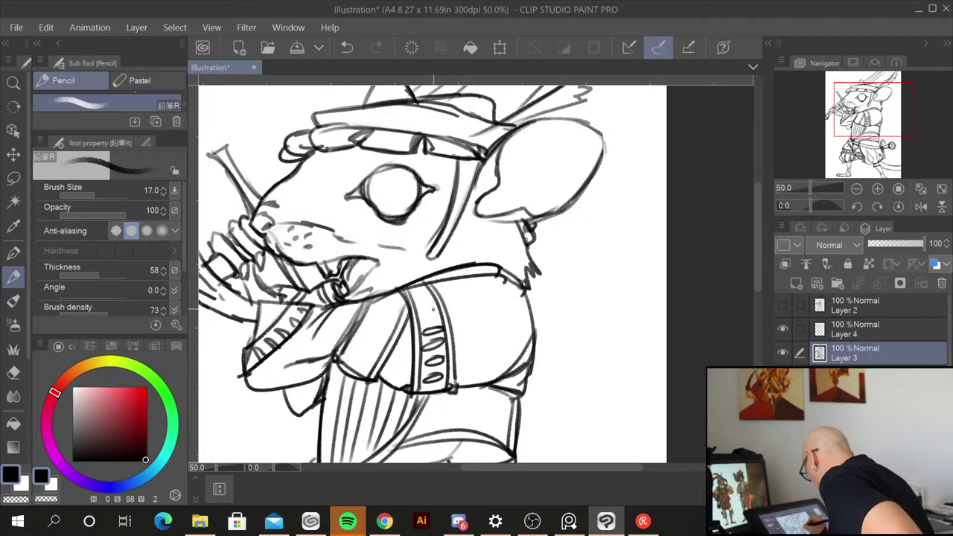
pyautogui.moveTo(430, 305)
pyautogui.mouseDown()
pyautogui.moveTo(425, 317)
pyautogui.moveTo(423, 301)
pyautogui.moveTo(372, 307)
pyautogui.moveTo(357, 343)
pyautogui.moveTo(375, 344)
pyautogui.moveTo(350, 365)
pyautogui.moveTo(362, 363)
pyautogui.moveTo(350, 359)
pyautogui.moveTo(359, 369)
pyautogui.mouseUp()
pyautogui.moveTo(393, 296); pyautogui.dragTo(386, 303)
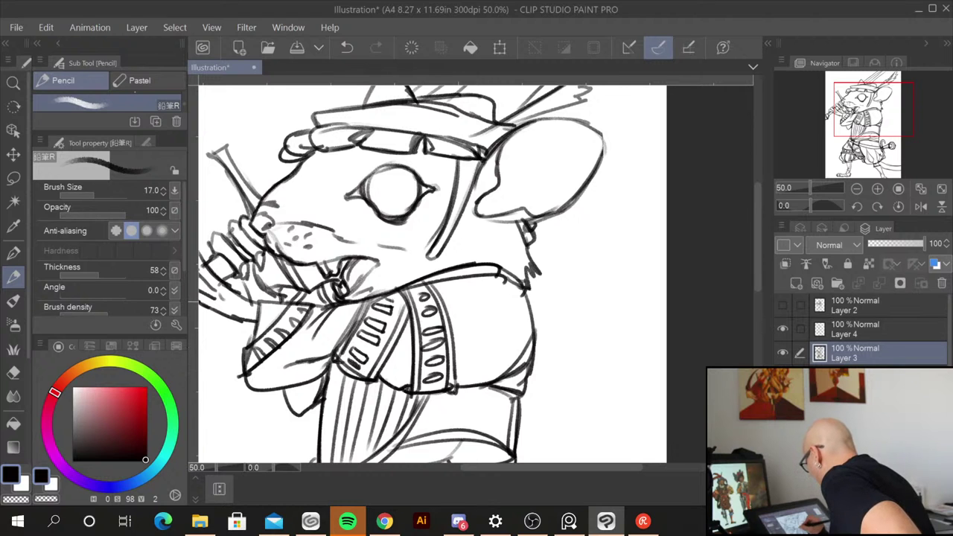
# Step: Add and darken fold lines across the waist sash and the cloth just below it
pyautogui.hotkey('ctrl', '-')
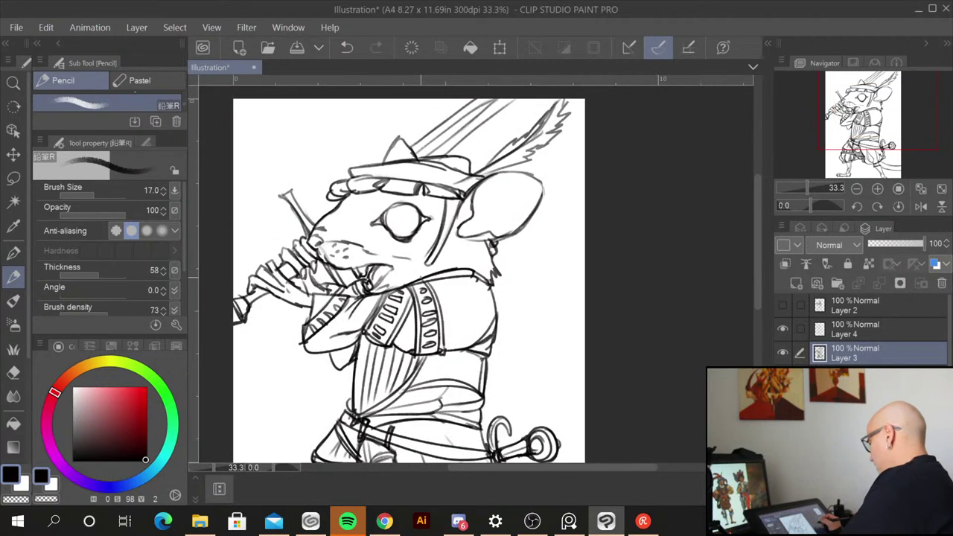
pyautogui.moveTo(538, 377); pyautogui.dragTo(553, 201)
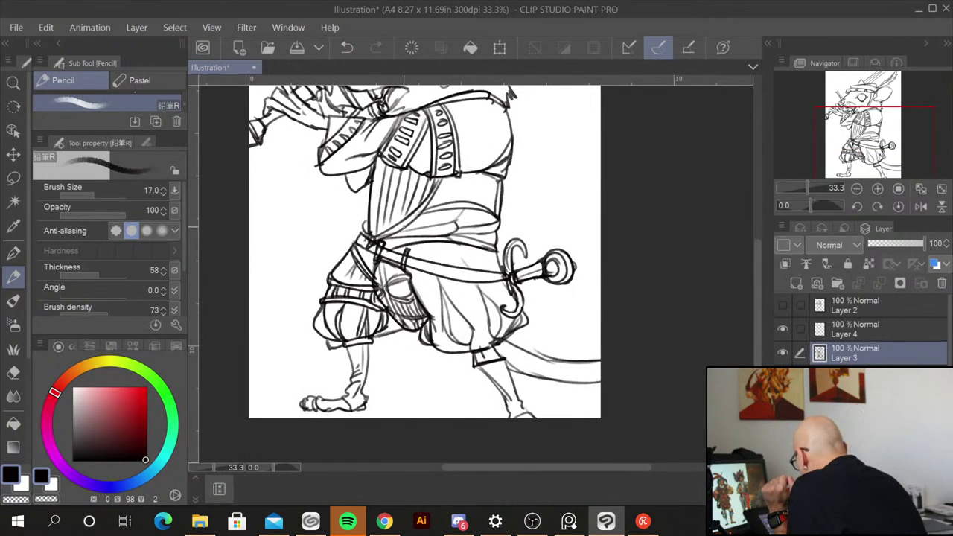
pyautogui.moveTo(404, 227)
pyautogui.mouseDown()
pyautogui.moveTo(485, 210)
pyautogui.moveTo(459, 226)
pyautogui.mouseUp()
pyautogui.moveTo(497, 216)
pyautogui.mouseDown()
pyautogui.moveTo(479, 223)
pyautogui.moveTo(498, 229)
pyautogui.moveTo(458, 266)
pyautogui.mouseUp()
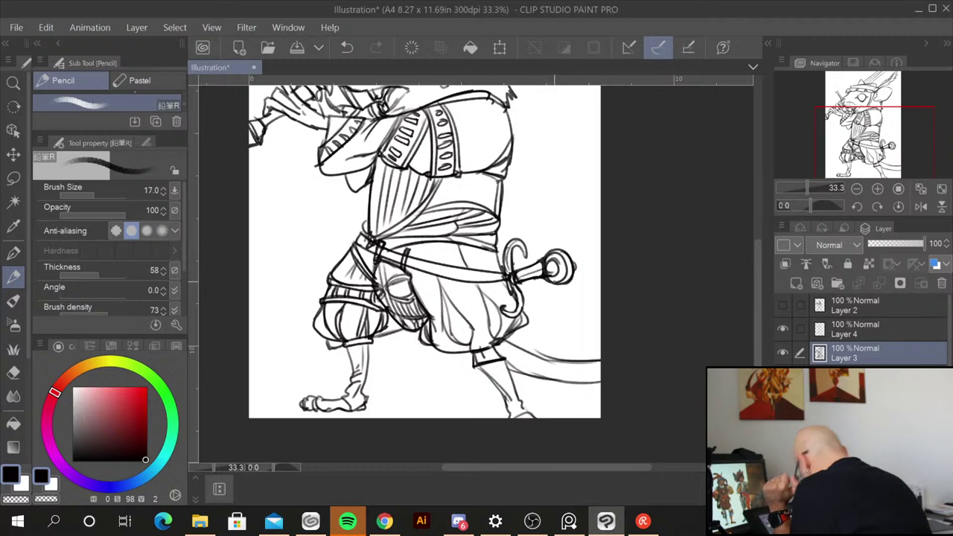
# Step: Look over the line art from the feet back up to the head
pyautogui.moveTo(758, 334); pyautogui.dragTo(758, 364)
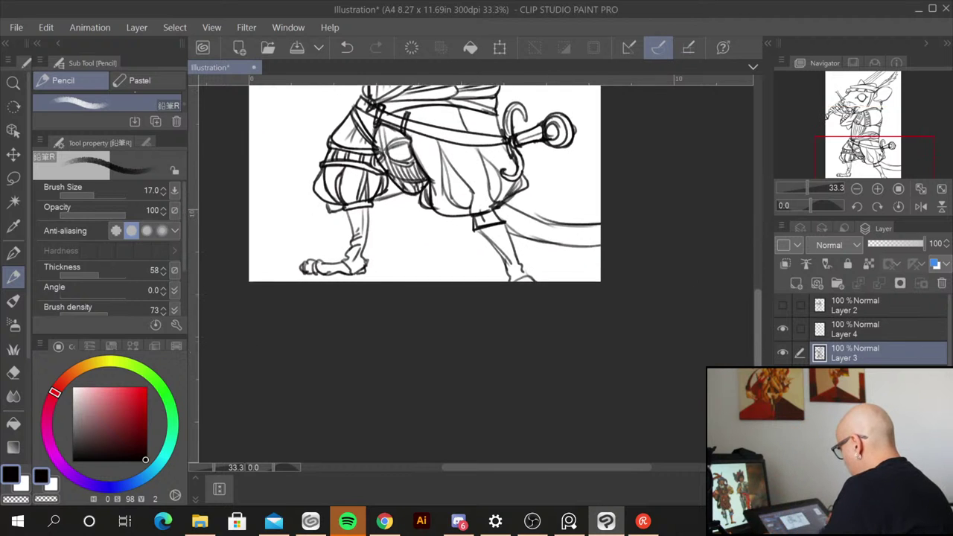
pyautogui.scroll(5, 739, 301)
pyautogui.moveTo(744, 309)
pyautogui.mouseDown()
pyautogui.moveTo(744, 329)
pyautogui.moveTo(740, 307)
pyautogui.moveTo(737, 318)
pyautogui.mouseUp()
pyautogui.scroll(1, 739, 313)
pyautogui.scroll(-1, 738, 312)
pyautogui.scroll(1, 738, 313)
pyautogui.scroll(-1, 739, 315)
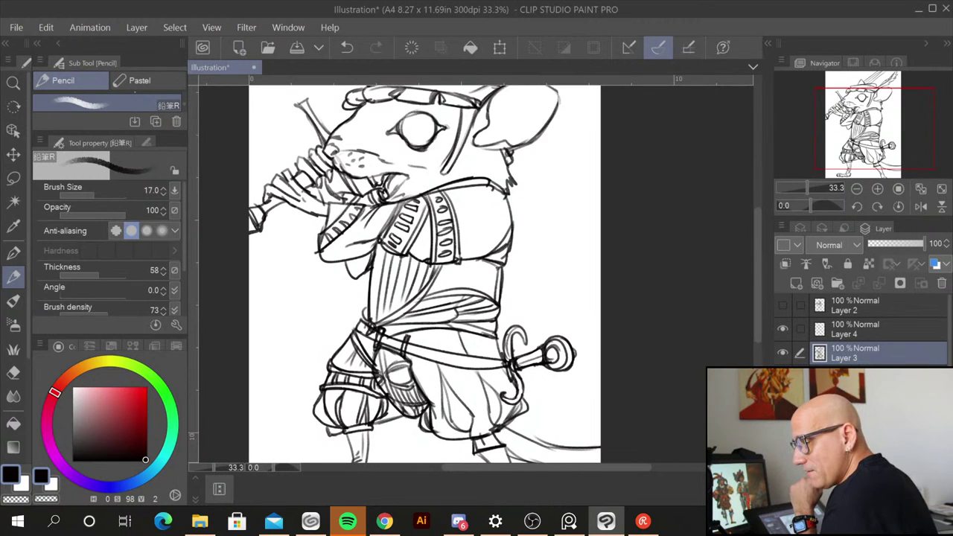
pyautogui.hotkey('alt', 'Tab')
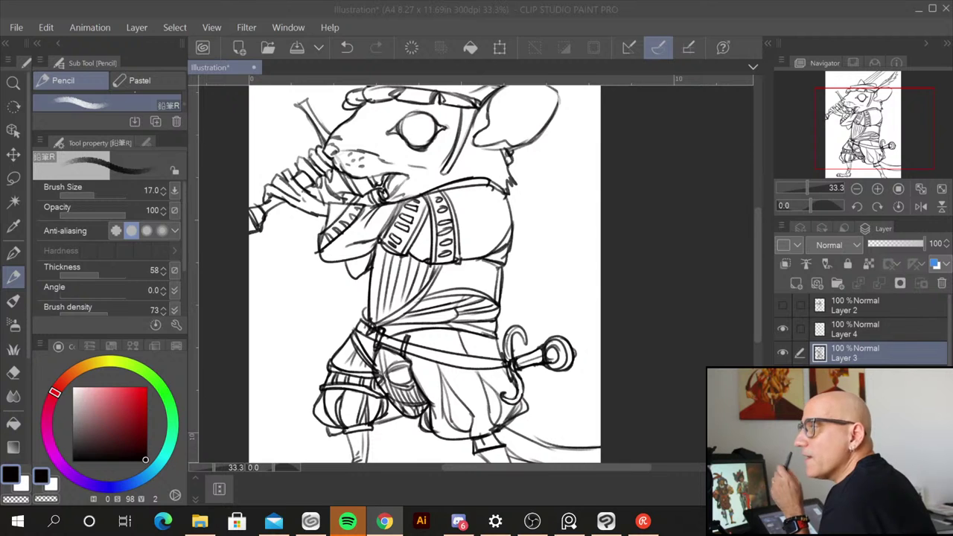
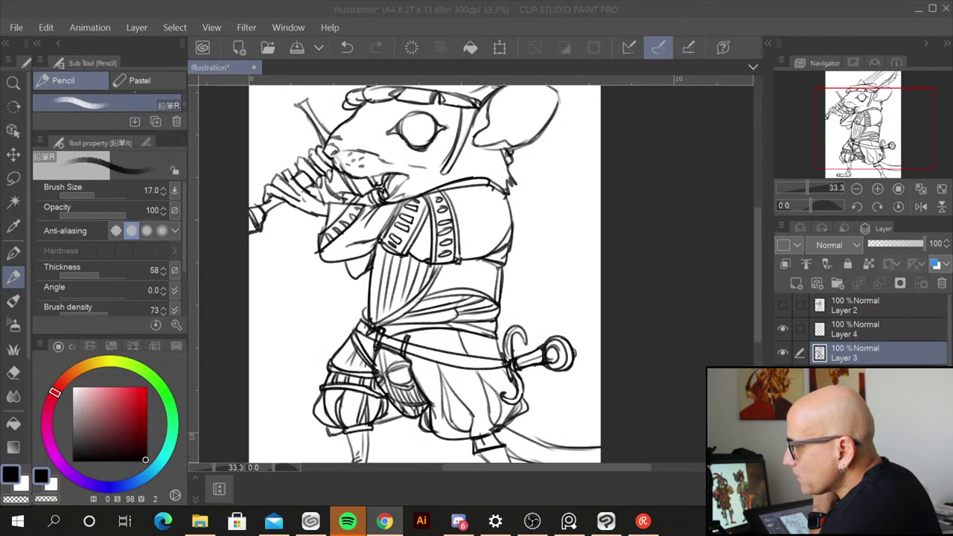
pyautogui.hotkey('alt', 'Tab')
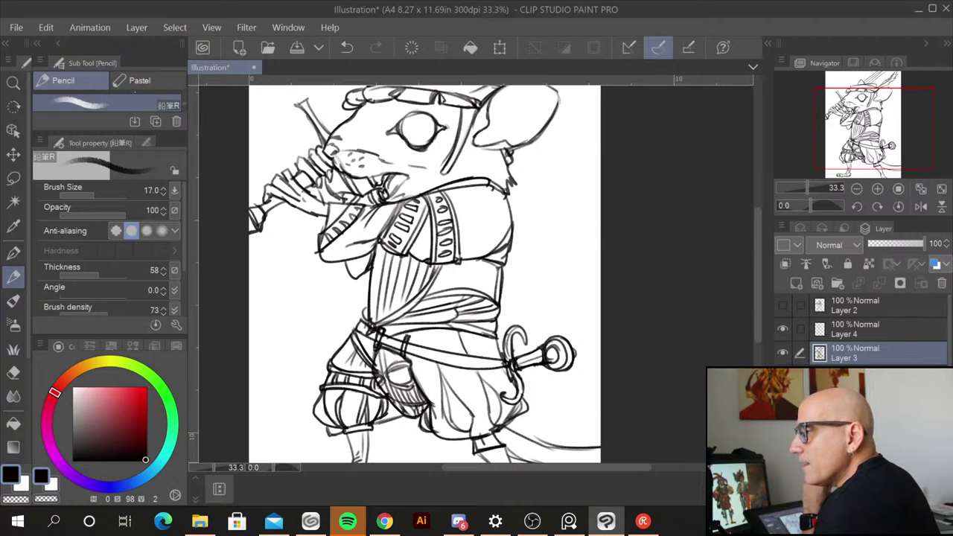
pyautogui.hotkey('alt', 'Tab')
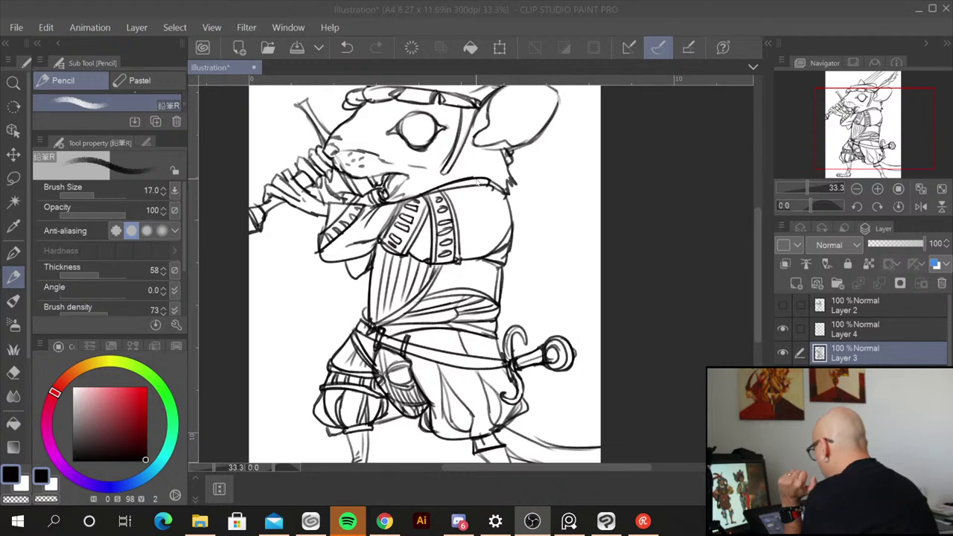
pyautogui.moveTo(755, 314)
pyautogui.mouseDown()
pyautogui.moveTo(748, 268)
pyautogui.moveTo(754, 344)
pyautogui.moveTo(753, 279)
pyautogui.moveTo(750, 299)
pyautogui.mouseUp()
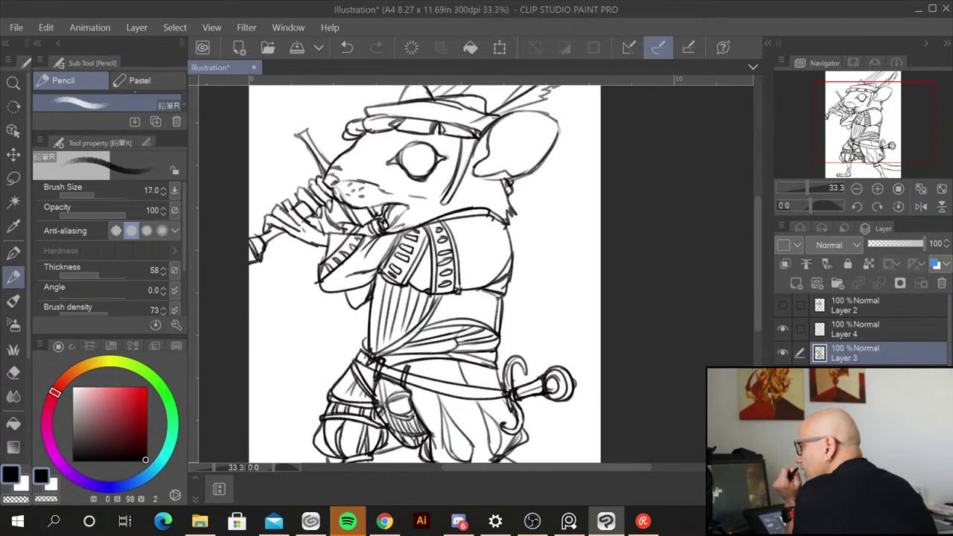
pyautogui.hotkey('alt', 'Tab')
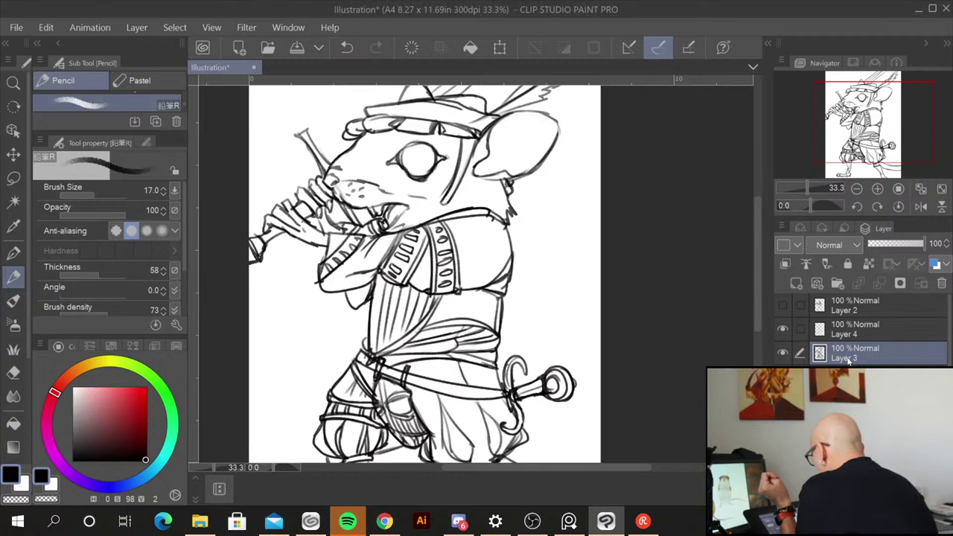
# Step: Duplicate the two line art layers, Layer 3 and Layer 4, together
pyautogui.click(874, 357)
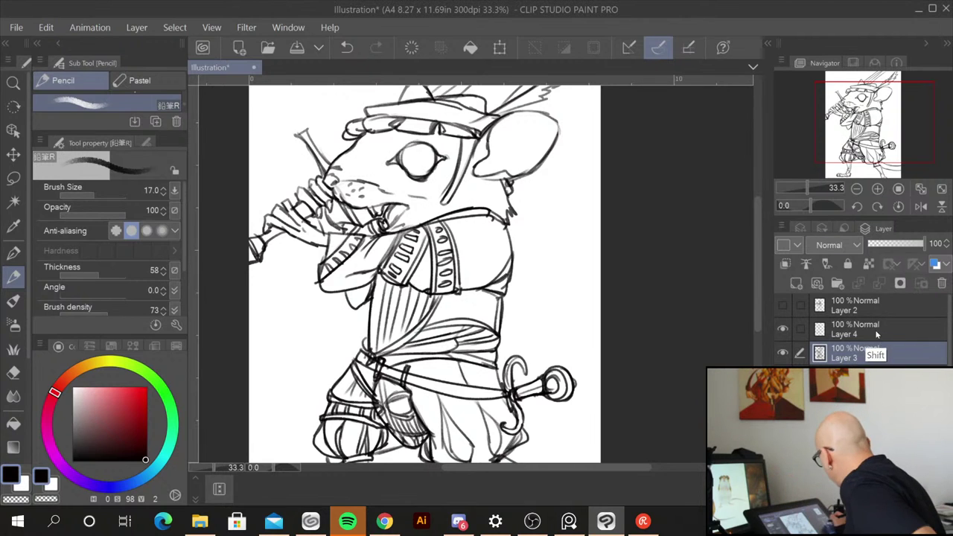
pyautogui.keyDown('ctrl'); pyautogui.click(879, 331); pyautogui.keyUp('ctrl')
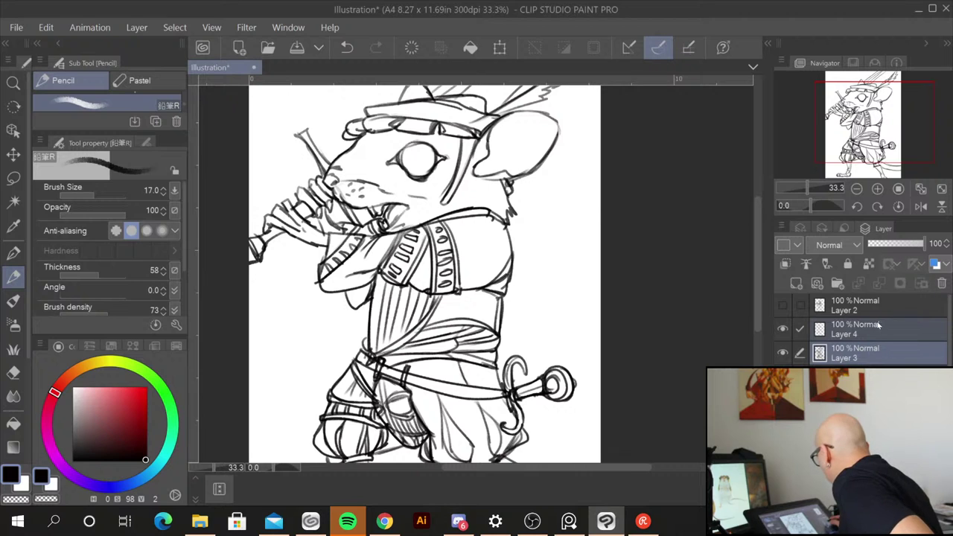
pyautogui.rightClick(878, 326)
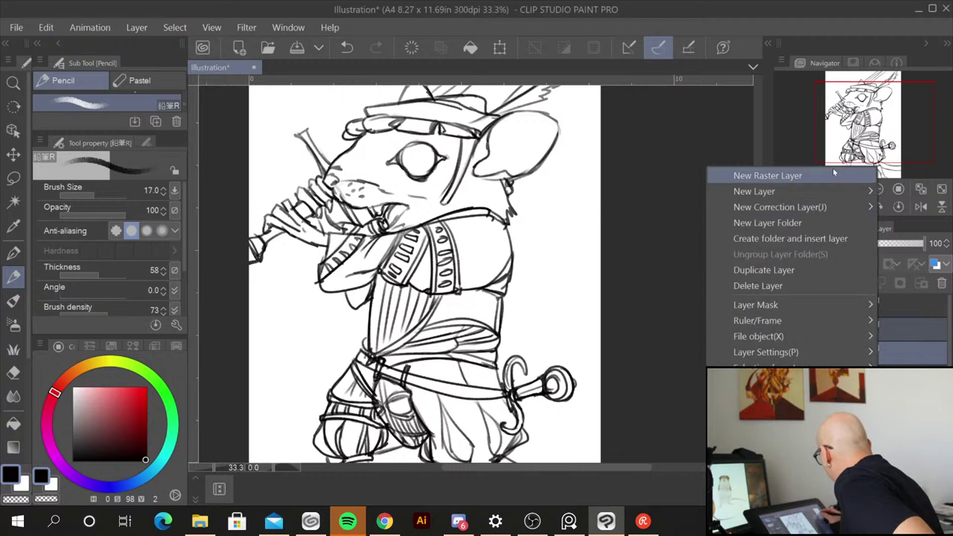
pyautogui.moveTo(791, 354)
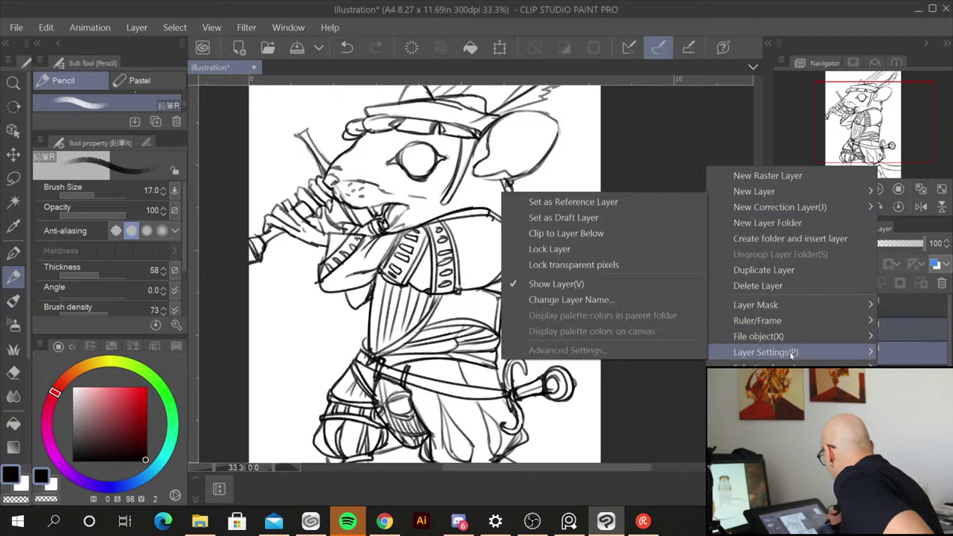
pyautogui.click(796, 269)
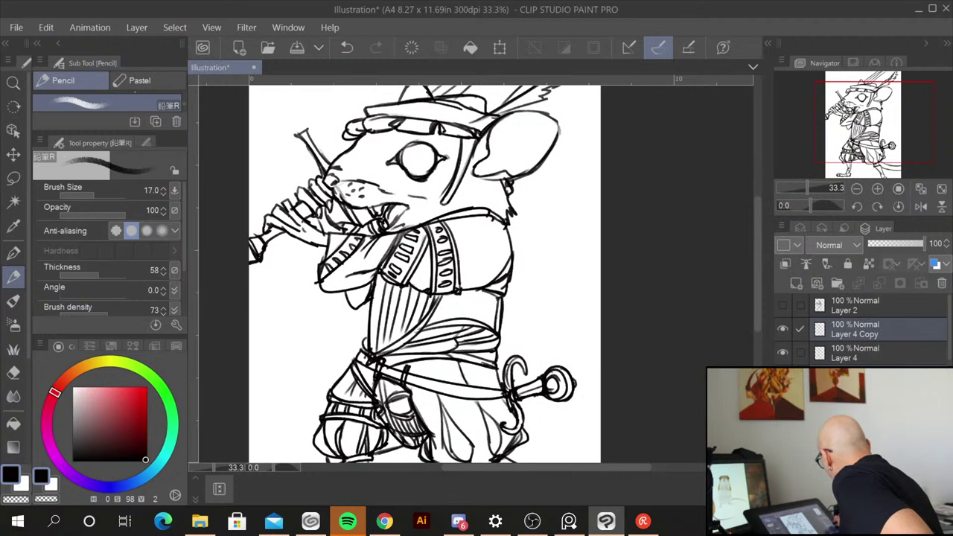
pyautogui.moveTo(948, 356)
pyautogui.mouseDown()
pyautogui.moveTo(948, 380)
pyautogui.moveTo(949, 357)
pyautogui.mouseUp()
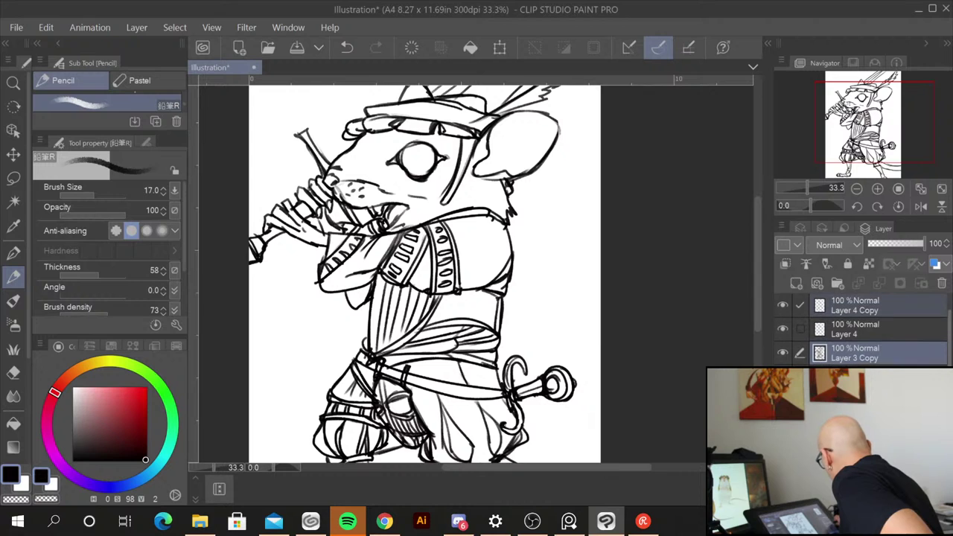
# Step: Move the original Layer 3 above Layer 4 in the layer stack, leaving Layer 4 and Layer 3 Copy adjacent
pyautogui.click(887, 330)
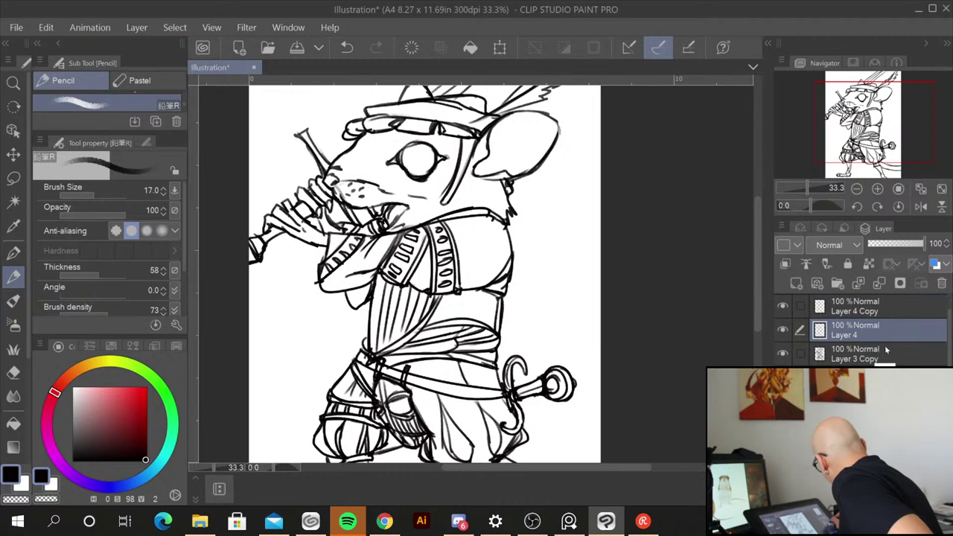
pyautogui.keyDown('ctrl'); pyautogui.click(887, 351); pyautogui.keyUp('ctrl')
pyautogui.moveTo(882, 377); pyautogui.dragTo(878, 323)
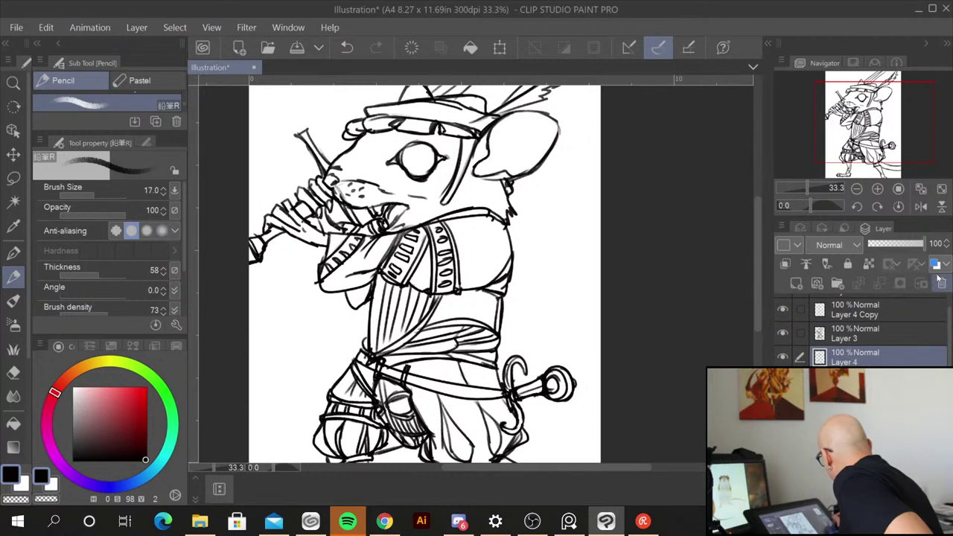
# Step: Merge Layer 4 with Layer 3 Copy, and hide the spare Layer 4 Copy and Layer 3
pyautogui.rightClick(886, 347)
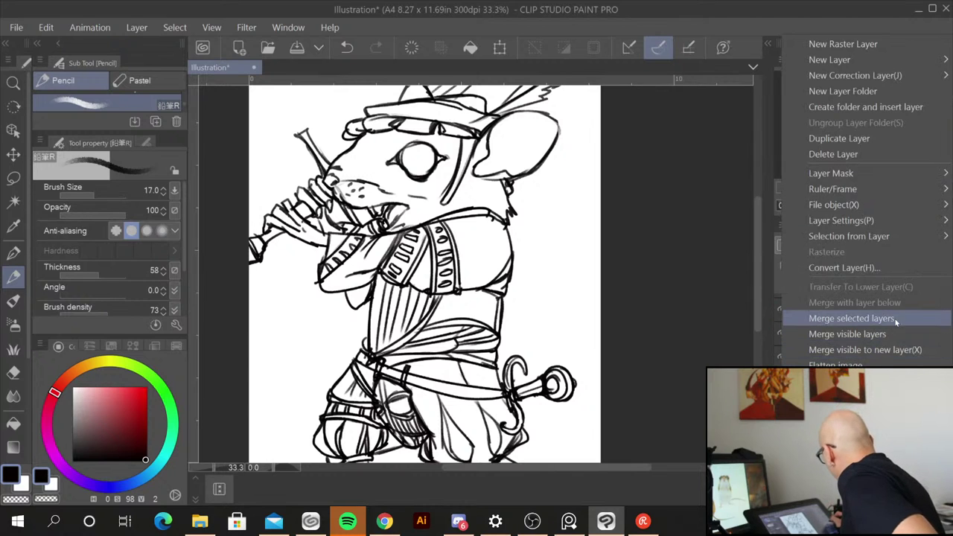
pyautogui.click(897, 320)
pyautogui.click(782, 310)
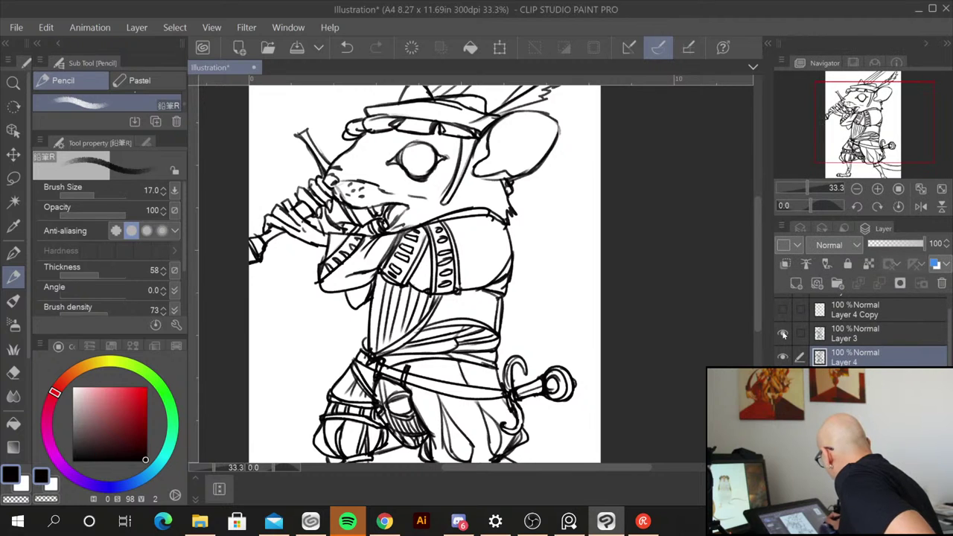
pyautogui.click(782, 333)
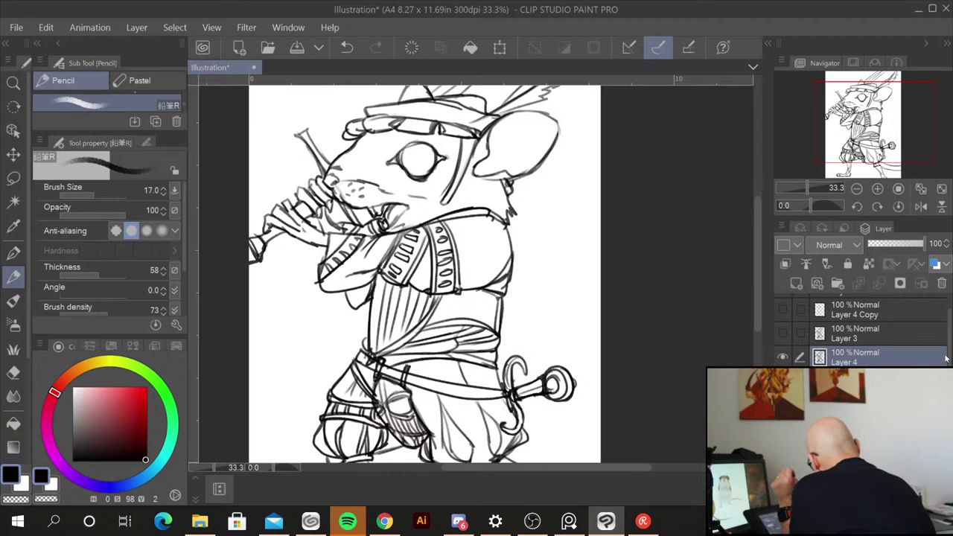
# Step: Create a new raster layer and place it directly beneath the merged line art on Layer 4
pyautogui.scroll(-1, 863, 332)
pyautogui.scroll(-1, 864, 331)
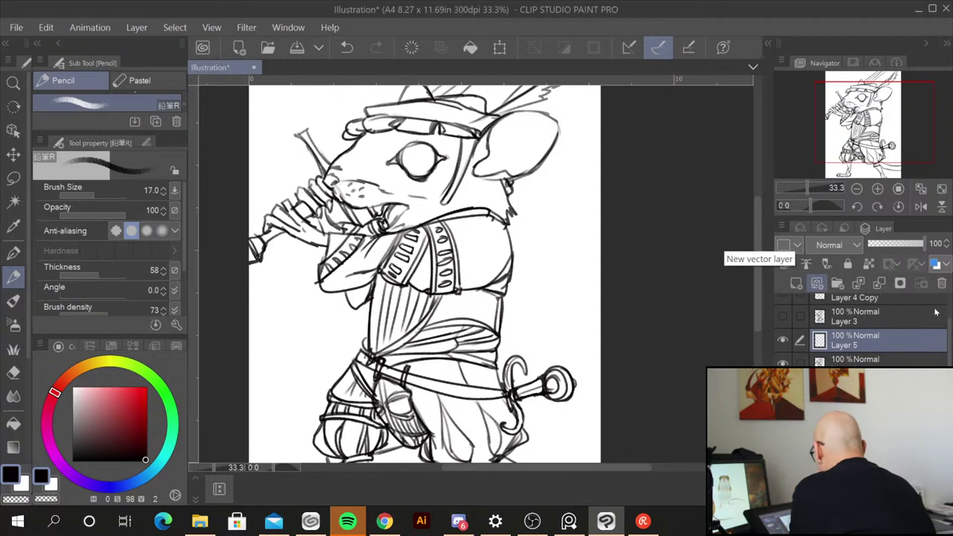
pyautogui.click(795, 283)
pyautogui.moveTo(923, 340); pyautogui.dragTo(922, 364)
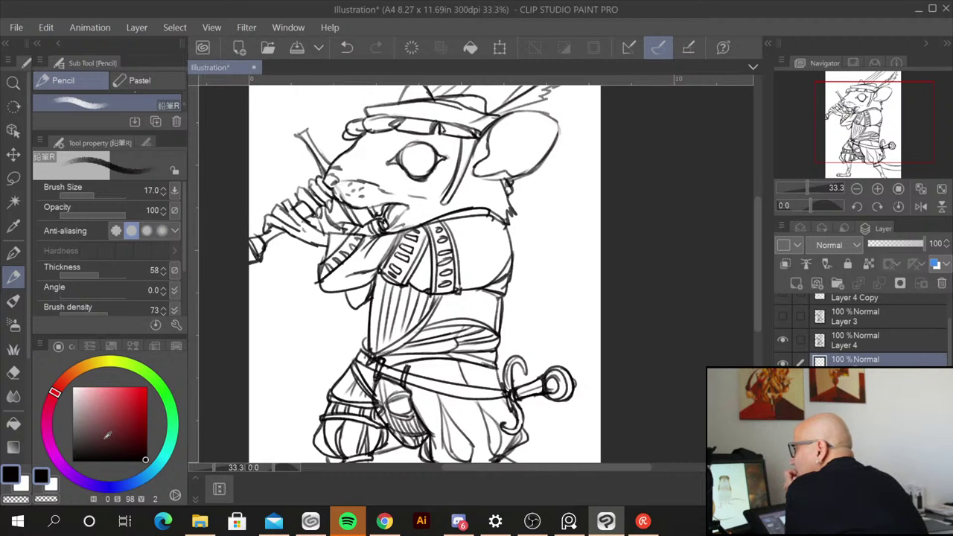
# Step: Set the drawing colour to a muted ochre with hue 42, saturation 62 and value 79
pyautogui.moveTo(54, 392); pyautogui.dragTo(87, 366)
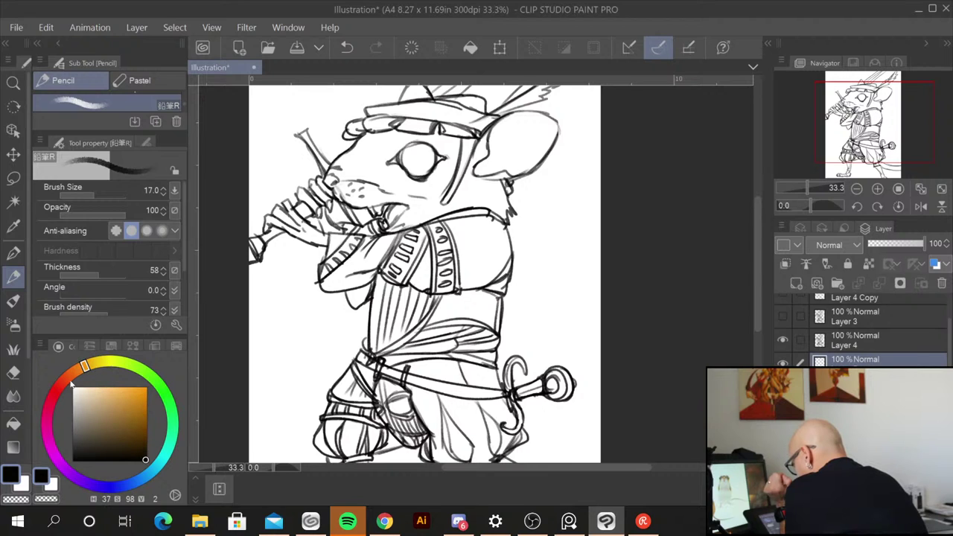
pyautogui.click(118, 397)
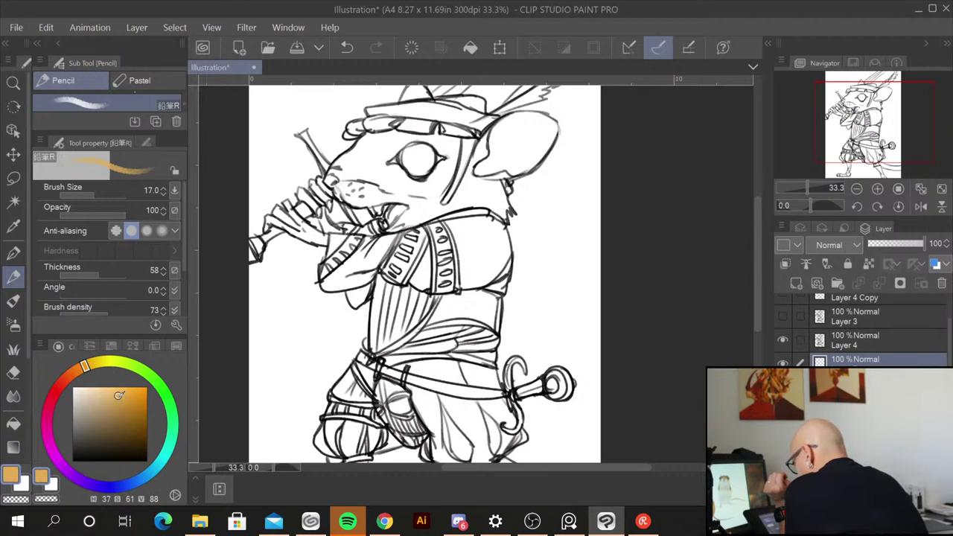
pyautogui.moveTo(119, 395); pyautogui.dragTo(118, 402)
pyautogui.moveTo(88, 367); pyautogui.dragTo(83, 375)
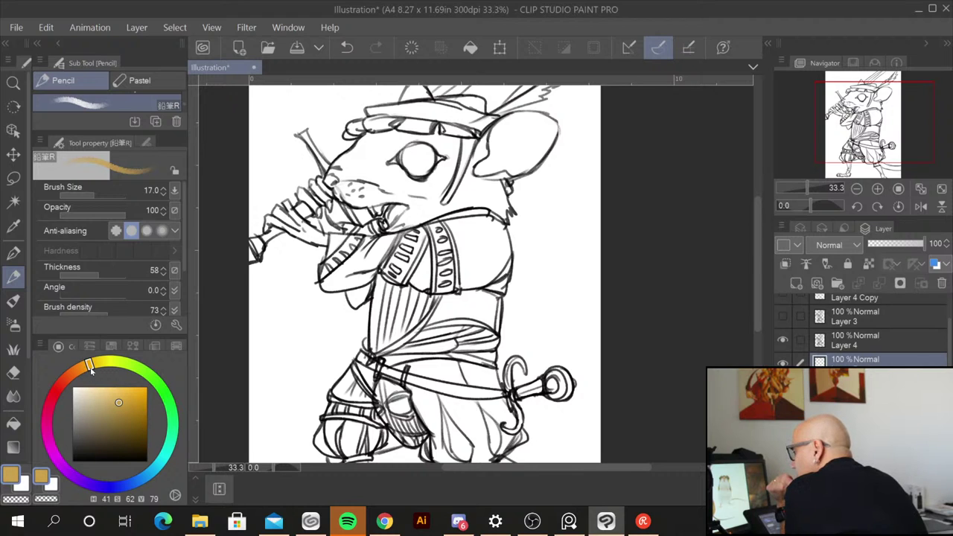
pyautogui.click(90, 364)
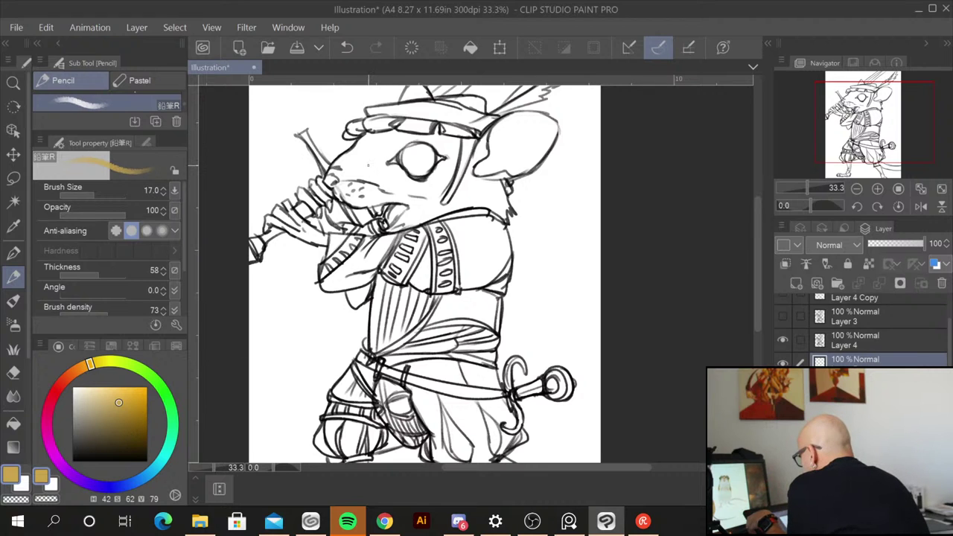
# Step: Try to fill the rat's face with ochre using the pencil at brush size 70
pyautogui.press(']')
pyautogui.press(']')
pyautogui.press(']')
pyautogui.press(']')
pyautogui.press(']')
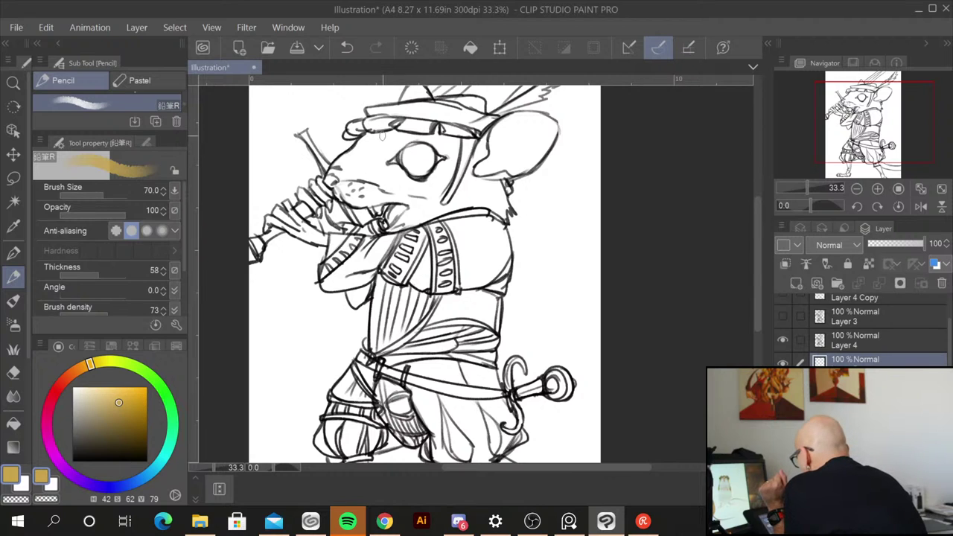
pyautogui.moveTo(379, 138)
pyautogui.mouseDown()
pyautogui.moveTo(332, 178)
pyautogui.moveTo(389, 160)
pyautogui.moveTo(373, 173)
pyautogui.moveTo(401, 173)
pyautogui.moveTo(389, 191)
pyautogui.moveTo(434, 197)
pyautogui.moveTo(433, 214)
pyautogui.moveTo(483, 190)
pyautogui.moveTo(466, 189)
pyautogui.moveTo(483, 138)
pyautogui.moveTo(448, 175)
pyautogui.moveTo(454, 156)
pyautogui.moveTo(434, 149)
pyautogui.moveTo(448, 154)
pyautogui.moveTo(454, 142)
pyautogui.moveTo(413, 136)
pyautogui.moveTo(396, 146)
pyautogui.moveTo(374, 139)
pyautogui.mouseUp()
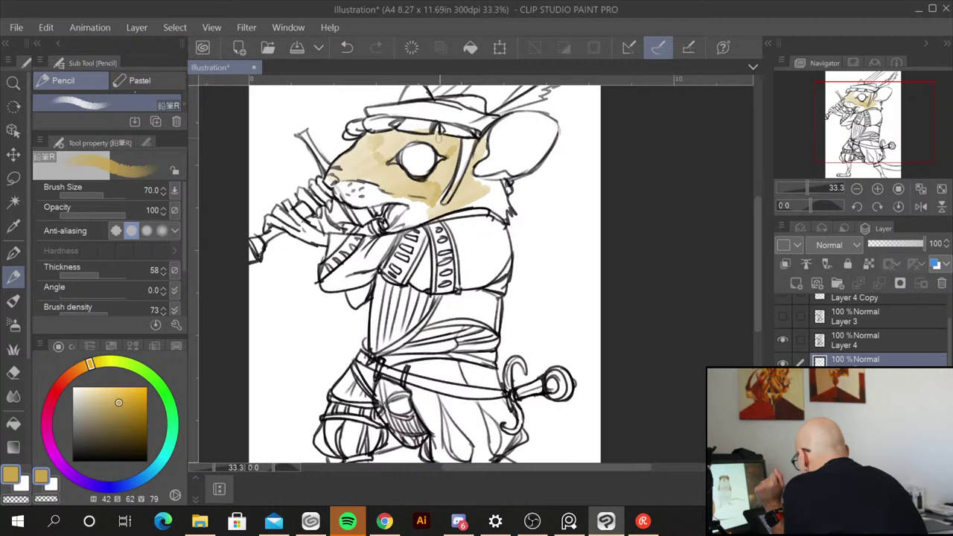
pyautogui.moveTo(450, 143)
pyautogui.mouseDown()
pyautogui.moveTo(437, 178)
pyautogui.moveTo(449, 169)
pyautogui.moveTo(425, 213)
pyautogui.moveTo(437, 209)
pyautogui.mouseUp()
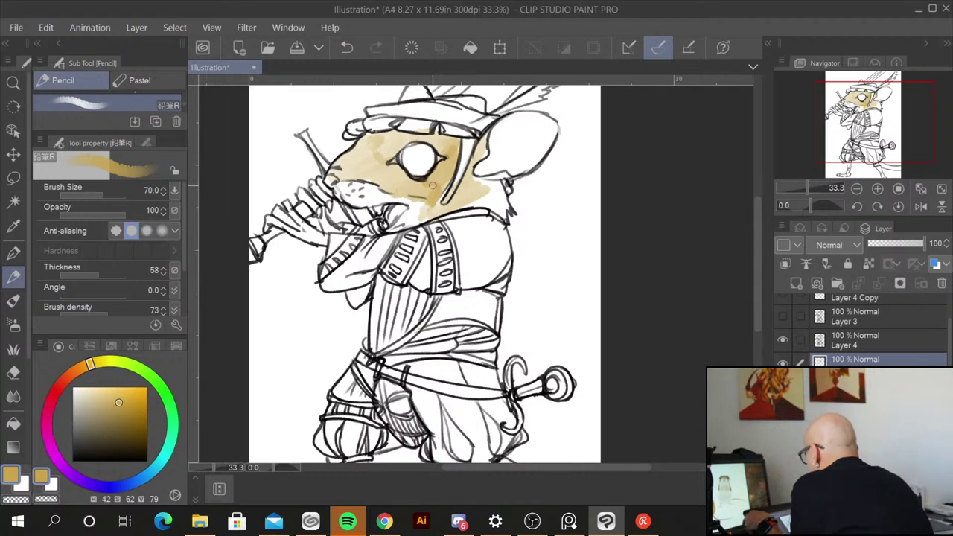
pyautogui.moveTo(498, 127)
pyautogui.mouseDown()
pyautogui.moveTo(431, 189)
pyautogui.moveTo(434, 216)
pyautogui.moveTo(469, 180)
pyautogui.moveTo(417, 160)
pyautogui.moveTo(366, 179)
pyautogui.moveTo(386, 155)
pyautogui.moveTo(377, 136)
pyautogui.moveTo(331, 159)
pyautogui.moveTo(351, 192)
pyautogui.moveTo(460, 157)
pyautogui.mouseUp()
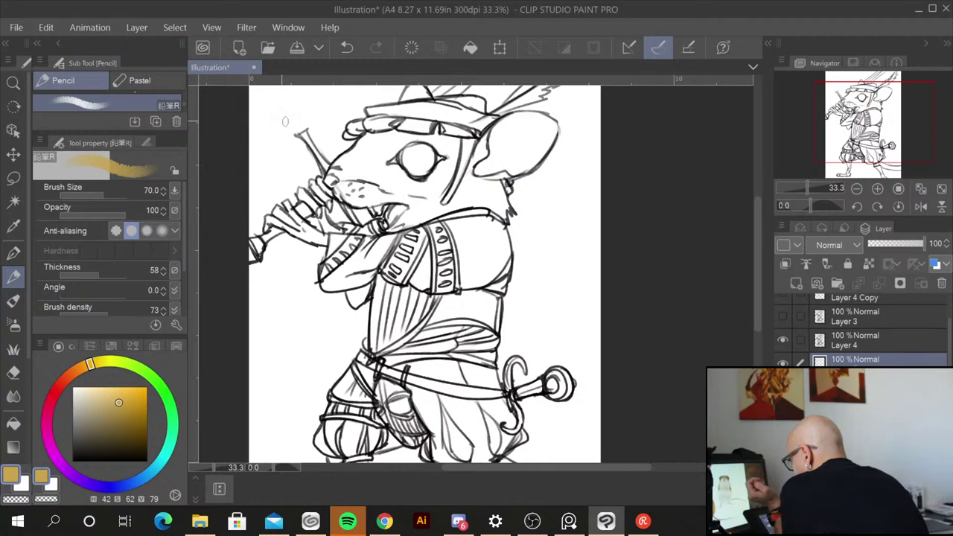
# Step: Switch to the Oil paint brush in the Thick paint group and look through its available brush sizes
pyautogui.click(13, 301)
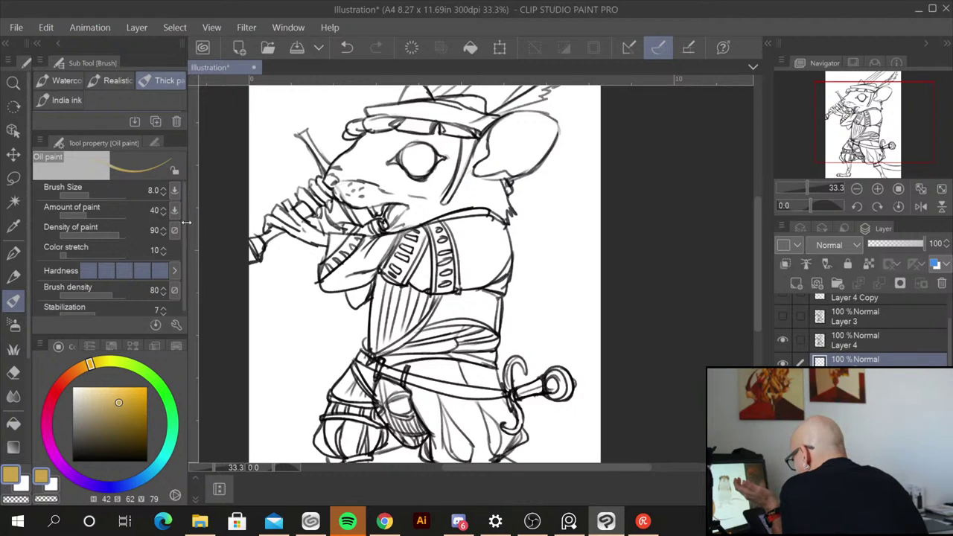
pyautogui.click(155, 142)
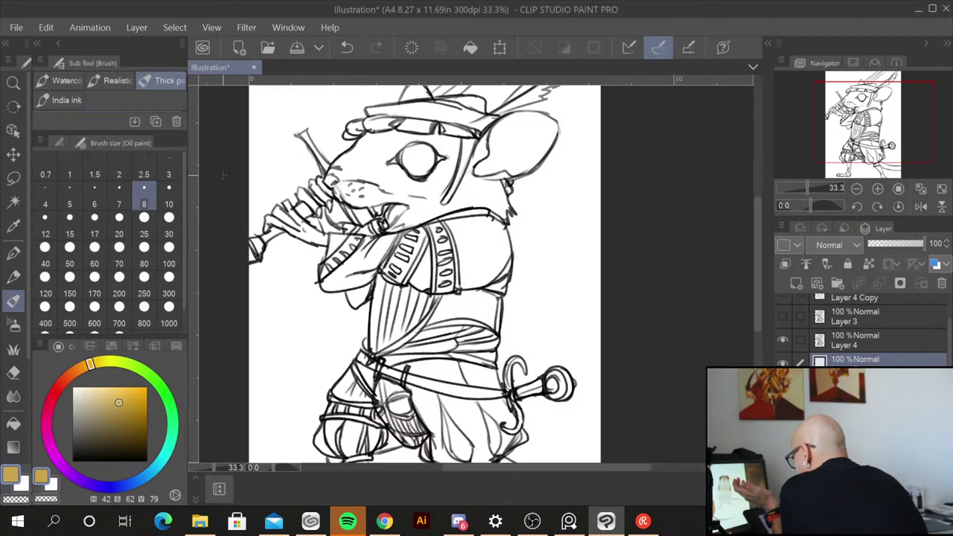
pyautogui.click(60, 140)
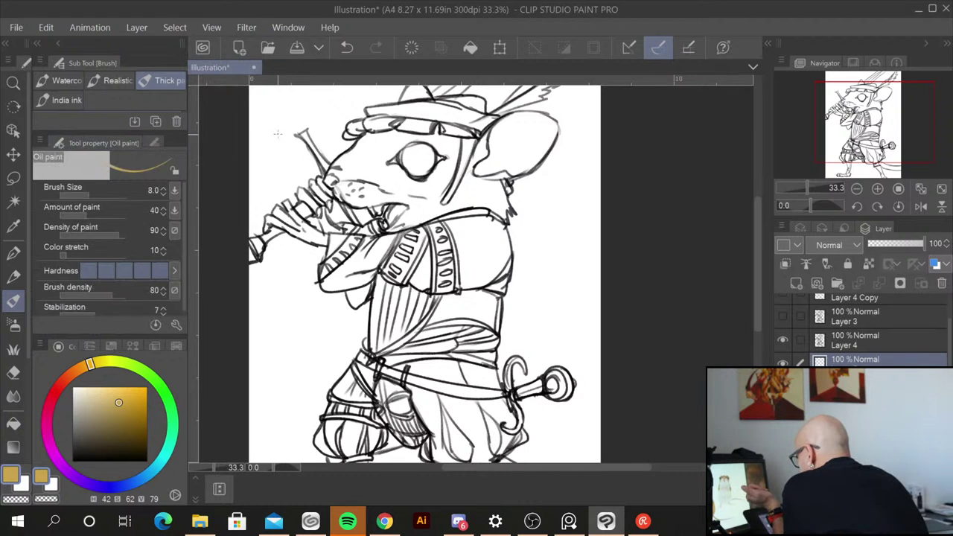
pyautogui.click(41, 346)
pyautogui.click(172, 360)
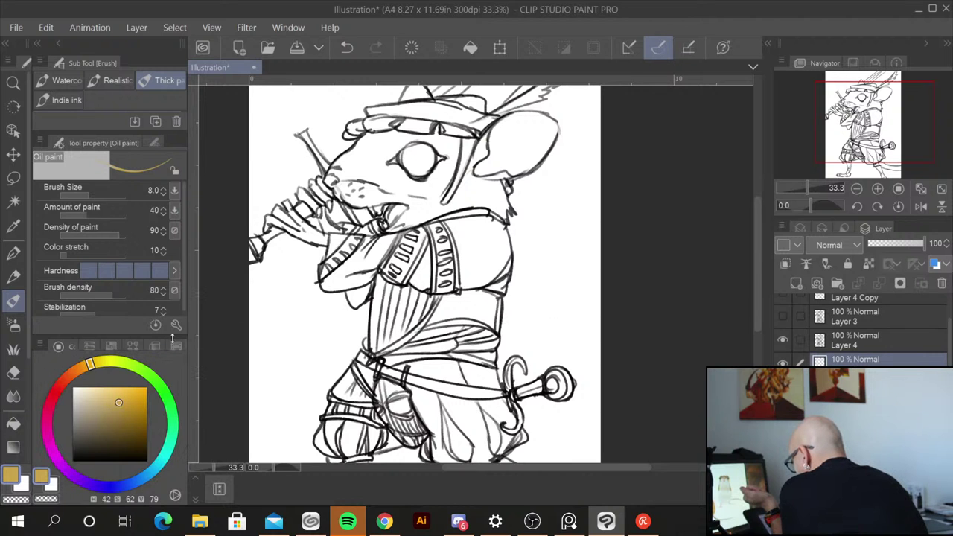
# Step: Dock the Color Wheel palette with the Navigator group and show the Color History in the remaining colour palette group
pyautogui.moveTo(73, 349); pyautogui.dragTo(898, 54)
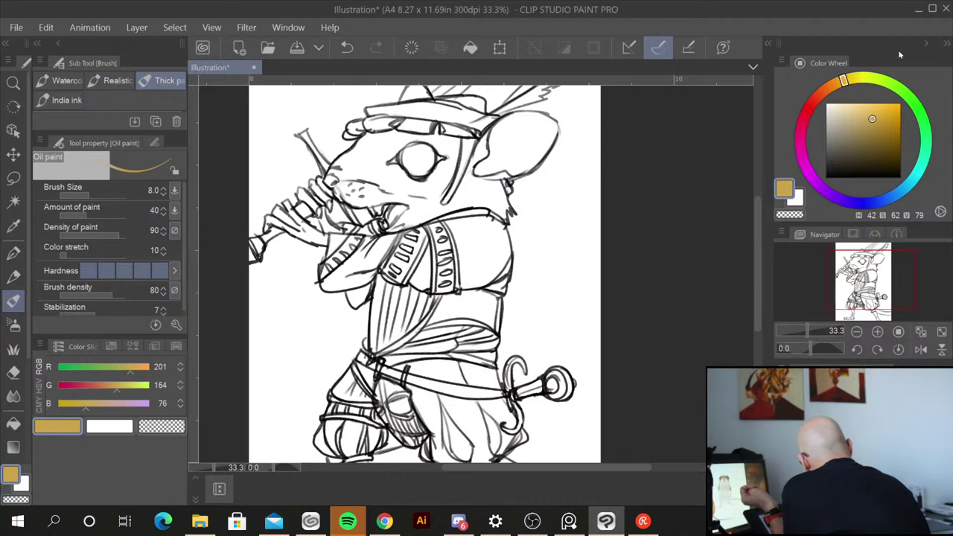
pyautogui.moveTo(829, 64); pyautogui.dragTo(911, 234)
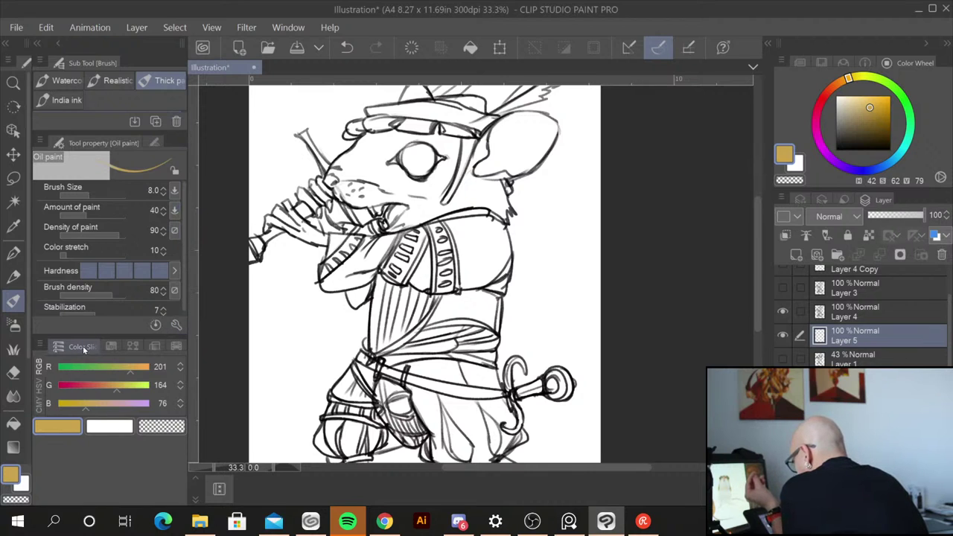
pyautogui.click(111, 346)
pyautogui.click(131, 346)
pyautogui.click(154, 346)
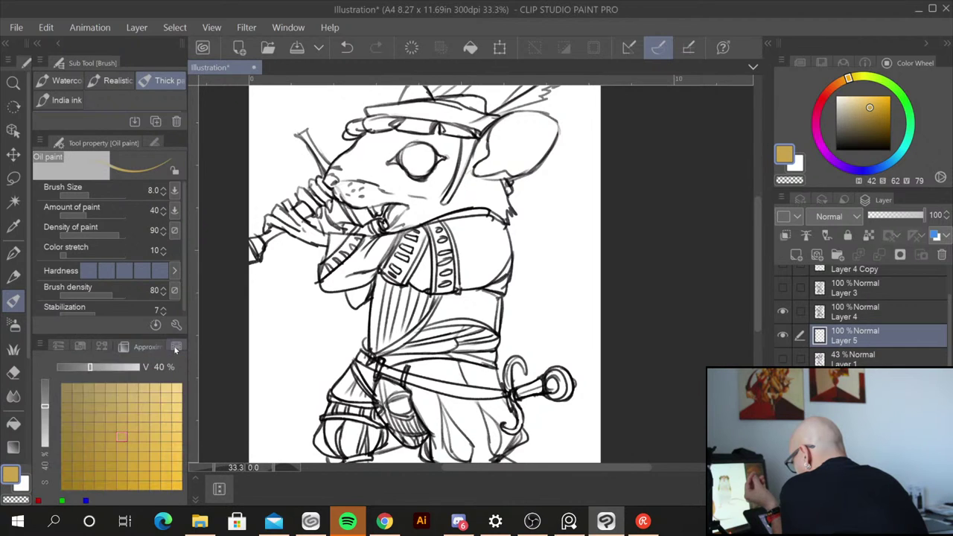
pyautogui.click(174, 346)
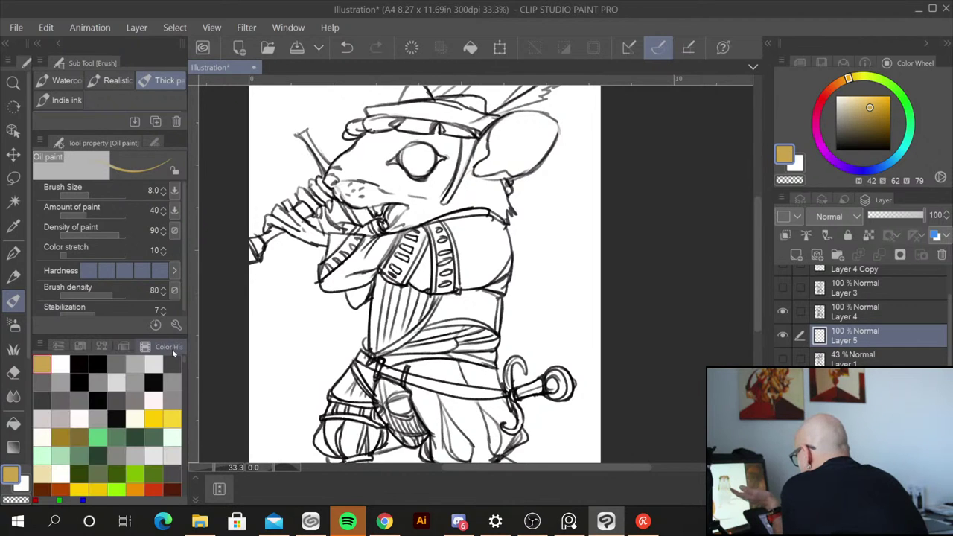
# Step: Load the Comic workspace, widen its brush palettes and choose the blendTraditional-Gus thick paint brush
pyautogui.click(298, 28)
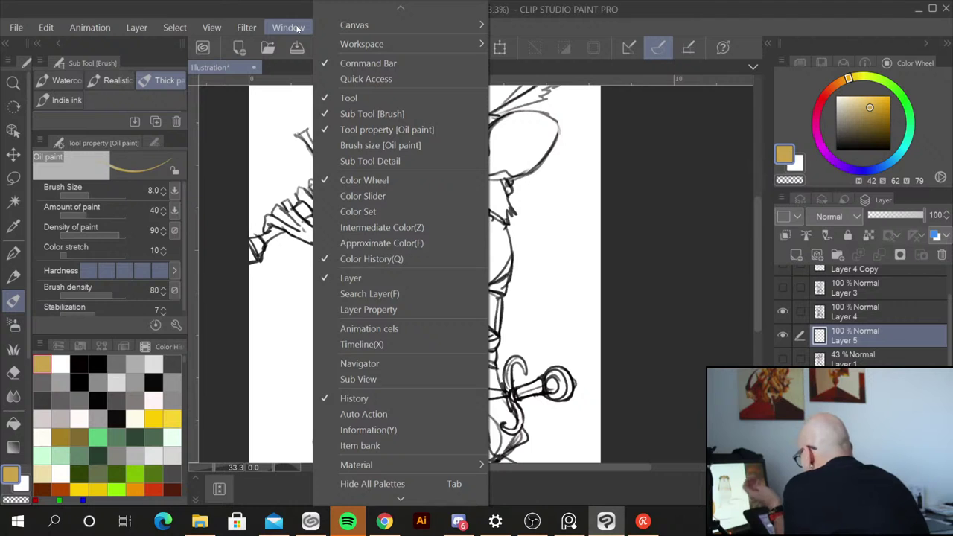
pyautogui.moveTo(483, 47)
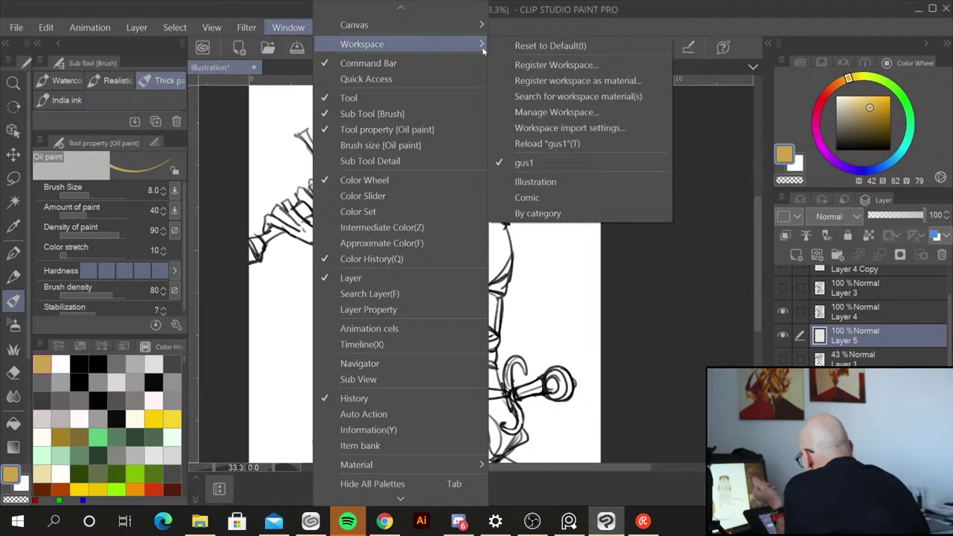
pyautogui.click(584, 200)
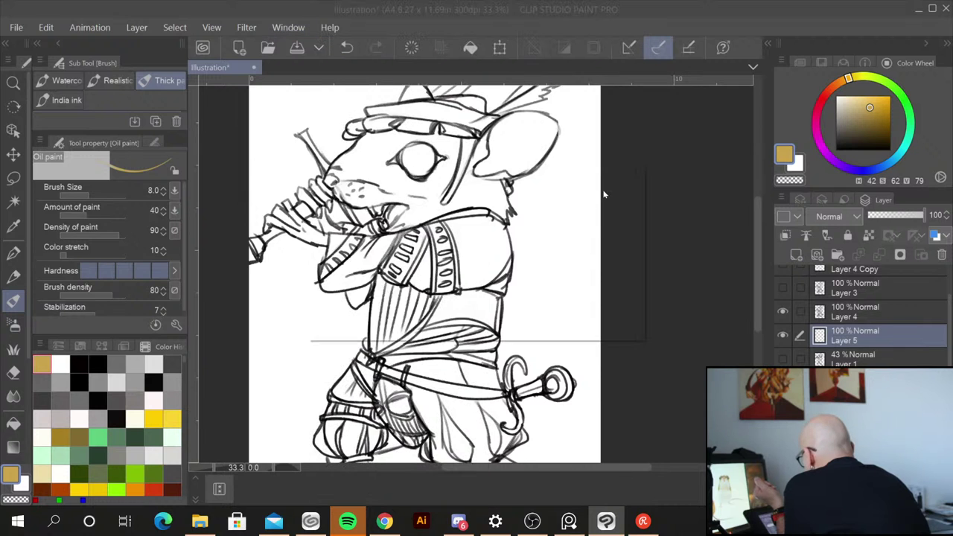
pyautogui.click(606, 200)
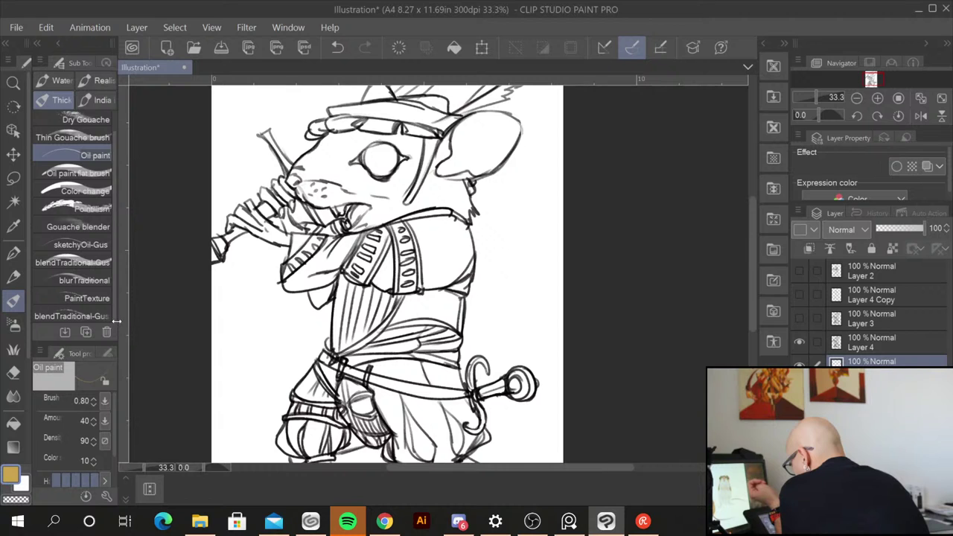
pyautogui.moveTo(143, 318); pyautogui.dragTo(184, 326)
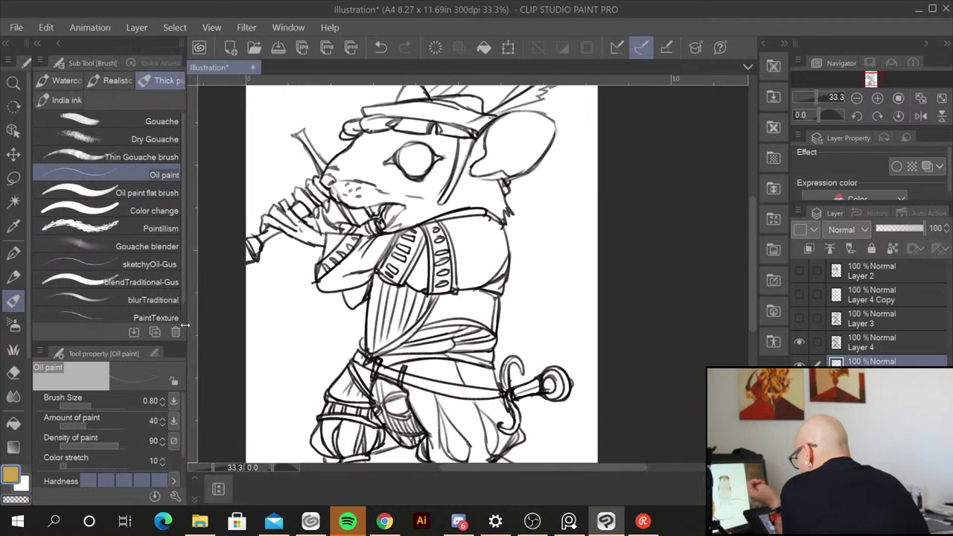
pyautogui.click(152, 285)
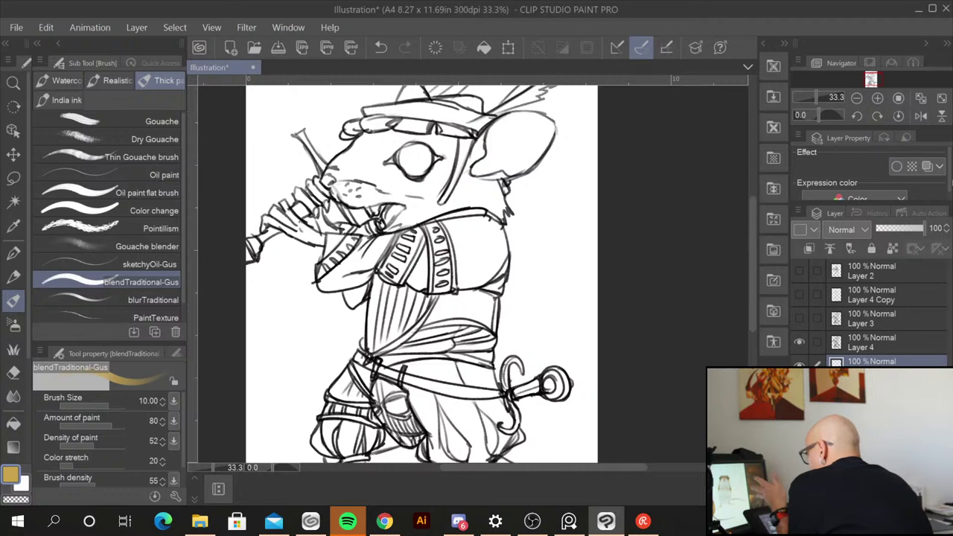
# Step: Switch the workspace back to gus1
pyautogui.click(288, 26)
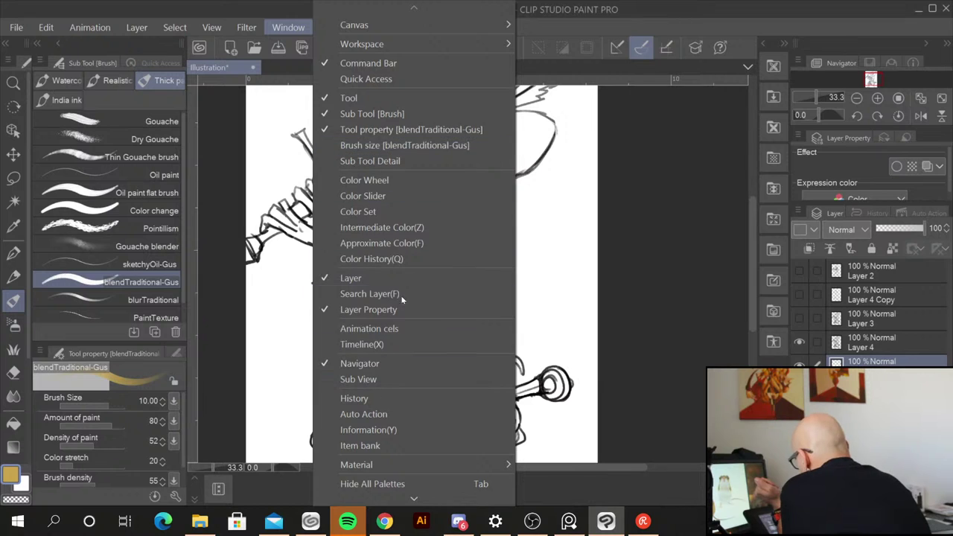
pyautogui.moveTo(496, 44)
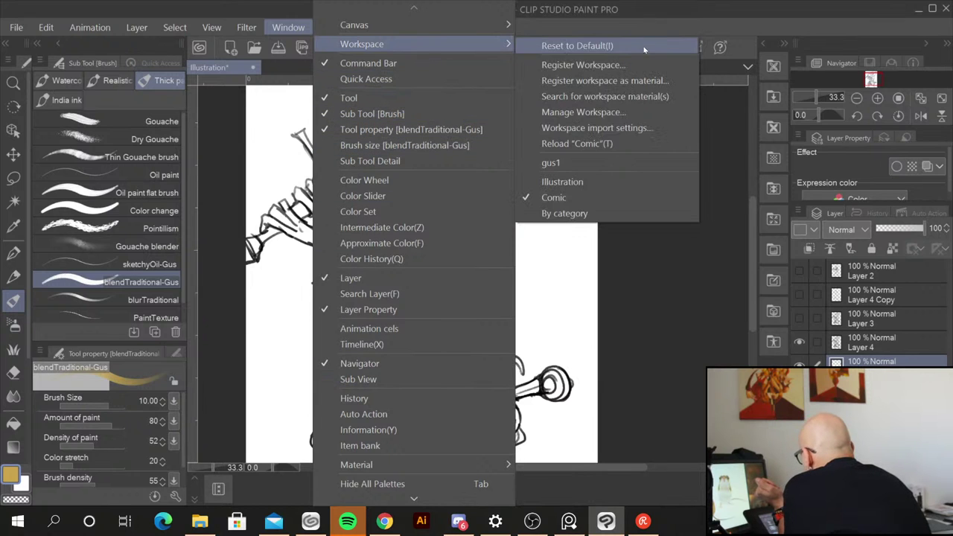
pyautogui.click(641, 176)
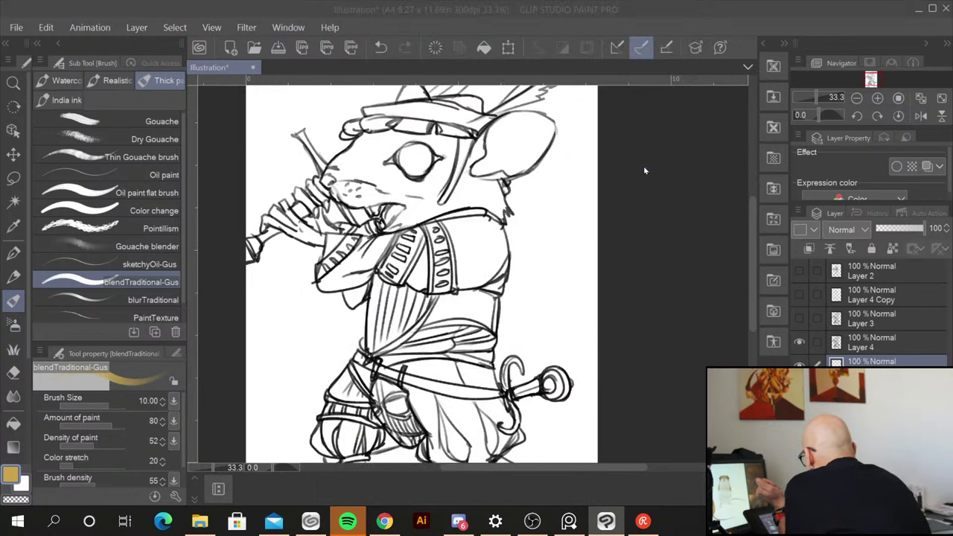
pyautogui.click(615, 203)
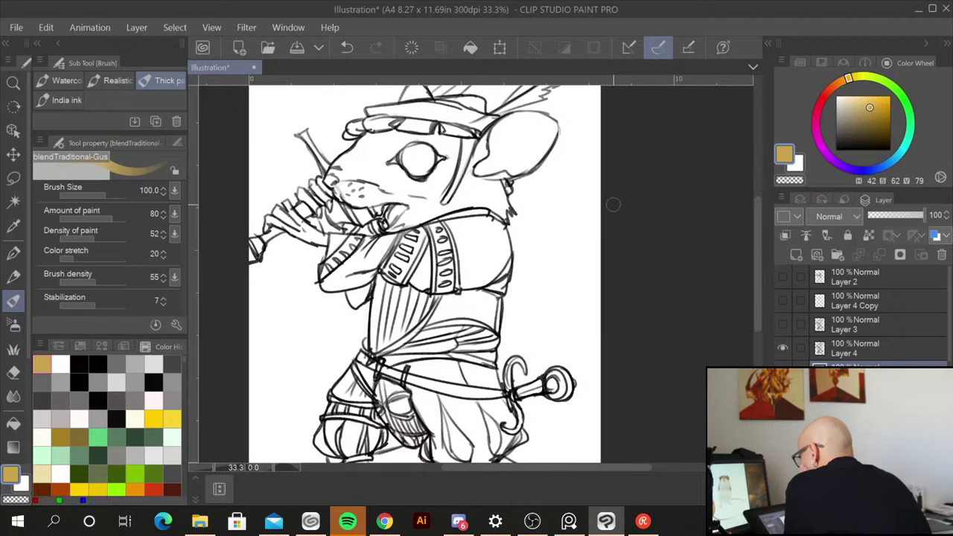
# Step: Resize the brush palettes so that the thick paint brush list and the brush properties both have room
pyautogui.click(135, 122)
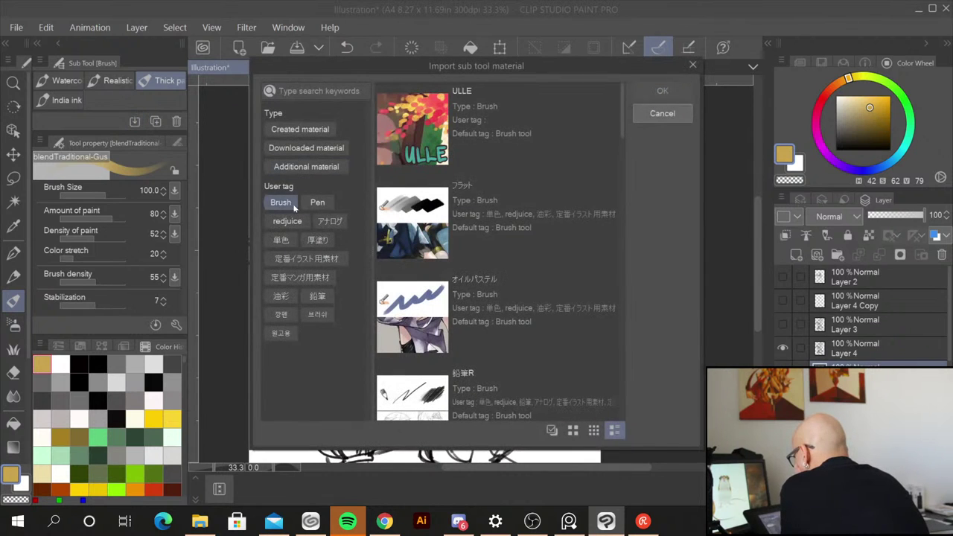
pyautogui.click(662, 113)
pyautogui.moveTo(117, 132)
pyautogui.mouseDown()
pyautogui.moveTo(127, 253)
pyautogui.moveTo(131, 204)
pyautogui.mouseUp()
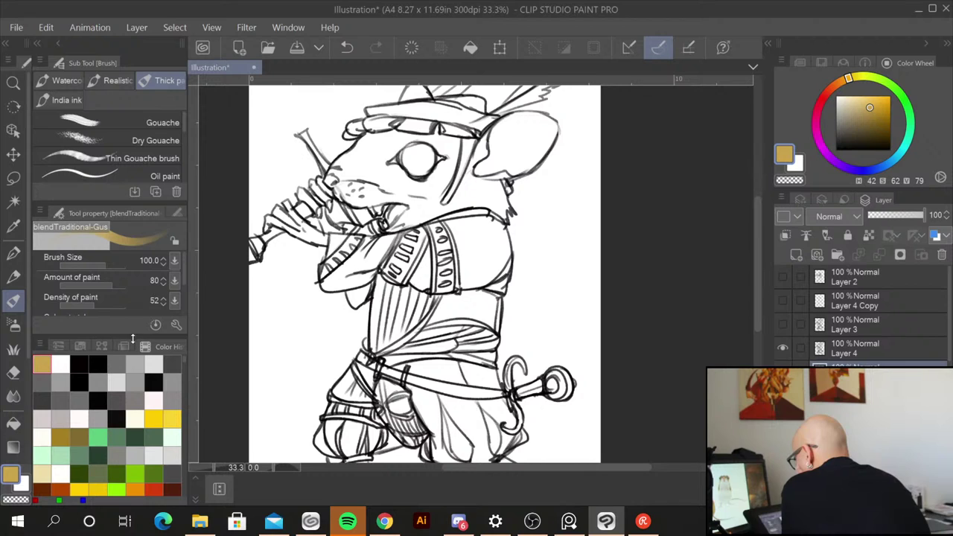
pyautogui.moveTo(133, 339); pyautogui.dragTo(131, 411)
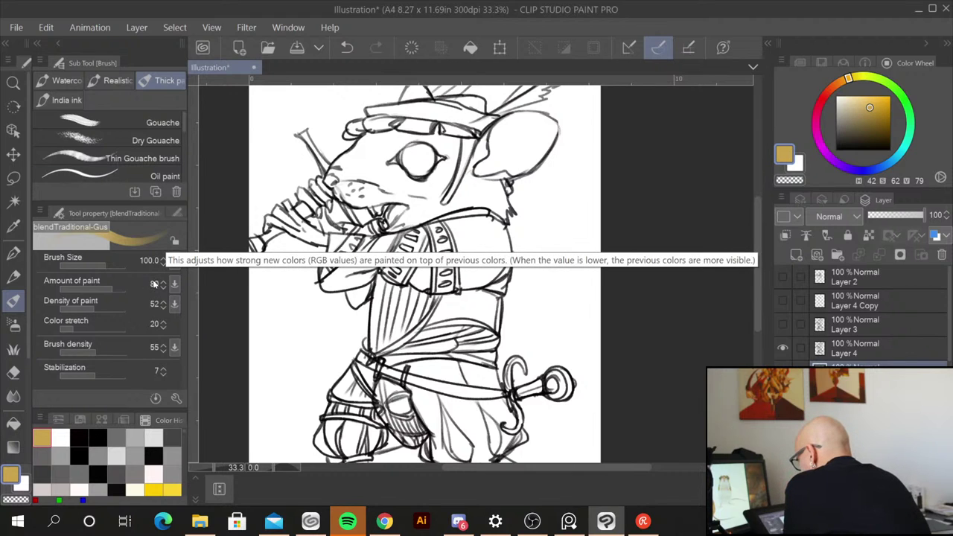
# Step: Return the Color Wheel to the colour palette group below the tool properties, enlarge it and bring blendTraditional-Gus into view
pyautogui.moveTo(911, 65)
pyautogui.mouseDown()
pyautogui.moveTo(901, 85)
pyautogui.moveTo(156, 396)
pyautogui.moveTo(64, 421)
pyautogui.mouseUp()
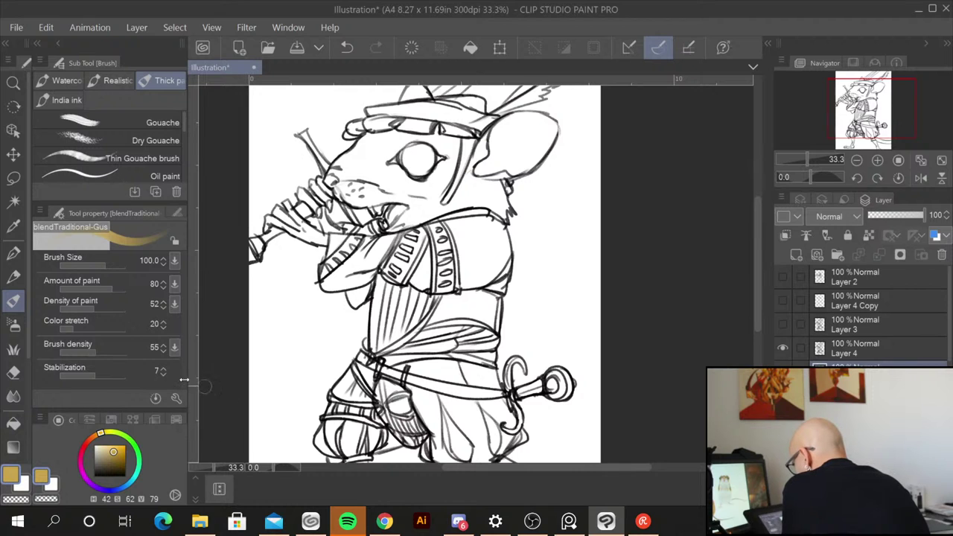
pyautogui.moveTo(135, 409); pyautogui.dragTo(141, 367)
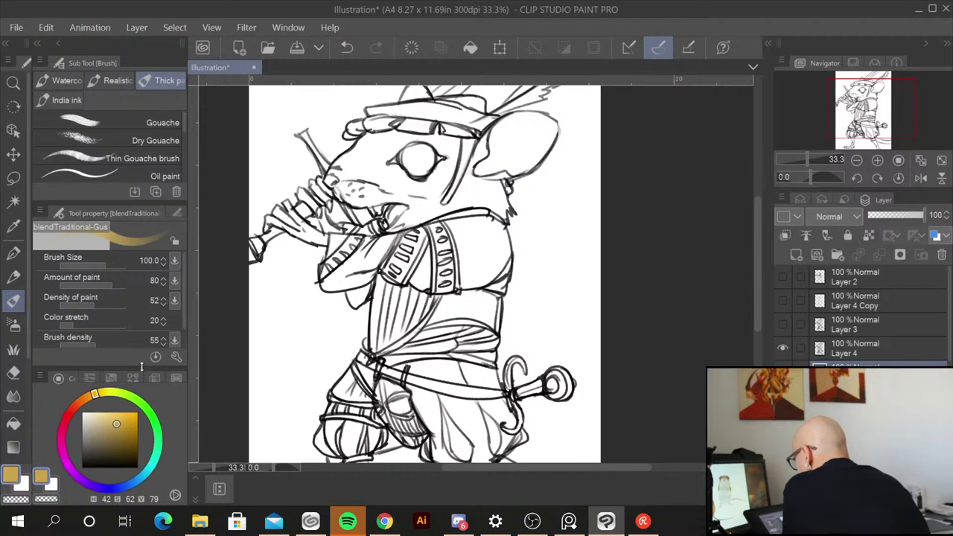
pyautogui.moveTo(183, 123); pyautogui.dragTo(182, 176)
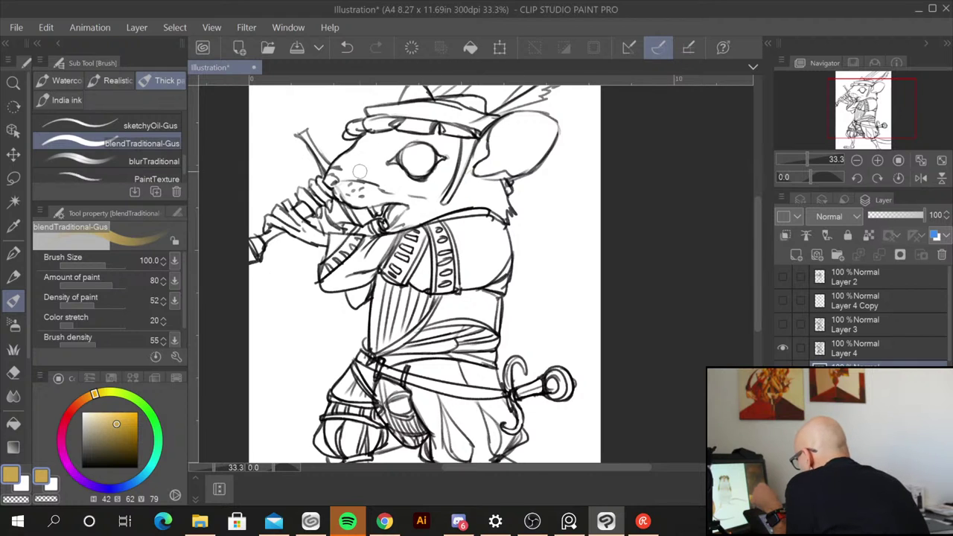
# Step: Try an ochre stroke on the rat's snout with the blendTraditional-Gus brush at size 100, and undo it
pyautogui.moveTo(366, 169)
pyautogui.mouseDown()
pyautogui.moveTo(355, 161)
pyautogui.moveTo(380, 181)
pyautogui.moveTo(389, 176)
pyautogui.mouseUp()
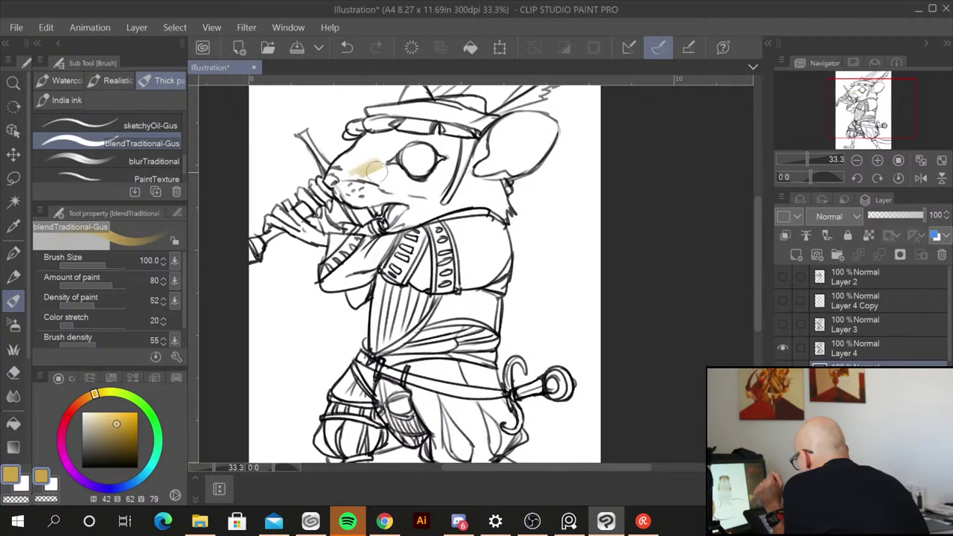
pyautogui.hotkey('ctrl', 'z')
pyautogui.hotkey('ctrl', 'z')
# Step: Paint the rat's face, ear and neck in flat ochre with the blendTraditional-Gus brush, leaving the eye and head strap unpainted
pyautogui.moveTo(372, 138)
pyautogui.mouseDown()
pyautogui.moveTo(408, 136)
pyautogui.moveTo(354, 179)
pyautogui.moveTo(404, 173)
pyautogui.moveTo(375, 196)
pyautogui.moveTo(430, 199)
pyautogui.moveTo(415, 201)
pyautogui.moveTo(425, 203)
pyautogui.moveTo(416, 217)
pyautogui.moveTo(454, 177)
pyautogui.moveTo(455, 161)
pyautogui.moveTo(425, 172)
pyautogui.moveTo(456, 142)
pyautogui.moveTo(435, 132)
pyautogui.moveTo(378, 151)
pyautogui.moveTo(378, 135)
pyautogui.moveTo(341, 159)
pyautogui.moveTo(342, 190)
pyautogui.moveTo(406, 173)
pyautogui.moveTo(350, 195)
pyautogui.moveTo(372, 198)
pyautogui.moveTo(356, 183)
pyautogui.moveTo(413, 193)
pyautogui.moveTo(404, 195)
pyautogui.moveTo(408, 220)
pyautogui.moveTo(477, 189)
pyautogui.moveTo(457, 183)
pyautogui.moveTo(469, 158)
pyautogui.moveTo(518, 109)
pyautogui.moveTo(541, 118)
pyautogui.moveTo(508, 117)
pyautogui.moveTo(519, 120)
pyautogui.moveTo(491, 139)
pyautogui.moveTo(488, 169)
pyautogui.moveTo(508, 162)
pyautogui.moveTo(514, 171)
pyautogui.moveTo(547, 140)
pyautogui.mouseUp()
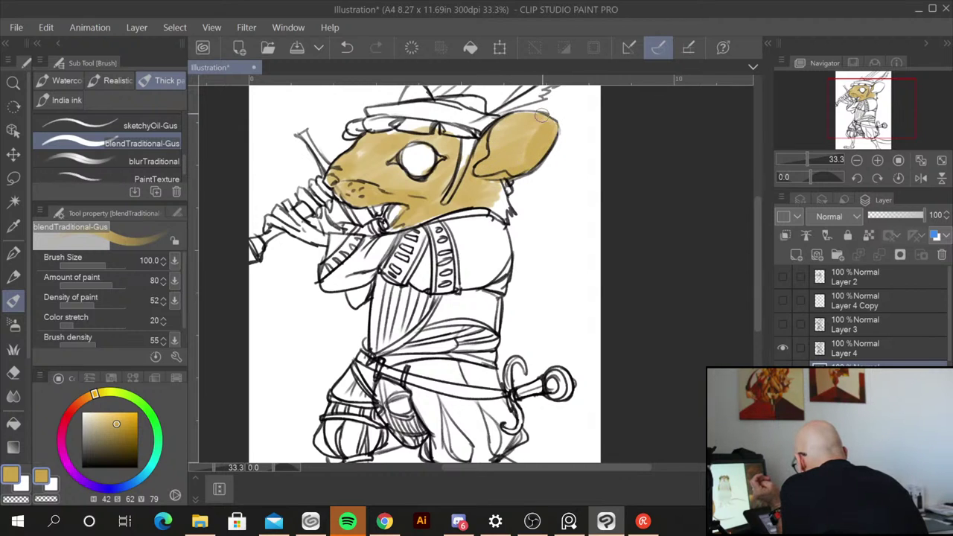
pyautogui.moveTo(502, 180)
pyautogui.mouseDown()
pyautogui.moveTo(500, 210)
pyautogui.moveTo(490, 194)
pyautogui.moveTo(501, 196)
pyautogui.moveTo(492, 199)
pyautogui.mouseUp()
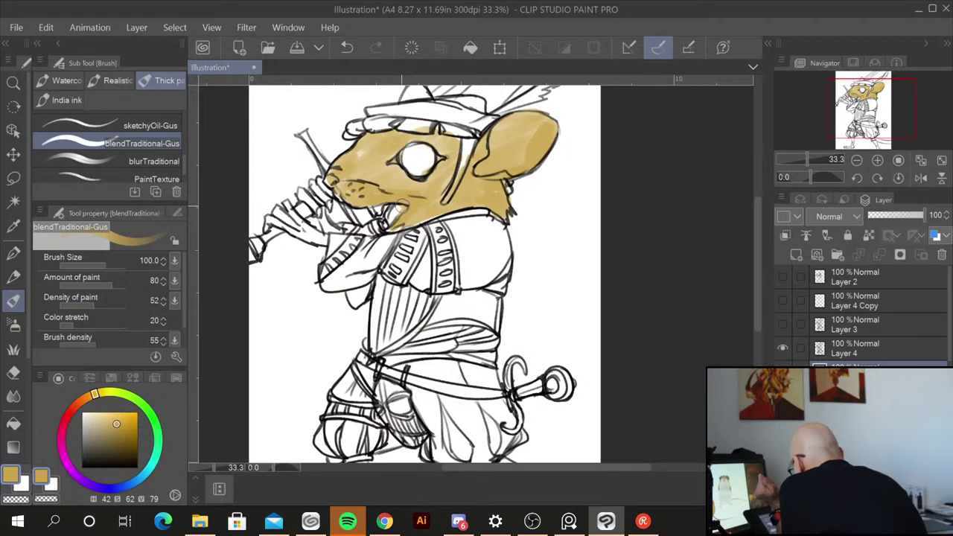
# Step: Even out the ochre on the rat's face and neck, then paint the tail in the same ochre
pyautogui.moveTo(400, 208)
pyautogui.mouseDown()
pyautogui.moveTo(388, 213)
pyautogui.moveTo(456, 213)
pyautogui.moveTo(496, 194)
pyautogui.mouseUp()
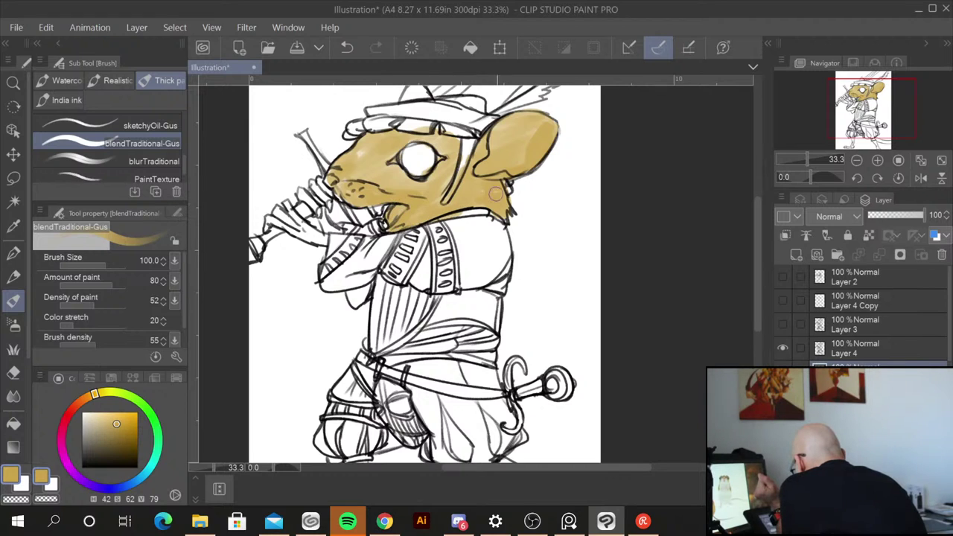
pyautogui.moveTo(456, 145)
pyautogui.mouseDown()
pyautogui.moveTo(447, 172)
pyautogui.moveTo(384, 135)
pyautogui.moveTo(338, 186)
pyautogui.mouseUp()
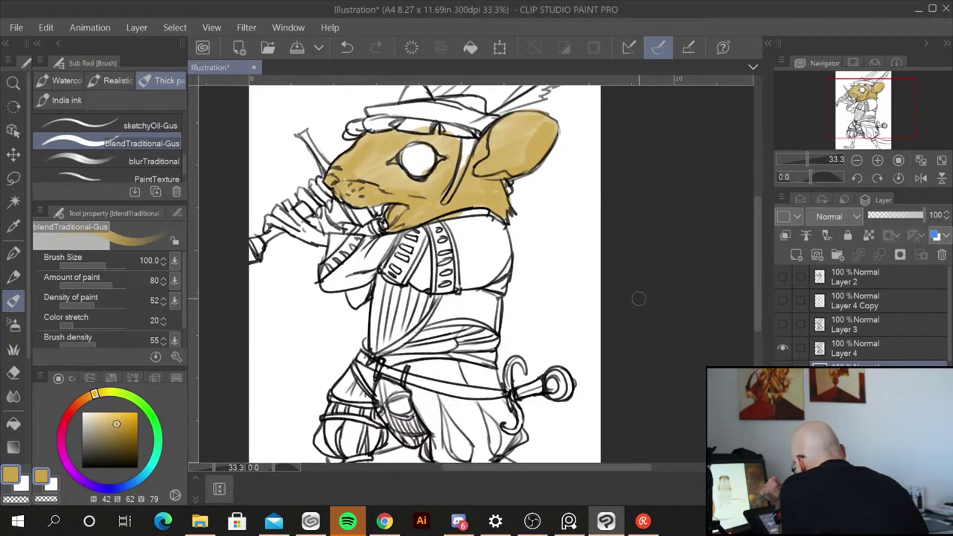
pyautogui.scroll(-5, 732, 216)
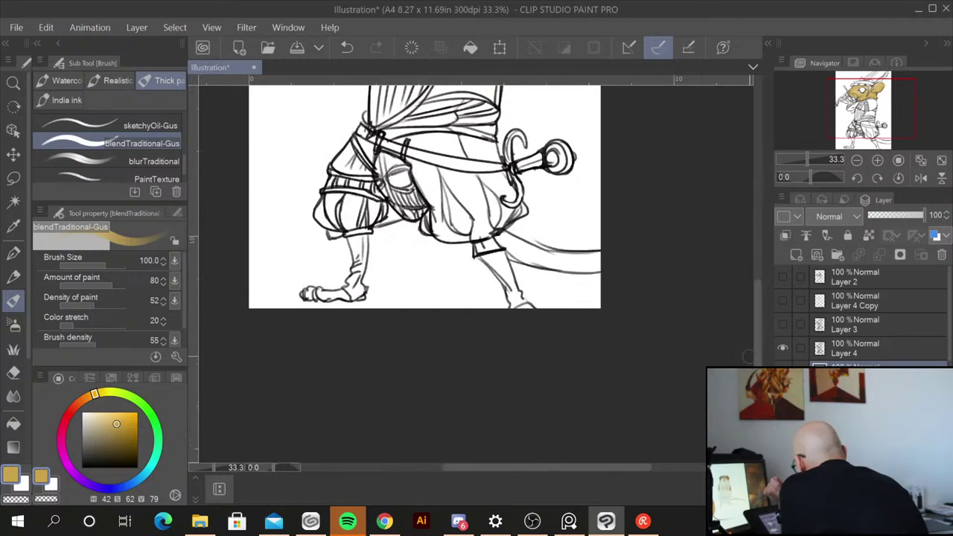
pyautogui.moveTo(503, 235)
pyautogui.mouseDown()
pyautogui.moveTo(537, 256)
pyautogui.moveTo(522, 257)
pyautogui.moveTo(545, 262)
pyautogui.moveTo(517, 243)
pyautogui.moveTo(607, 249)
pyautogui.moveTo(593, 260)
pyautogui.moveTo(559, 252)
pyautogui.moveTo(594, 251)
pyautogui.moveTo(563, 264)
pyautogui.mouseUp()
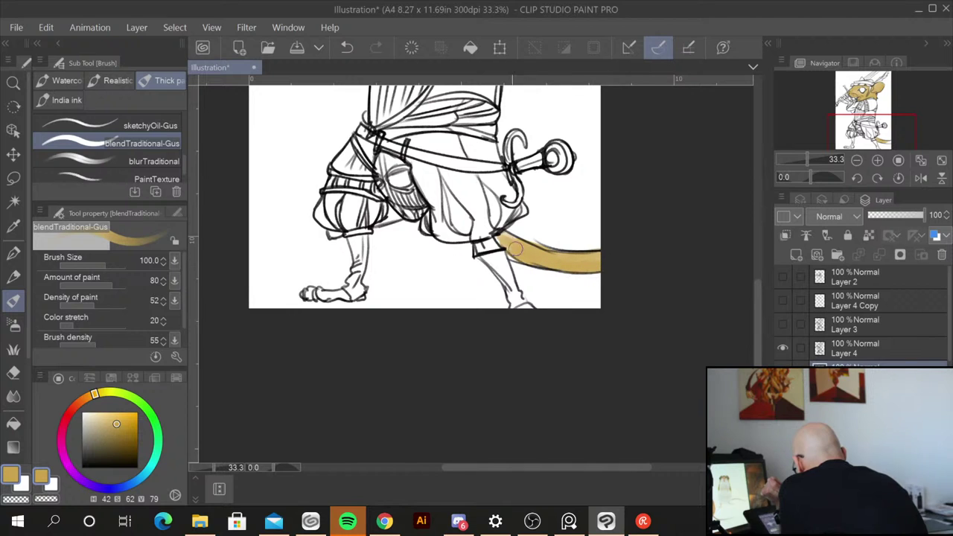
# Step: Mix a lighter orange-tan (H 33, S 49, V 88) and paint the rat's hands on the flute and its tongue
pyautogui.click(88, 398)
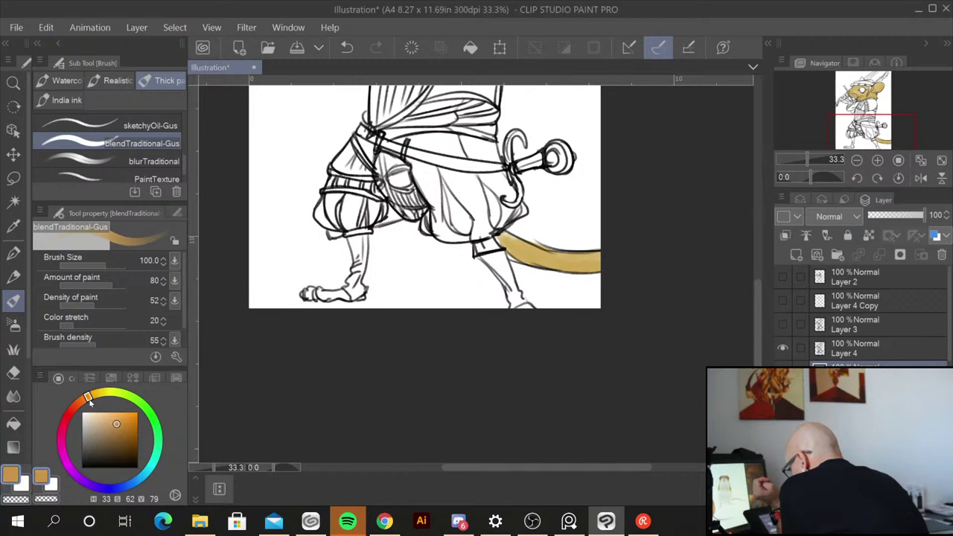
pyautogui.click(108, 413)
pyautogui.moveTo(107, 414); pyautogui.dragTo(109, 419)
pyautogui.scroll(1, 761, 291)
pyautogui.moveTo(760, 291); pyautogui.dragTo(760, 213)
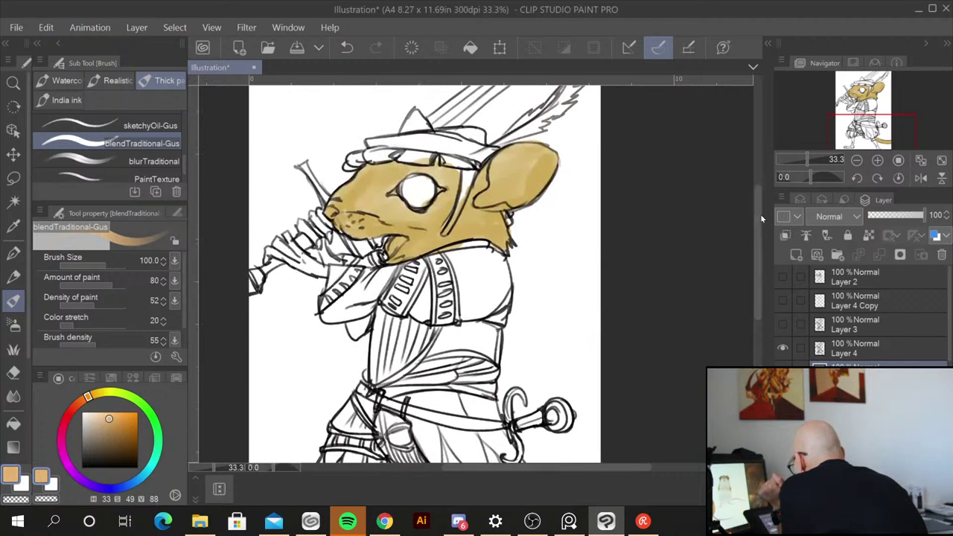
pyautogui.moveTo(281, 241)
pyautogui.mouseDown()
pyautogui.moveTo(319, 272)
pyautogui.moveTo(264, 253)
pyautogui.mouseUp()
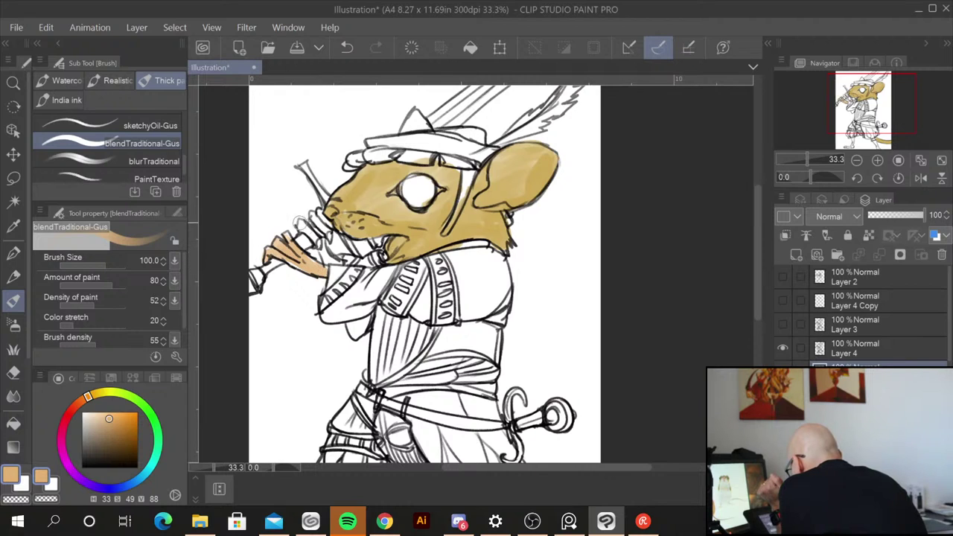
pyautogui.moveTo(298, 221)
pyautogui.mouseDown()
pyautogui.moveTo(330, 257)
pyautogui.moveTo(319, 239)
pyautogui.moveTo(326, 229)
pyautogui.mouseUp()
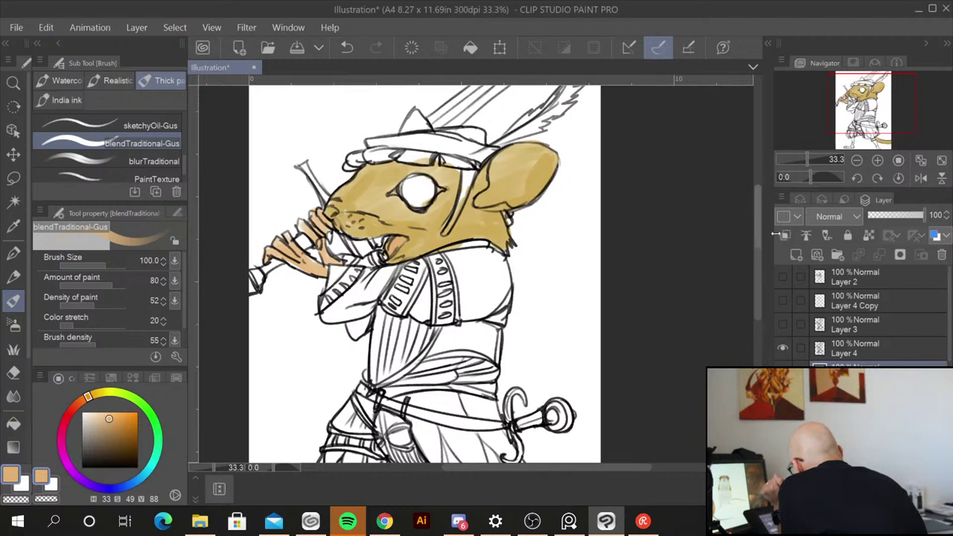
# Step: Paint both of the rat's feet in the same orange-tan as the hands
pyautogui.scroll(-4, 749, 299)
pyautogui.scroll(2, 749, 298)
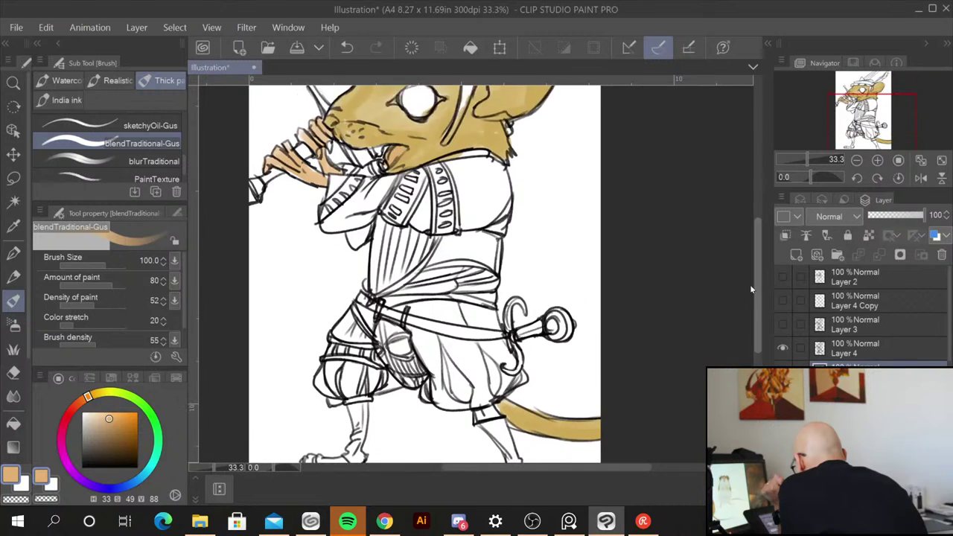
pyautogui.scroll(-5, 740, 331)
pyautogui.moveTo(339, 337)
pyautogui.mouseDown()
pyautogui.moveTo(319, 335)
pyautogui.moveTo(352, 340)
pyautogui.mouseUp()
pyautogui.moveTo(530, 351); pyautogui.dragTo(520, 353)
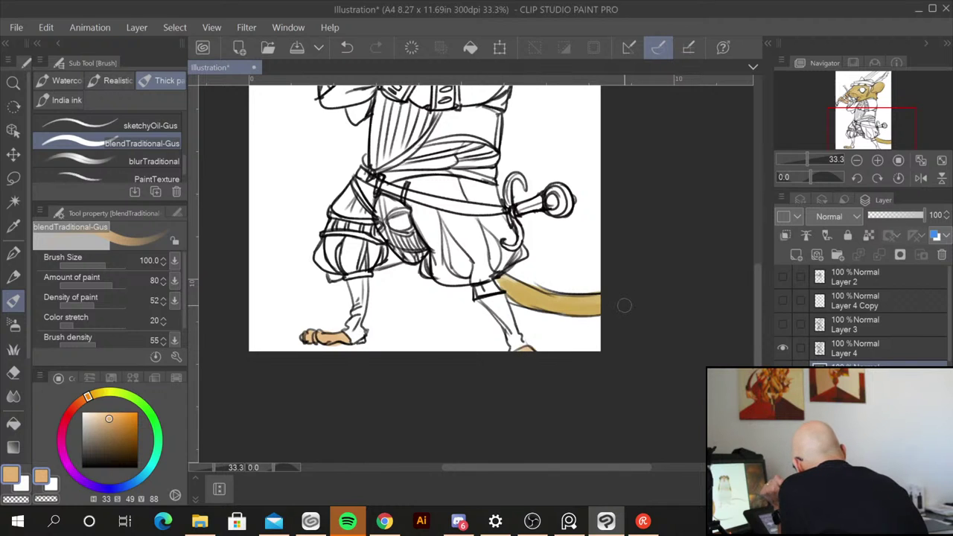
# Step: Sample the tail's ochre and fill the unpainted spots at the base of the tail
pyautogui.scroll(1, 581, 305)
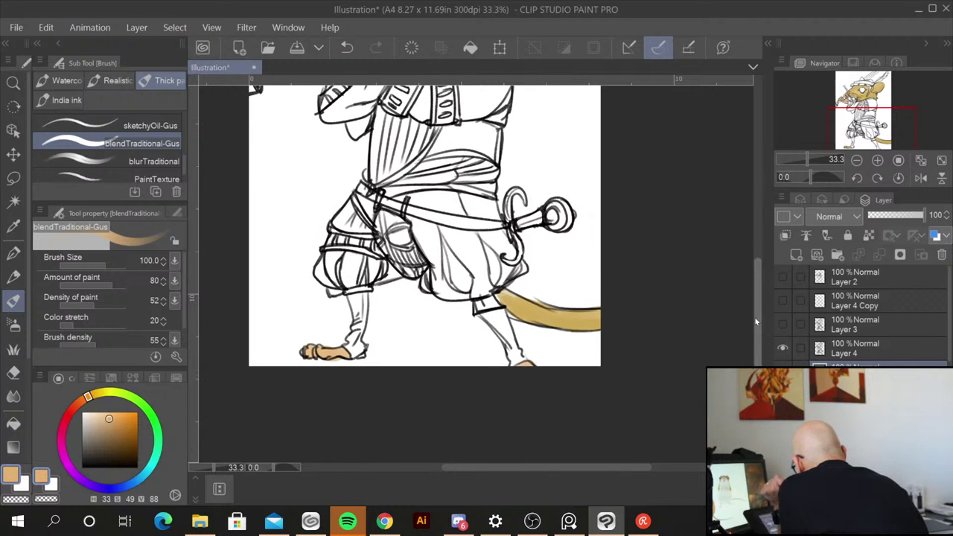
pyautogui.keyDown('alt'); pyautogui.click(533, 305); pyautogui.keyUp('alt')
pyautogui.moveTo(500, 296); pyautogui.dragTo(510, 294)
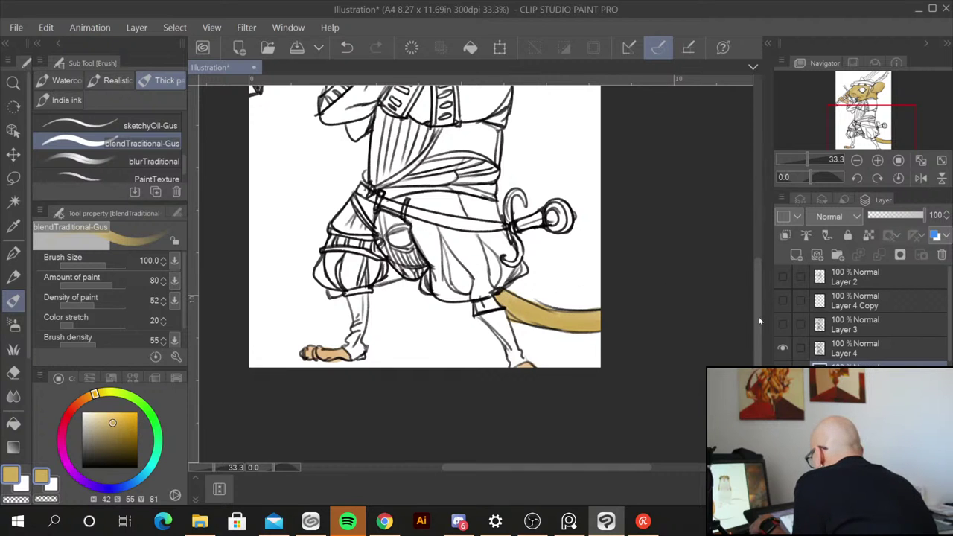
pyautogui.moveTo(757, 315); pyautogui.dragTo(763, 258)
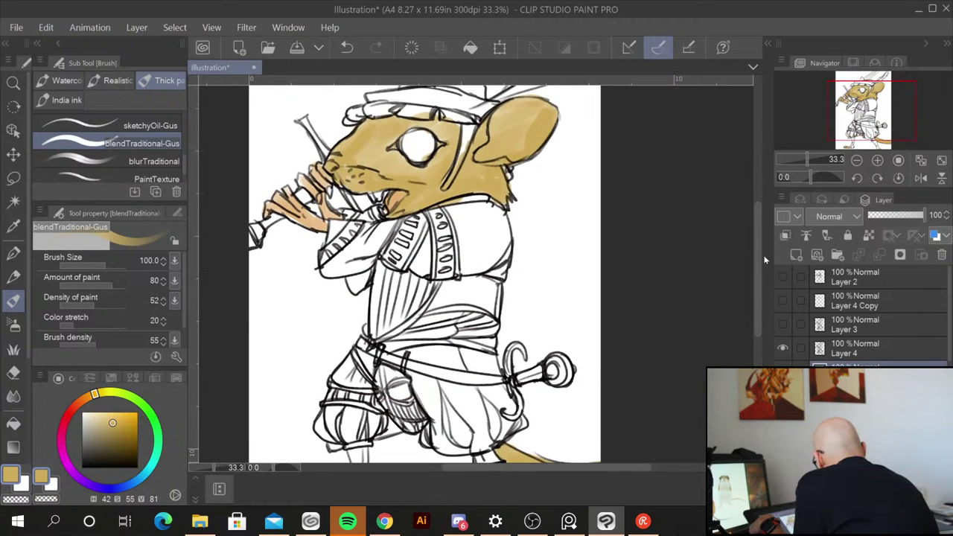
# Step: Hide and show the line art on Layer 4 to examine the base colours underneath
pyautogui.click(783, 350)
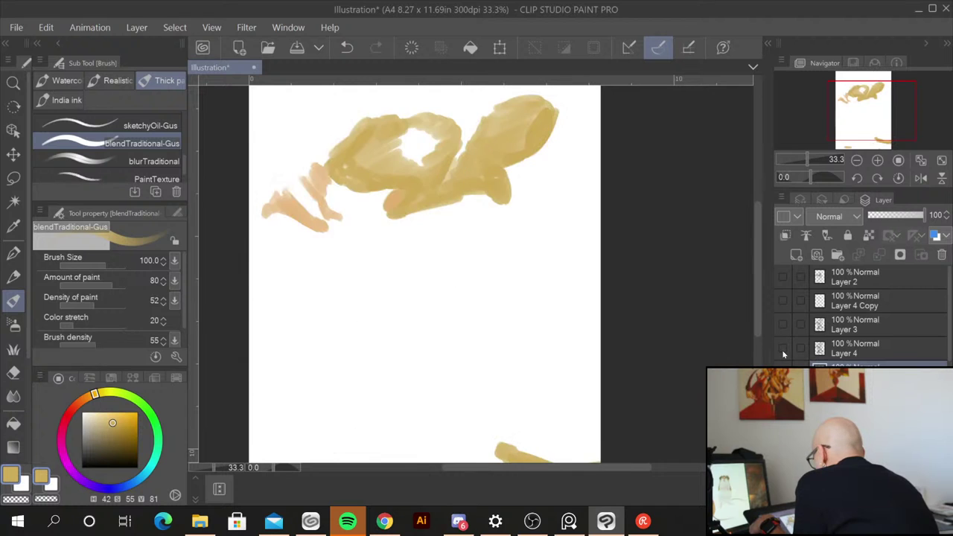
pyautogui.click(781, 349)
pyautogui.click(780, 350)
pyautogui.click(782, 350)
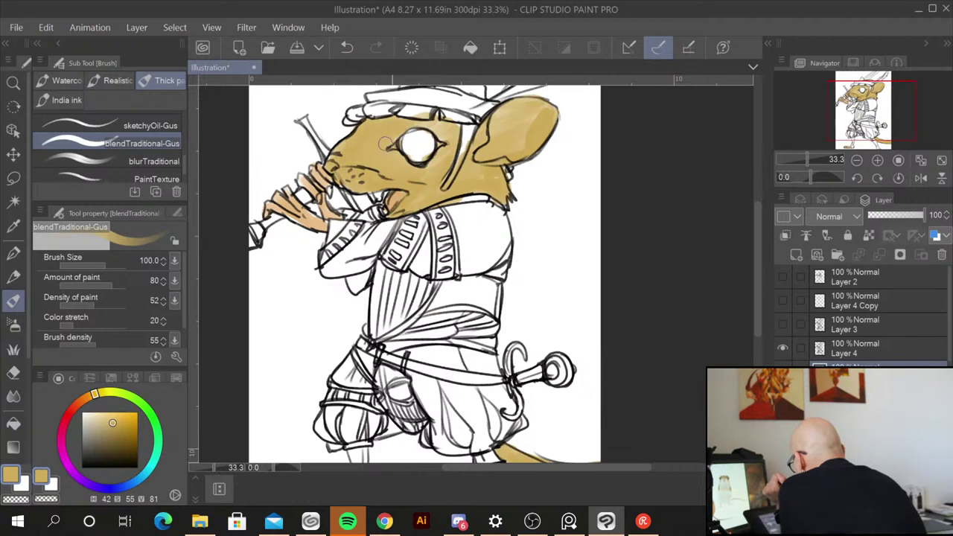
# Step: Smooth the ochre base around the rat's eye, ear and cheek into a more even tone
pyautogui.moveTo(386, 144); pyautogui.dragTo(434, 122)
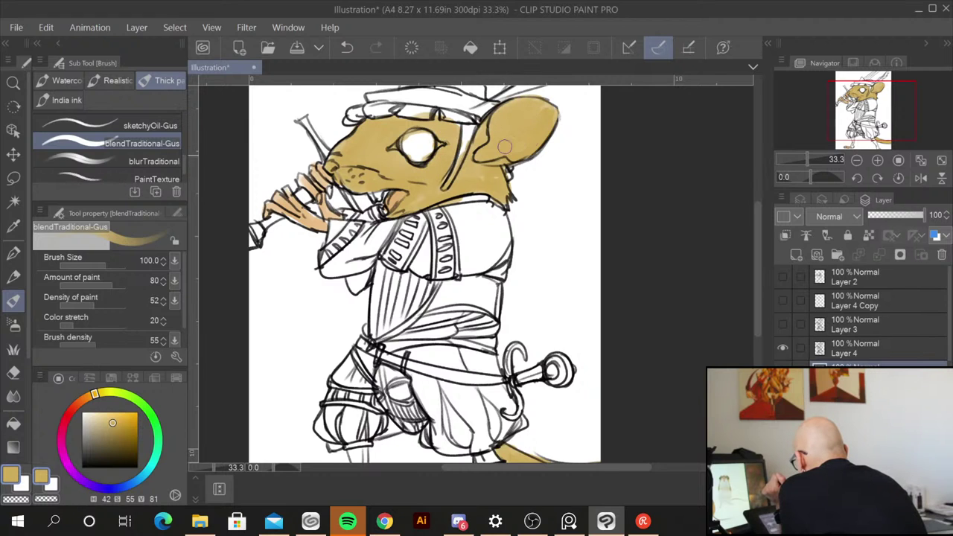
pyautogui.moveTo(505, 147); pyautogui.dragTo(477, 178)
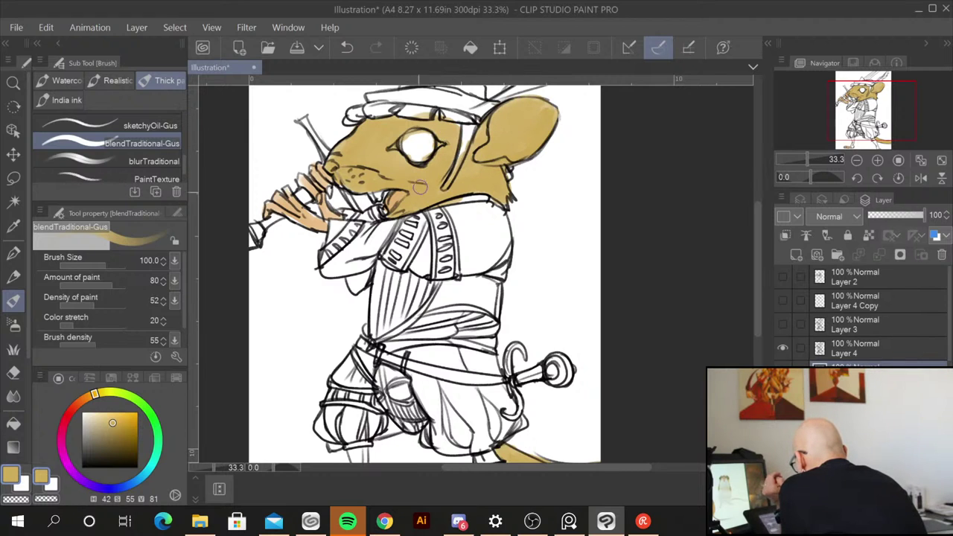
pyautogui.moveTo(520, 105); pyautogui.dragTo(466, 145)
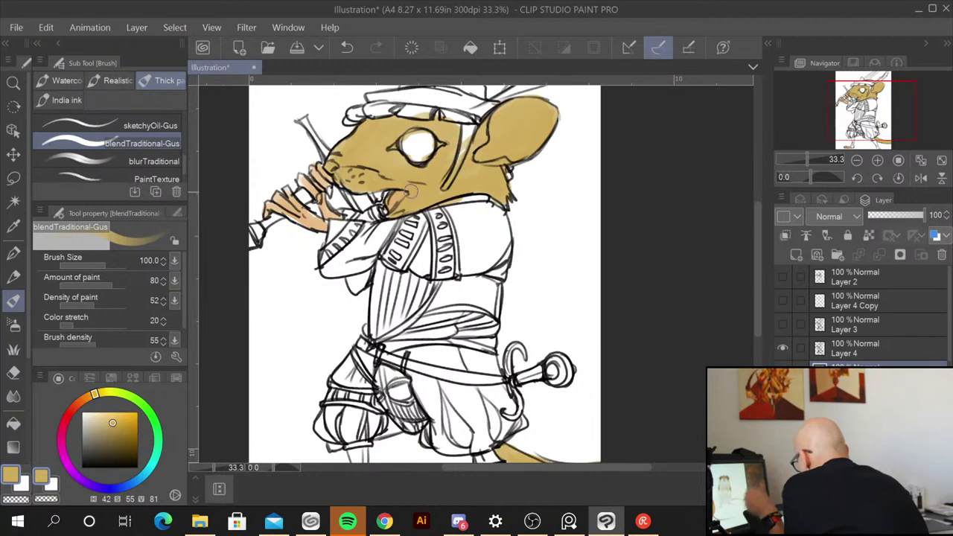
# Step: Reduce the brush size to 70 and retouch the rat's hands with a pale tan (H 33, S 37, V 91) sampled from them
pyautogui.press('[')
pyautogui.press('[')
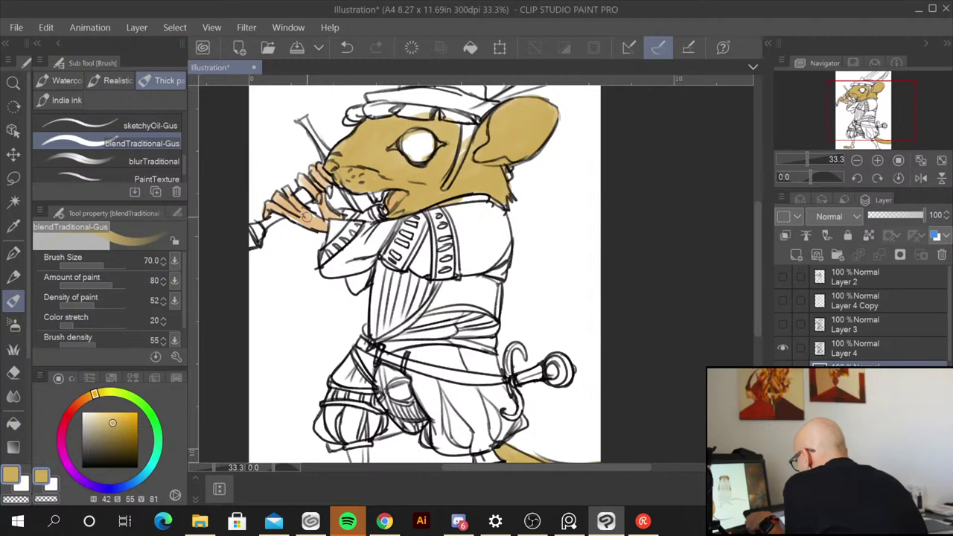
pyautogui.keyDown('alt'); pyautogui.click(308, 217); pyautogui.keyUp('alt')
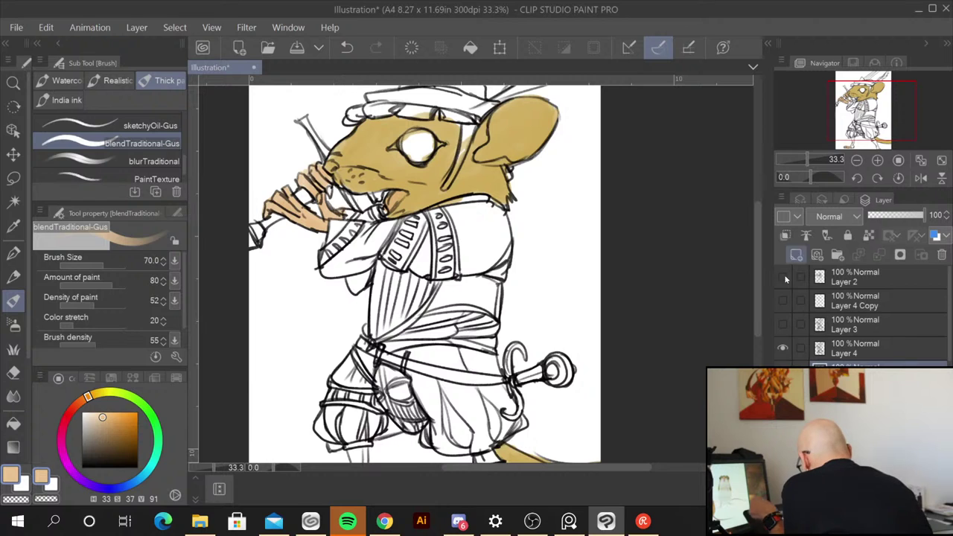
pyautogui.scroll(-4, 344, 358)
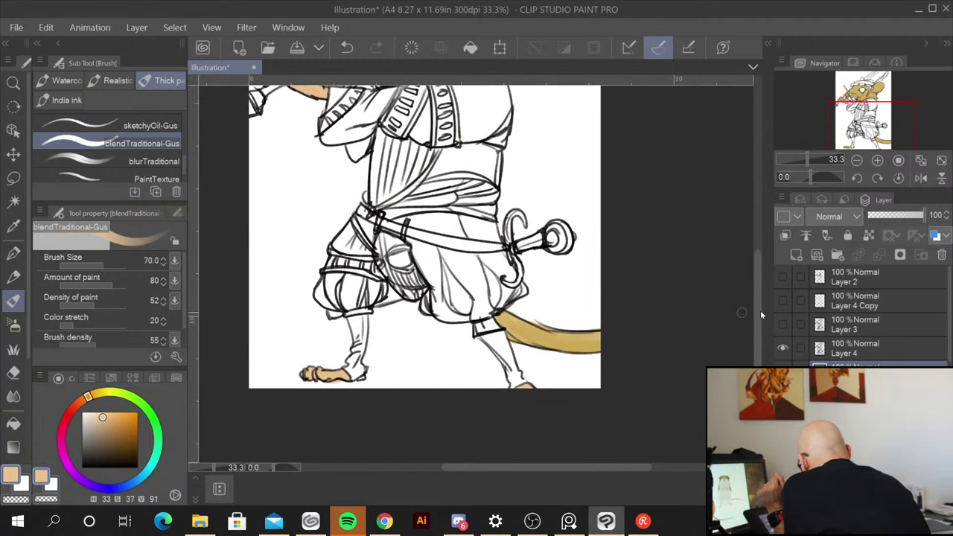
pyautogui.scroll(5, 760, 314)
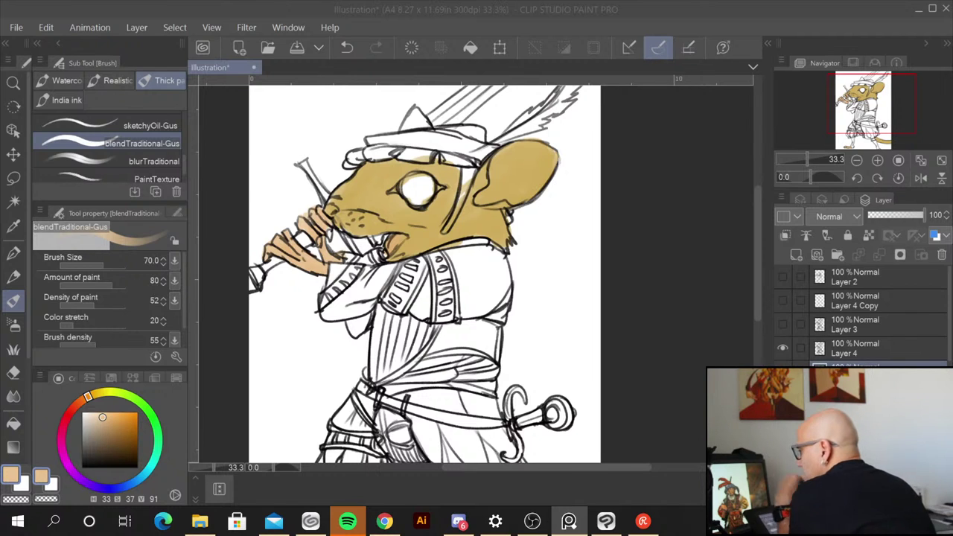
# Step: Mix a reddish brown (H 14, S 54, V 52) and paint the rat's jacket shoulder, sleeves and chest bands
pyautogui.click(77, 407)
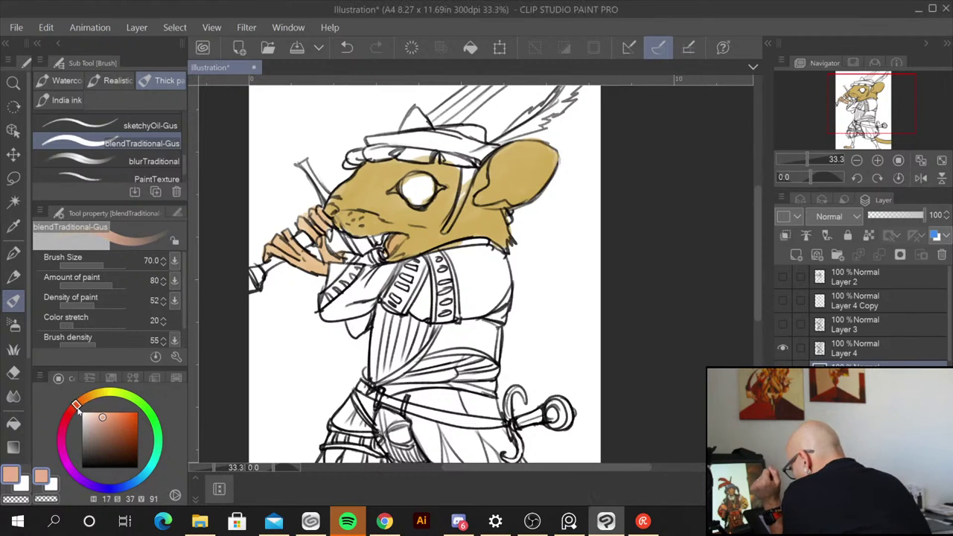
pyautogui.moveTo(104, 416)
pyautogui.mouseDown()
pyautogui.moveTo(127, 432)
pyautogui.moveTo(118, 438)
pyautogui.mouseUp()
pyautogui.click(74, 407)
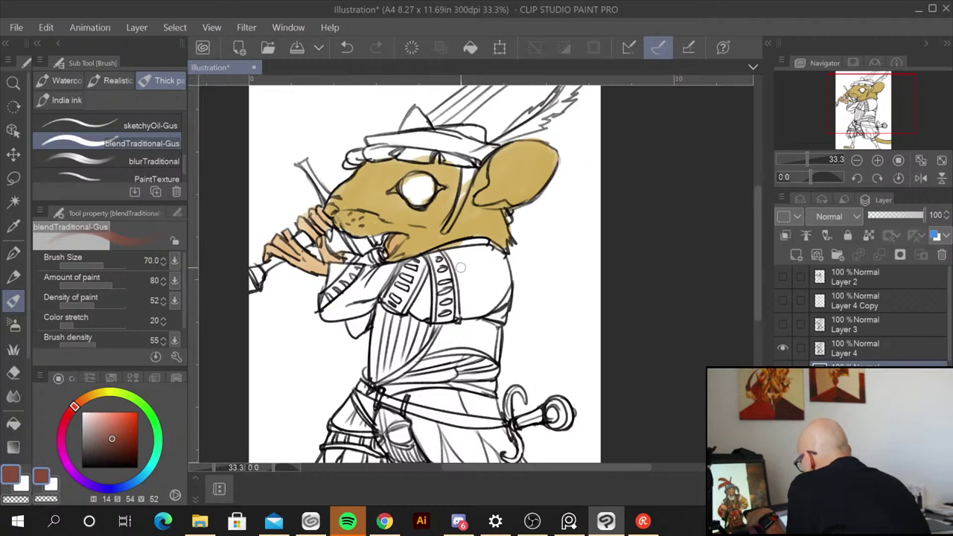
pyautogui.moveTo(441, 247)
pyautogui.mouseDown()
pyautogui.moveTo(487, 242)
pyautogui.moveTo(459, 256)
pyautogui.moveTo(490, 271)
pyautogui.moveTo(435, 299)
pyautogui.moveTo(473, 305)
pyautogui.moveTo(468, 312)
pyautogui.moveTo(505, 279)
pyautogui.moveTo(490, 286)
pyautogui.moveTo(498, 253)
pyautogui.moveTo(483, 311)
pyautogui.moveTo(509, 291)
pyautogui.mouseUp()
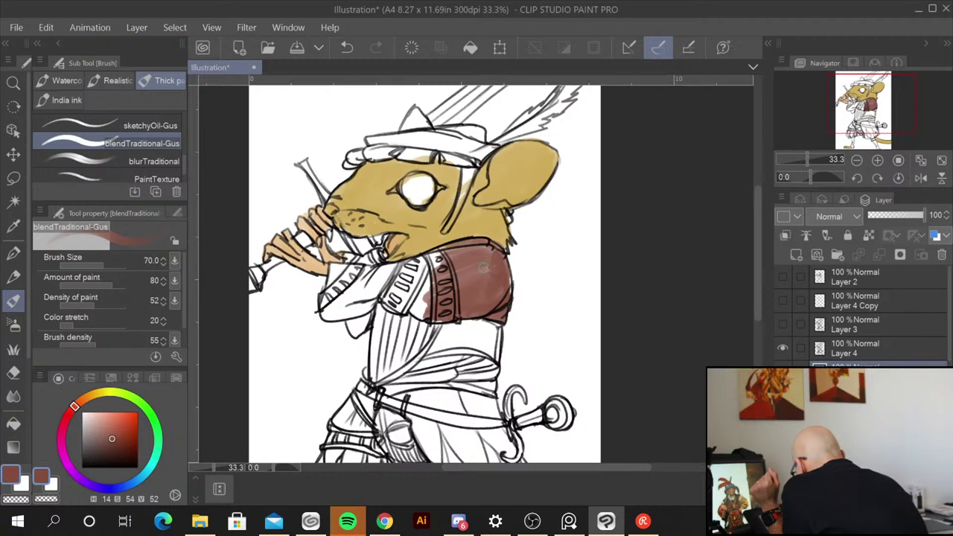
pyautogui.moveTo(447, 256)
pyautogui.mouseDown()
pyautogui.moveTo(332, 266)
pyautogui.moveTo(325, 301)
pyautogui.moveTo(335, 270)
pyautogui.moveTo(351, 268)
pyautogui.moveTo(326, 317)
pyautogui.moveTo(365, 298)
pyautogui.moveTo(381, 309)
pyautogui.moveTo(363, 316)
pyautogui.moveTo(399, 281)
pyautogui.moveTo(354, 298)
pyautogui.moveTo(350, 265)
pyautogui.moveTo(374, 256)
pyautogui.mouseUp()
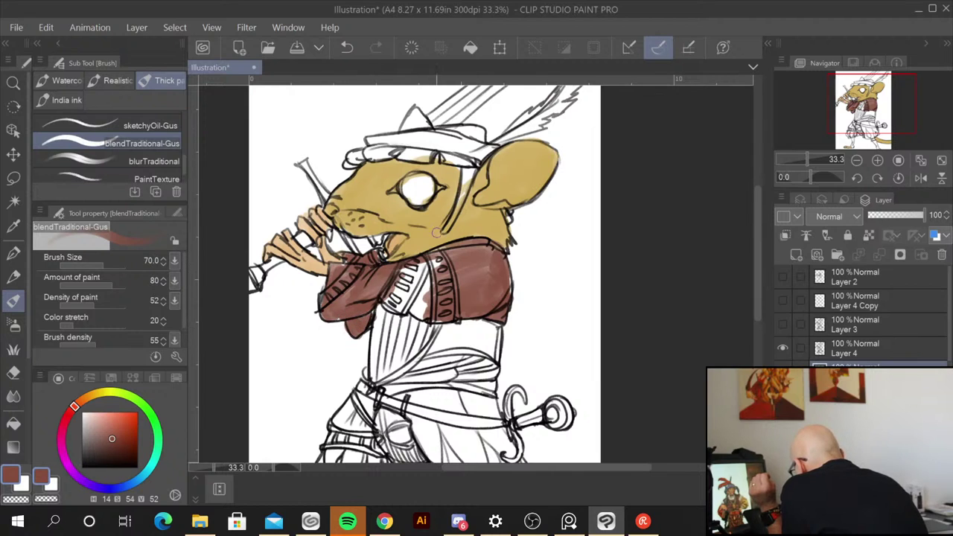
pyautogui.moveTo(417, 257)
pyautogui.mouseDown()
pyautogui.moveTo(409, 307)
pyautogui.moveTo(426, 317)
pyautogui.mouseUp()
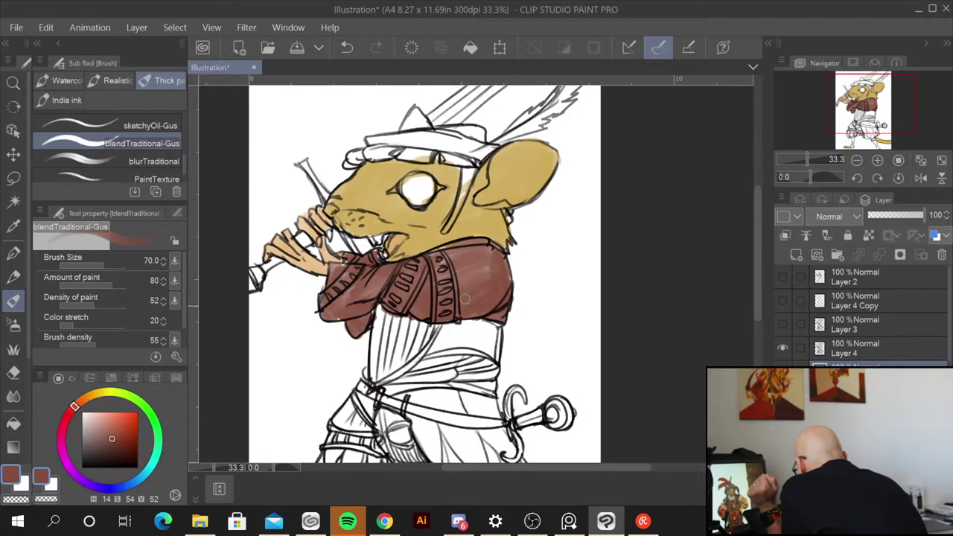
pyautogui.moveTo(463, 298)
pyautogui.mouseDown()
pyautogui.moveTo(492, 262)
pyautogui.moveTo(461, 257)
pyautogui.mouseUp()
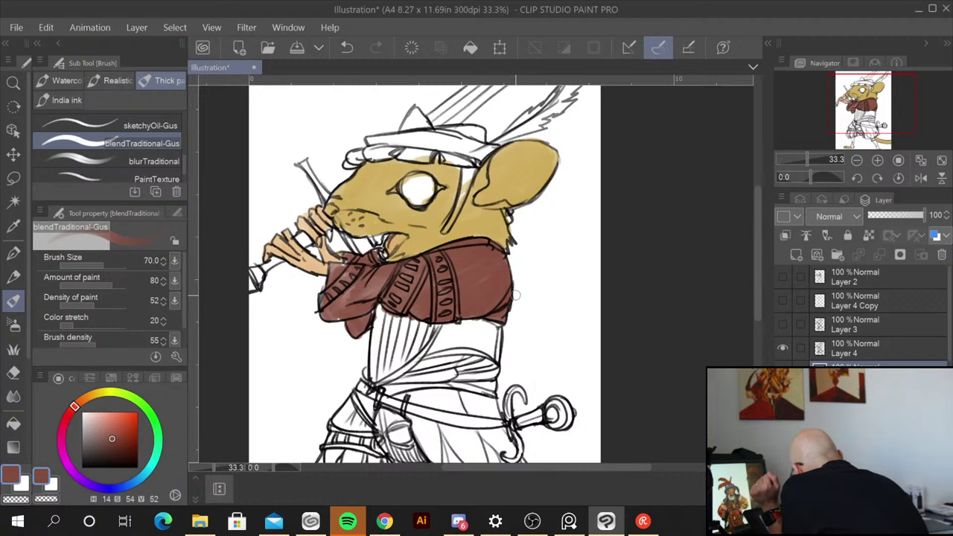
# Step: Extend the reddish brown over the striped torso and waist sash, evening out the jacket and sleeve
pyautogui.scroll(-3, 516, 295)
pyautogui.moveTo(441, 253)
pyautogui.mouseDown()
pyautogui.moveTo(380, 321)
pyautogui.moveTo(420, 268)
pyautogui.moveTo(376, 245)
pyautogui.moveTo(376, 316)
pyautogui.moveTo(428, 271)
pyautogui.moveTo(416, 249)
pyautogui.moveTo(459, 261)
pyautogui.moveTo(447, 288)
pyautogui.moveTo(417, 301)
pyautogui.moveTo(482, 297)
pyautogui.moveTo(430, 317)
pyautogui.moveTo(495, 305)
pyautogui.moveTo(447, 297)
pyautogui.moveTo(482, 272)
pyautogui.moveTo(491, 290)
pyautogui.moveTo(493, 275)
pyautogui.moveTo(499, 305)
pyautogui.moveTo(471, 318)
pyautogui.moveTo(491, 324)
pyautogui.moveTo(498, 295)
pyautogui.mouseUp()
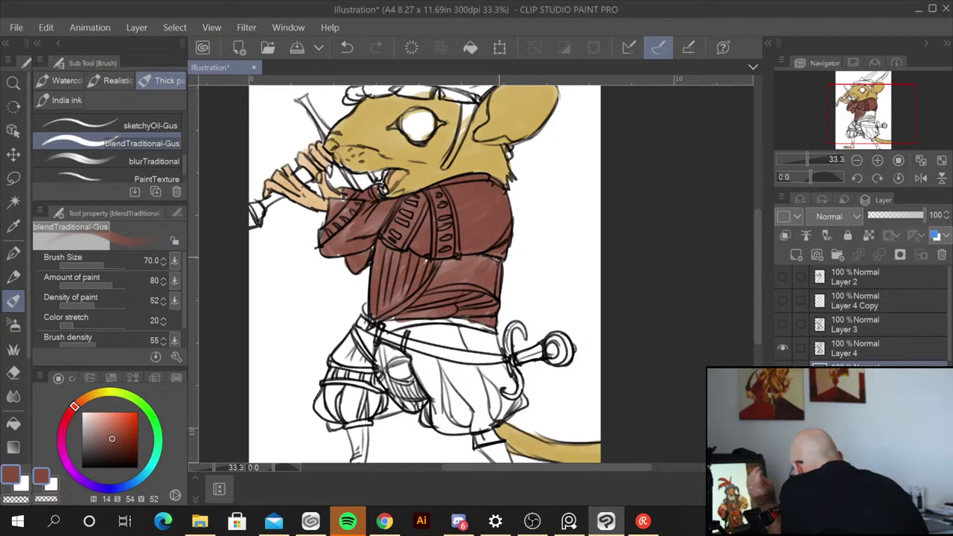
pyautogui.moveTo(497, 257); pyautogui.dragTo(421, 257)
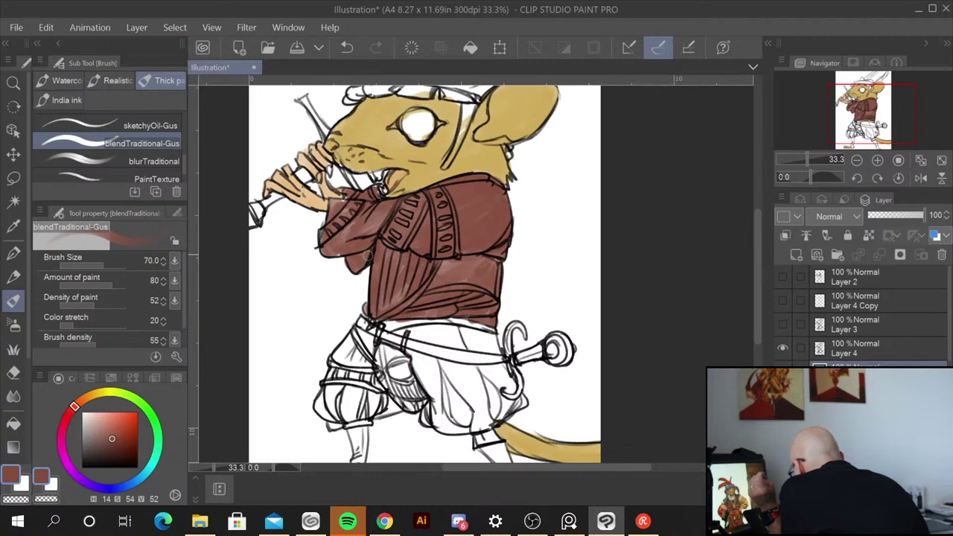
pyautogui.moveTo(343, 249); pyautogui.dragTo(354, 222)
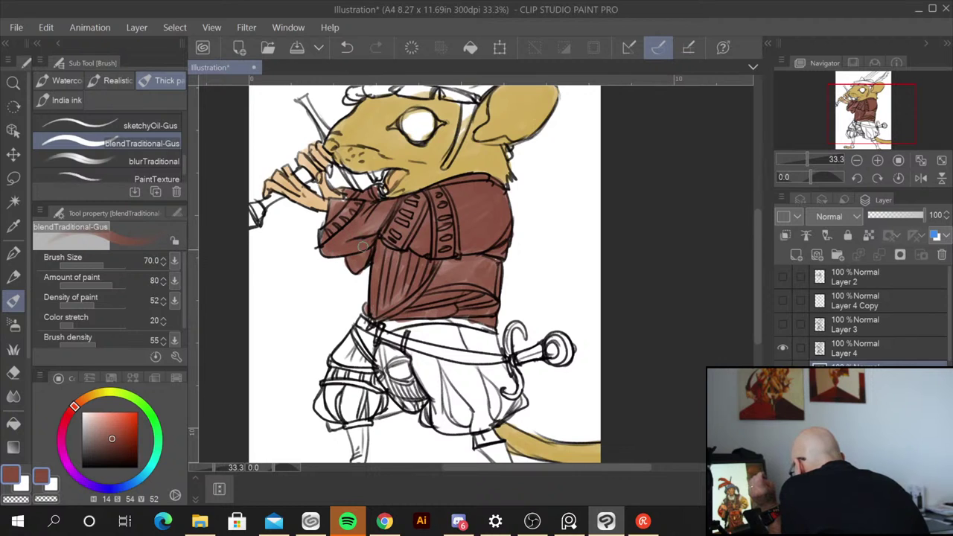
pyautogui.moveTo(476, 254); pyautogui.dragTo(443, 271)
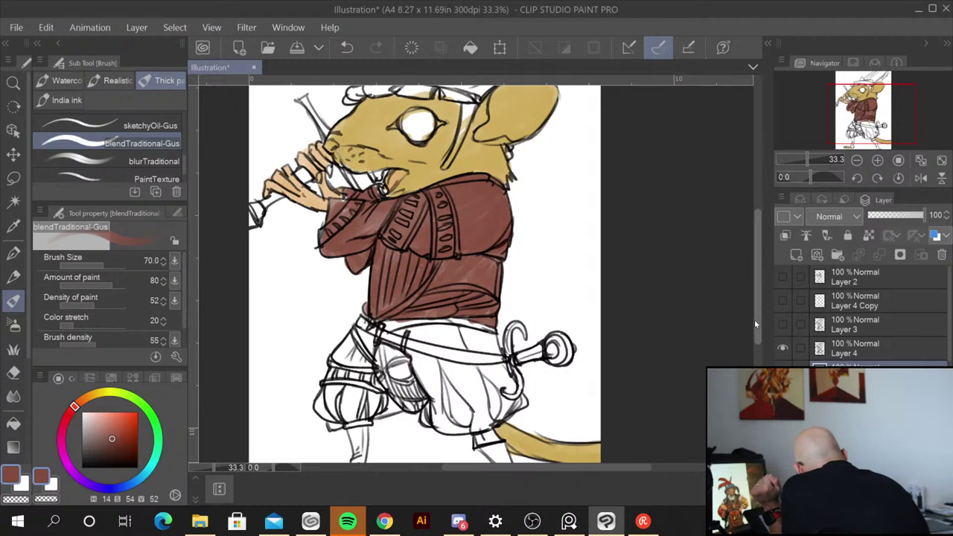
# Step: Mix a stronger red (H 14, S 79, V 65) and paint the jacket's torso stripes, chest bands, sleeve band and waist folds
pyautogui.moveTo(754, 319); pyautogui.dragTo(754, 347)
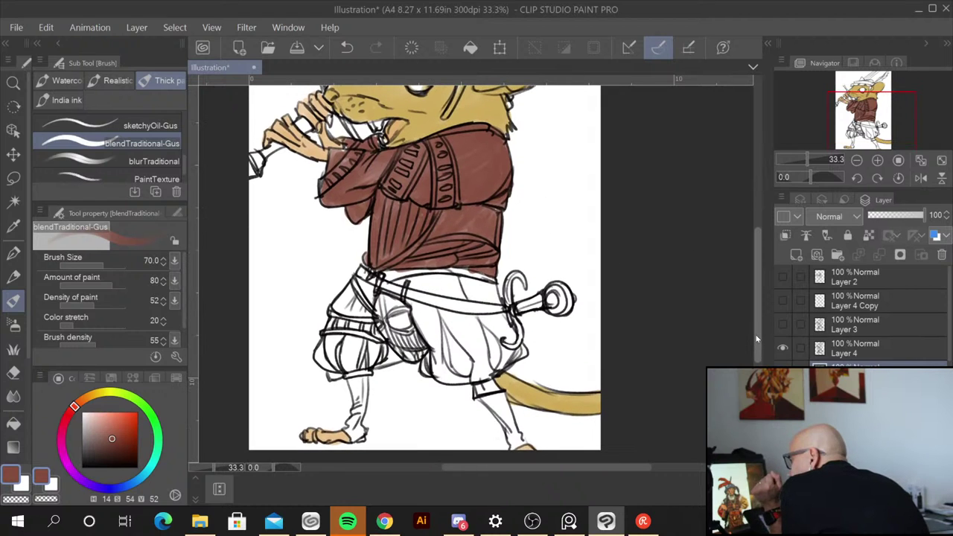
pyautogui.click(115, 440)
pyautogui.click(126, 431)
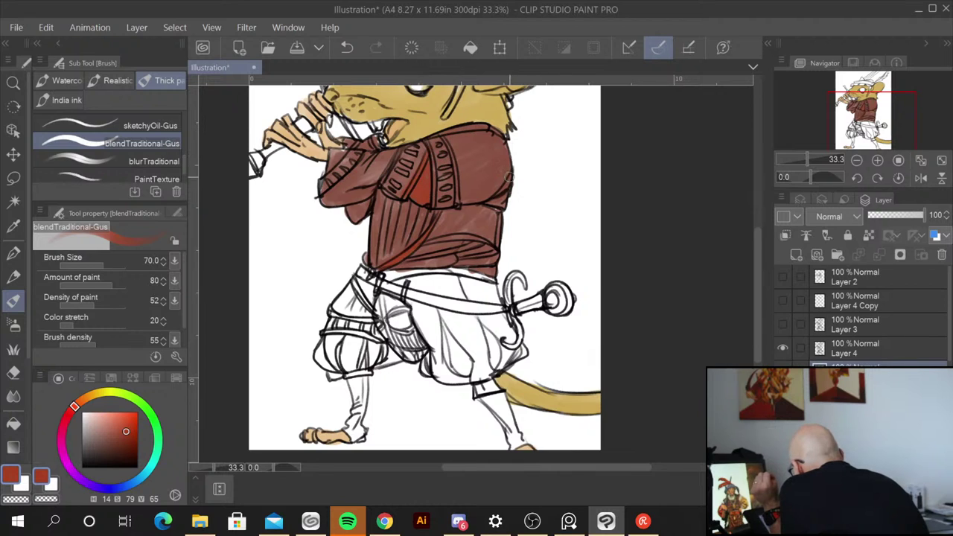
pyautogui.moveTo(501, 192); pyautogui.dragTo(508, 183)
pyautogui.moveTo(354, 155); pyautogui.dragTo(325, 179)
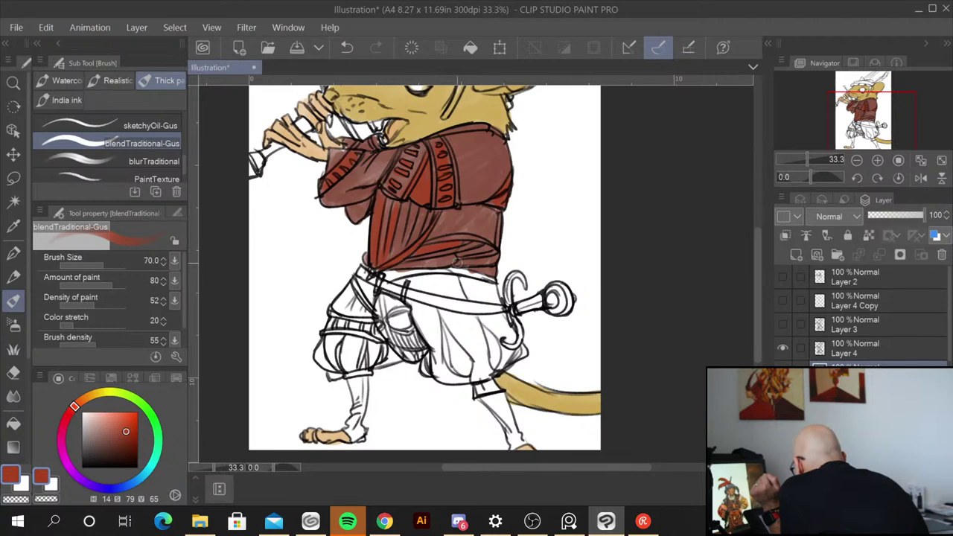
# Step: Fill both legs of the puffed breeches and the central pouch with the same red, leaving the slashes and belts unpainted
pyautogui.moveTo(391, 281)
pyautogui.mouseDown()
pyautogui.moveTo(460, 280)
pyautogui.moveTo(447, 289)
pyautogui.moveTo(459, 295)
pyautogui.moveTo(493, 289)
pyautogui.moveTo(500, 304)
pyautogui.moveTo(473, 361)
pyautogui.mouseUp()
pyautogui.moveTo(474, 320)
pyautogui.mouseDown()
pyautogui.moveTo(475, 363)
pyautogui.moveTo(494, 381)
pyautogui.moveTo(475, 396)
pyautogui.moveTo(495, 395)
pyautogui.moveTo(511, 349)
pyautogui.moveTo(483, 318)
pyautogui.moveTo(500, 317)
pyautogui.moveTo(512, 343)
pyautogui.moveTo(477, 319)
pyautogui.moveTo(488, 362)
pyautogui.moveTo(478, 322)
pyautogui.moveTo(450, 325)
pyautogui.moveTo(469, 322)
pyautogui.moveTo(474, 341)
pyautogui.moveTo(454, 320)
pyautogui.moveTo(460, 339)
pyautogui.moveTo(477, 318)
pyautogui.moveTo(408, 300)
pyautogui.moveTo(442, 375)
pyautogui.mouseUp()
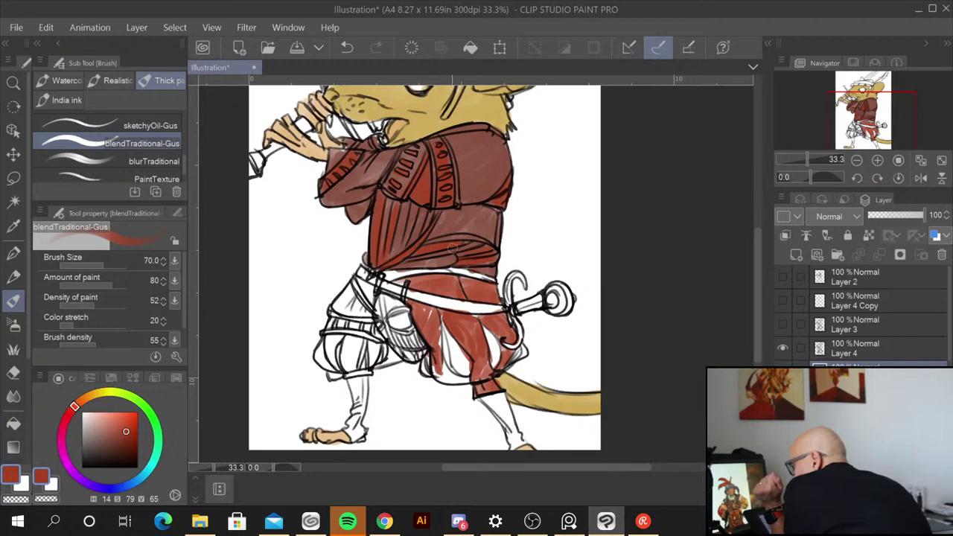
pyautogui.moveTo(438, 324); pyautogui.dragTo(442, 363)
pyautogui.moveTo(426, 308)
pyautogui.mouseDown()
pyautogui.moveTo(423, 342)
pyautogui.moveTo(444, 383)
pyautogui.moveTo(466, 384)
pyautogui.mouseUp()
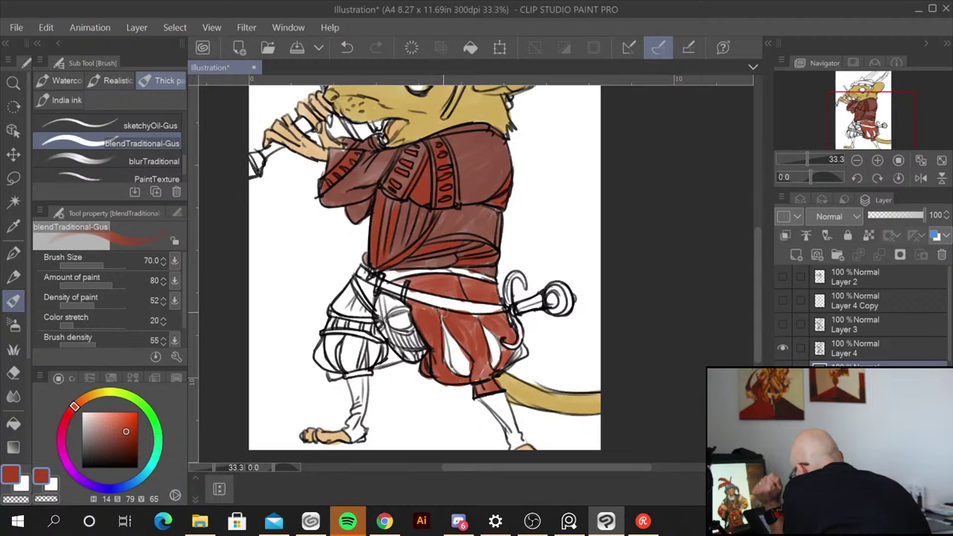
pyautogui.moveTo(378, 294)
pyautogui.mouseDown()
pyautogui.moveTo(383, 319)
pyautogui.moveTo(416, 356)
pyautogui.moveTo(405, 313)
pyautogui.moveTo(383, 297)
pyautogui.moveTo(381, 324)
pyautogui.moveTo(392, 316)
pyautogui.moveTo(358, 279)
pyautogui.moveTo(365, 298)
pyautogui.moveTo(335, 308)
pyautogui.moveTo(354, 311)
pyautogui.moveTo(336, 320)
pyautogui.moveTo(344, 342)
pyautogui.moveTo(361, 350)
pyautogui.moveTo(350, 369)
pyautogui.moveTo(367, 356)
pyautogui.moveTo(362, 372)
pyautogui.moveTo(380, 350)
pyautogui.mouseUp()
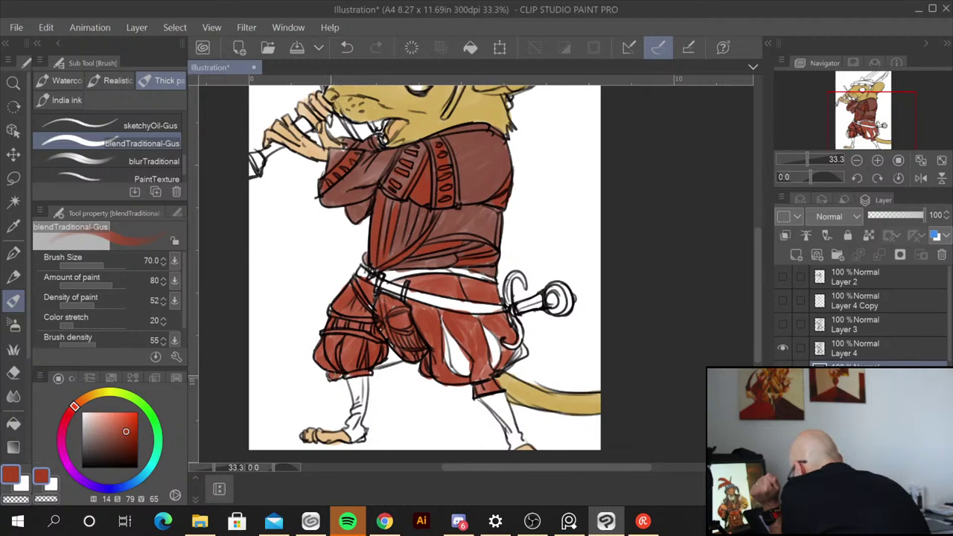
pyautogui.moveTo(339, 368); pyautogui.dragTo(352, 374)
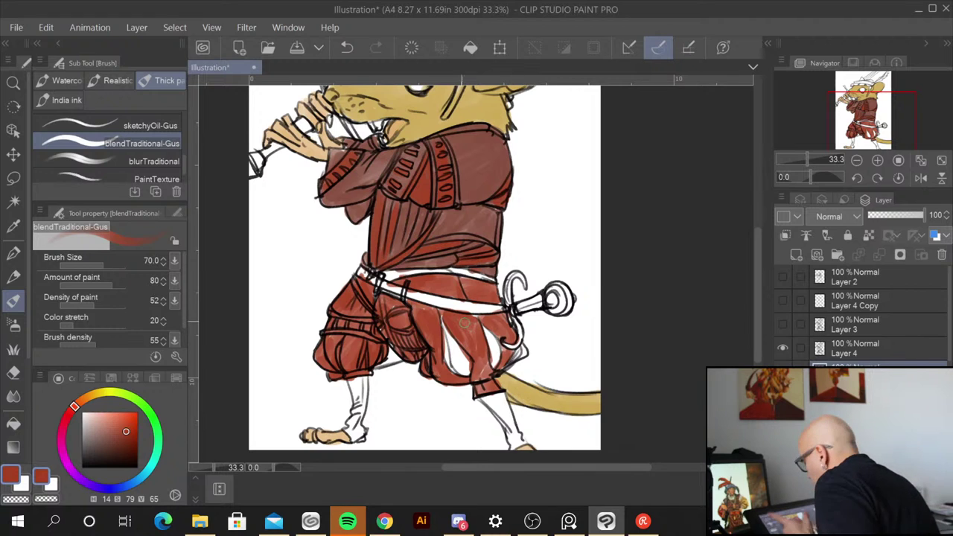
# Step: Mix a light orange (H 31, S 62, V 91) and paint the rat's front leg and foot
pyautogui.click(86, 399)
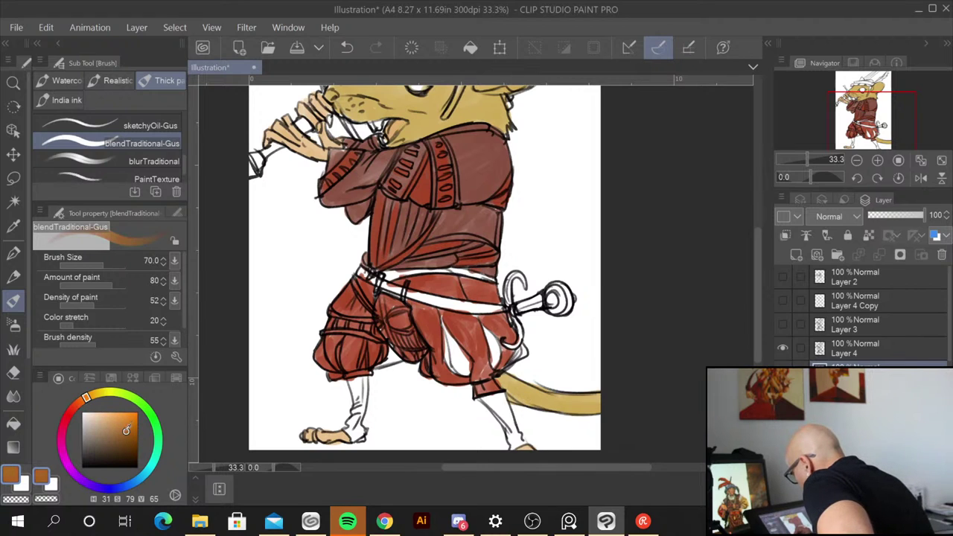
pyautogui.click(117, 417)
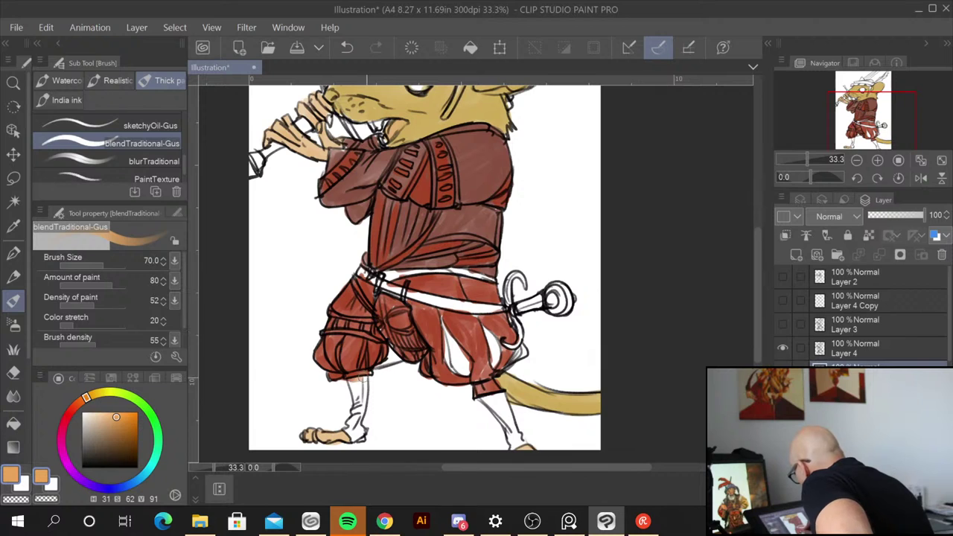
pyautogui.moveTo(358, 382); pyautogui.dragTo(358, 416)
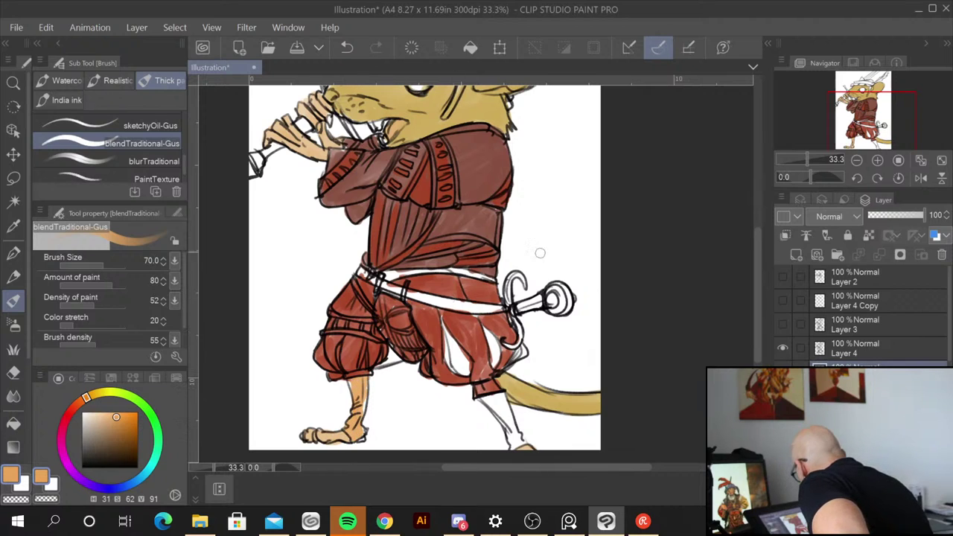
# Step: Paint the waist belts, the slashes in the breeches and the rat's rear leg with the light orange
pyautogui.moveTo(383, 280); pyautogui.dragTo(488, 308)
pyautogui.moveTo(383, 274); pyautogui.dragTo(493, 271)
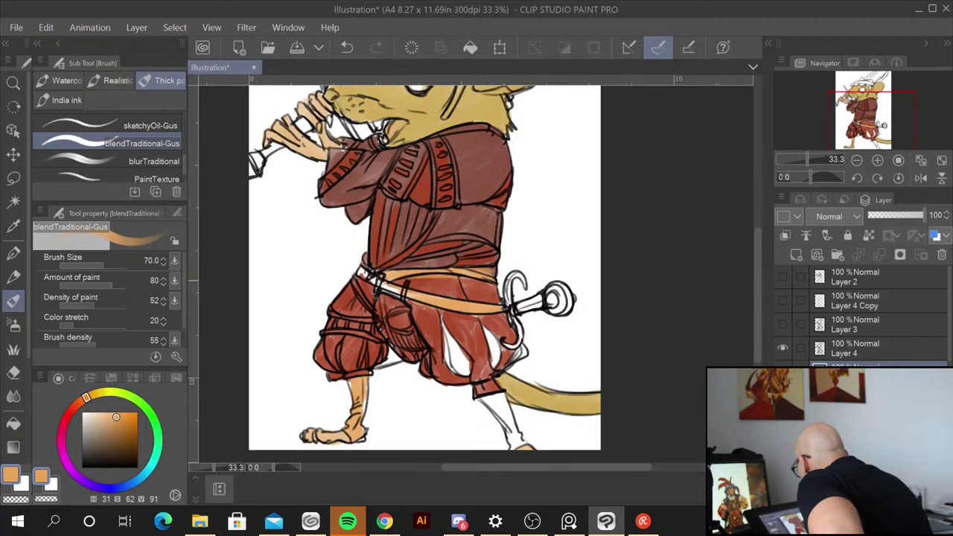
pyautogui.moveTo(378, 280); pyautogui.dragTo(388, 287)
pyautogui.moveTo(447, 341)
pyautogui.mouseDown()
pyautogui.moveTo(450, 367)
pyautogui.moveTo(467, 374)
pyautogui.moveTo(454, 350)
pyautogui.mouseUp()
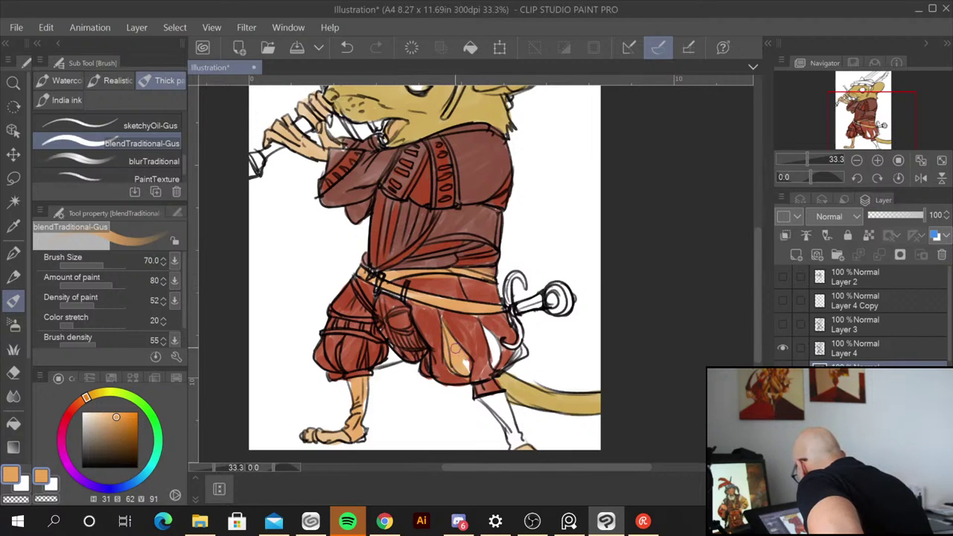
pyautogui.moveTo(389, 350); pyautogui.dragTo(389, 357)
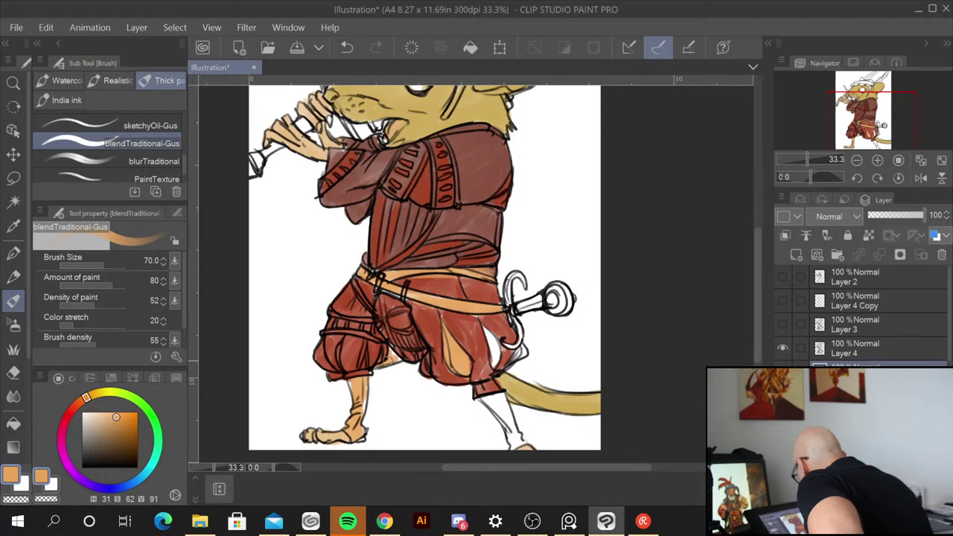
pyautogui.moveTo(491, 331)
pyautogui.mouseDown()
pyautogui.moveTo(493, 363)
pyautogui.moveTo(497, 339)
pyautogui.mouseUp()
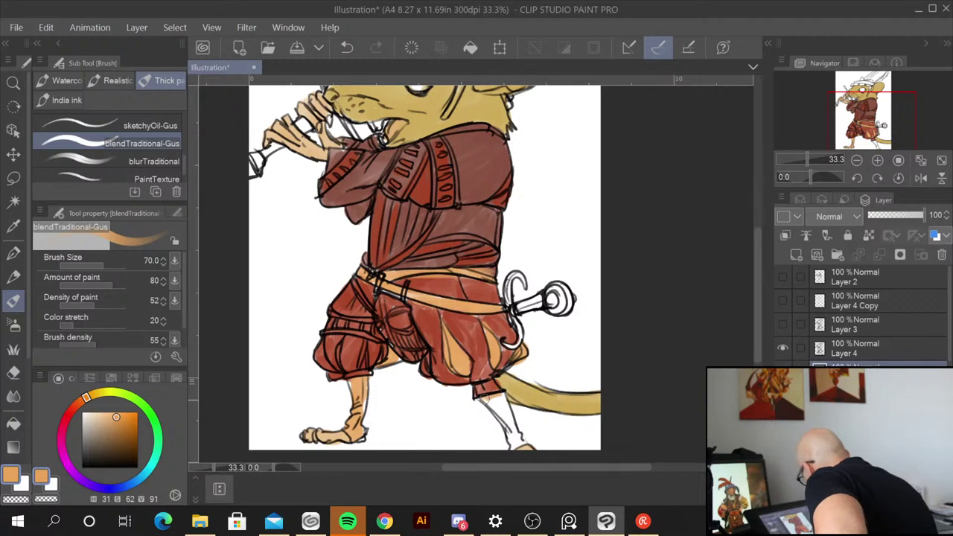
pyautogui.moveTo(489, 404); pyautogui.dragTo(523, 442)
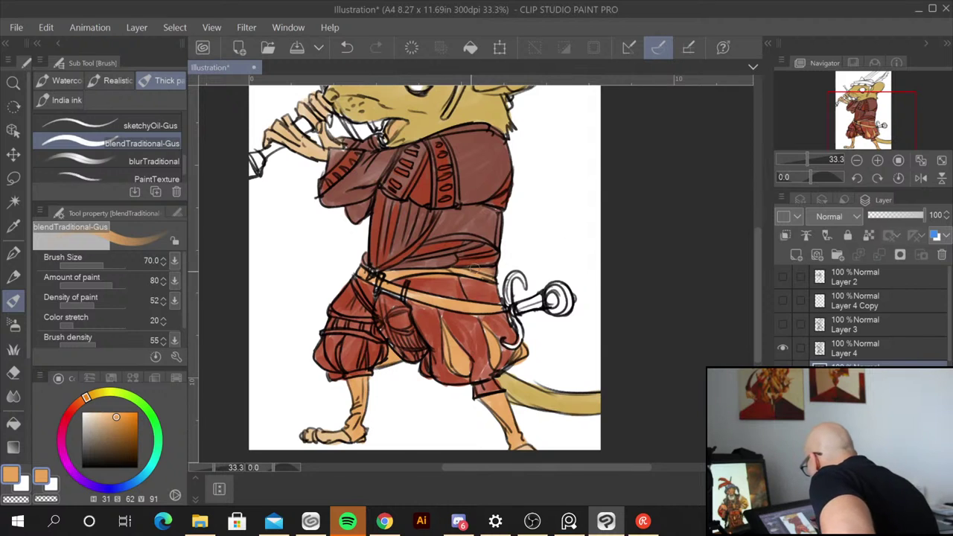
# Step: Paint the oval opening on the central pouch with a light orange (H 31, S 54, V 93) sampled from the breeches
pyautogui.press('alt')
pyautogui.keyDown('alt'); pyautogui.click(430, 326); pyautogui.keyUp('alt')
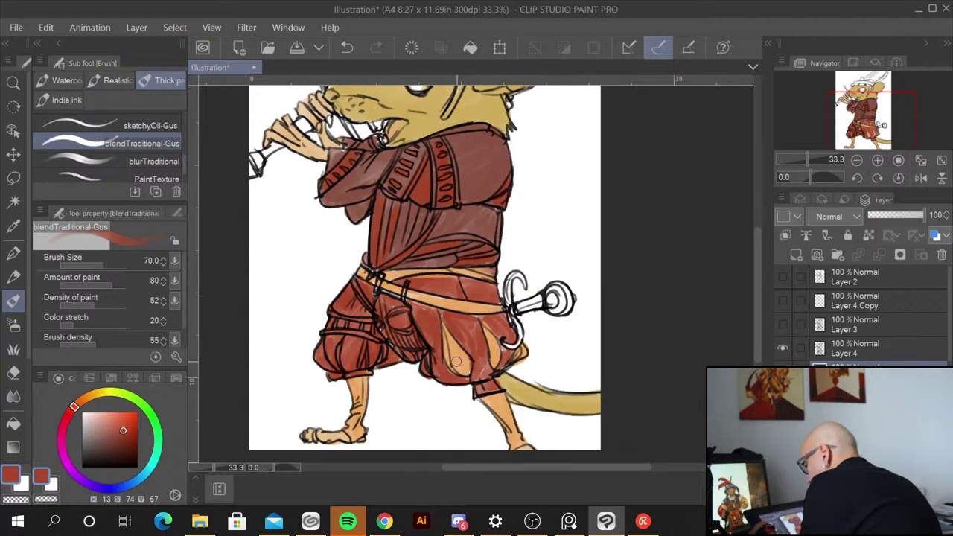
pyautogui.keyDown('alt'); pyautogui.click(456, 349); pyautogui.keyUp('alt')
pyautogui.moveTo(391, 316)
pyautogui.mouseDown()
pyautogui.moveTo(405, 327)
pyautogui.moveTo(384, 320)
pyautogui.mouseUp()
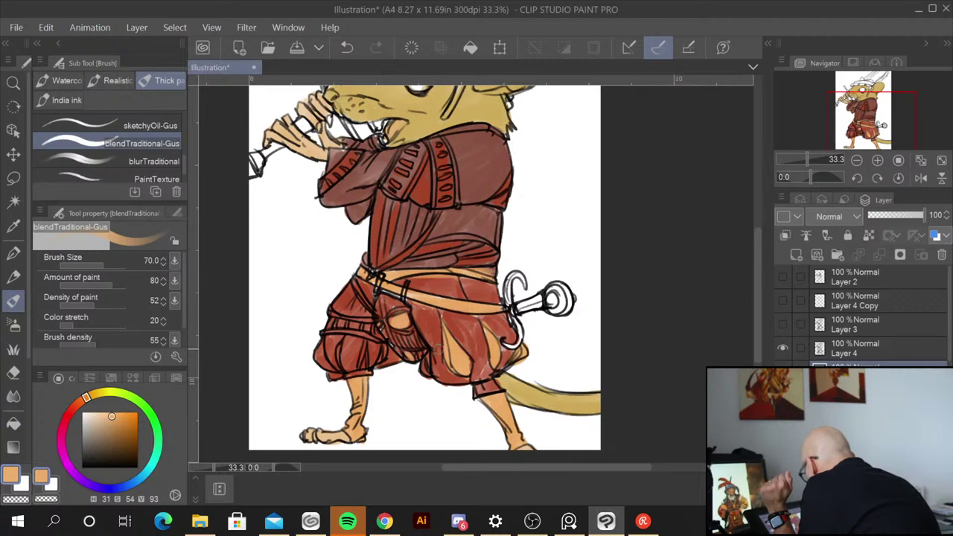
# Step: Sample the breeches' red (H 14, S 68, V 69) and paint the hat and the small tie behind the ear
pyautogui.moveTo(565, 337); pyautogui.dragTo(539, 434)
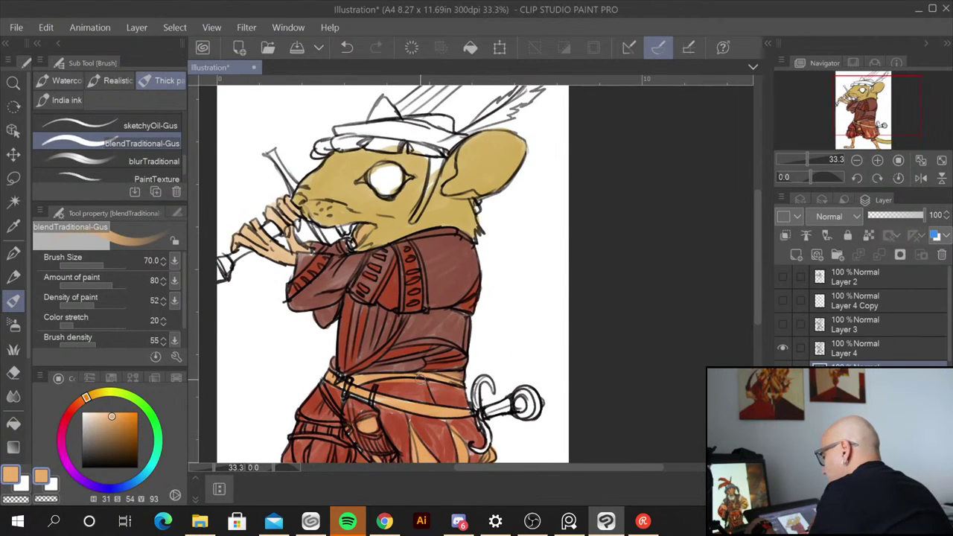
pyautogui.press('alt')
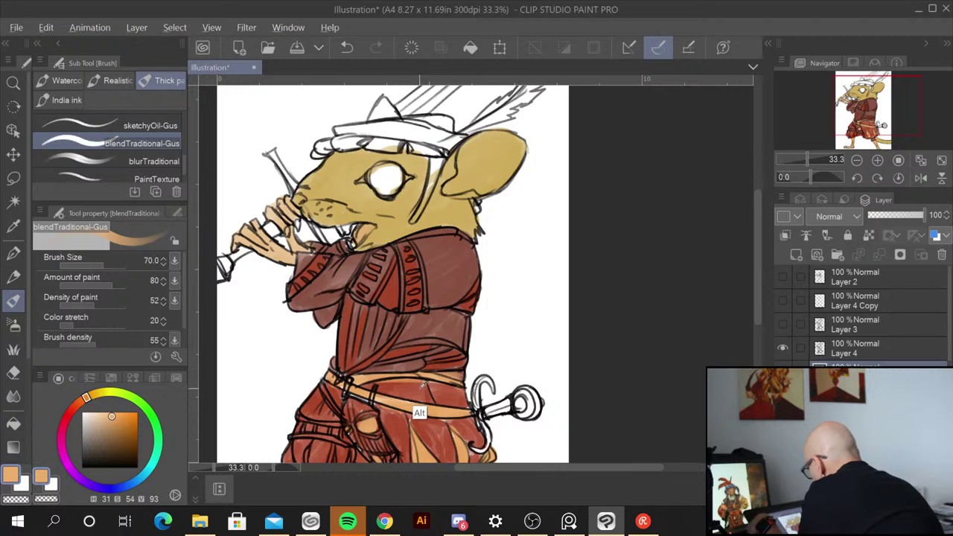
pyautogui.click(421, 384)
pyautogui.moveTo(363, 128)
pyautogui.mouseDown()
pyautogui.moveTo(409, 120)
pyautogui.moveTo(344, 140)
pyautogui.moveTo(387, 147)
pyautogui.moveTo(399, 143)
pyautogui.moveTo(339, 145)
pyautogui.mouseUp()
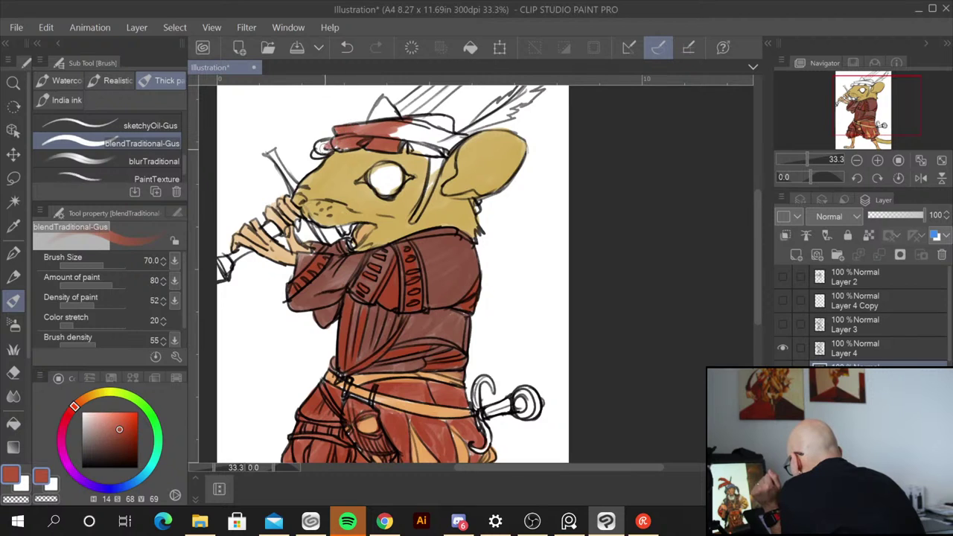
pyautogui.moveTo(346, 146)
pyautogui.mouseDown()
pyautogui.moveTo(426, 121)
pyautogui.moveTo(363, 126)
pyautogui.moveTo(443, 120)
pyautogui.moveTo(395, 135)
pyautogui.moveTo(399, 147)
pyautogui.moveTo(442, 154)
pyautogui.moveTo(449, 135)
pyautogui.moveTo(430, 143)
pyautogui.moveTo(441, 141)
pyautogui.moveTo(435, 121)
pyautogui.mouseUp()
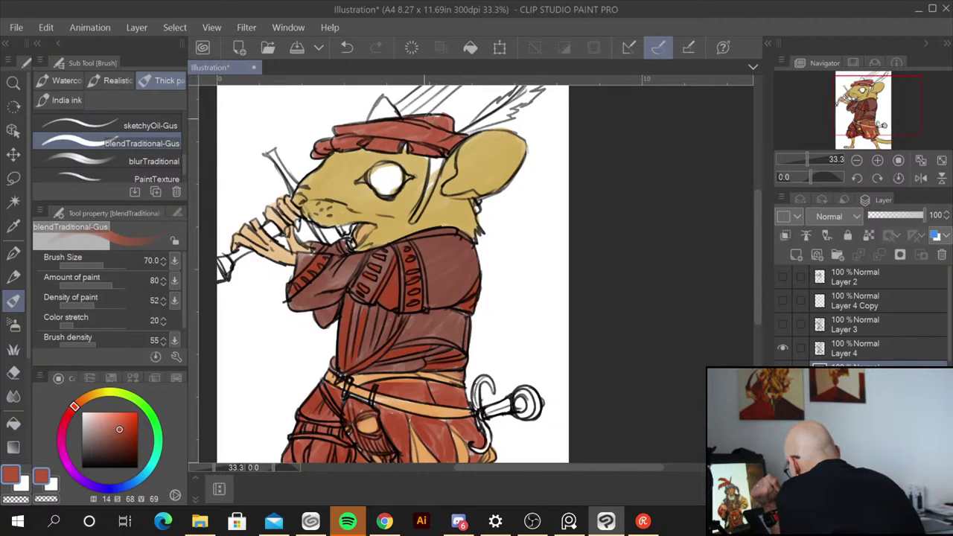
pyautogui.moveTo(475, 201); pyautogui.dragTo(479, 211)
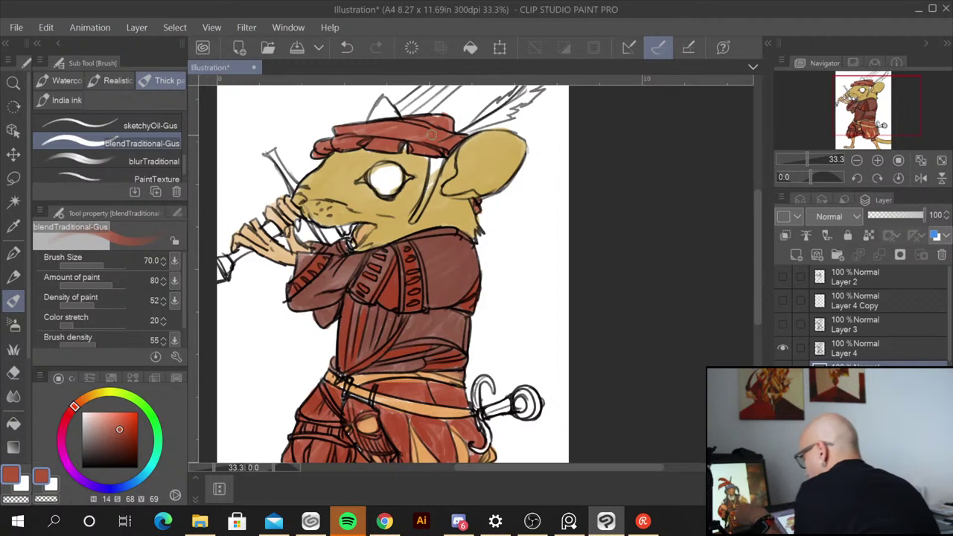
# Step: Paint the cheek strap pale peach (H 30, S 41, V 100) and the ear tip above the hat with sampled ochre (H 42, S 54, V 81)
pyautogui.moveTo(83, 401); pyautogui.dragTo(106, 410)
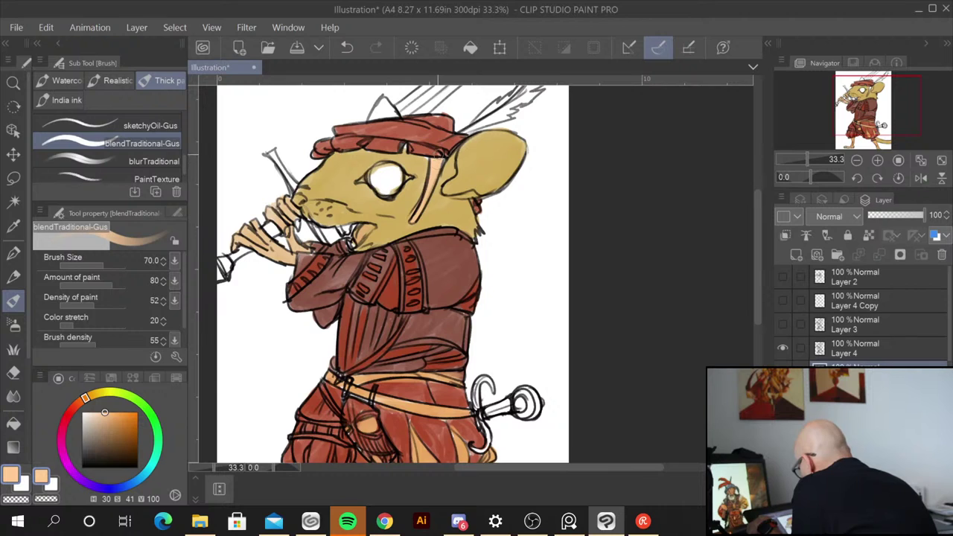
pyautogui.keyDown('alt'); pyautogui.click(491, 172); pyautogui.keyUp('alt')
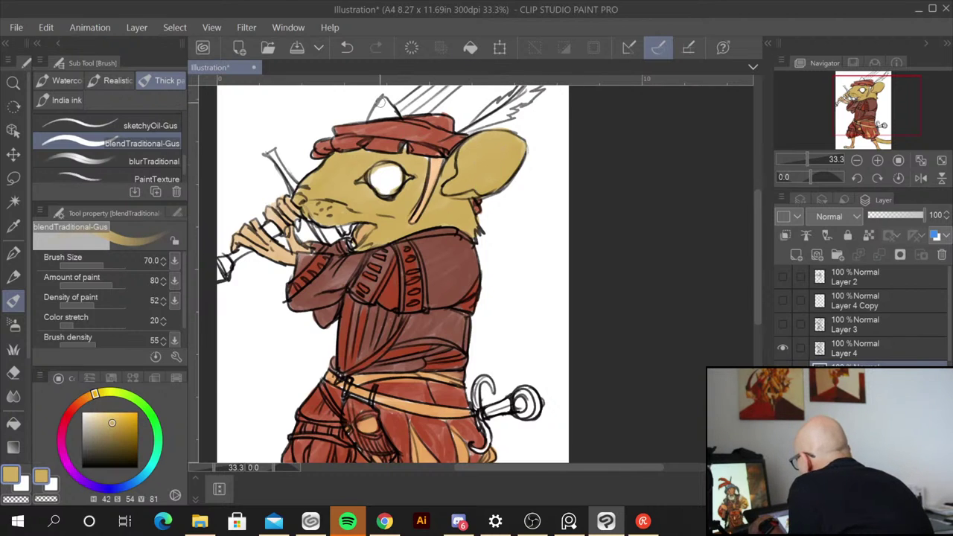
pyautogui.moveTo(387, 110); pyautogui.dragTo(406, 112)
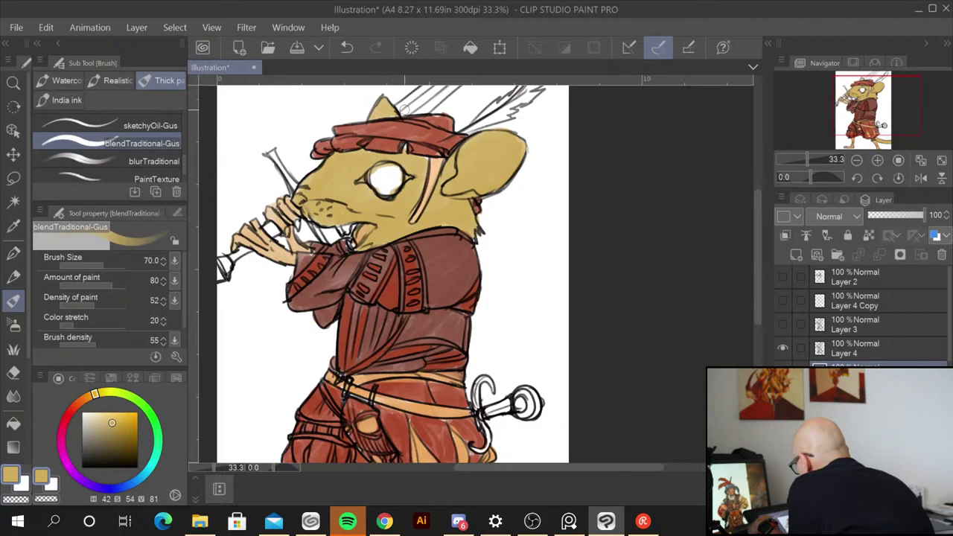
# Step: Mix a dark brown (H 29, S 94, V 35) and paint the rat's eye and the sword grip between the hands
pyautogui.scroll(1, 393, 176)
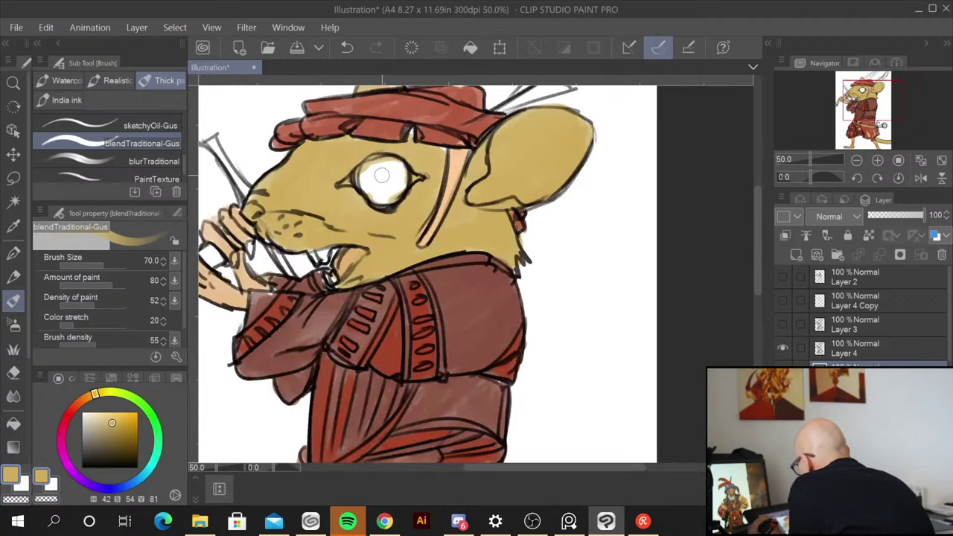
pyautogui.keyDown('alt'); pyautogui.click(388, 175); pyautogui.keyUp('alt')
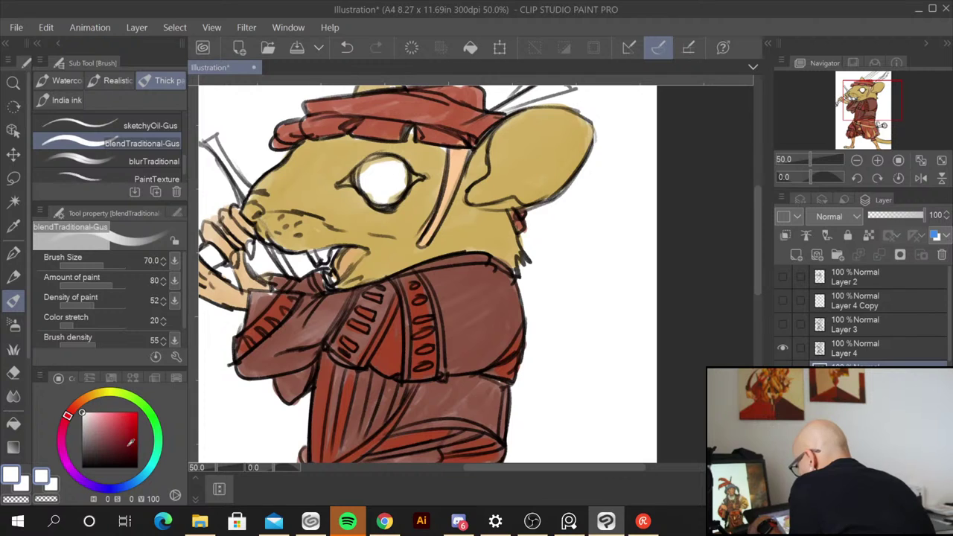
pyautogui.moveTo(68, 414); pyautogui.dragTo(85, 399)
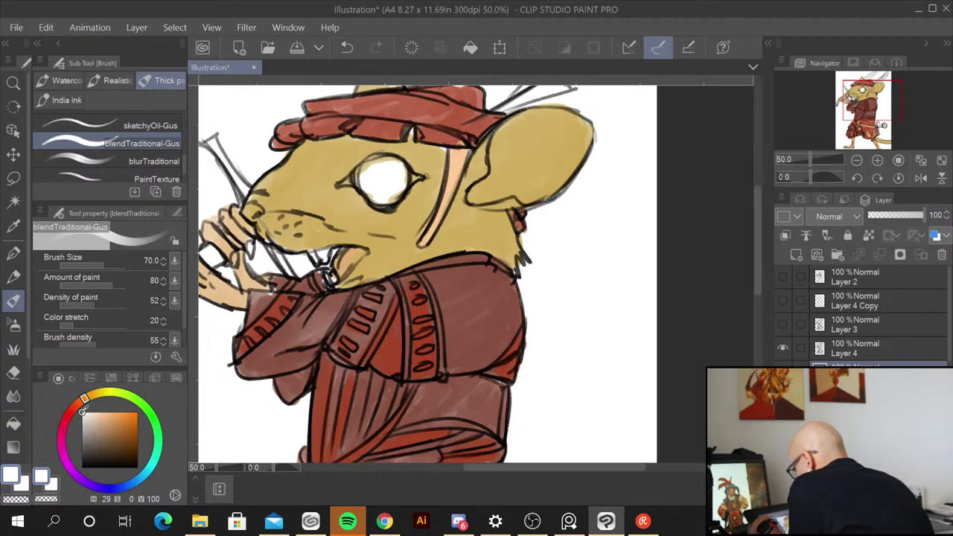
pyautogui.click(121, 451)
pyautogui.moveTo(121, 450); pyautogui.dragTo(134, 452)
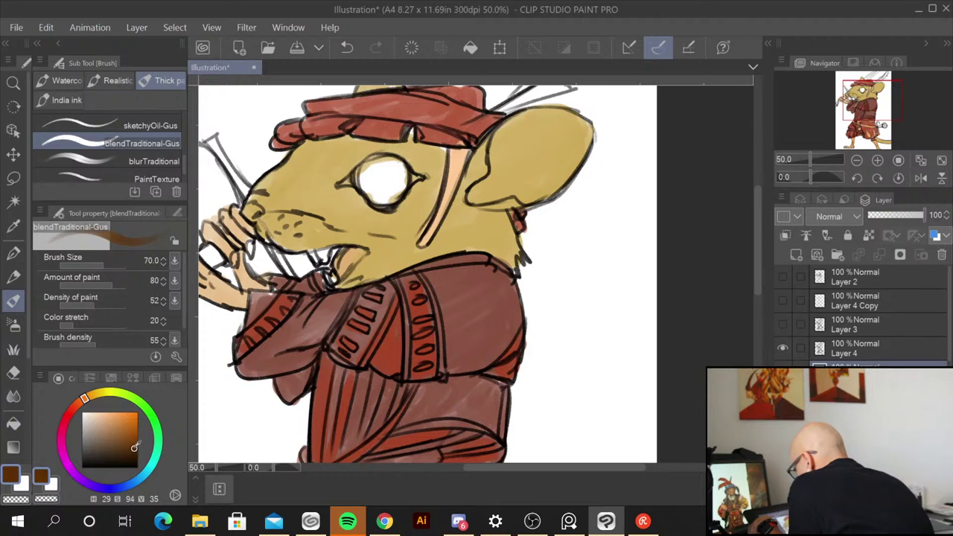
pyautogui.moveTo(369, 173)
pyautogui.mouseDown()
pyautogui.moveTo(376, 167)
pyautogui.moveTo(387, 195)
pyautogui.moveTo(394, 190)
pyautogui.moveTo(385, 158)
pyautogui.moveTo(363, 160)
pyautogui.moveTo(365, 192)
pyautogui.moveTo(391, 179)
pyautogui.moveTo(387, 161)
pyautogui.moveTo(365, 183)
pyautogui.moveTo(380, 195)
pyautogui.moveTo(375, 182)
pyautogui.moveTo(398, 187)
pyautogui.mouseUp()
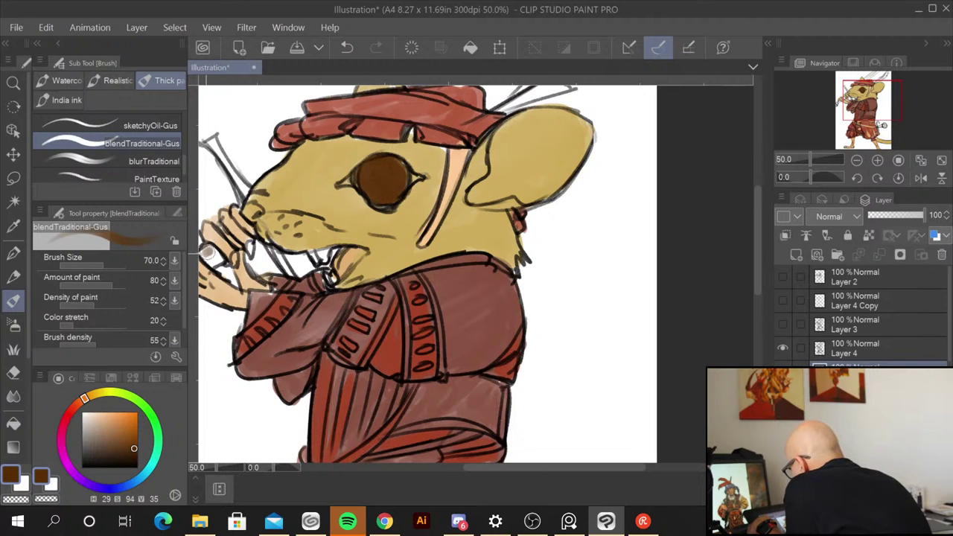
pyautogui.moveTo(212, 259)
pyautogui.mouseDown()
pyautogui.moveTo(202, 249)
pyautogui.moveTo(210, 246)
pyautogui.mouseUp()
pyautogui.moveTo(242, 378); pyautogui.dragTo(398, 336)
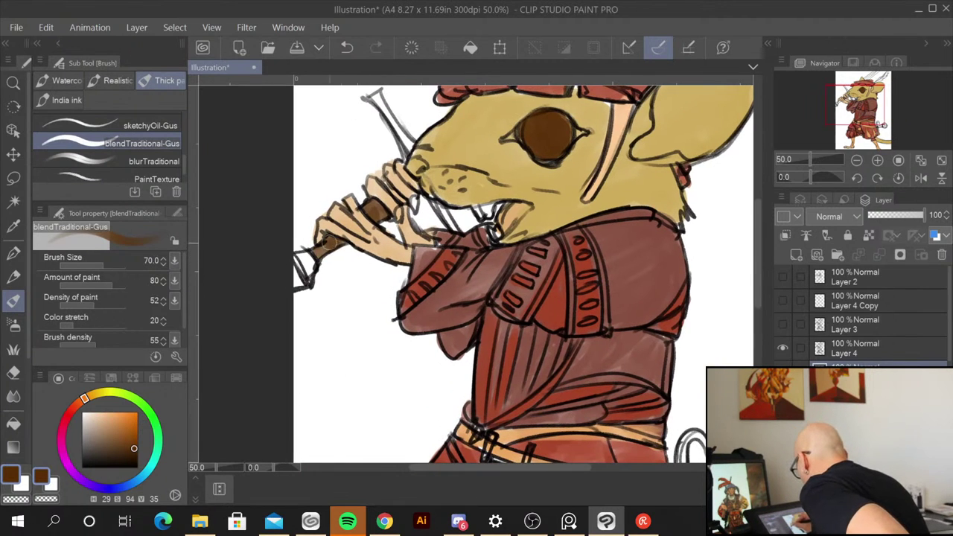
# Step: Pick a neutral grey (S 0, V 72) and paint the large sword's pommel, crossguard and the blade behind the hat
pyautogui.moveTo(133, 448); pyautogui.dragTo(82, 427)
pyautogui.moveTo(307, 254); pyautogui.dragTo(297, 282)
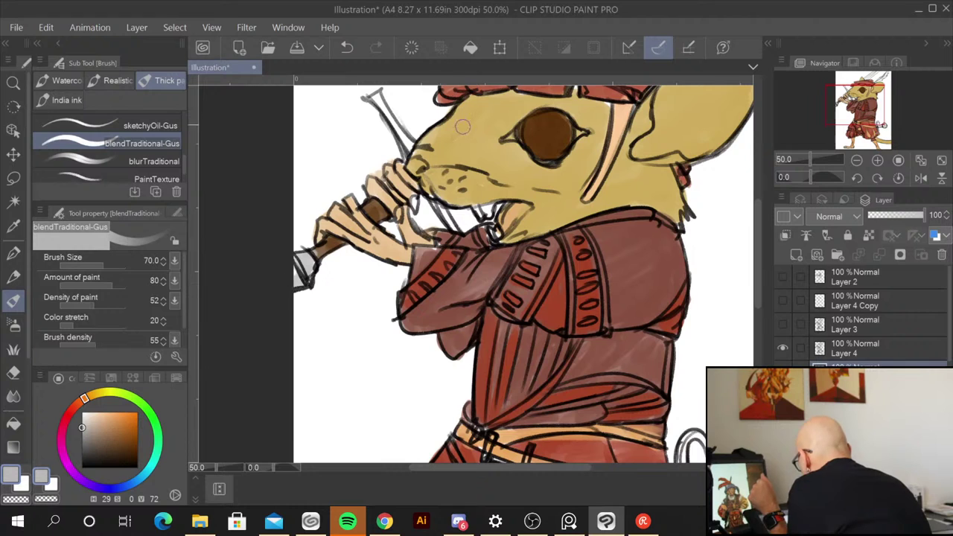
pyautogui.moveTo(376, 94); pyautogui.dragTo(407, 148)
pyautogui.moveTo(443, 208); pyautogui.dragTo(451, 223)
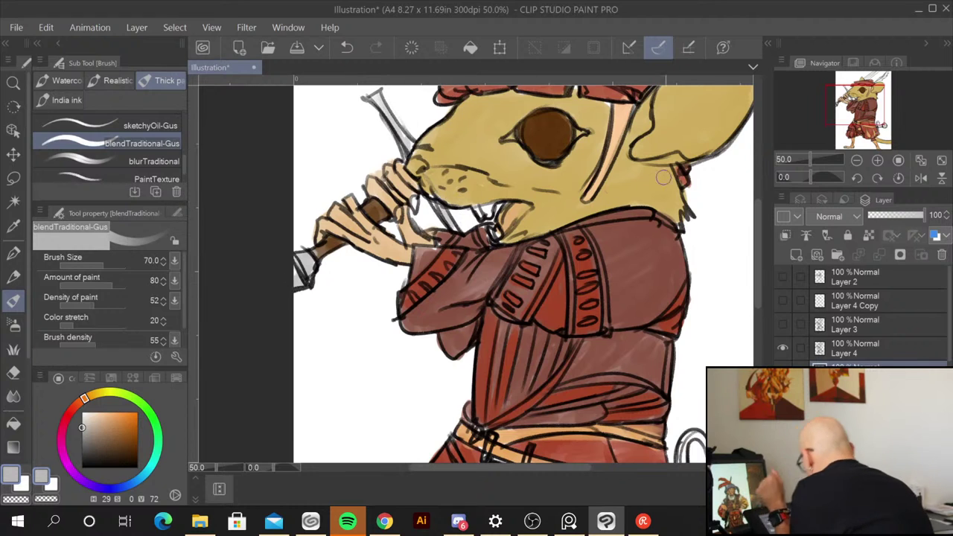
pyautogui.moveTo(653, 227); pyautogui.dragTo(443, 445)
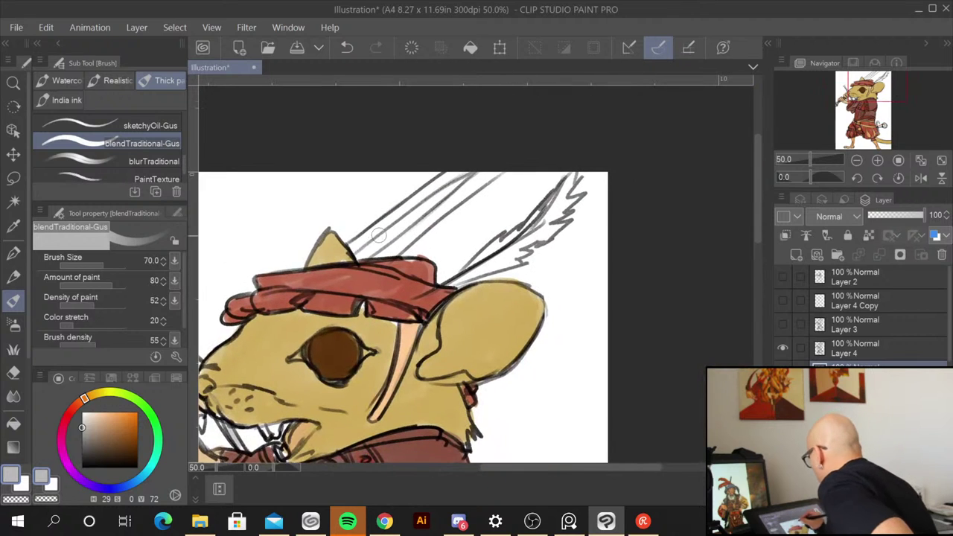
pyautogui.moveTo(499, 169)
pyautogui.mouseDown()
pyautogui.moveTo(388, 248)
pyautogui.moveTo(448, 207)
pyautogui.moveTo(457, 190)
pyautogui.moveTo(414, 197)
pyautogui.moveTo(350, 241)
pyautogui.moveTo(356, 253)
pyautogui.moveTo(391, 252)
pyautogui.moveTo(479, 166)
pyautogui.mouseUp()
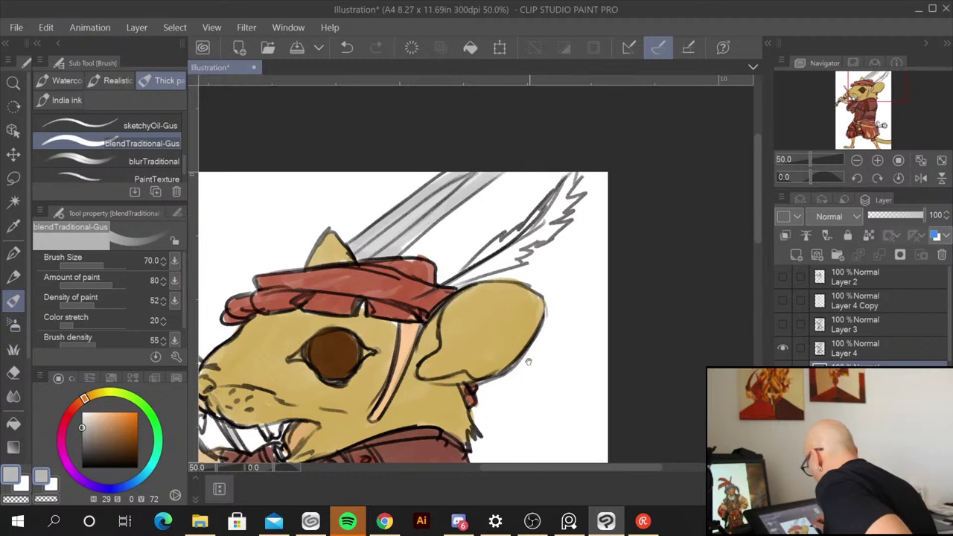
# Step: Mix a dark olive brown (H 42, S 88, V 32) and paint the waist belts and the grip of the hip sword
pyautogui.moveTo(492, 394); pyautogui.dragTo(573, 233)
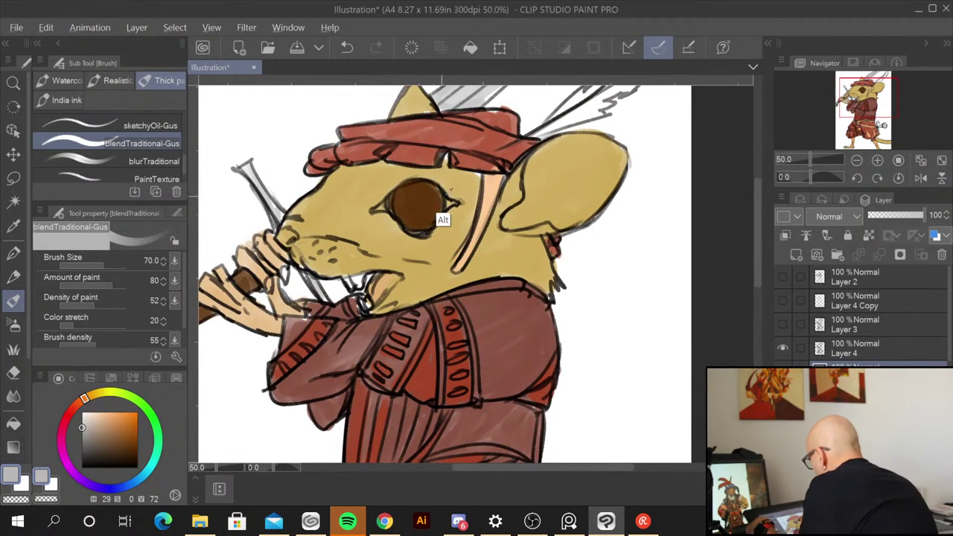
pyautogui.keyDown('alt'); pyautogui.click(459, 214); pyautogui.keyUp('alt')
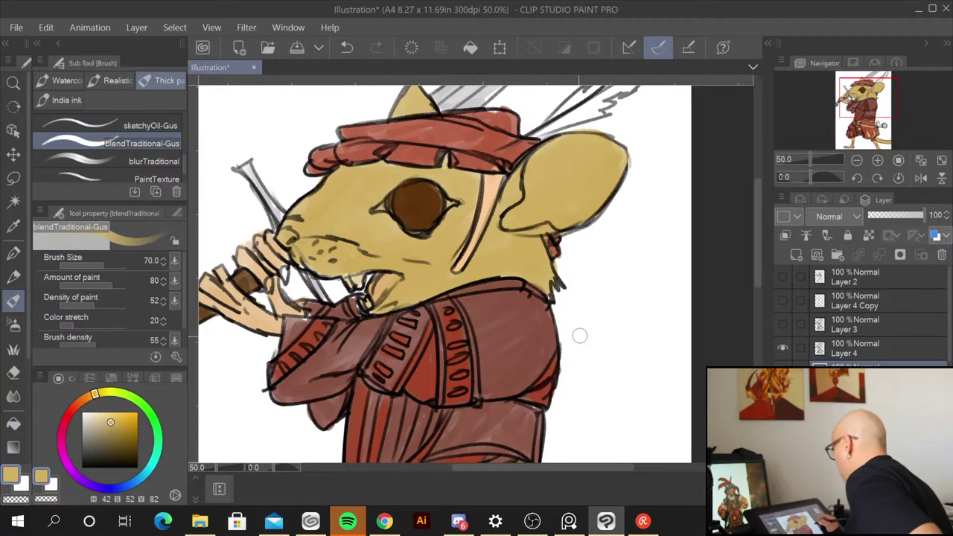
pyautogui.scroll(-6, 578, 334)
pyautogui.moveTo(560, 212); pyautogui.dragTo(504, 170)
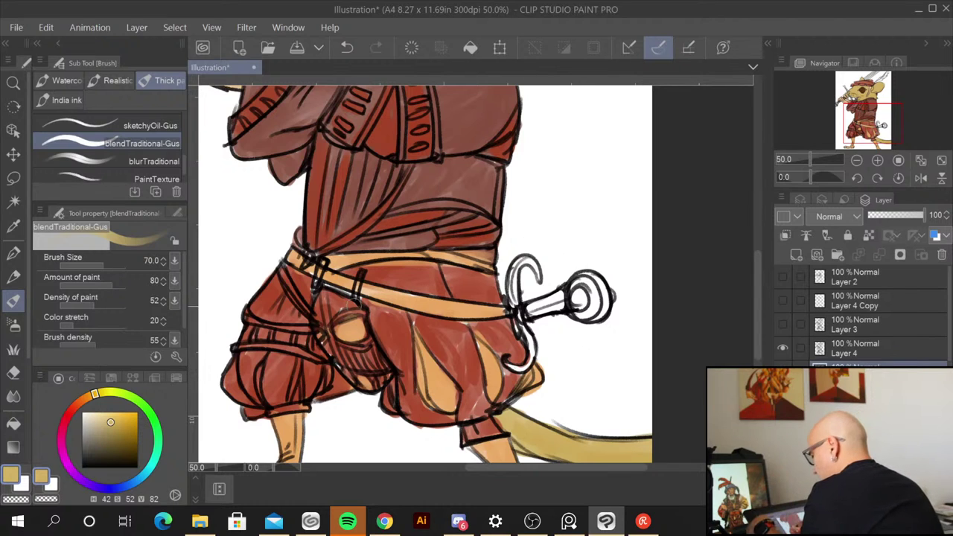
pyautogui.click(131, 448)
pyautogui.click(131, 450)
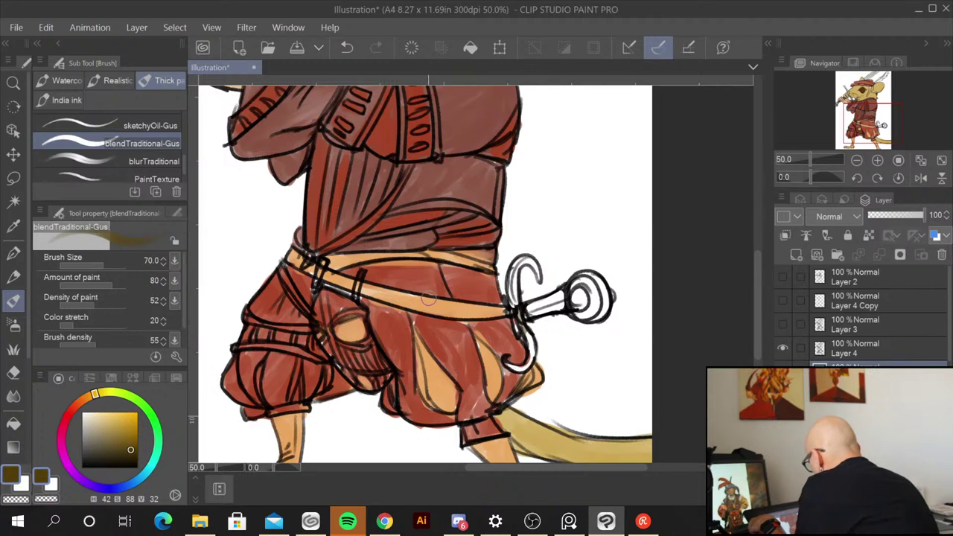
pyautogui.moveTo(429, 298)
pyautogui.mouseDown()
pyautogui.moveTo(484, 310)
pyautogui.moveTo(383, 294)
pyautogui.moveTo(361, 284)
pyautogui.moveTo(417, 302)
pyautogui.moveTo(304, 261)
pyautogui.moveTo(399, 254)
pyautogui.mouseUp()
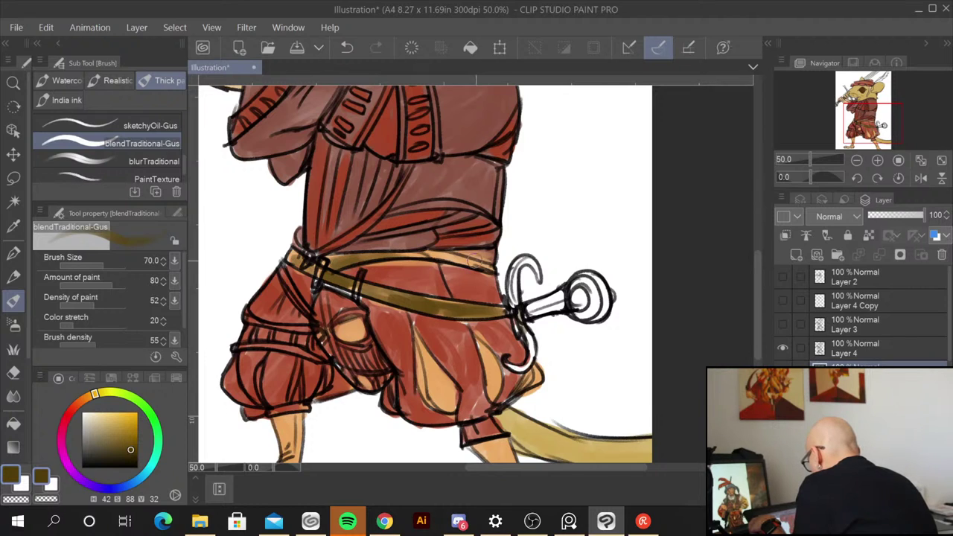
pyautogui.moveTo(434, 364)
pyautogui.mouseDown()
pyautogui.moveTo(426, 393)
pyautogui.moveTo(419, 367)
pyautogui.moveTo(446, 402)
pyautogui.mouseUp()
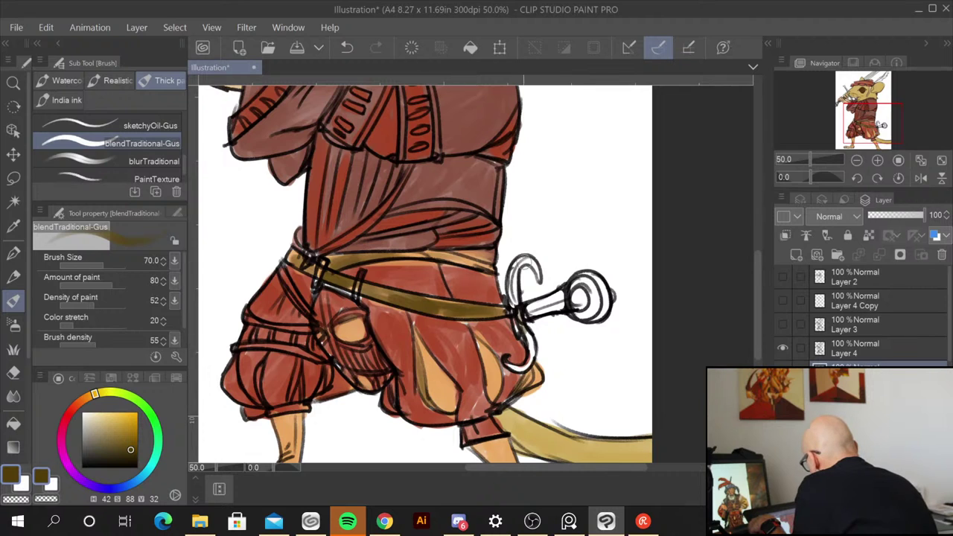
pyautogui.moveTo(547, 312)
pyautogui.mouseDown()
pyautogui.moveTo(559, 299)
pyautogui.moveTo(537, 308)
pyautogui.moveTo(566, 304)
pyautogui.mouseUp()
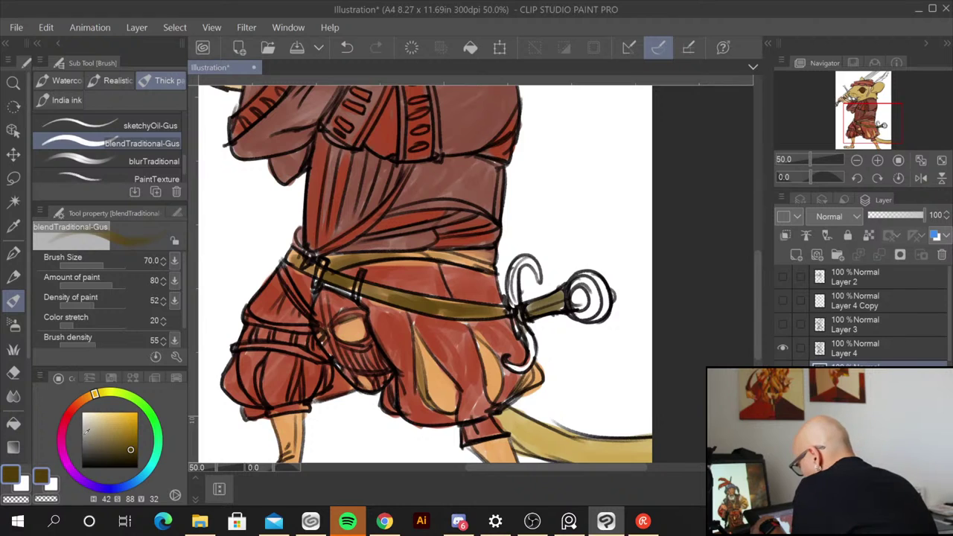
# Step: Pick a light grey (H 42, S 1, V 68) and paint the hip sword's curved guard and round pommel
pyautogui.moveTo(86, 430); pyautogui.dragTo(83, 428)
pyautogui.moveTo(533, 262)
pyautogui.mouseDown()
pyautogui.moveTo(512, 300)
pyautogui.moveTo(535, 276)
pyautogui.mouseUp()
pyautogui.moveTo(525, 325)
pyautogui.mouseDown()
pyautogui.moveTo(531, 340)
pyautogui.moveTo(513, 369)
pyautogui.mouseUp()
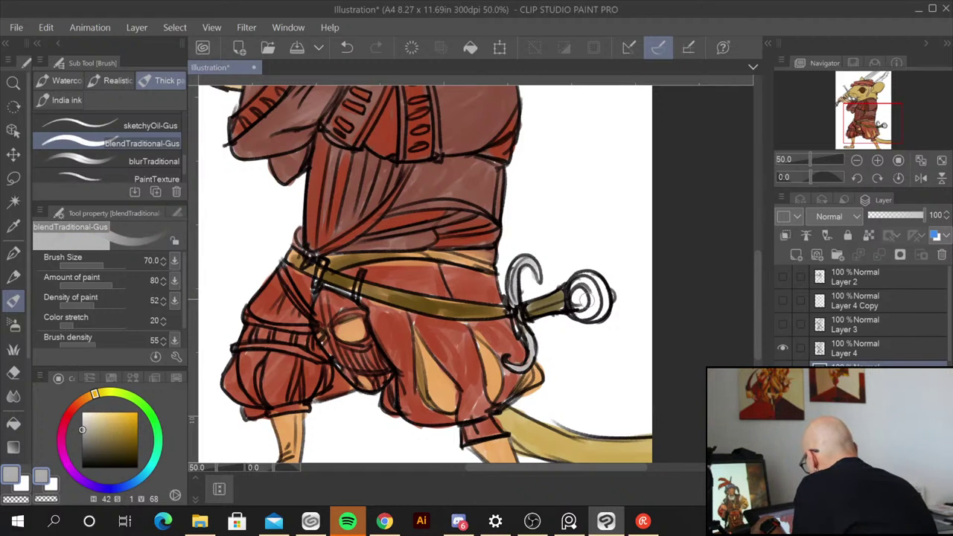
pyautogui.moveTo(580, 277)
pyautogui.mouseDown()
pyautogui.moveTo(575, 313)
pyautogui.moveTo(599, 320)
pyautogui.moveTo(594, 278)
pyautogui.moveTo(596, 314)
pyautogui.mouseUp()
# Step: Mix a green (H 92, S 84, V 42) and paint the feather on the hat
pyautogui.scroll(-2, 656, 217)
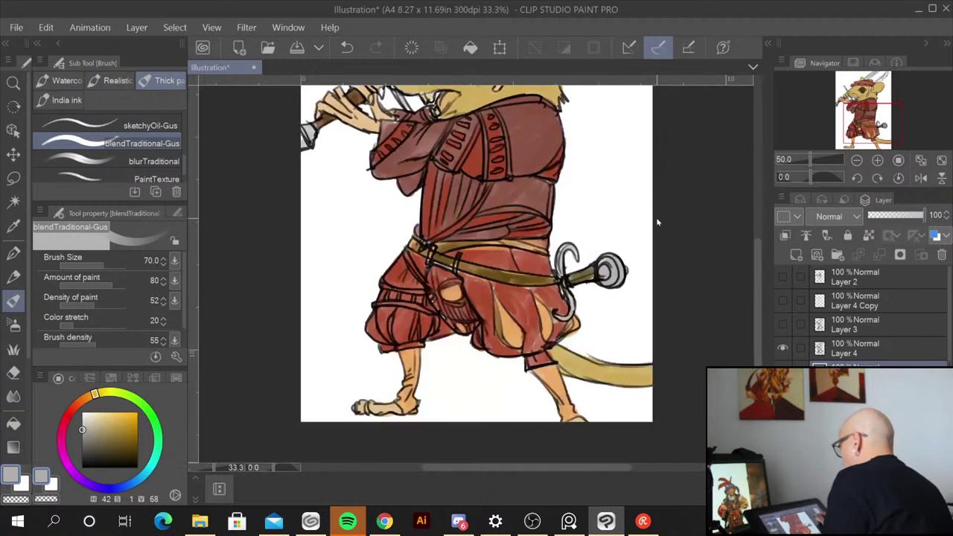
pyautogui.moveTo(648, 209); pyautogui.dragTo(460, 266)
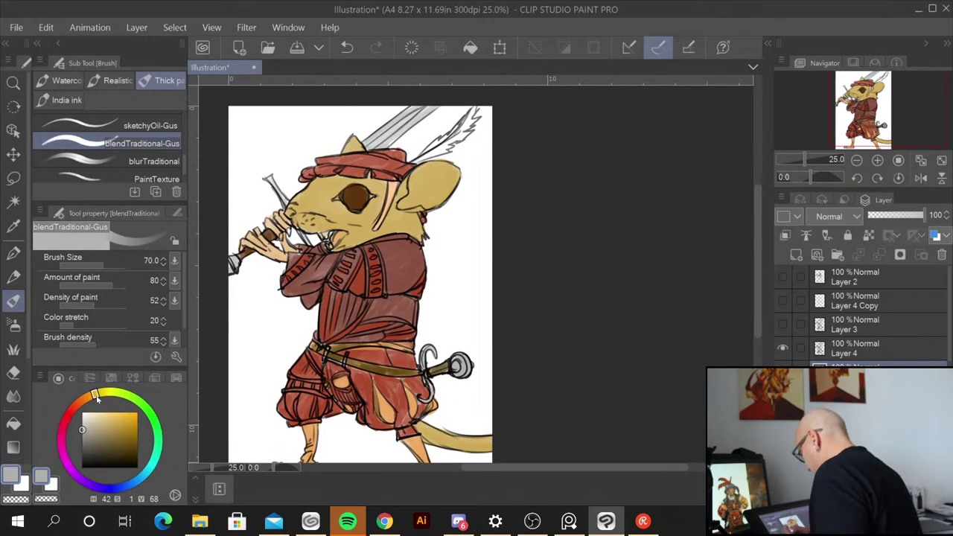
pyautogui.moveTo(95, 395); pyautogui.dragTo(134, 399)
pyautogui.click(128, 444)
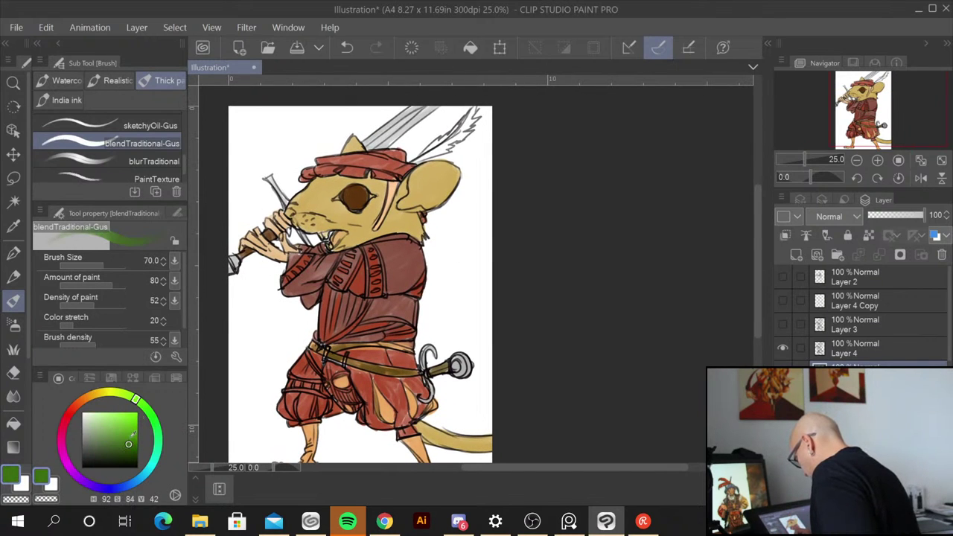
pyautogui.moveTo(446, 152)
pyautogui.mouseDown()
pyautogui.moveTo(416, 161)
pyautogui.moveTo(465, 135)
pyautogui.moveTo(470, 112)
pyautogui.moveTo(469, 134)
pyautogui.moveTo(426, 150)
pyautogui.mouseUp()
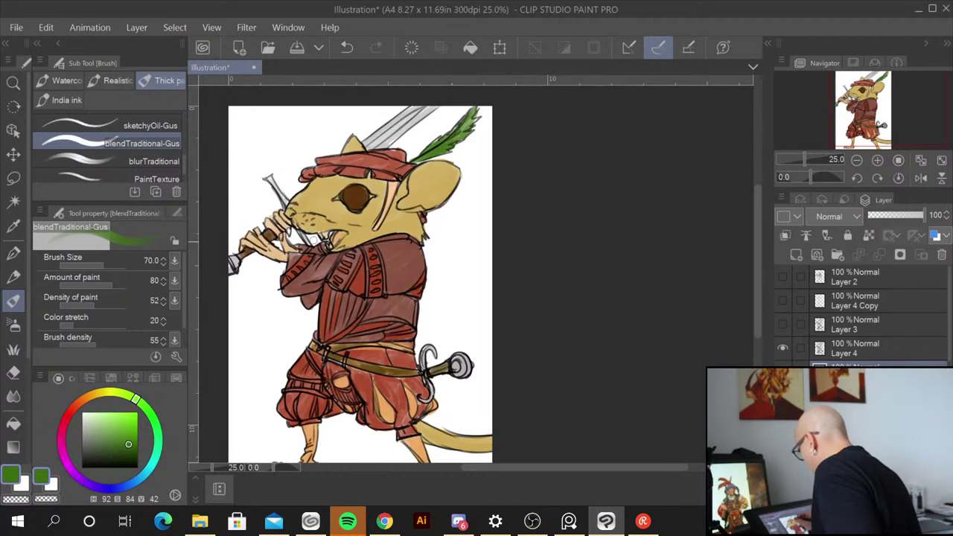
# Step: Sample the fur colour, lighten it to a pale cream (H 43, S 27, V 100) and paint the muzzle, lower jaw and throat
pyautogui.scroll(1, 311, 251)
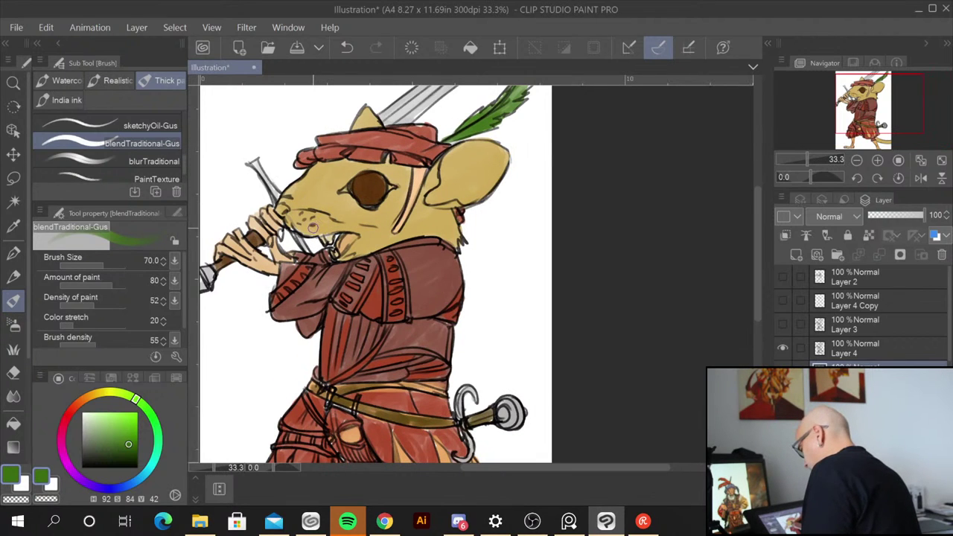
pyautogui.keyDown('alt'); pyautogui.click(322, 251); pyautogui.keyUp('alt')
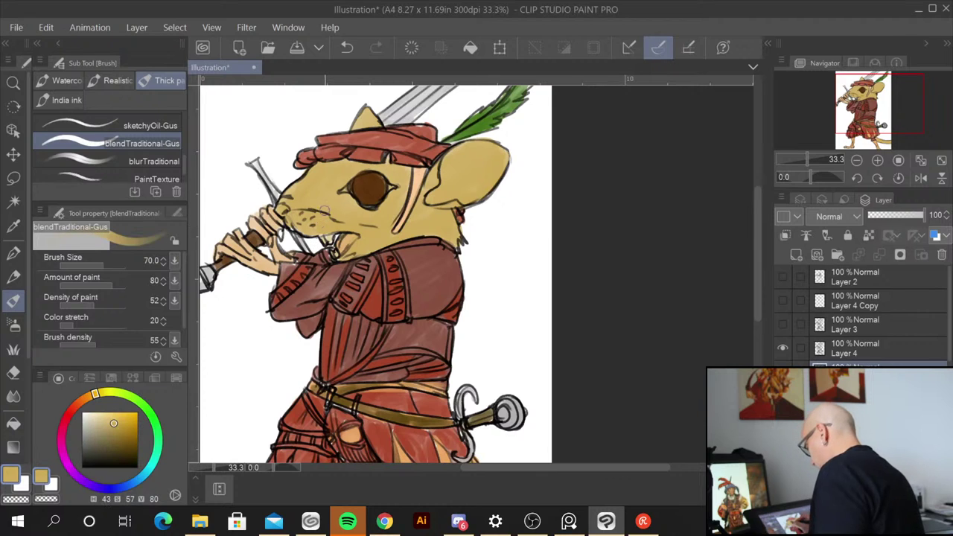
pyautogui.click(97, 412)
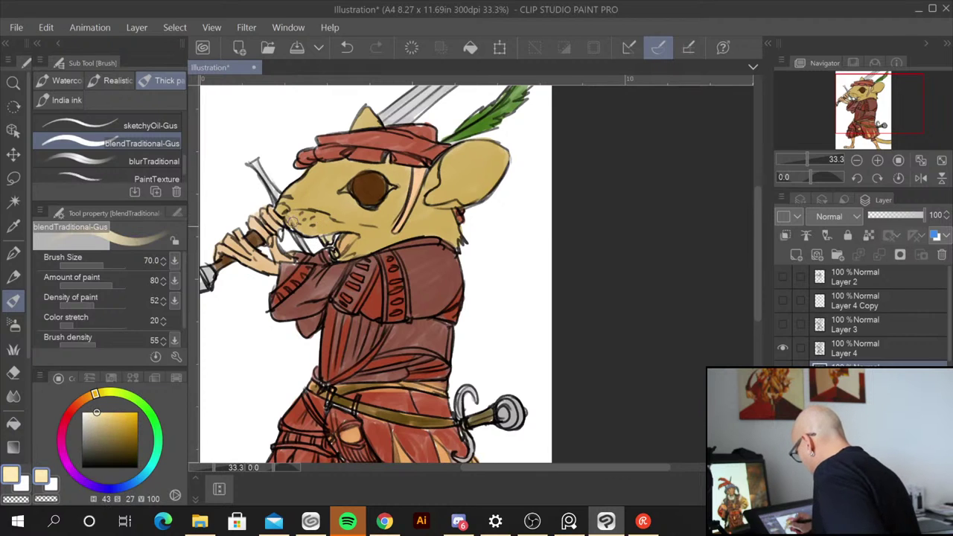
pyautogui.moveTo(294, 223)
pyautogui.mouseDown()
pyautogui.moveTo(327, 222)
pyautogui.moveTo(321, 232)
pyautogui.moveTo(378, 233)
pyautogui.moveTo(357, 246)
pyautogui.moveTo(383, 241)
pyautogui.mouseUp()
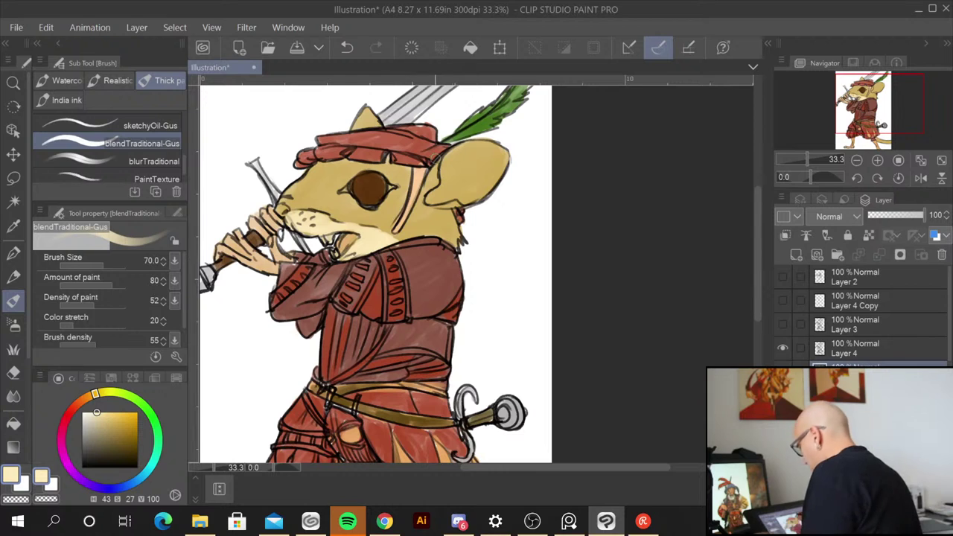
# Step: Mix paler peach tones at H 34, V 100 with saturation 23 and 11, and lighten the rat's muzzle and throat
pyautogui.press('alt')
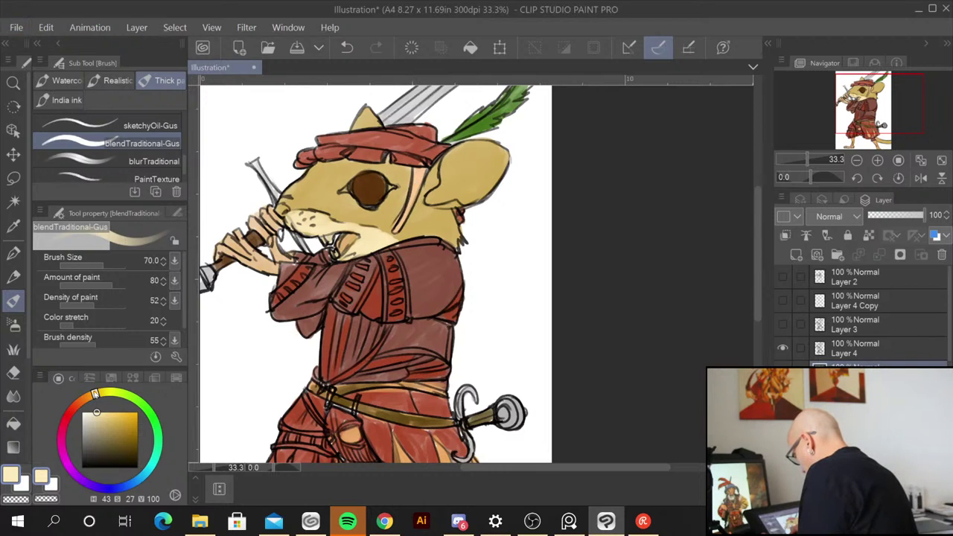
pyautogui.moveTo(95, 393); pyautogui.dragTo(91, 395)
pyautogui.moveTo(95, 410); pyautogui.dragTo(84, 412)
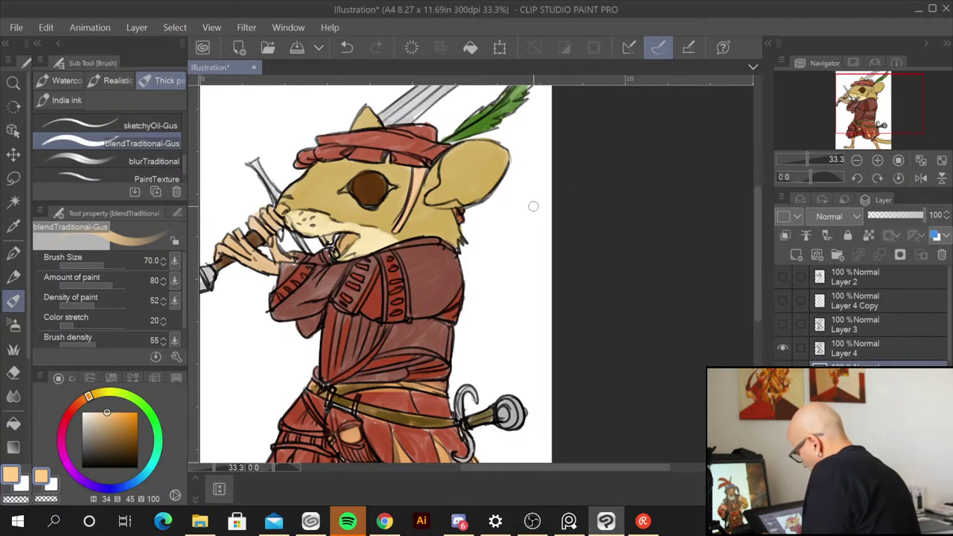
pyautogui.moveTo(108, 413); pyautogui.dragTo(96, 401)
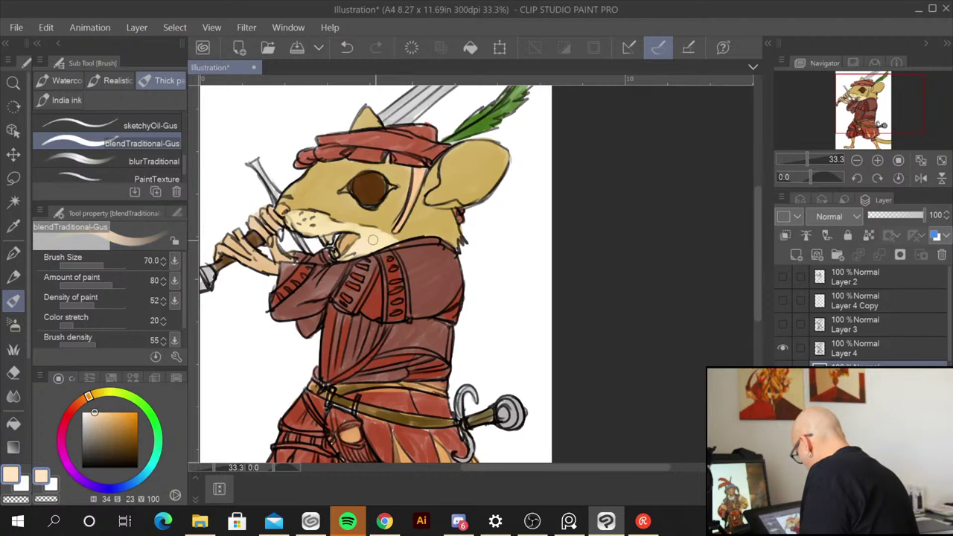
pyautogui.moveTo(96, 412); pyautogui.dragTo(88, 406)
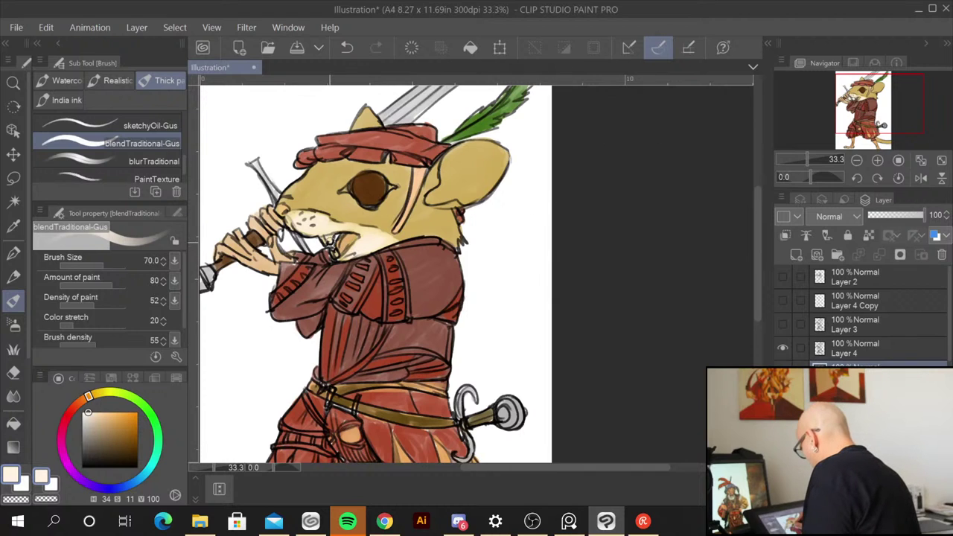
pyautogui.hotkey('ctrl', '-')
pyautogui.hotkey('ctrl', '-')
pyautogui.hotkey('ctrl', '-')
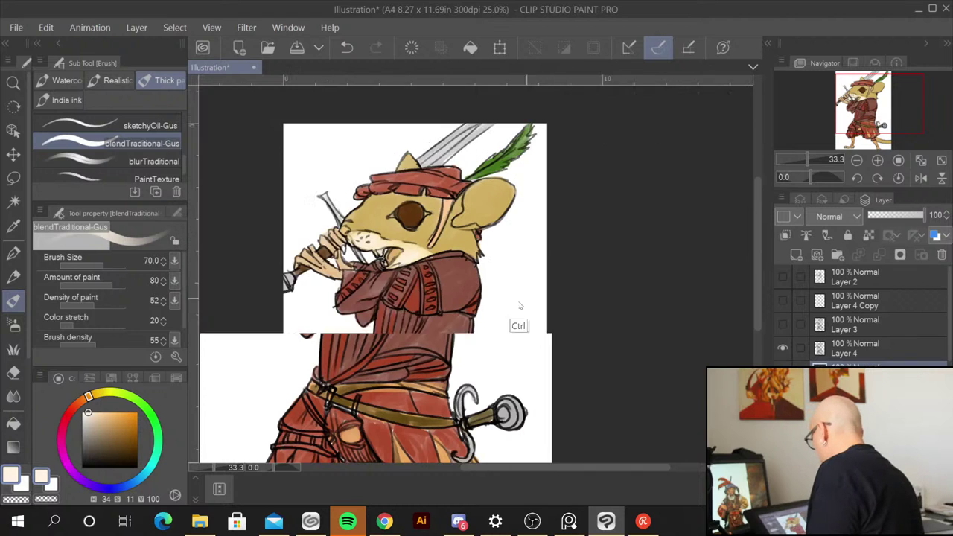
pyautogui.moveTo(473, 277); pyautogui.dragTo(401, 241)
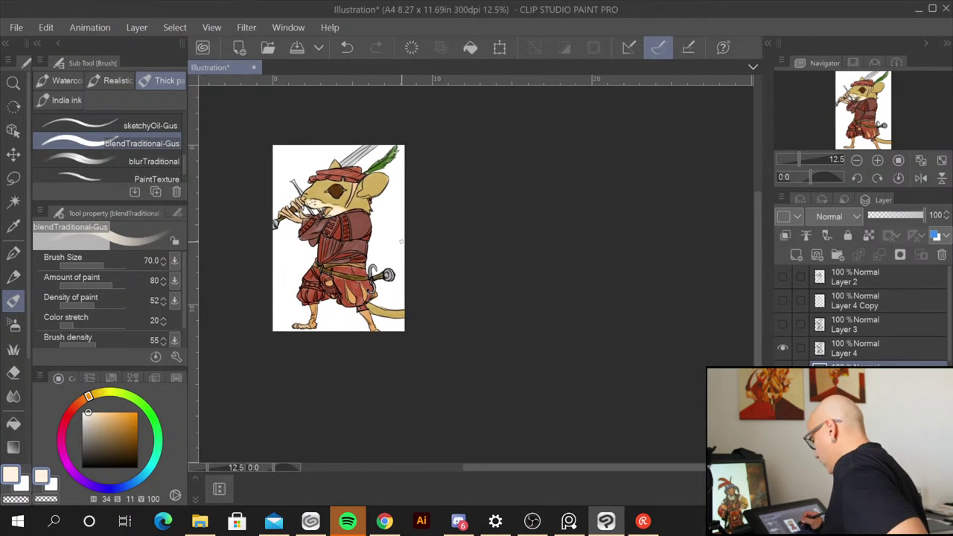
pyautogui.scroll(3, 402, 243)
pyautogui.moveTo(300, 197); pyautogui.dragTo(521, 315)
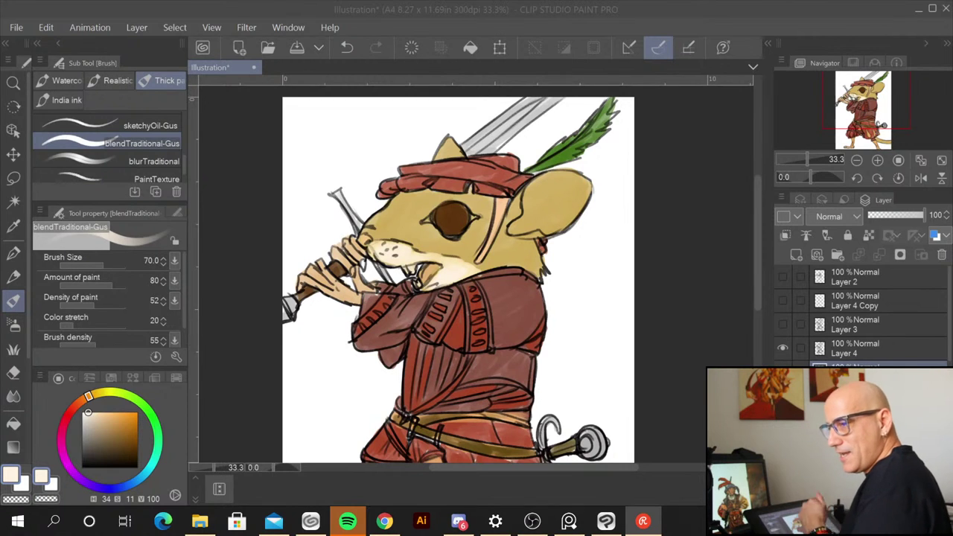
pyautogui.moveTo(763, 281); pyautogui.dragTo(748, 313)
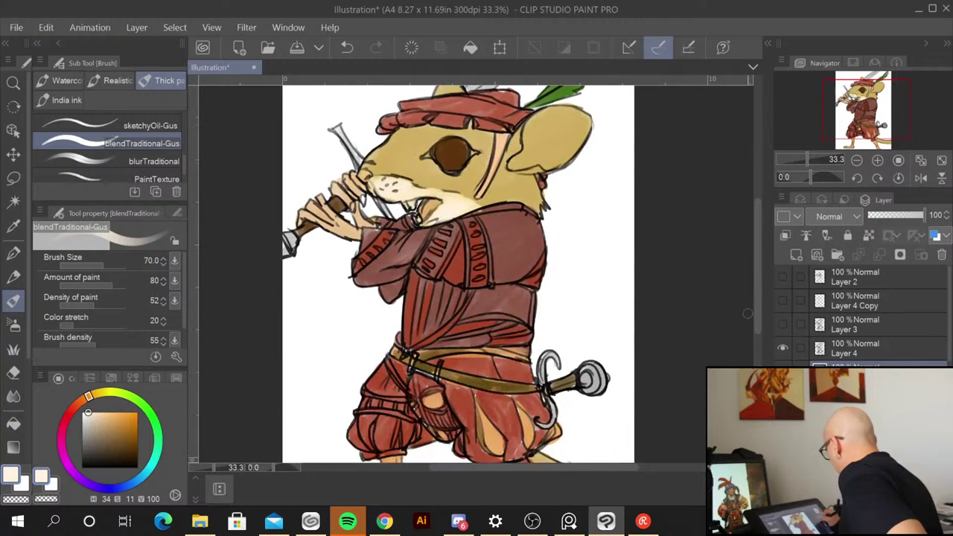
# Step: Duplicate the colour layer, Layer 5, beneath the line art on Layer 4
pyautogui.click(886, 350)
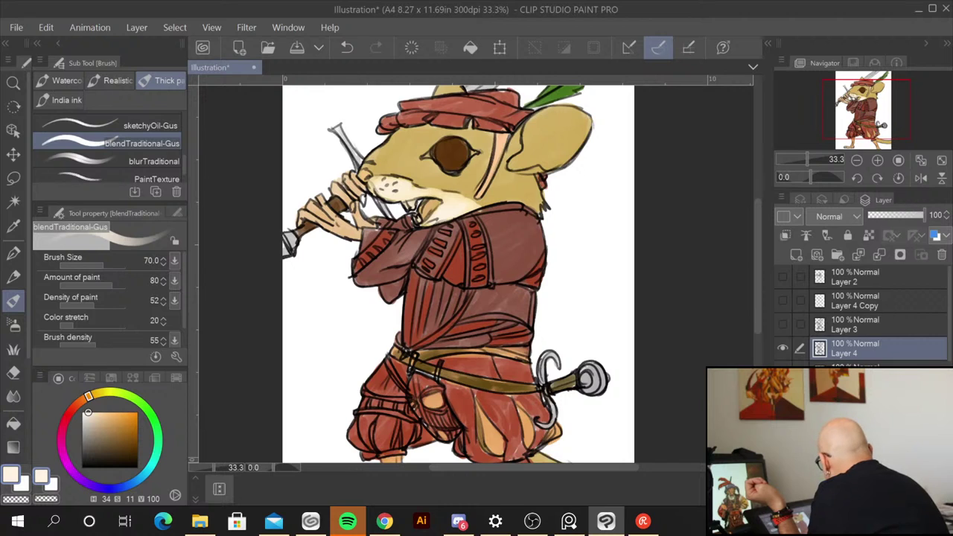
pyautogui.click(878, 364)
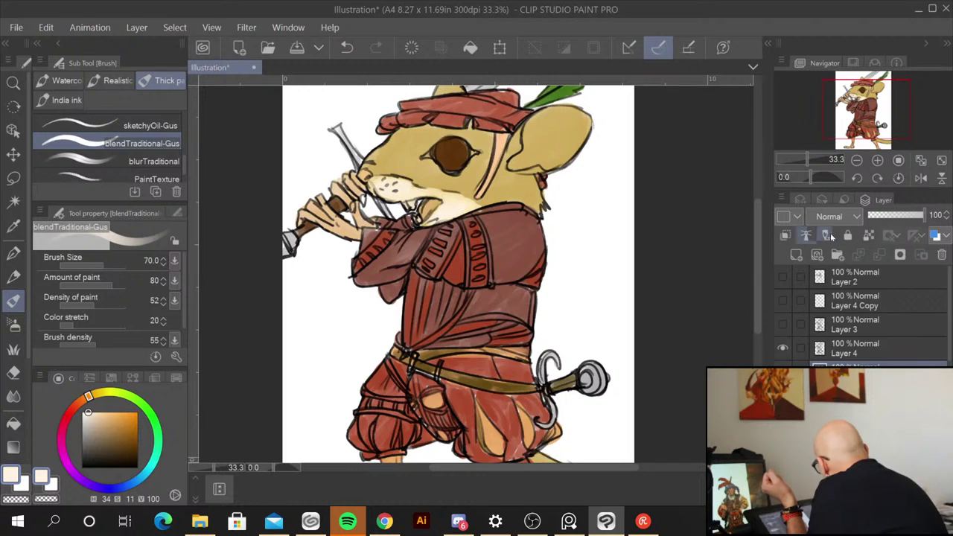
pyautogui.rightClick(856, 363)
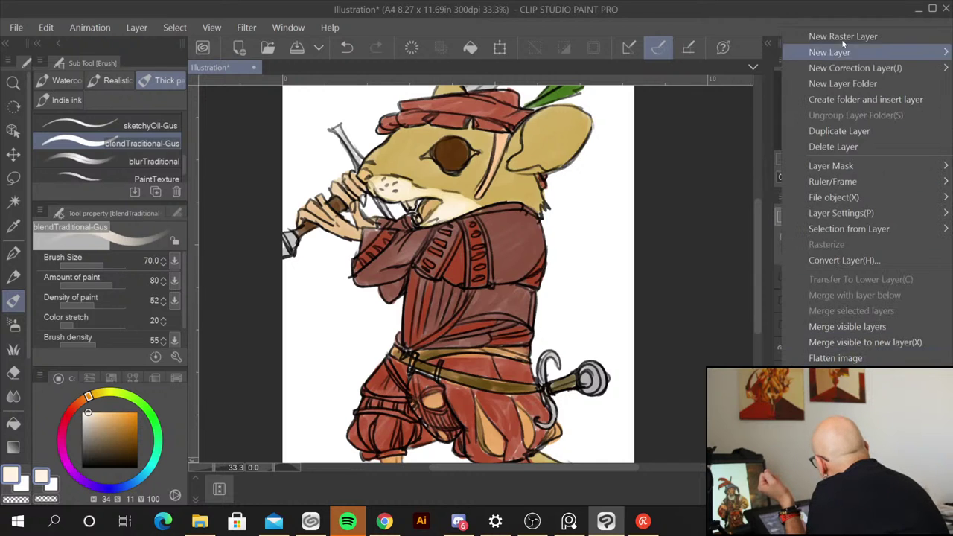
pyautogui.click(872, 130)
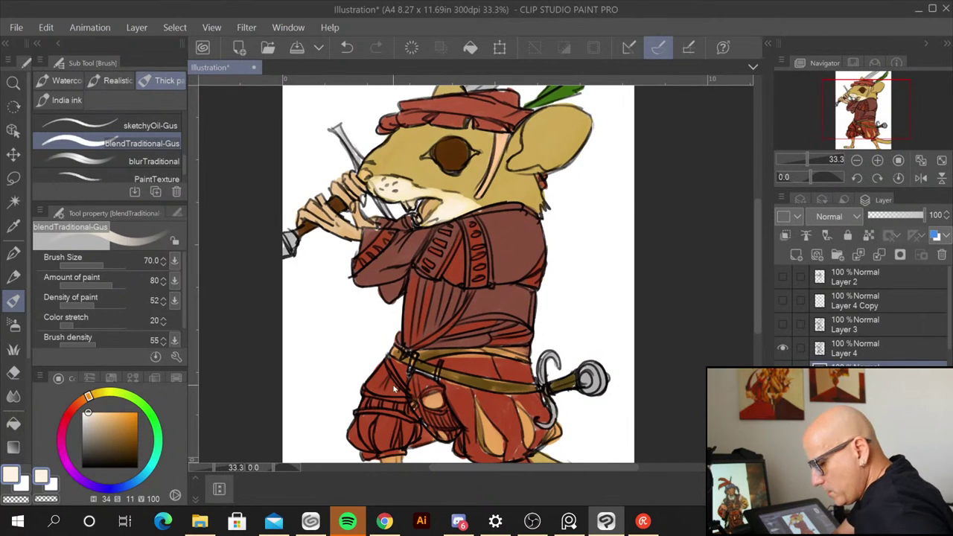
pyautogui.hotkey('ctrl', 'b')
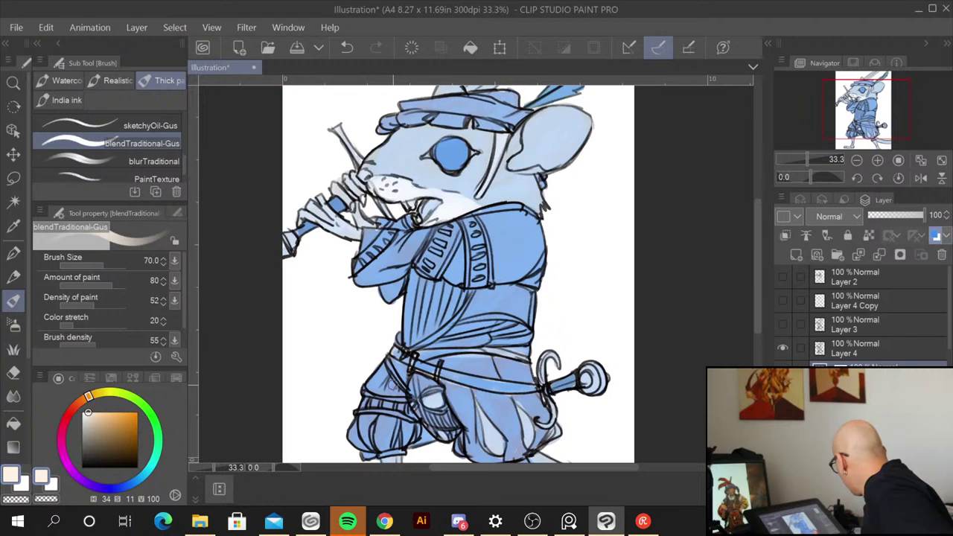
pyautogui.hotkey('ctrl', 'b')
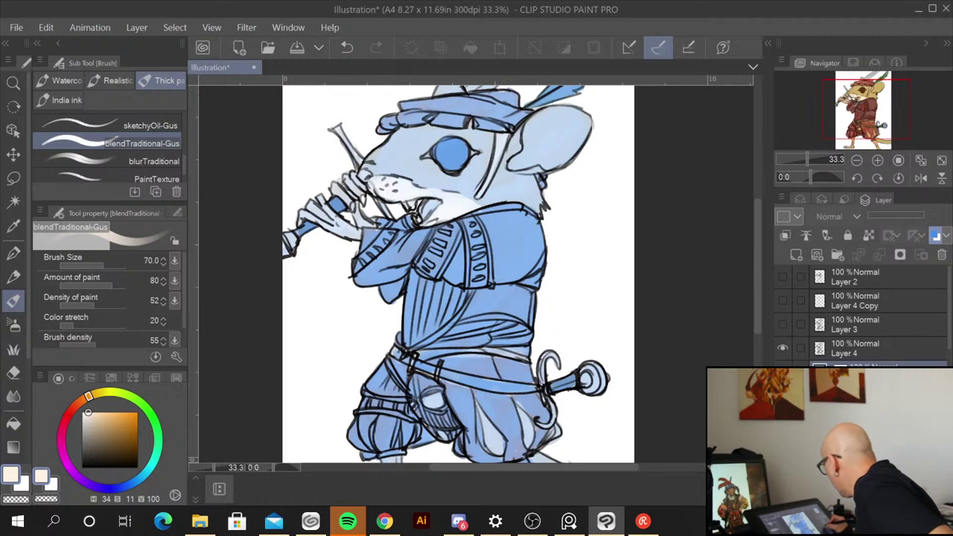
pyautogui.hotkey('ctrl', 'b')
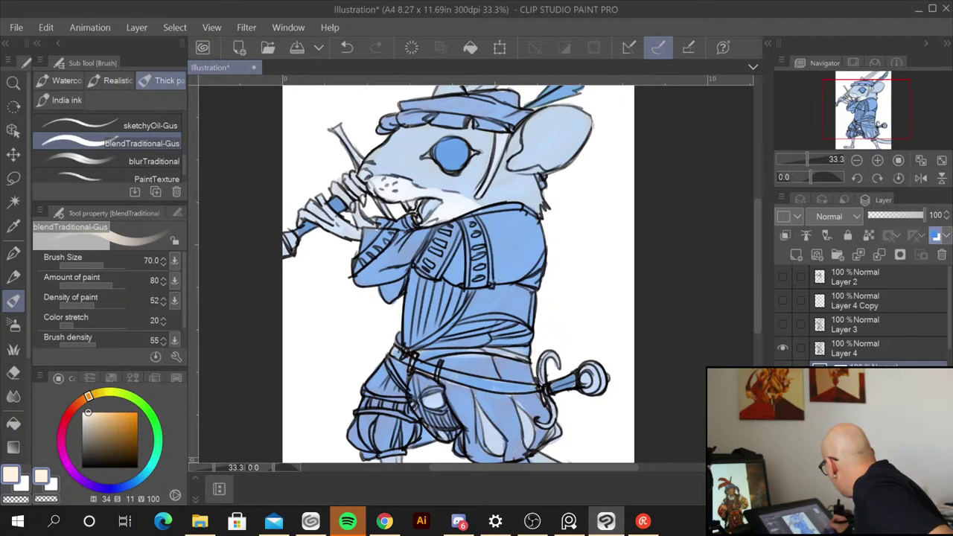
pyautogui.hotkey('ctrl', 'z')
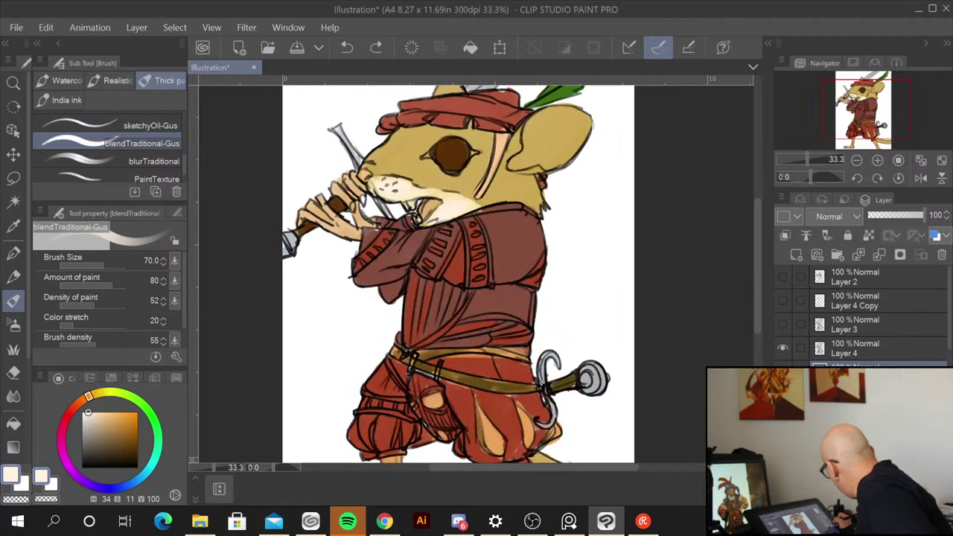
# Step: Hide the original Layer 5 and leave Layer 5 Copy visible
pyautogui.scroll(-2, 931, 339)
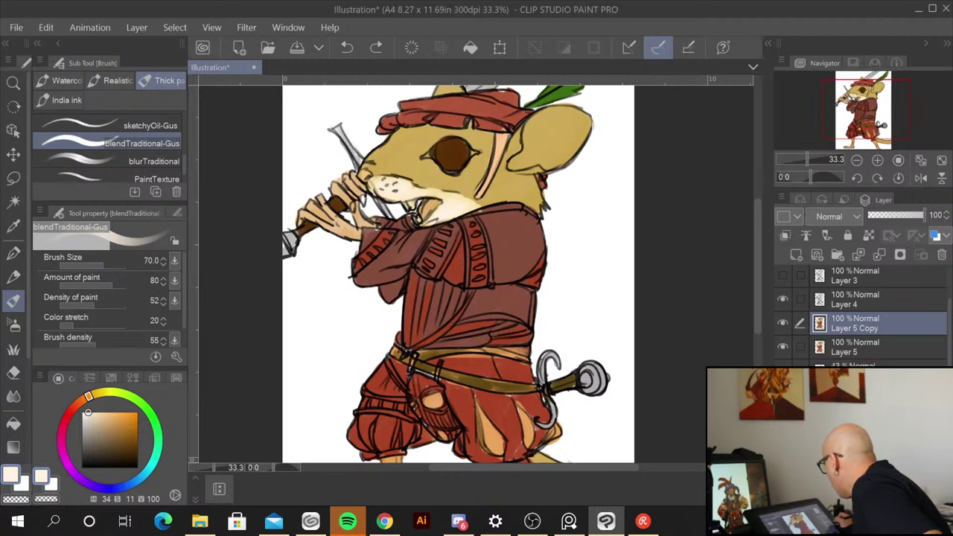
pyautogui.click(782, 323)
pyautogui.click(782, 348)
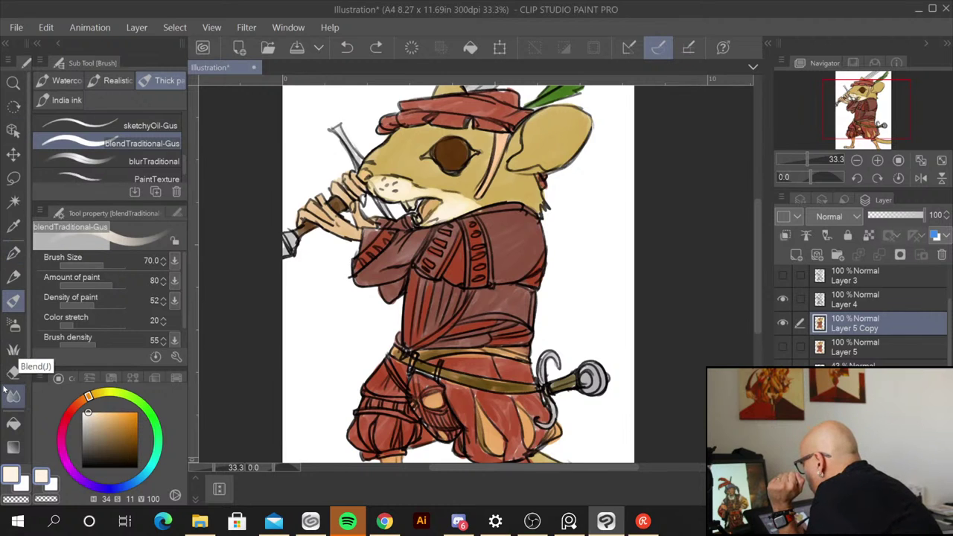
pyautogui.click(176, 27)
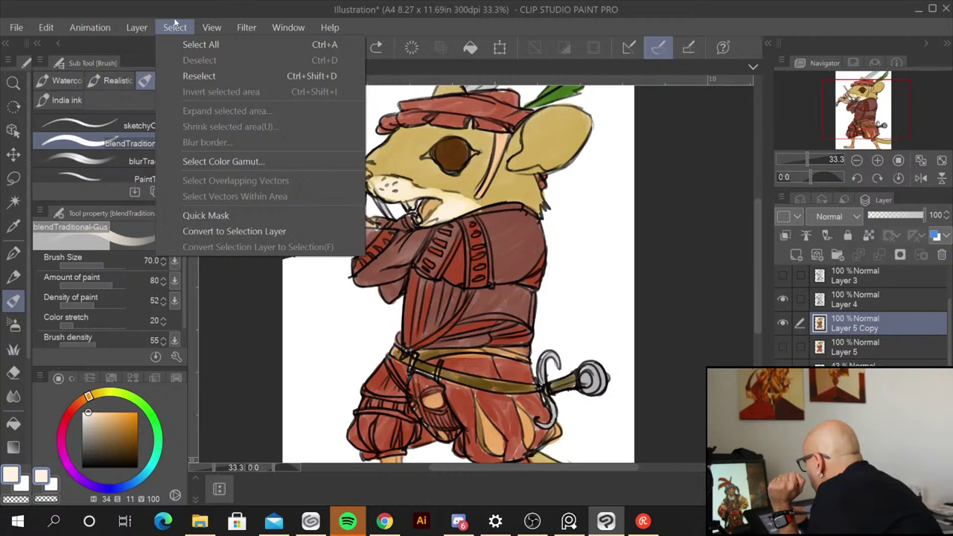
pyautogui.moveTo(145, 26)
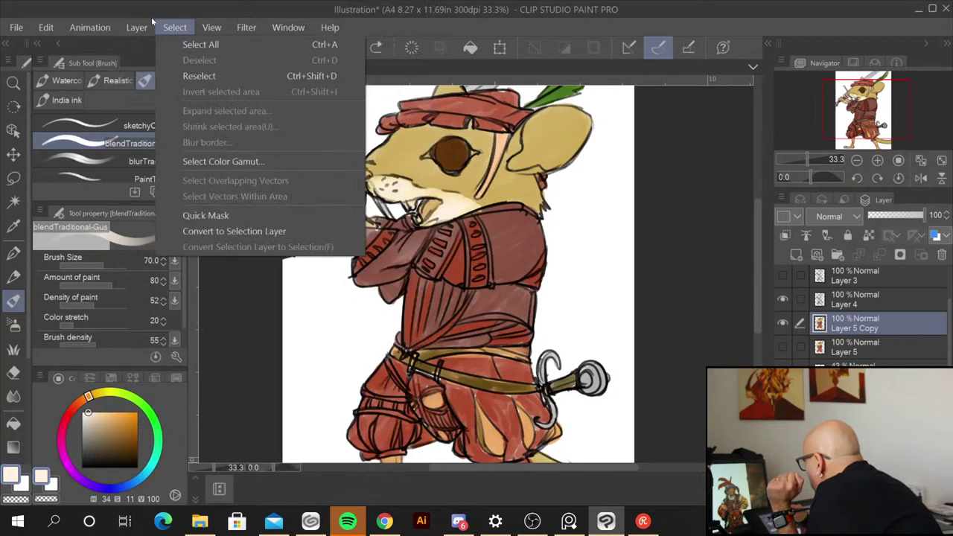
pyautogui.moveTo(77, 30)
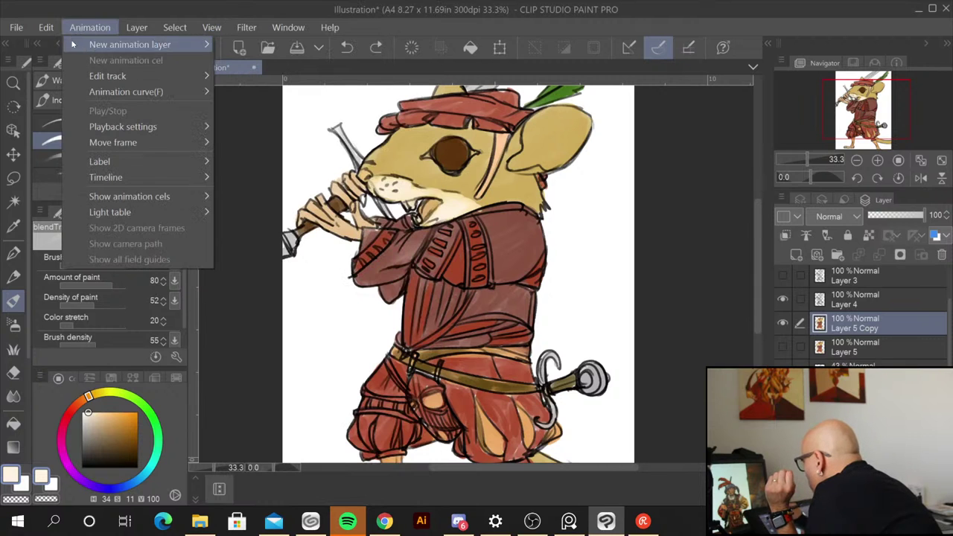
pyautogui.moveTo(46, 22)
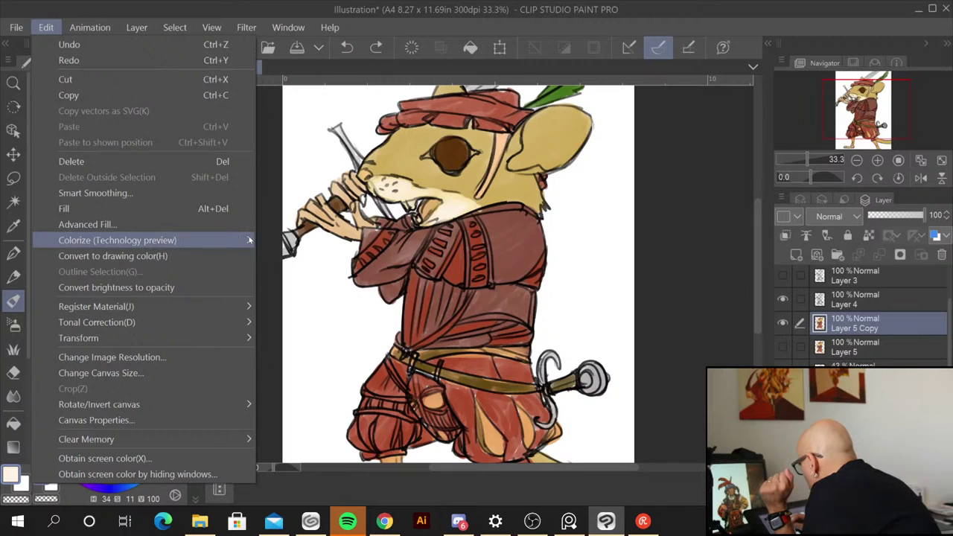
pyautogui.moveTo(249, 240)
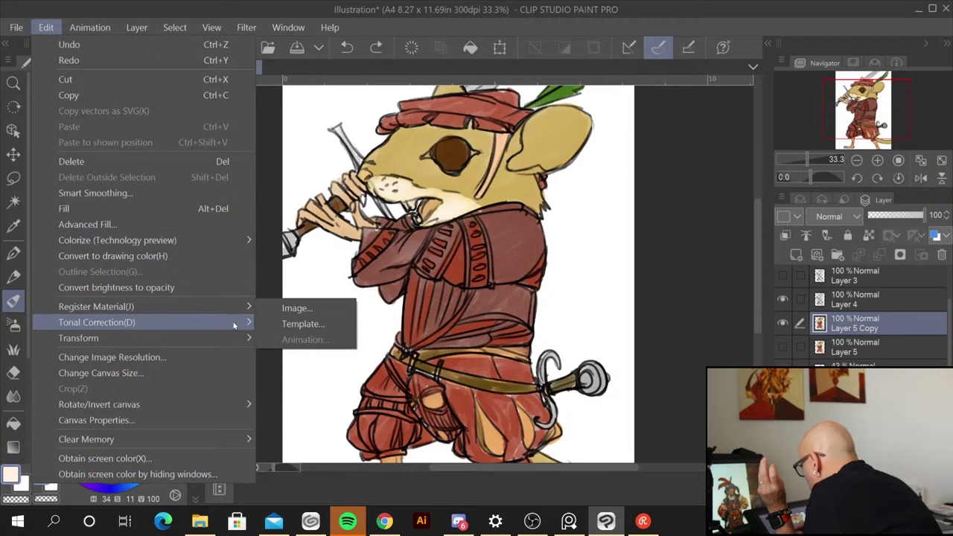
pyautogui.moveTo(233, 325)
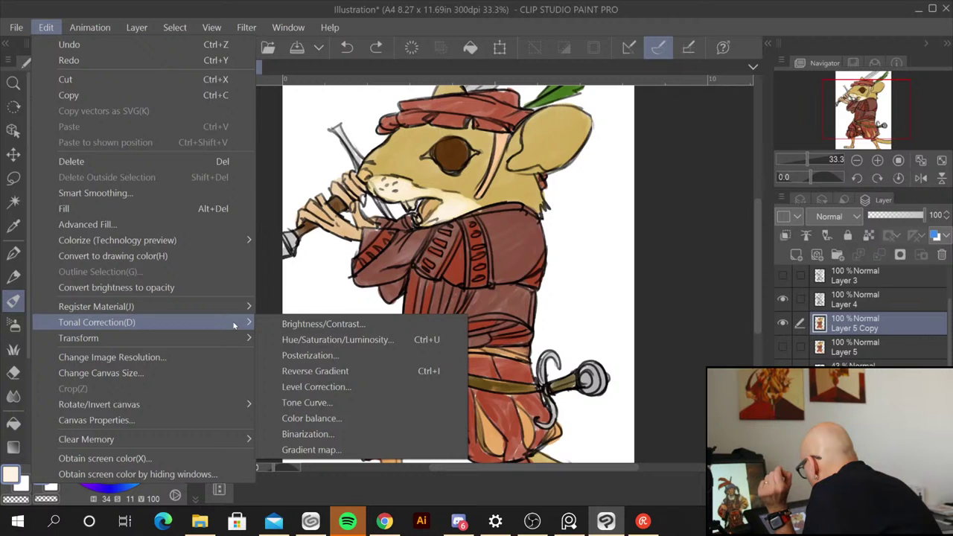
pyautogui.click(345, 417)
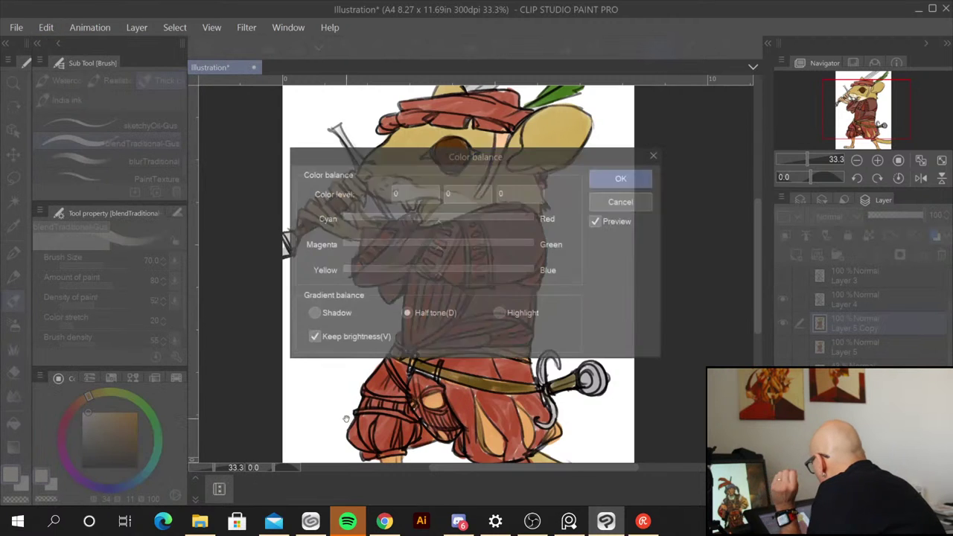
pyautogui.moveTo(437, 149); pyautogui.dragTo(669, 178)
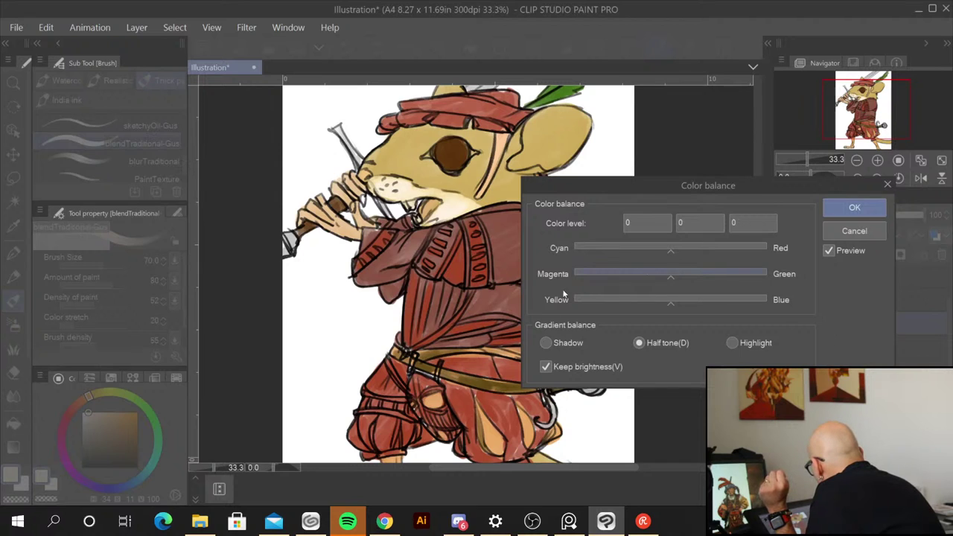
pyautogui.moveTo(668, 303); pyautogui.dragTo(761, 303)
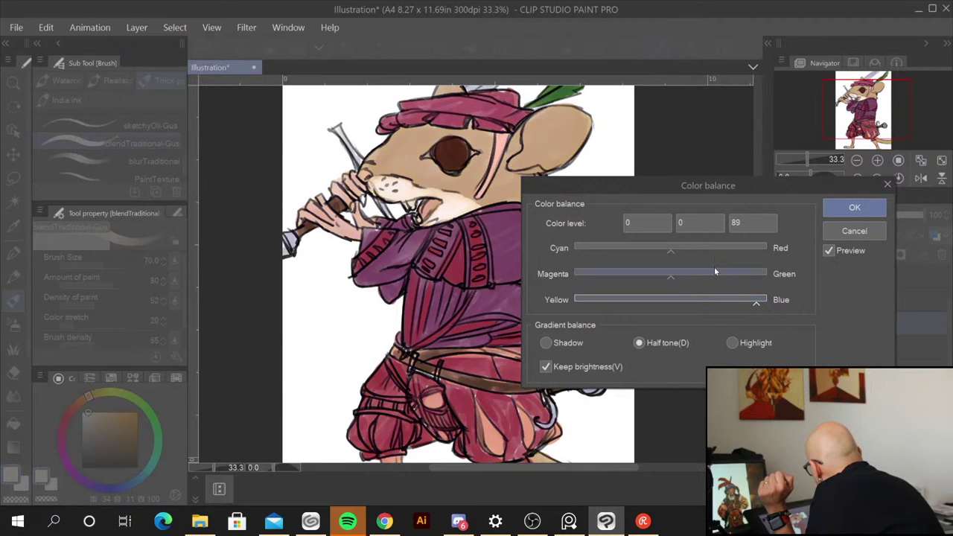
pyautogui.moveTo(714, 271); pyautogui.dragTo(786, 272)
pyautogui.moveTo(695, 254); pyautogui.dragTo(562, 252)
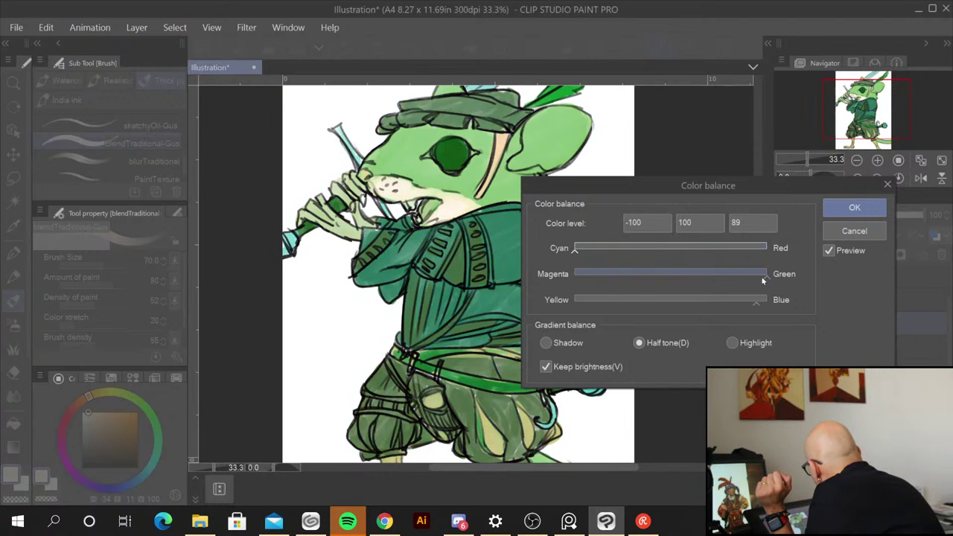
pyautogui.moveTo(764, 277); pyautogui.dragTo(567, 276)
pyautogui.moveTo(718, 298); pyautogui.dragTo(678, 318)
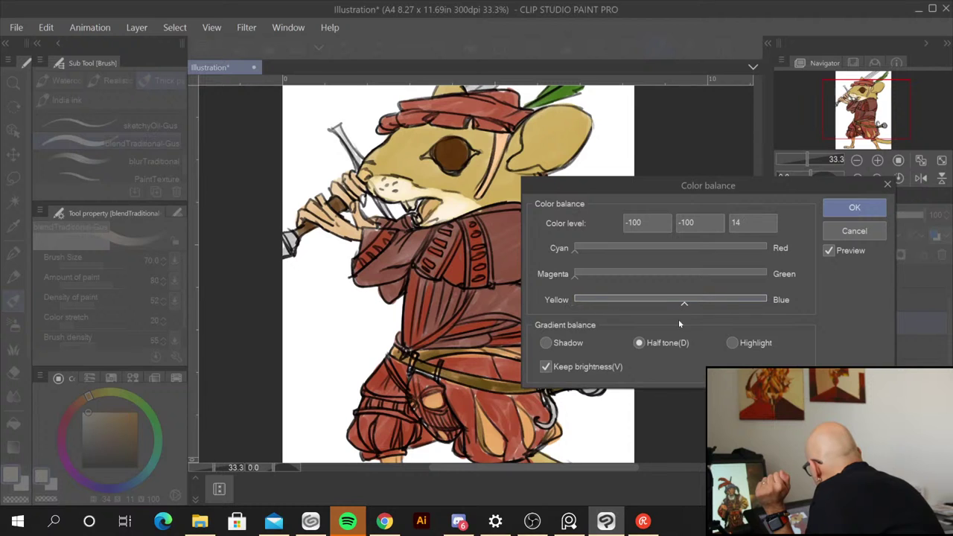
pyautogui.click(854, 232)
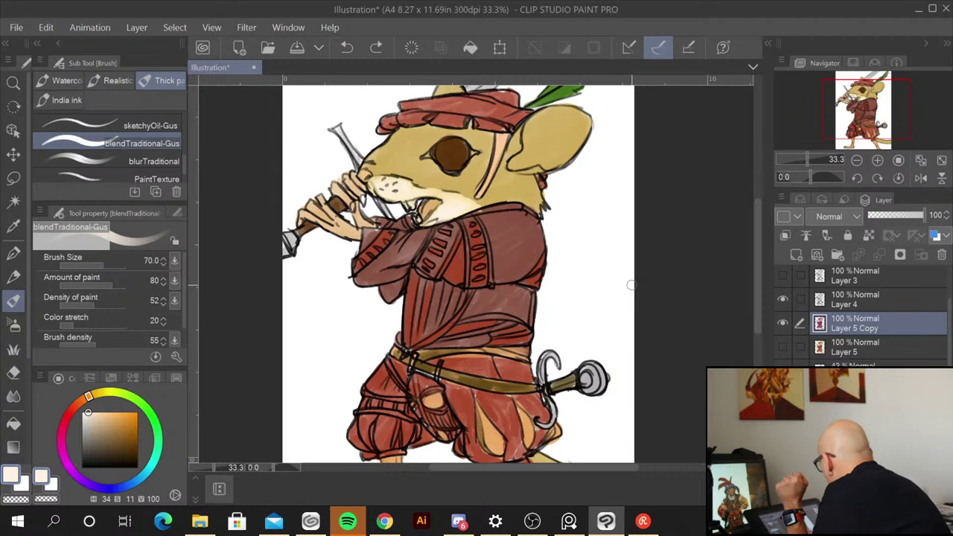
# Step: Auto-select the white background around the rat on Layer 5 Copy, then invert the selection to cover the figure
pyautogui.click(13, 177)
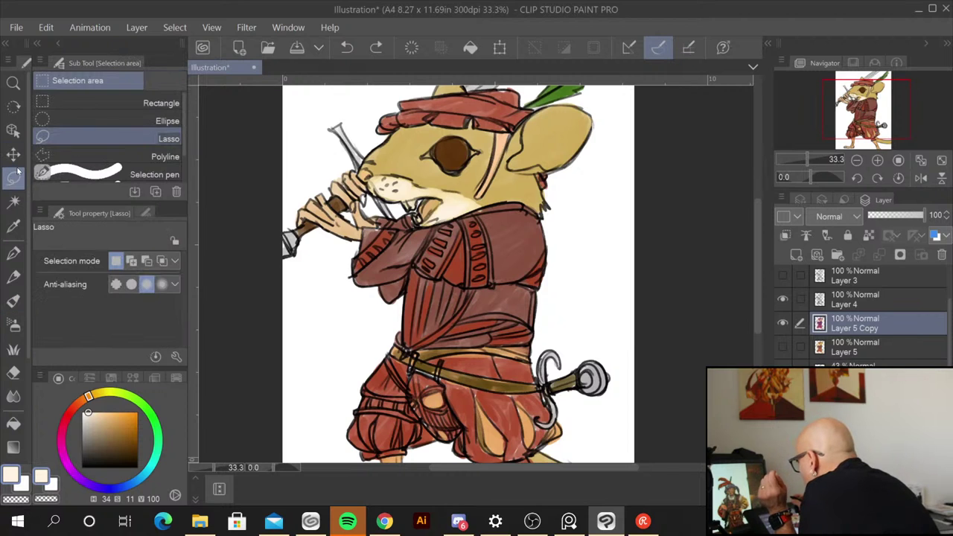
pyautogui.click(13, 201)
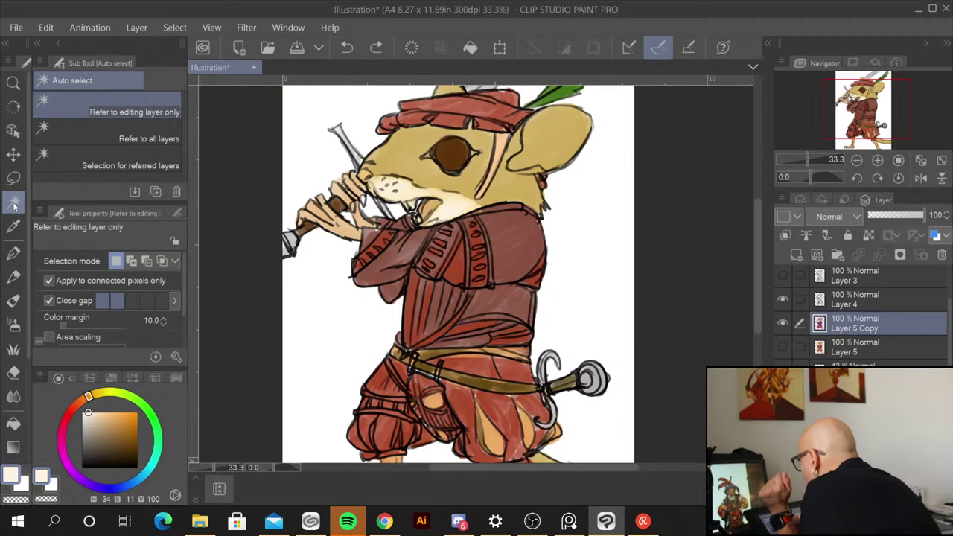
pyautogui.click(566, 252)
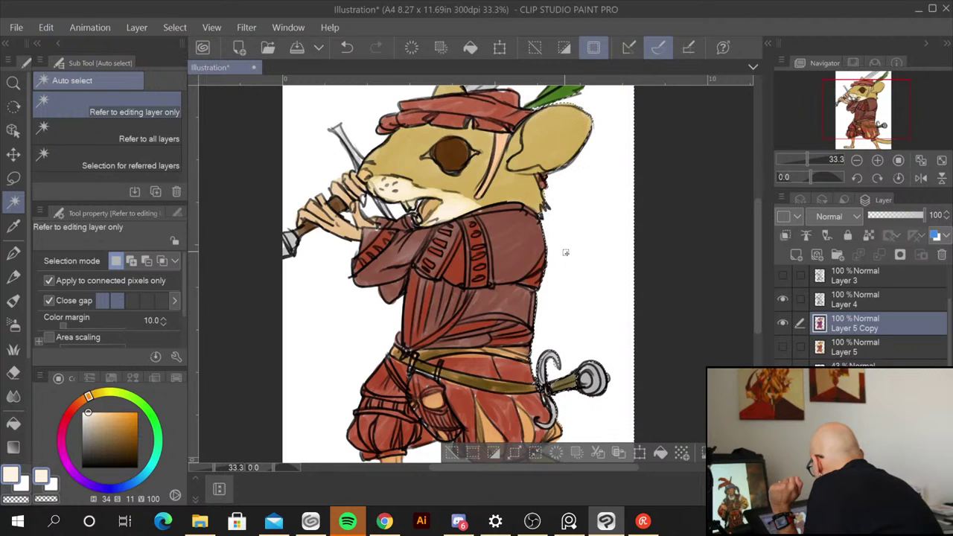
pyautogui.keyDown('shift'); pyautogui.click(355, 328); pyautogui.keyUp('shift')
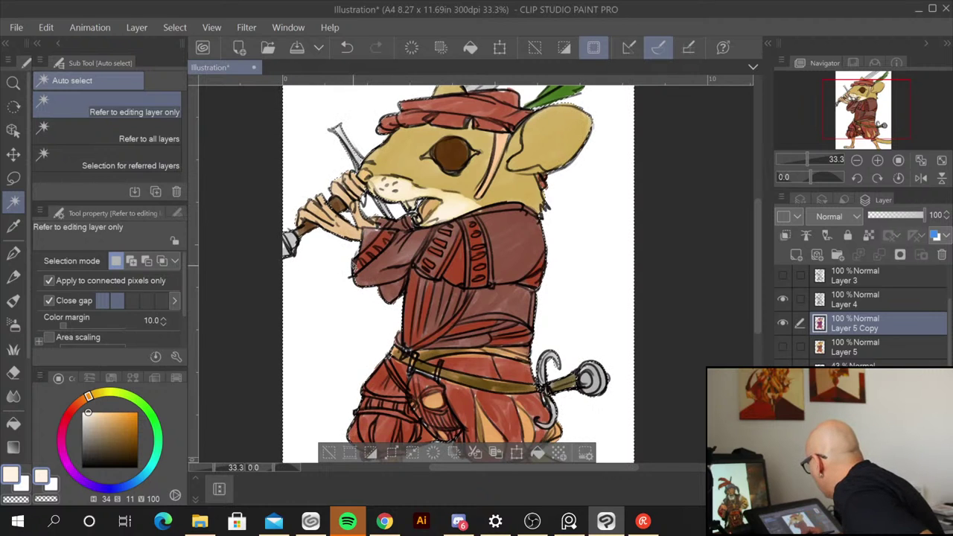
pyautogui.scroll(-5, 756, 326)
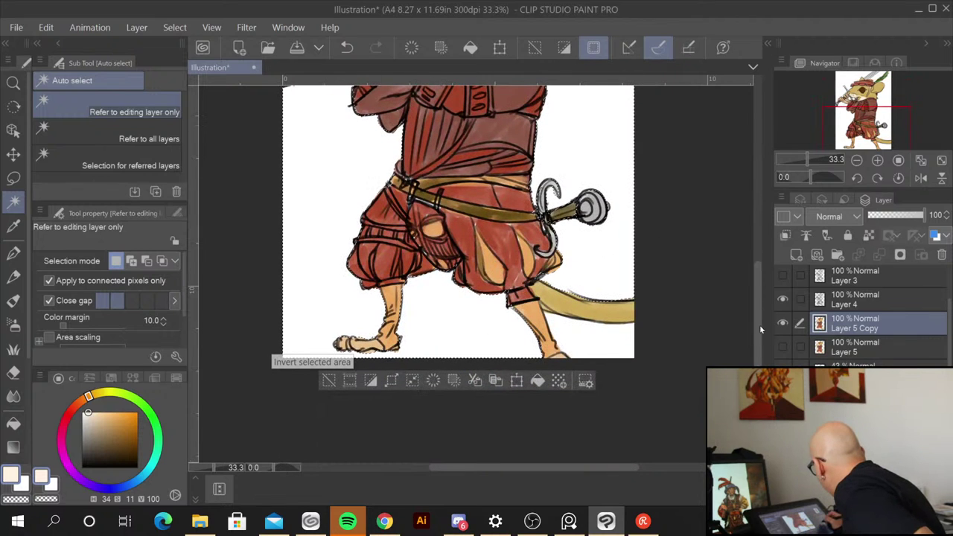
pyautogui.hotkey('ctrl', 'd')
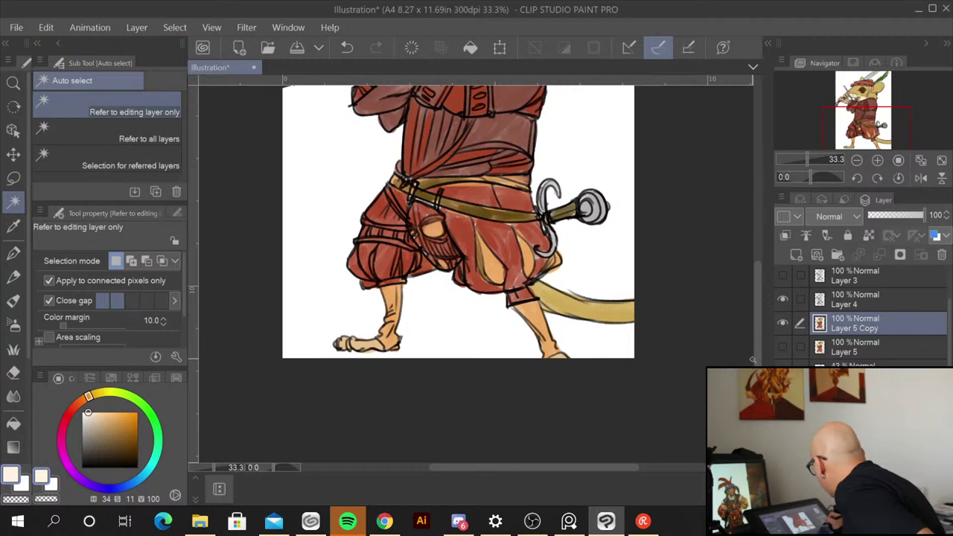
pyautogui.click(591, 266)
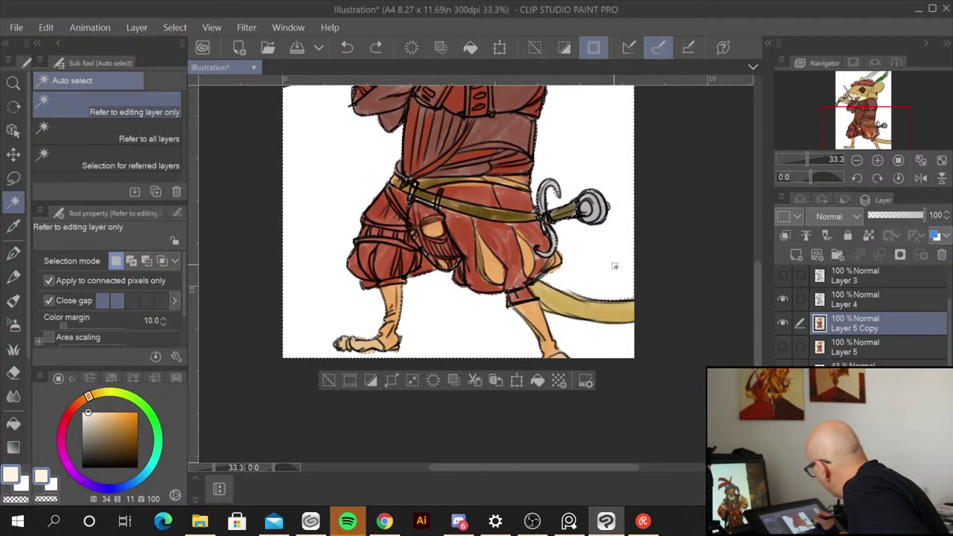
pyautogui.moveTo(756, 331); pyautogui.dragTo(738, 258)
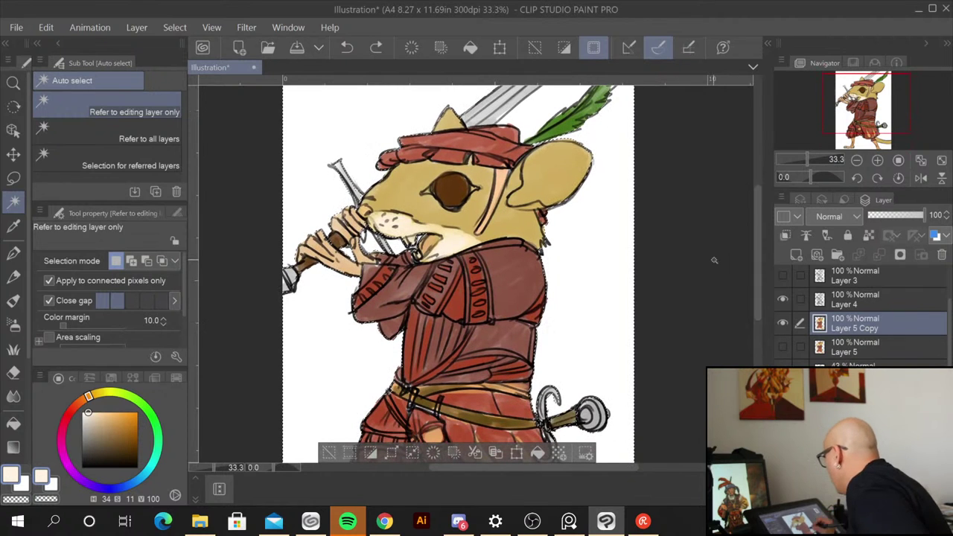
pyautogui.click(175, 27)
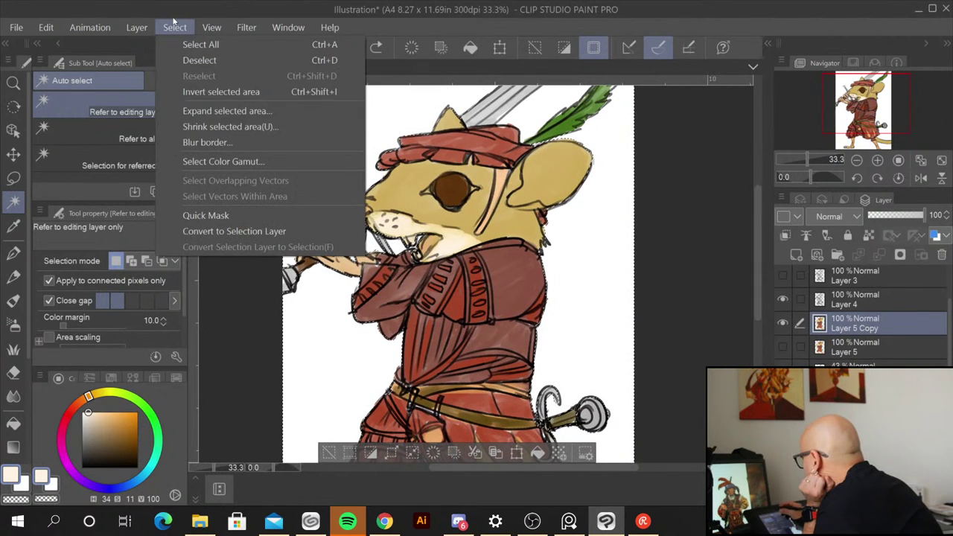
pyautogui.click(246, 90)
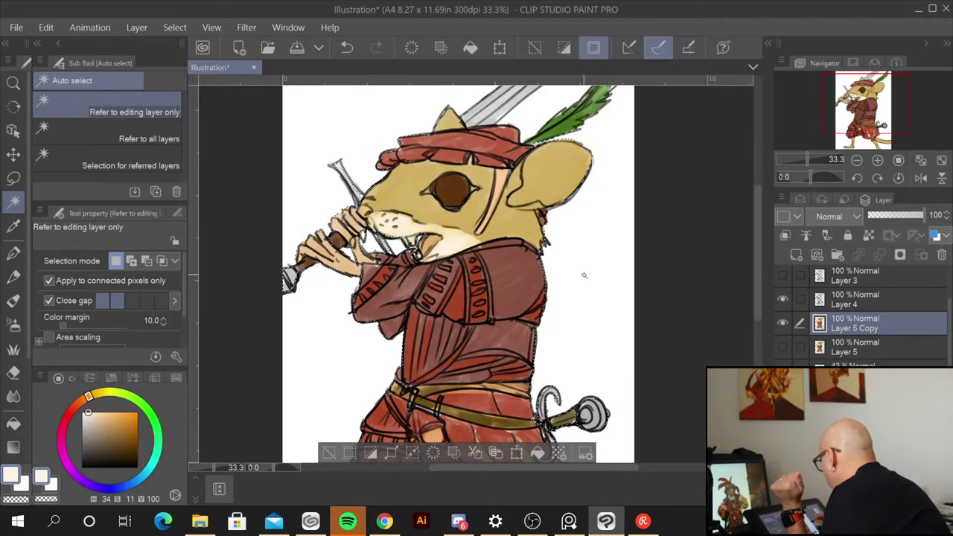
# Step: Delete the rat's colours inside the selection on Layer 5 Copy
pyautogui.press('Delete')
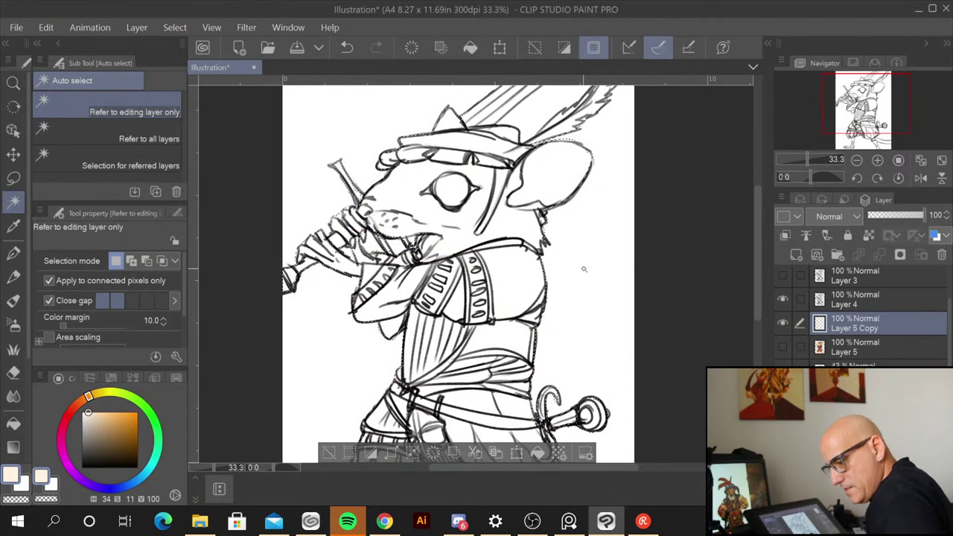
pyautogui.hotkey('ctrl', 'z')
pyautogui.click(13, 300)
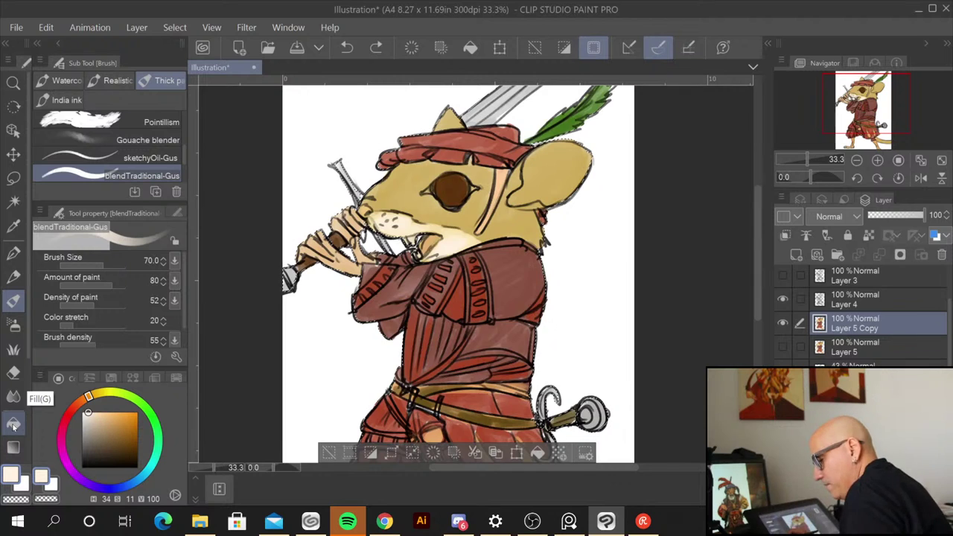
pyautogui.hotkey('ctrl', 'y')
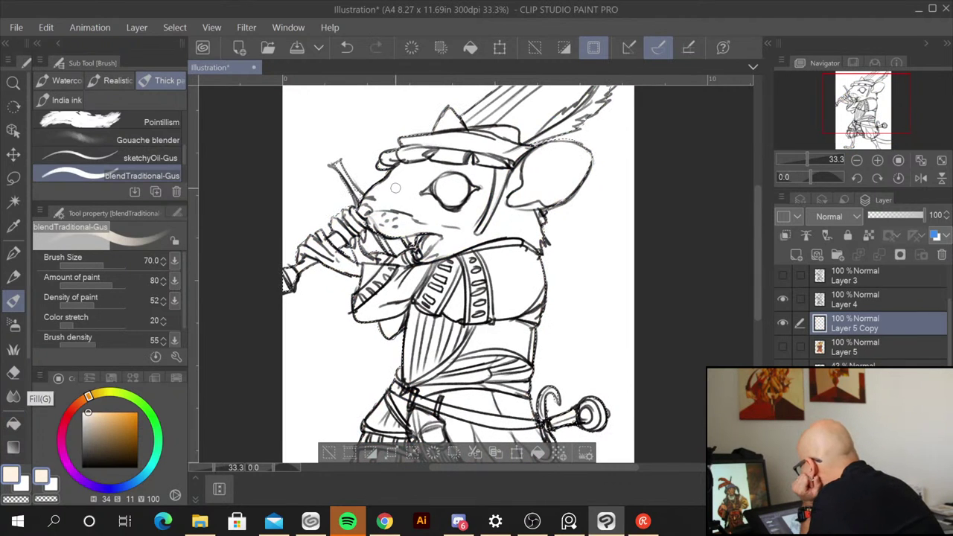
# Step: Fill the selected rat silhouette on Layer 5 Copy with pure white (S 0, V 100) and deselect
pyautogui.click(80, 412)
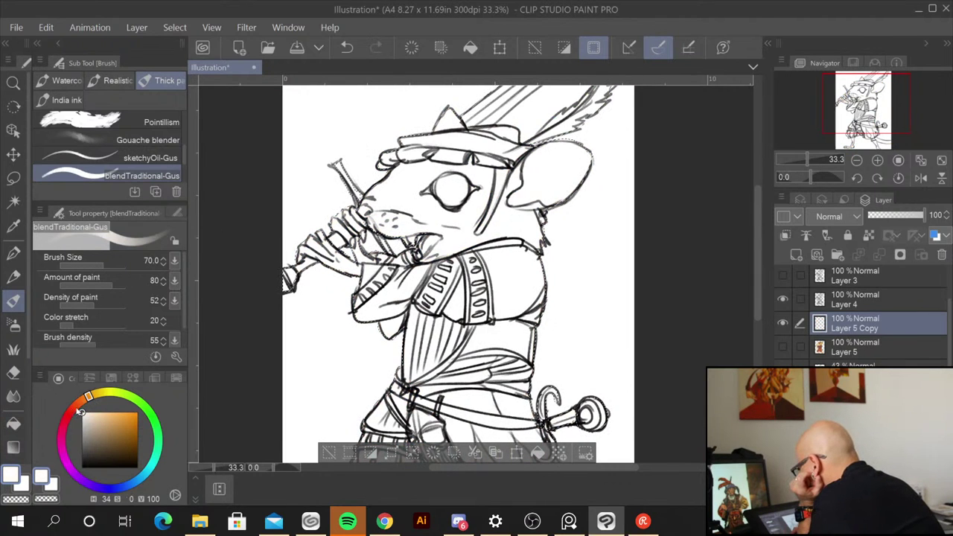
pyautogui.click(14, 424)
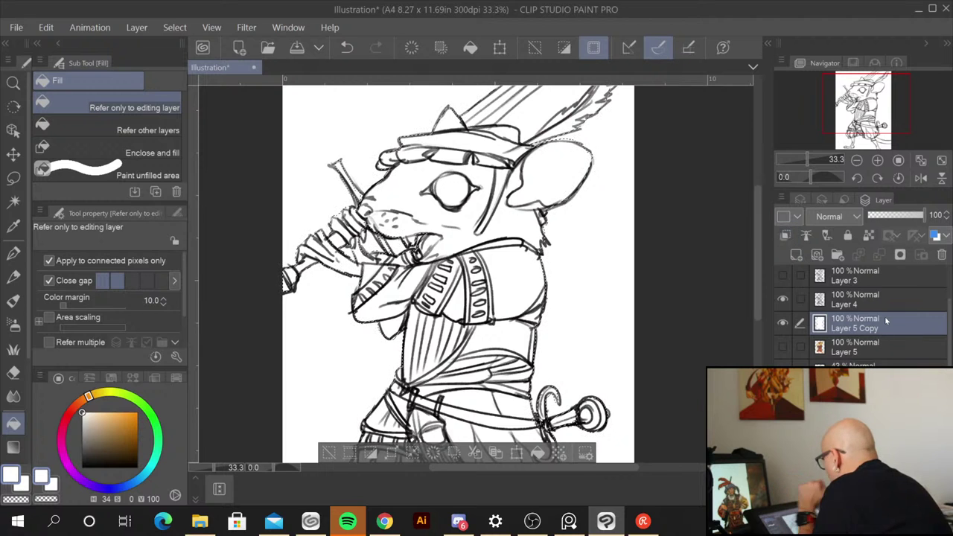
pyautogui.hotkey('ctrl', 'd')
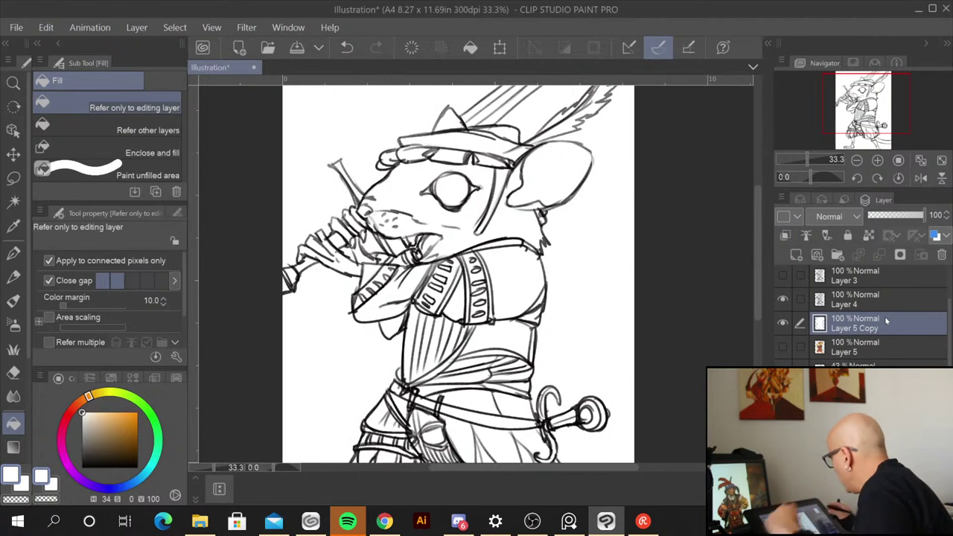
# Step: Show the original Layer 5 and set the blending mode of Layer 5 Copy to Multiply
pyautogui.click(785, 351)
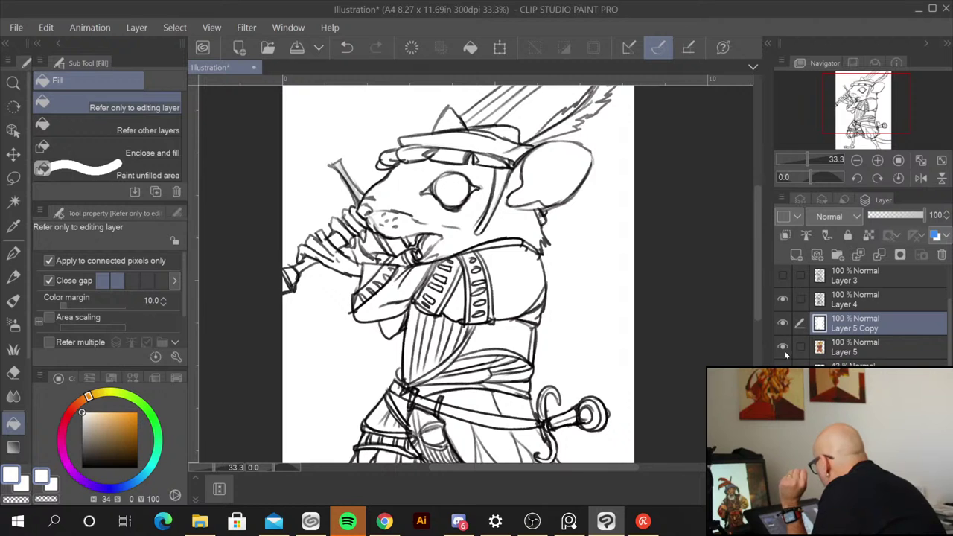
pyautogui.click(854, 218)
pyautogui.click(840, 263)
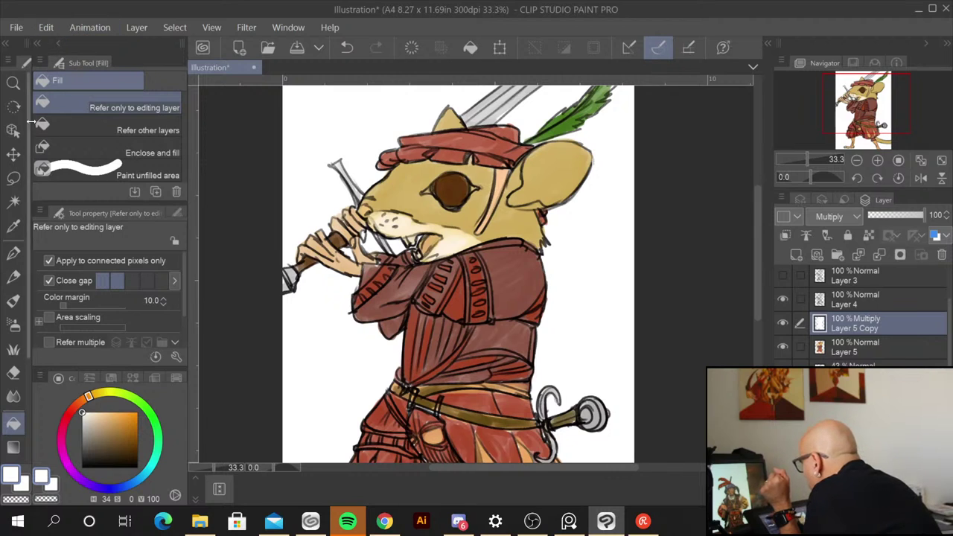
# Step: Add a new layer clipped to Layer 5 Copy and choose a mid grey (S 1, V 43) for the blendTraditional-Gus brush
pyautogui.click(796, 255)
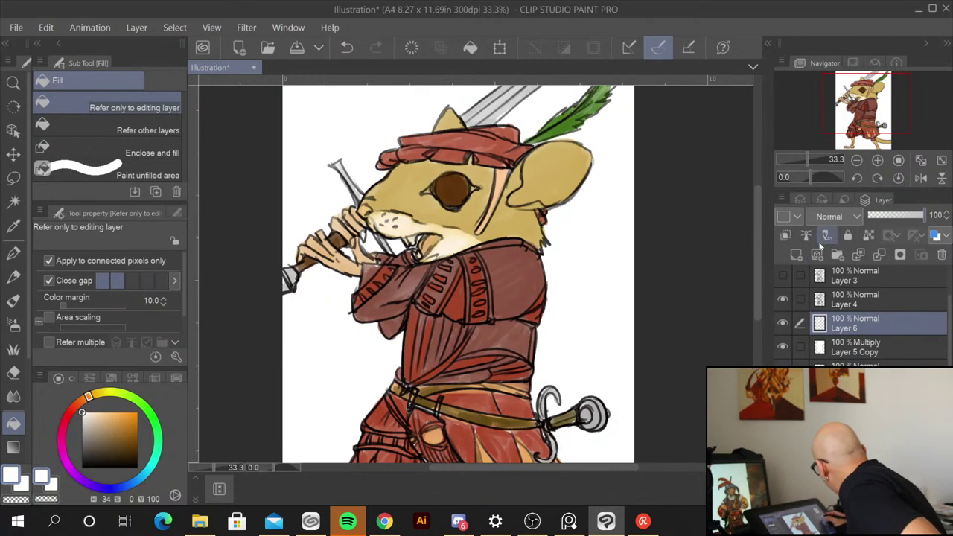
pyautogui.click(785, 235)
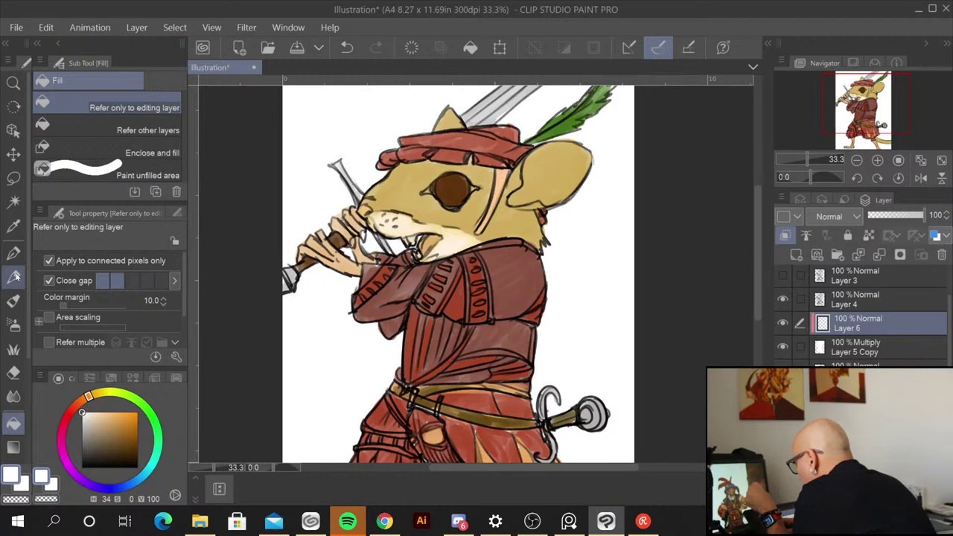
pyautogui.click(14, 301)
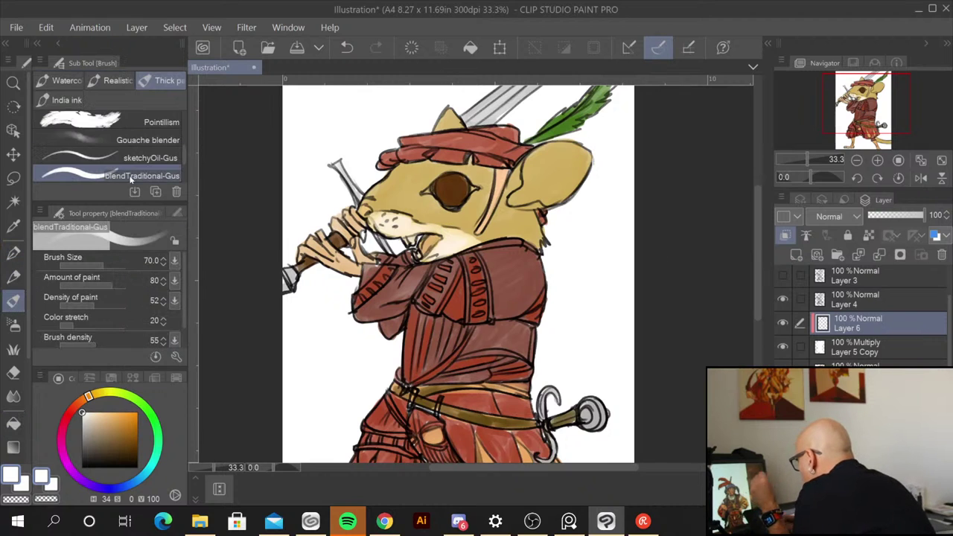
pyautogui.moveTo(83, 412); pyautogui.dragTo(83, 444)
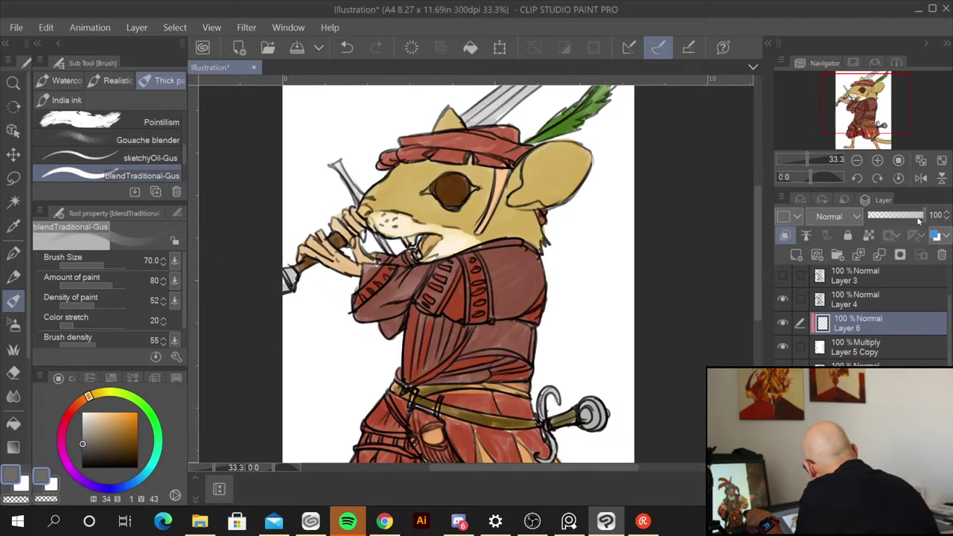
pyautogui.moveTo(924, 215)
pyautogui.mouseDown()
pyautogui.moveTo(912, 216)
pyautogui.moveTo(929, 217)
pyautogui.mouseUp()
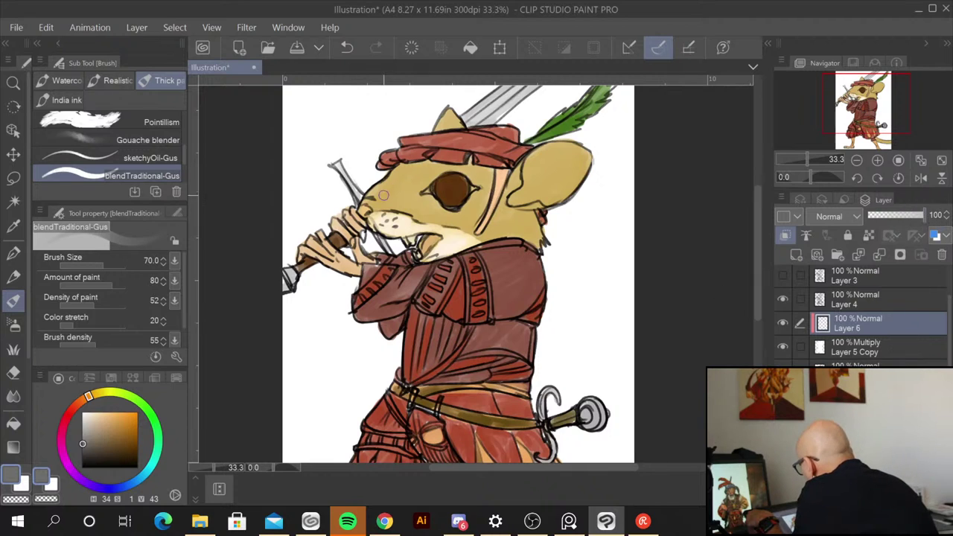
# Step: Set the blending mode of Layer 6 to Multiply and its opacity to 67%
pyautogui.click(837, 215)
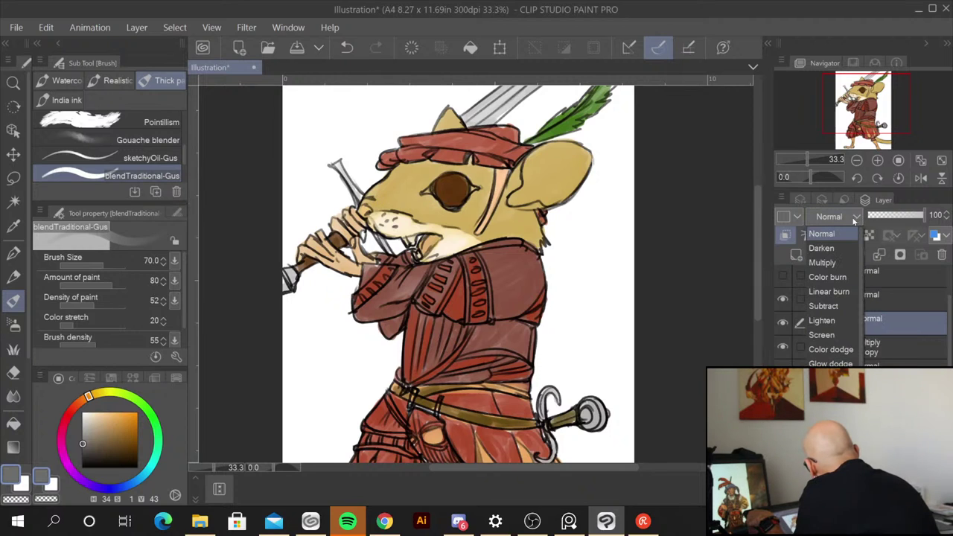
pyautogui.click(834, 259)
pyautogui.moveTo(927, 216); pyautogui.dragTo(906, 219)
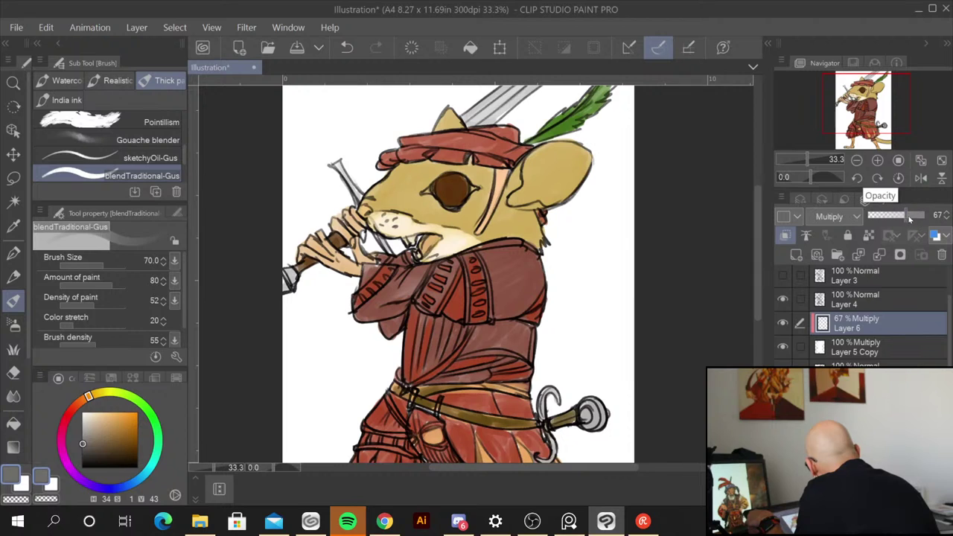
# Step: Shade the rat's muzzle, eye surroundings, near ear and lower jaw in mid grey at brush size 150
pyautogui.press(']')
pyautogui.press(']')
pyautogui.press(']')
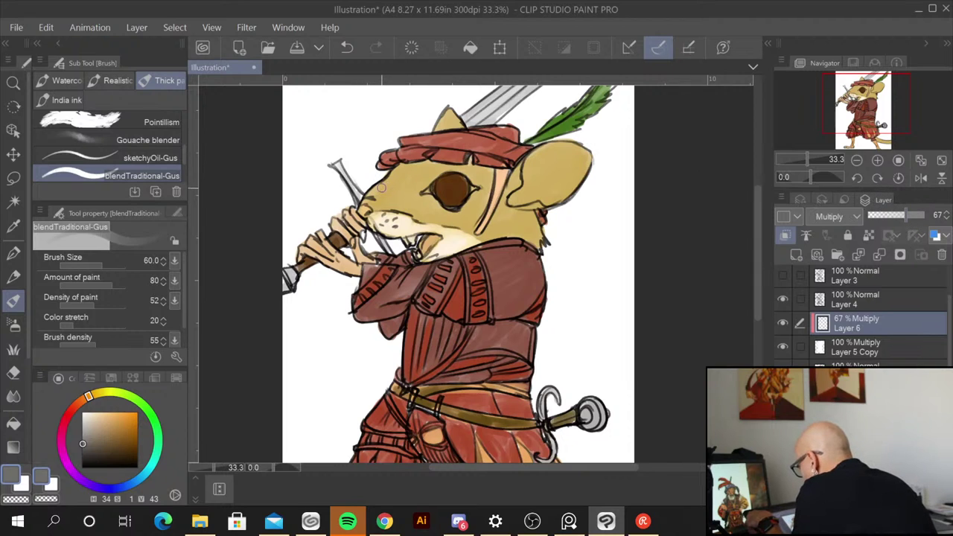
pyautogui.press(']')
pyautogui.press(']')
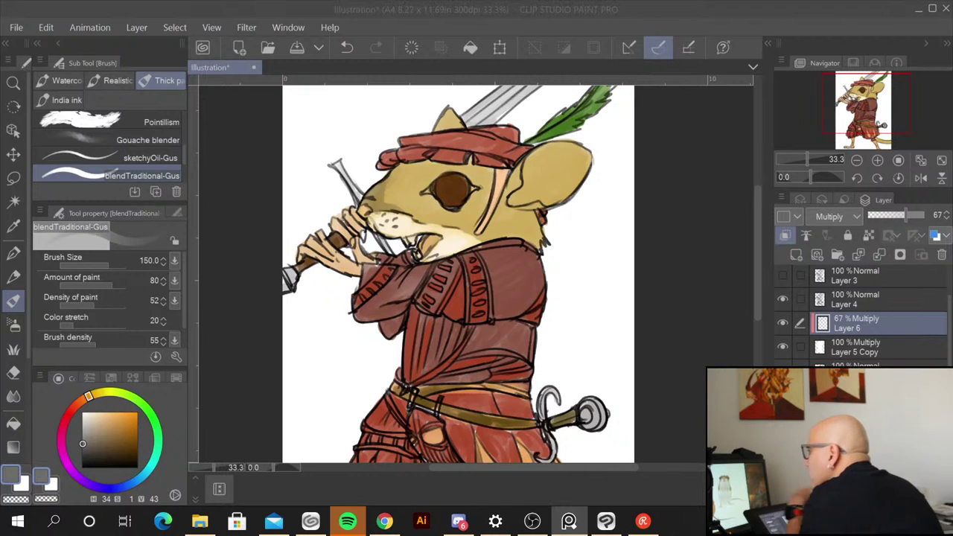
pyautogui.click(406, 170)
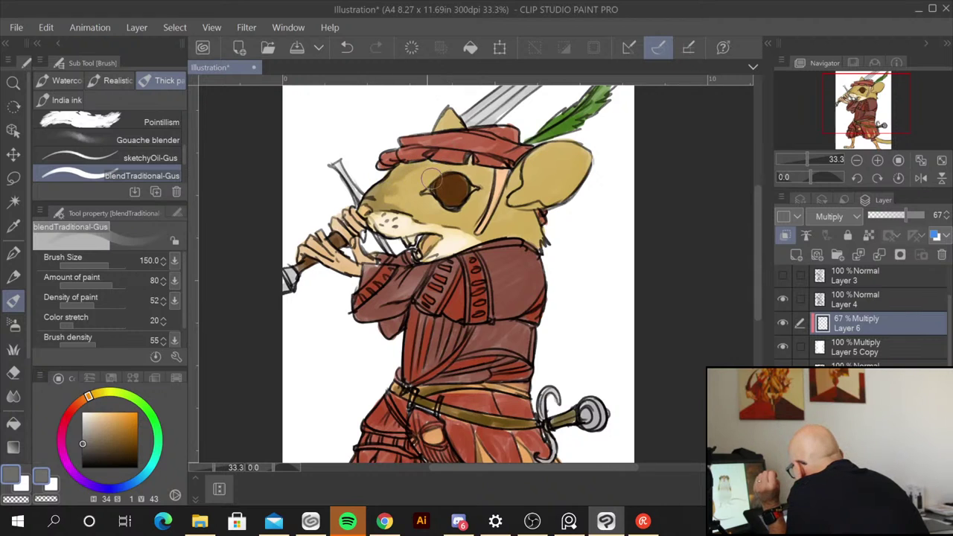
pyautogui.moveTo(425, 190); pyautogui.dragTo(451, 181)
pyautogui.moveTo(445, 184)
pyautogui.mouseDown()
pyautogui.moveTo(489, 182)
pyautogui.moveTo(457, 175)
pyautogui.moveTo(481, 178)
pyautogui.moveTo(467, 197)
pyautogui.mouseUp()
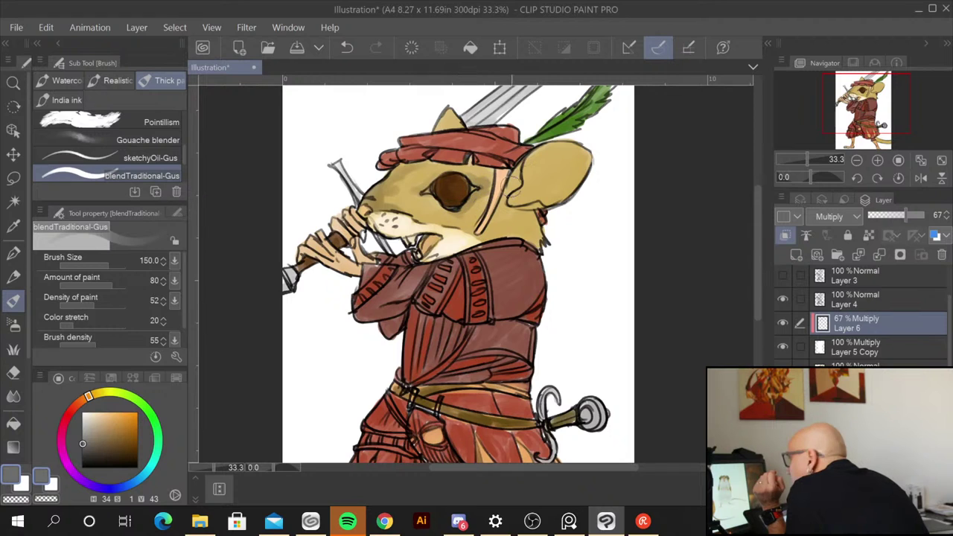
pyautogui.moveTo(562, 151)
pyautogui.mouseDown()
pyautogui.moveTo(521, 170)
pyautogui.moveTo(520, 195)
pyautogui.moveTo(536, 155)
pyautogui.moveTo(525, 176)
pyautogui.moveTo(568, 152)
pyautogui.moveTo(546, 154)
pyautogui.moveTo(524, 190)
pyautogui.moveTo(521, 161)
pyautogui.moveTo(509, 192)
pyautogui.moveTo(547, 202)
pyautogui.moveTo(519, 203)
pyautogui.moveTo(529, 206)
pyautogui.moveTo(523, 196)
pyautogui.moveTo(546, 199)
pyautogui.moveTo(584, 166)
pyautogui.moveTo(524, 201)
pyautogui.moveTo(528, 165)
pyautogui.moveTo(556, 157)
pyautogui.moveTo(541, 151)
pyautogui.moveTo(564, 149)
pyautogui.moveTo(504, 198)
pyautogui.moveTo(528, 204)
pyautogui.moveTo(545, 181)
pyautogui.moveTo(555, 192)
pyautogui.moveTo(509, 209)
pyautogui.mouseUp()
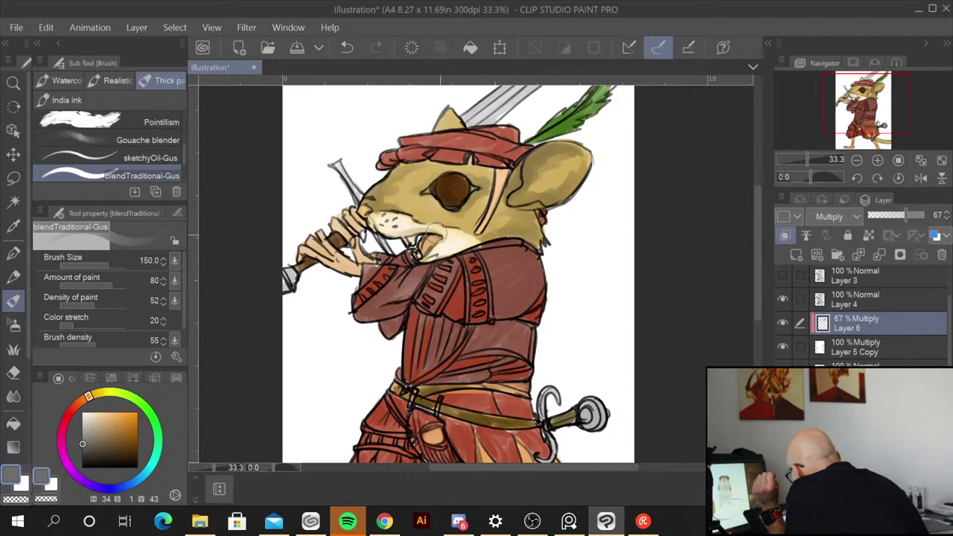
pyautogui.moveTo(430, 257); pyautogui.dragTo(472, 242)
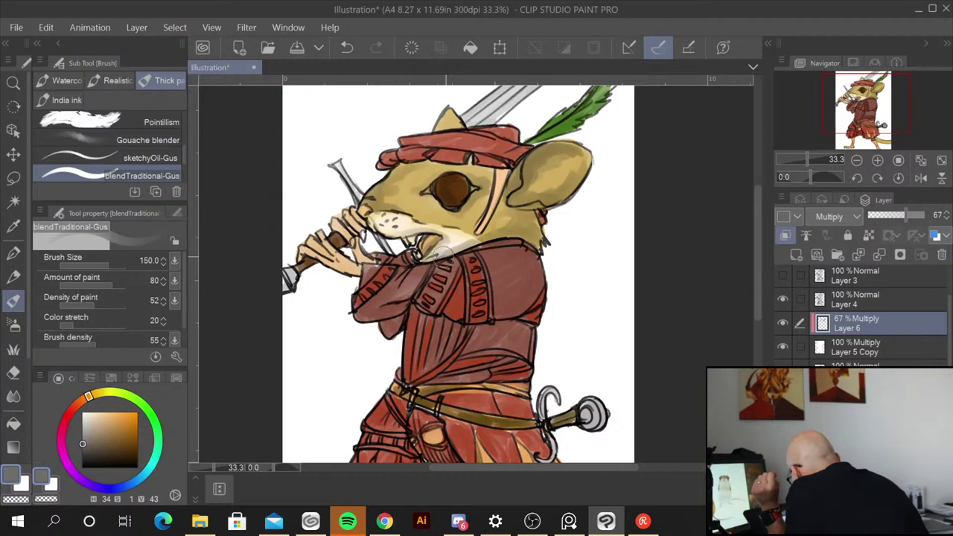
pyautogui.moveTo(419, 265); pyautogui.dragTo(436, 268)
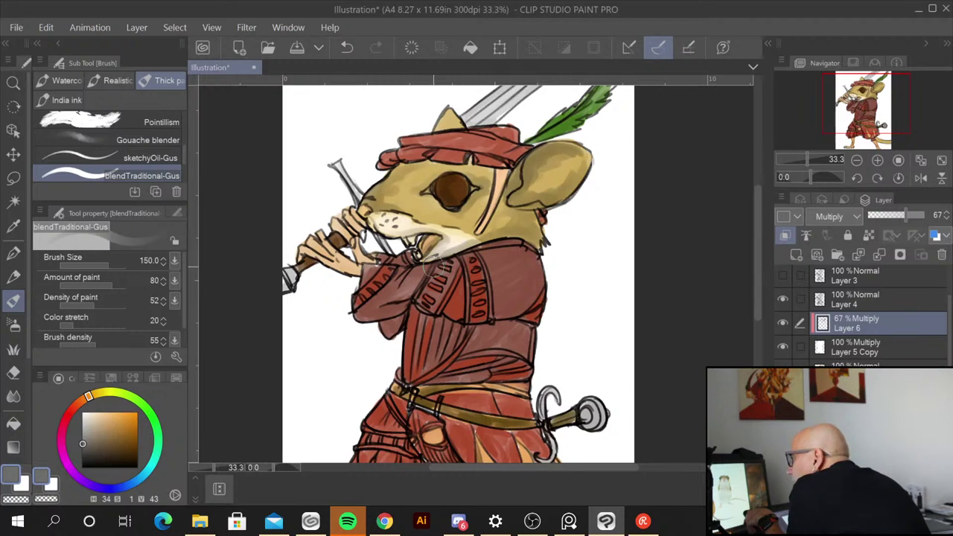
# Step: Deepen the shadow on the lower near ear with a darker grey (S 3, V 22) at brush size 60
pyautogui.press('[')
pyautogui.press('[')
pyautogui.press('[')
pyautogui.press('[')
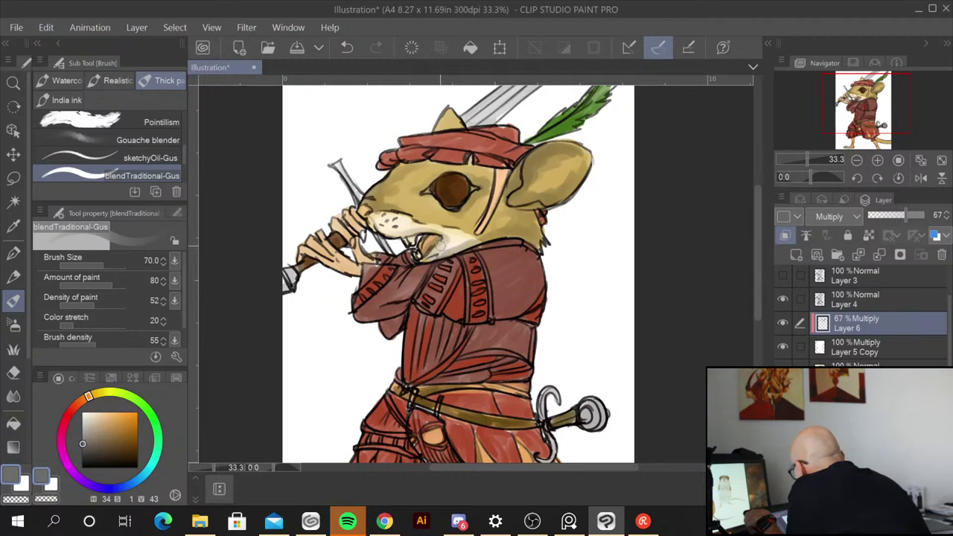
pyautogui.press('[')
pyautogui.press('[')
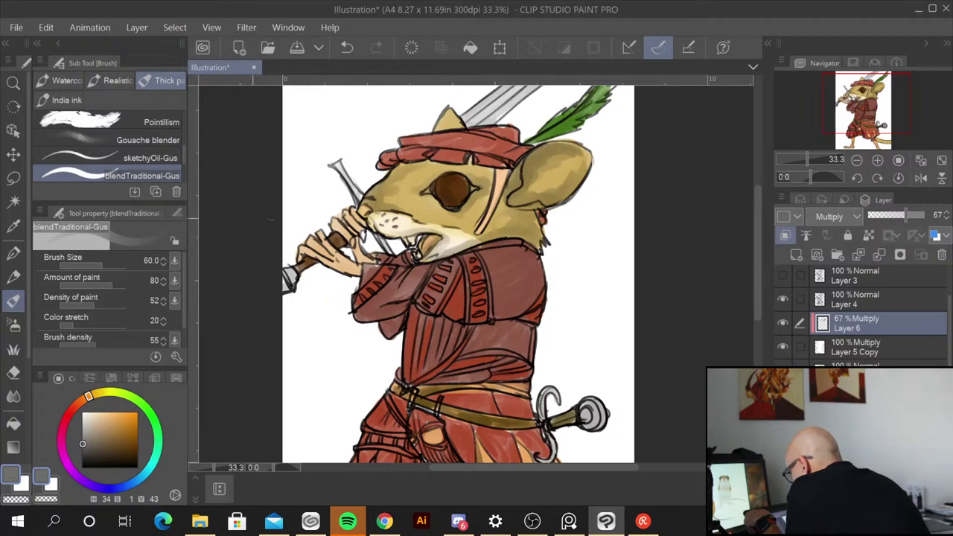
pyautogui.click(83, 455)
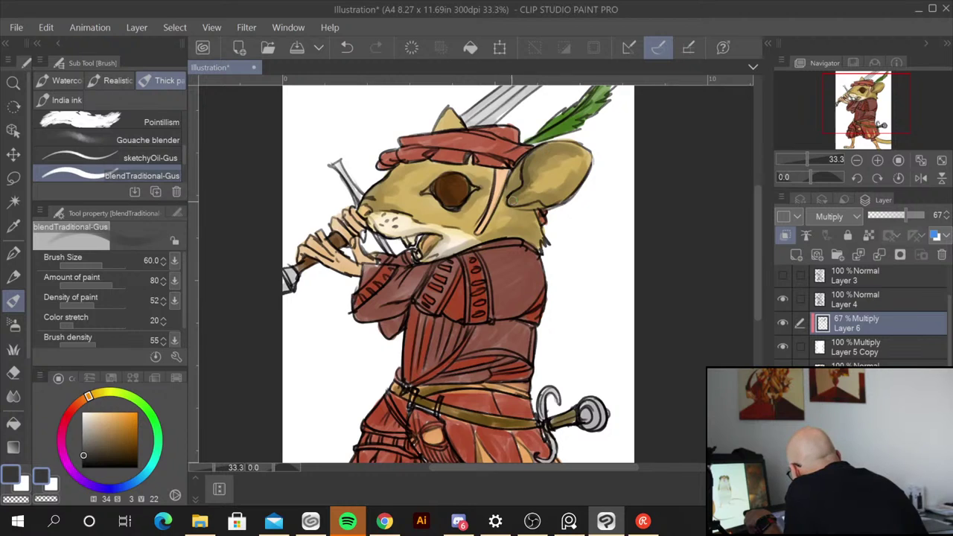
pyautogui.moveTo(533, 194)
pyautogui.mouseDown()
pyautogui.moveTo(521, 198)
pyautogui.moveTo(561, 195)
pyautogui.mouseUp()
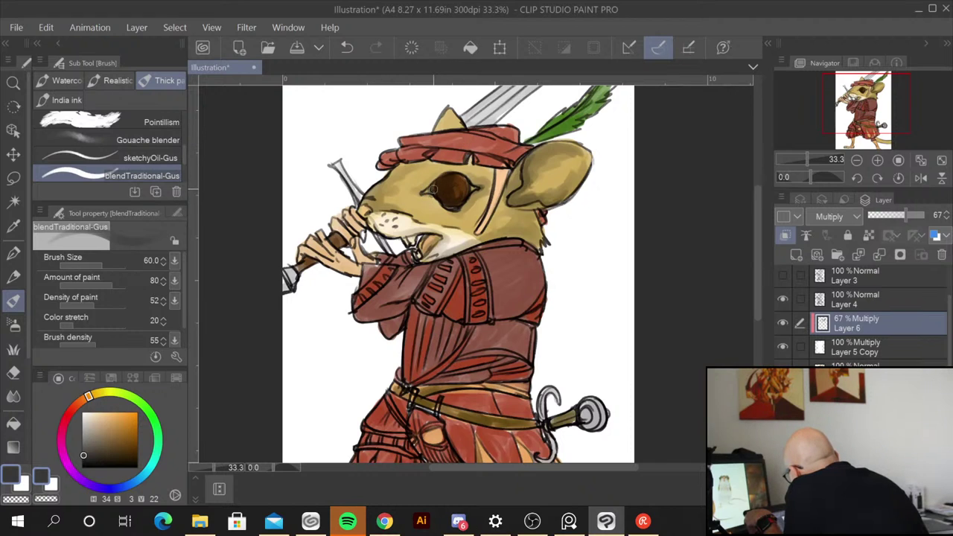
# Step: Darken the eye, far ear and brow, and accent the nose in near-black (S 1, V 4) at brush size 40
pyautogui.moveTo(429, 192); pyautogui.dragTo(446, 207)
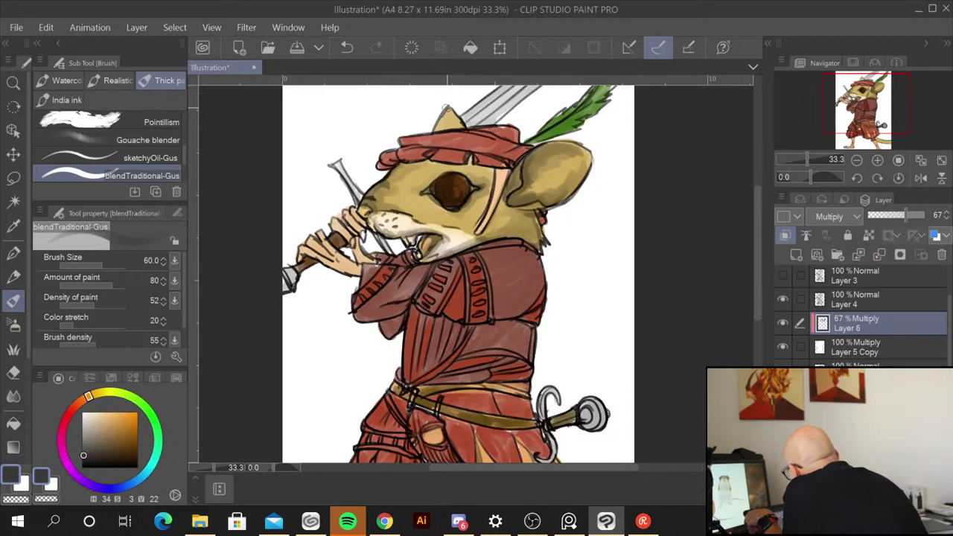
pyautogui.moveTo(446, 108)
pyautogui.mouseDown()
pyautogui.moveTo(450, 128)
pyautogui.moveTo(446, 120)
pyautogui.mouseUp()
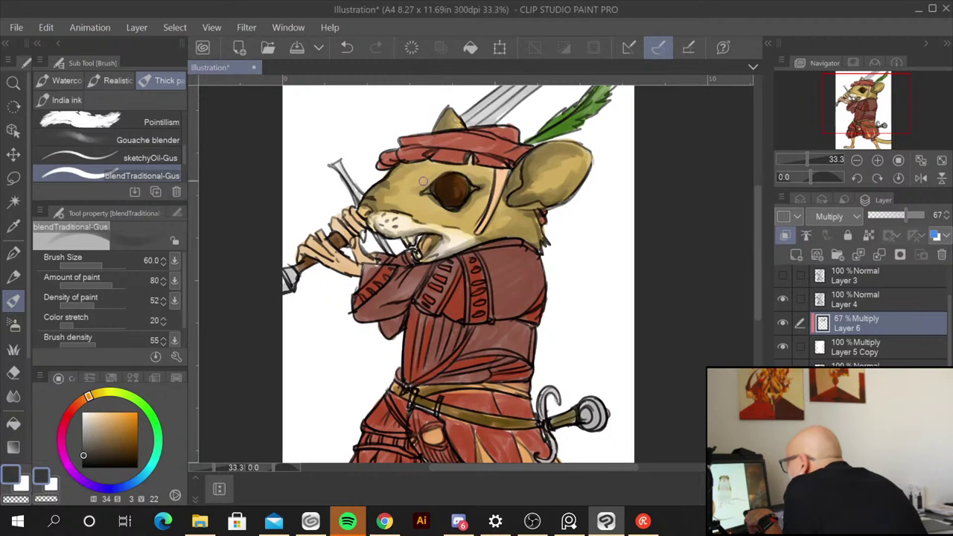
pyautogui.moveTo(429, 186)
pyautogui.mouseDown()
pyautogui.moveTo(440, 172)
pyautogui.moveTo(467, 170)
pyautogui.moveTo(429, 173)
pyautogui.moveTo(437, 165)
pyautogui.moveTo(484, 165)
pyautogui.mouseUp()
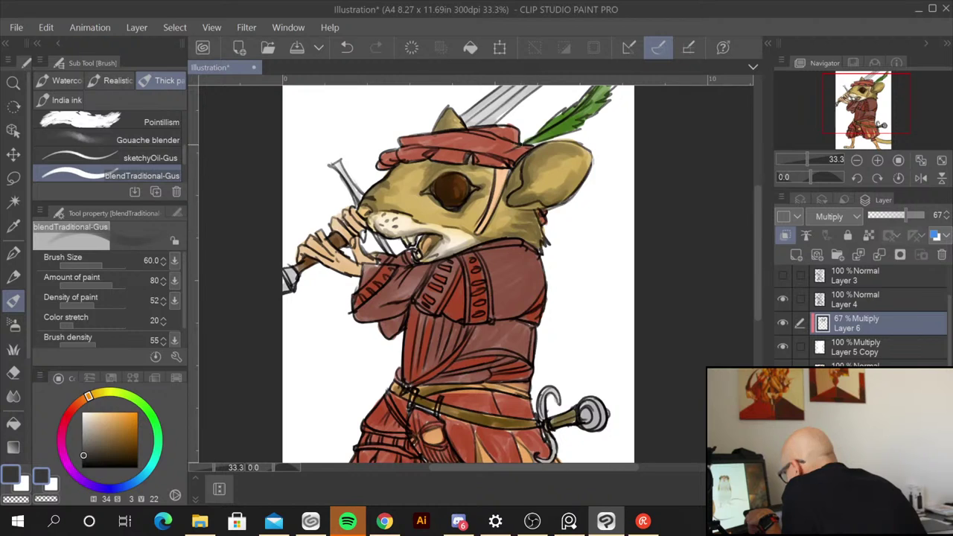
pyautogui.click(82, 465)
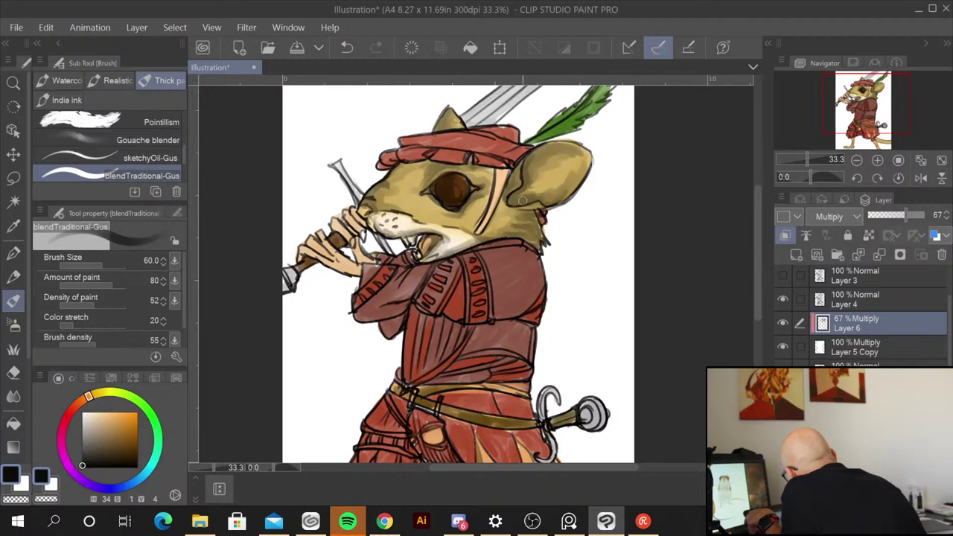
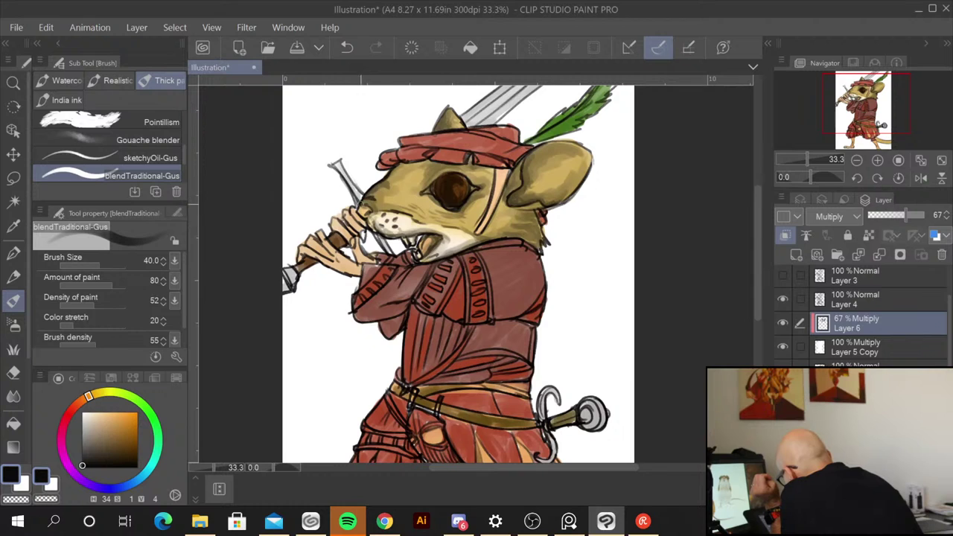
pyautogui.moveTo(361, 202); pyautogui.dragTo(378, 198)
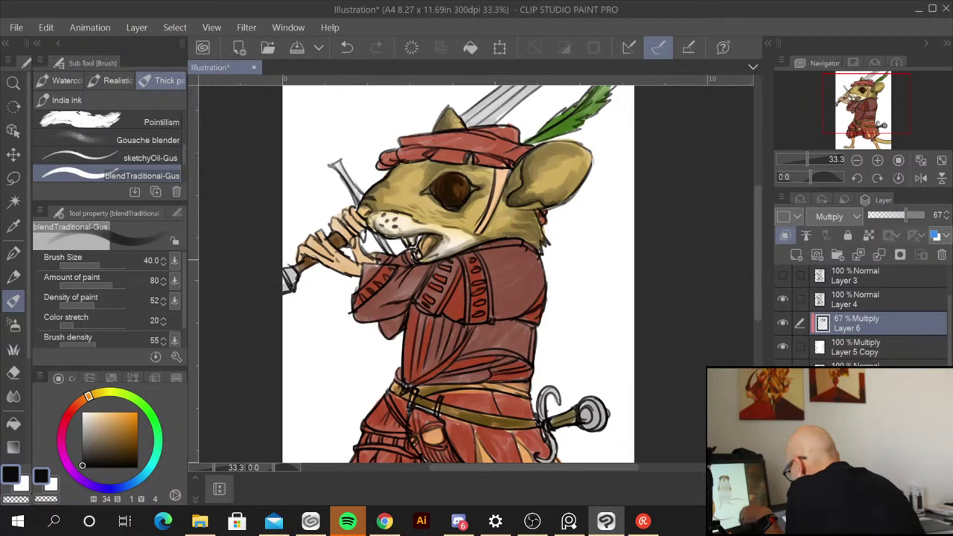
# Step: Shade the rat's fingers and hands on the sword grip in dark grey (S 4, V 29) at brush size 50
pyautogui.click(85, 451)
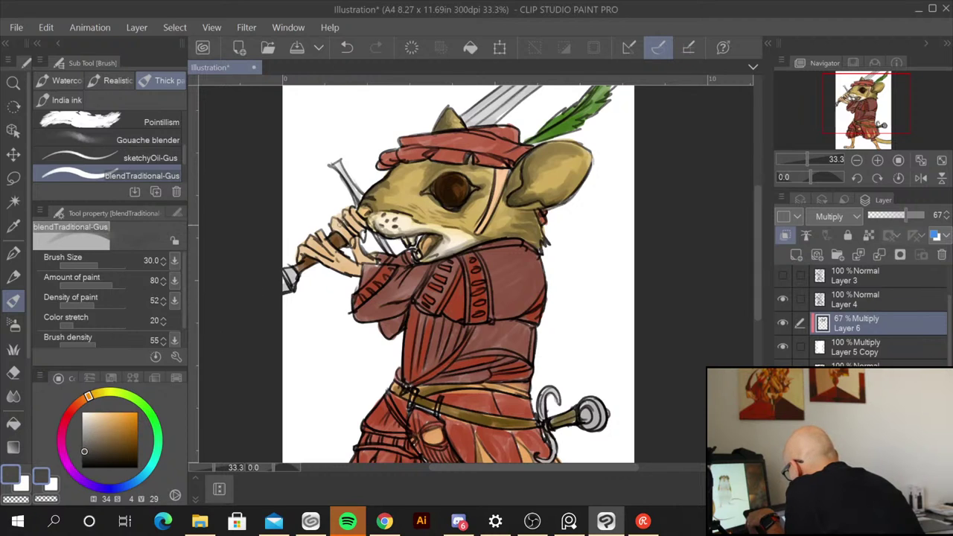
pyautogui.press(']')
pyautogui.press(']')
pyautogui.moveTo(336, 227)
pyautogui.mouseDown()
pyautogui.moveTo(347, 240)
pyautogui.moveTo(356, 228)
pyautogui.moveTo(358, 237)
pyautogui.mouseUp()
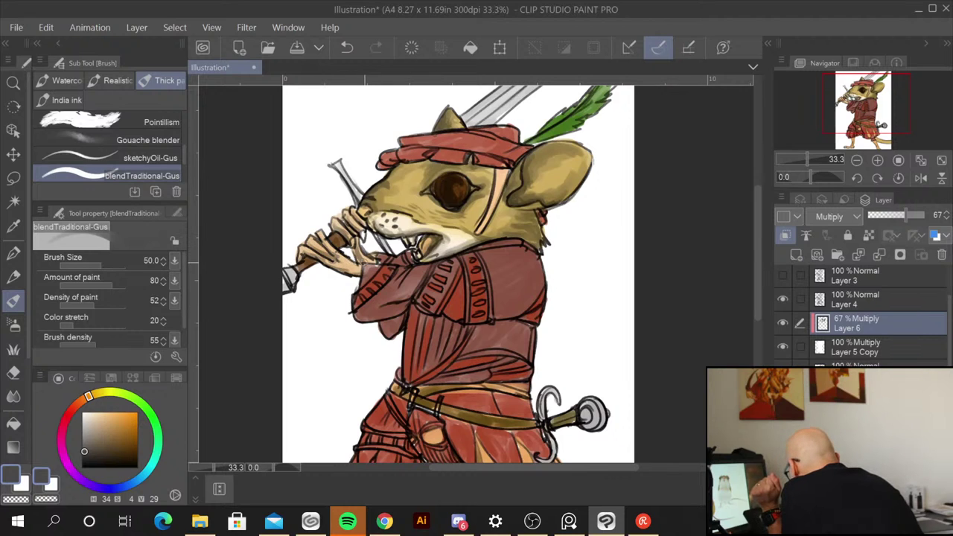
pyautogui.moveTo(358, 275); pyautogui.dragTo(358, 276)
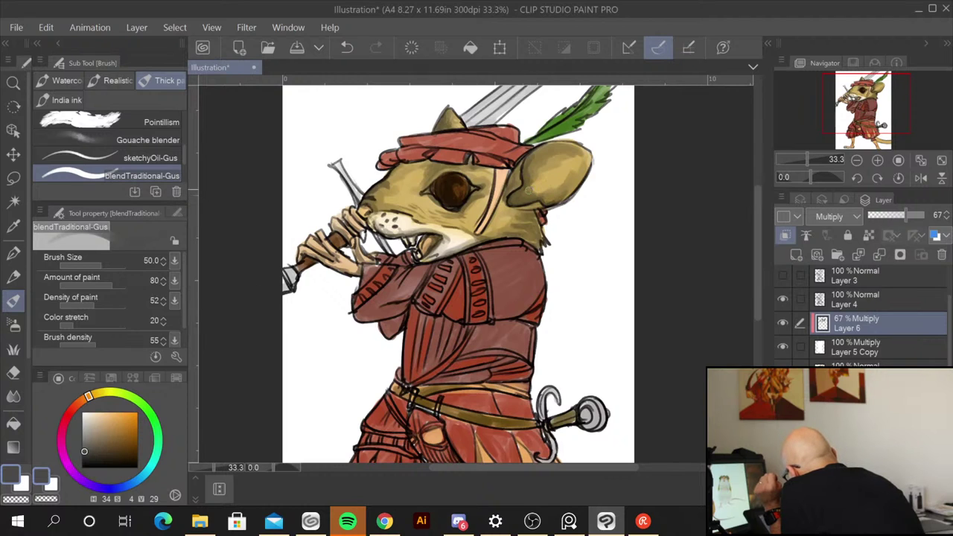
# Step: Add small dark accents to the rat's hands in pure black (S 0, V 0) at brush size 20
pyautogui.click(83, 466)
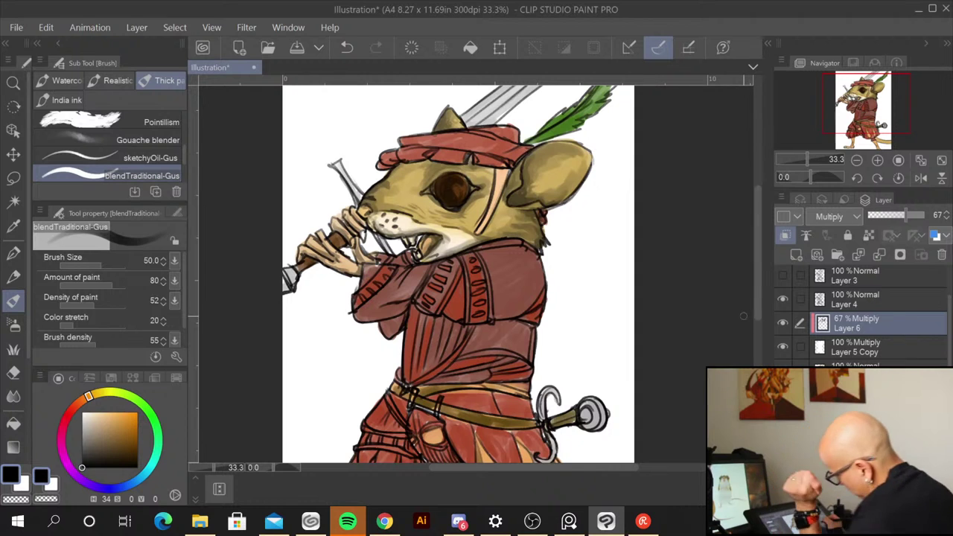
pyautogui.moveTo(760, 279); pyautogui.dragTo(758, 299)
pyautogui.scroll(-3, 655, 361)
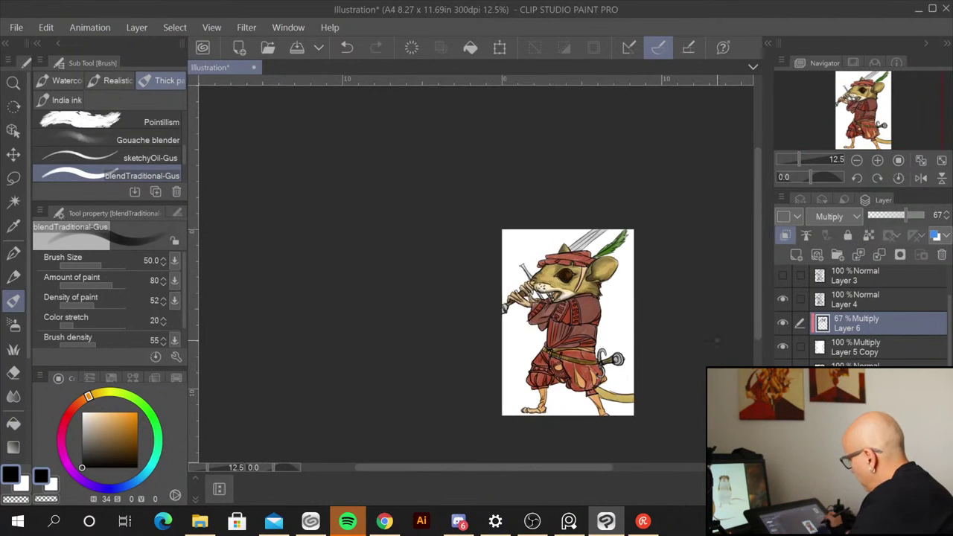
pyautogui.scroll(3, 717, 340)
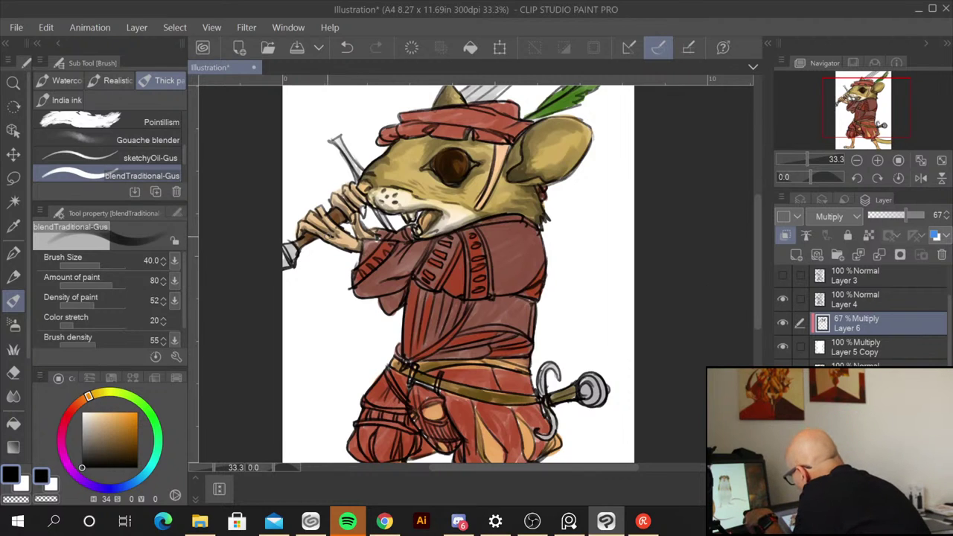
pyautogui.press('[')
pyautogui.press('[')
pyautogui.press('[')
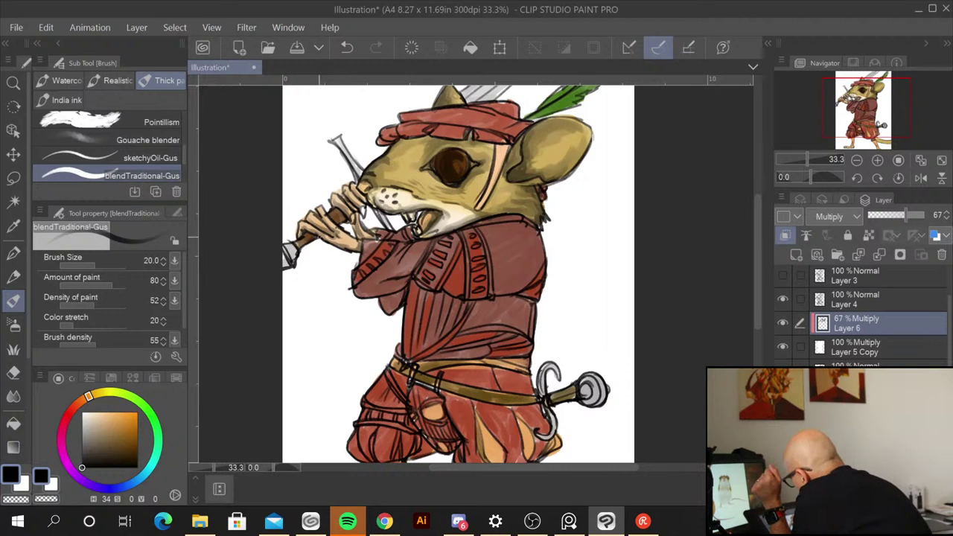
pyautogui.scroll(2, 390, 302)
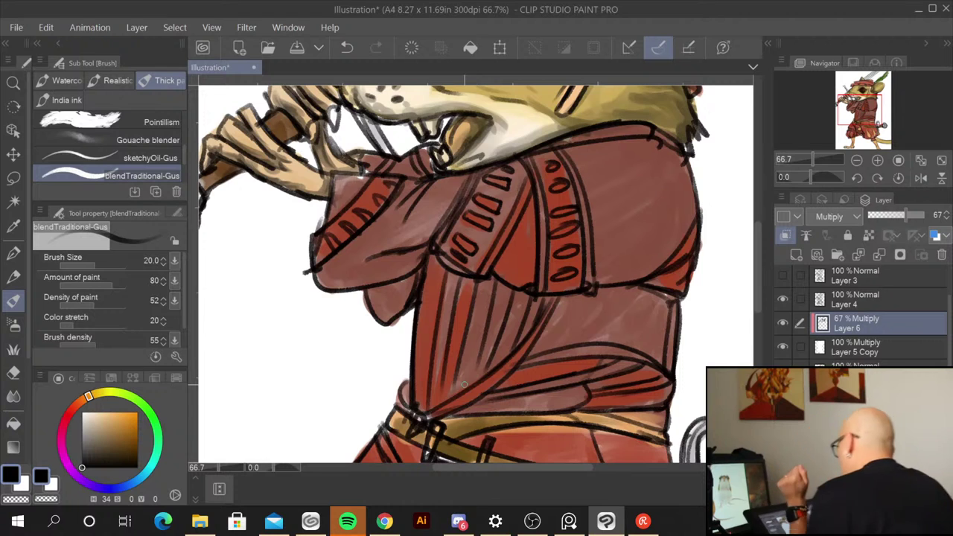
# Step: Shade the shoulder sleeve and the folded forearm in black at brush size 70
pyautogui.moveTo(540, 200); pyautogui.dragTo(507, 366)
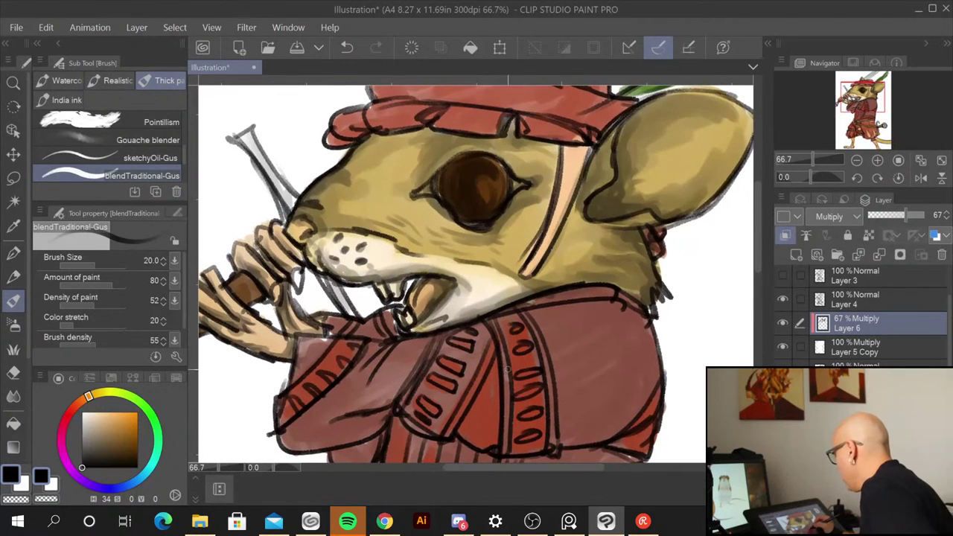
pyautogui.scroll(-1, 539, 369)
pyautogui.scroll(-1, 539, 369)
pyautogui.moveTo(605, 399); pyautogui.dragTo(566, 260)
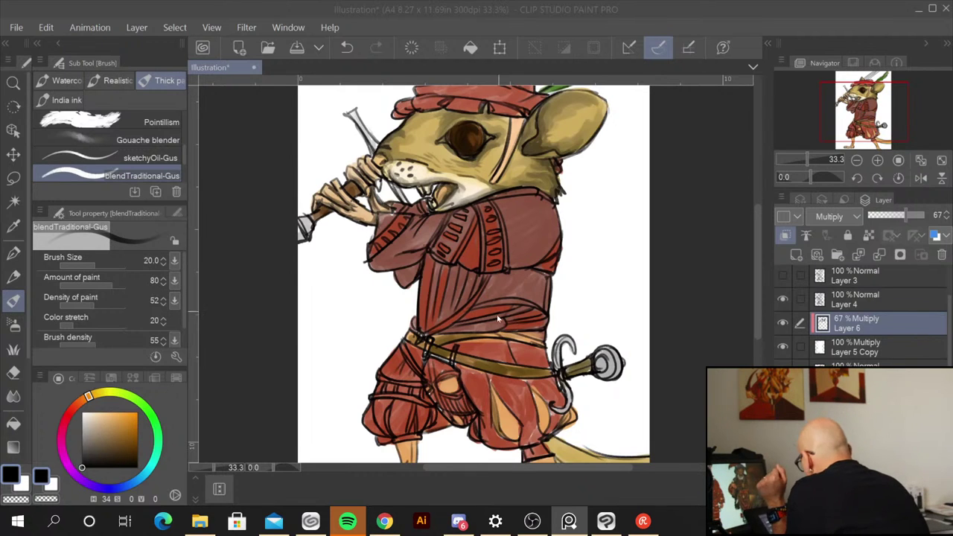
pyautogui.click(515, 240)
pyautogui.press(']')
pyautogui.press(']')
pyautogui.press(']')
pyautogui.press(']')
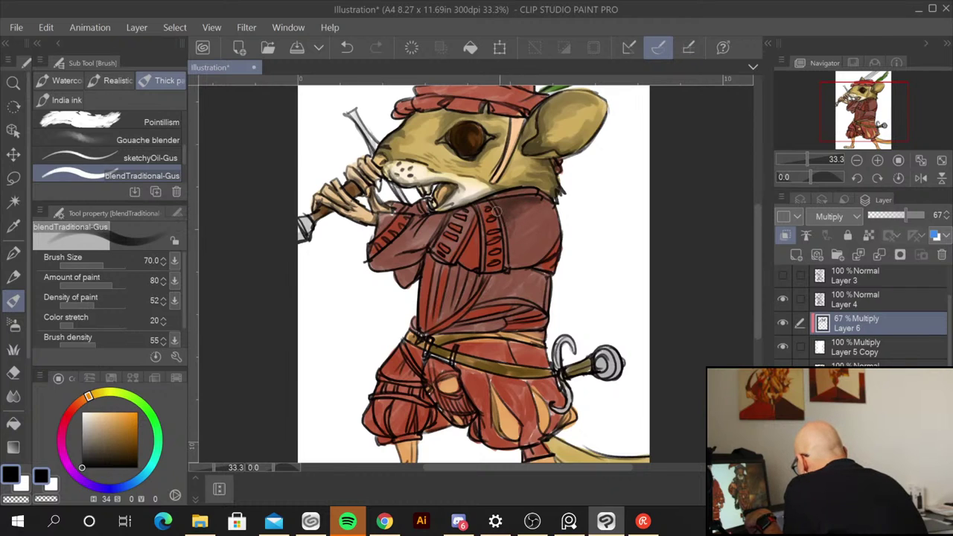
pyautogui.moveTo(496, 212)
pyautogui.mouseDown()
pyautogui.moveTo(512, 265)
pyautogui.moveTo(509, 254)
pyautogui.moveTo(515, 246)
pyautogui.moveTo(521, 260)
pyautogui.moveTo(510, 263)
pyautogui.moveTo(551, 250)
pyautogui.moveTo(518, 262)
pyautogui.mouseUp()
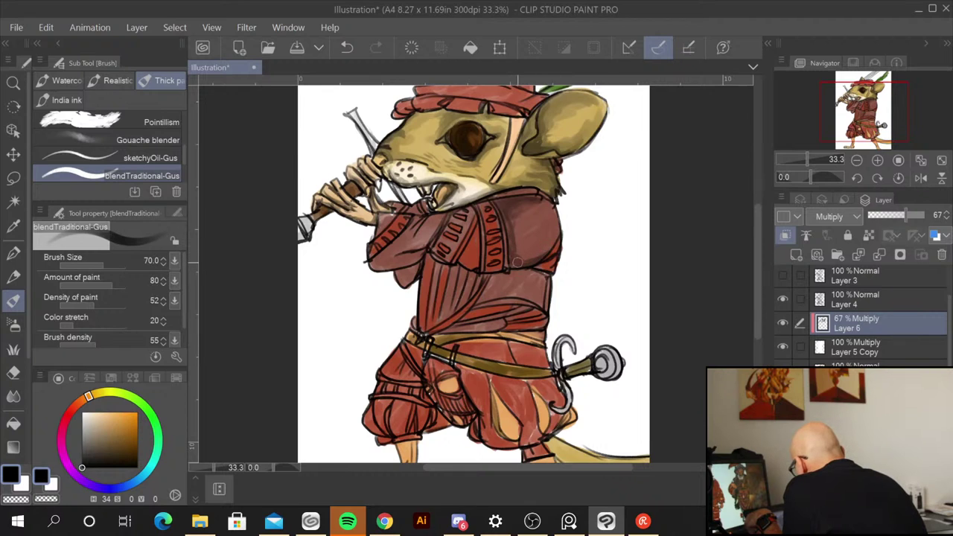
pyautogui.moveTo(479, 226)
pyautogui.mouseDown()
pyautogui.moveTo(472, 260)
pyautogui.moveTo(475, 227)
pyautogui.moveTo(457, 257)
pyautogui.moveTo(469, 211)
pyautogui.moveTo(440, 251)
pyautogui.moveTo(442, 233)
pyautogui.moveTo(469, 206)
pyautogui.moveTo(432, 247)
pyautogui.moveTo(446, 172)
pyautogui.moveTo(443, 216)
pyautogui.moveTo(422, 227)
pyautogui.moveTo(444, 214)
pyautogui.moveTo(436, 225)
pyautogui.moveTo(410, 231)
pyautogui.moveTo(423, 219)
pyautogui.moveTo(389, 238)
pyautogui.moveTo(394, 216)
pyautogui.moveTo(372, 233)
pyautogui.moveTo(391, 217)
pyautogui.moveTo(381, 233)
pyautogui.moveTo(399, 267)
pyautogui.moveTo(410, 266)
pyautogui.moveTo(384, 256)
pyautogui.moveTo(416, 275)
pyautogui.mouseUp()
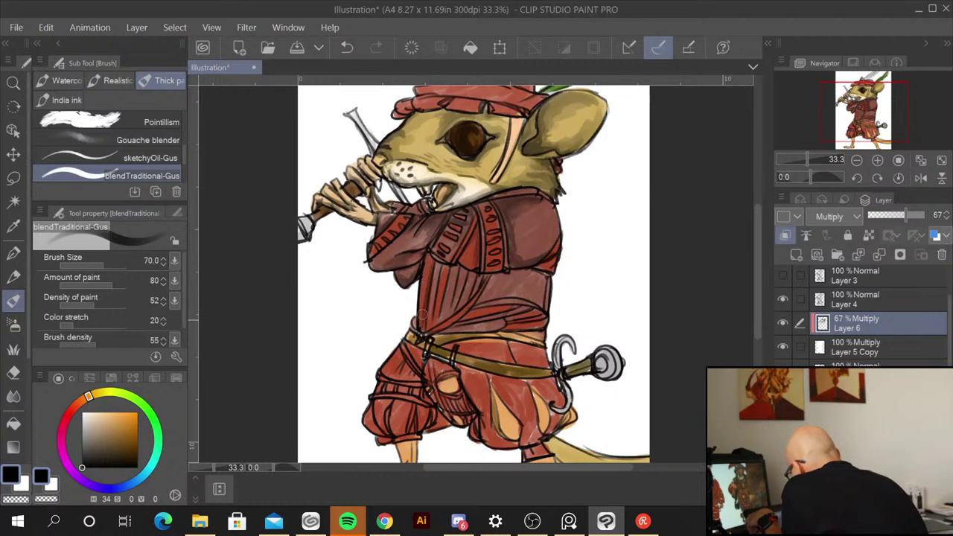
# Step: Shade the jacket's vertical pleats, waist folds and the area beneath the upper sleeve in black
pyautogui.moveTo(441, 264)
pyautogui.mouseDown()
pyautogui.moveTo(431, 329)
pyautogui.moveTo(433, 319)
pyautogui.moveTo(431, 328)
pyautogui.moveTo(443, 322)
pyautogui.mouseUp()
pyautogui.moveTo(460, 269)
pyautogui.mouseDown()
pyautogui.moveTo(449, 314)
pyautogui.moveTo(471, 270)
pyautogui.moveTo(453, 316)
pyautogui.mouseUp()
pyautogui.moveTo(486, 283)
pyautogui.mouseDown()
pyautogui.moveTo(439, 330)
pyautogui.moveTo(499, 273)
pyautogui.moveTo(482, 278)
pyautogui.moveTo(468, 314)
pyautogui.moveTo(508, 307)
pyautogui.moveTo(464, 317)
pyautogui.moveTo(527, 305)
pyautogui.mouseUp()
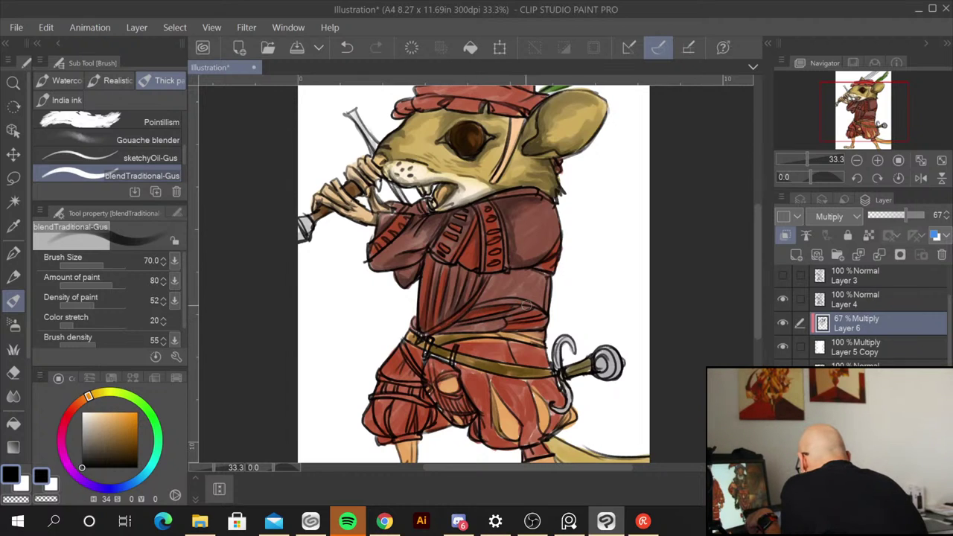
pyautogui.moveTo(451, 328)
pyautogui.mouseDown()
pyautogui.moveTo(503, 317)
pyautogui.moveTo(437, 332)
pyautogui.moveTo(554, 317)
pyautogui.moveTo(503, 326)
pyautogui.moveTo(529, 323)
pyautogui.moveTo(528, 258)
pyautogui.moveTo(478, 303)
pyautogui.moveTo(538, 301)
pyautogui.moveTo(506, 274)
pyautogui.moveTo(488, 279)
pyautogui.moveTo(511, 274)
pyautogui.moveTo(484, 293)
pyautogui.moveTo(516, 291)
pyautogui.moveTo(526, 274)
pyautogui.moveTo(500, 278)
pyautogui.moveTo(533, 269)
pyautogui.moveTo(498, 298)
pyautogui.moveTo(534, 297)
pyautogui.moveTo(528, 272)
pyautogui.moveTo(528, 297)
pyautogui.moveTo(543, 310)
pyautogui.moveTo(544, 274)
pyautogui.mouseUp()
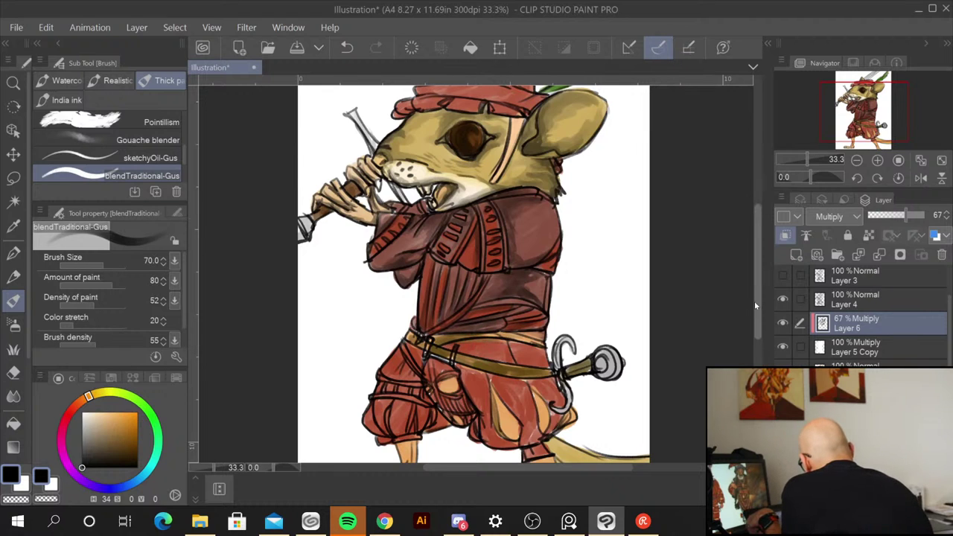
pyautogui.moveTo(755, 302); pyautogui.dragTo(754, 315)
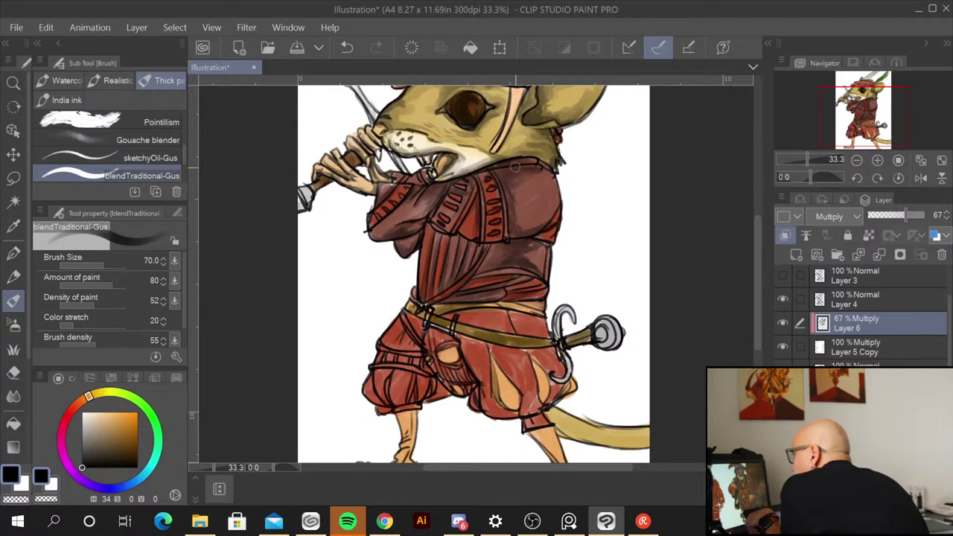
# Step: Tint the upper sleeve and forearm cuff with brown (H 21, S 68, V 58) and smooth the shading with the Blend tool
pyautogui.moveTo(87, 397); pyautogui.dragTo(79, 403)
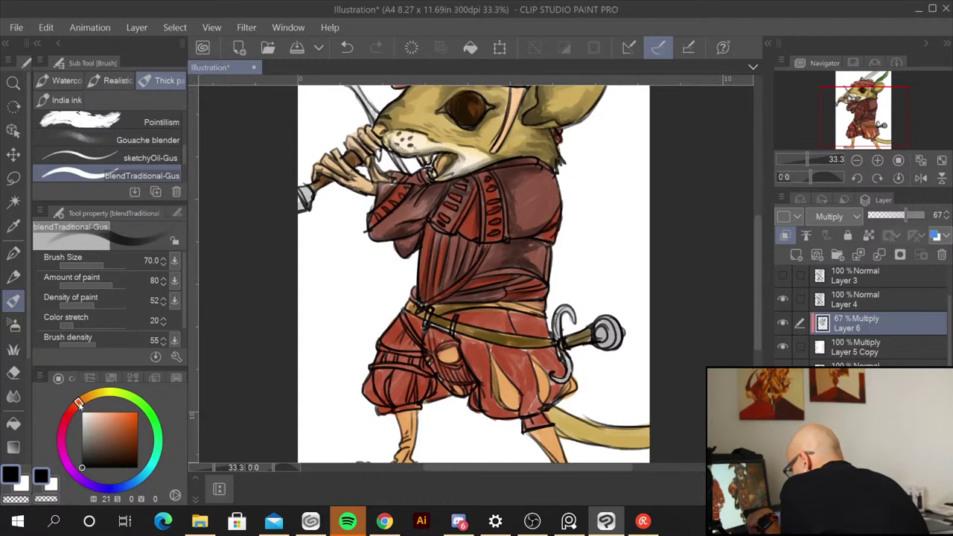
pyautogui.moveTo(87, 460); pyautogui.dragTo(117, 437)
pyautogui.moveTo(509, 167)
pyautogui.mouseDown()
pyautogui.moveTo(533, 181)
pyautogui.moveTo(514, 193)
pyautogui.moveTo(529, 203)
pyautogui.moveTo(517, 221)
pyautogui.moveTo(526, 225)
pyautogui.moveTo(520, 207)
pyautogui.moveTo(515, 222)
pyautogui.moveTo(536, 222)
pyautogui.moveTo(526, 224)
pyautogui.moveTo(536, 204)
pyautogui.moveTo(524, 200)
pyautogui.moveTo(543, 178)
pyautogui.mouseUp()
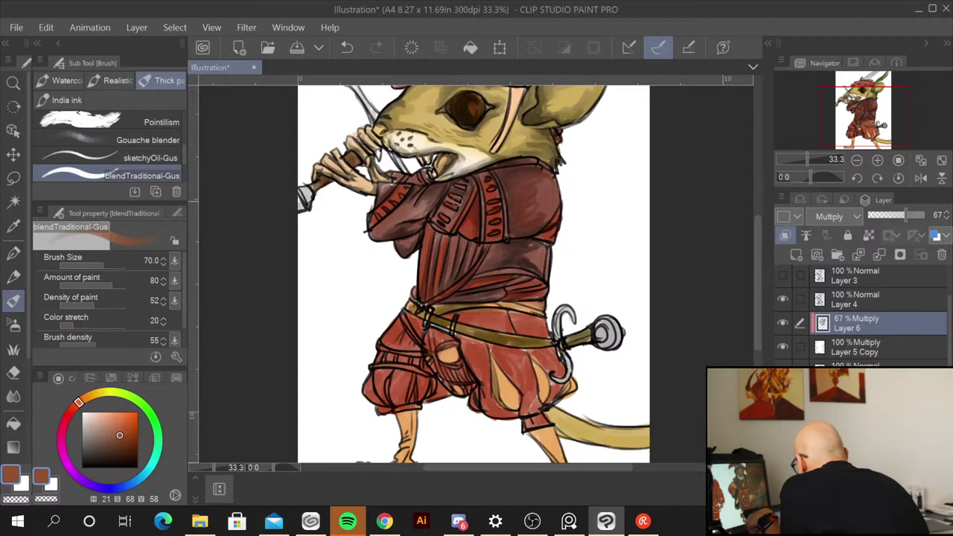
pyautogui.moveTo(370, 229); pyautogui.dragTo(391, 222)
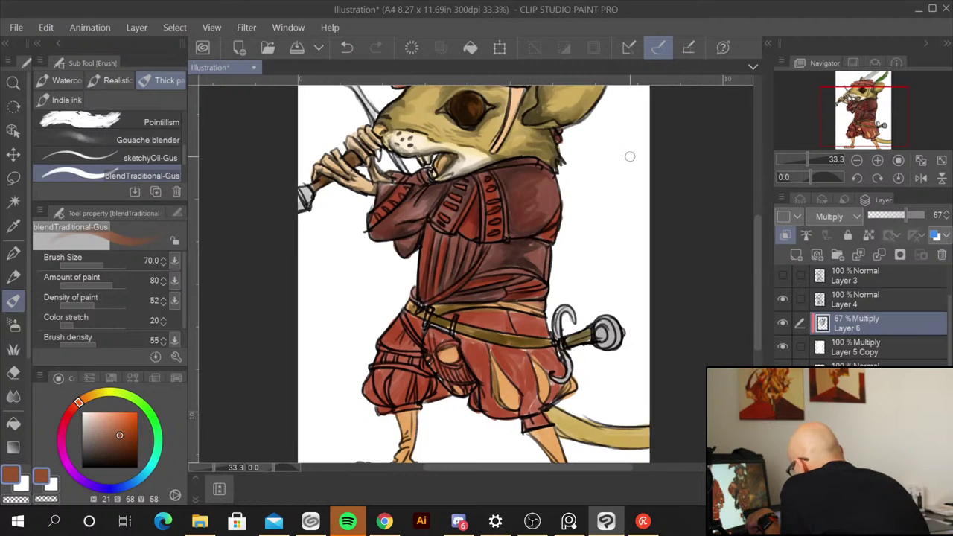
pyautogui.click(14, 395)
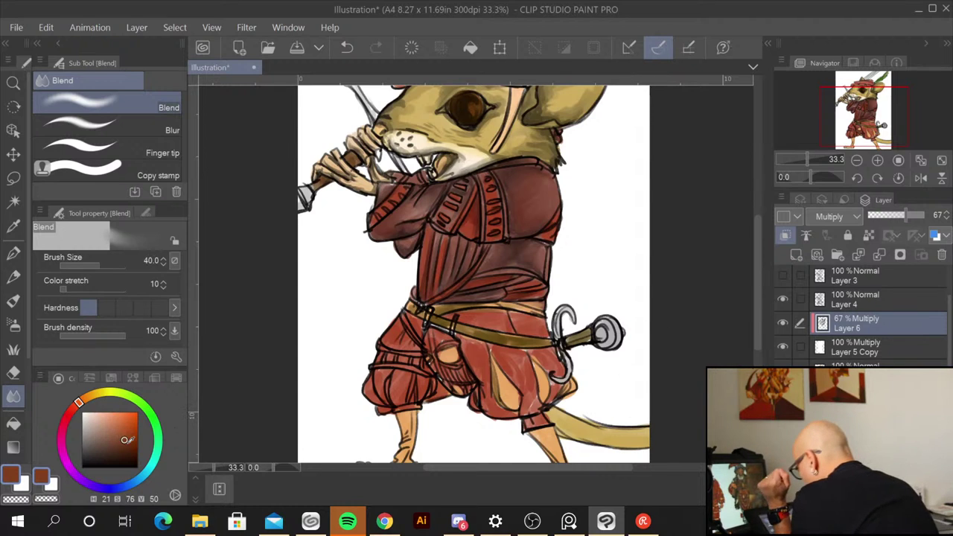
# Step: Shade the sword grip in very dark brown (H 21, S 100, V 15) with the blendTraditional-Gus brush at size 70
pyautogui.click(138, 459)
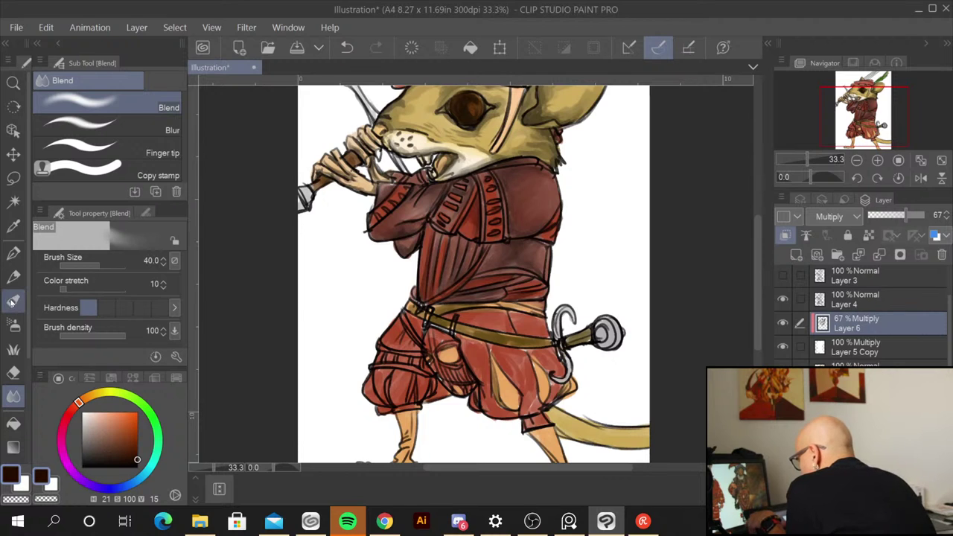
pyautogui.click(14, 305)
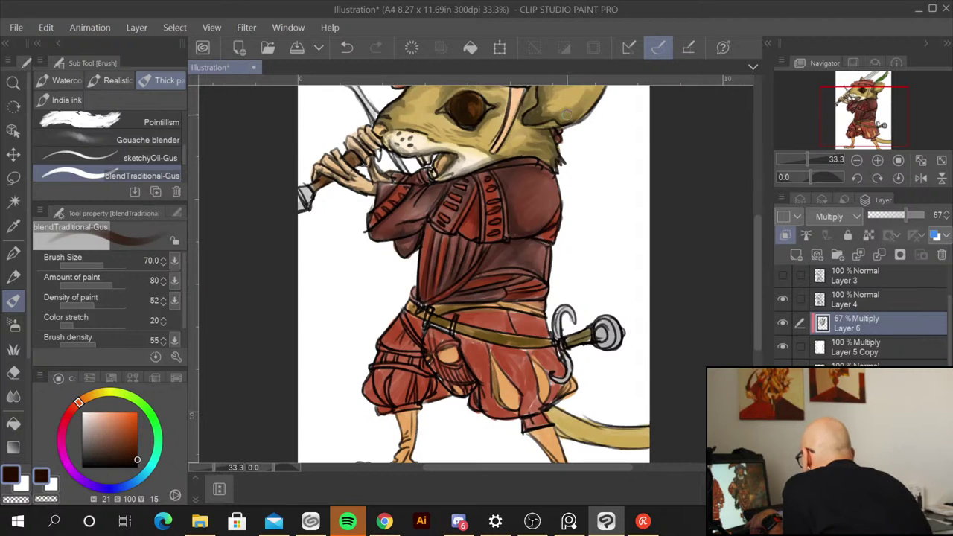
pyautogui.moveTo(329, 178); pyautogui.dragTo(310, 191)
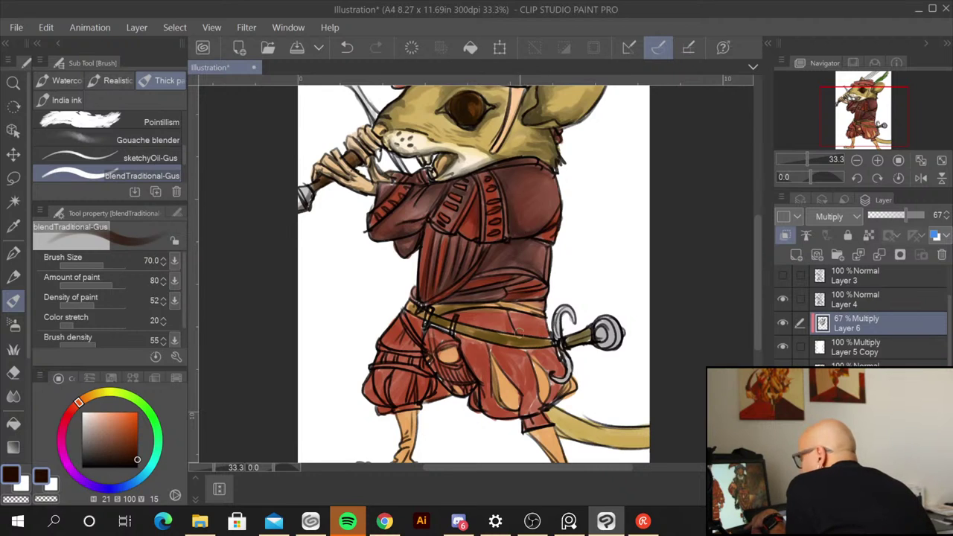
# Step: Shade the puffed trousers and the tail in the very dark brown at brush size 150
pyautogui.press('[')
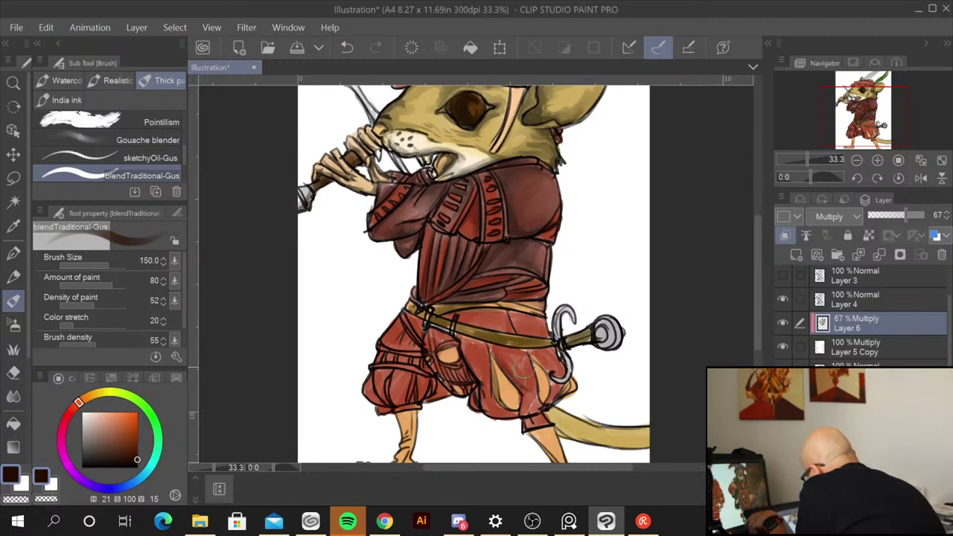
pyautogui.press(']')
pyautogui.press(']')
pyautogui.press(']')
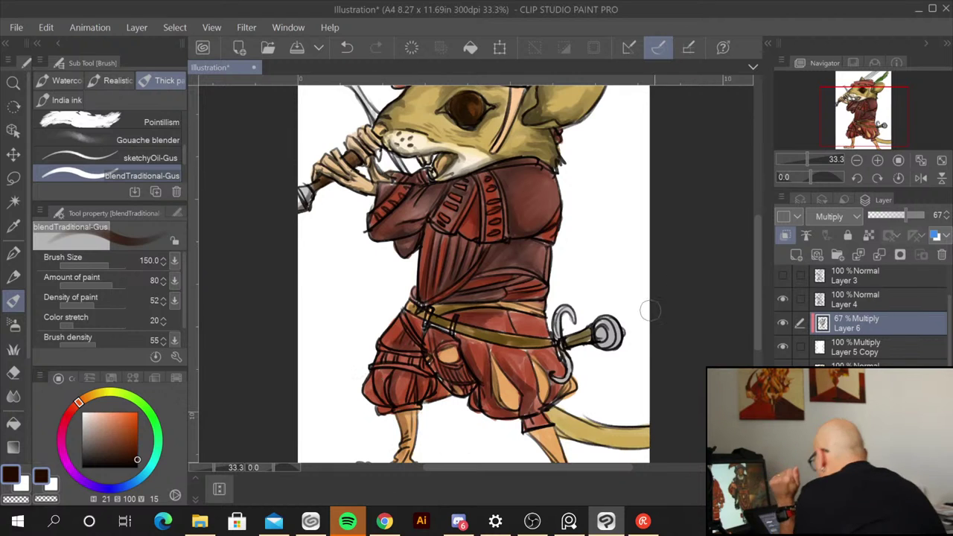
pyautogui.moveTo(630, 365); pyautogui.dragTo(581, 283)
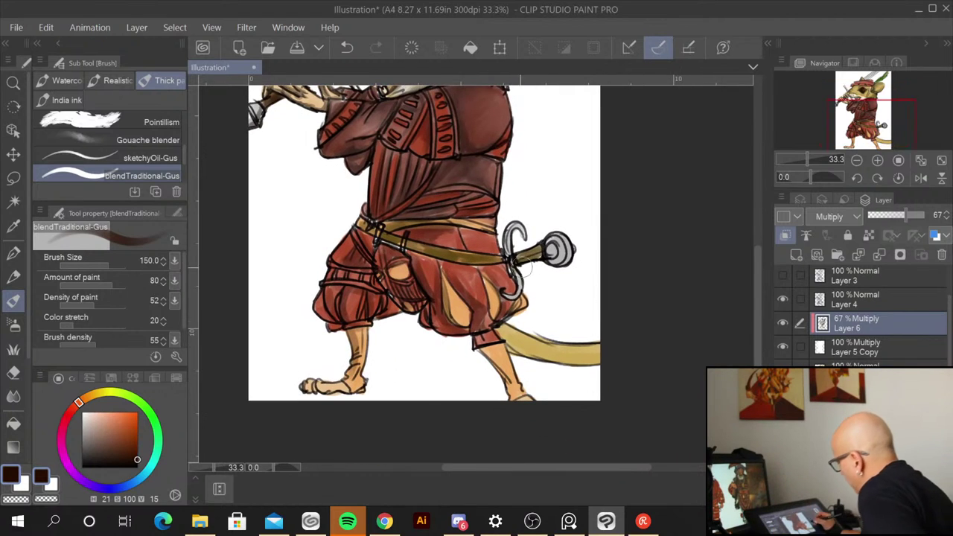
pyautogui.moveTo(507, 334); pyautogui.dragTo(641, 339)
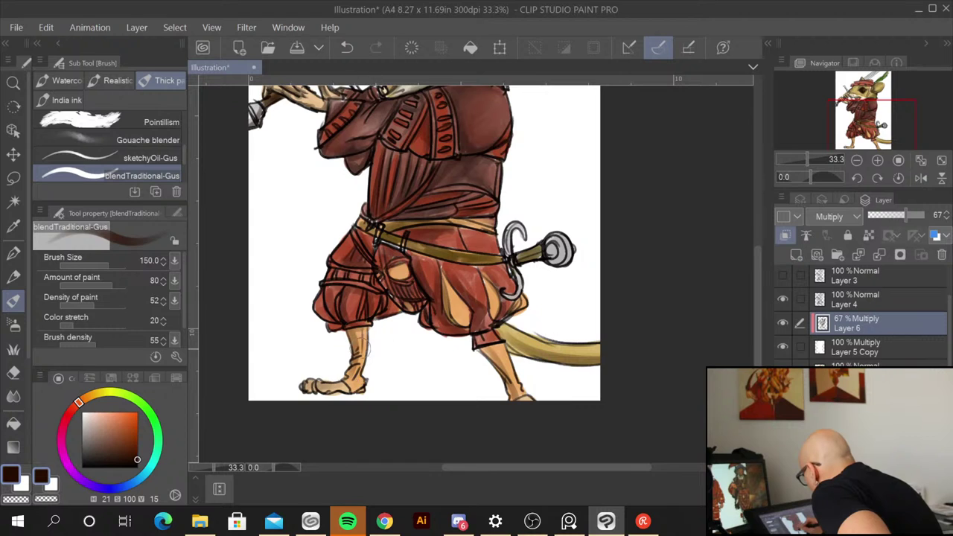
# Step: Shade the curved guard of the hip sword, the belt and the waist sash in dark brown at brush size 50
pyautogui.moveTo(605, 242); pyautogui.dragTo(584, 298)
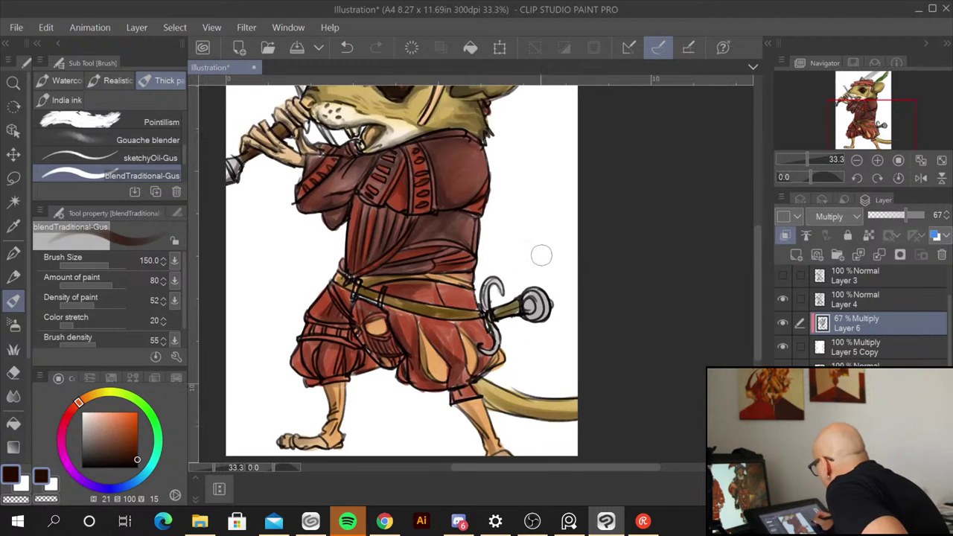
pyautogui.press('[')
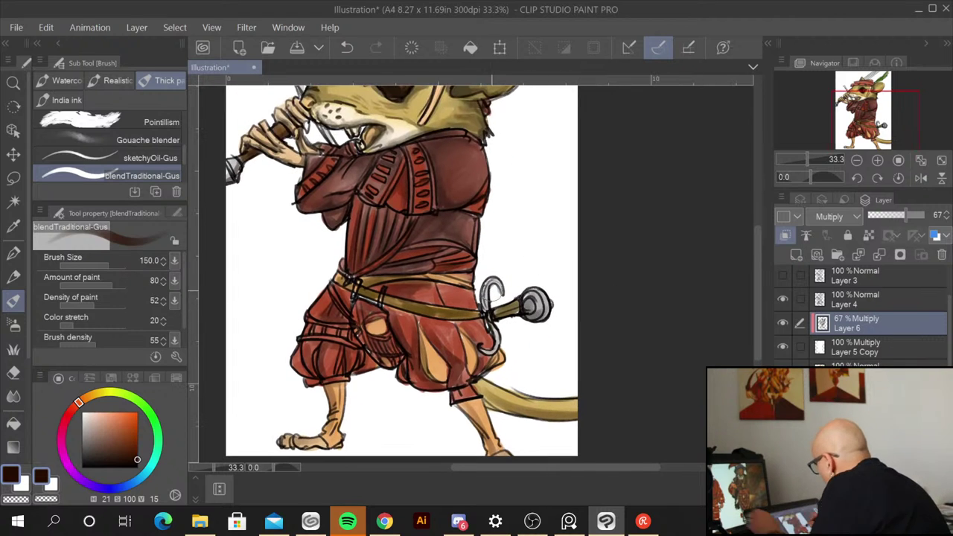
pyautogui.press('[')
pyautogui.press('[')
pyautogui.moveTo(495, 283)
pyautogui.mouseDown()
pyautogui.moveTo(492, 308)
pyautogui.moveTo(522, 306)
pyautogui.moveTo(486, 355)
pyautogui.mouseUp()
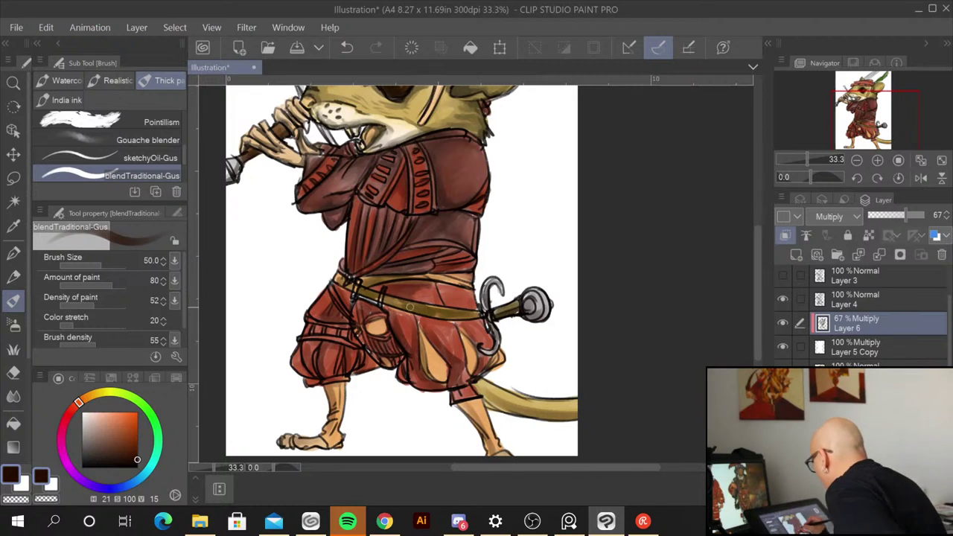
pyautogui.moveTo(396, 306)
pyautogui.mouseDown()
pyautogui.moveTo(483, 315)
pyautogui.moveTo(467, 315)
pyautogui.mouseUp()
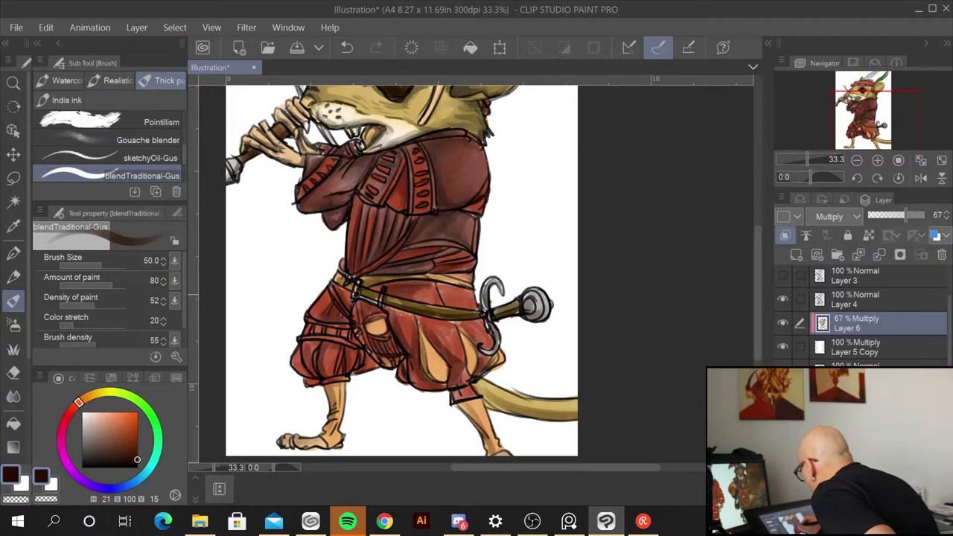
pyautogui.moveTo(370, 287)
pyautogui.mouseDown()
pyautogui.moveTo(441, 280)
pyautogui.moveTo(413, 265)
pyautogui.moveTo(454, 272)
pyautogui.moveTo(415, 274)
pyautogui.moveTo(482, 281)
pyautogui.mouseUp()
pyautogui.moveTo(335, 281); pyautogui.dragTo(347, 289)
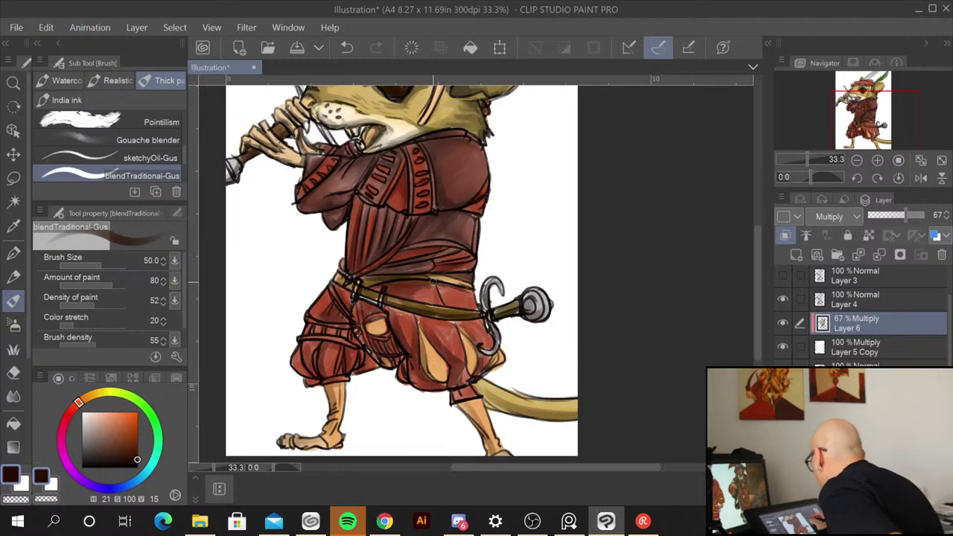
# Step: Shade the green feather, the raised sword's blade and its pommel in dark brown at brush size 50
pyautogui.moveTo(527, 157)
pyautogui.mouseDown()
pyautogui.moveTo(511, 239)
pyautogui.moveTo(484, 343)
pyautogui.mouseUp()
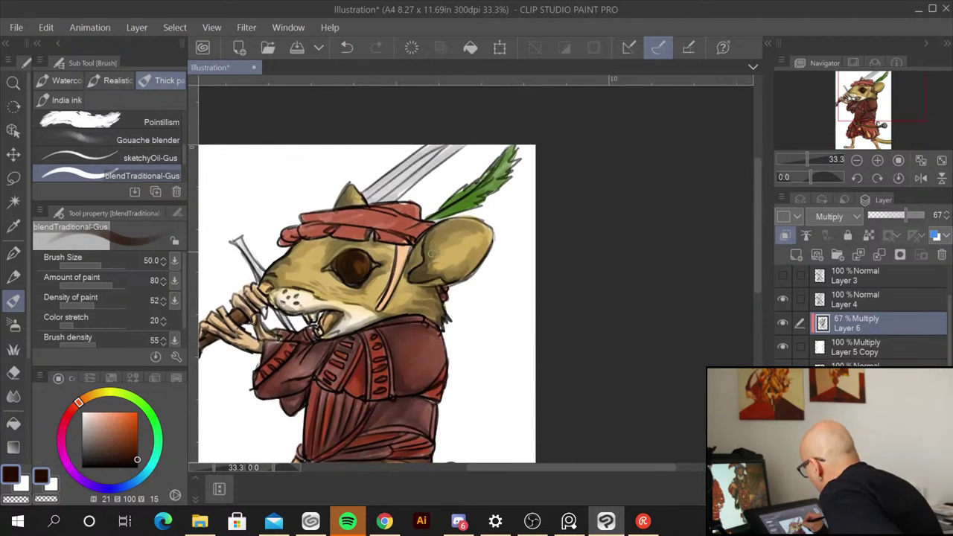
pyautogui.moveTo(433, 218)
pyautogui.mouseDown()
pyautogui.moveTo(492, 174)
pyautogui.moveTo(441, 212)
pyautogui.moveTo(483, 197)
pyautogui.moveTo(442, 217)
pyautogui.moveTo(504, 158)
pyautogui.moveTo(492, 183)
pyautogui.mouseUp()
pyautogui.moveTo(367, 200)
pyautogui.mouseDown()
pyautogui.moveTo(433, 152)
pyautogui.moveTo(368, 207)
pyautogui.moveTo(450, 154)
pyautogui.mouseUp()
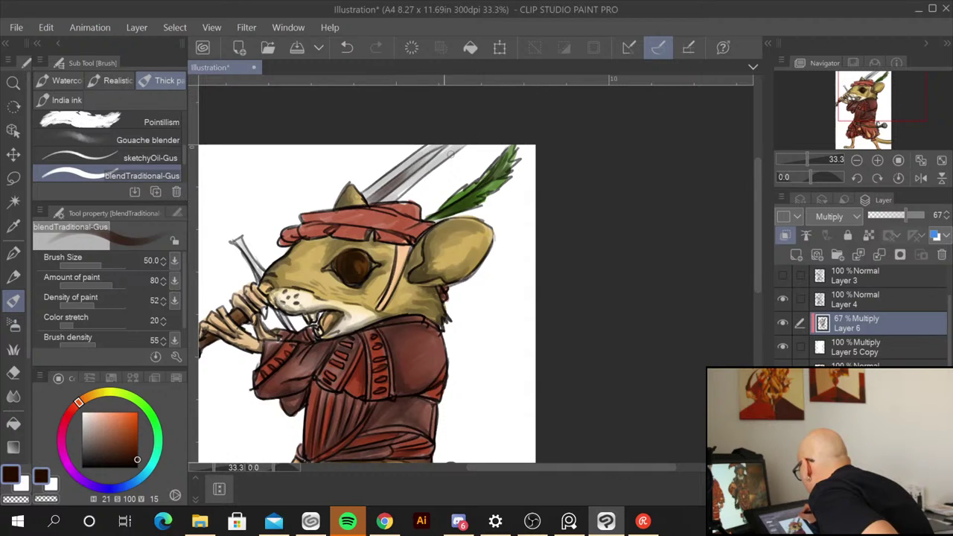
pyautogui.moveTo(390, 198)
pyautogui.mouseDown()
pyautogui.moveTo(456, 147)
pyautogui.moveTo(407, 165)
pyautogui.moveTo(442, 137)
pyautogui.moveTo(431, 147)
pyautogui.mouseUp()
pyautogui.moveTo(471, 357); pyautogui.dragTo(548, 310)
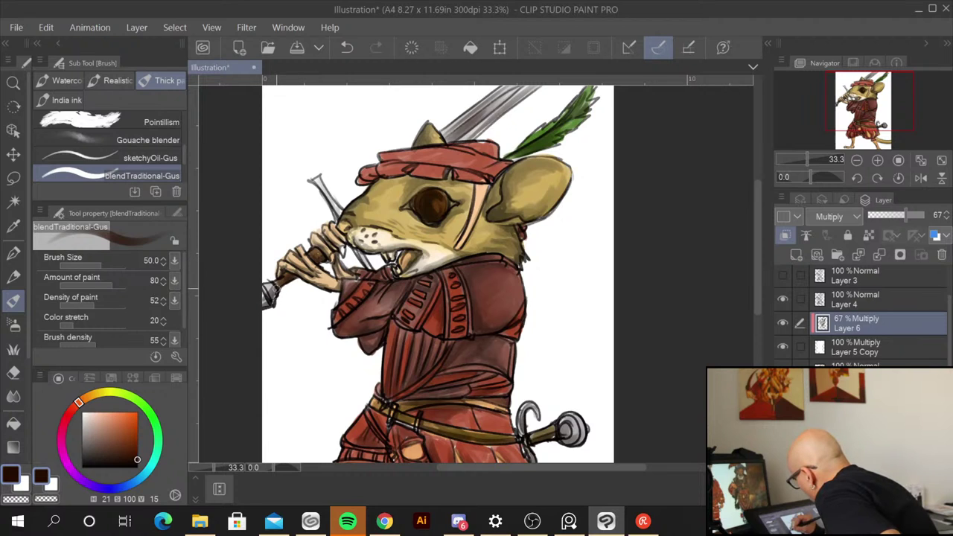
pyautogui.moveTo(277, 289); pyautogui.dragTo(271, 299)
# Step: Change the brush colour to black (V 0) and set the Multiply shading layer's opacity to 65%
pyautogui.moveTo(137, 459); pyautogui.dragTo(138, 467)
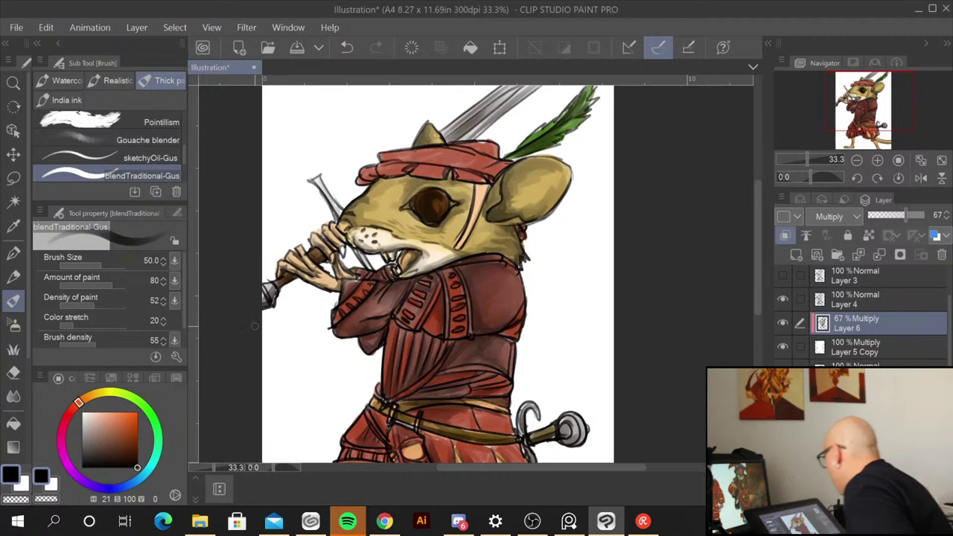
pyautogui.hotkey('ctrl', '-')
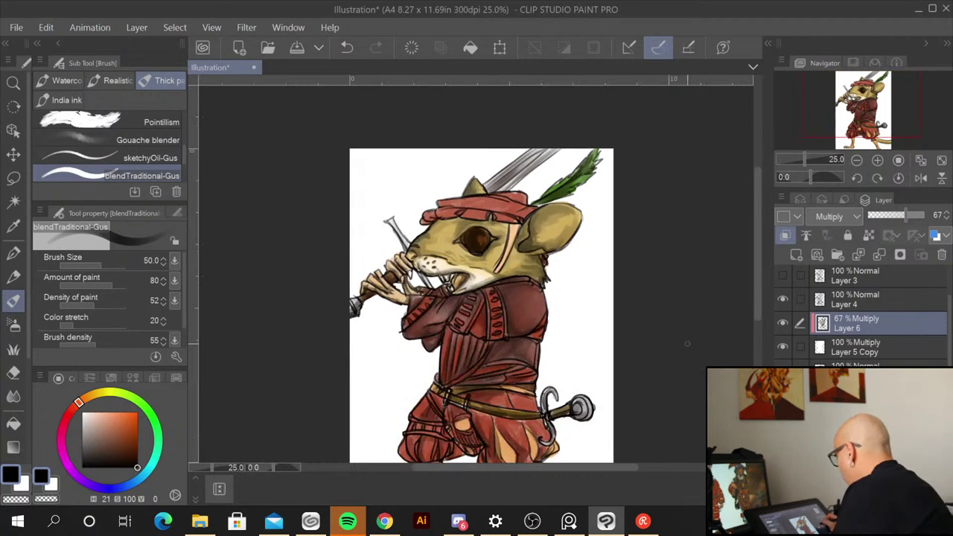
pyautogui.moveTo(622, 386); pyautogui.dragTo(575, 335)
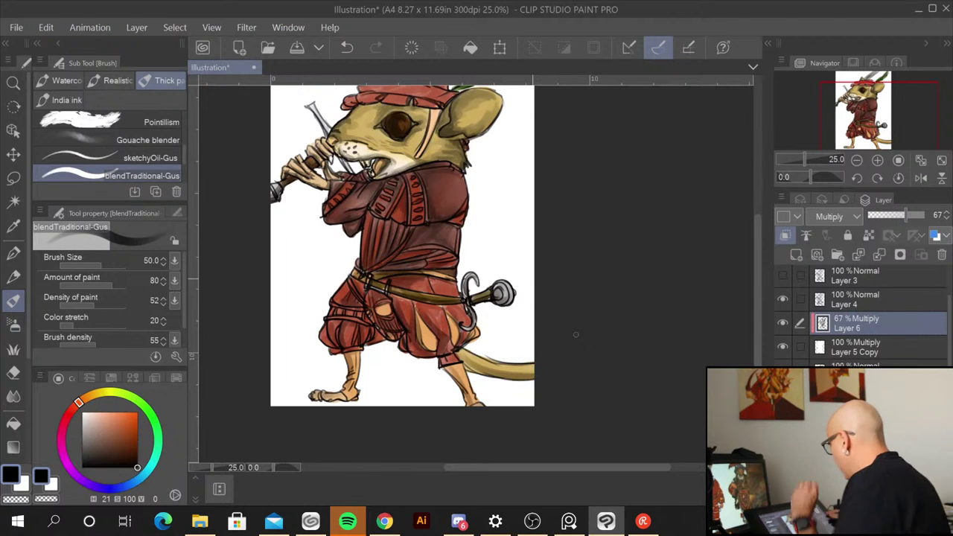
pyautogui.moveTo(904, 215); pyautogui.dragTo(929, 215)
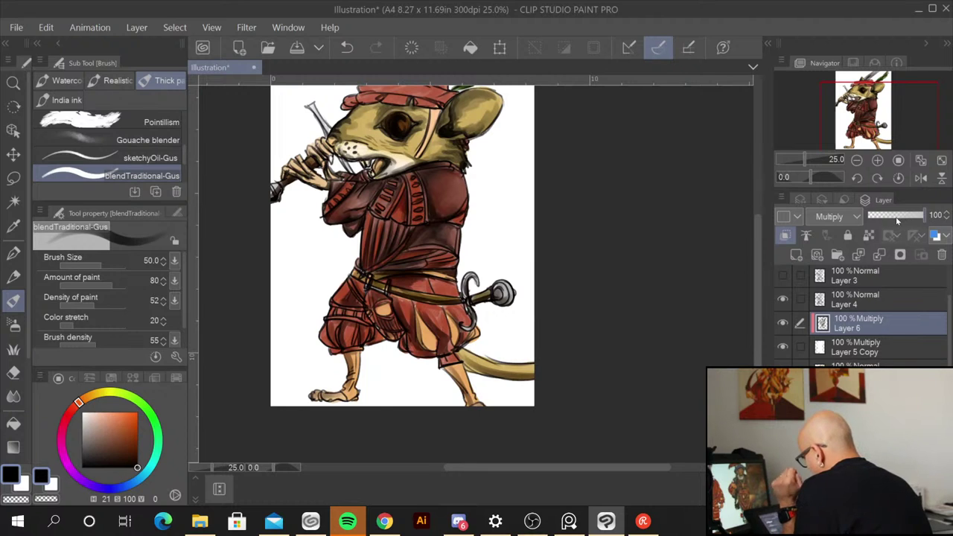
pyautogui.moveTo(921, 215); pyautogui.dragTo(907, 221)
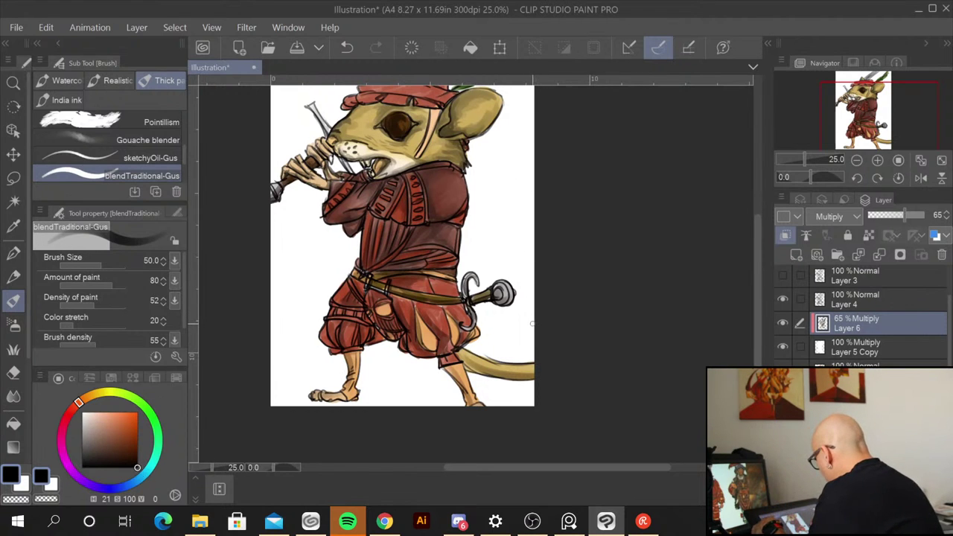
# Step: Paint thin black shadows along the inner folds of the rear trouser leg, starting at brush size 20
pyautogui.scroll(2, 532, 323)
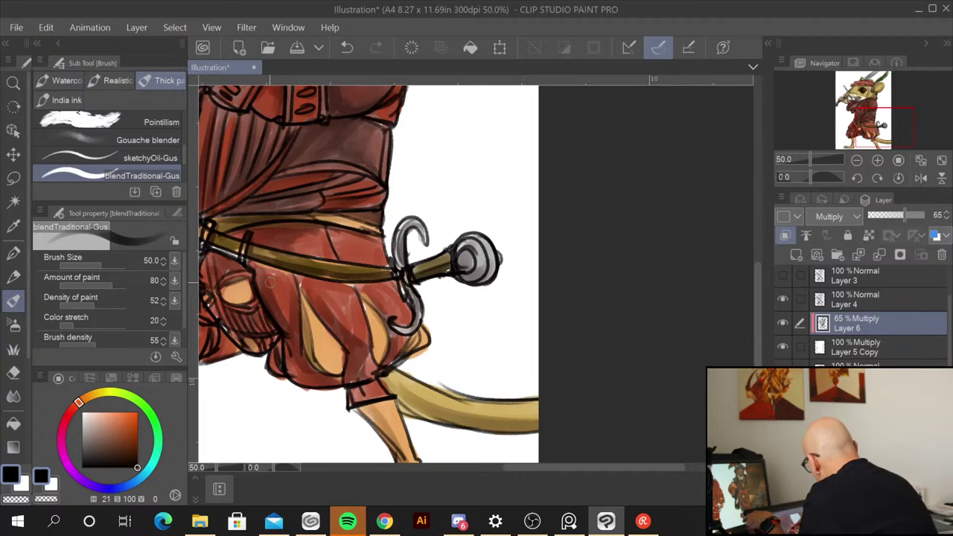
pyautogui.press('[')
pyautogui.press('[')
pyautogui.press('[')
pyautogui.press('[')
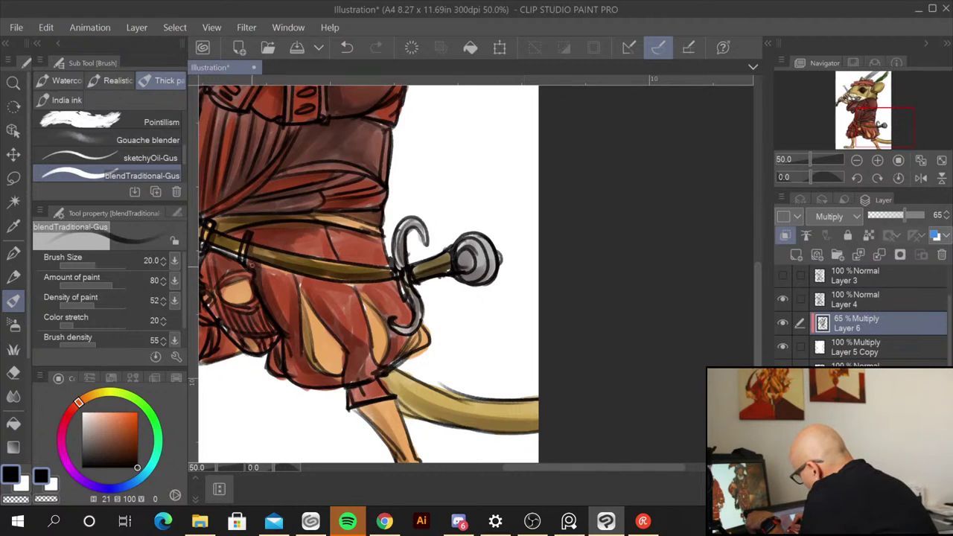
pyautogui.moveTo(281, 332); pyautogui.dragTo(290, 354)
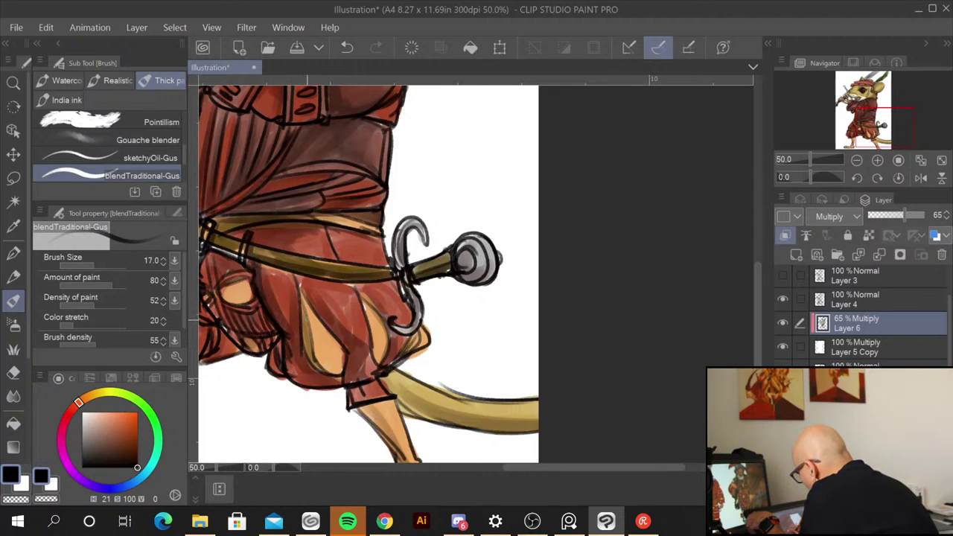
# Step: Deepen the shadows around the rear trouser leg's yellow slashes and lower hem in black at brush size 30
pyautogui.press(']')
pyautogui.press(']')
pyautogui.moveTo(303, 305); pyautogui.dragTo(309, 338)
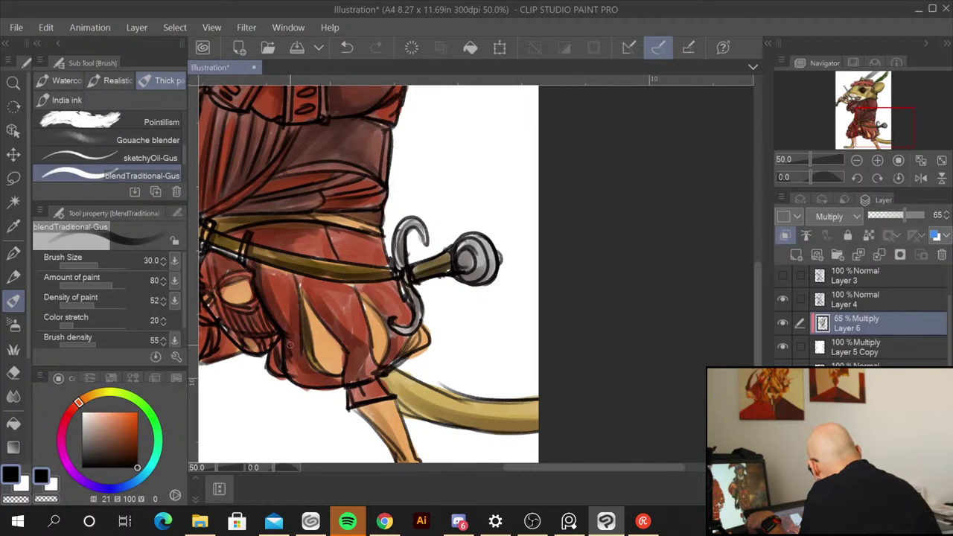
pyautogui.moveTo(311, 298); pyautogui.dragTo(348, 347)
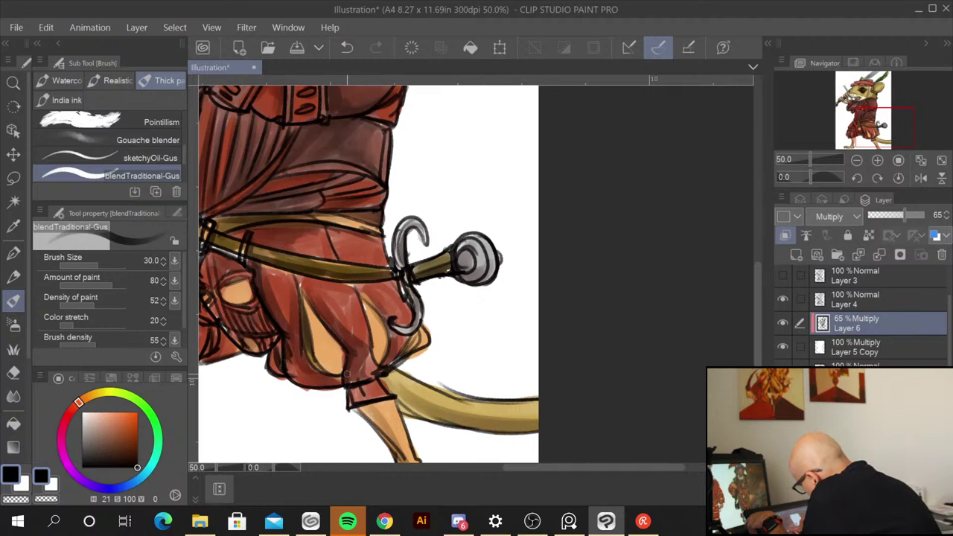
pyautogui.moveTo(365, 298)
pyautogui.mouseDown()
pyautogui.moveTo(390, 352)
pyautogui.moveTo(380, 359)
pyautogui.mouseUp()
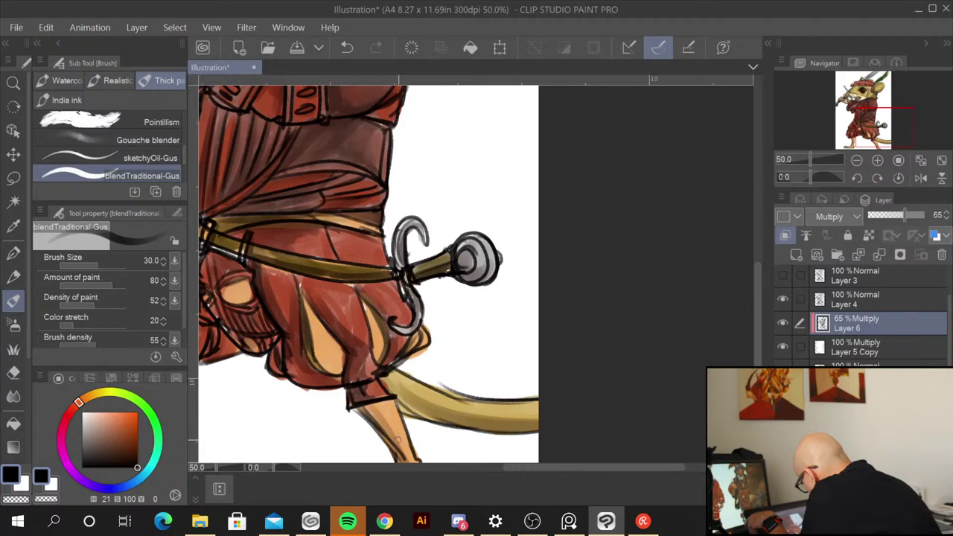
pyautogui.moveTo(294, 375); pyautogui.dragTo(343, 381)
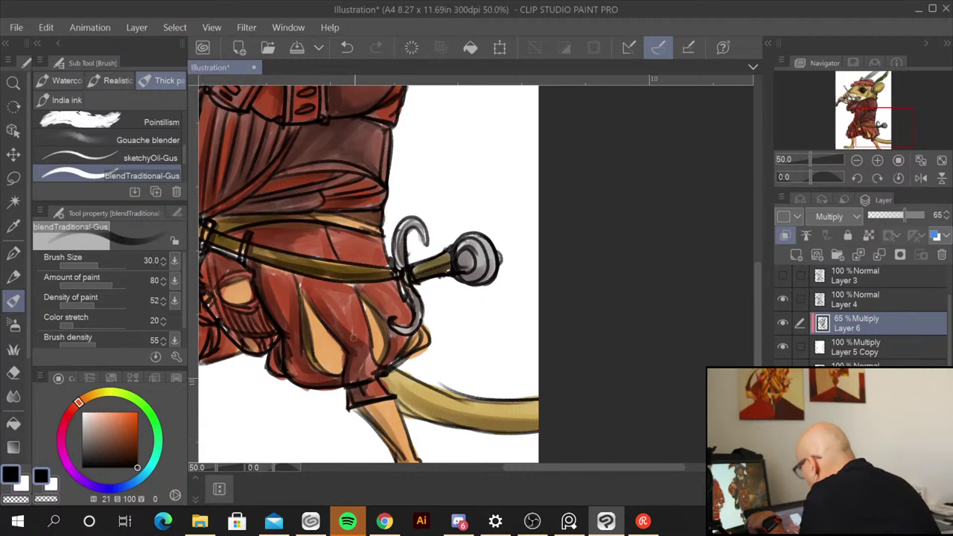
# Step: Shade the front trouser leg's puffed folds and the shin beneath its cuff in black at brush size 30
pyautogui.moveTo(439, 344); pyautogui.dragTo(565, 382)
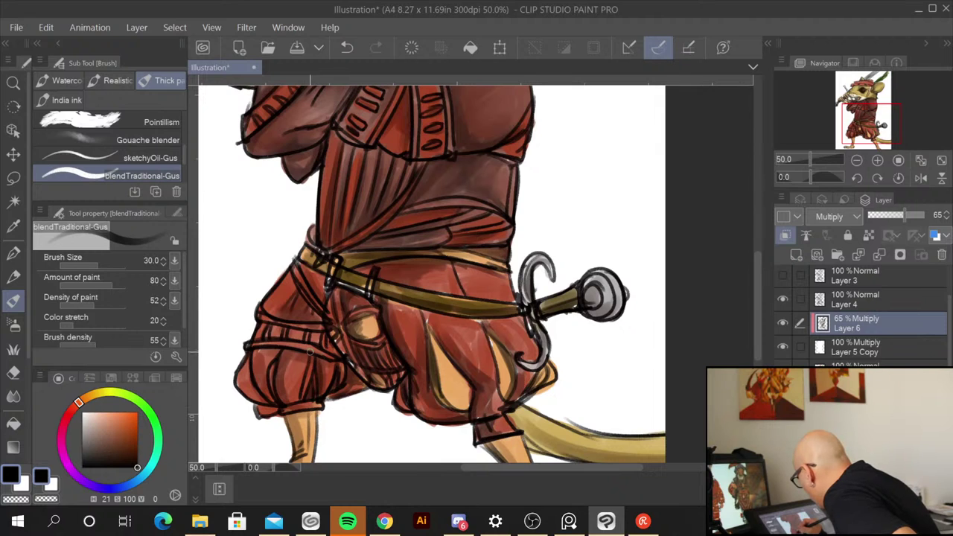
pyautogui.moveTo(311, 353)
pyautogui.mouseDown()
pyautogui.moveTo(298, 386)
pyautogui.moveTo(277, 377)
pyautogui.moveTo(282, 361)
pyautogui.moveTo(284, 407)
pyautogui.moveTo(279, 353)
pyautogui.moveTo(261, 380)
pyautogui.mouseUp()
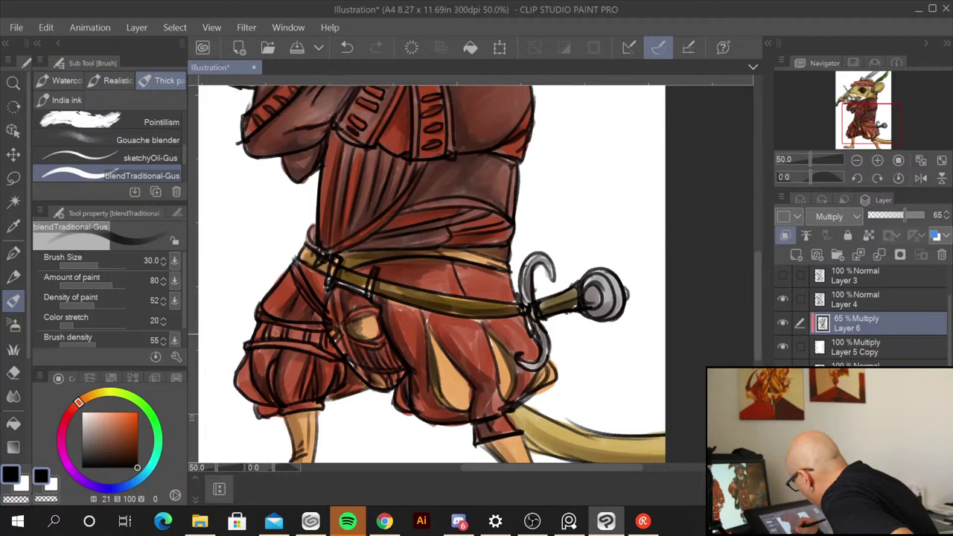
pyautogui.moveTo(248, 357)
pyautogui.mouseDown()
pyautogui.moveTo(242, 383)
pyautogui.moveTo(255, 387)
pyautogui.mouseUp()
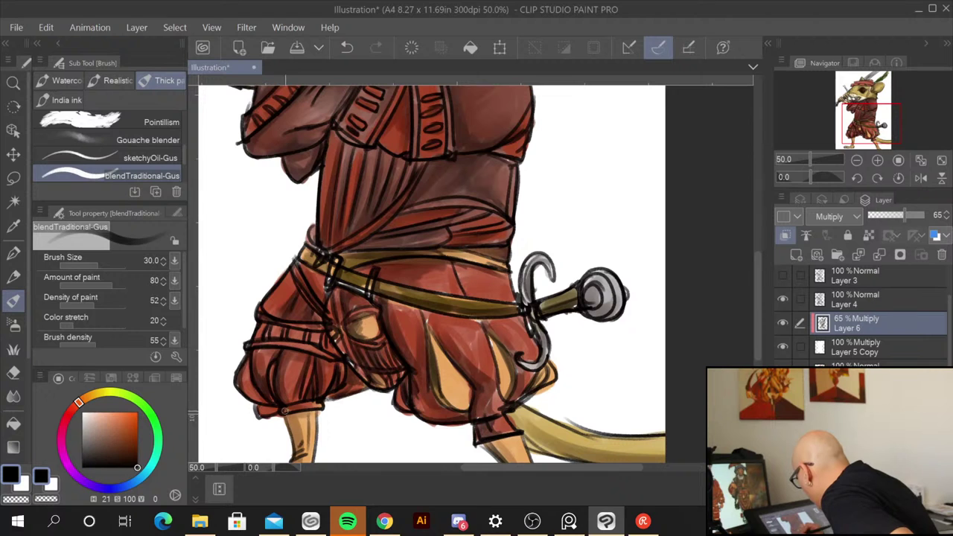
pyautogui.moveTo(291, 418); pyautogui.dragTo(296, 446)
pyautogui.moveTo(424, 436); pyautogui.dragTo(453, 300)
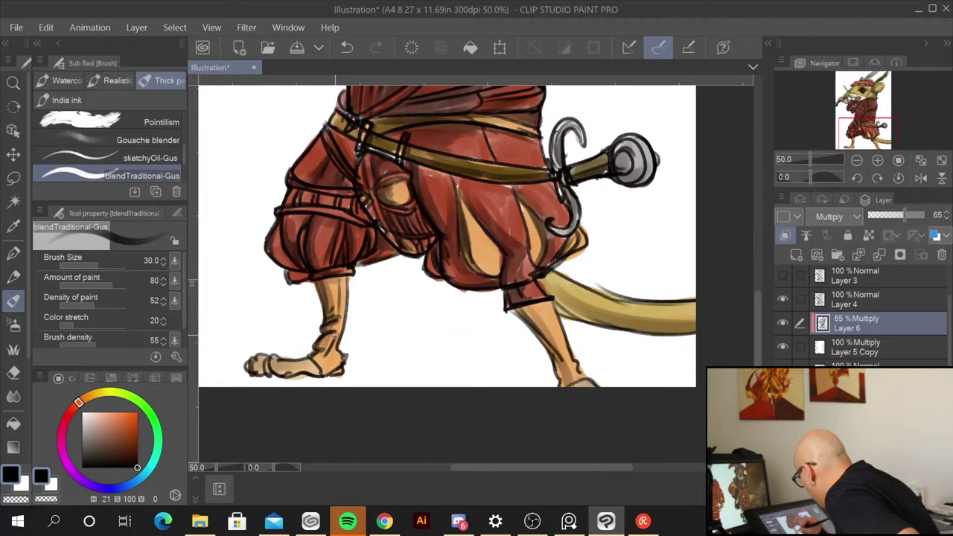
# Step: Shade the rear foot and the front lower leg around the ankle in black at brush size 30
pyautogui.moveTo(334, 335)
pyautogui.mouseDown()
pyautogui.moveTo(326, 362)
pyautogui.moveTo(337, 367)
pyautogui.mouseUp()
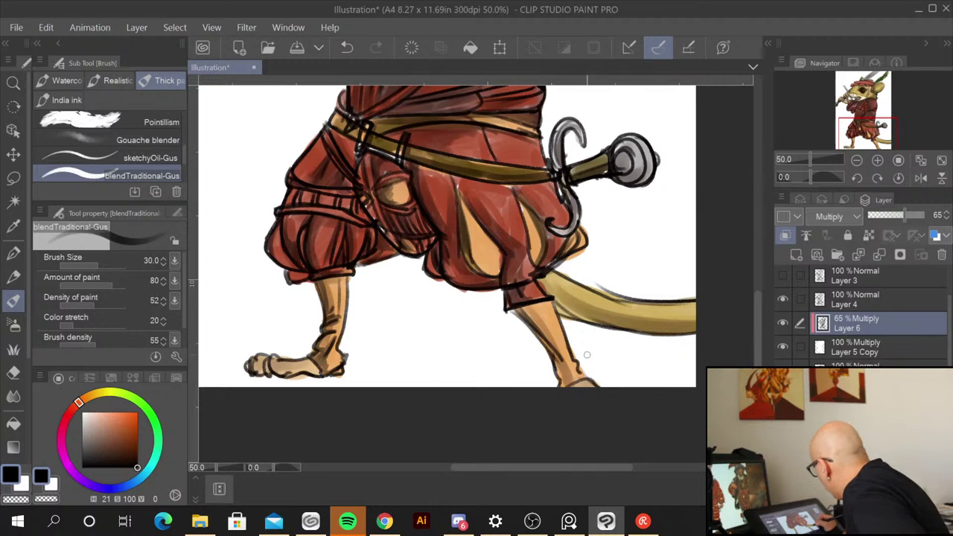
pyautogui.moveTo(616, 361); pyautogui.dragTo(550, 296)
pyautogui.moveTo(472, 247); pyautogui.dragTo(491, 283)
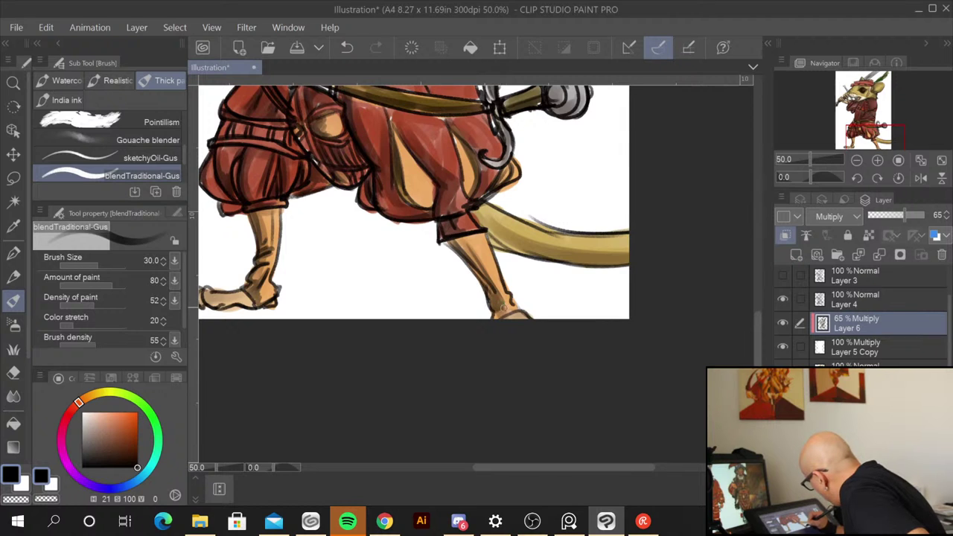
# Step: Deepen the black shadows along the belt, below the waist and down the front trouser leg's folds
pyautogui.moveTo(522, 217); pyautogui.dragTo(515, 373)
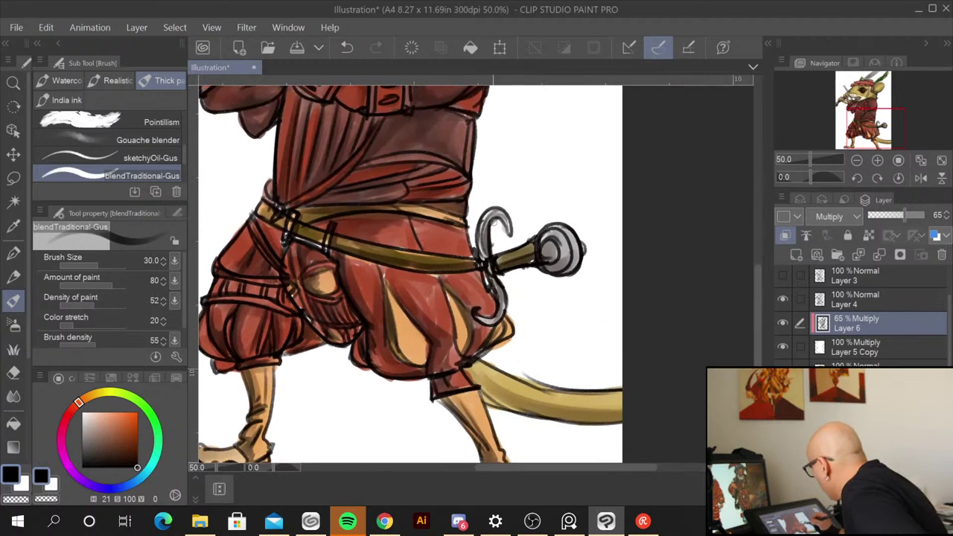
pyautogui.moveTo(350, 260); pyautogui.dragTo(477, 277)
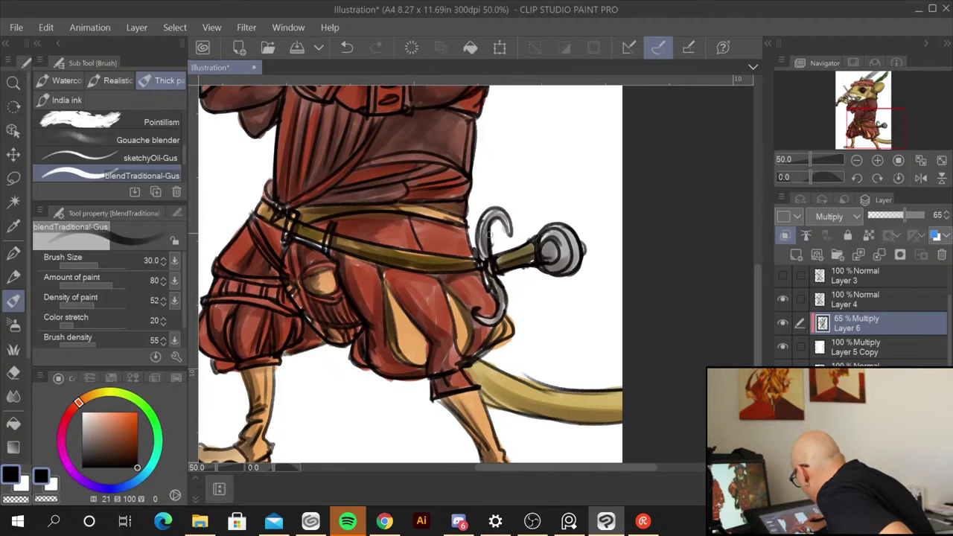
pyautogui.moveTo(411, 217)
pyautogui.mouseDown()
pyautogui.moveTo(431, 251)
pyautogui.moveTo(459, 253)
pyautogui.mouseUp()
pyautogui.moveTo(427, 306); pyautogui.dragTo(457, 388)
pyautogui.moveTo(337, 301); pyautogui.dragTo(390, 290)
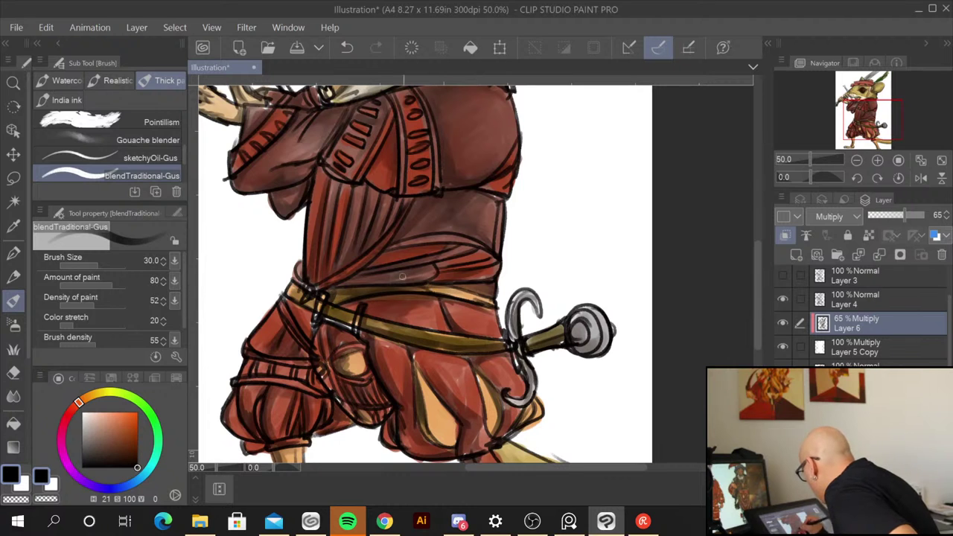
# Step: Add black shading on the rat's head around the snout, the eye and the cheek strap
pyautogui.scroll(6, 402, 276)
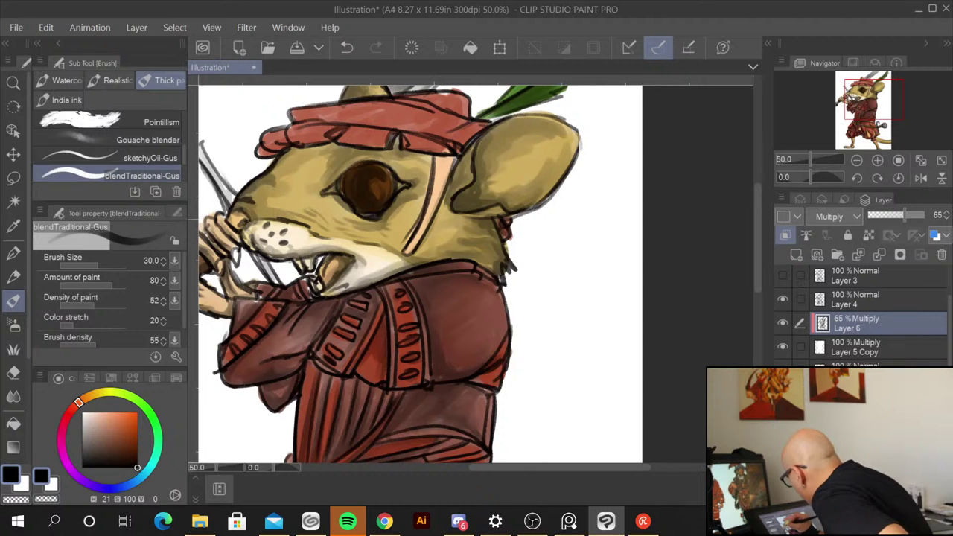
pyautogui.moveTo(246, 224); pyautogui.dragTo(285, 219)
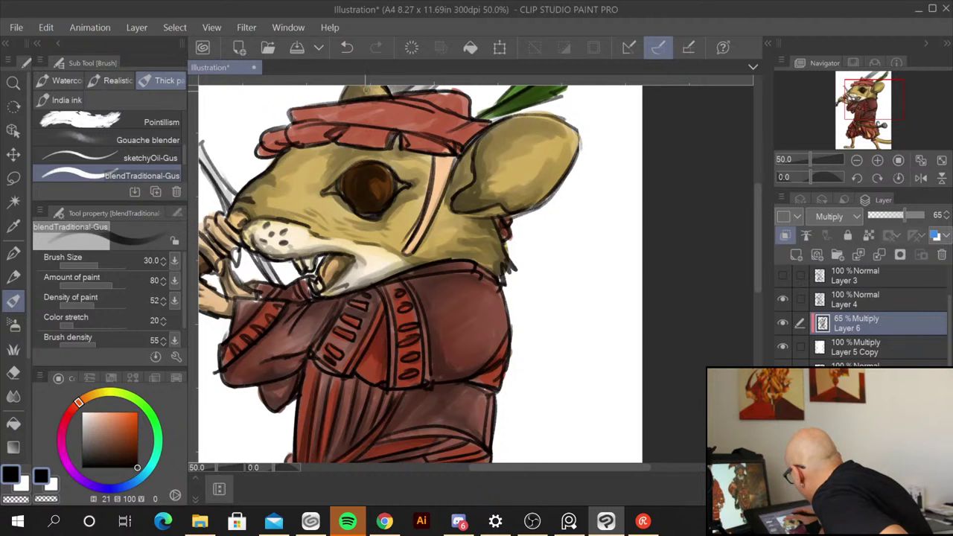
pyautogui.moveTo(323, 192); pyautogui.dragTo(335, 186)
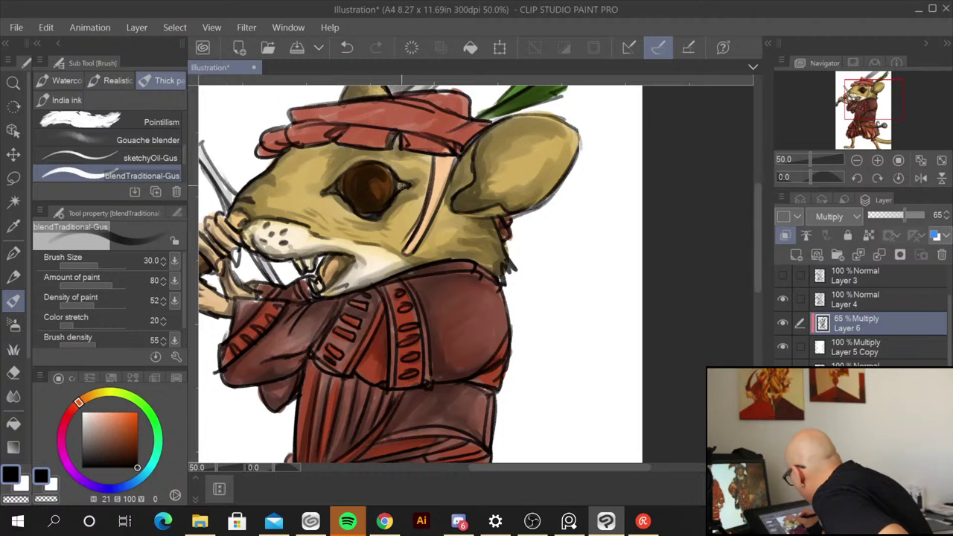
pyautogui.moveTo(432, 153)
pyautogui.mouseDown()
pyautogui.moveTo(409, 239)
pyautogui.moveTo(451, 184)
pyautogui.mouseUp()
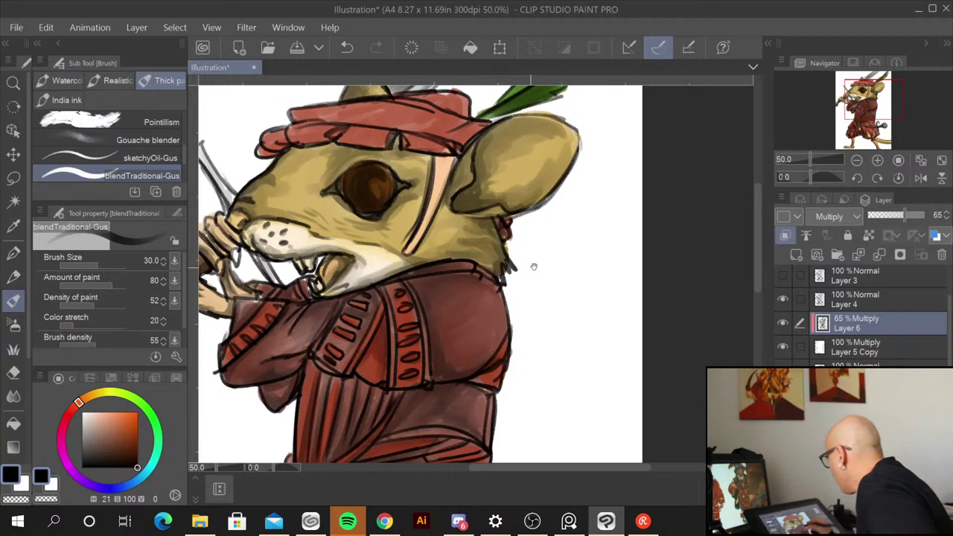
# Step: Enlarge the brush to between 50 and 70 and shade the red cap's front edge and upper folds in black
pyautogui.moveTo(532, 266); pyautogui.dragTo(543, 357)
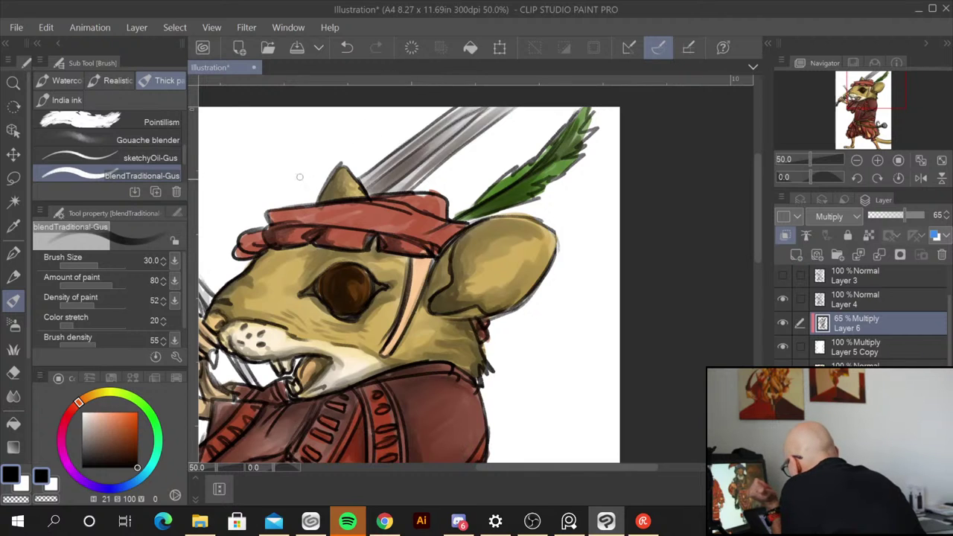
pyautogui.press('[')
pyautogui.press(']')
pyautogui.press(']')
pyautogui.press(']')
pyautogui.press(']')
pyautogui.press(']')
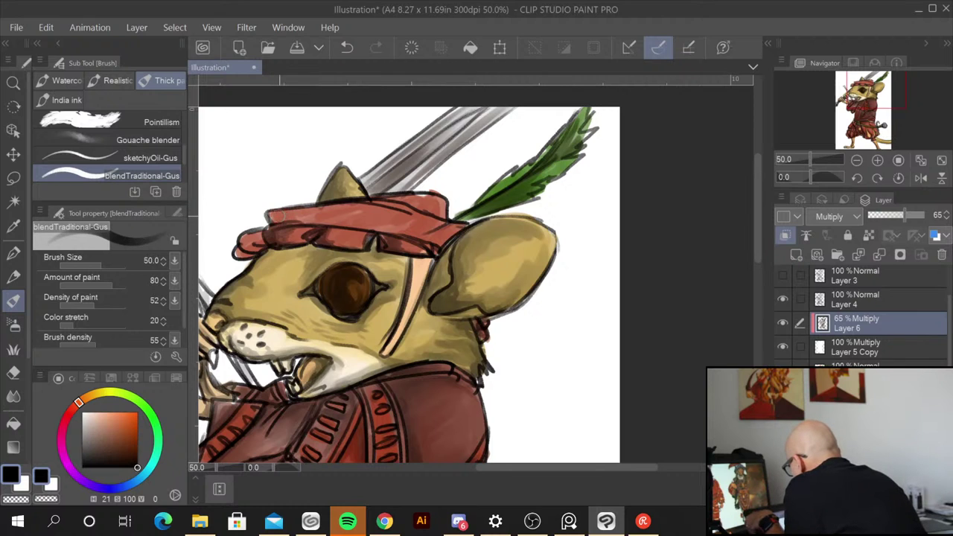
pyautogui.moveTo(272, 212)
pyautogui.mouseDown()
pyautogui.moveTo(308, 205)
pyautogui.moveTo(298, 218)
pyautogui.moveTo(314, 220)
pyautogui.moveTo(357, 203)
pyautogui.moveTo(250, 243)
pyautogui.moveTo(249, 232)
pyautogui.moveTo(251, 251)
pyautogui.moveTo(277, 250)
pyautogui.mouseUp()
pyautogui.moveTo(402, 209)
pyautogui.mouseDown()
pyautogui.moveTo(424, 207)
pyautogui.moveTo(394, 199)
pyautogui.moveTo(419, 194)
pyautogui.mouseUp()
# Step: Reduce the brush to size 30 and paint black shadows along the jacket's slashed chest bands
pyautogui.hotkey('ctrl', '-')
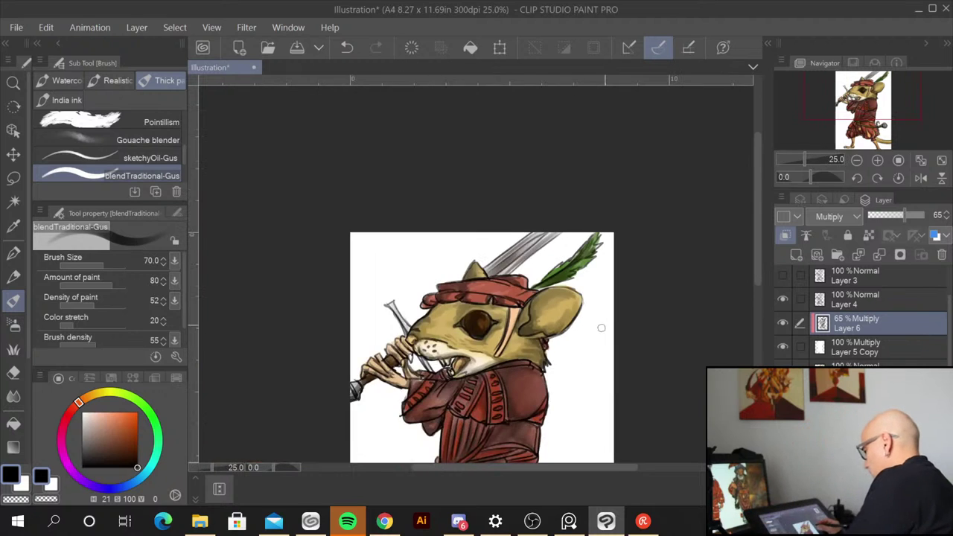
pyautogui.moveTo(570, 411); pyautogui.dragTo(532, 269)
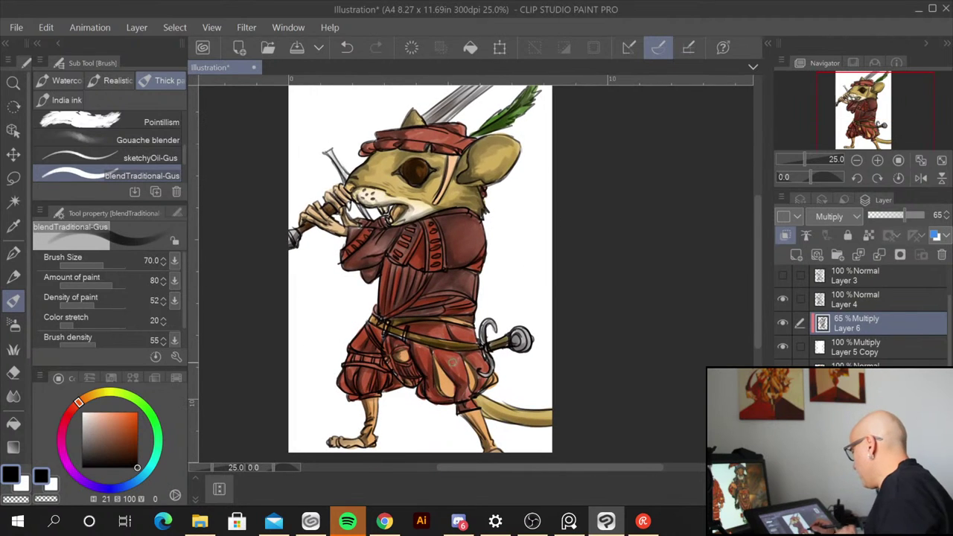
pyautogui.hotkey('ctrl', '+')
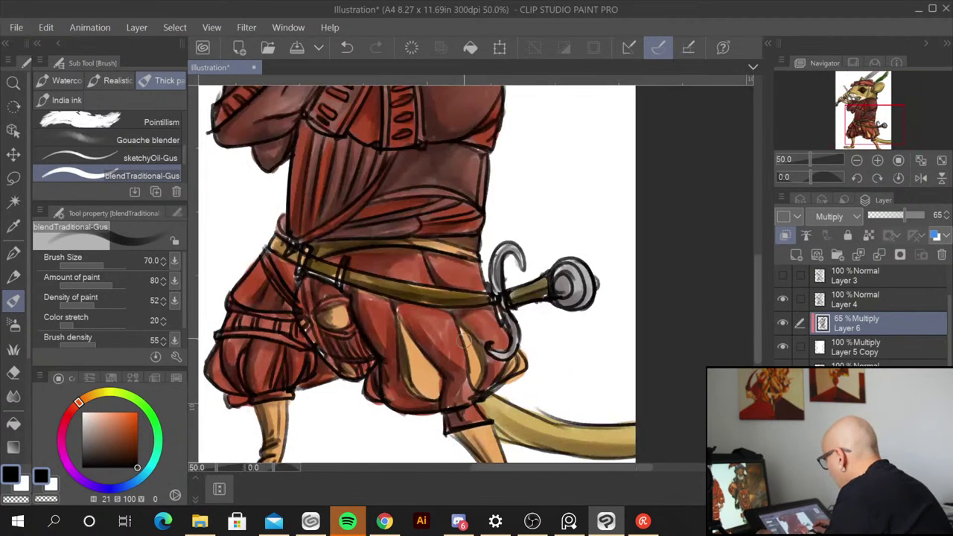
pyautogui.moveTo(436, 192); pyautogui.dragTo(451, 340)
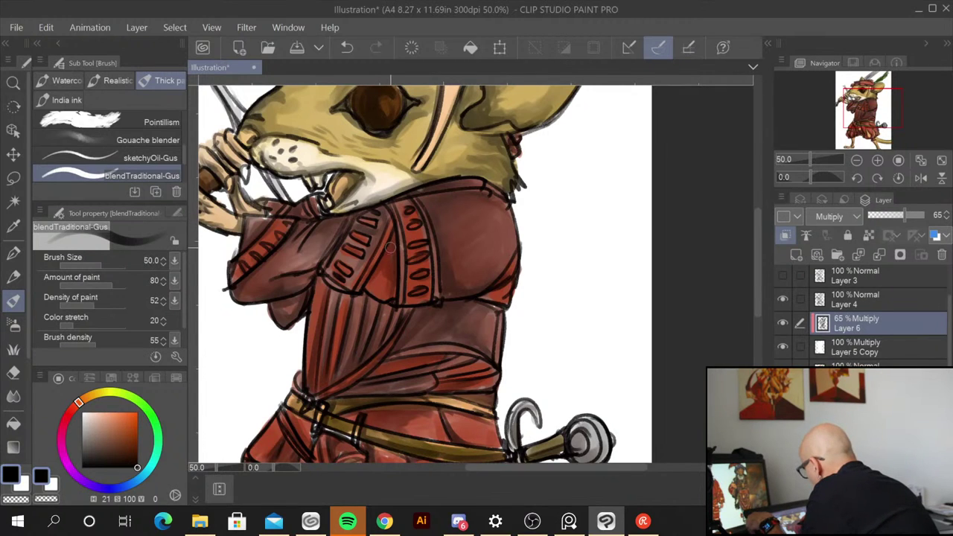
pyautogui.press('[')
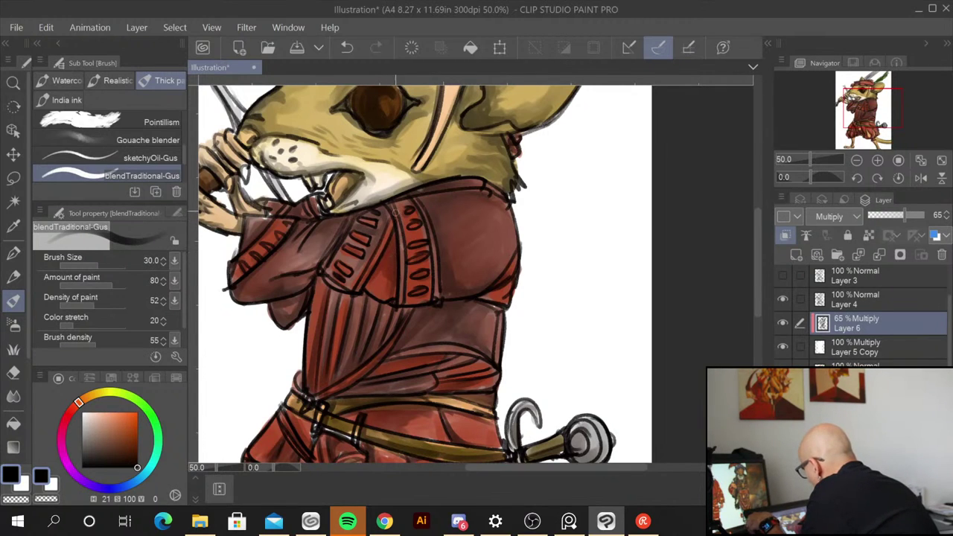
pyautogui.moveTo(394, 238); pyautogui.dragTo(390, 268)
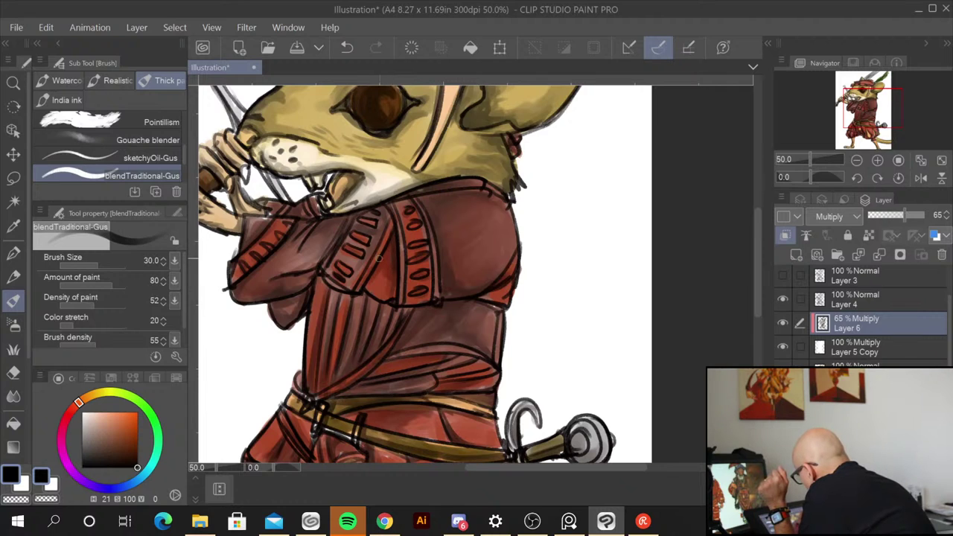
pyautogui.moveTo(398, 201); pyautogui.dragTo(404, 248)
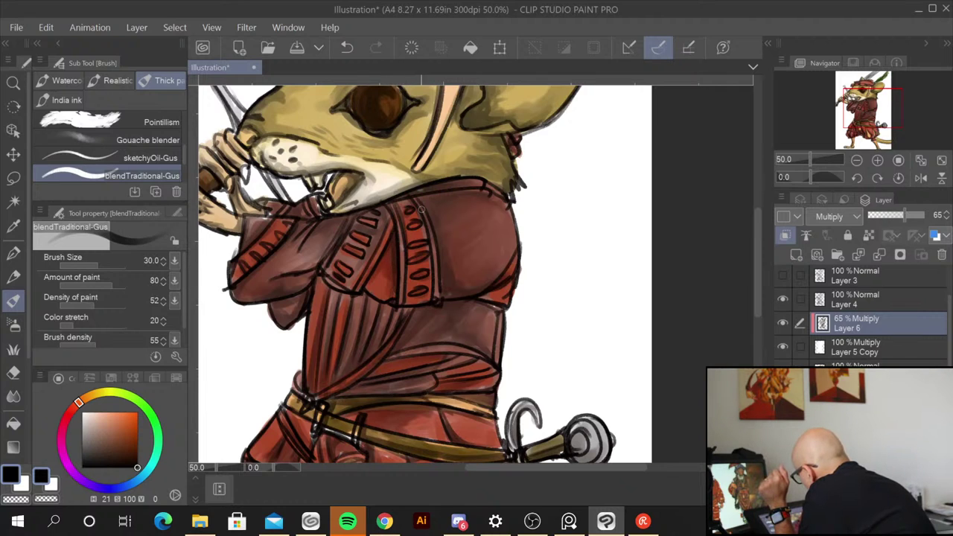
pyautogui.moveTo(421, 210)
pyautogui.mouseDown()
pyautogui.moveTo(424, 241)
pyautogui.moveTo(419, 215)
pyautogui.mouseUp()
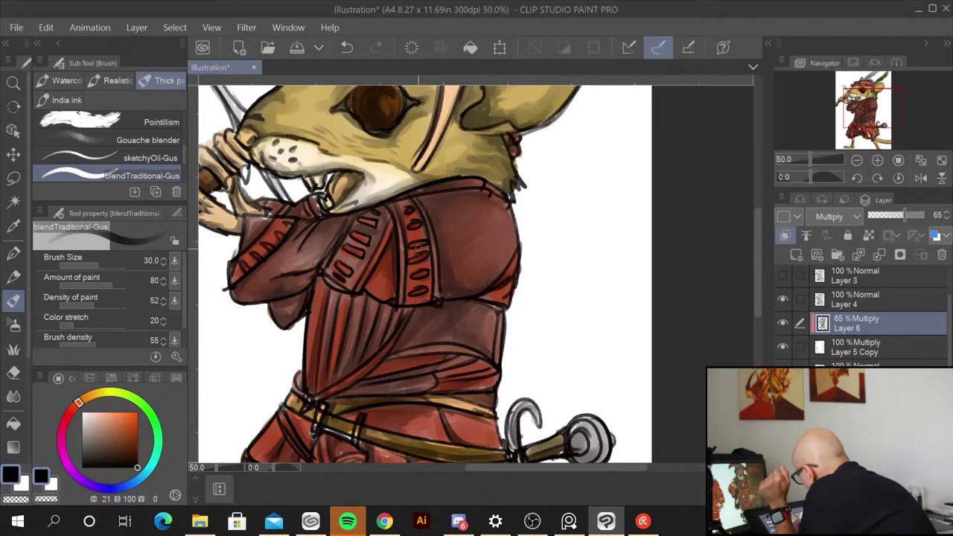
pyautogui.moveTo(418, 255); pyautogui.dragTo(413, 260)
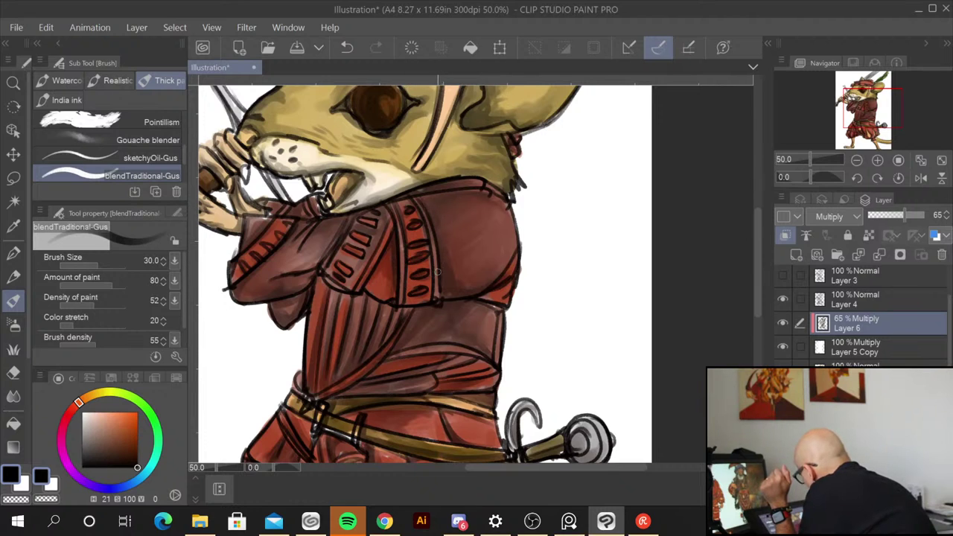
# Step: Shade the jacket's collar edge and the folds of the bent sleeve in black at brush size 30
pyautogui.moveTo(463, 191); pyautogui.dragTo(410, 198)
pyautogui.moveTo(469, 189); pyautogui.dragTo(425, 198)
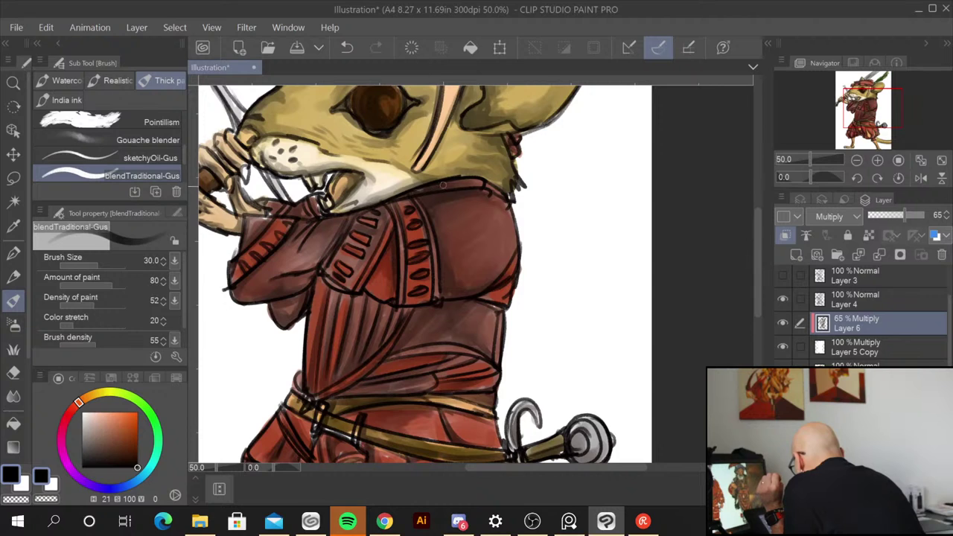
pyautogui.moveTo(347, 220)
pyautogui.mouseDown()
pyautogui.moveTo(321, 260)
pyautogui.moveTo(300, 253)
pyautogui.mouseUp()
pyautogui.moveTo(324, 223); pyautogui.dragTo(301, 254)
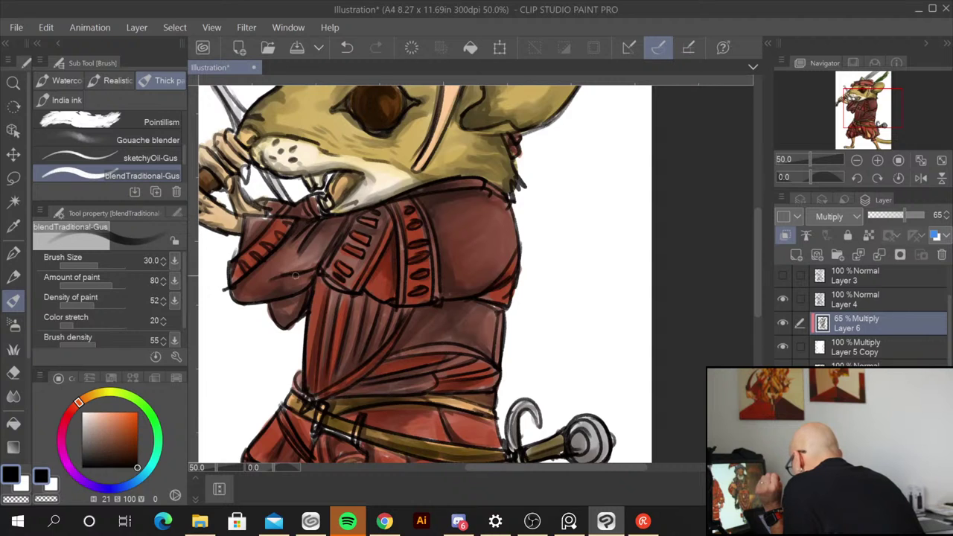
pyautogui.moveTo(303, 275); pyautogui.dragTo(293, 286)
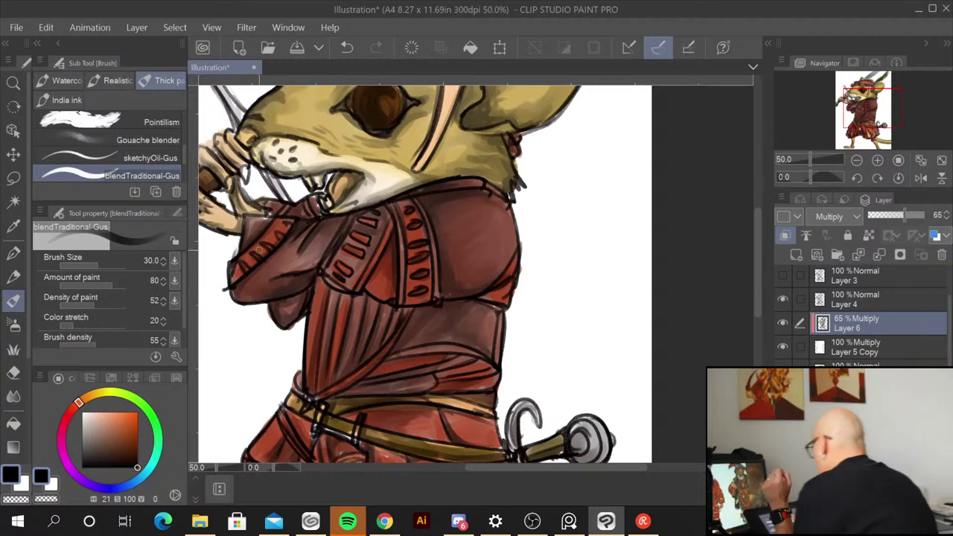
# Step: Merge the Multiply shading layer, Layer 6, with Layer 4 into a single layer
pyautogui.hotkey('ctrl', '-')
pyautogui.hotkey('ctrl', '-')
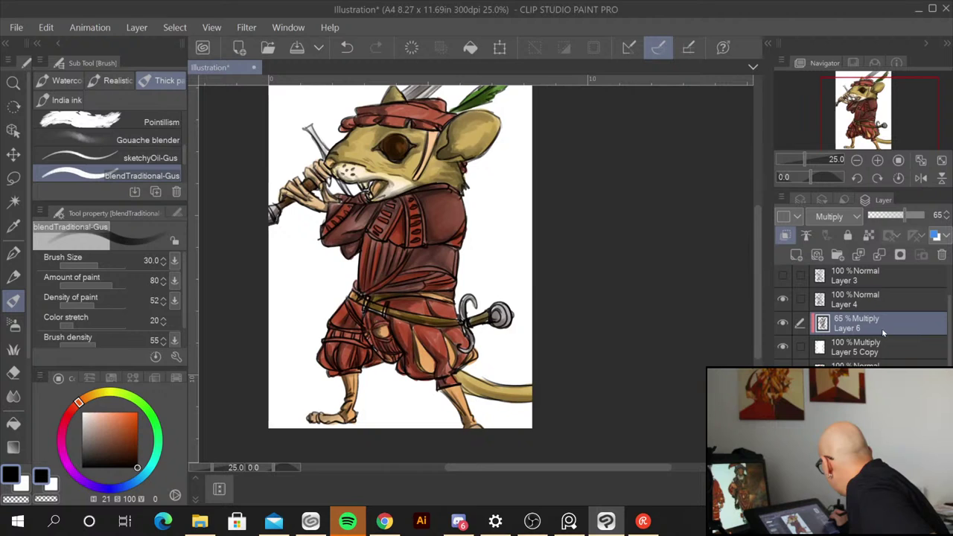
pyautogui.click(882, 306)
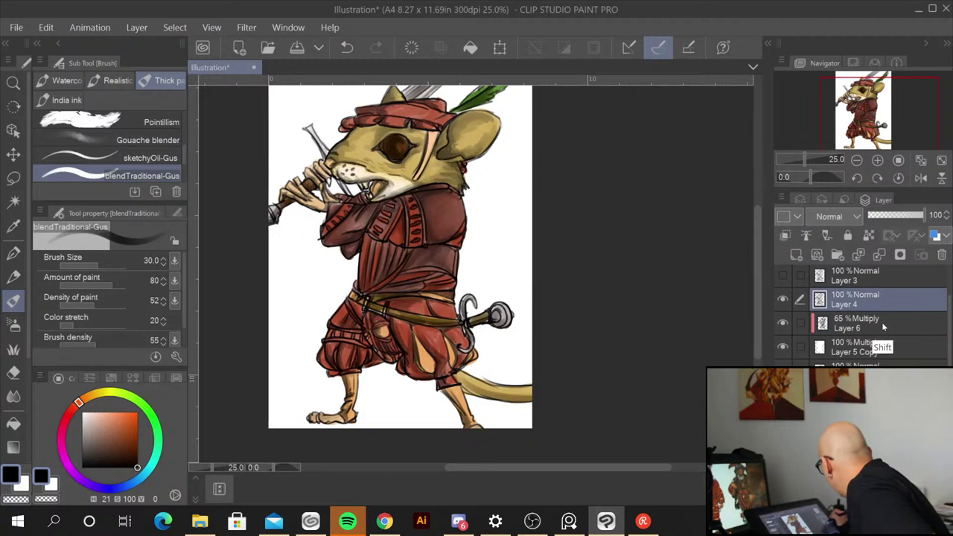
pyautogui.keyDown('shift'); pyautogui.click(883, 324); pyautogui.keyUp('shift')
pyautogui.rightClick(853, 320)
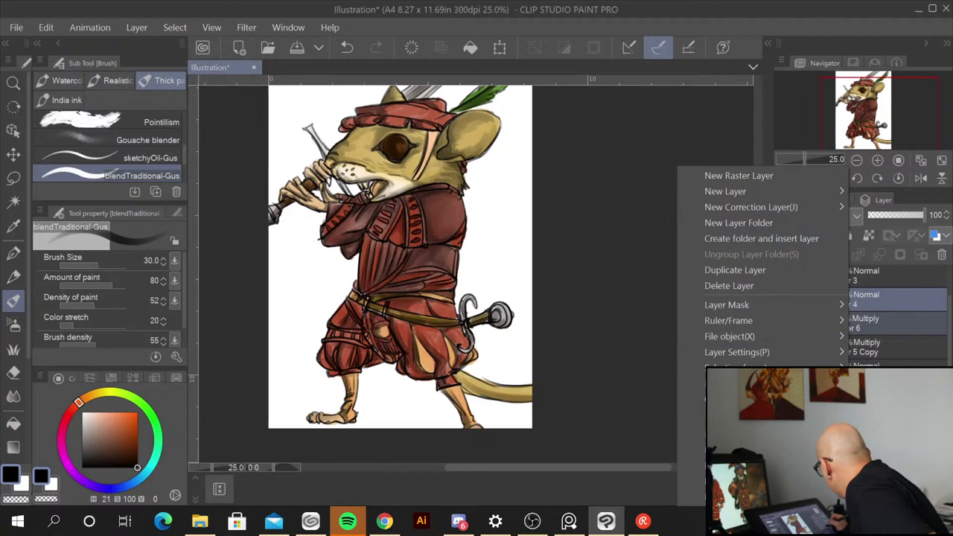
pyautogui.click(744, 449)
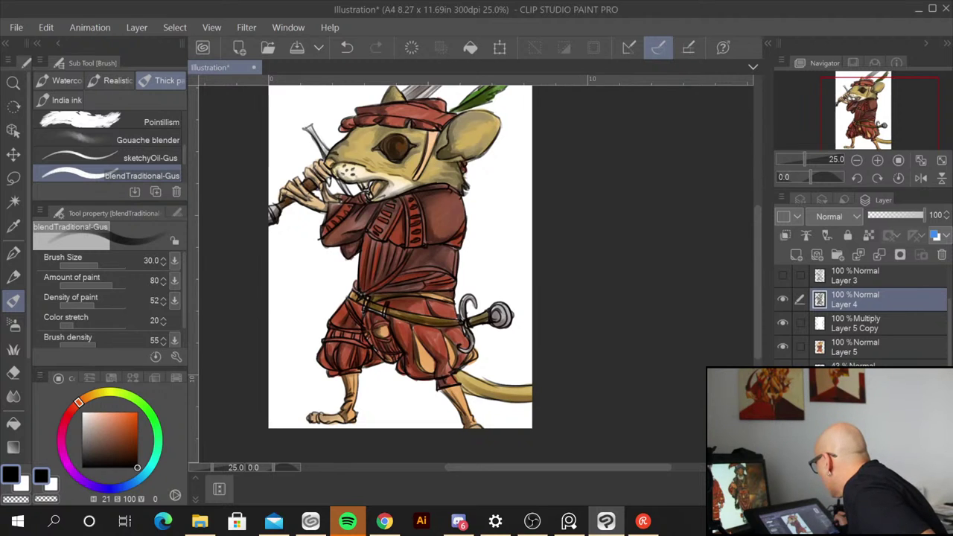
# Step: Toggle the merged Layer 4's visibility to compare the drawing with and without its linework and shading
pyautogui.click(780, 302)
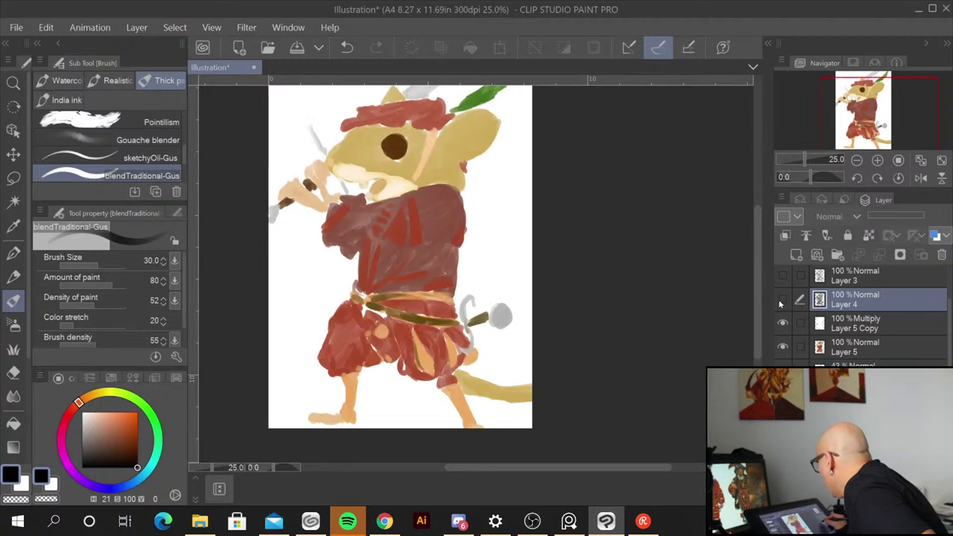
pyautogui.click(782, 302)
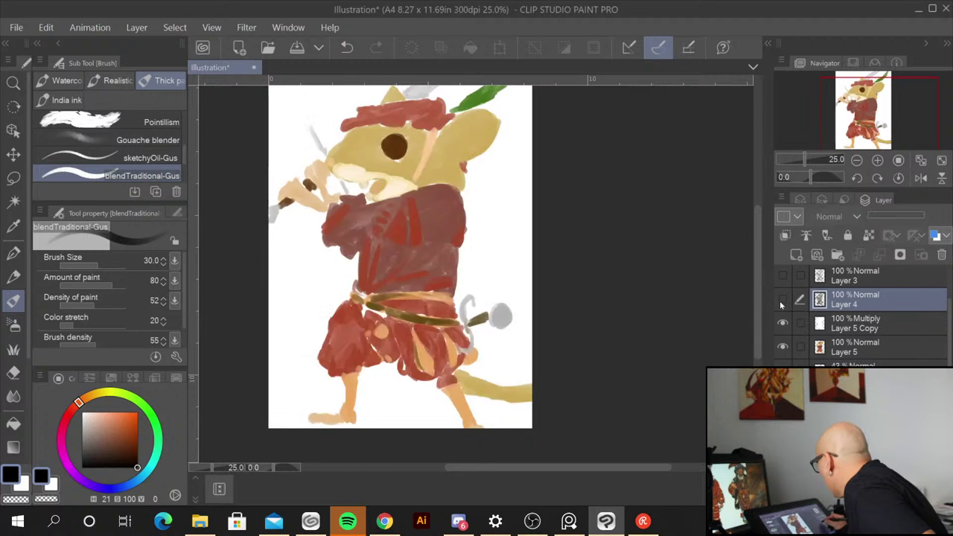
pyautogui.click(782, 302)
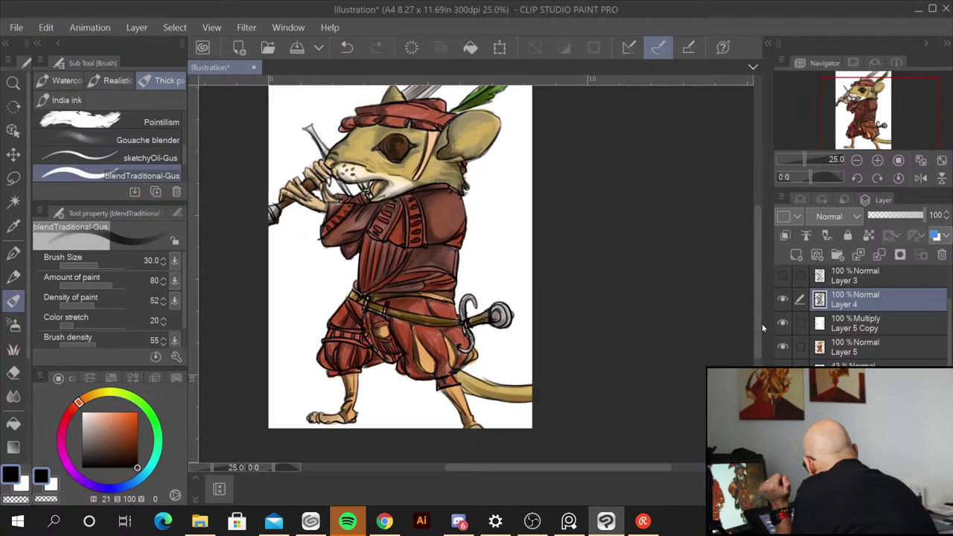
pyautogui.scroll(3, 762, 319)
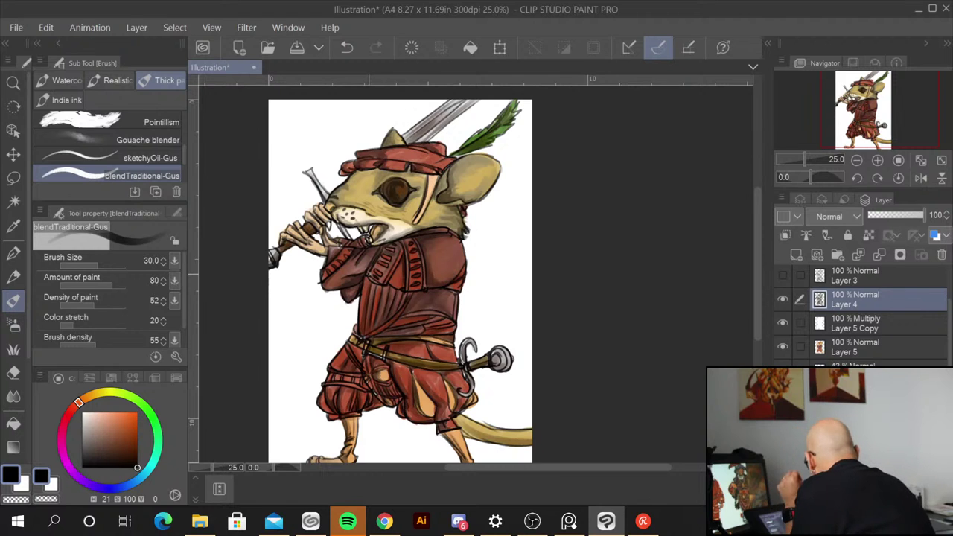
pyautogui.click(16, 27)
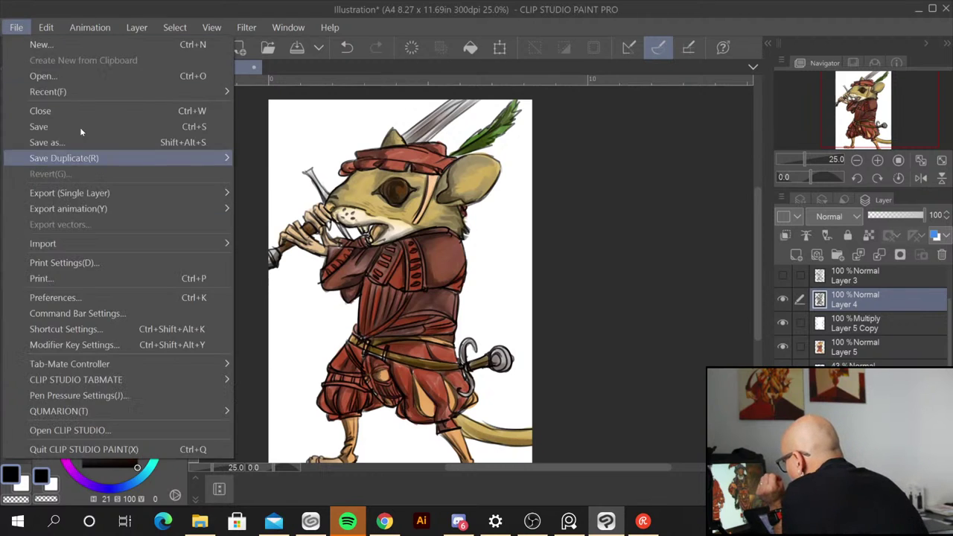
pyautogui.moveTo(90, 28)
pyautogui.moveTo(15, 27)
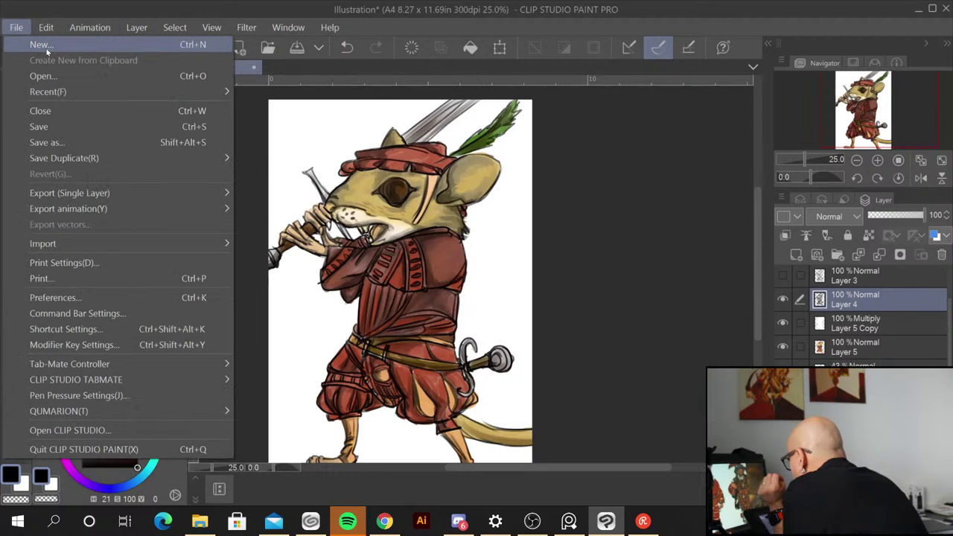
pyautogui.click(512, 240)
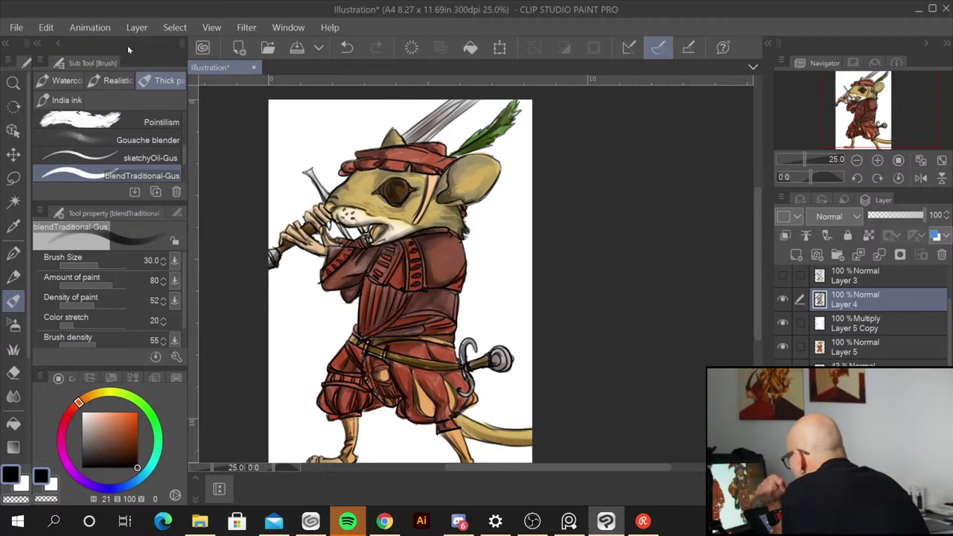
pyautogui.click(46, 28)
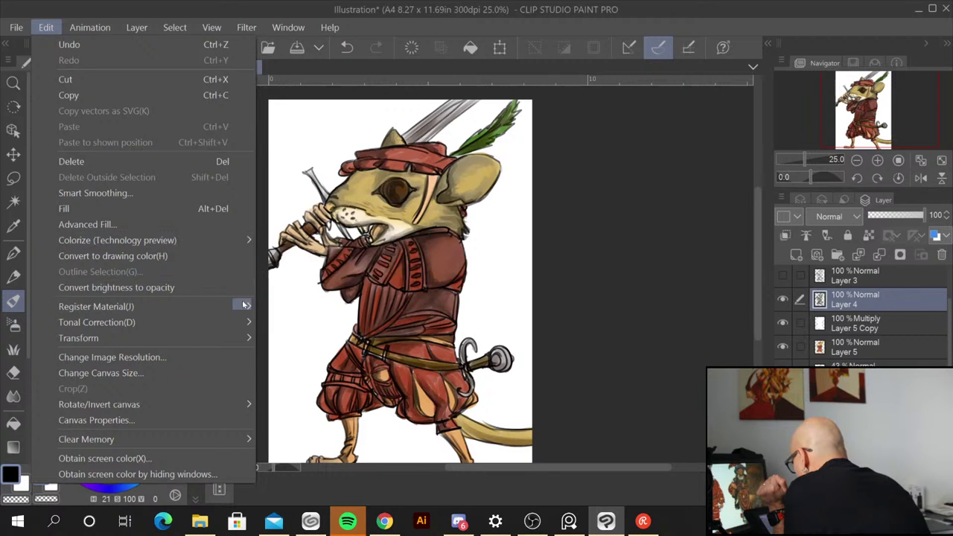
pyautogui.moveTo(248, 340)
pyautogui.moveTo(247, 323)
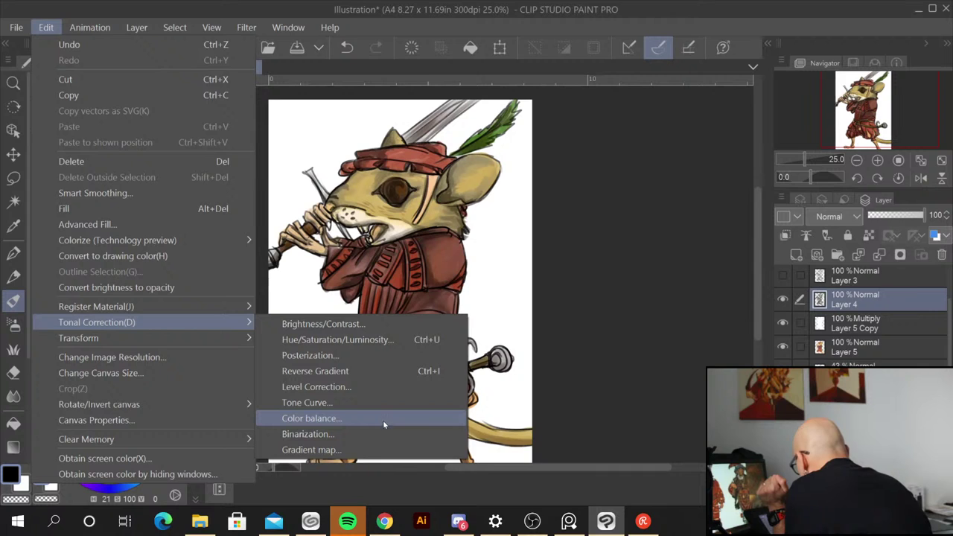
pyautogui.click(599, 399)
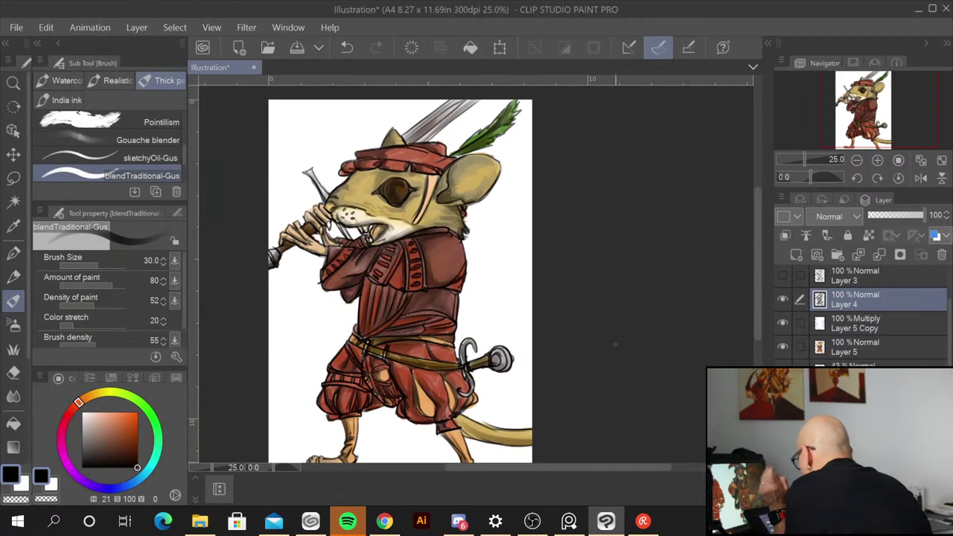
# Step: Lasso the rat's face, ear and neck below the hat on Layer 4, and open the Color balance correction for that selection
pyautogui.click(14, 178)
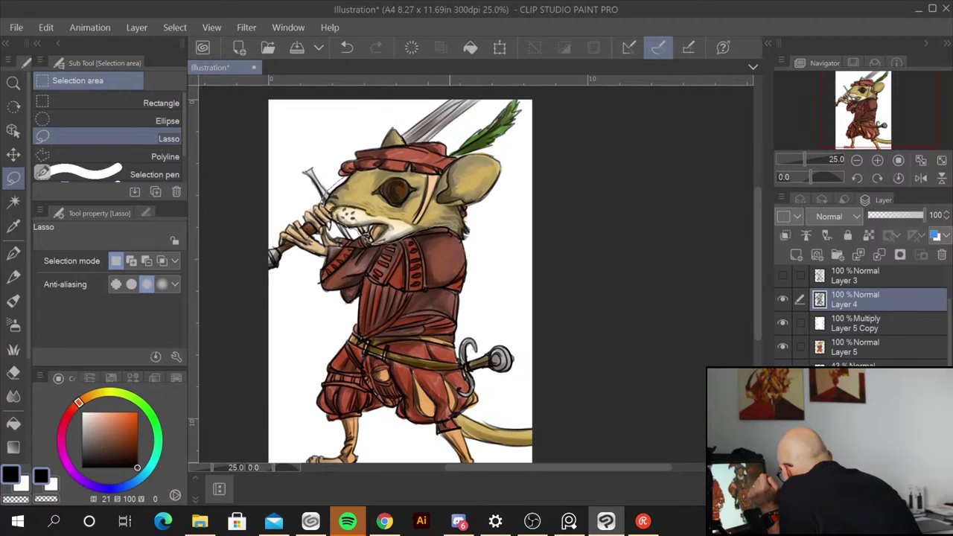
pyautogui.moveTo(458, 235)
pyautogui.mouseDown()
pyautogui.moveTo(480, 228)
pyautogui.moveTo(509, 157)
pyautogui.moveTo(469, 149)
pyautogui.moveTo(444, 168)
pyautogui.moveTo(415, 224)
pyautogui.moveTo(426, 175)
pyautogui.moveTo(365, 164)
pyautogui.moveTo(374, 154)
pyautogui.mouseUp()
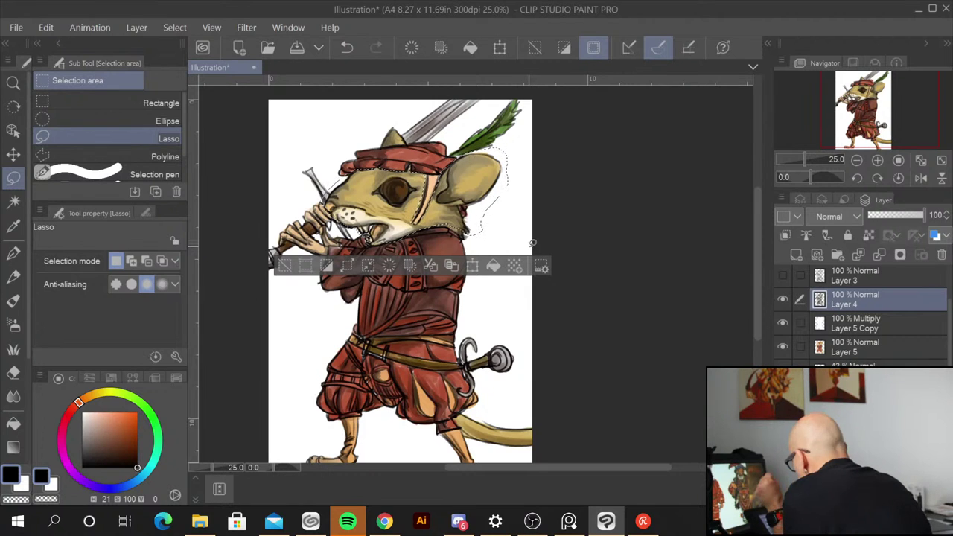
pyautogui.click(16, 27)
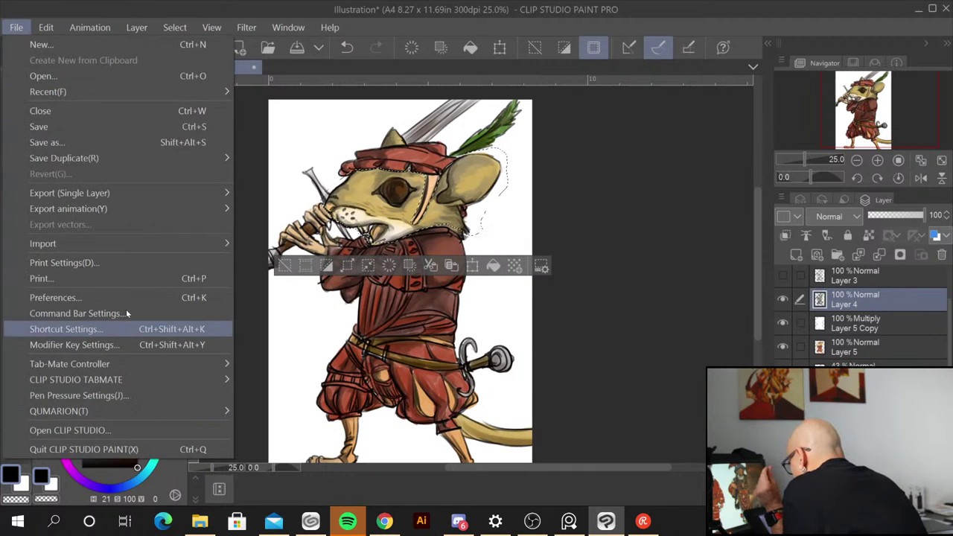
pyautogui.moveTo(43, 30)
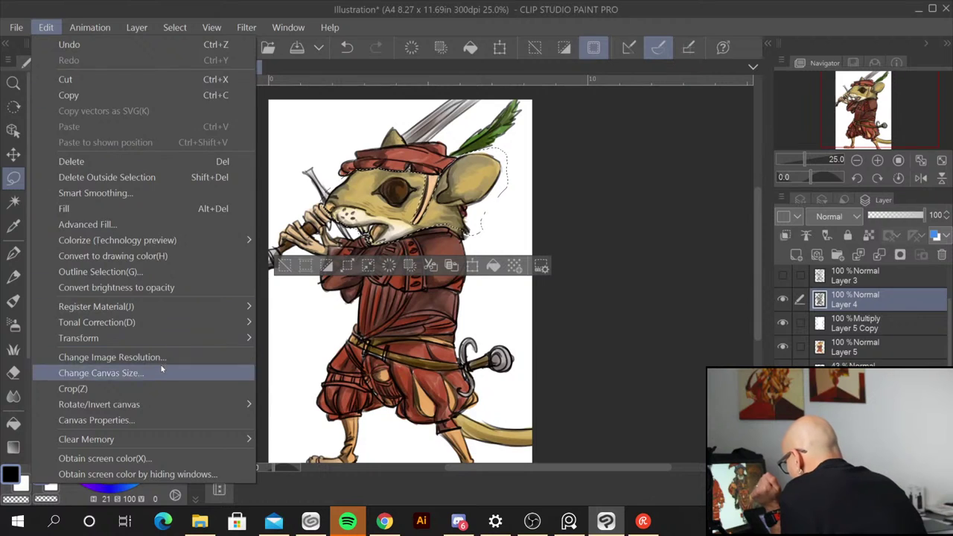
pyautogui.moveTo(224, 321)
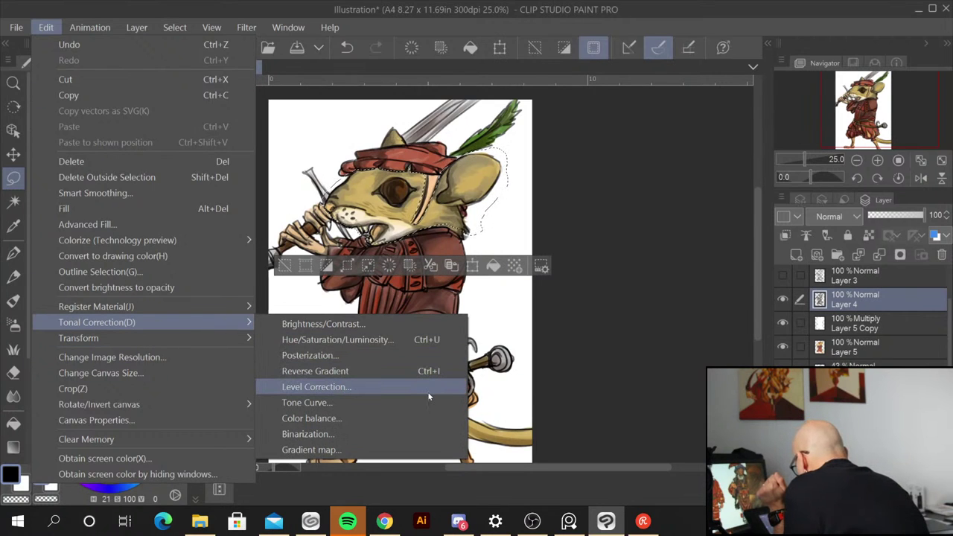
pyautogui.click(422, 416)
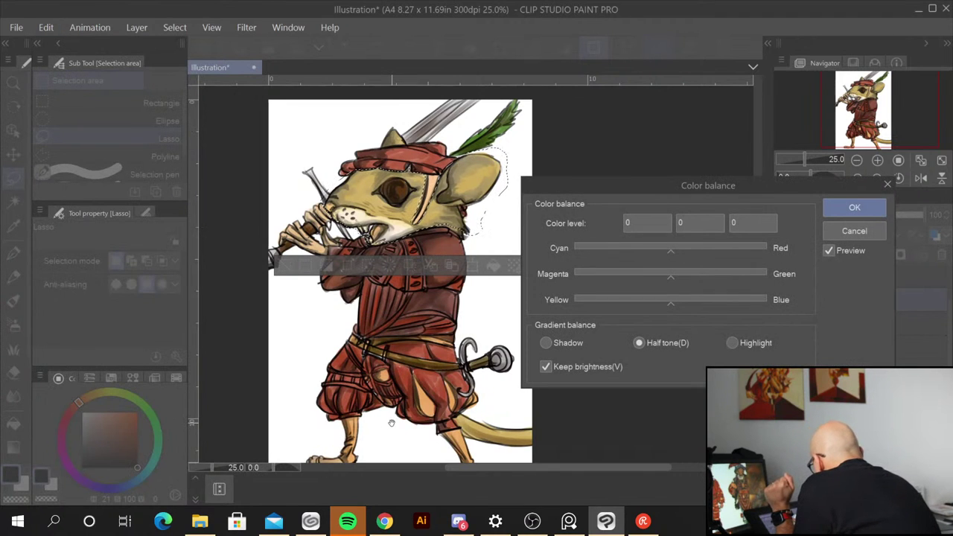
# Step: Shift the shadow colour balance of the selected head to 36 for Cyan-Red, -36 for Magenta-Green and -51 for Yellow-Blue
pyautogui.click(547, 343)
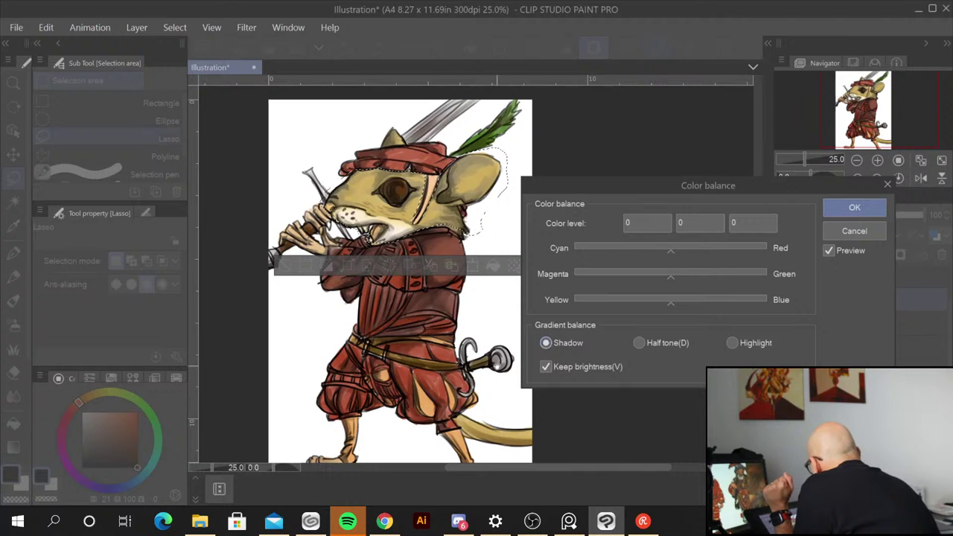
pyautogui.moveTo(672, 253); pyautogui.dragTo(710, 253)
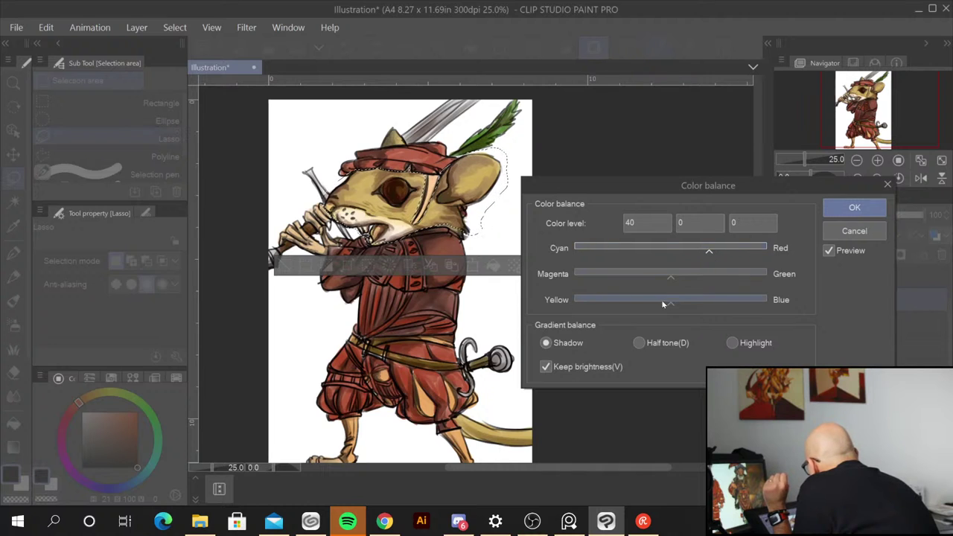
pyautogui.moveTo(662, 302); pyautogui.dragTo(604, 306)
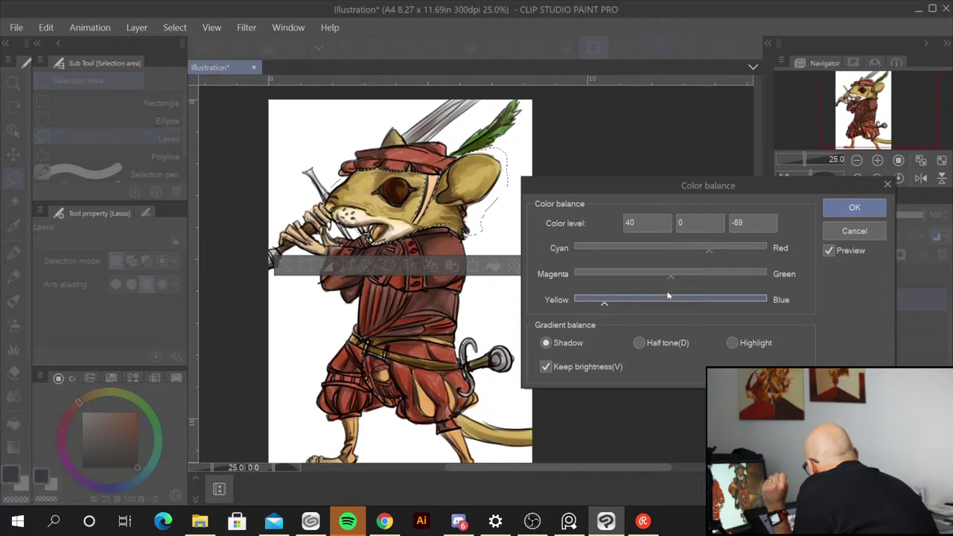
pyautogui.click(713, 253)
pyautogui.moveTo(713, 253); pyautogui.dragTo(724, 252)
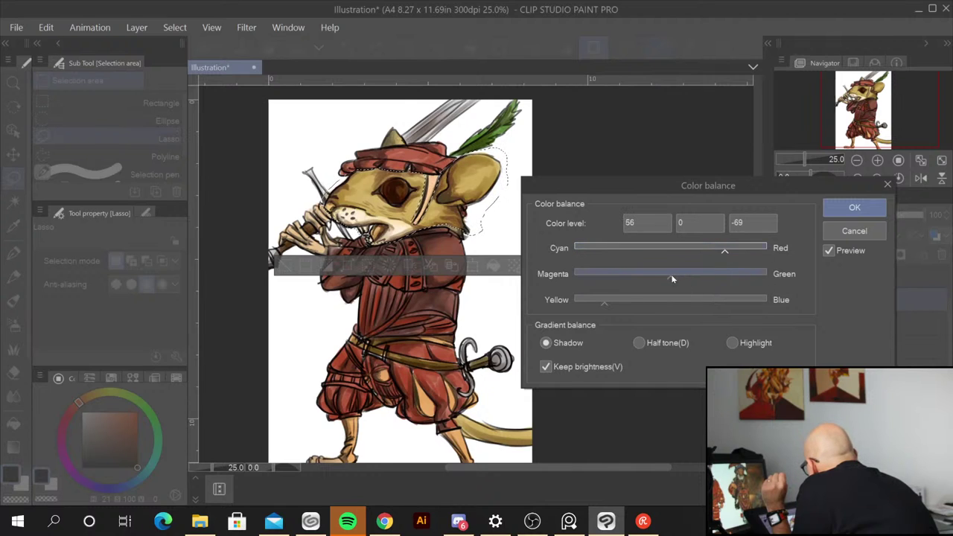
pyautogui.moveTo(672, 278); pyautogui.dragTo(640, 279)
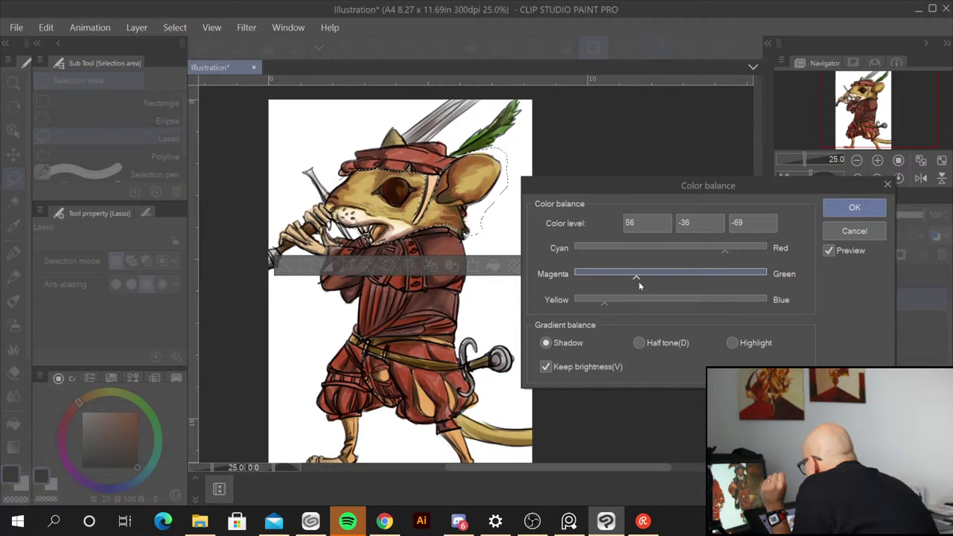
pyautogui.moveTo(601, 304)
pyautogui.mouseDown()
pyautogui.moveTo(578, 305)
pyautogui.moveTo(705, 305)
pyautogui.moveTo(618, 305)
pyautogui.mouseUp()
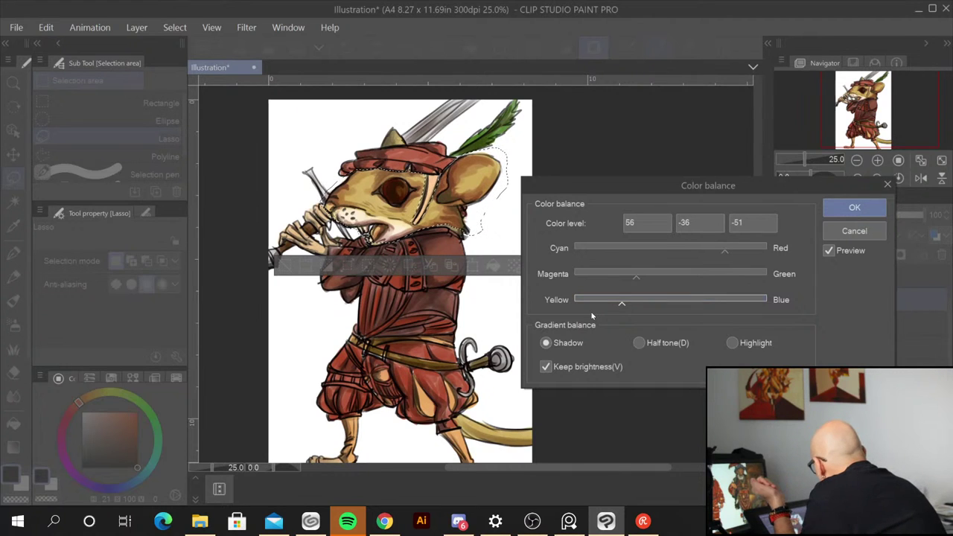
pyautogui.moveTo(727, 250); pyautogui.dragTo(673, 254)
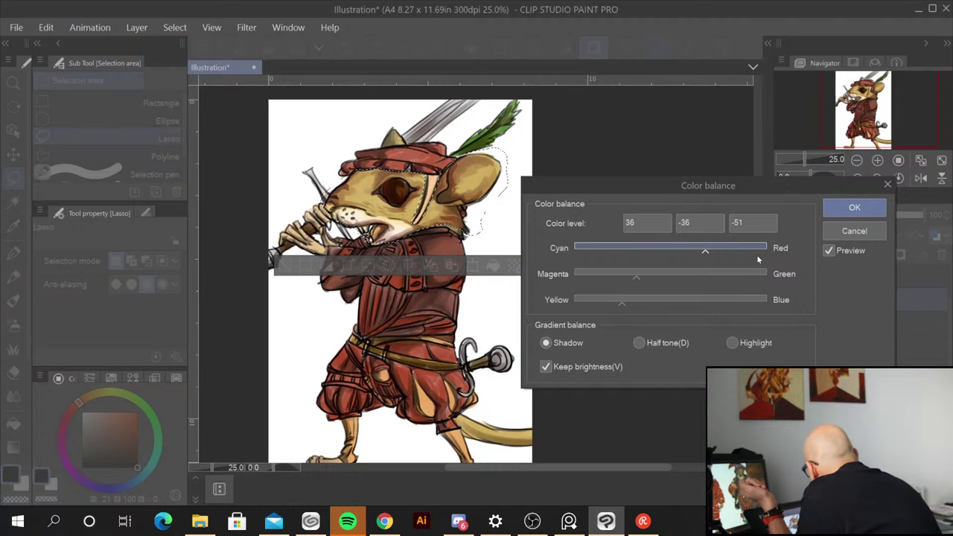
# Step: Shift the half-tone colour balance of the selected head towards yellow, with Yellow-Blue at -42
pyautogui.click(639, 343)
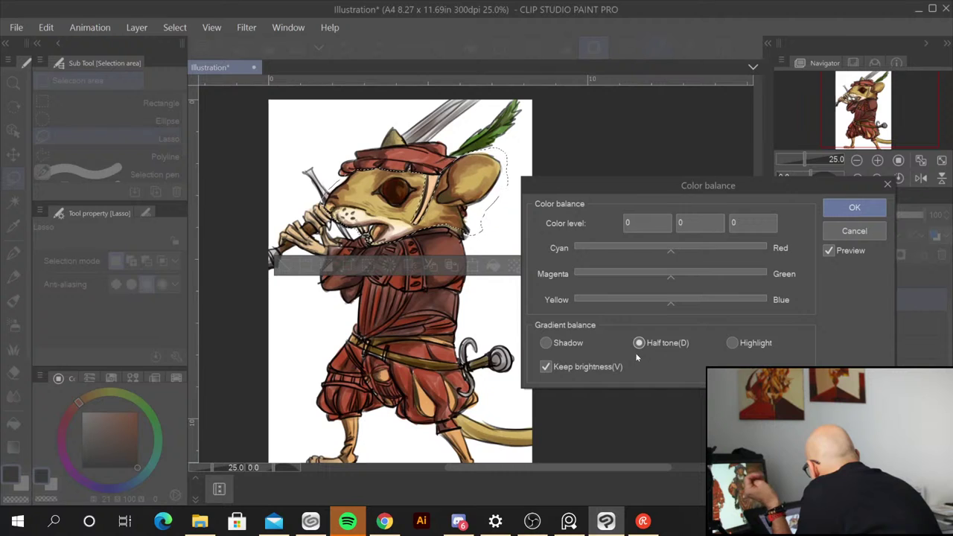
pyautogui.moveTo(666, 303); pyautogui.dragTo(632, 304)
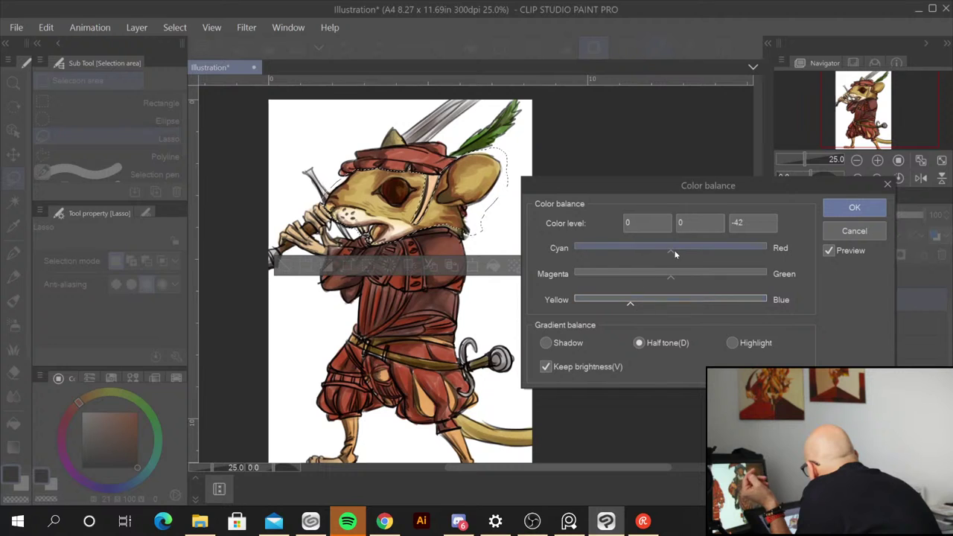
# Step: Set the selected head's half-tone balance to 26 cyan-red and -19 magenta-green, and its highlights to -15, -8, -70, clearing the selection once applied
pyautogui.moveTo(672, 250); pyautogui.dragTo(659, 279)
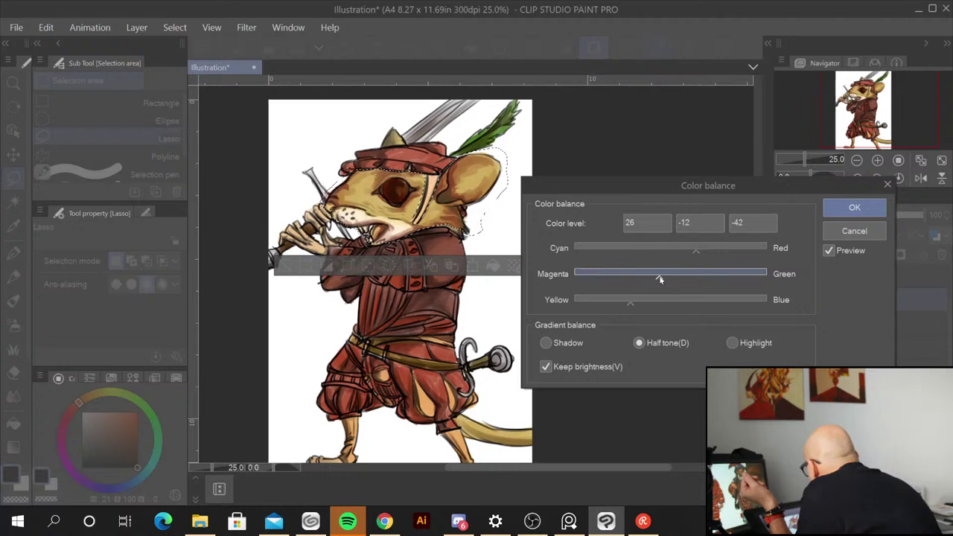
pyautogui.moveTo(654, 279); pyautogui.dragTo(652, 279)
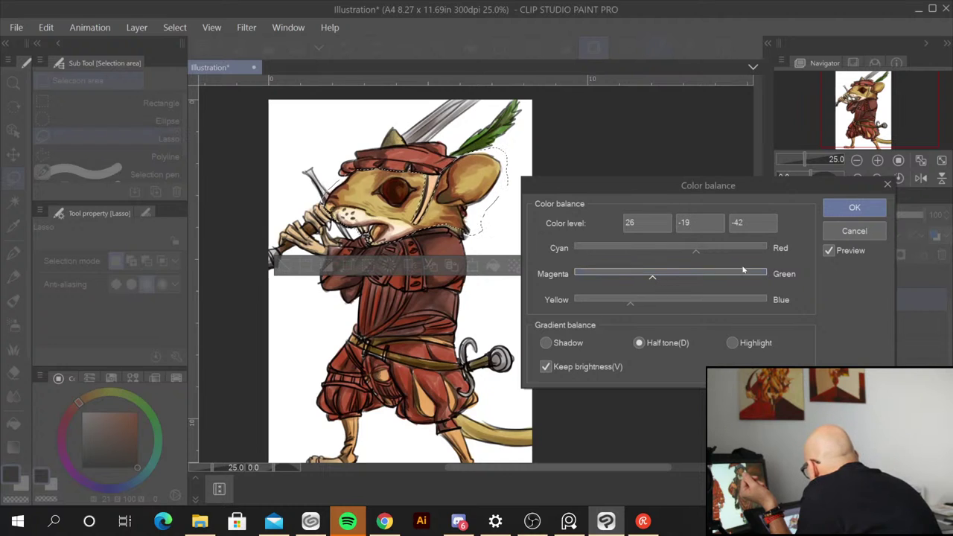
pyautogui.click(733, 344)
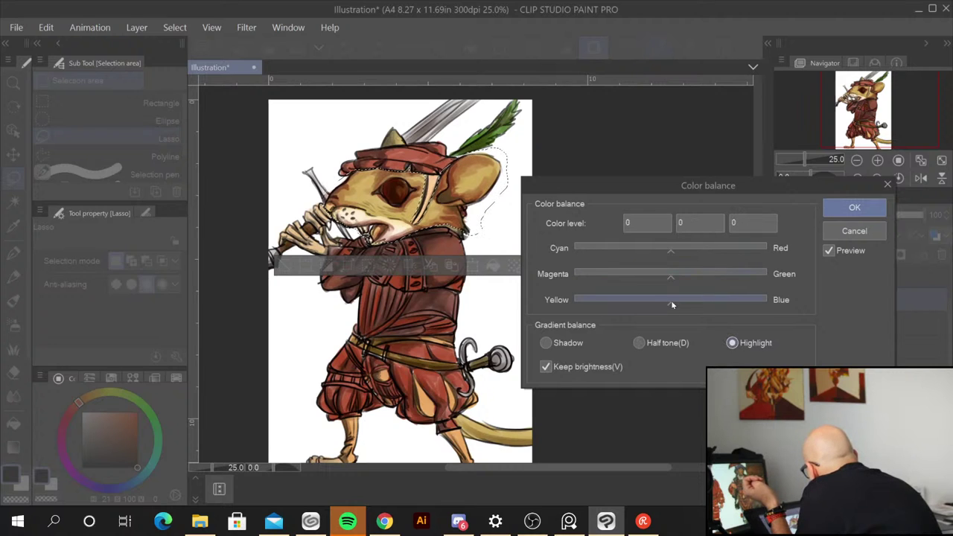
pyautogui.moveTo(671, 300); pyautogui.dragTo(602, 303)
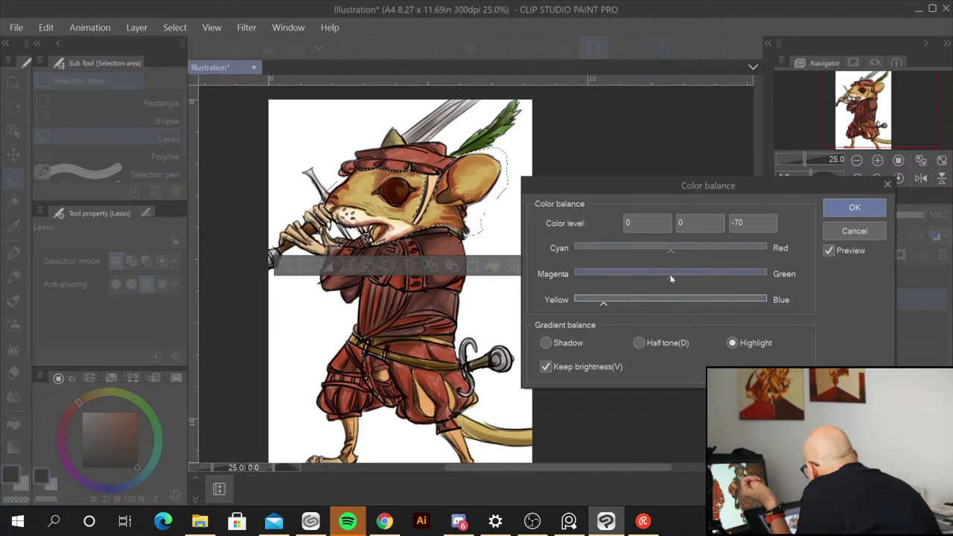
pyautogui.moveTo(669, 276)
pyautogui.mouseDown()
pyautogui.moveTo(644, 278)
pyautogui.moveTo(714, 279)
pyautogui.moveTo(662, 279)
pyautogui.mouseUp()
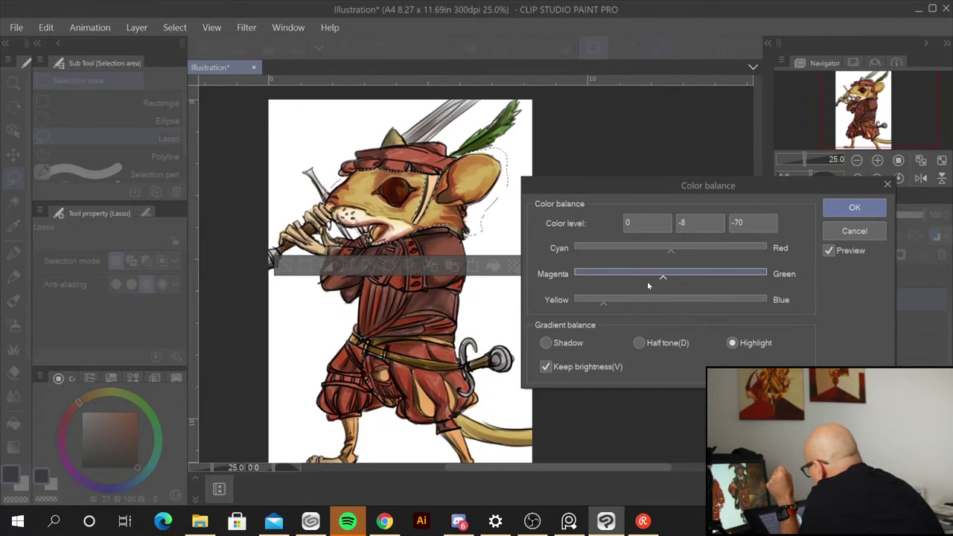
pyautogui.moveTo(670, 250)
pyautogui.mouseDown()
pyautogui.moveTo(697, 250)
pyautogui.moveTo(564, 258)
pyautogui.moveTo(657, 254)
pyautogui.mouseUp()
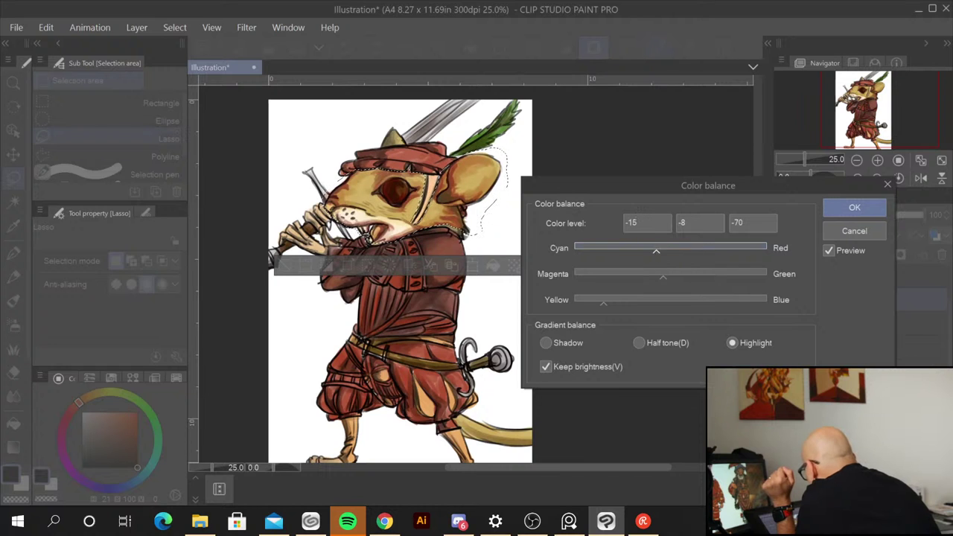
pyautogui.click(853, 207)
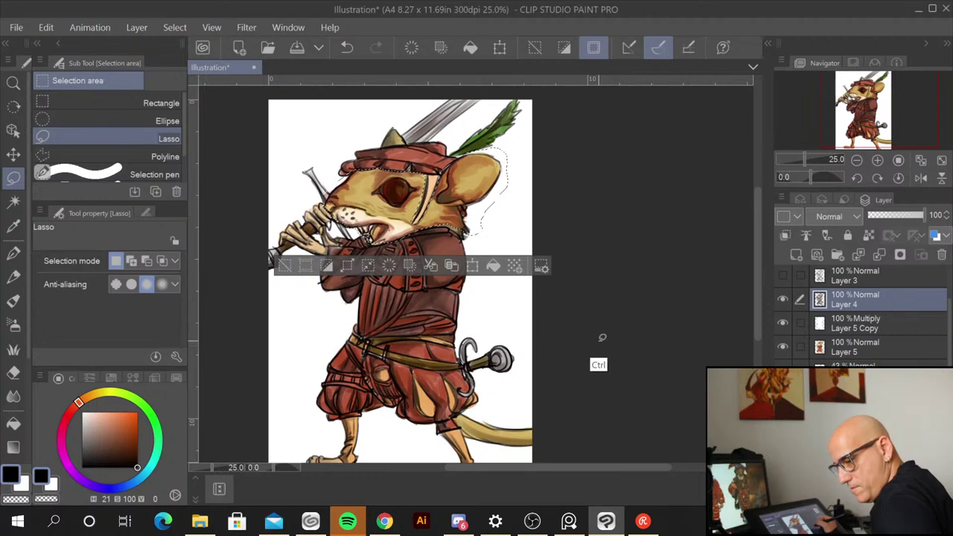
pyautogui.hotkey('ctrl', 'd')
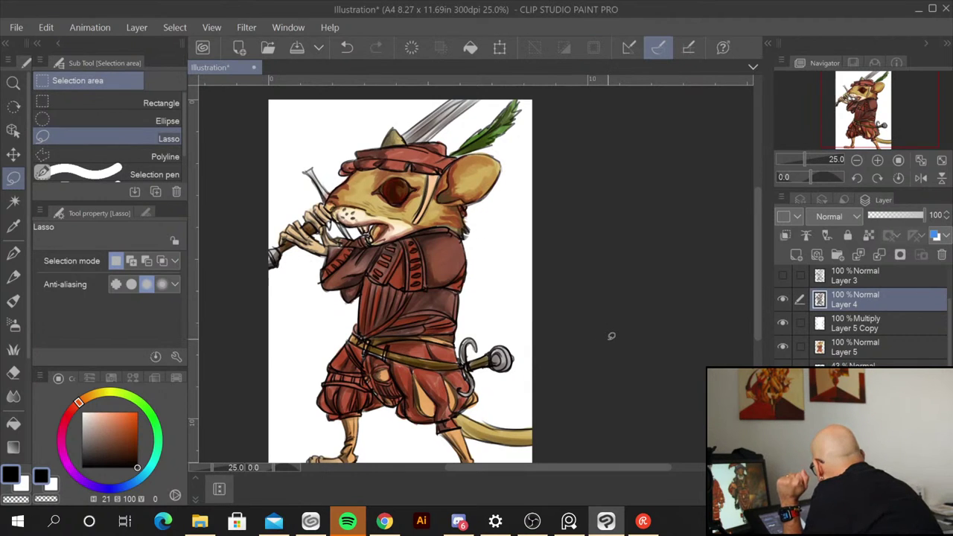
# Step: Toggle Layer 4's visibility to compare the artwork with and without its lines and shading
pyautogui.click(782, 298)
pyautogui.click(782, 300)
pyautogui.click(782, 299)
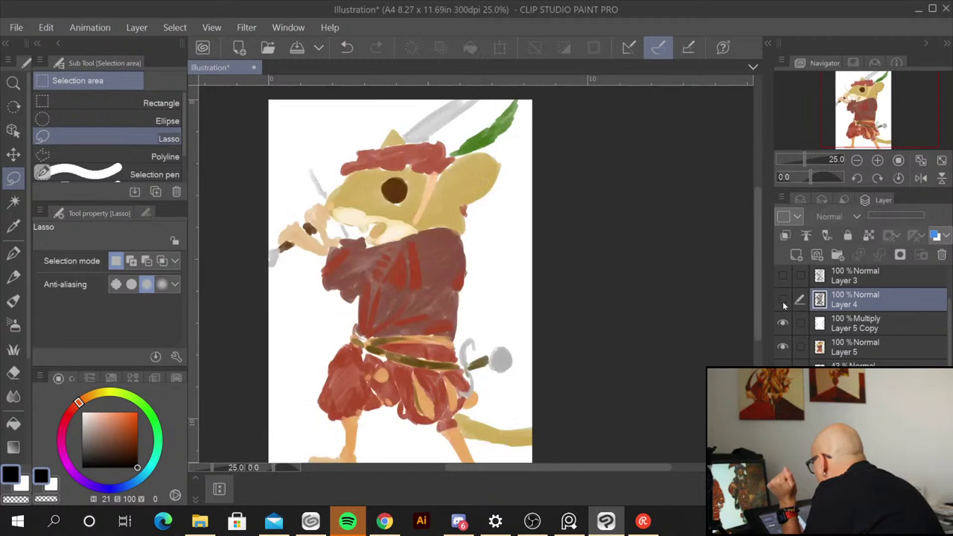
pyautogui.click(782, 299)
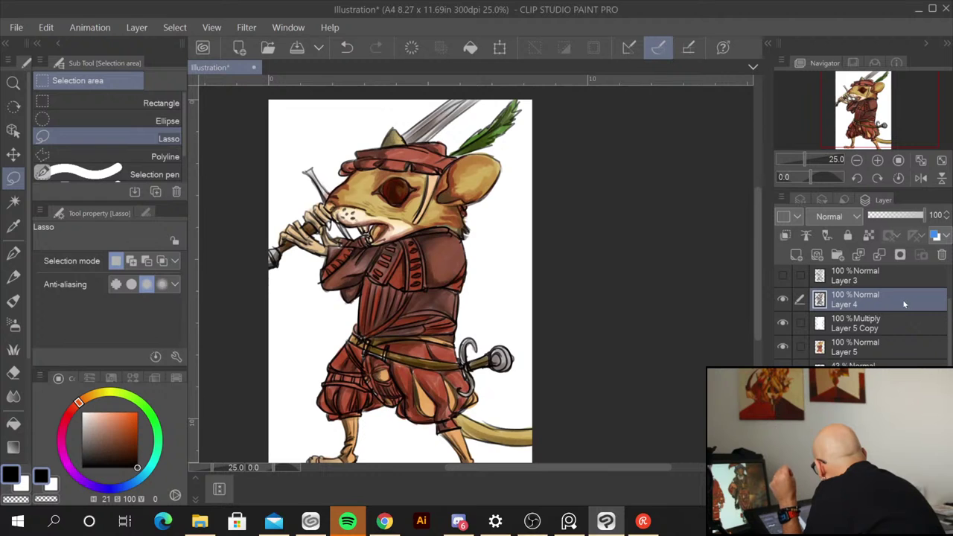
# Step: Change Layer 4's blending mode to Multiply, keeping its opacity at 100
pyautogui.click(856, 217)
pyautogui.click(845, 270)
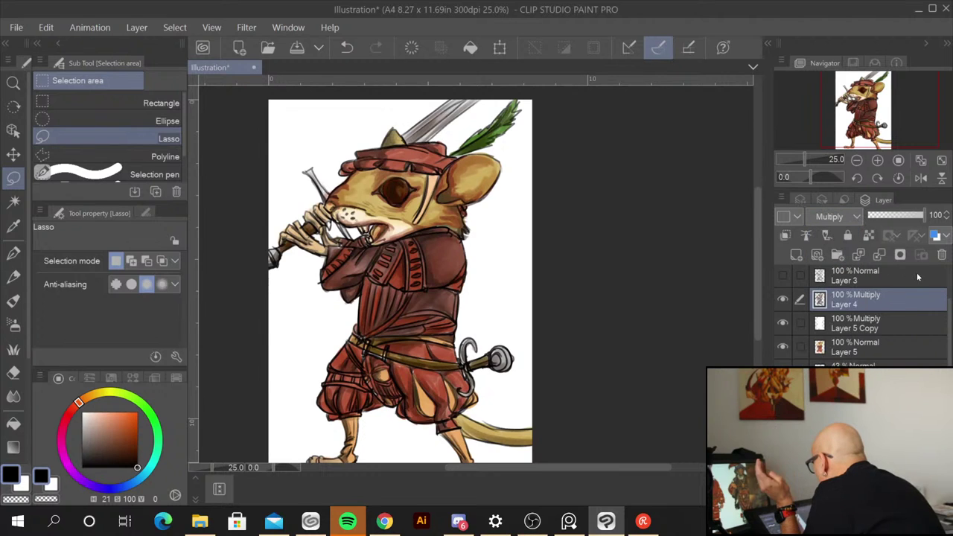
pyautogui.moveTo(926, 223)
pyautogui.mouseDown()
pyautogui.moveTo(899, 221)
pyautogui.moveTo(932, 224)
pyautogui.mouseUp()
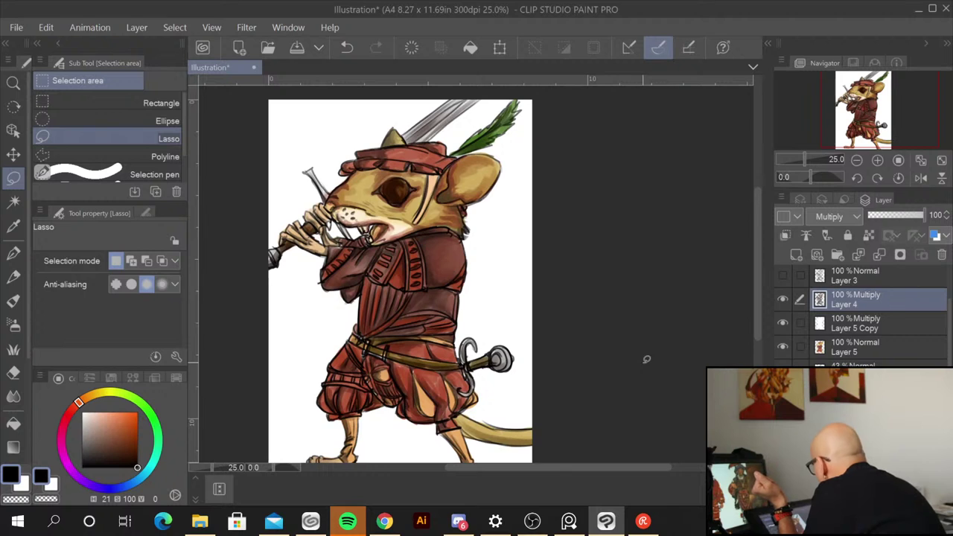
# Step: Try the Color burn, Overlay, Color and Normal blending modes on Layer 4, and return it to Multiply
pyautogui.click(856, 218)
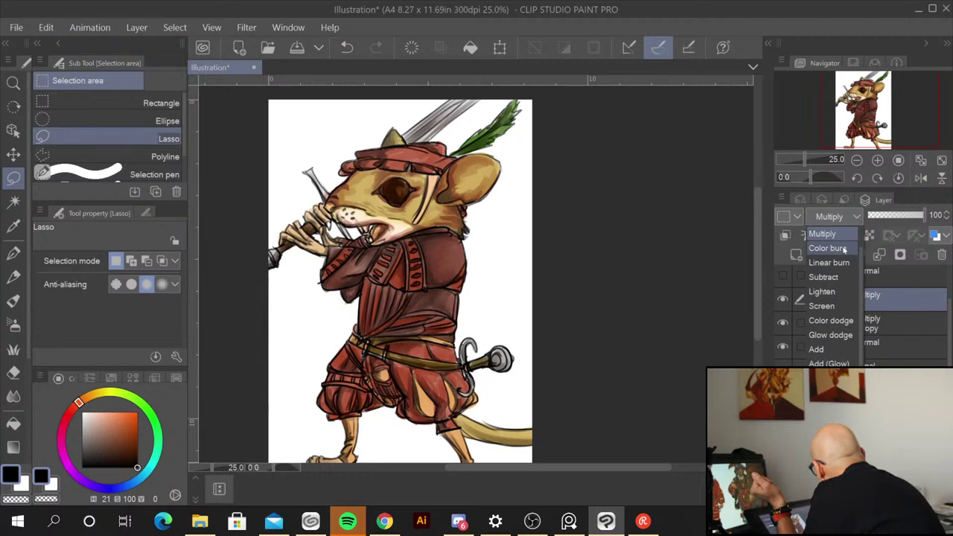
pyautogui.click(844, 249)
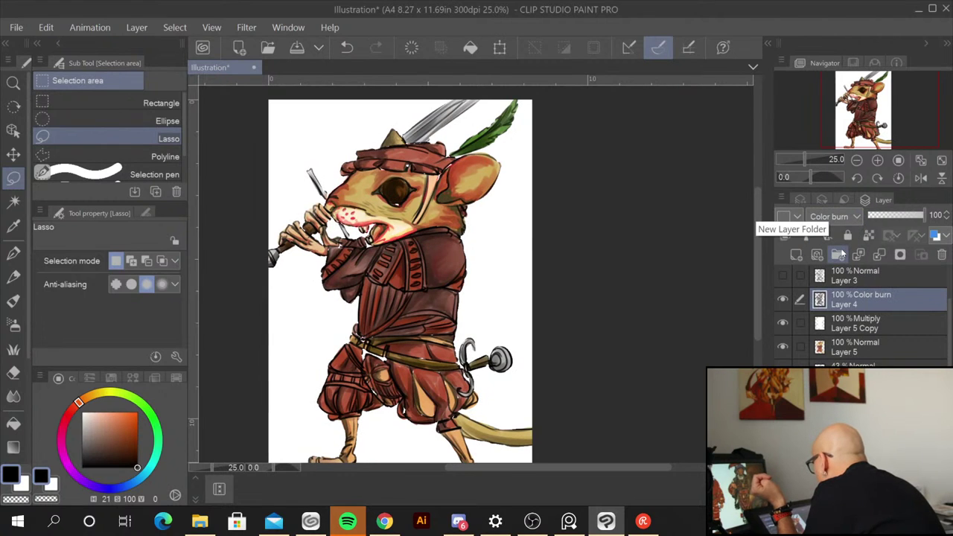
pyautogui.click(829, 216)
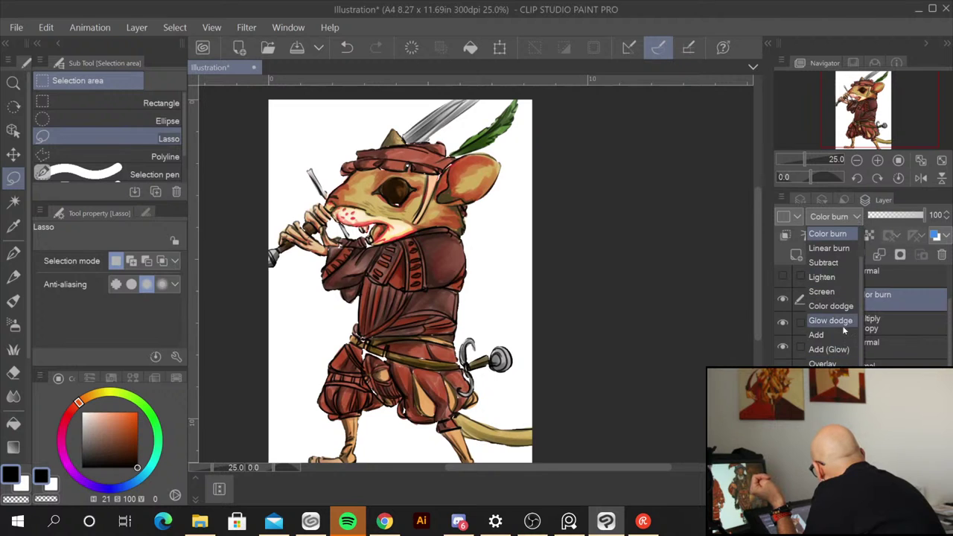
pyautogui.click(839, 363)
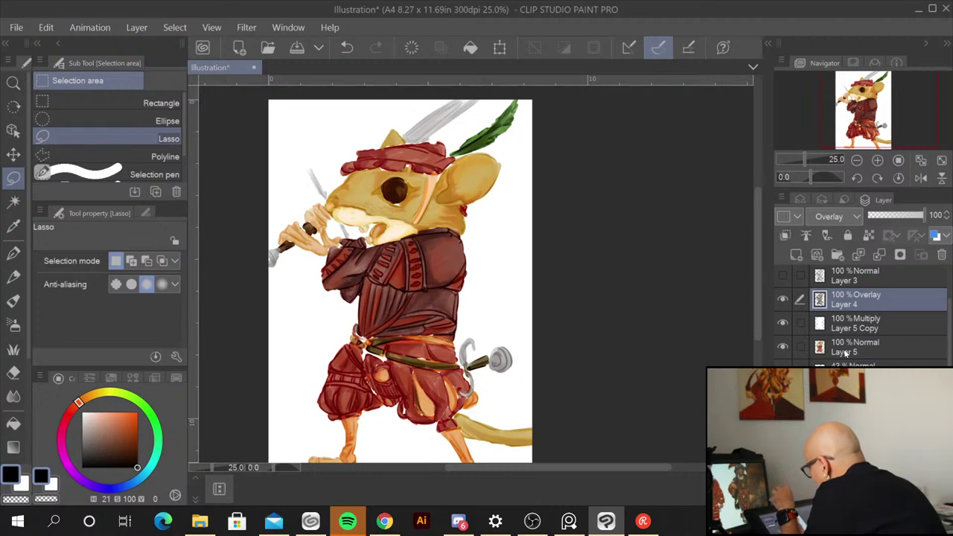
pyautogui.click(833, 216)
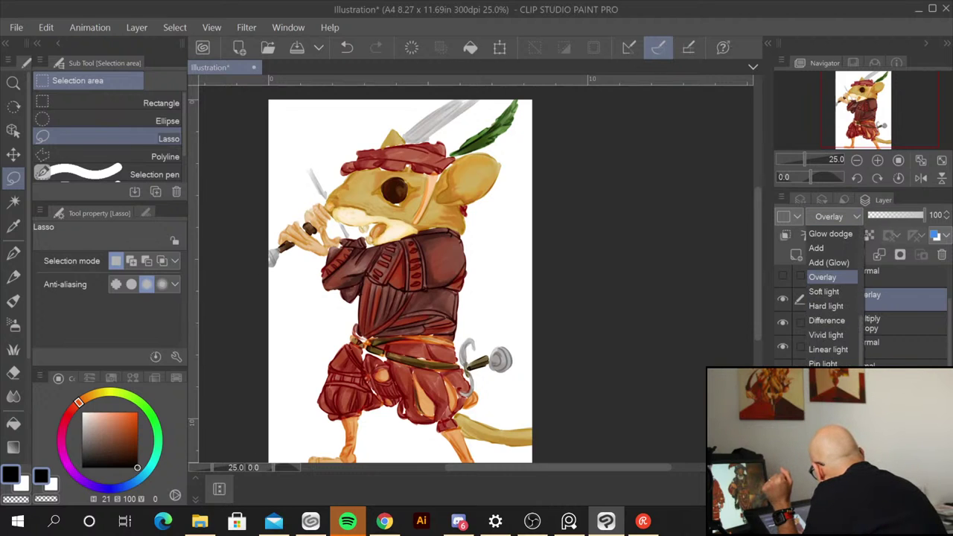
pyautogui.click(822, 480)
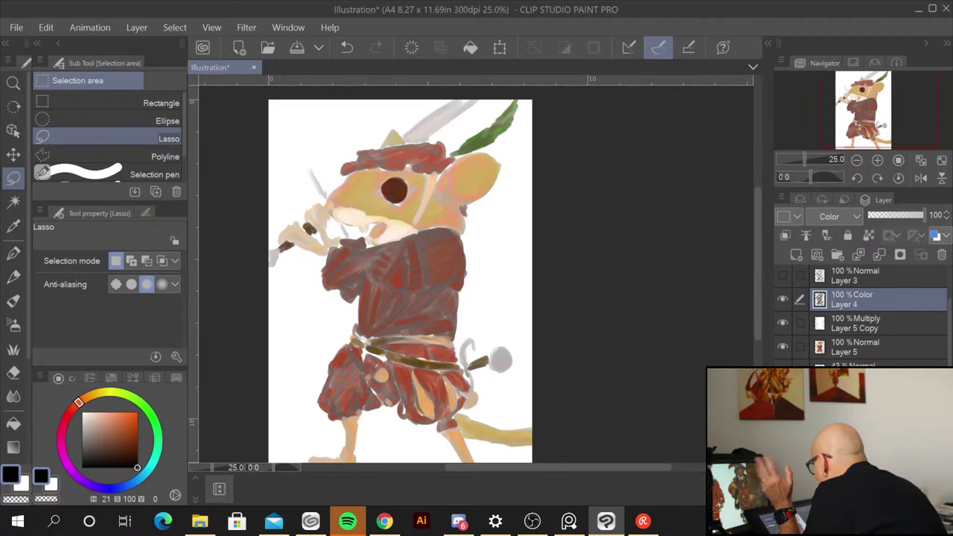
pyautogui.click(834, 216)
pyautogui.scroll(3, 831, 298)
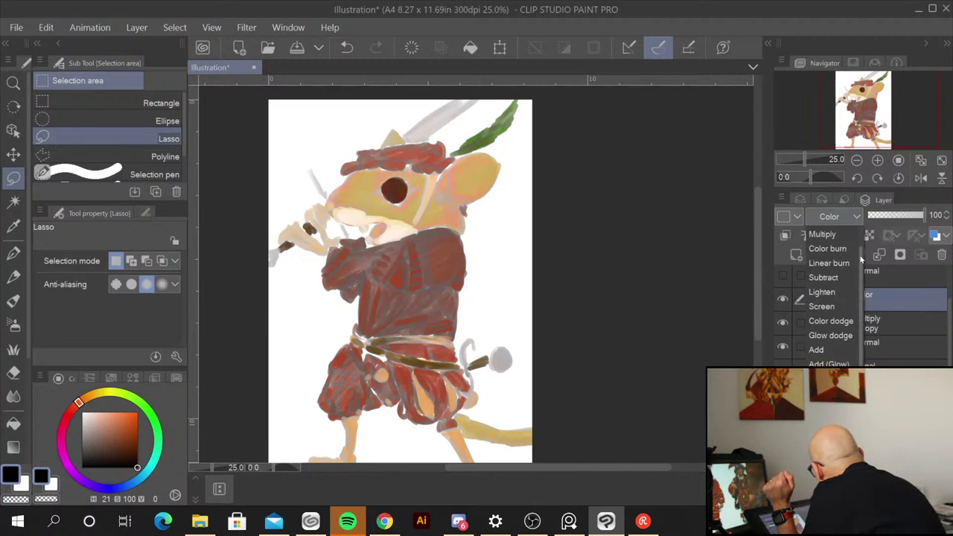
pyautogui.click(821, 234)
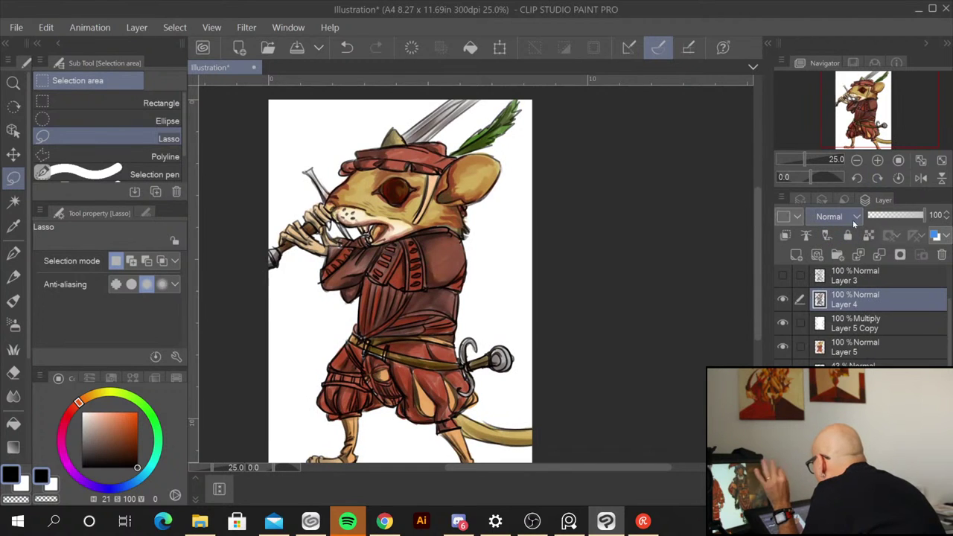
pyautogui.click(855, 217)
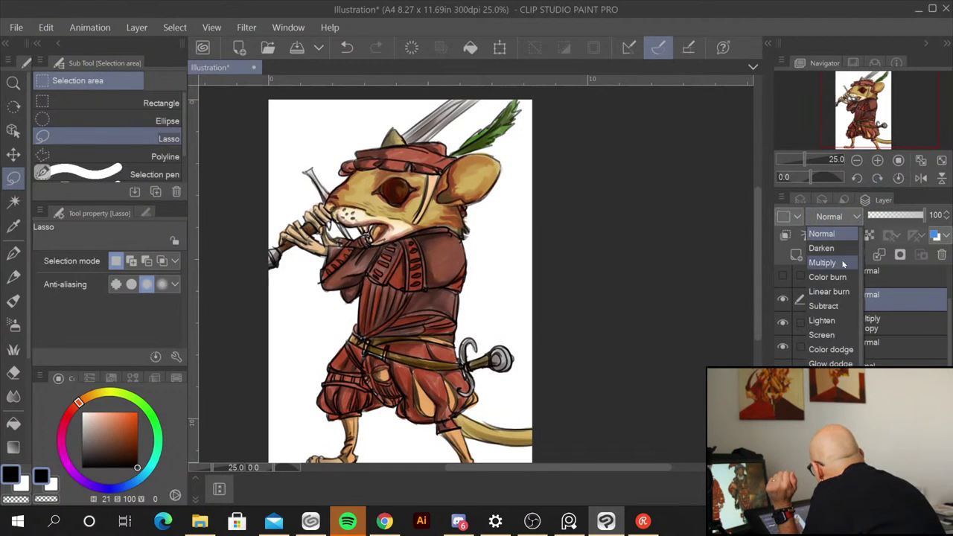
pyautogui.click(804, 248)
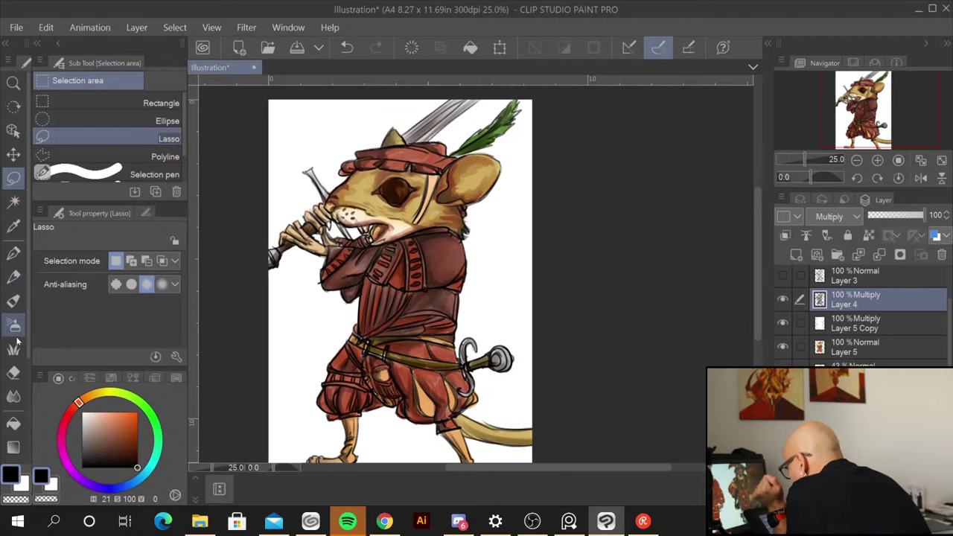
# Step: Soften the shading on the mouse's face and ear on Layer 4 with the Blend tool
pyautogui.click(15, 400)
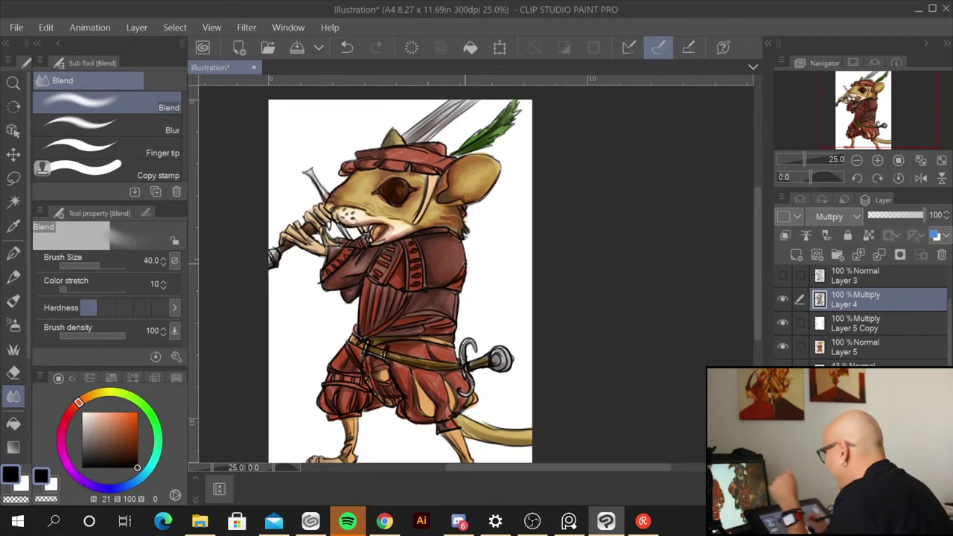
pyautogui.scroll(2, 482, 268)
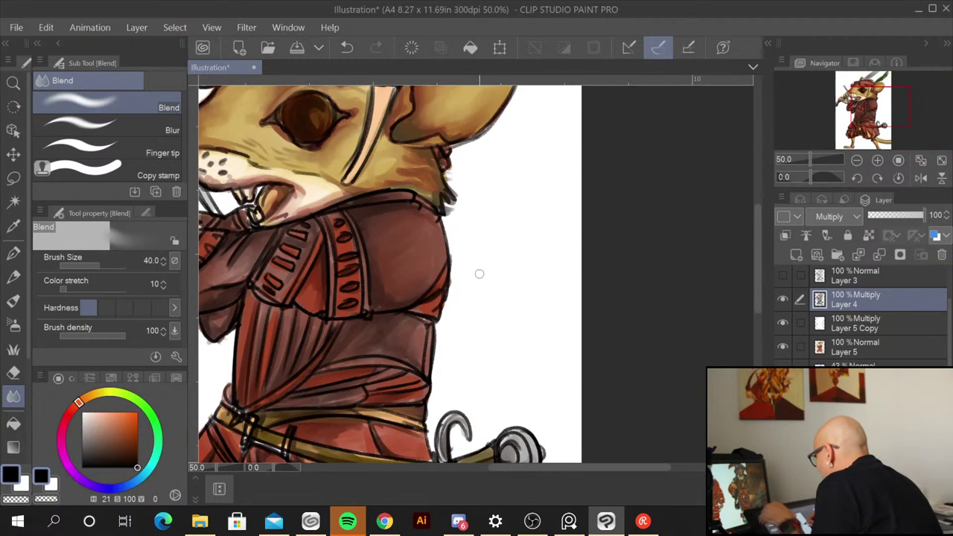
pyautogui.moveTo(472, 268); pyautogui.dragTo(526, 304)
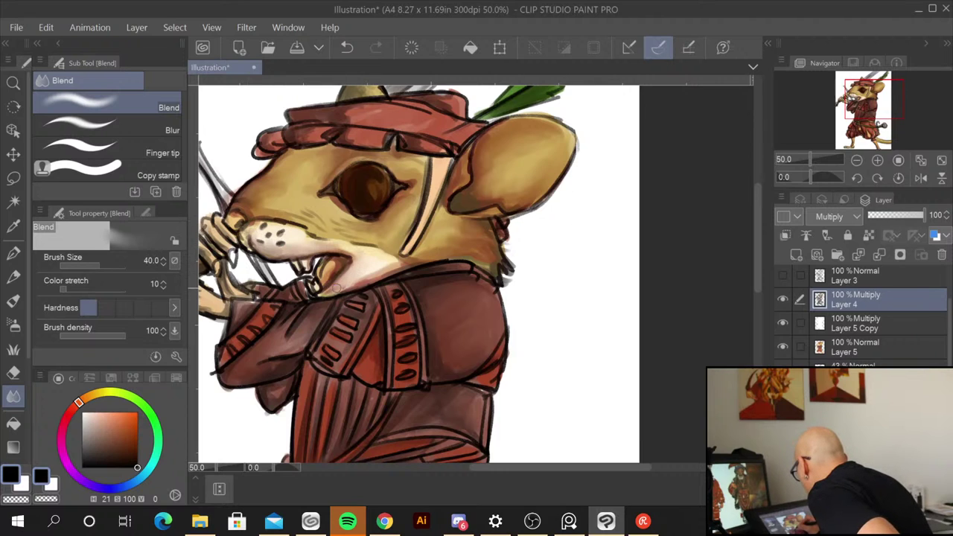
pyautogui.moveTo(524, 329); pyautogui.dragTo(608, 345)
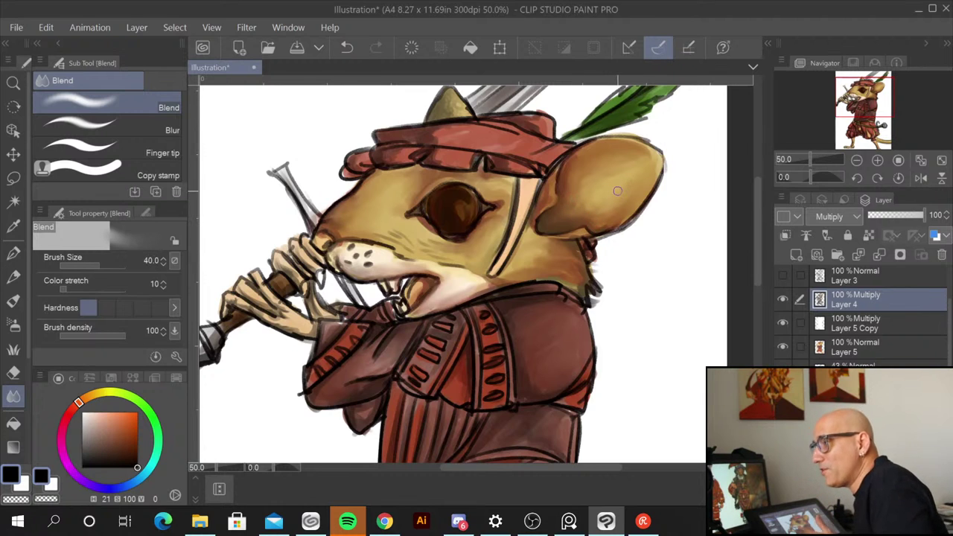
pyautogui.hotkey('ctrl', '-')
pyautogui.hotkey('ctrl', '-')
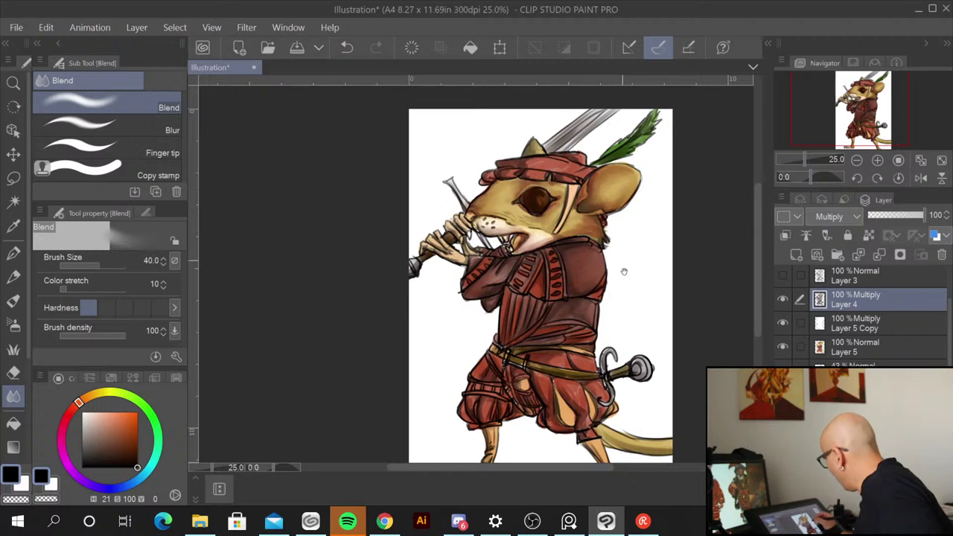
pyautogui.moveTo(569, 320); pyautogui.dragTo(565, 321)
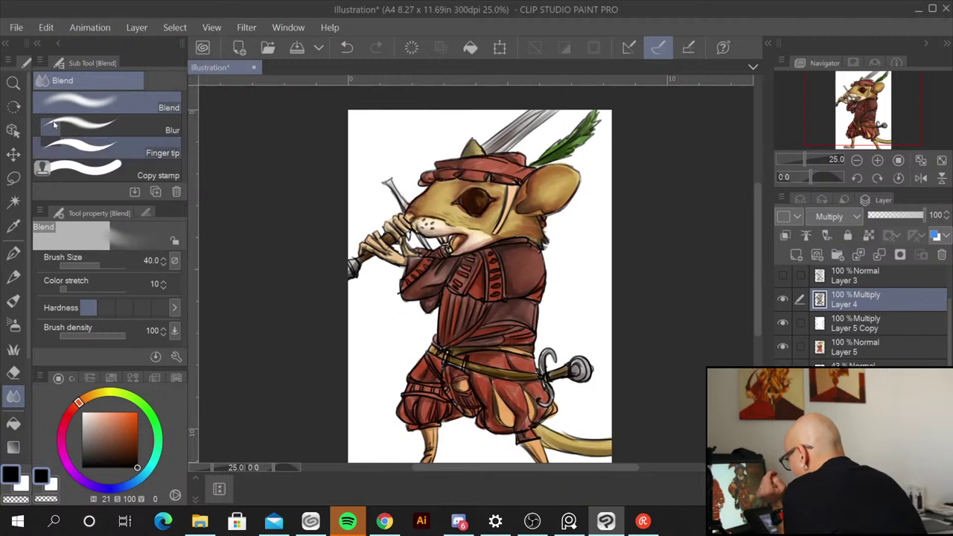
# Step: Lasso the mouse's jacket and sleeves down to the belt, and add the red hat to the selection
pyautogui.press('m')
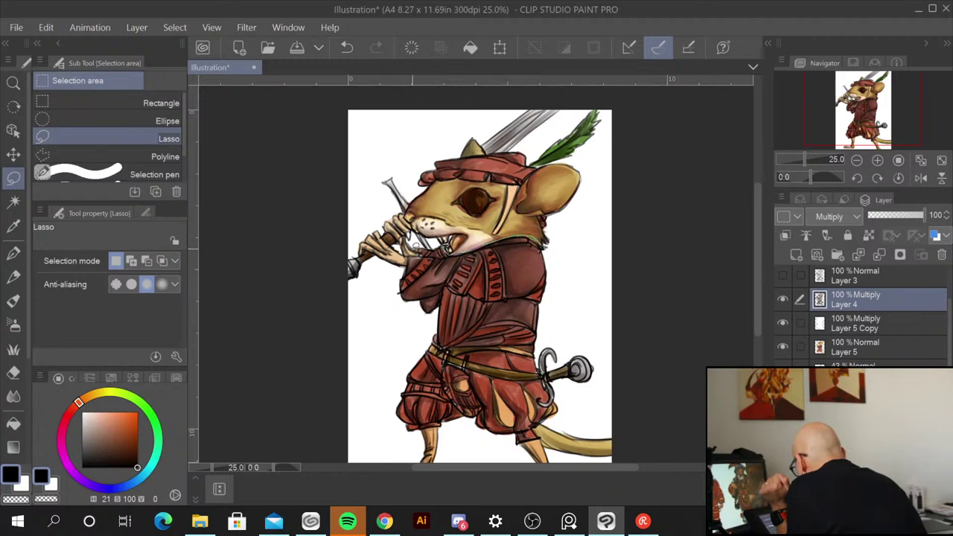
pyautogui.moveTo(420, 251)
pyautogui.mouseDown()
pyautogui.moveTo(409, 253)
pyautogui.moveTo(402, 282)
pyautogui.moveTo(407, 305)
pyautogui.moveTo(428, 318)
pyautogui.moveTo(423, 333)
pyautogui.moveTo(450, 351)
pyautogui.moveTo(485, 348)
pyautogui.moveTo(509, 347)
pyautogui.moveTo(550, 298)
pyautogui.moveTo(548, 240)
pyautogui.mouseUp()
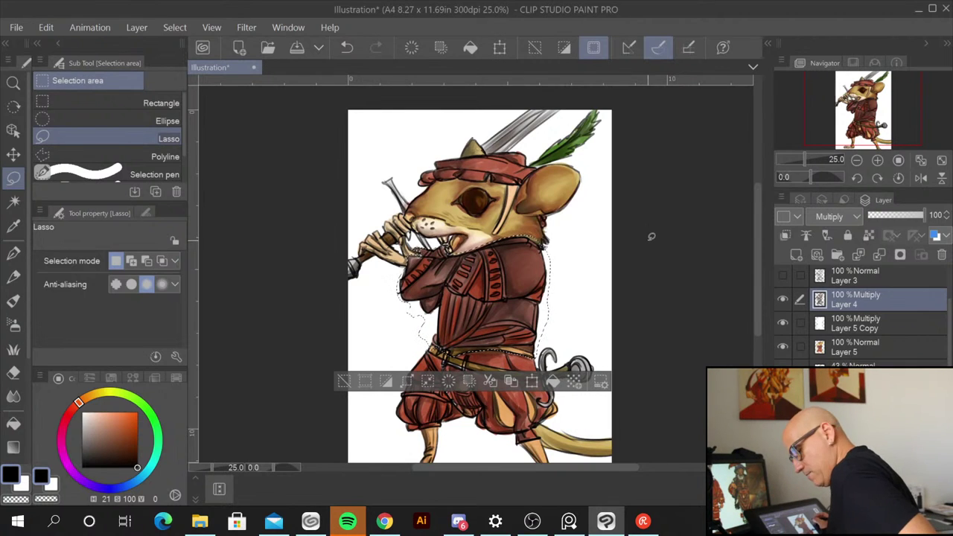
pyautogui.press('shift')
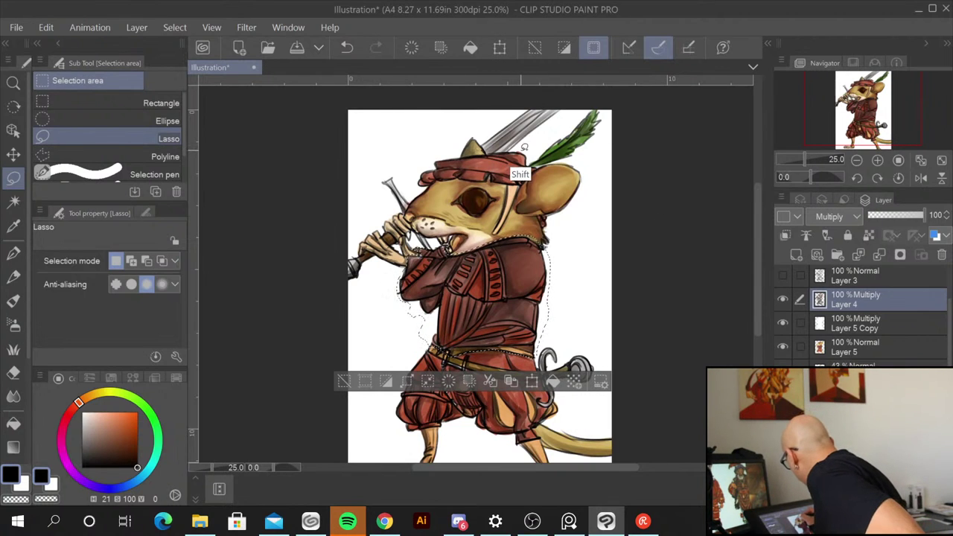
pyautogui.moveTo(472, 153)
pyautogui.mouseDown()
pyautogui.moveTo(437, 158)
pyautogui.moveTo(422, 181)
pyautogui.moveTo(492, 177)
pyautogui.mouseUp()
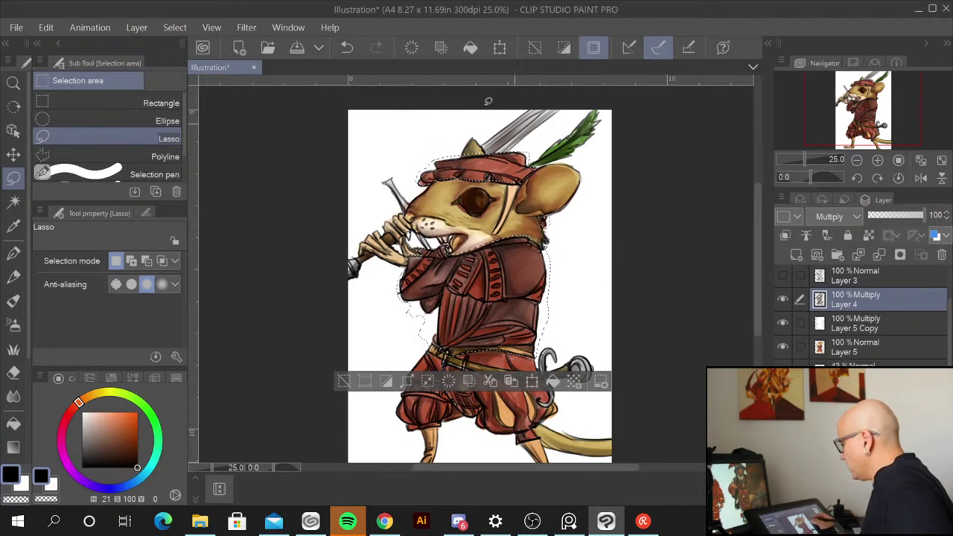
# Step: Open Color balance for the selected jacket and hat, and set the half tones to red 100, green 10 and yellow -37
pyautogui.click(15, 27)
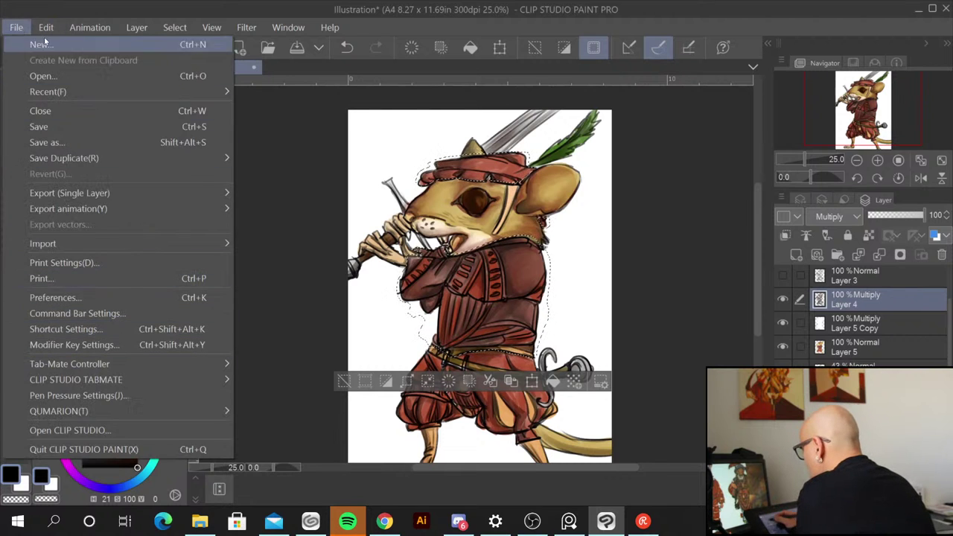
pyautogui.moveTo(46, 27)
pyautogui.moveTo(157, 328)
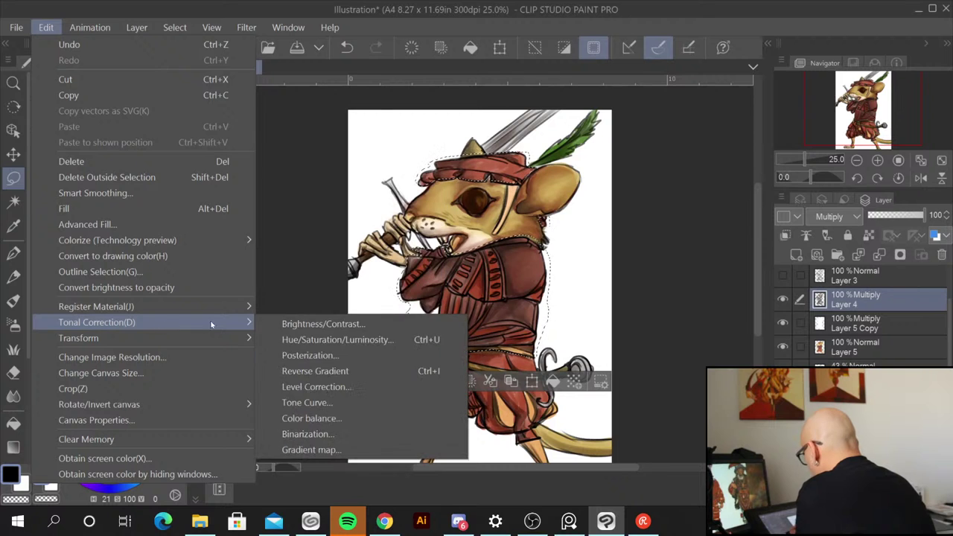
pyautogui.click(361, 421)
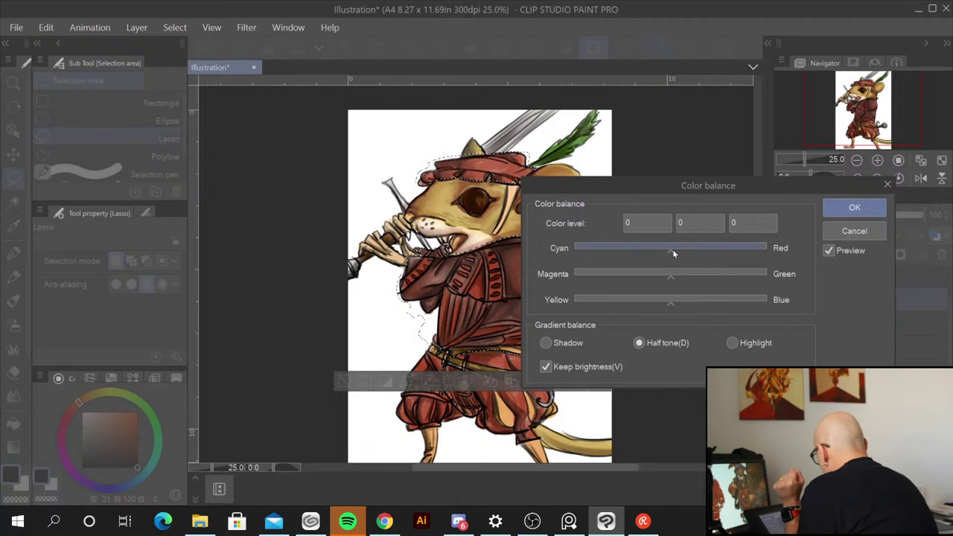
pyautogui.moveTo(674, 253); pyautogui.dragTo(747, 253)
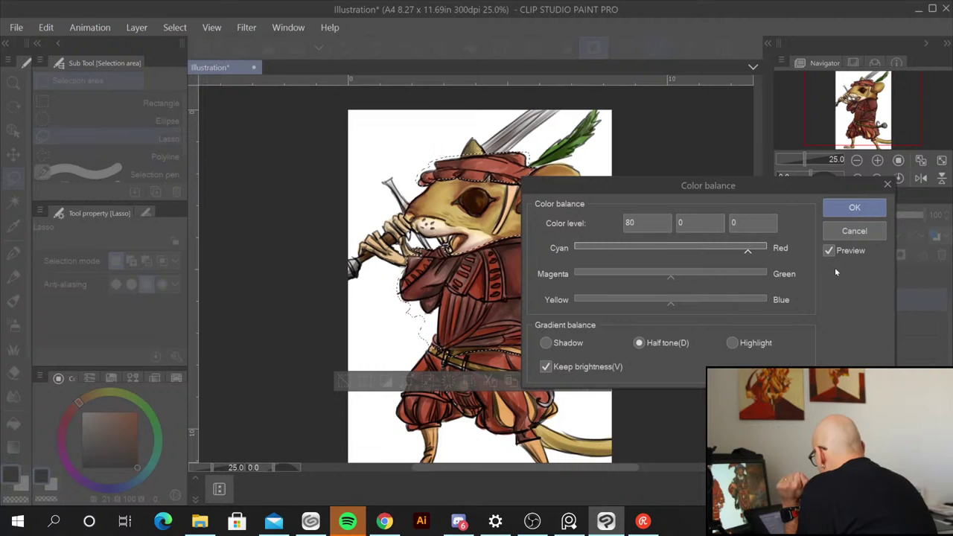
pyautogui.moveTo(670, 277); pyautogui.dragTo(634, 303)
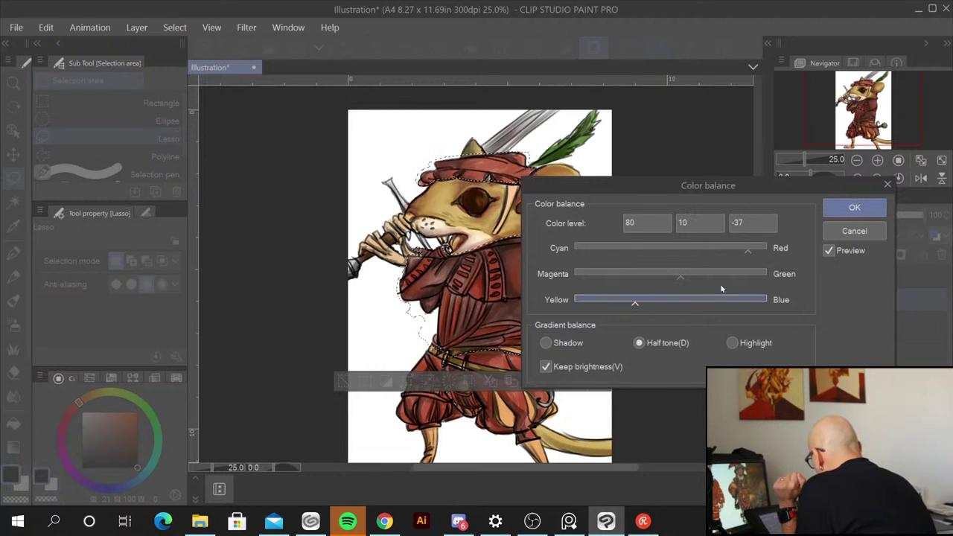
pyautogui.moveTo(749, 250); pyautogui.dragTo(791, 244)
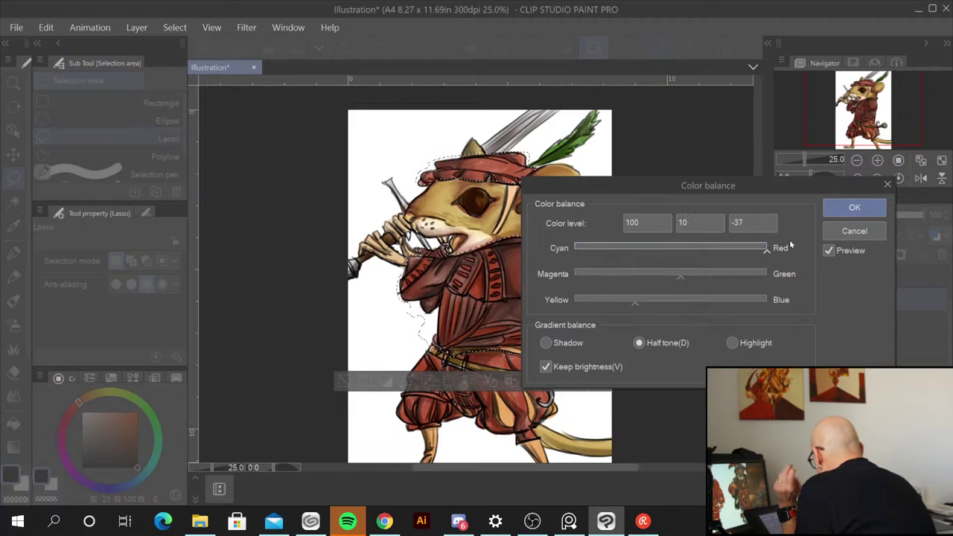
# Step: Set the shadows of the jacket and hat to red 79 and shift them towards magenta
pyautogui.click(546, 342)
pyautogui.moveTo(672, 254); pyautogui.dragTo(743, 249)
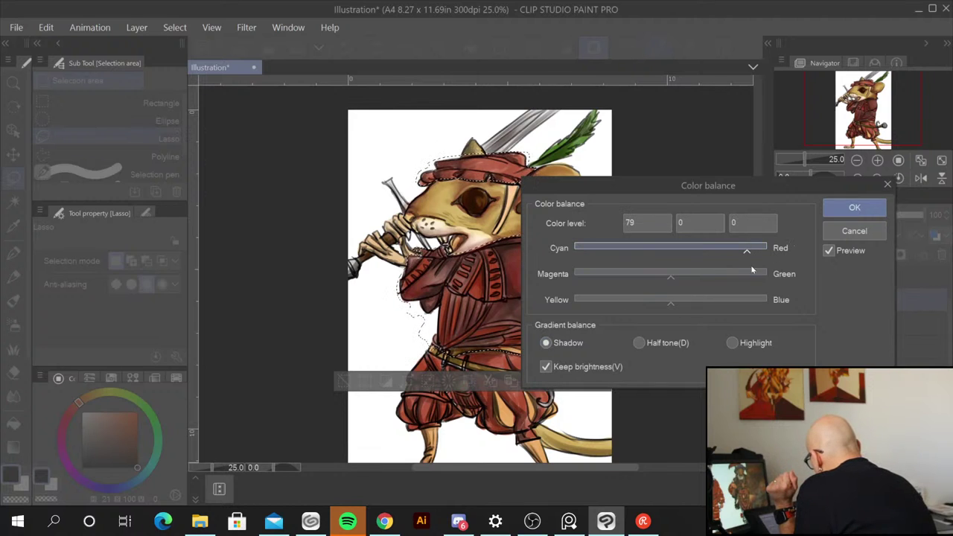
pyautogui.moveTo(670, 279); pyautogui.dragTo(597, 278)
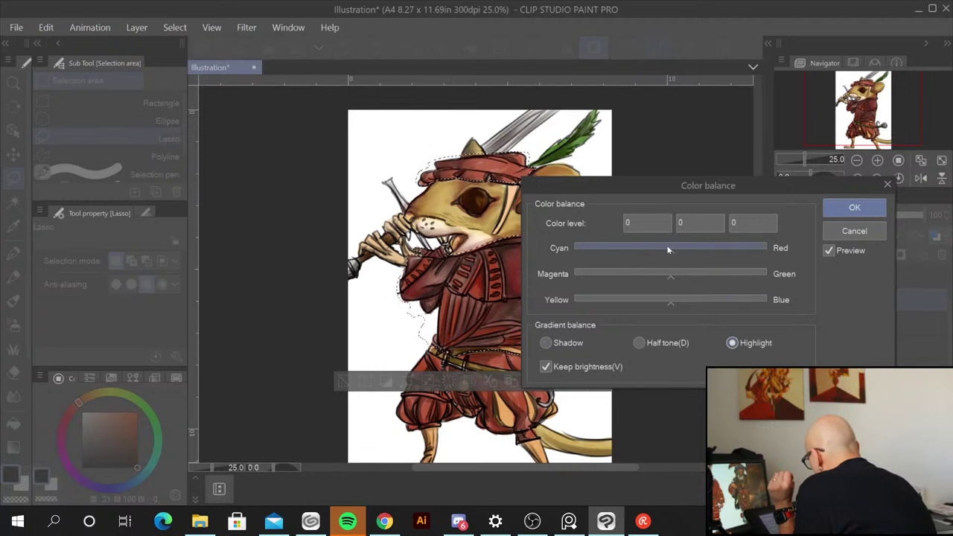
# Step: Set the highlights of the jacket and hat to 84, 50 and -50, apply the colour balance and deselect
pyautogui.moveTo(681, 251); pyautogui.dragTo(751, 251)
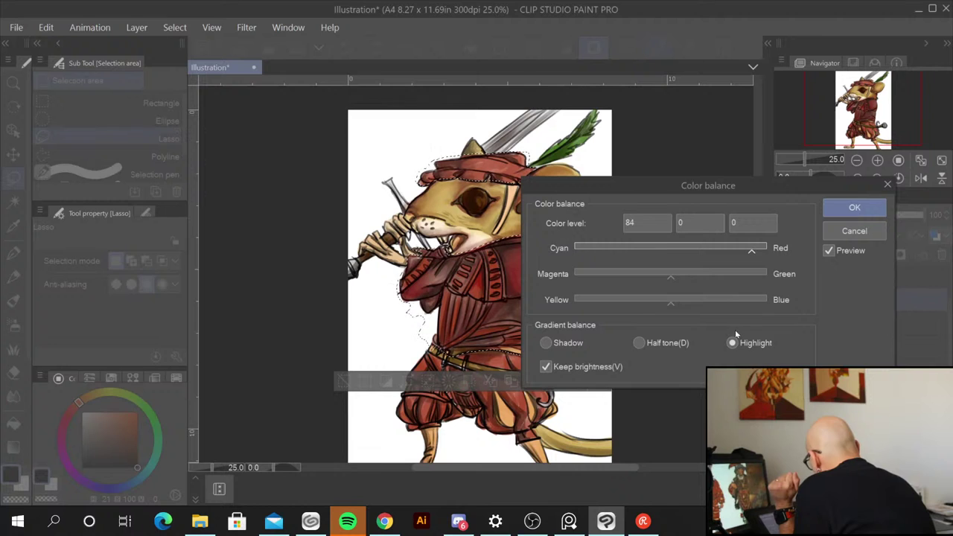
pyautogui.moveTo(669, 305); pyautogui.dragTo(626, 305)
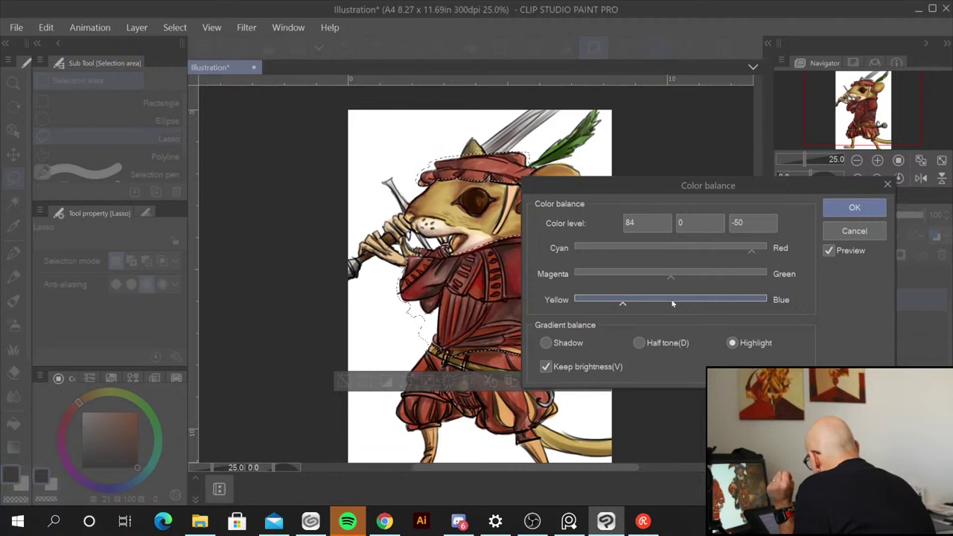
pyautogui.moveTo(671, 277); pyautogui.dragTo(720, 280)
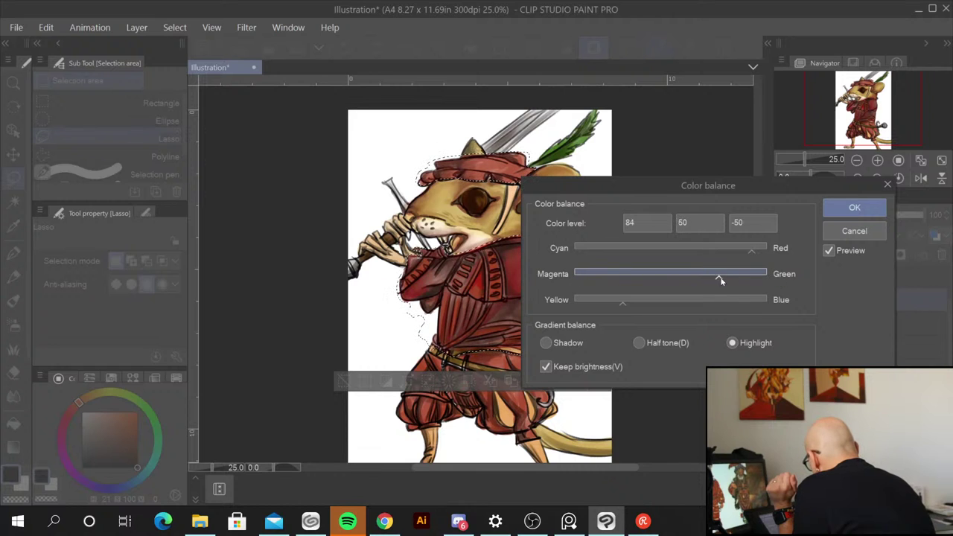
pyautogui.click(853, 208)
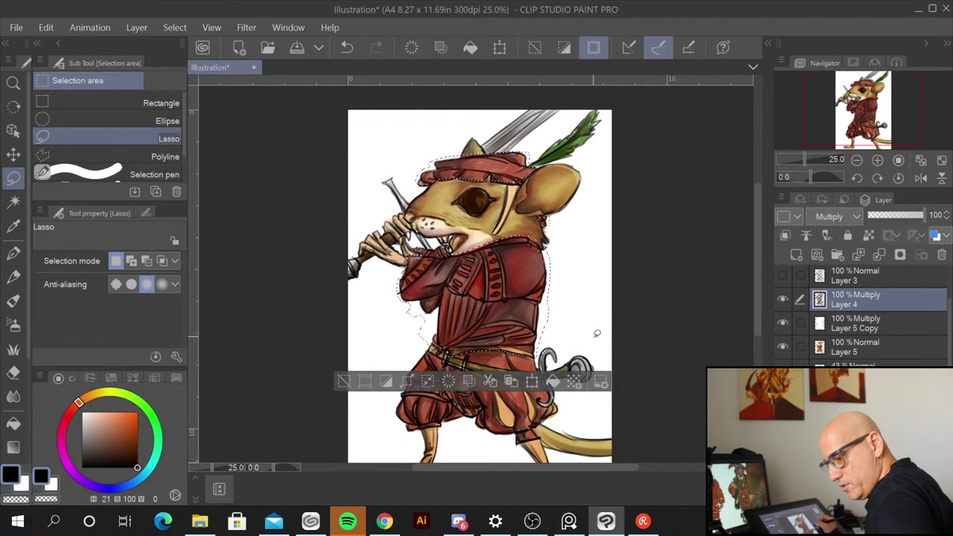
pyautogui.hotkey('ctrl', 'd')
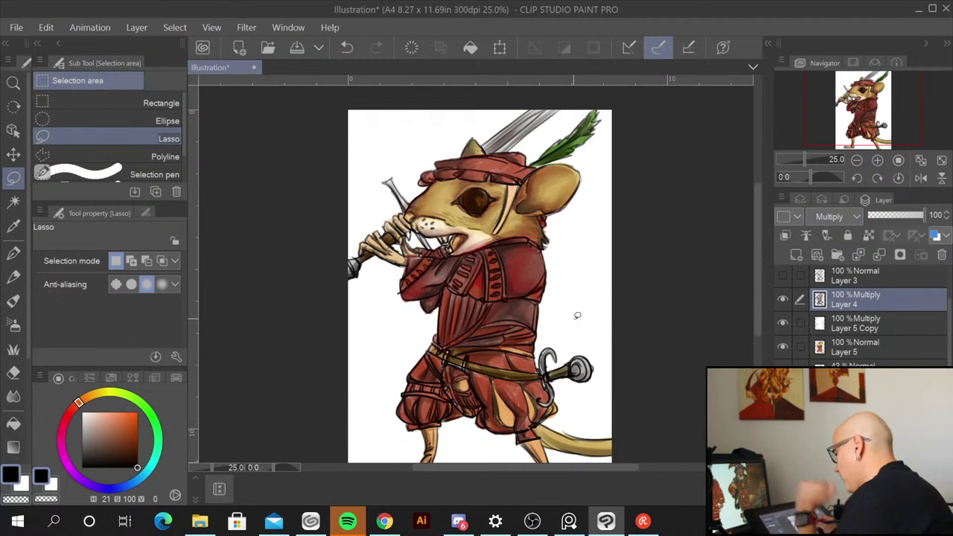
# Step: Switch to the Blend tool for the jacket shading and reduce its brush size to 20
pyautogui.click(14, 395)
pyautogui.scroll(1, 504, 305)
pyautogui.scroll(1, 504, 305)
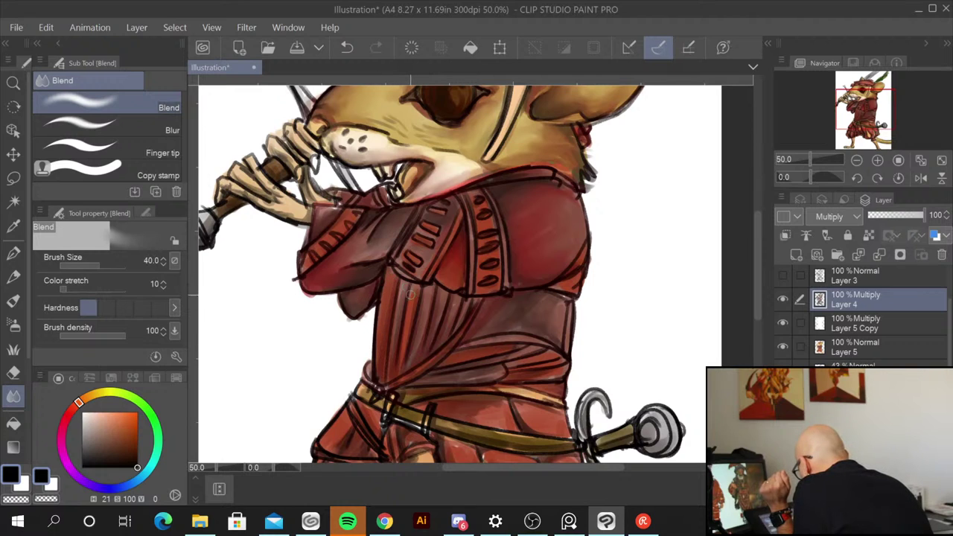
pyautogui.press('[')
pyautogui.press('[')
pyautogui.press('[')
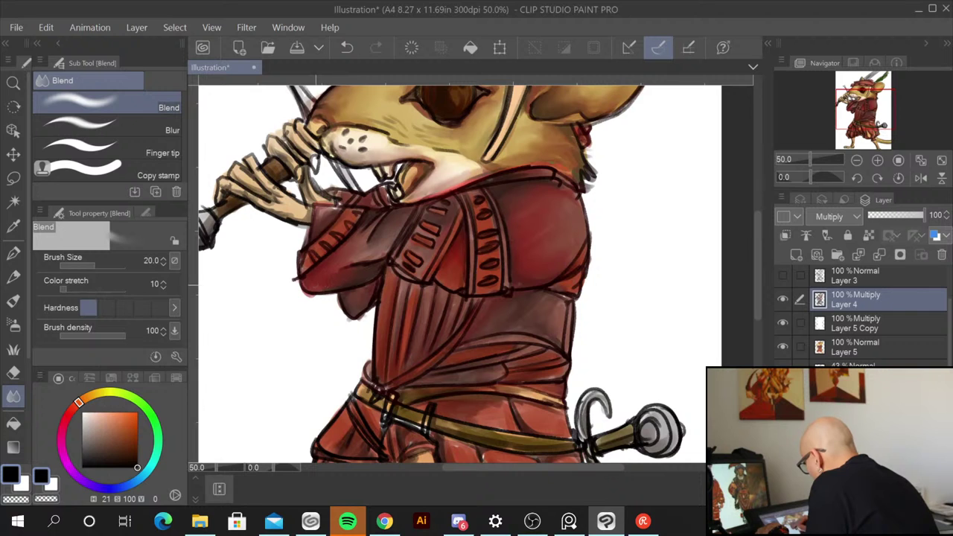
# Step: Lasso the mouse's puffed trousers from below the belt down to the cuffs on Layer 4
pyautogui.moveTo(648, 296); pyautogui.dragTo(530, 262)
pyautogui.scroll(-2, 551, 340)
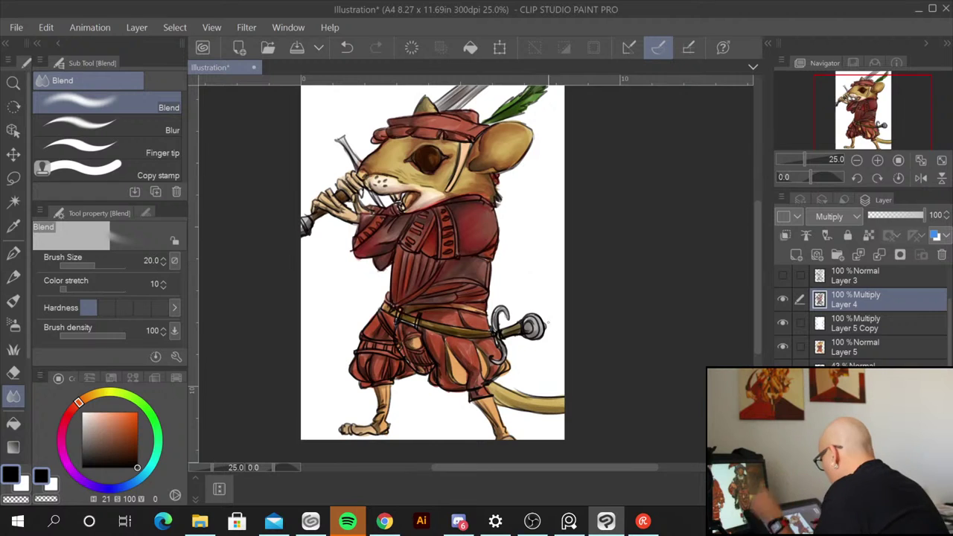
pyautogui.scroll(1, 553, 387)
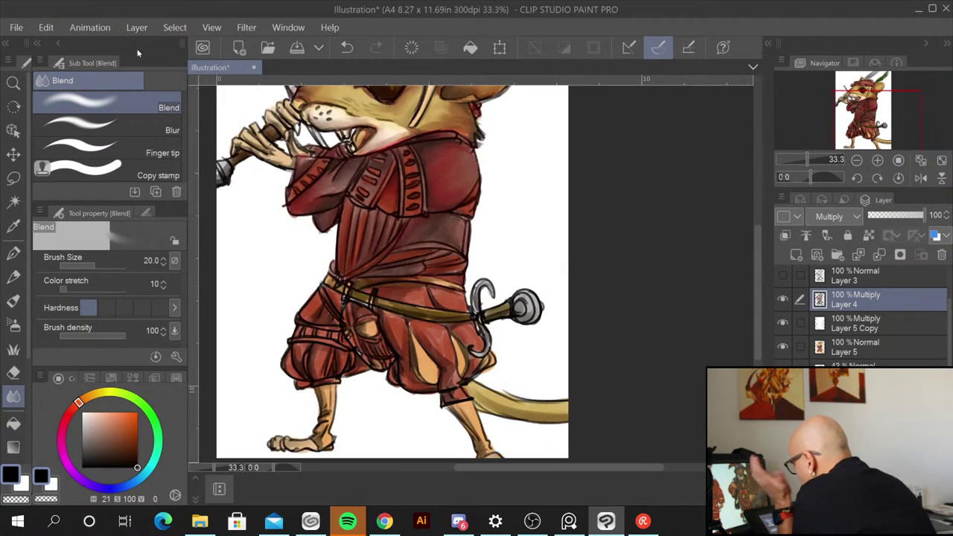
pyautogui.press('r')
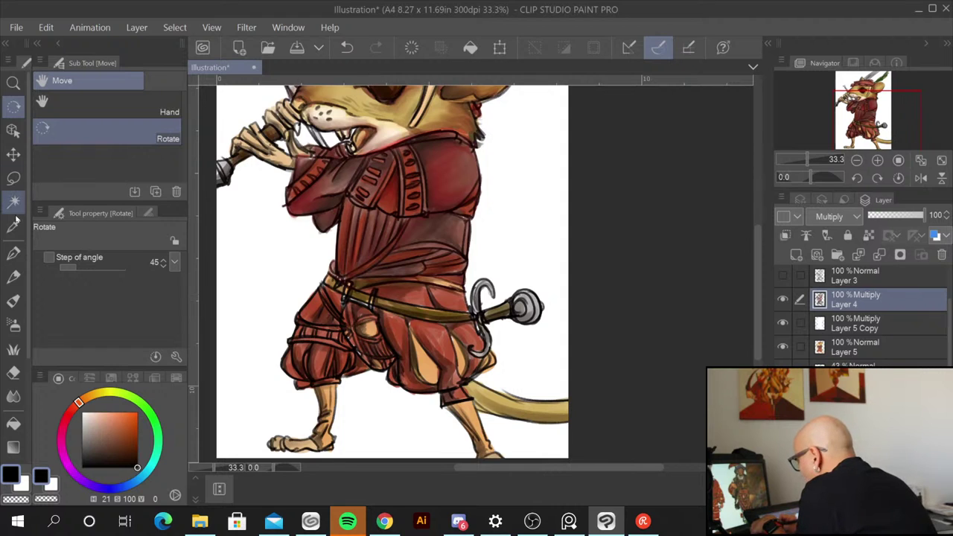
pyautogui.click(13, 179)
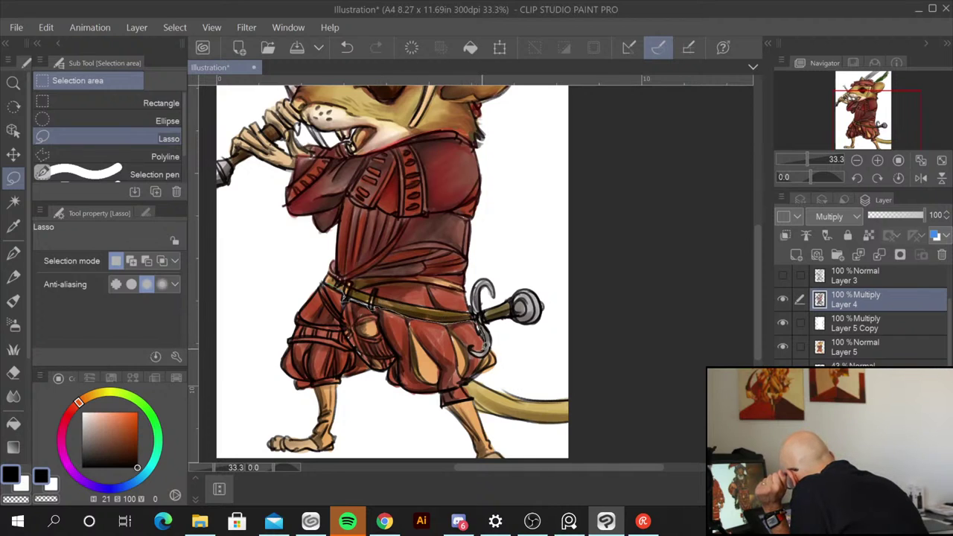
pyautogui.moveTo(476, 355)
pyautogui.mouseDown()
pyautogui.moveTo(500, 347)
pyautogui.moveTo(506, 365)
pyautogui.moveTo(470, 379)
pyautogui.moveTo(473, 396)
pyautogui.moveTo(447, 406)
pyautogui.moveTo(394, 396)
pyautogui.moveTo(362, 377)
pyautogui.moveTo(305, 386)
pyautogui.moveTo(266, 350)
pyautogui.moveTo(309, 282)
pyautogui.moveTo(326, 281)
pyautogui.mouseUp()
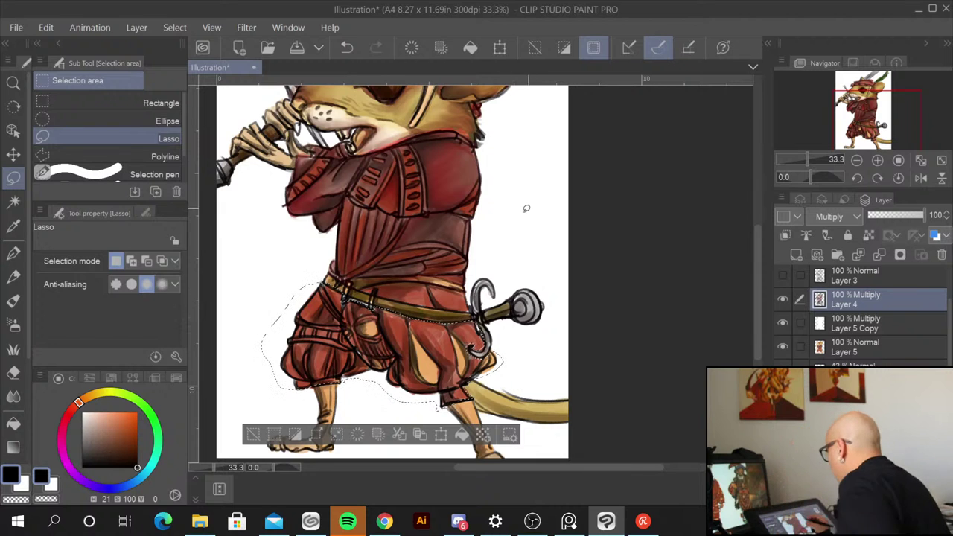
pyautogui.moveTo(525, 198)
pyautogui.mouseDown()
pyautogui.moveTo(516, 365)
pyautogui.moveTo(511, 279)
pyautogui.moveTo(506, 331)
pyautogui.moveTo(529, 248)
pyautogui.moveTo(534, 171)
pyautogui.mouseUp()
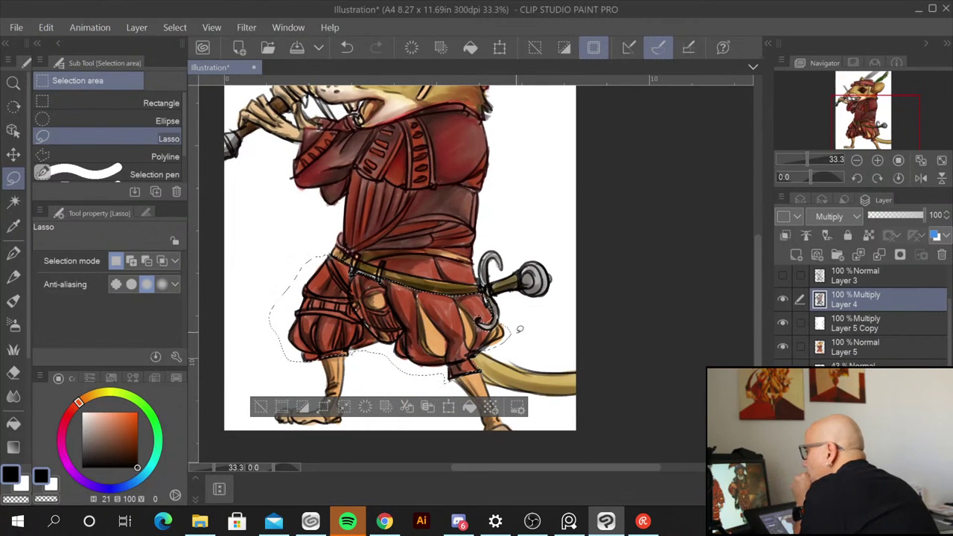
# Step: Open Color balance for the selected trousers and set the half tones to red 100, magenta -54 and yellow -68
pyautogui.click(16, 27)
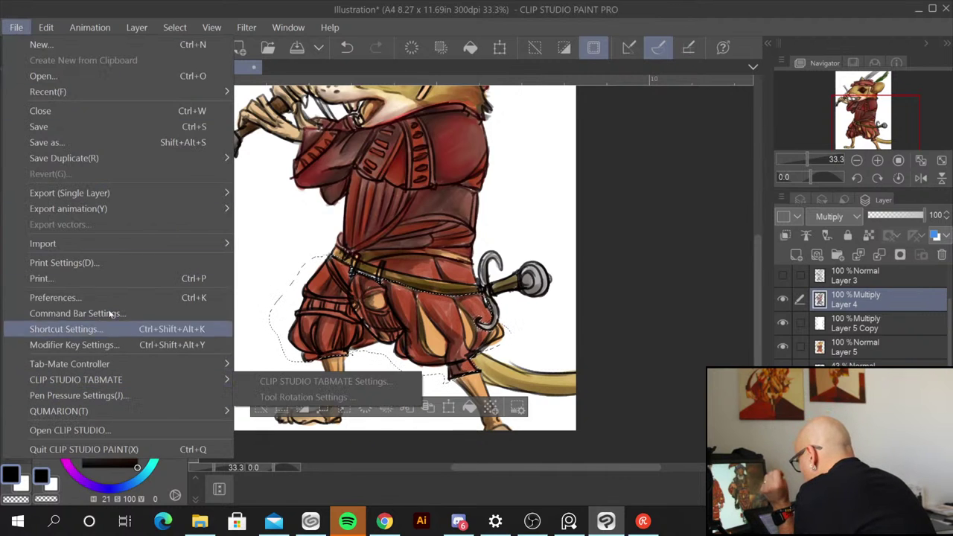
pyautogui.moveTo(45, 27)
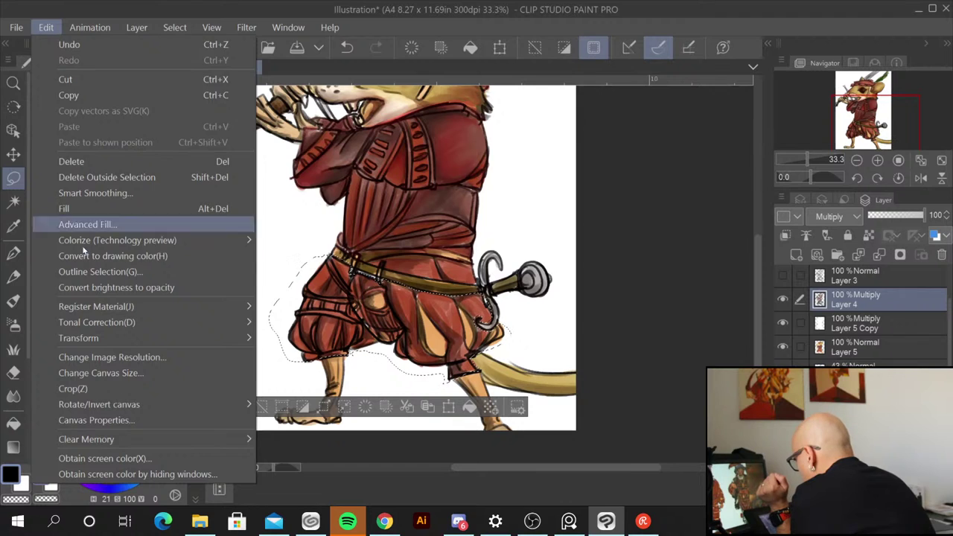
pyautogui.moveTo(139, 335)
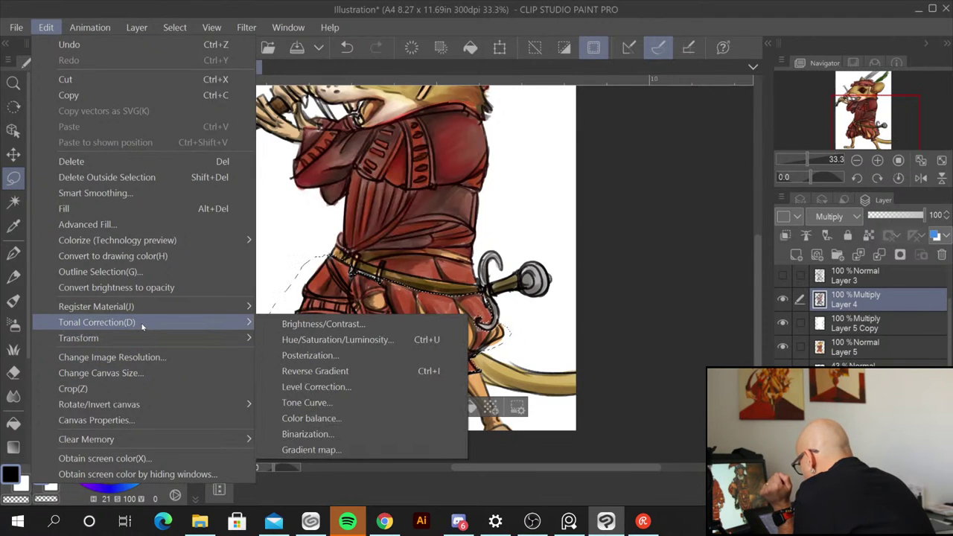
pyautogui.click(356, 419)
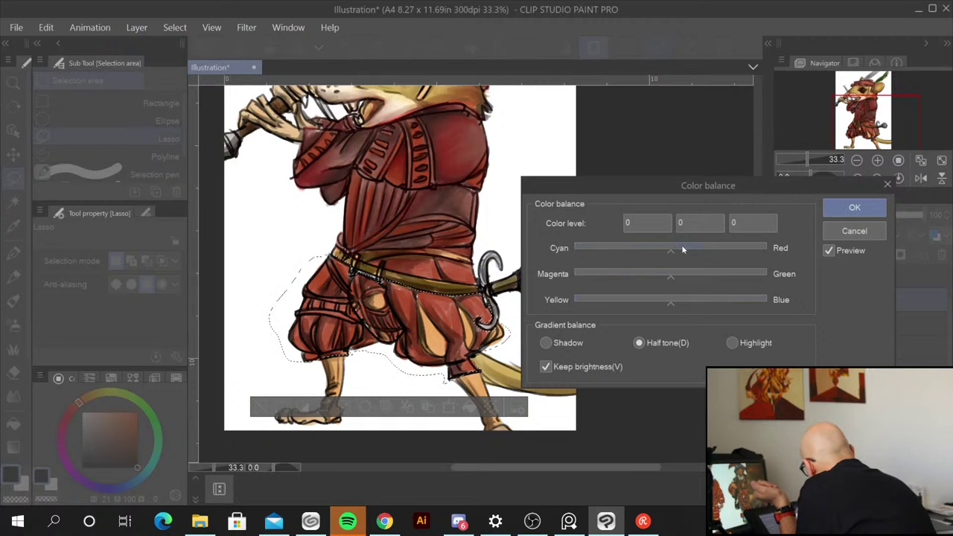
pyautogui.moveTo(670, 251); pyautogui.dragTo(802, 245)
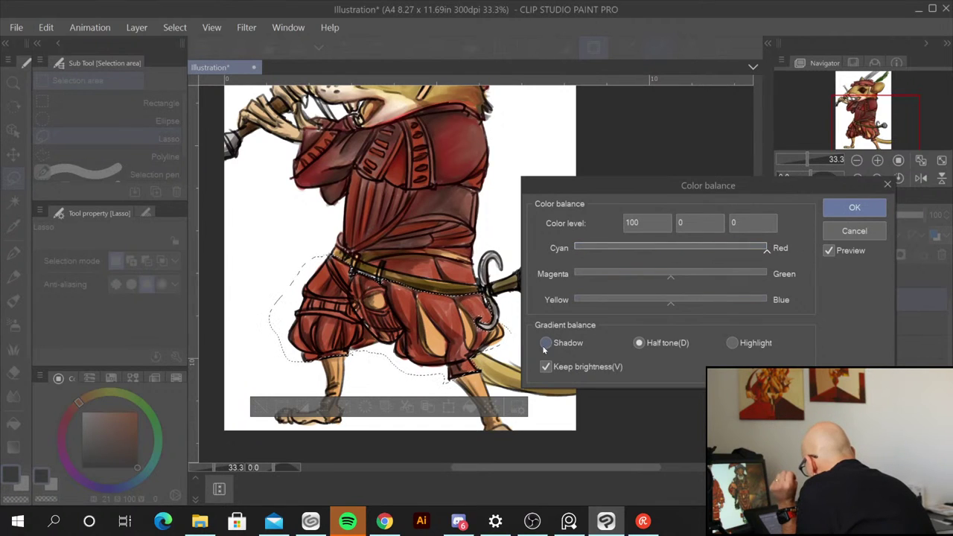
pyautogui.moveTo(670, 278); pyautogui.dragTo(618, 278)
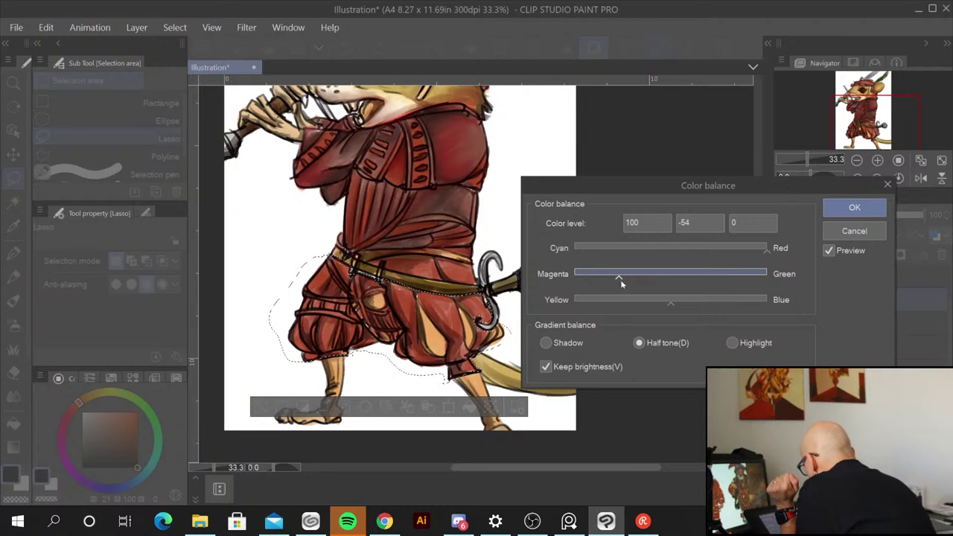
pyautogui.moveTo(668, 302); pyautogui.dragTo(604, 304)
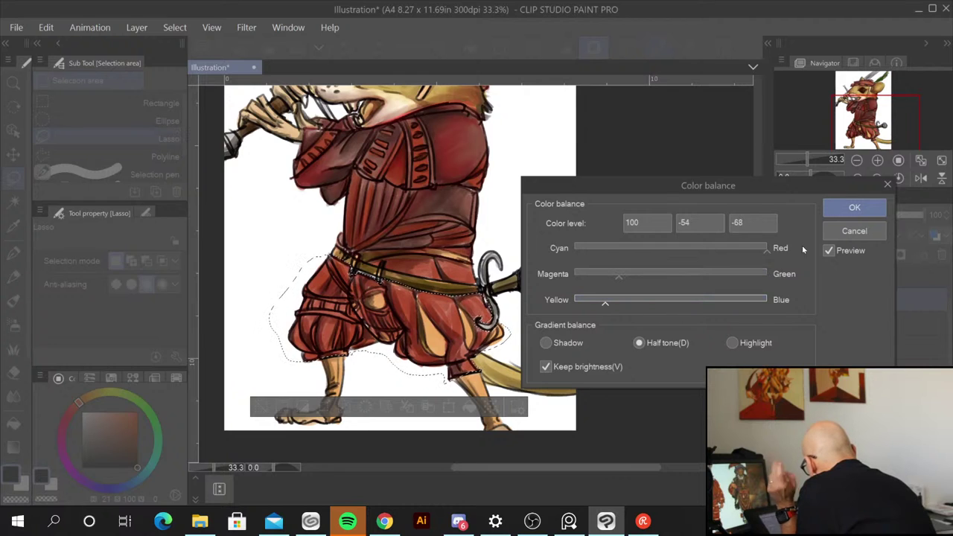
# Step: Set the trousers' shadow colour levels to red 100, magenta -29 and blue 100
pyautogui.click(548, 344)
pyautogui.moveTo(704, 251); pyautogui.dragTo(781, 250)
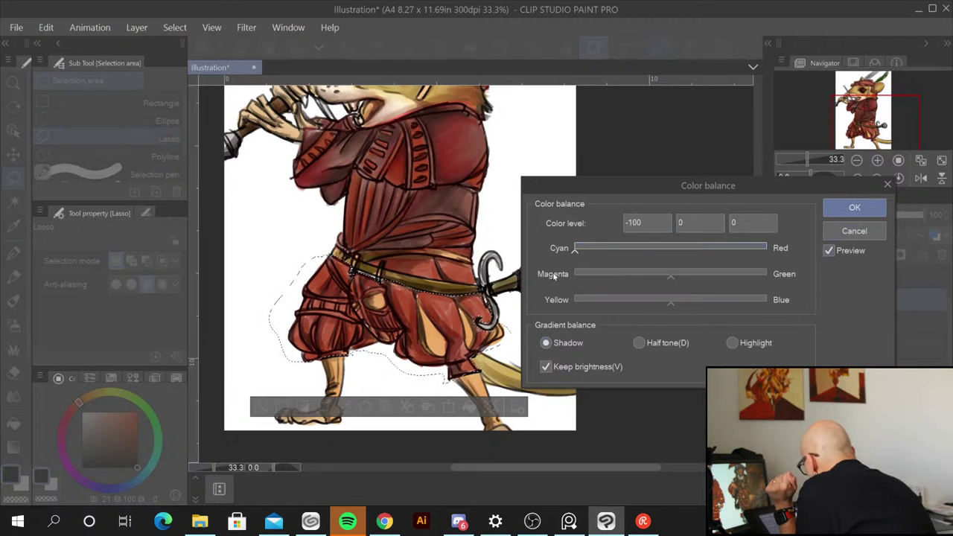
pyautogui.moveTo(573, 250); pyautogui.dragTo(808, 256)
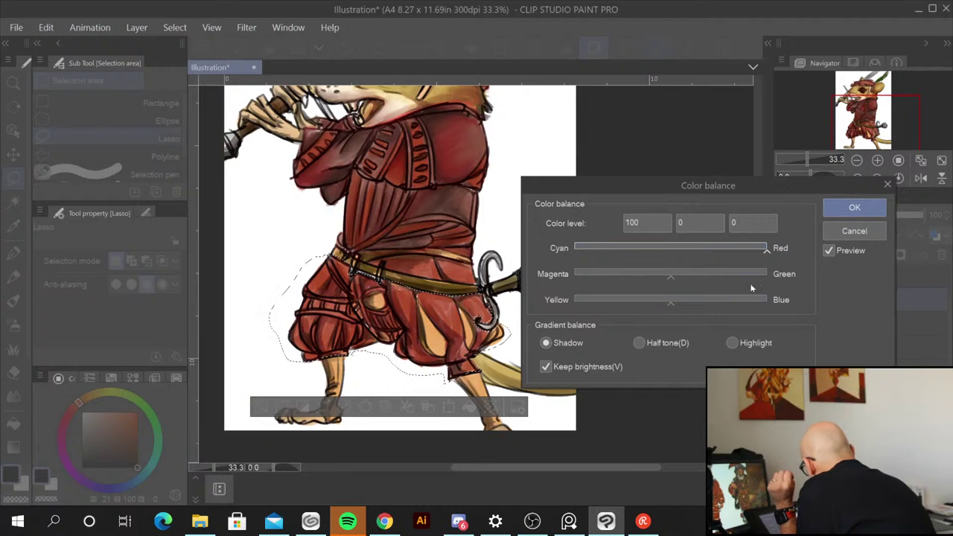
pyautogui.moveTo(670, 277); pyautogui.dragTo(756, 306)
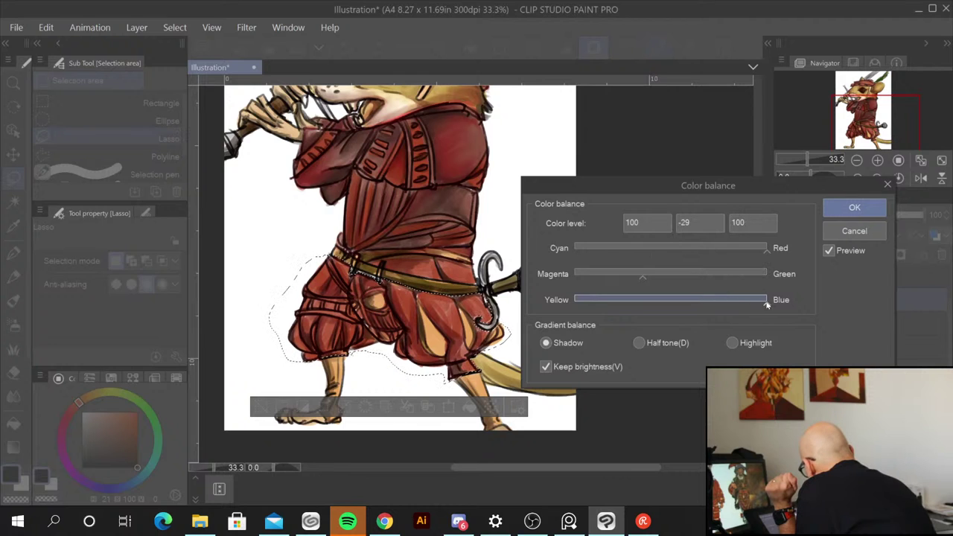
pyautogui.moveTo(677, 300); pyautogui.dragTo(803, 300)
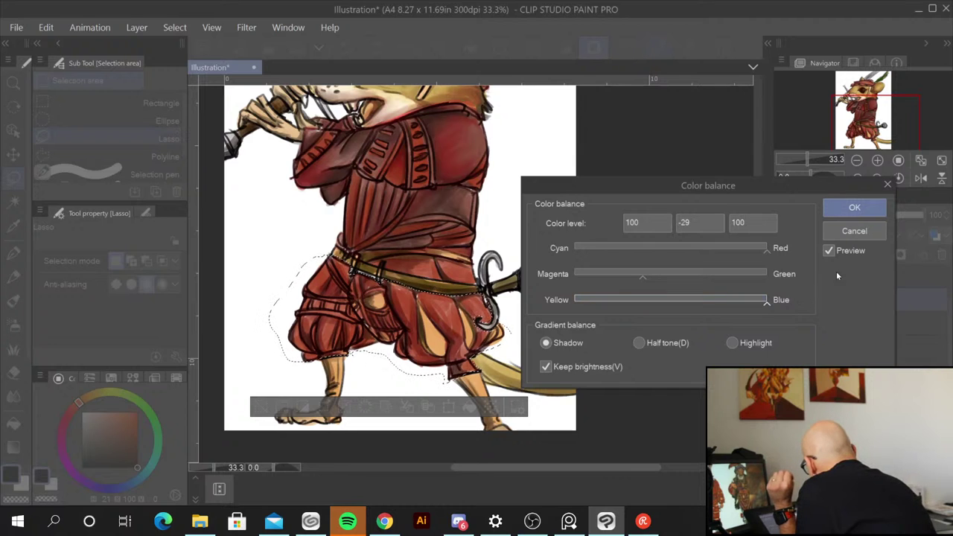
# Step: Set the trousers' highlight colour levels to red 100, magenta -81 and blue 97, and apply the colour balance
pyautogui.click(733, 343)
pyautogui.moveTo(688, 248); pyautogui.dragTo(823, 262)
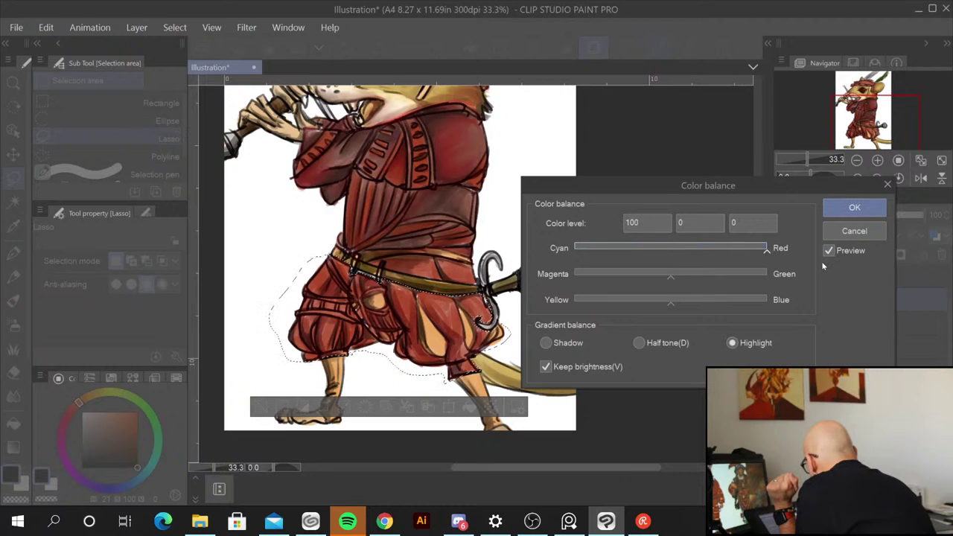
pyautogui.moveTo(667, 280); pyautogui.dragTo(595, 279)
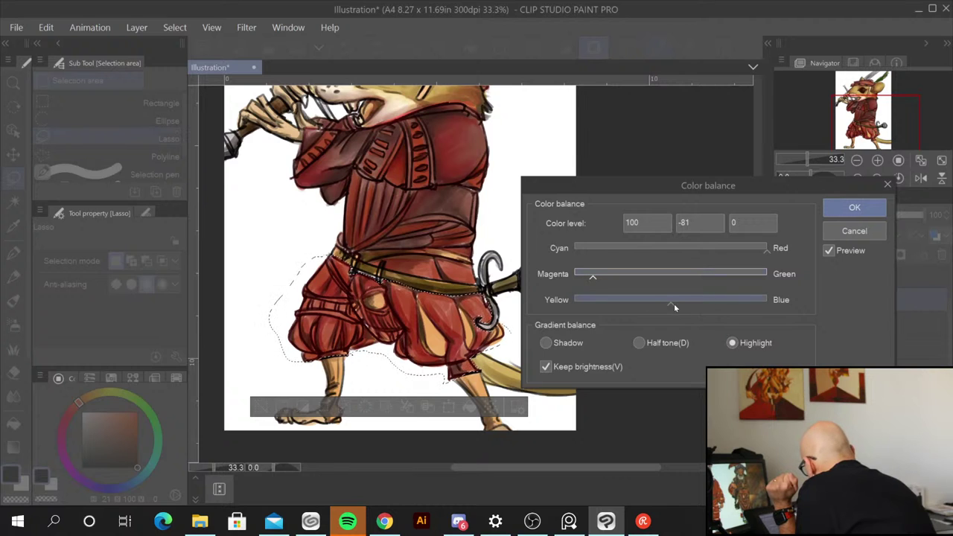
pyautogui.moveTo(673, 303); pyautogui.dragTo(599, 306)
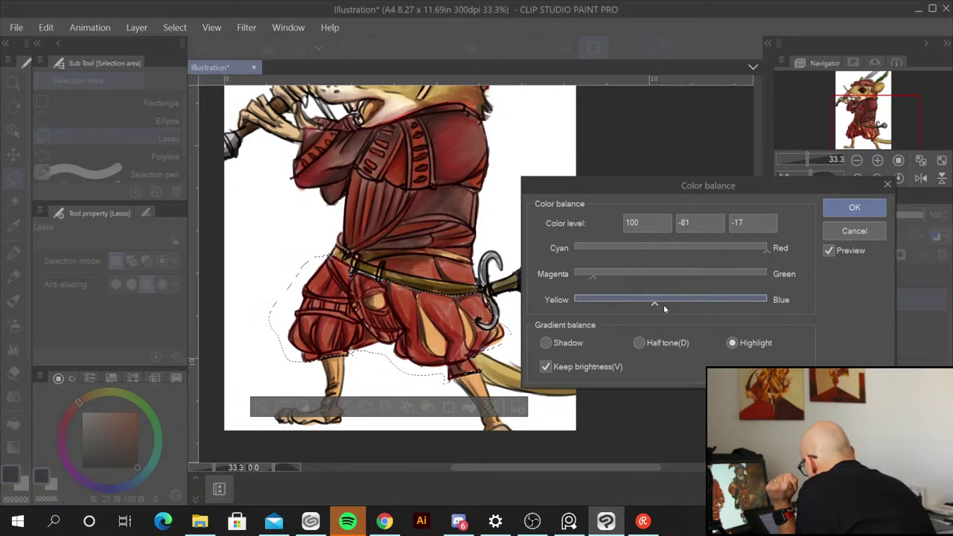
pyautogui.moveTo(664, 304); pyautogui.dragTo(762, 309)
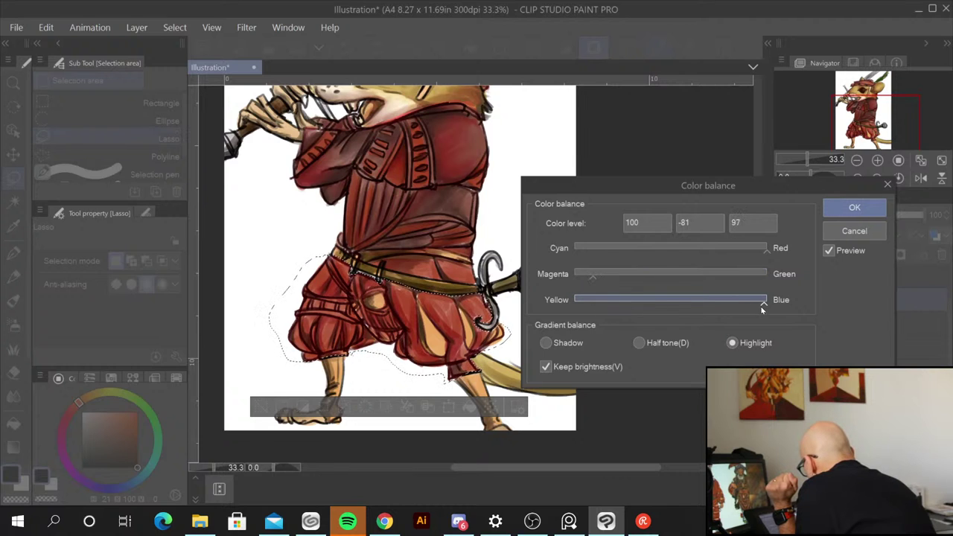
pyautogui.click(854, 208)
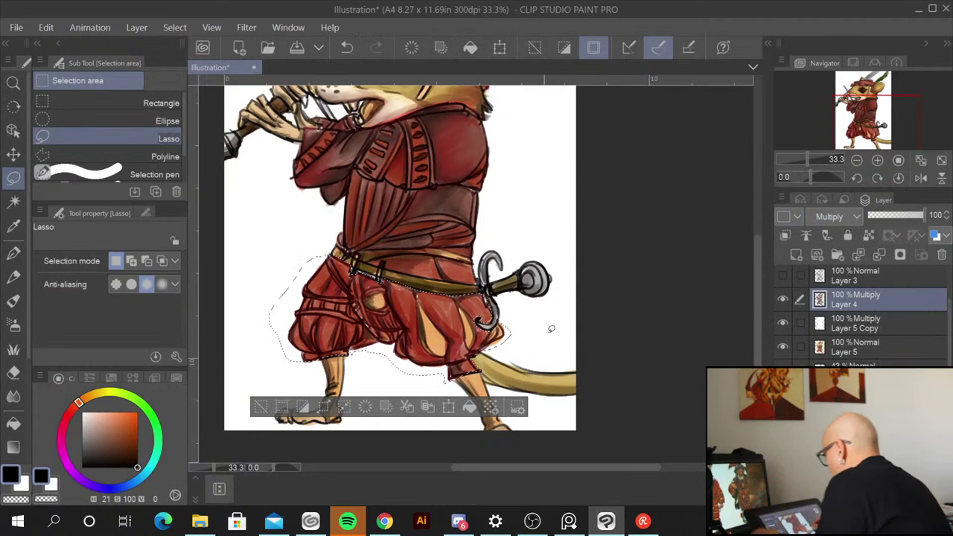
# Step: Blend the shading on the puffed trousers below the belt with the Blend tool at brush size 50
pyautogui.scroll(1, 549, 330)
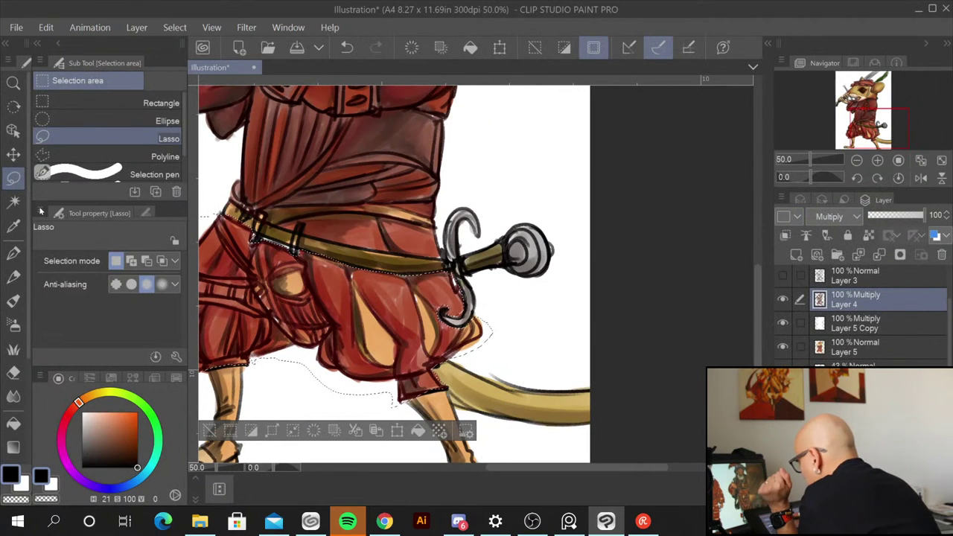
pyautogui.click(13, 300)
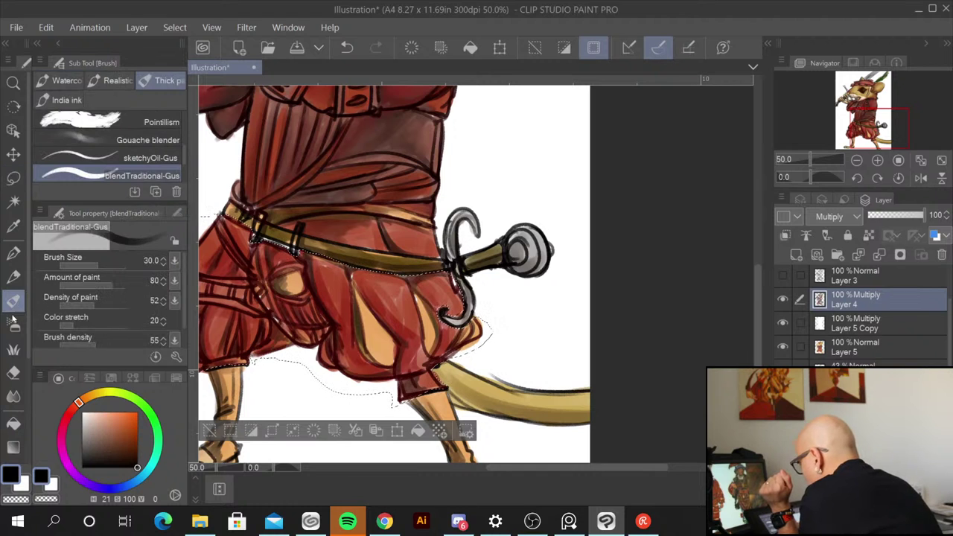
pyautogui.click(13, 396)
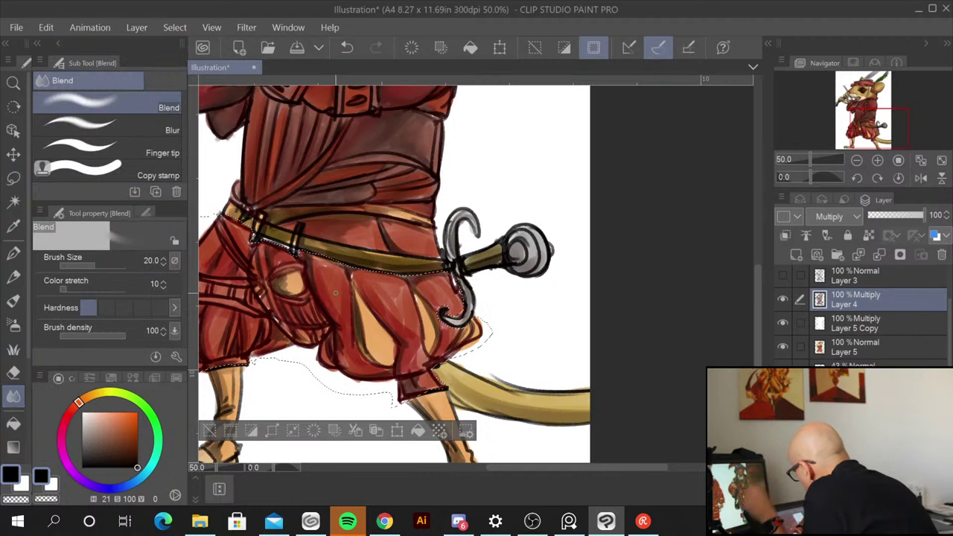
pyautogui.press(']')
pyautogui.press(']')
pyautogui.press(']')
pyautogui.press(']')
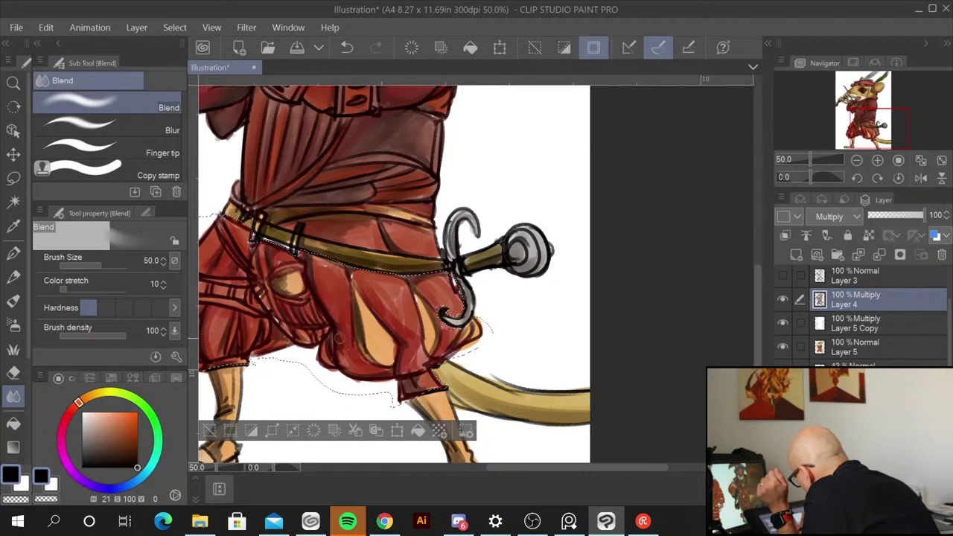
pyautogui.moveTo(339, 339); pyautogui.dragTo(348, 365)
pyautogui.moveTo(361, 310)
pyautogui.mouseDown()
pyautogui.moveTo(378, 354)
pyautogui.moveTo(358, 306)
pyautogui.moveTo(382, 356)
pyautogui.mouseUp()
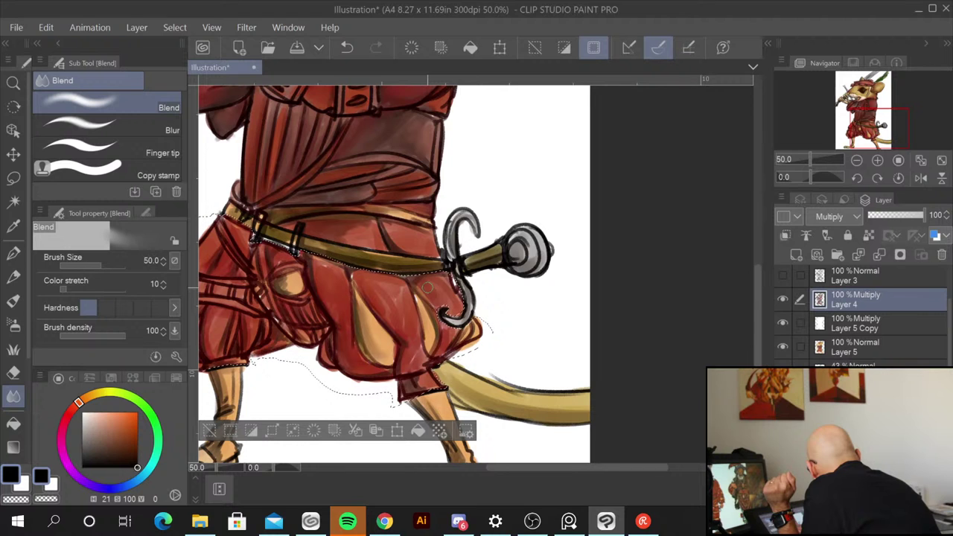
# Step: Hide Layer 5 to inspect the shading without the base colours, and show it again
pyautogui.click(781, 347)
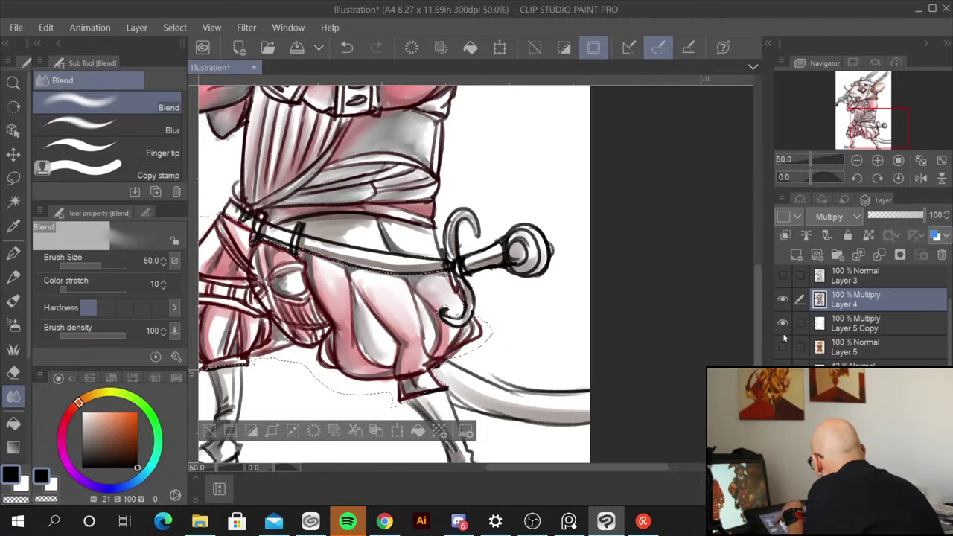
pyautogui.hotkey('ctrl', '-')
pyautogui.hotkey('ctrl', '-')
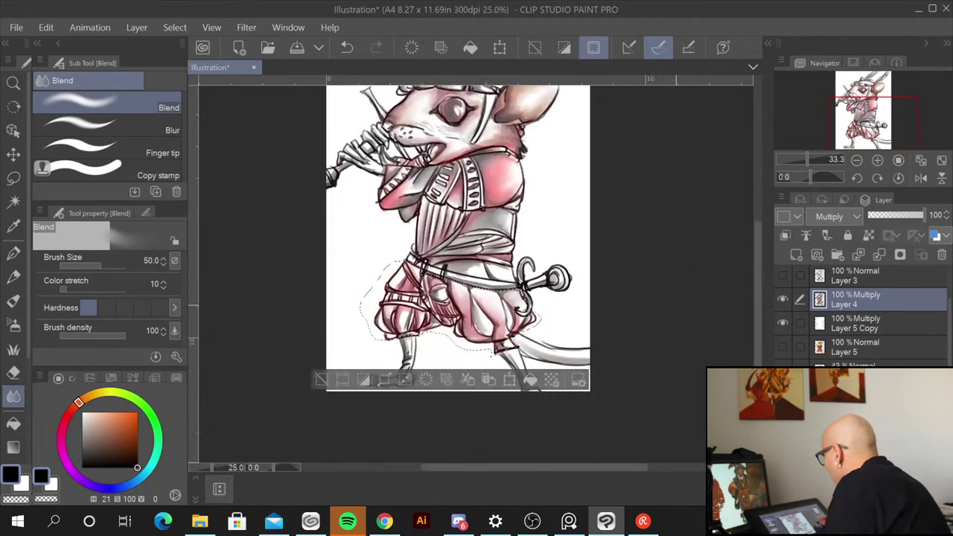
pyautogui.moveTo(608, 269); pyautogui.dragTo(570, 340)
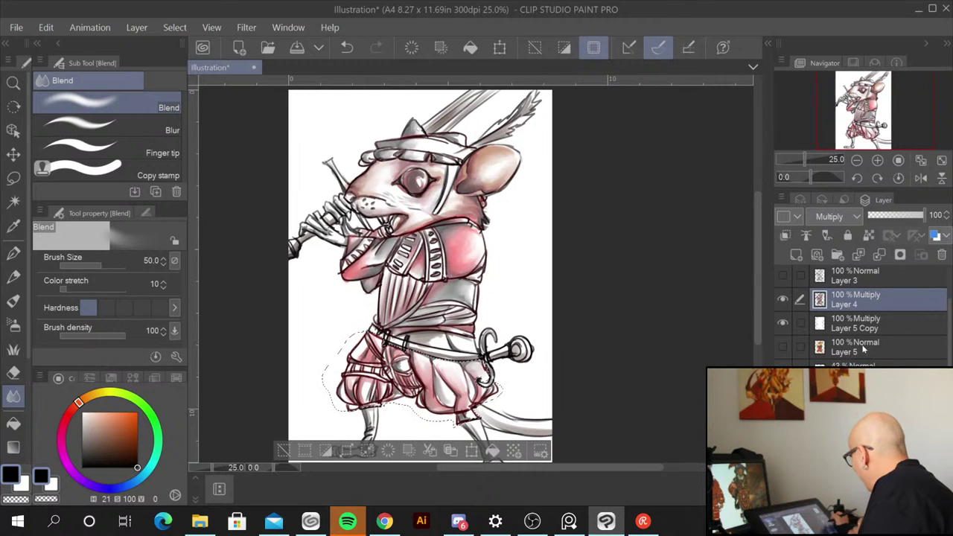
pyautogui.click(783, 348)
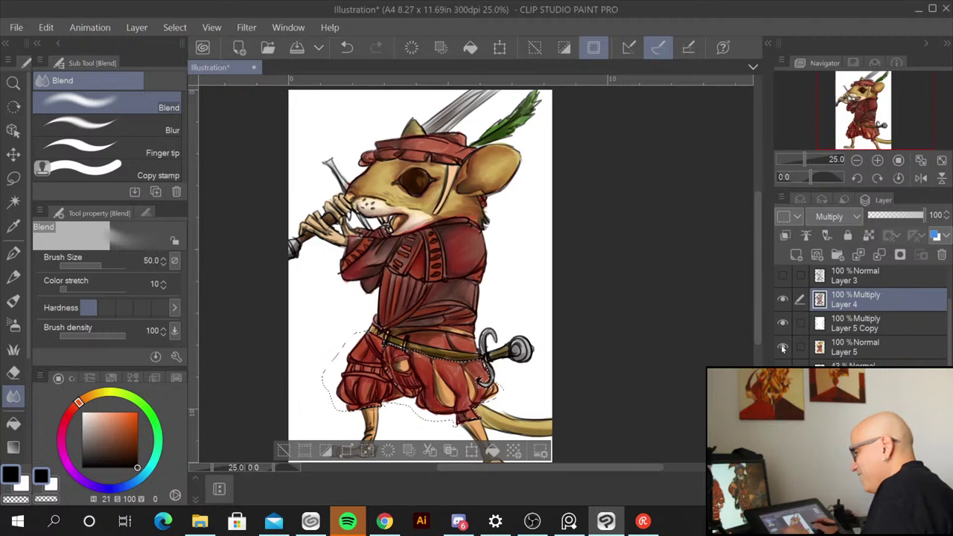
# Step: Clear the selection around the trousers
pyautogui.scroll(2, 550, 356)
pyautogui.moveTo(493, 423); pyautogui.dragTo(602, 259)
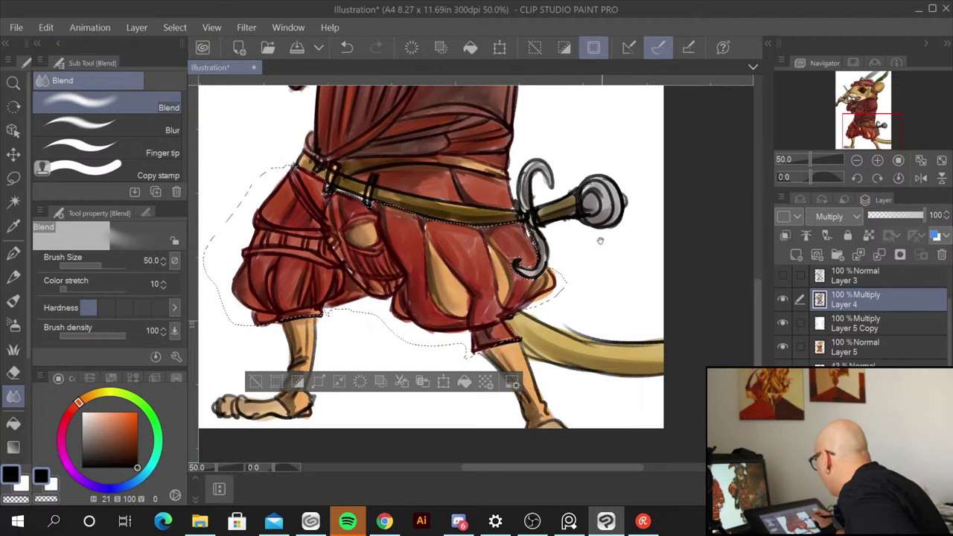
pyautogui.moveTo(600, 240); pyautogui.dragTo(533, 358)
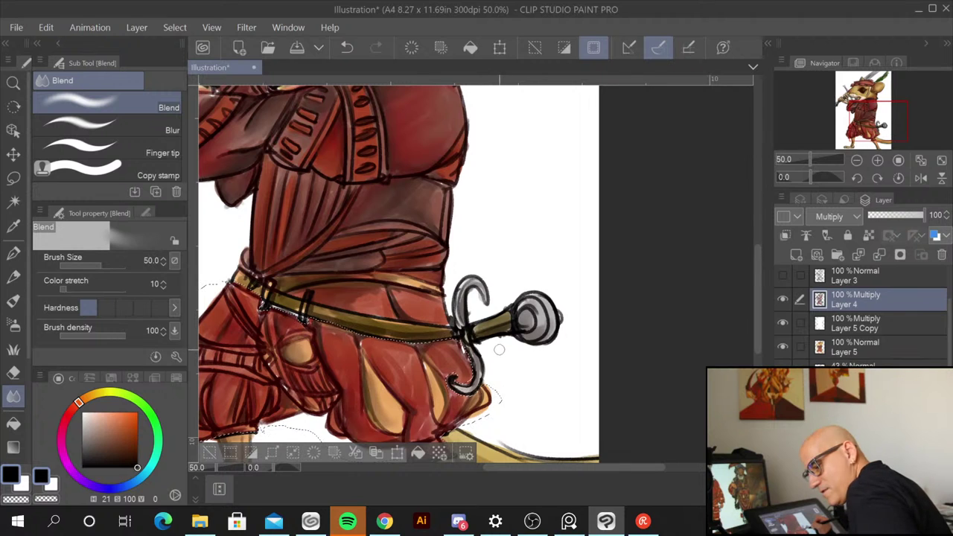
pyautogui.hotkey('ctrl', 'd')
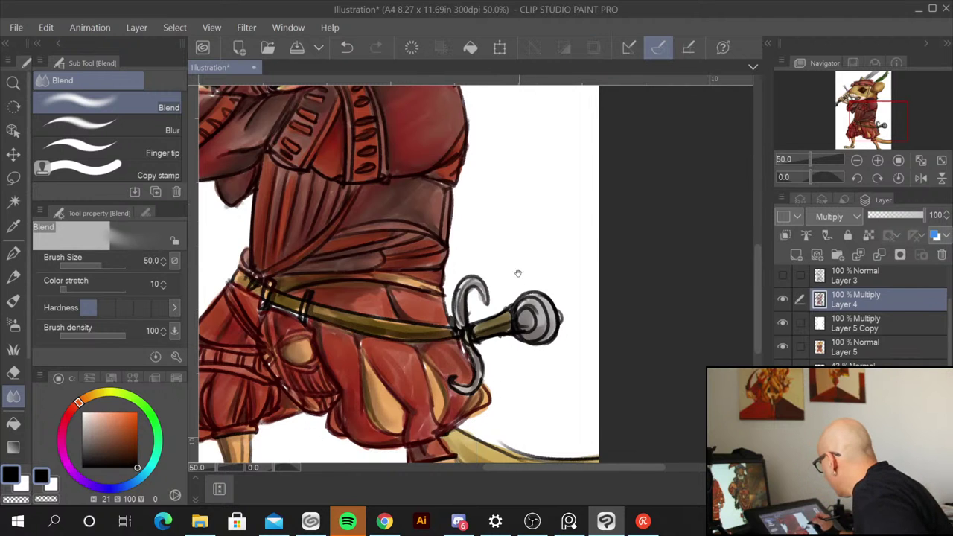
# Step: Blend the grey shading along the sword blade behind the mouse's cap on Layer 4
pyautogui.moveTo(518, 273); pyautogui.dragTo(533, 191)
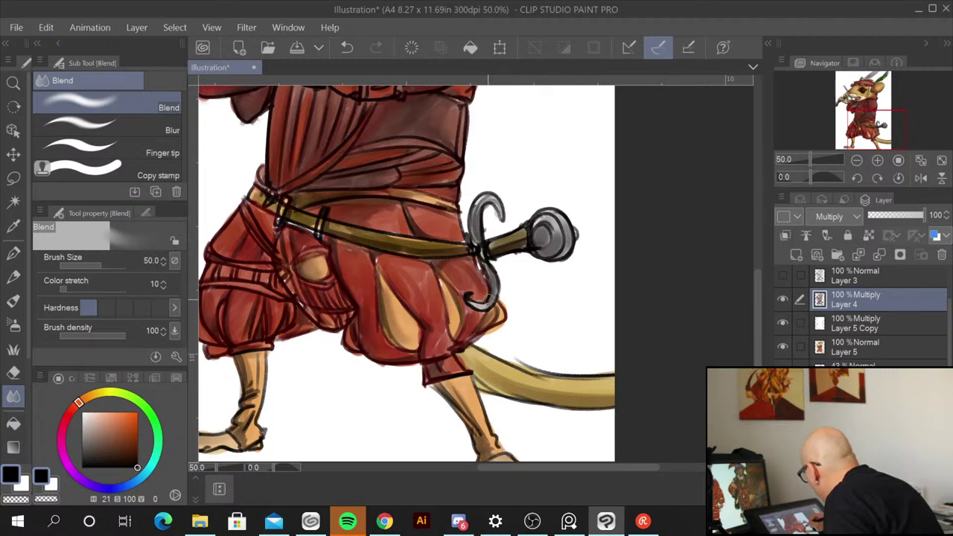
pyautogui.moveTo(564, 153); pyautogui.dragTo(660, 200)
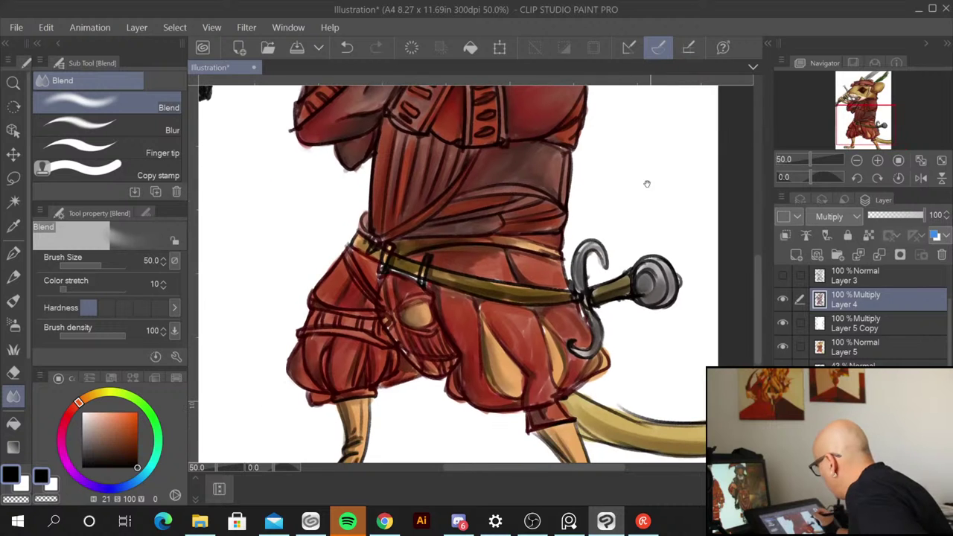
pyautogui.moveTo(604, 179); pyautogui.dragTo(632, 424)
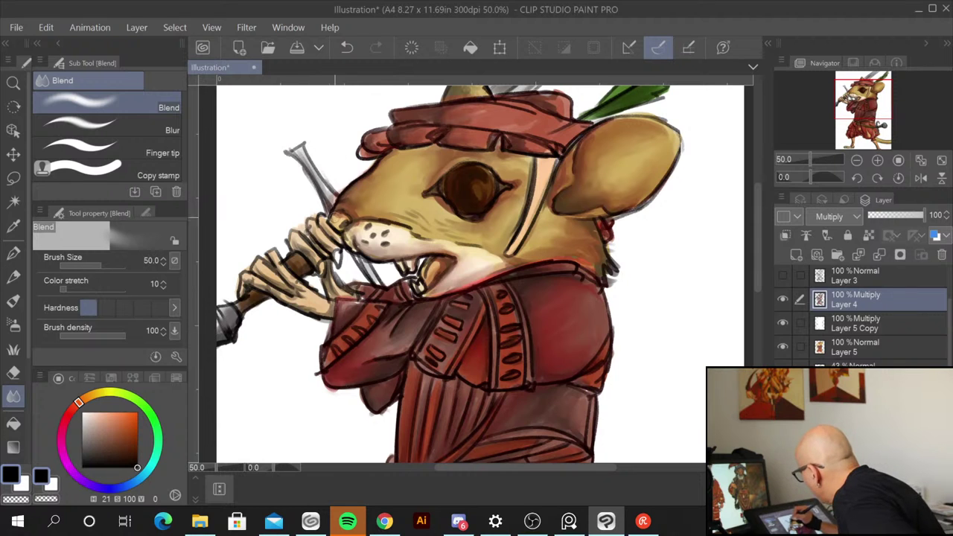
pyautogui.moveTo(488, 228); pyautogui.dragTo(393, 388)
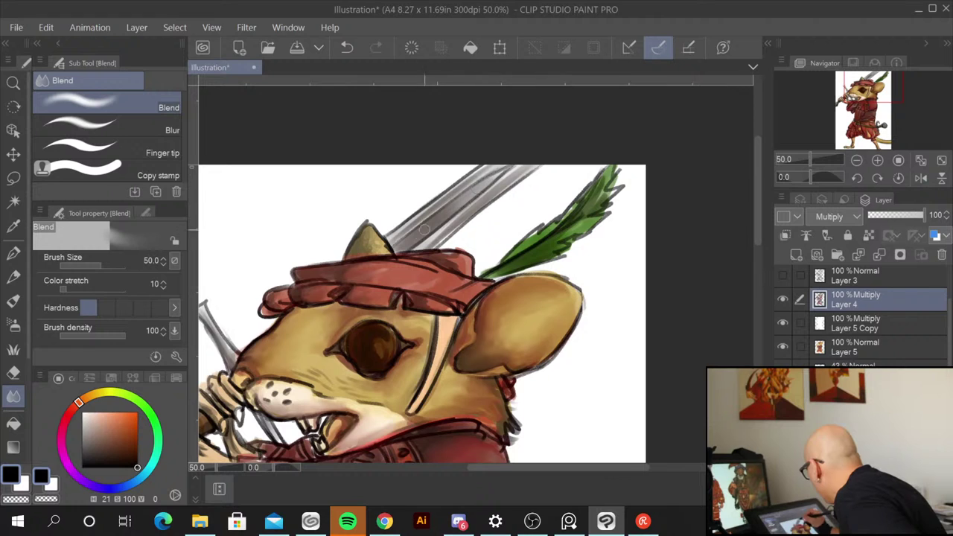
pyautogui.moveTo(518, 174); pyautogui.dragTo(424, 240)
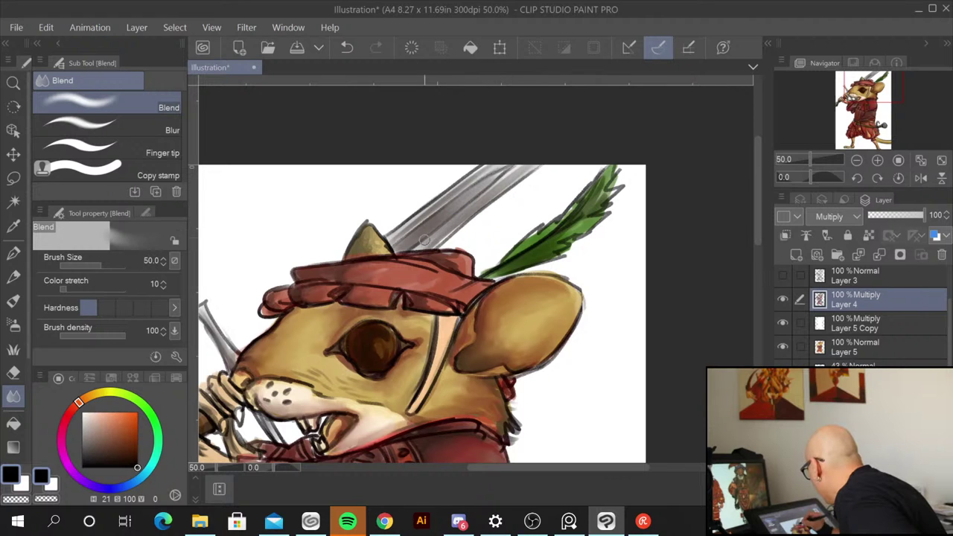
pyautogui.moveTo(478, 197); pyautogui.dragTo(518, 165)
pyautogui.moveTo(402, 226); pyautogui.dragTo(497, 166)
# Step: Reorder the layers so that Layer 4 sits directly beneath Layer 5 Copy
pyautogui.hotkey('ctrl', '-')
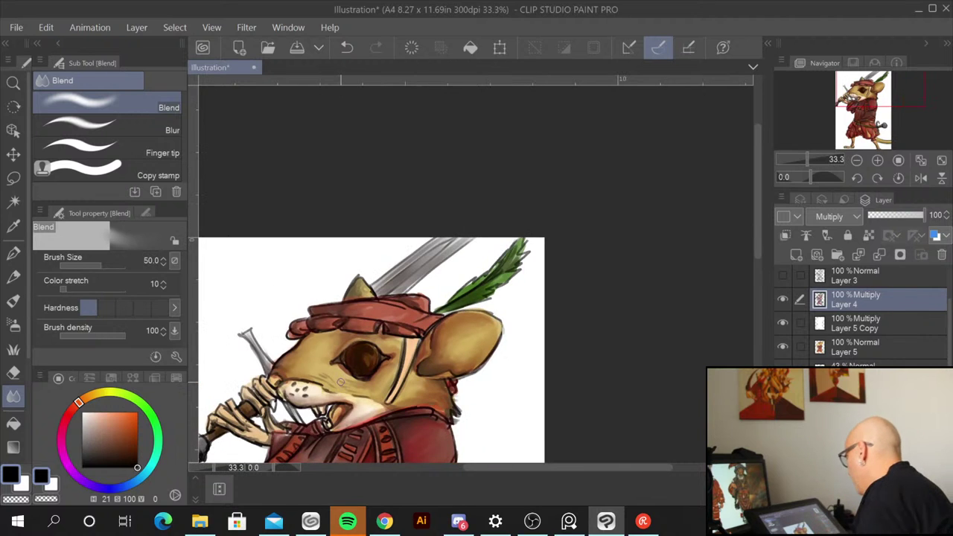
pyautogui.moveTo(515, 405); pyautogui.dragTo(532, 271)
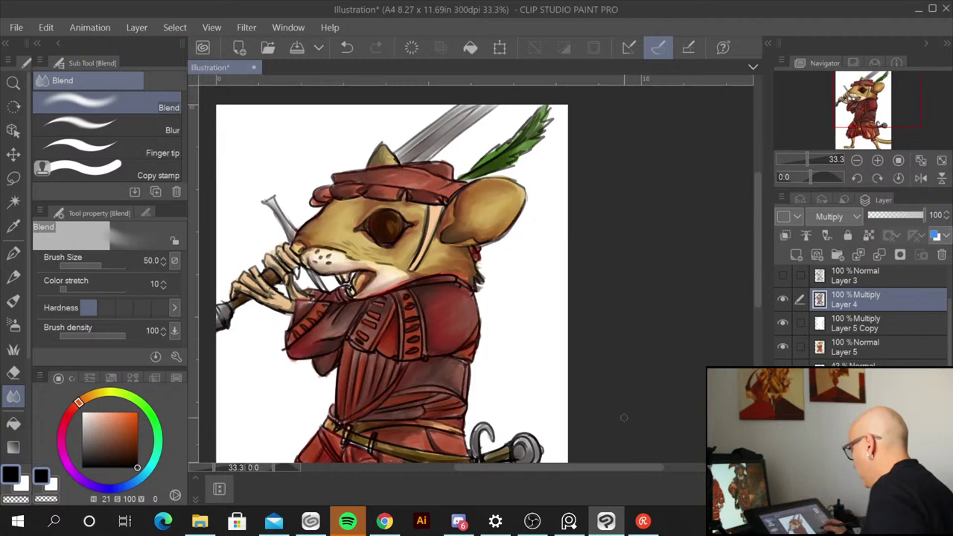
pyautogui.scroll(-5, 753, 342)
pyautogui.scroll(2, 752, 350)
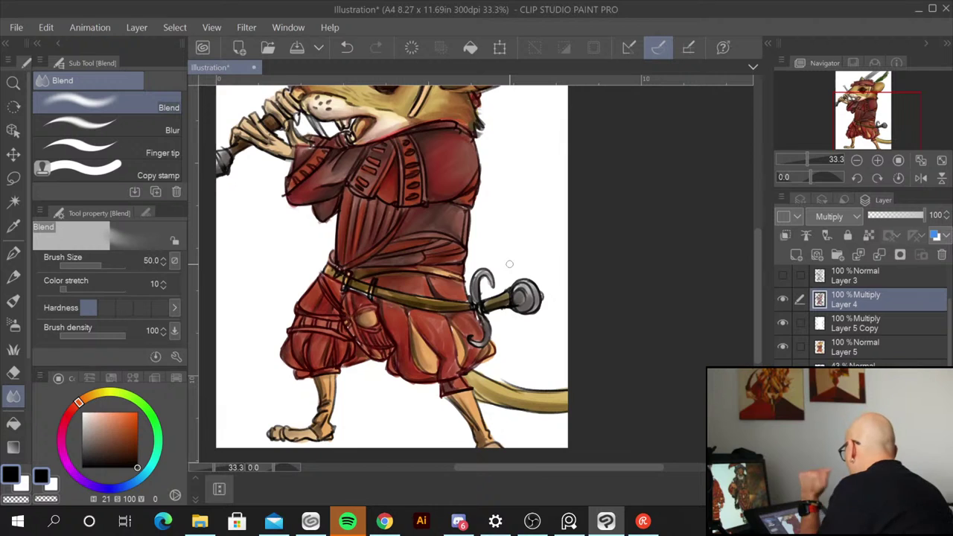
pyautogui.click(864, 329)
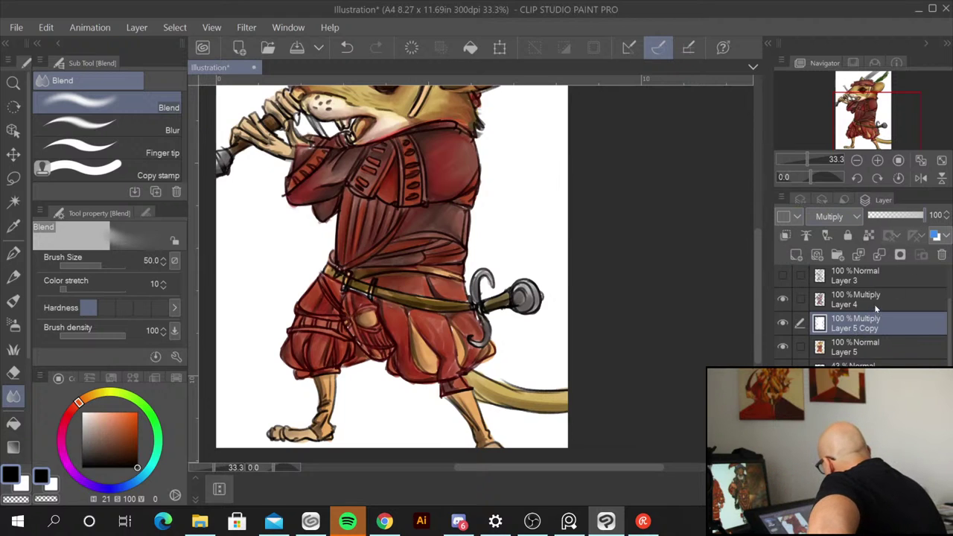
pyautogui.moveTo(883, 322); pyautogui.dragTo(882, 346)
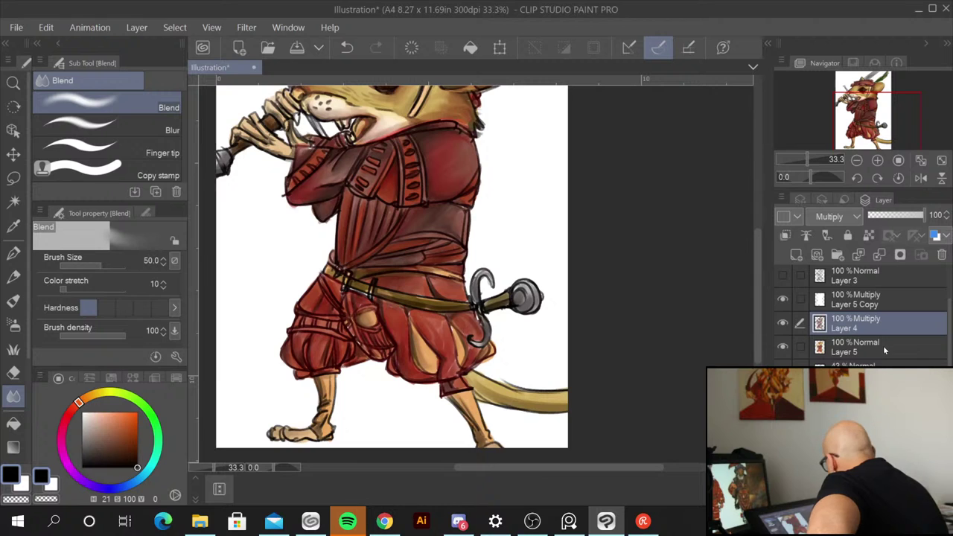
# Step: Change the blending mode of Layer 5 Copy to Hard light
pyautogui.click(876, 305)
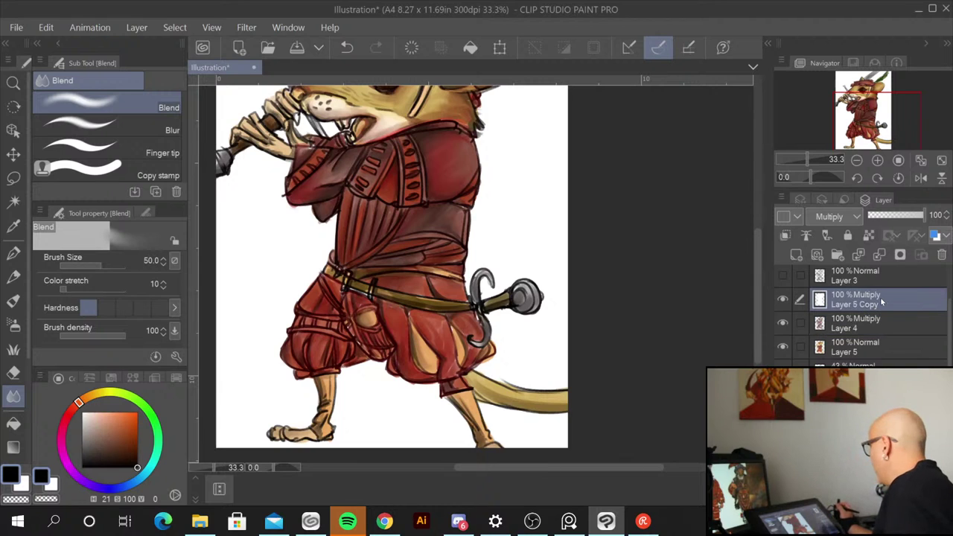
pyautogui.click(856, 216)
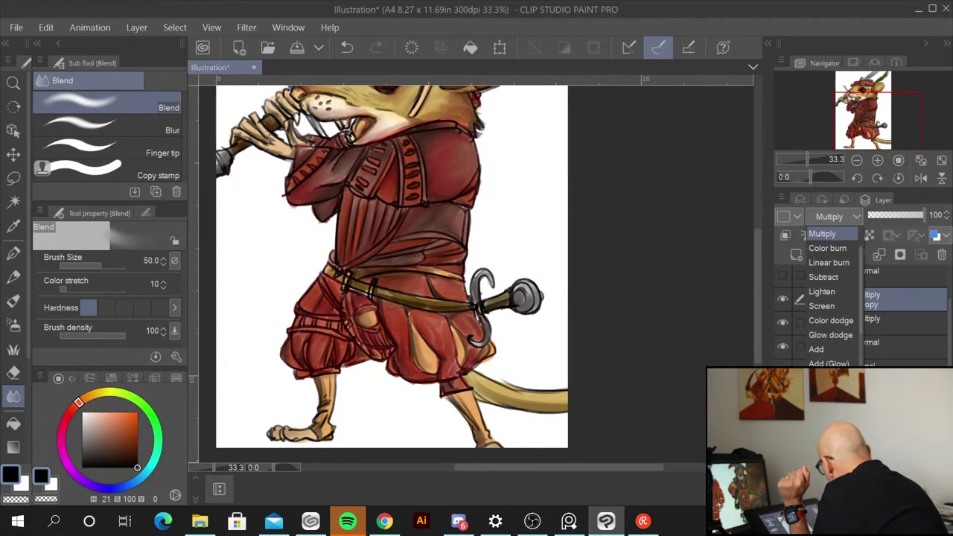
pyautogui.click(828, 407)
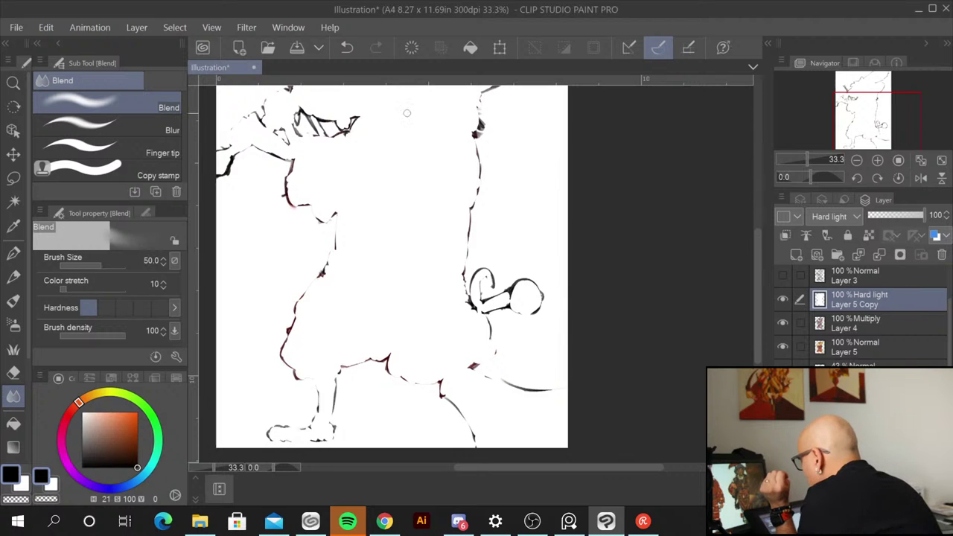
# Step: Auto-select the white mouse silhouette on Layer 5 Copy, fill it with neutral grey (H 21, S 0, V 49), and deselect
pyautogui.click(13, 201)
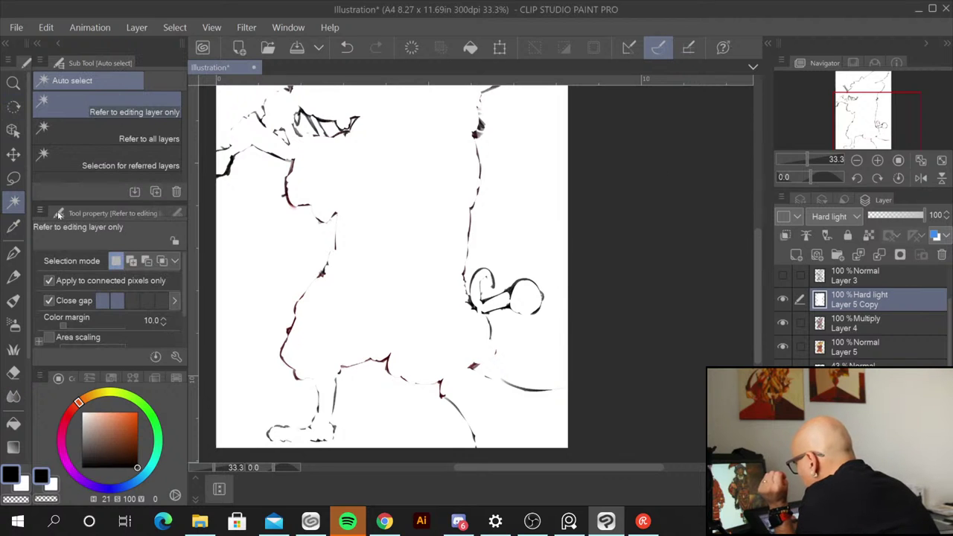
pyautogui.click(396, 219)
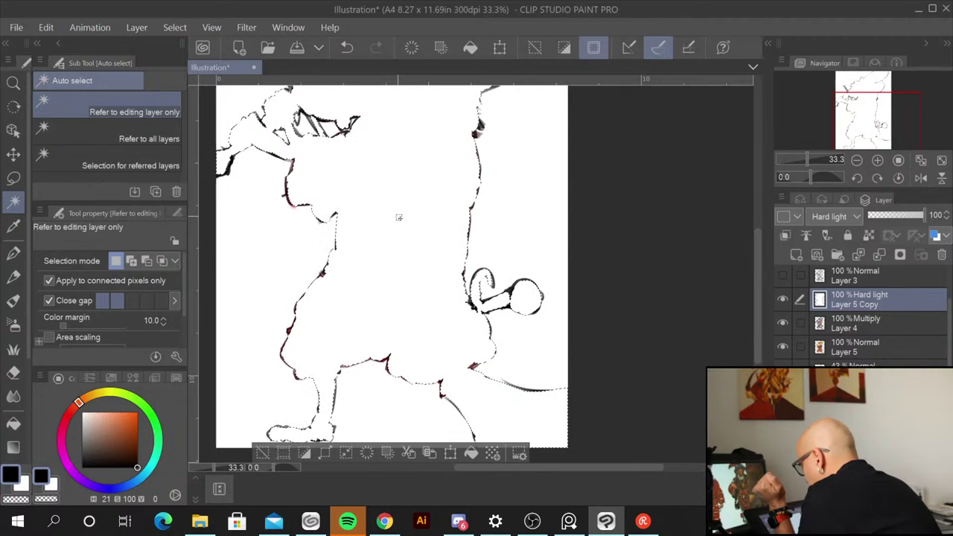
pyautogui.click(14, 424)
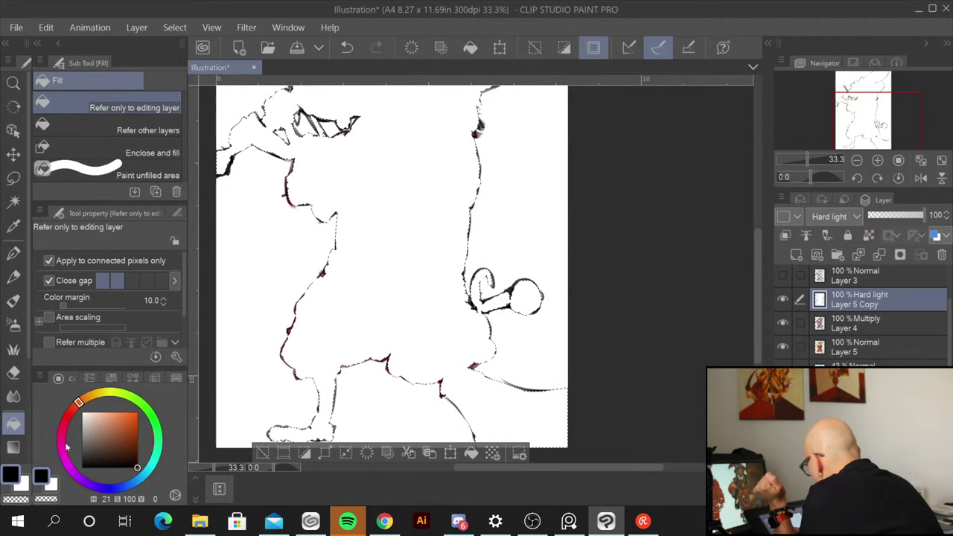
pyautogui.click(14, 448)
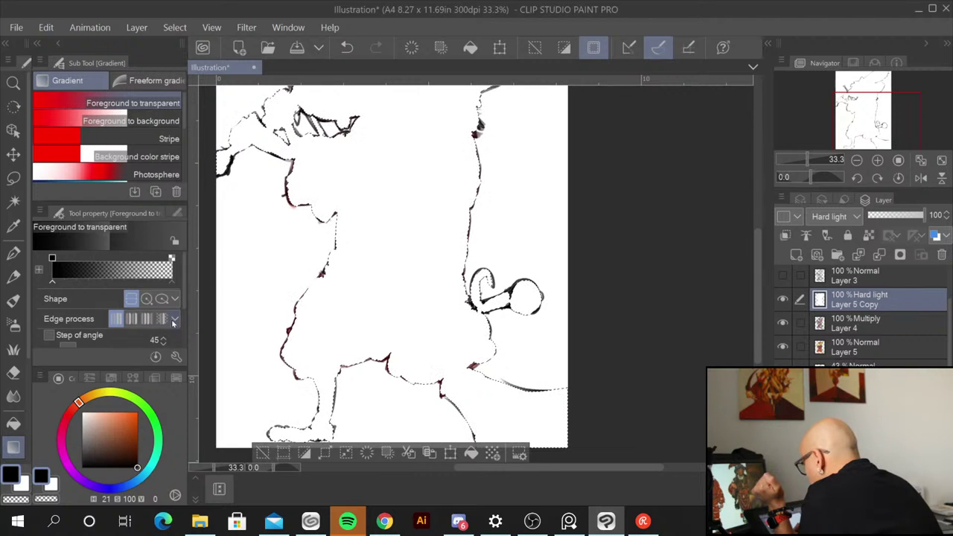
pyautogui.moveTo(138, 466); pyautogui.dragTo(84, 435)
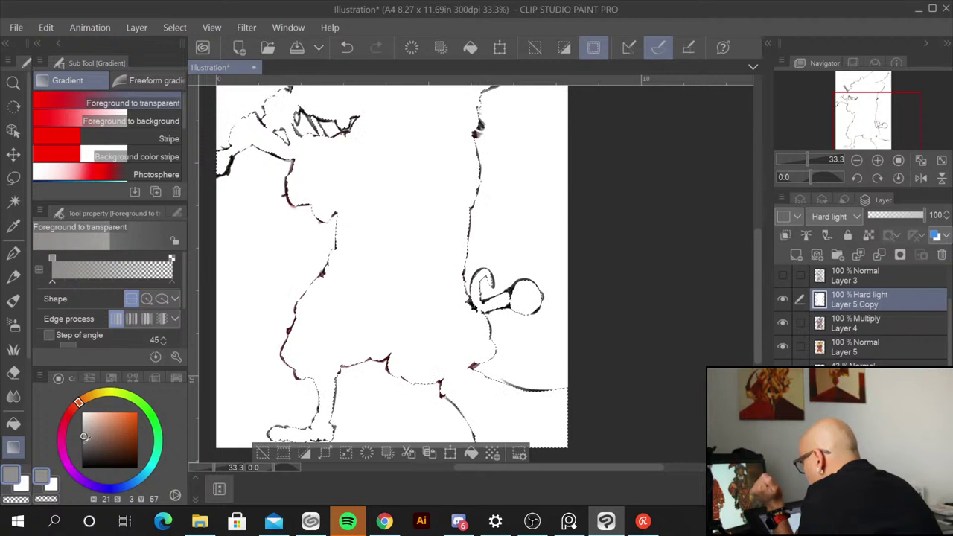
pyautogui.click(14, 424)
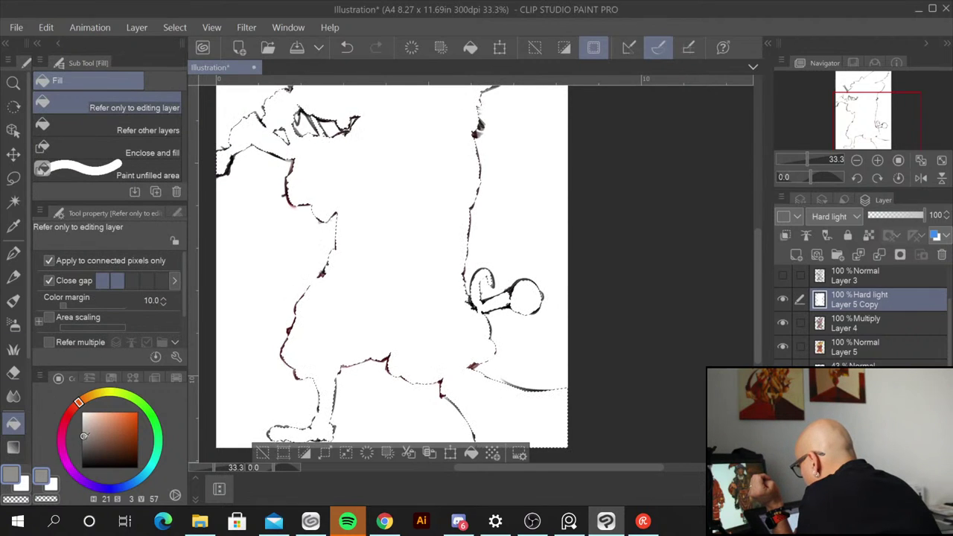
pyautogui.moveTo(83, 442); pyautogui.dragTo(82, 440)
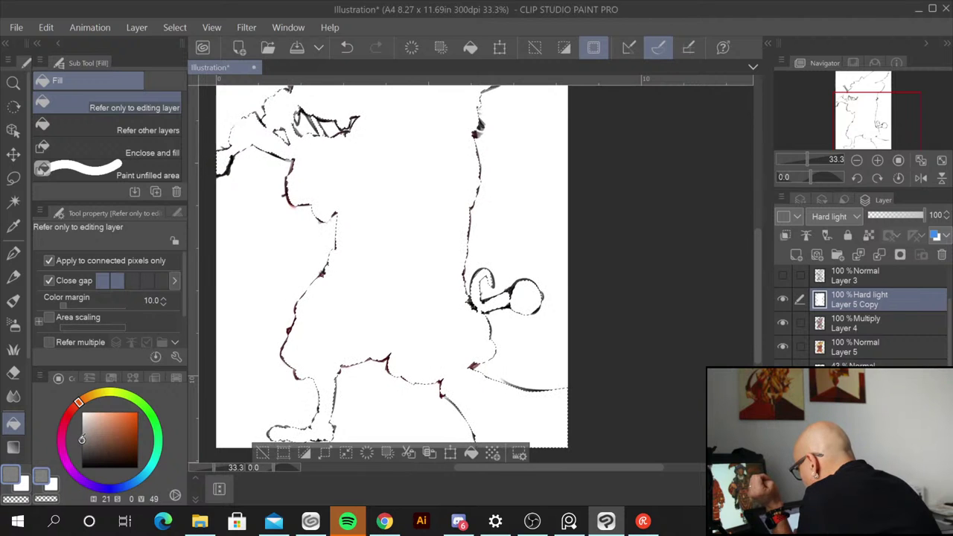
pyautogui.click(386, 246)
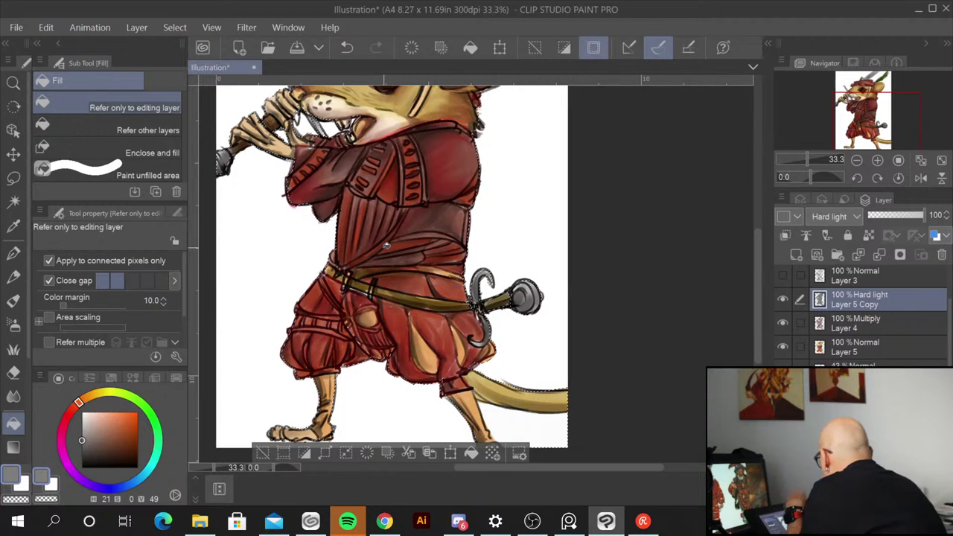
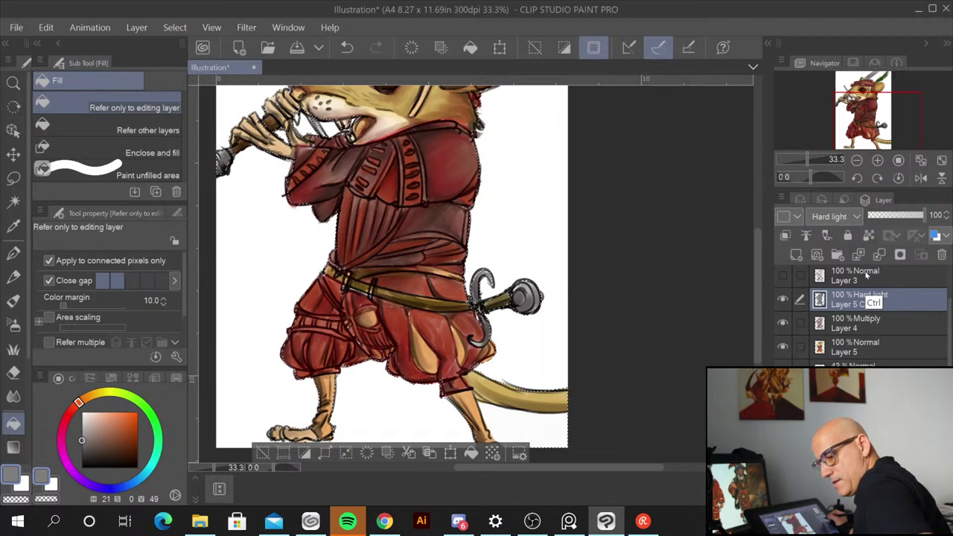
pyautogui.hotkey('ctrl', 'd')
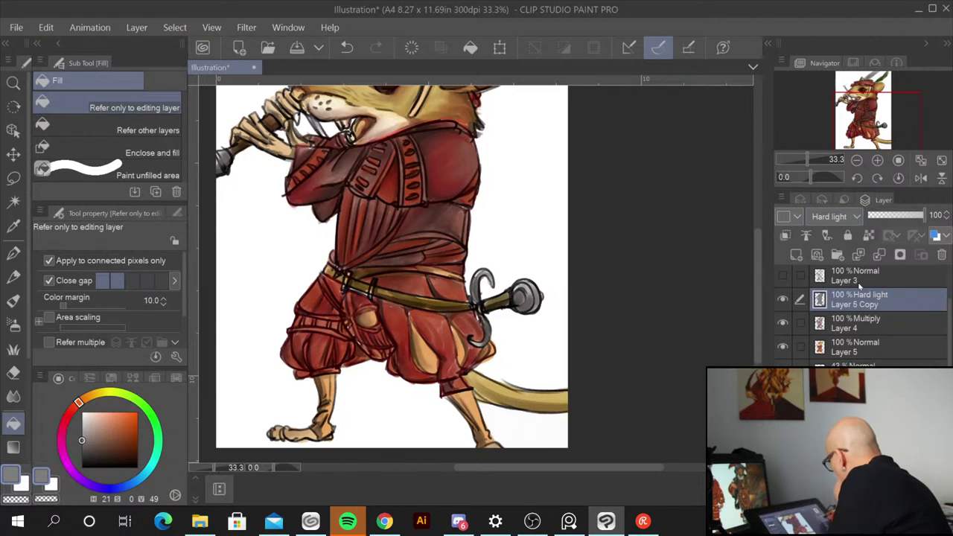
# Step: Duplicate Layer 5 Copy, keep the original hidden above the duplicate, and lock the transparent pixels of Layer 5 Copy 2
pyautogui.rightClick(852, 297)
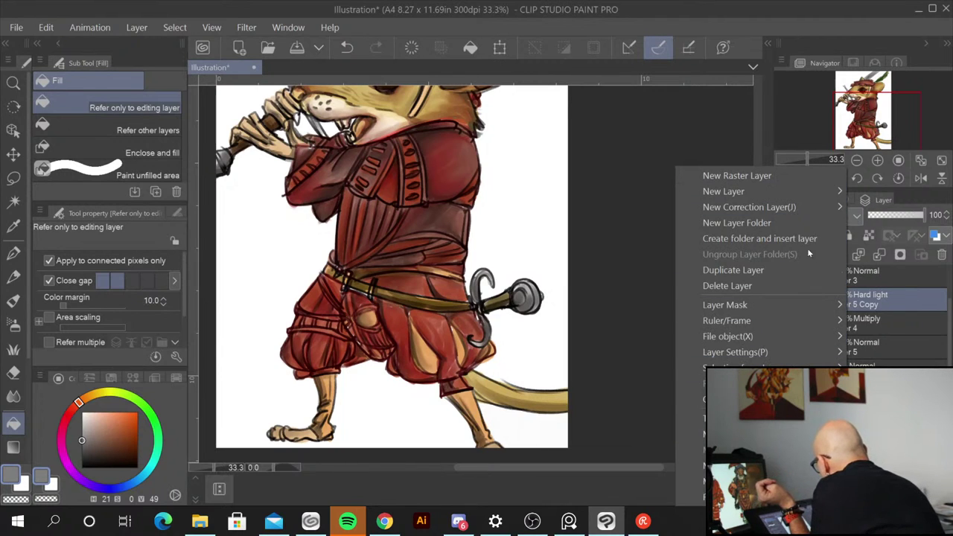
pyautogui.click(771, 269)
pyautogui.hotkey('ctrl', 'j')
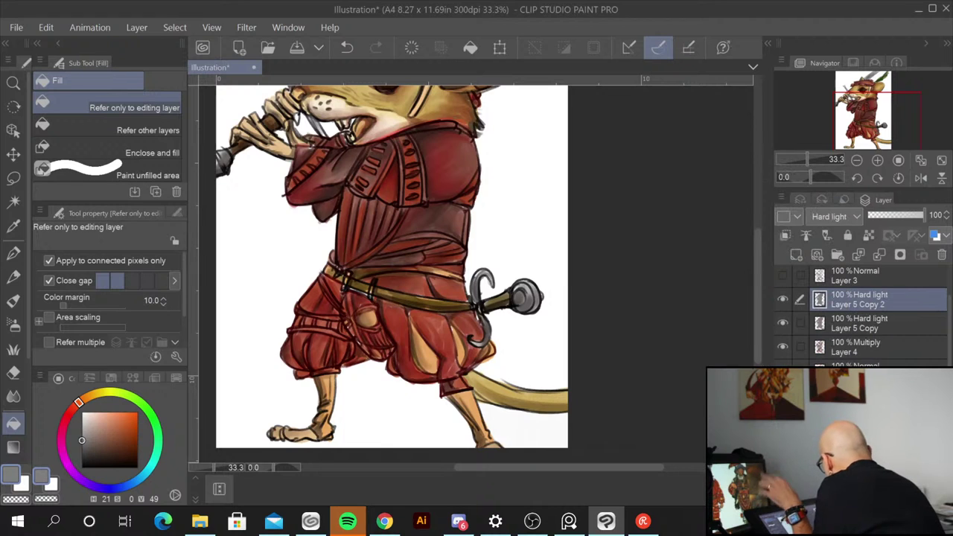
pyautogui.moveTo(859, 302); pyautogui.dragTo(897, 339)
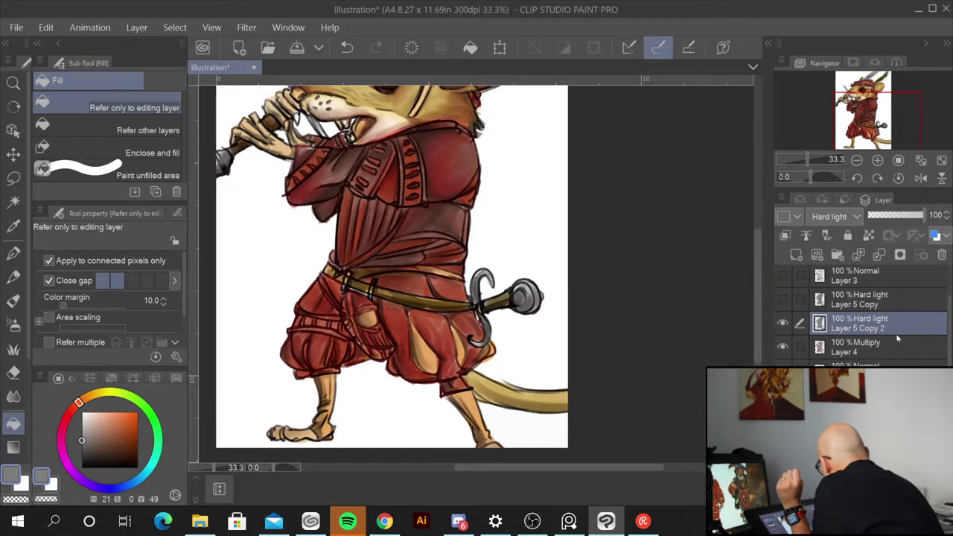
pyautogui.click(868, 237)
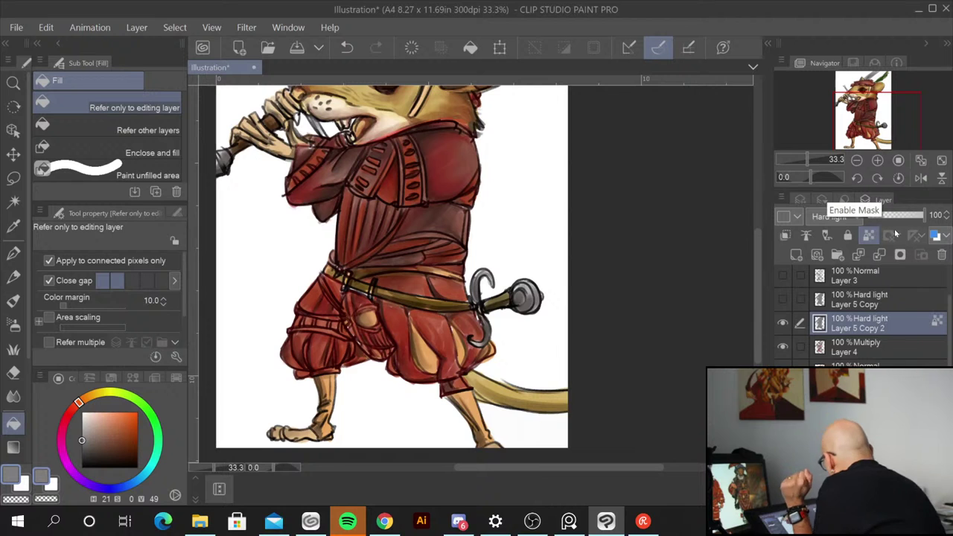
# Step: Paint pale yellow highlights in the mouse's eye with the blendTraditional-Gus brush, using H 40, S 35, V 92 and H 40, S 21, V 100
pyautogui.moveTo(595, 191); pyautogui.dragTo(615, 361)
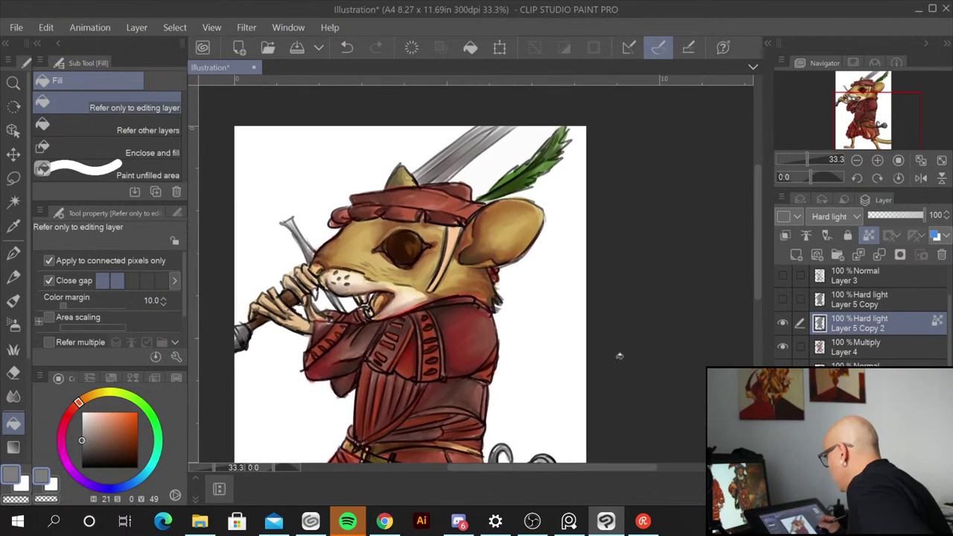
pyautogui.click(14, 301)
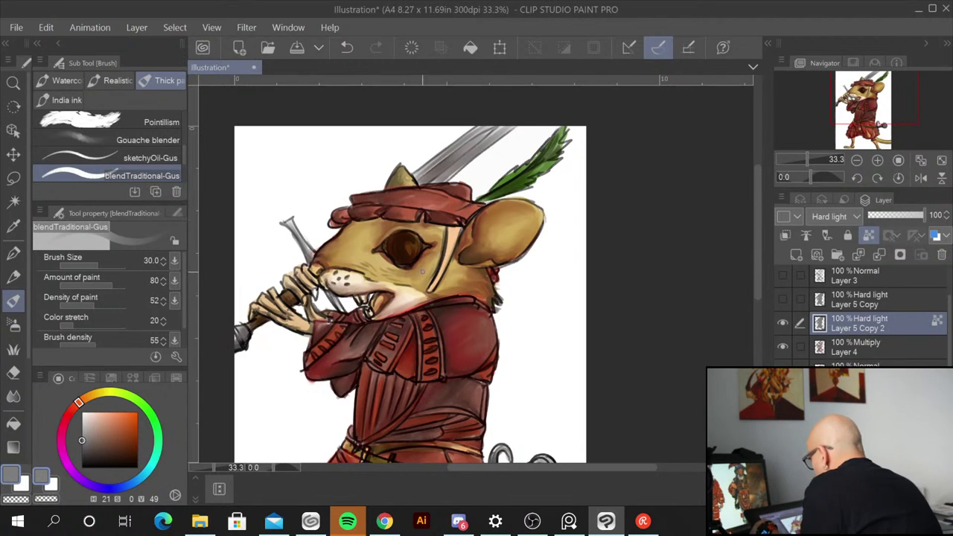
pyautogui.scroll(1, 422, 272)
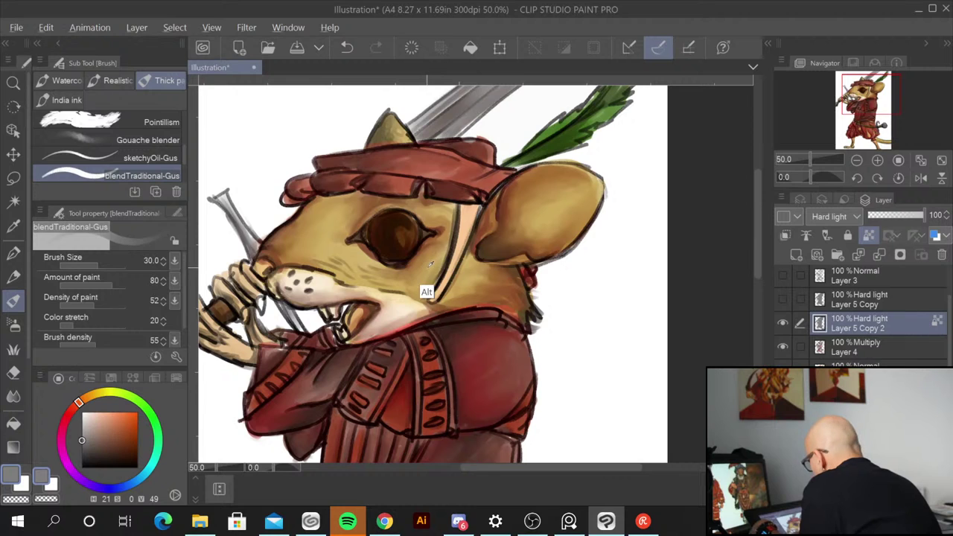
pyautogui.keyDown('alt'); pyautogui.click(429, 262); pyautogui.keyUp('alt')
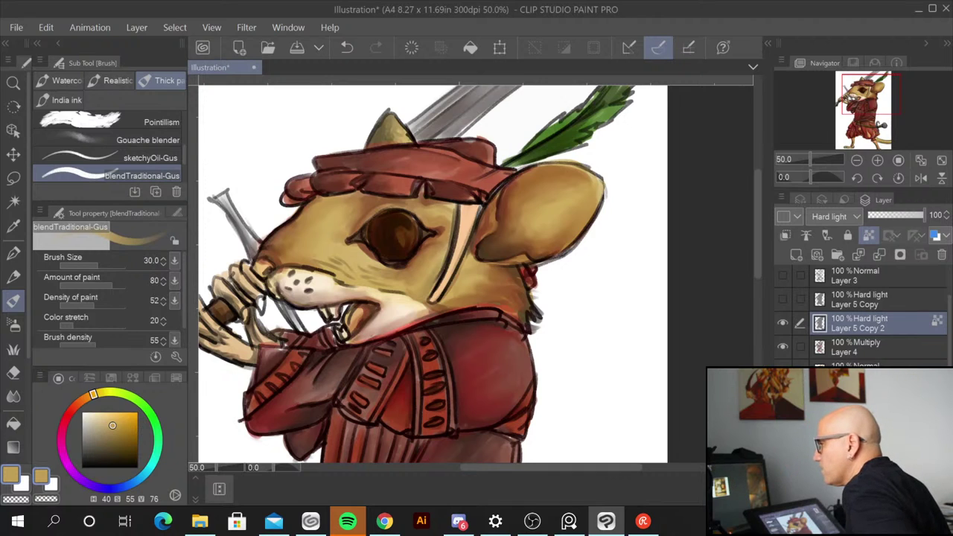
pyautogui.hotkey('alt', 'Tab')
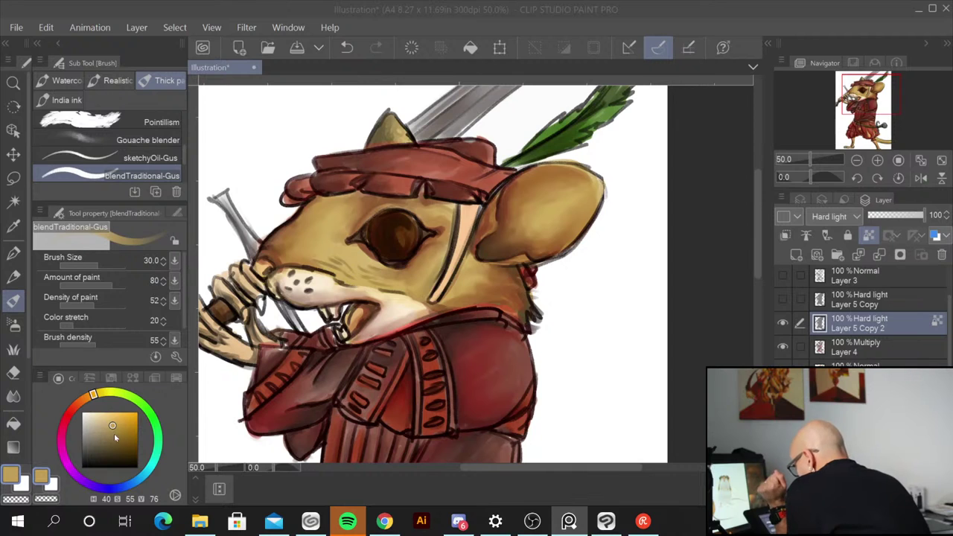
pyautogui.click(101, 414)
pyautogui.click(102, 417)
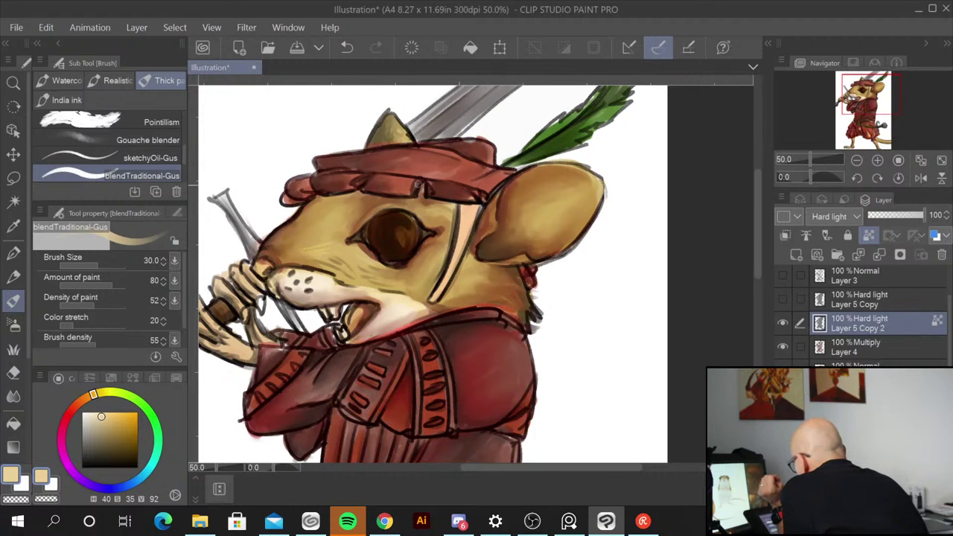
pyautogui.moveTo(403, 232); pyautogui.dragTo(402, 249)
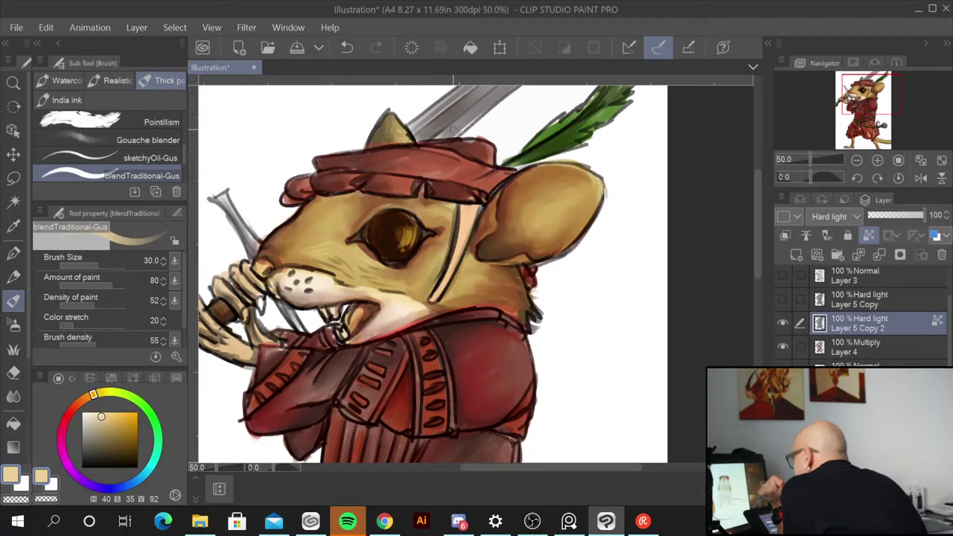
pyautogui.moveTo(374, 225); pyautogui.dragTo(380, 250)
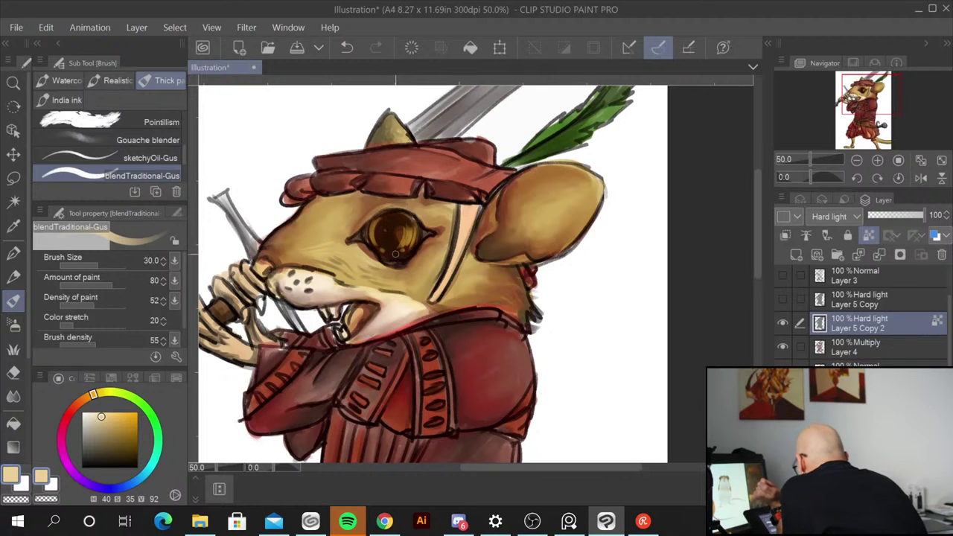
pyautogui.click(93, 411)
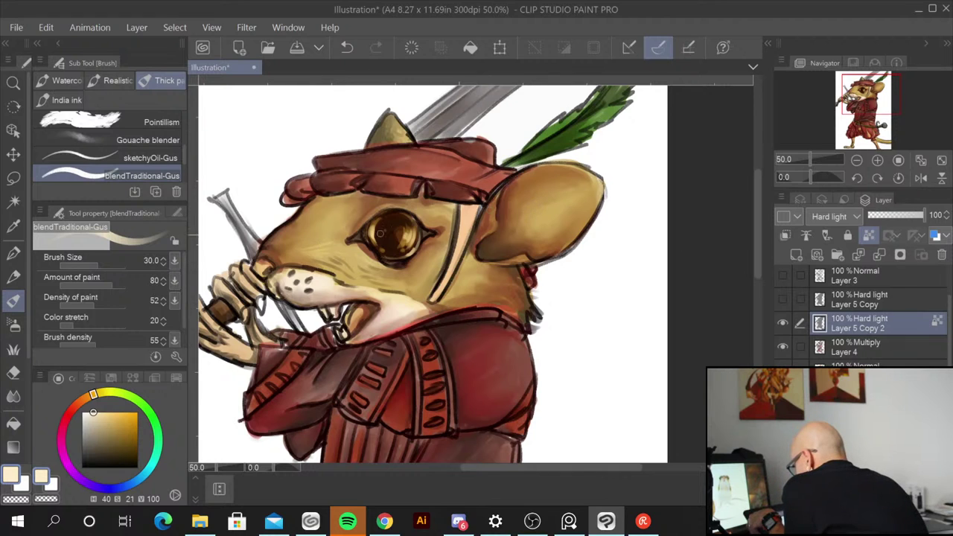
# Step: Brush soft highlights inside the mouse's large ear at brush size 120 with colour H 40, S 40, V 89
pyautogui.moveTo(94, 412); pyautogui.dragTo(104, 419)
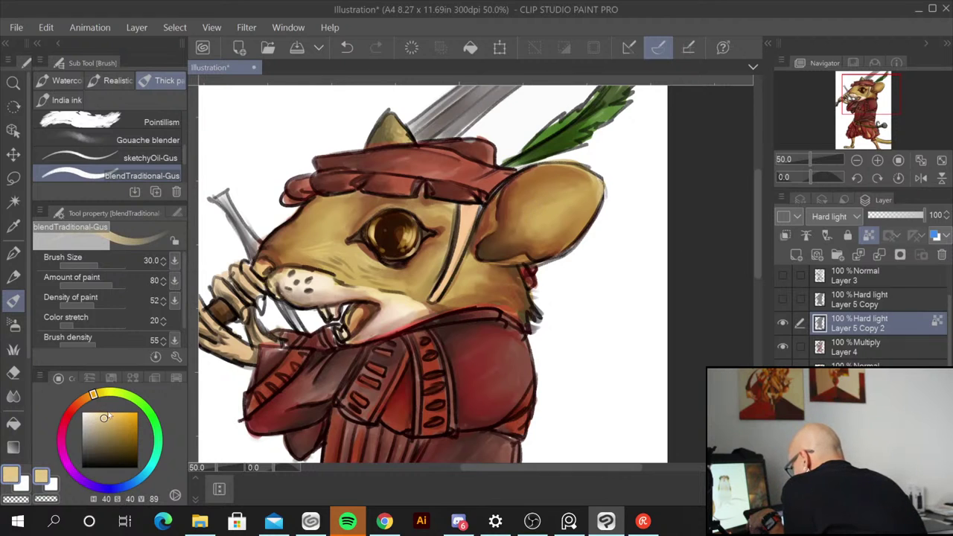
pyautogui.press(']')
pyautogui.press(']')
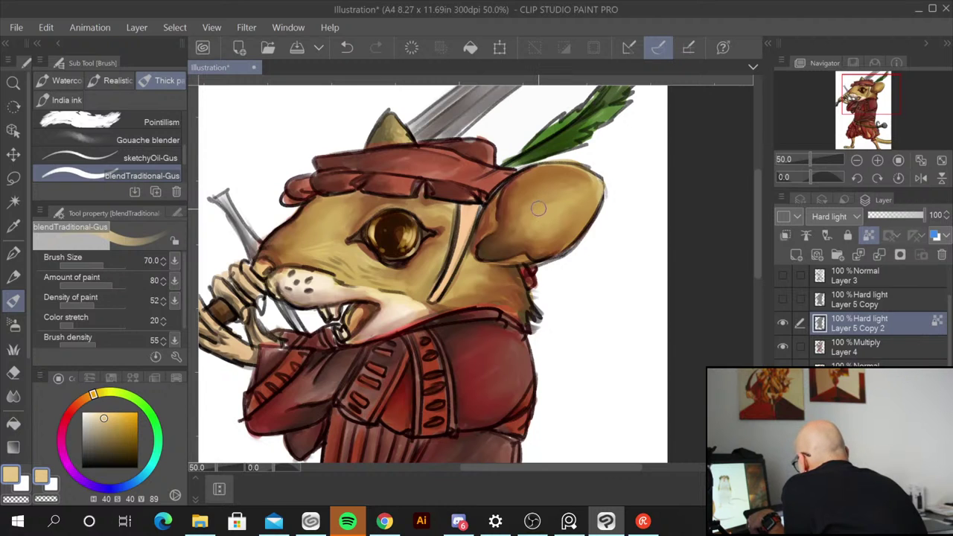
pyautogui.press(']')
pyautogui.press(']')
pyautogui.press(']')
pyautogui.press(']')
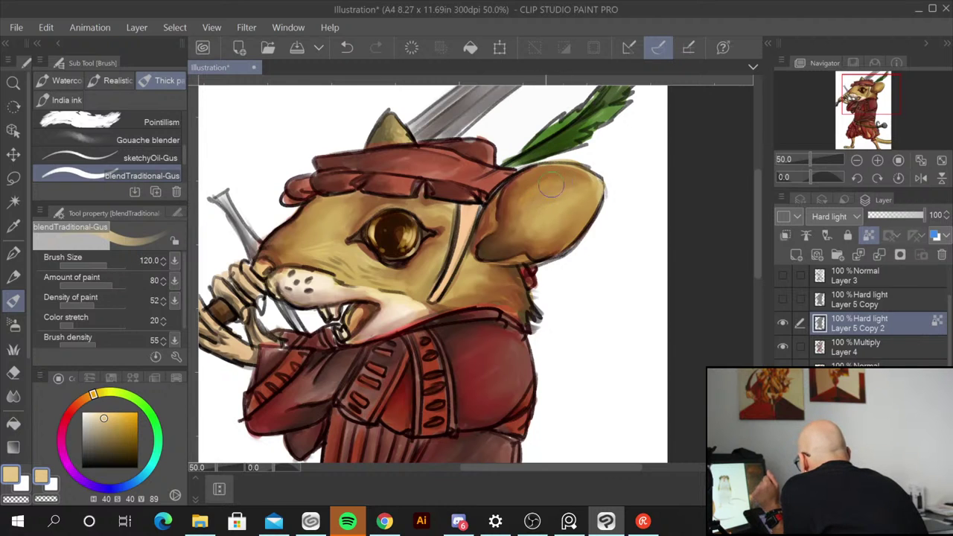
pyautogui.moveTo(551, 186)
pyautogui.mouseDown()
pyautogui.moveTo(539, 215)
pyautogui.moveTo(554, 218)
pyautogui.moveTo(535, 229)
pyautogui.moveTo(547, 236)
pyautogui.moveTo(587, 202)
pyautogui.moveTo(554, 204)
pyautogui.moveTo(558, 178)
pyautogui.moveTo(523, 192)
pyautogui.moveTo(576, 186)
pyautogui.moveTo(559, 174)
pyautogui.moveTo(576, 192)
pyautogui.moveTo(563, 185)
pyautogui.moveTo(550, 192)
pyautogui.moveTo(571, 193)
pyautogui.moveTo(538, 199)
pyautogui.moveTo(565, 193)
pyautogui.mouseUp()
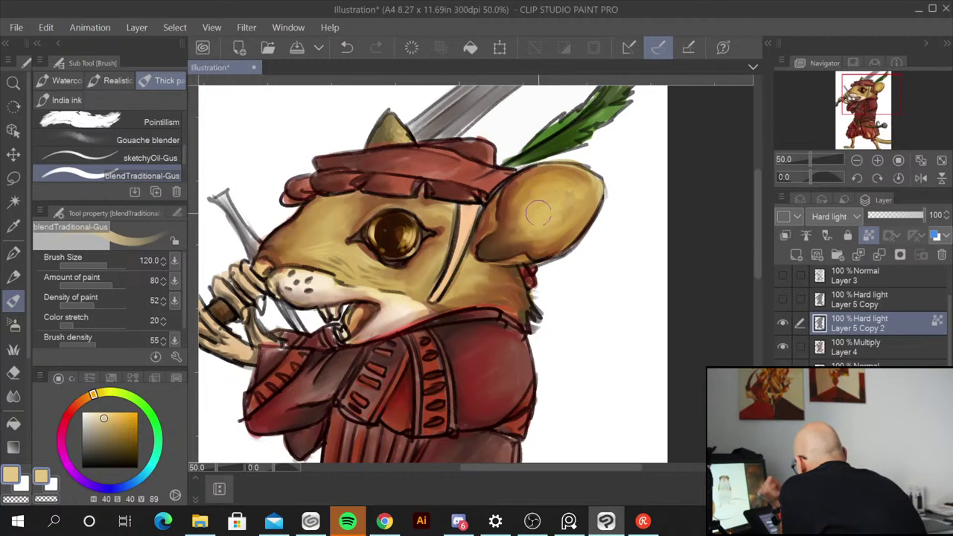
# Step: Paint lighter curved highlight streaks inside the ear at brush size 100 with colour H 40, S 18, V 99
pyautogui.click(91, 411)
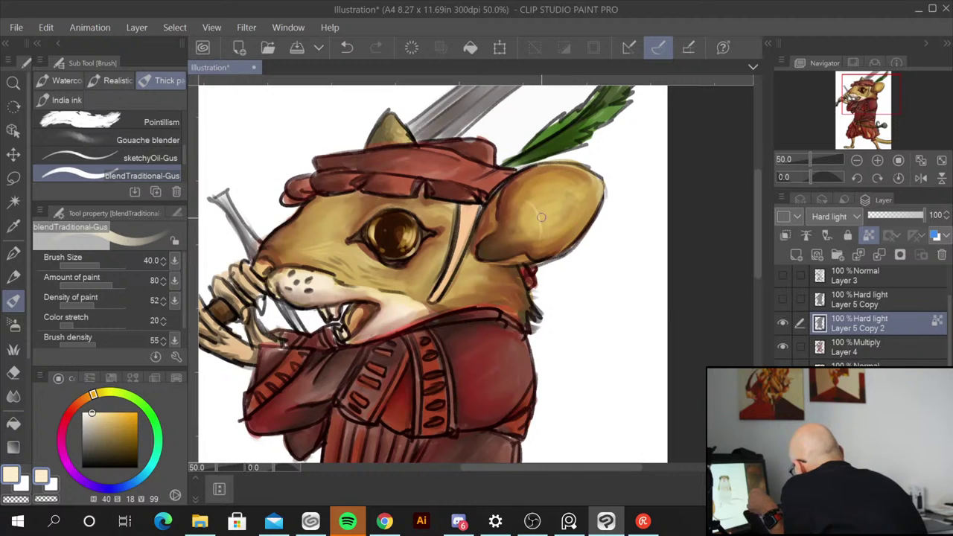
pyautogui.press(']')
pyautogui.press(']')
pyautogui.press(']')
pyautogui.moveTo(541, 216)
pyautogui.mouseDown()
pyautogui.moveTo(558, 200)
pyautogui.moveTo(554, 212)
pyautogui.moveTo(545, 193)
pyautogui.moveTo(550, 233)
pyautogui.mouseUp()
pyautogui.moveTo(544, 190)
pyautogui.mouseDown()
pyautogui.moveTo(554, 219)
pyautogui.moveTo(562, 189)
pyautogui.moveTo(567, 219)
pyautogui.moveTo(558, 153)
pyautogui.moveTo(552, 179)
pyautogui.moveTo(568, 172)
pyautogui.moveTo(568, 215)
pyautogui.moveTo(556, 224)
pyautogui.moveTo(540, 212)
pyautogui.moveTo(571, 207)
pyautogui.moveTo(575, 191)
pyautogui.moveTo(571, 219)
pyautogui.moveTo(579, 189)
pyautogui.moveTo(559, 235)
pyautogui.moveTo(530, 232)
pyautogui.moveTo(528, 222)
pyautogui.moveTo(540, 245)
pyautogui.mouseUp()
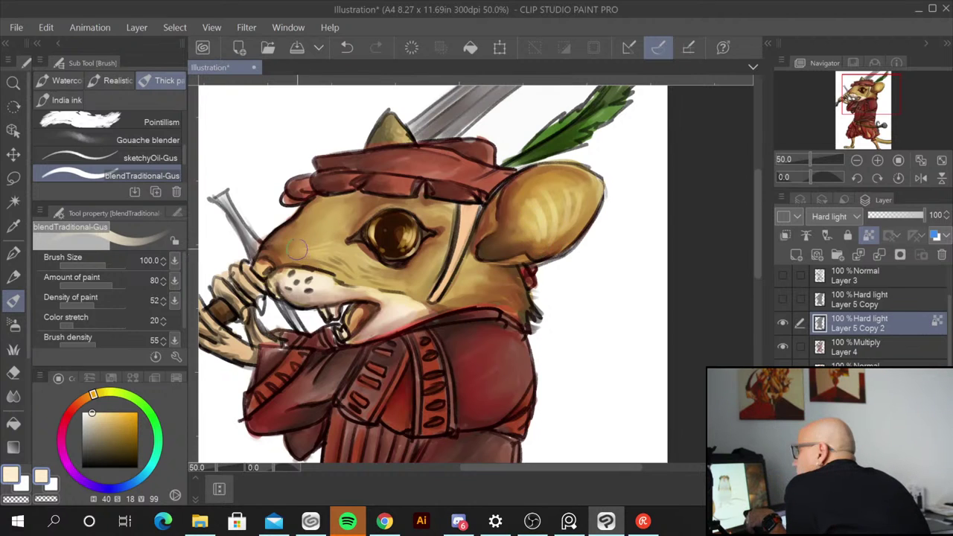
# Step: Dab short pale highlights onto the fur of the snout and cheek with brush sizes between 25 and 60
pyautogui.press('[')
pyautogui.press('[')
pyautogui.press('[')
pyautogui.press('[')
pyautogui.press('[')
pyautogui.press('[')
pyautogui.press('[')
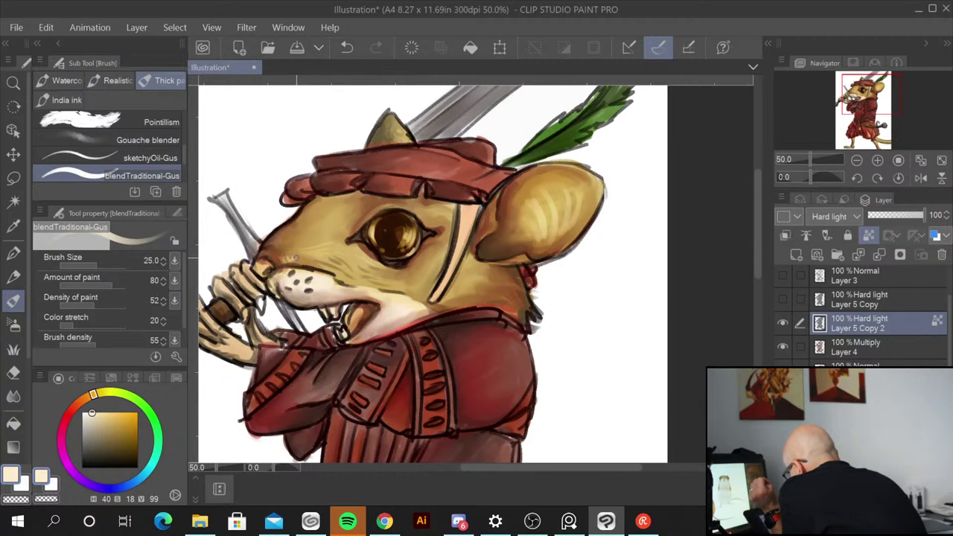
pyautogui.press(']')
pyautogui.press(']')
pyautogui.press(']')
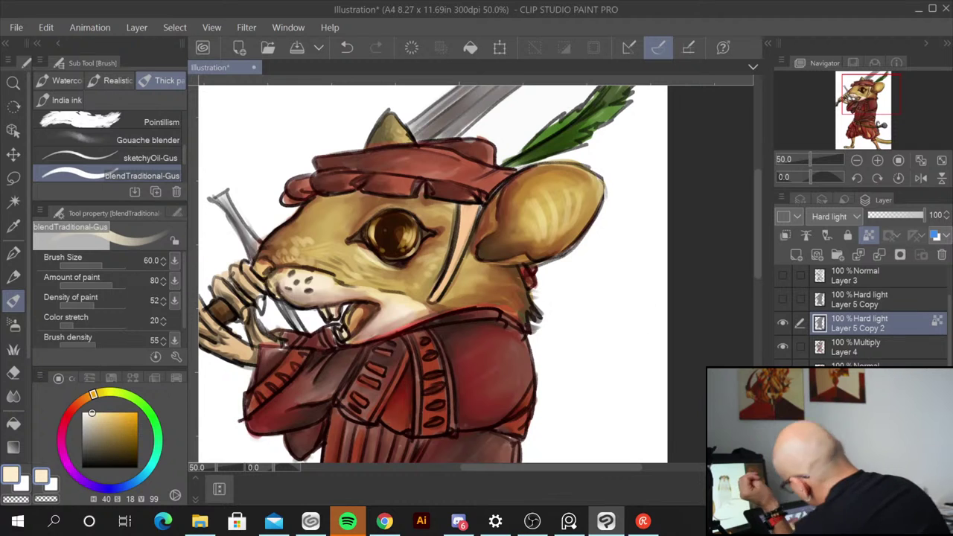
# Step: Brush a pale highlight along the white fur of the jaw above the collar at brush size 60
pyautogui.hotkey('ctrl', '-')
pyautogui.hotkey('ctrl', '-')
pyautogui.hotkey('ctrl', '-')
pyautogui.hotkey('ctrl', '+')
pyautogui.hotkey('ctrl', '+')
pyautogui.hotkey('ctrl', '+')
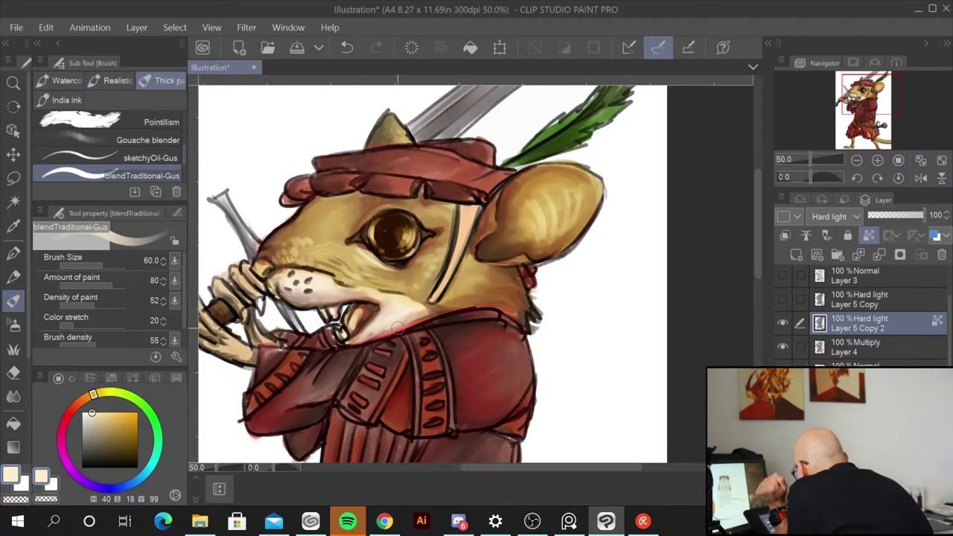
pyautogui.moveTo(389, 330); pyautogui.dragTo(430, 305)
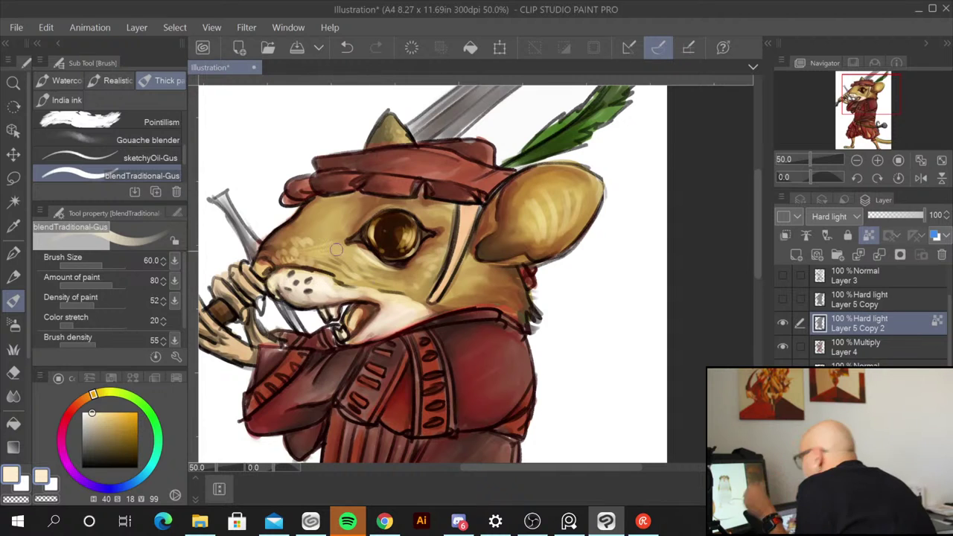
# Step: Brush short golden fur highlights onto the forehead and snout bridge at brush size 40 with colour H 45, S 47, V 100
pyautogui.press('[')
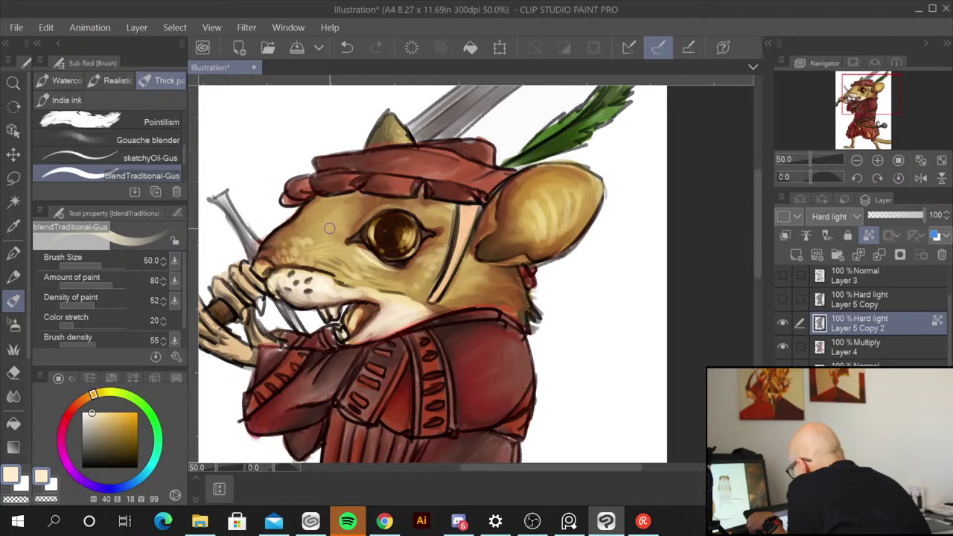
pyautogui.click(109, 410)
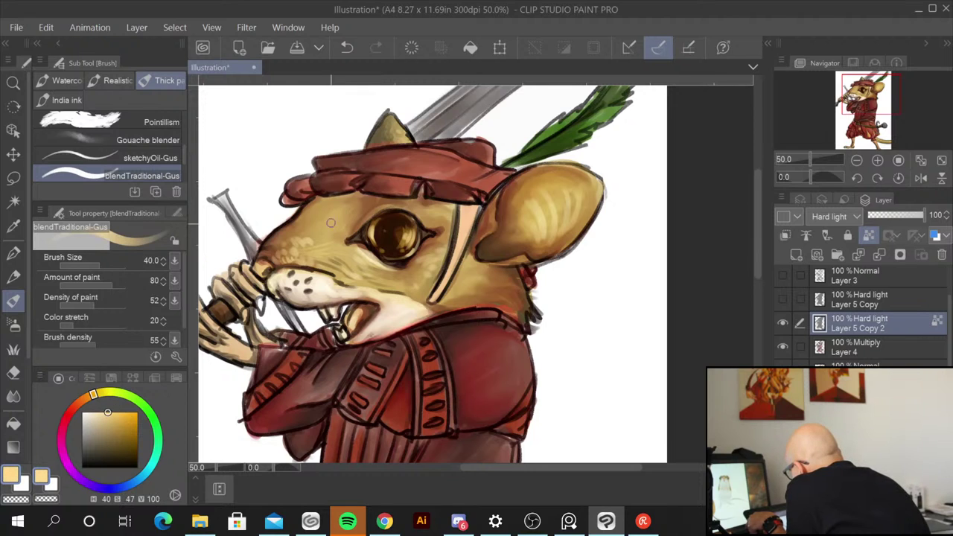
pyautogui.moveTo(330, 223)
pyautogui.mouseDown()
pyautogui.moveTo(348, 218)
pyautogui.moveTo(336, 215)
pyautogui.mouseUp()
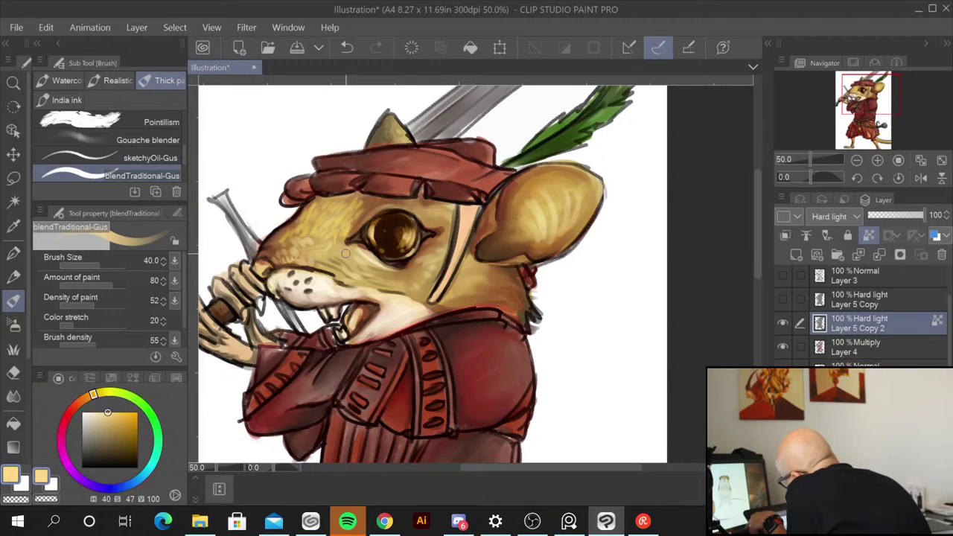
# Step: On the Multiply Layer 4, darken the shadows around the hat's knot and brim, using near-black H 40, S 1, V 6 at brush size 20
pyautogui.click(878, 347)
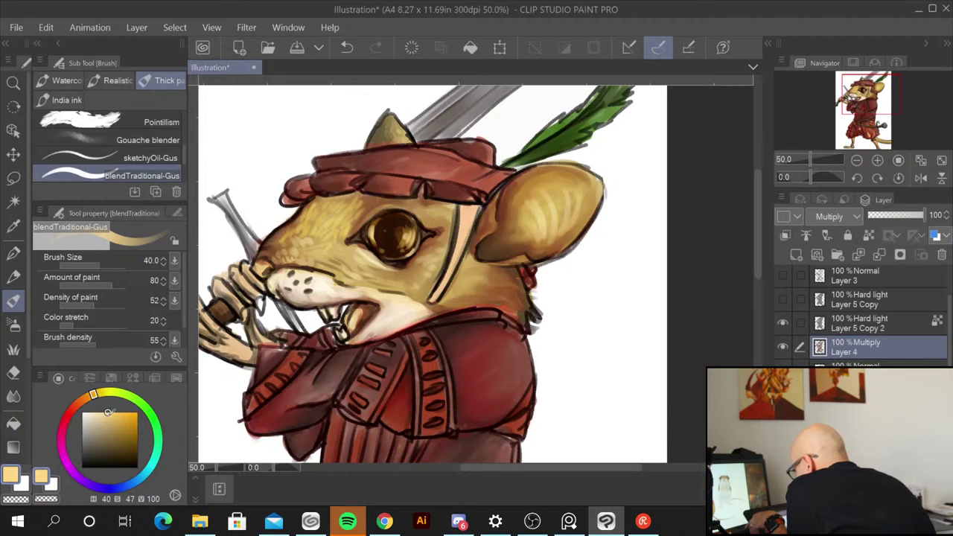
pyautogui.moveTo(109, 413); pyautogui.dragTo(84, 446)
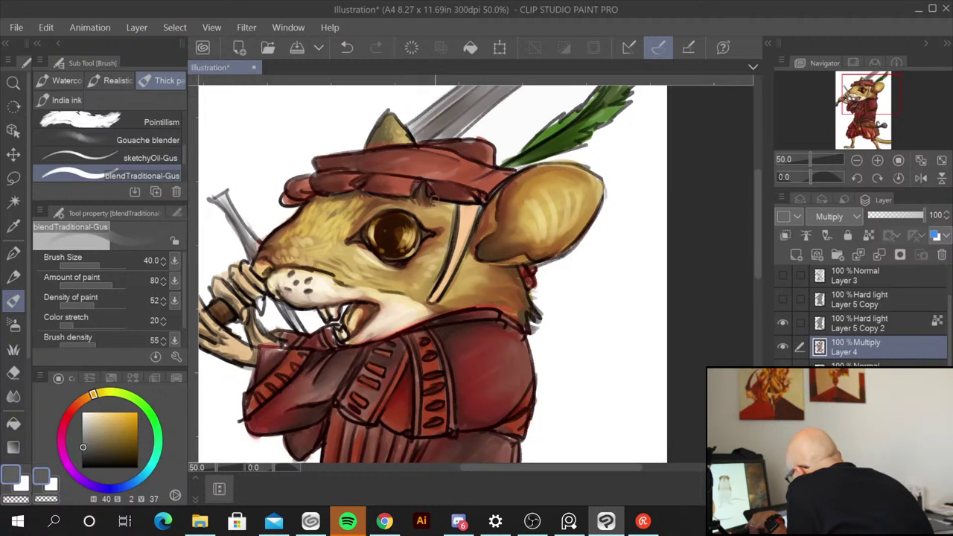
pyautogui.keyDown('alt'); pyautogui.click(421, 191); pyautogui.keyUp('alt')
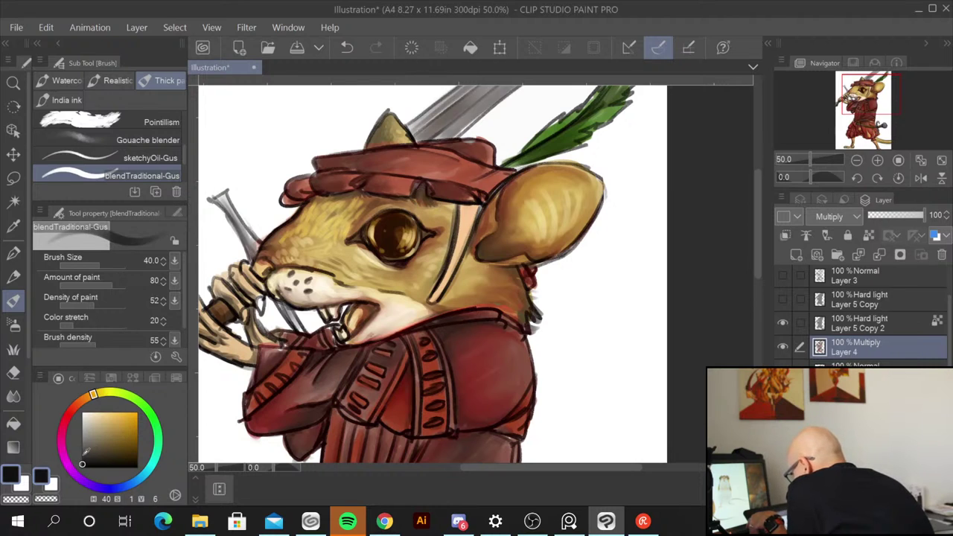
pyautogui.press('[')
pyautogui.press('[')
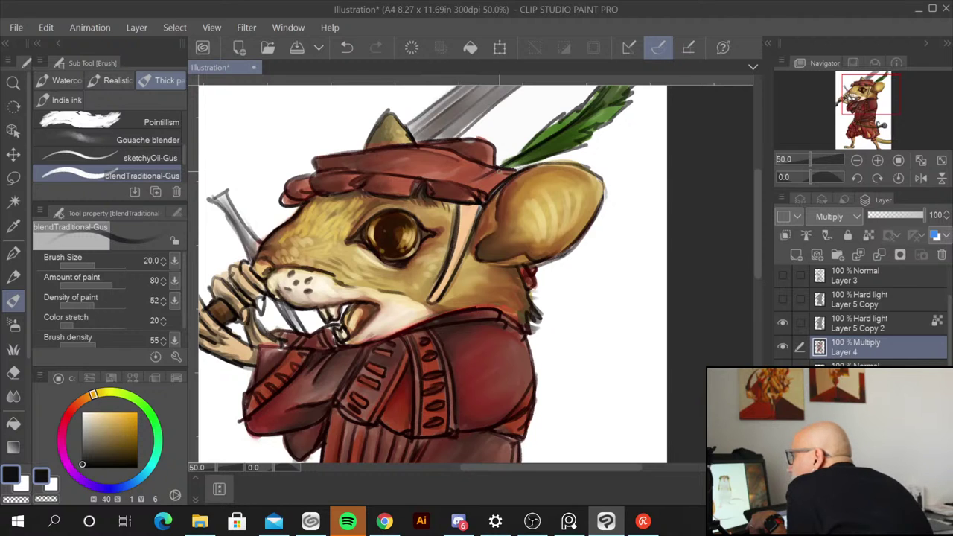
# Step: Darken the whisker spots on the white muzzle with the near-black brush, and undo the last stroke
pyautogui.click(298, 276)
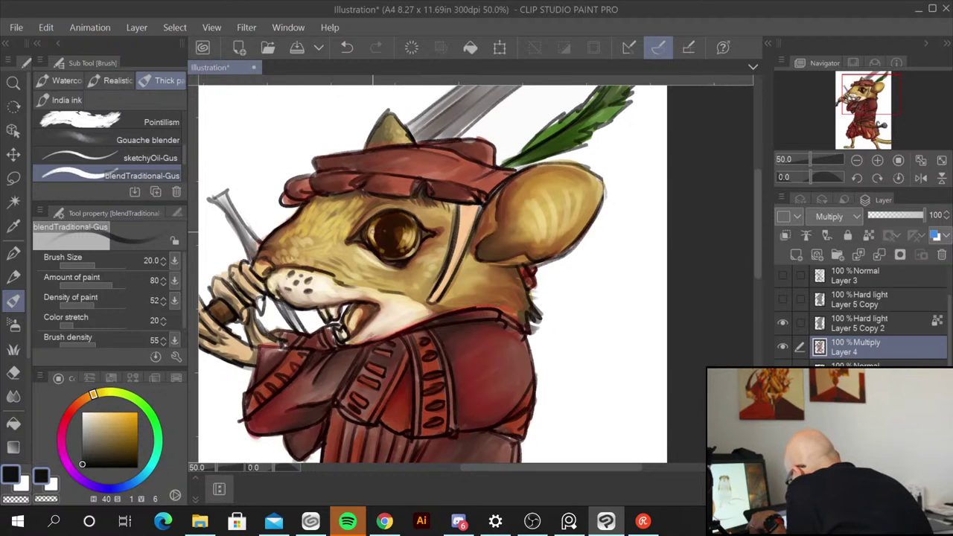
pyautogui.moveTo(298, 272); pyautogui.dragTo(392, 240)
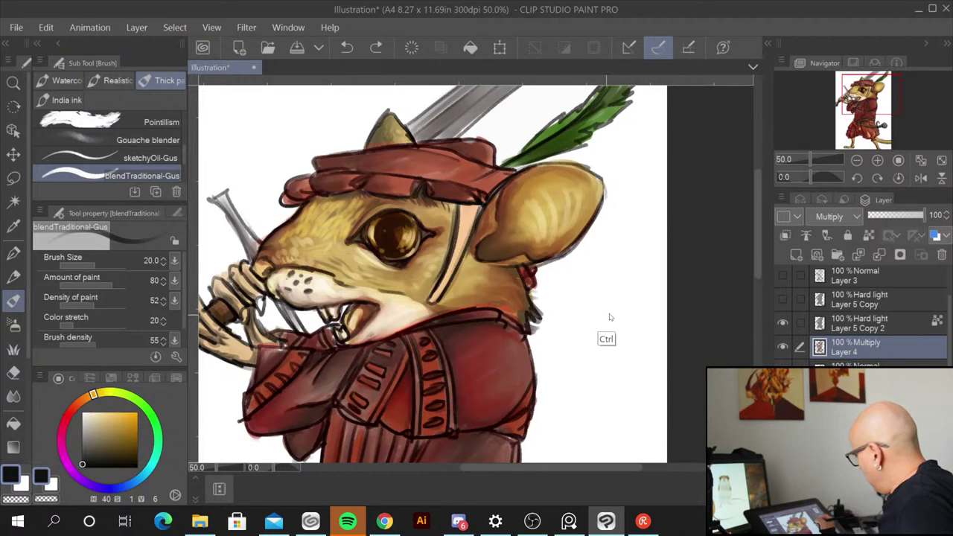
pyautogui.hotkey('ctrl', 'z')
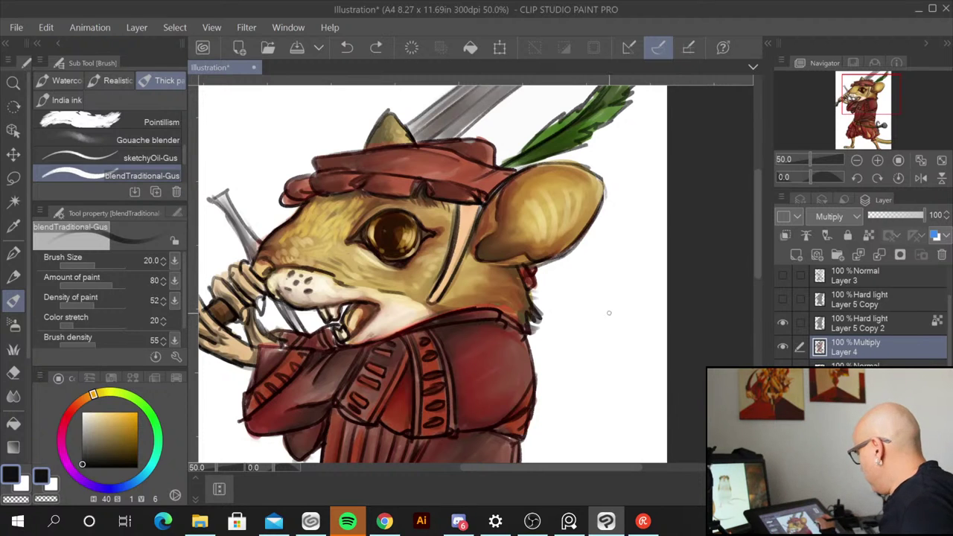
# Step: Paint fine brown fur strokes over the snout with colour H 40, S 95, V 48
pyautogui.click(135, 441)
pyautogui.moveTo(289, 242); pyautogui.dragTo(321, 249)
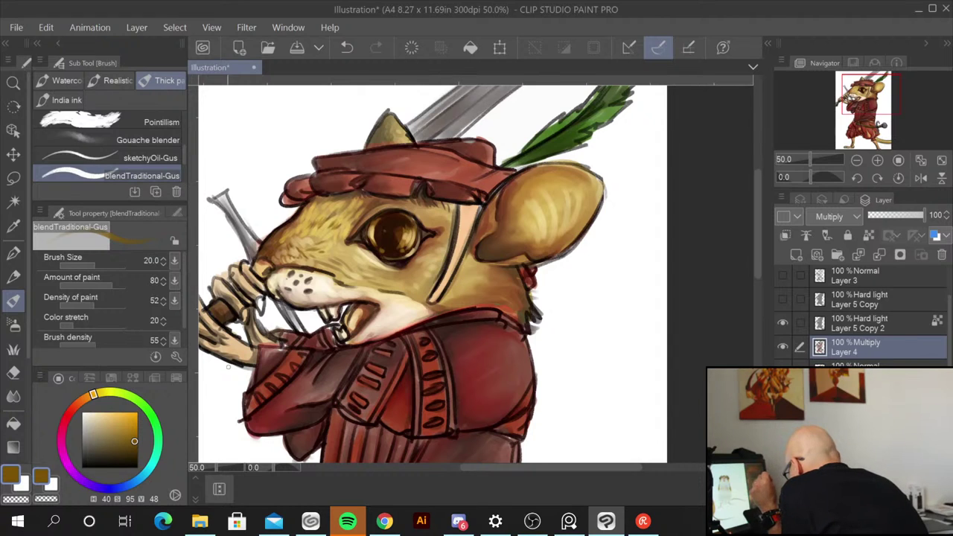
# Step: Add darker brown fur strokes along the muzzle, cheek and jaw with colour H 40, S 100, V 26, and undo the last stroke
pyautogui.scroll(-2, 615, 399)
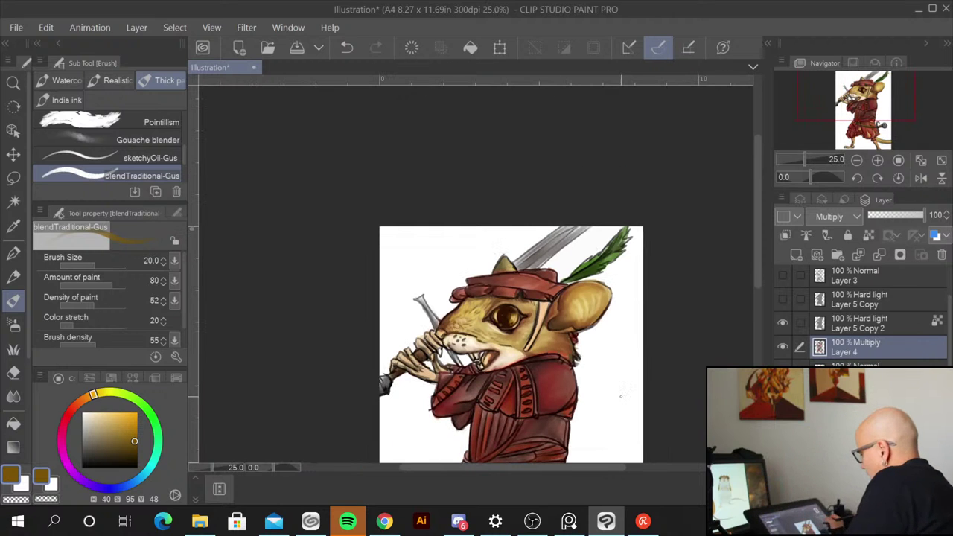
pyautogui.moveTo(757, 296)
pyautogui.mouseDown()
pyautogui.moveTo(755, 369)
pyautogui.moveTo(748, 334)
pyautogui.mouseUp()
pyautogui.scroll(2, 640, 357)
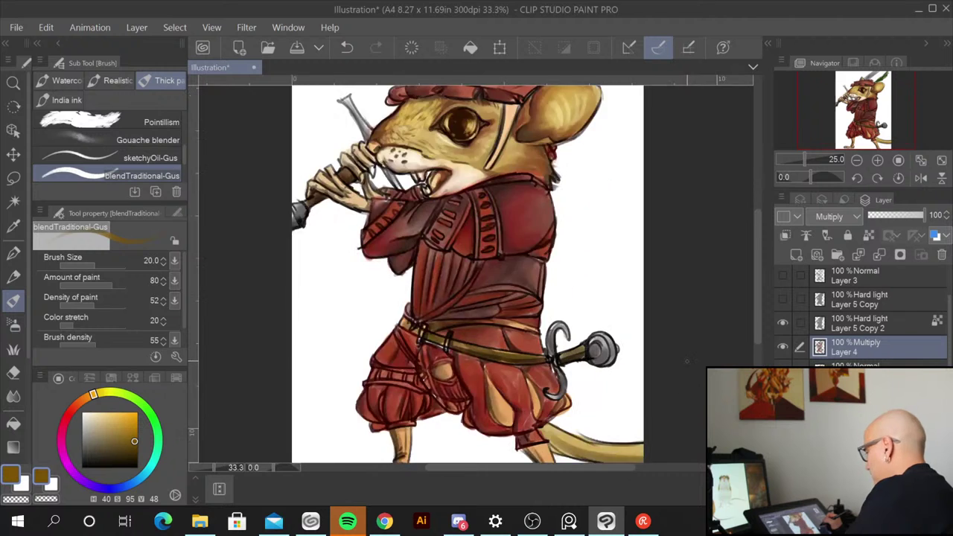
pyautogui.moveTo(533, 186); pyautogui.dragTo(532, 357)
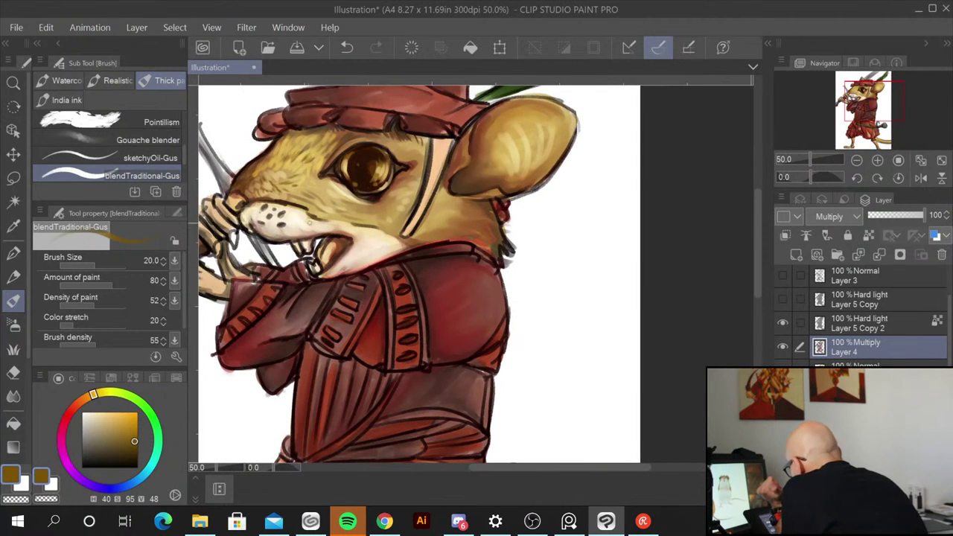
pyautogui.click(138, 450)
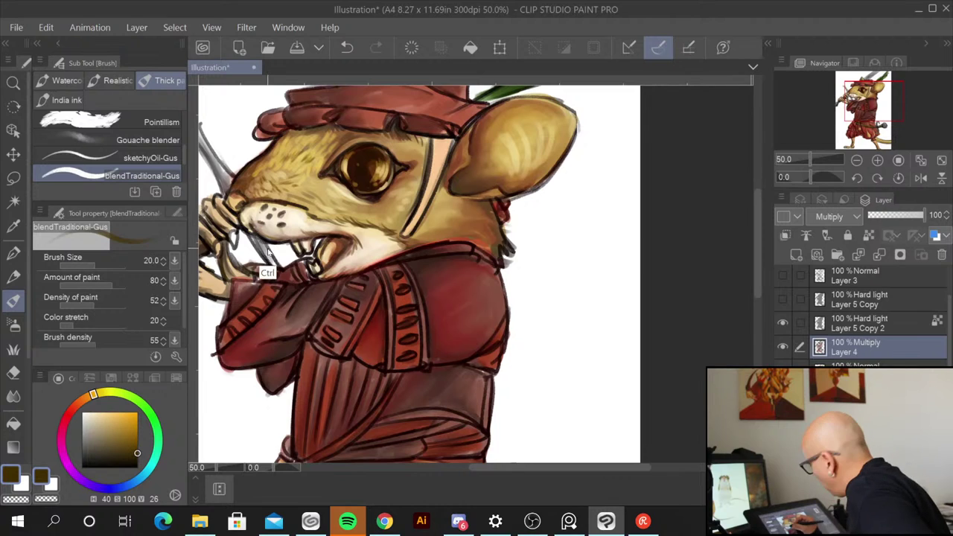
pyautogui.hotkey('ctrl', 'z')
# Step: Tint the nose tip orange-brown at brush size 40 with colour H 21, S 73, V 68
pyautogui.click(79, 402)
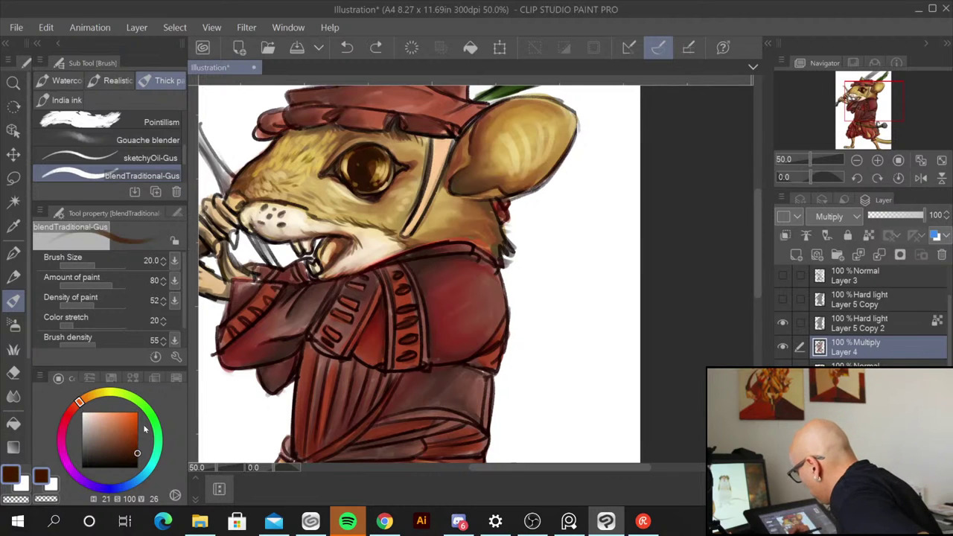
pyautogui.moveTo(137, 432); pyautogui.dragTo(122, 429)
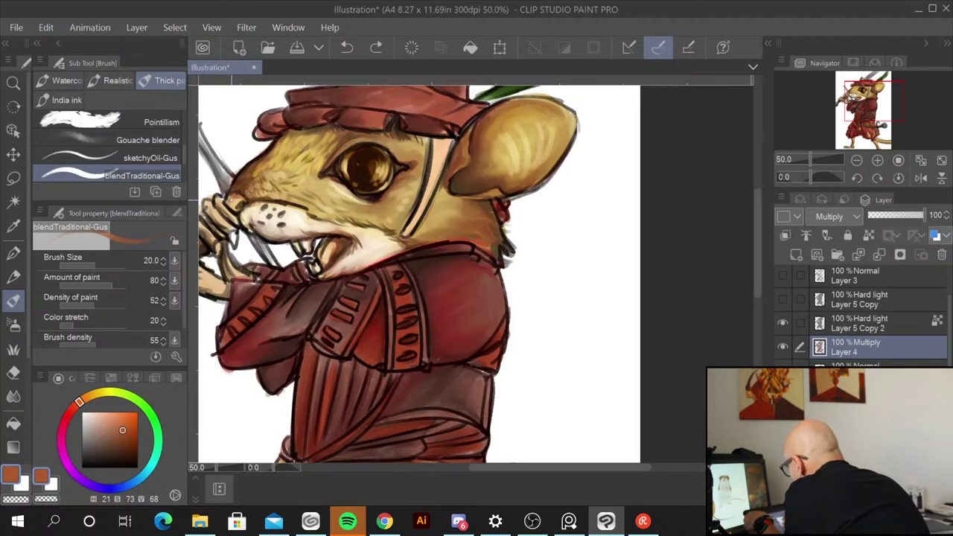
pyautogui.press(']')
pyautogui.press(']')
pyautogui.press(']')
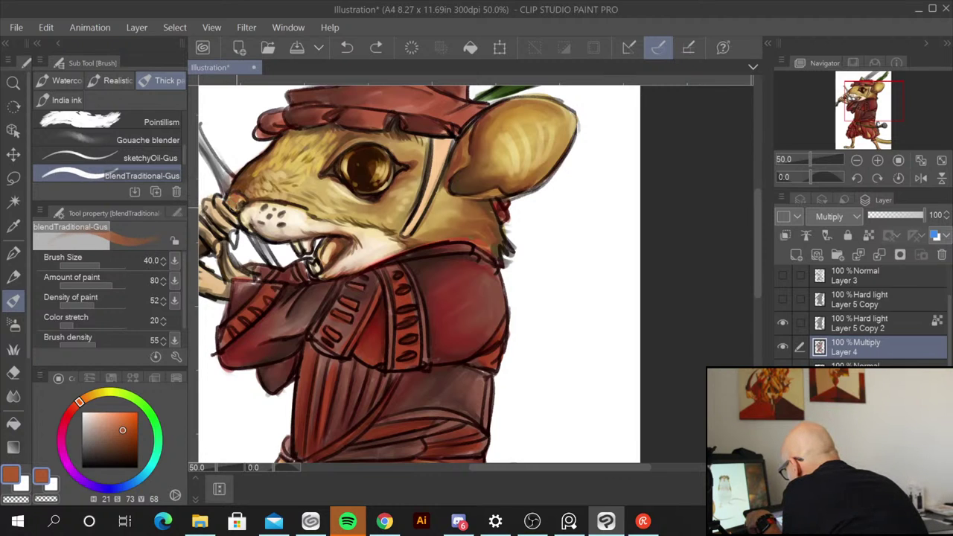
pyautogui.moveTo(234, 204); pyautogui.dragTo(242, 201)
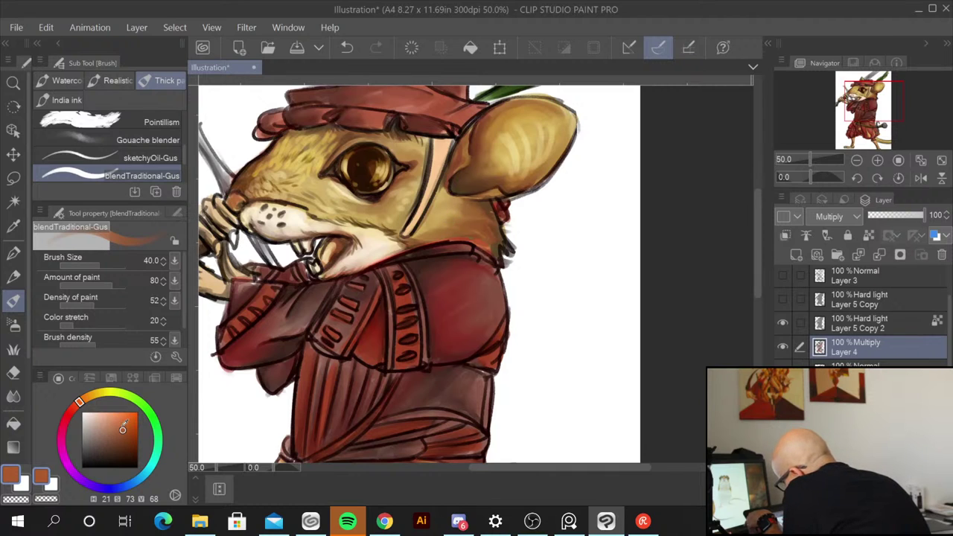
# Step: Dab a pale peach highlight on the nose on the Hard light Layer 5 Copy 2 with colour H 21, S 42, V 100
pyautogui.moveTo(122, 429); pyautogui.dragTo(106, 411)
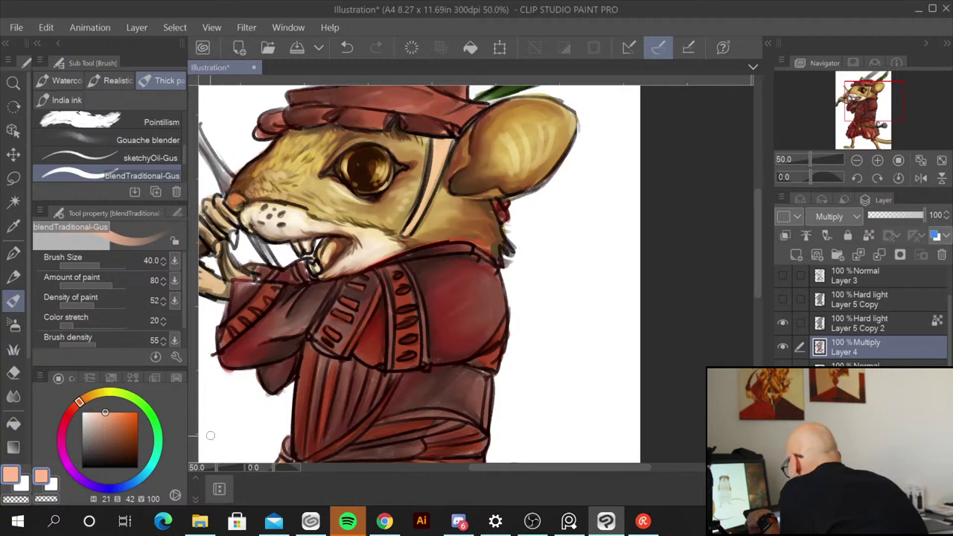
pyautogui.click(900, 323)
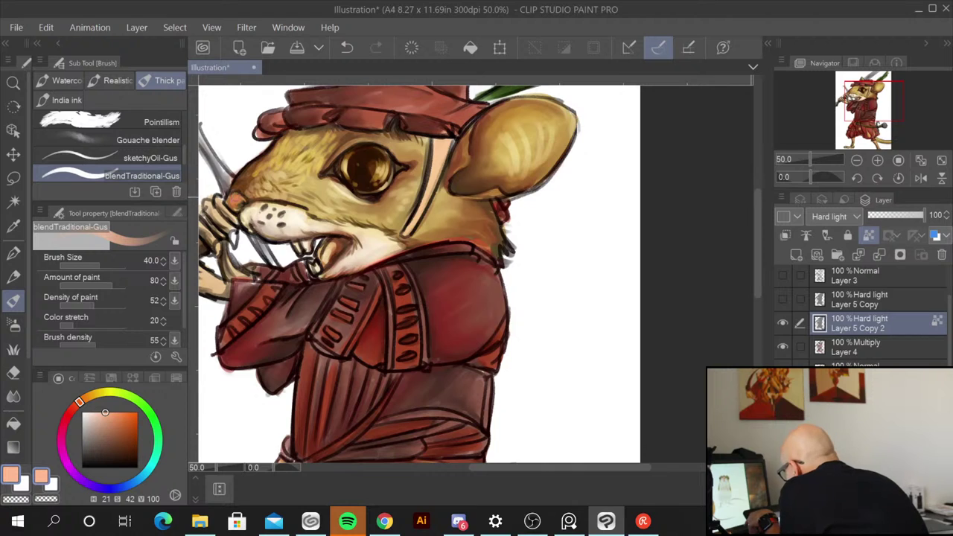
pyautogui.moveTo(235, 201); pyautogui.dragTo(239, 197)
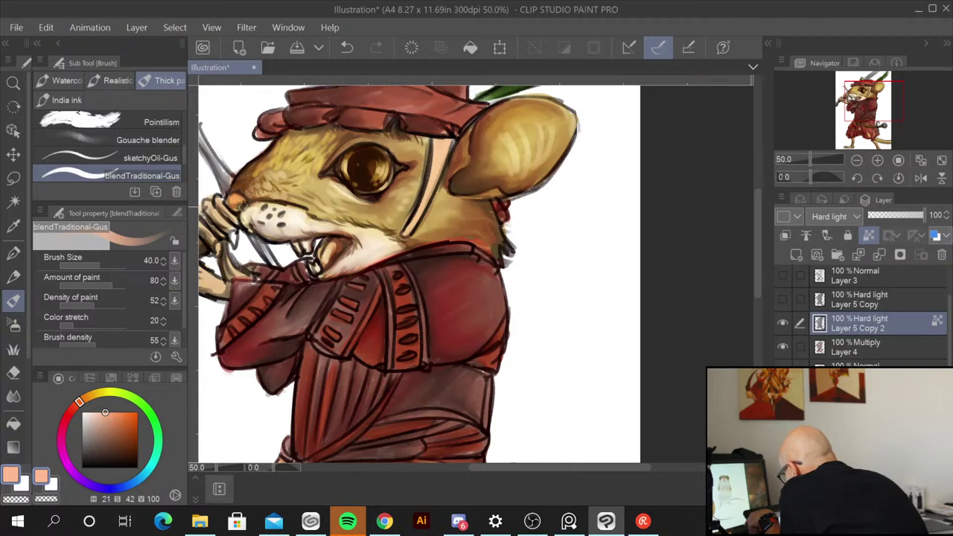
# Step: On the Multiply Layer 4, shade the lower inner part of the large ear at brush size 120 with dark brown H 28, S 97, V 31
pyautogui.scroll(-2, 340, 308)
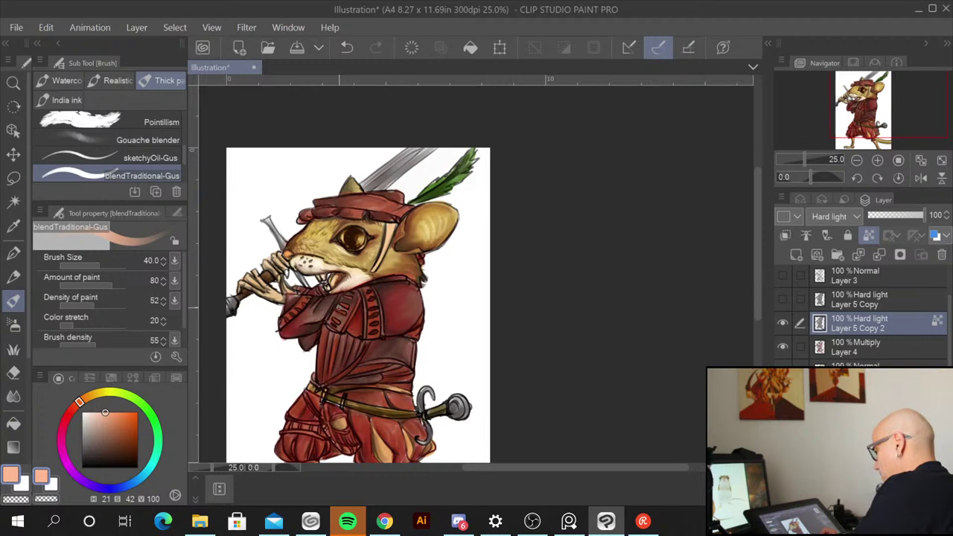
pyautogui.hotkey('ctrl', '-')
pyautogui.hotkey('ctrl', '+')
pyautogui.hotkey('ctrl', '+')
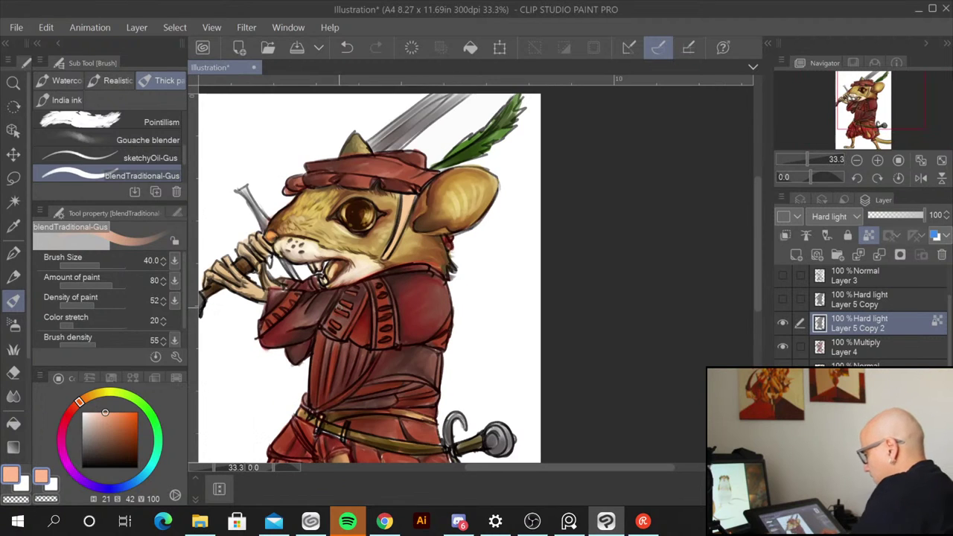
pyautogui.moveTo(502, 334); pyautogui.dragTo(468, 294)
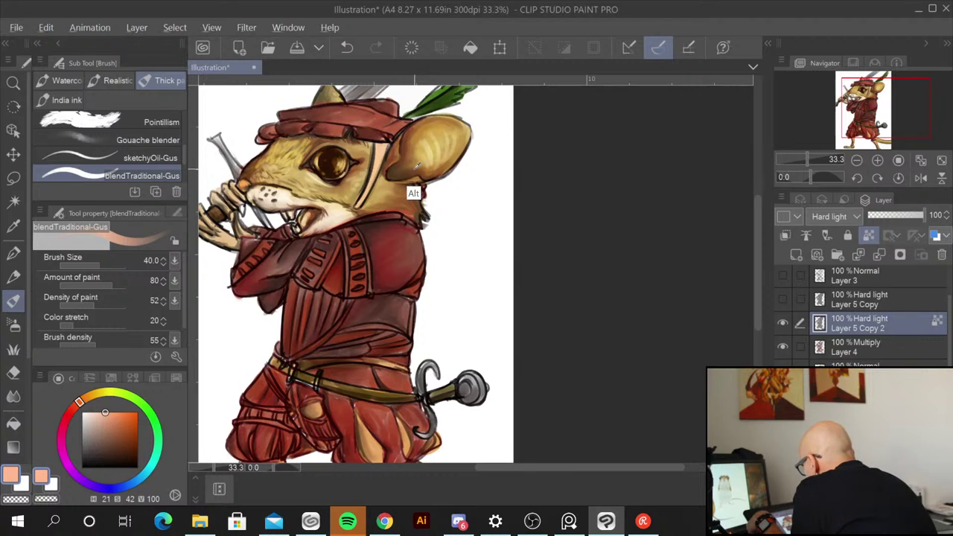
pyautogui.keyDown('alt'); pyautogui.click(415, 189); pyautogui.keyUp('alt')
pyautogui.click(875, 345)
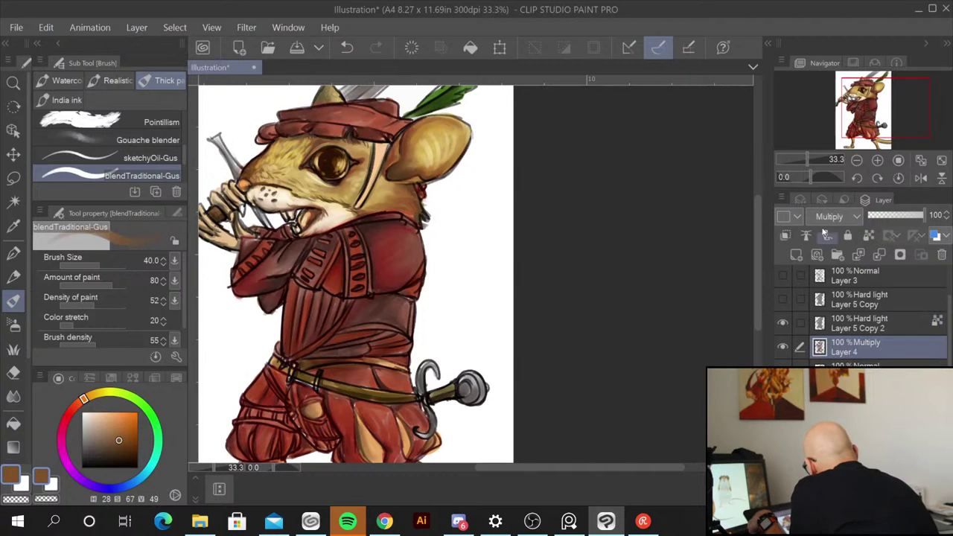
pyautogui.moveTo(123, 437); pyautogui.dragTo(135, 450)
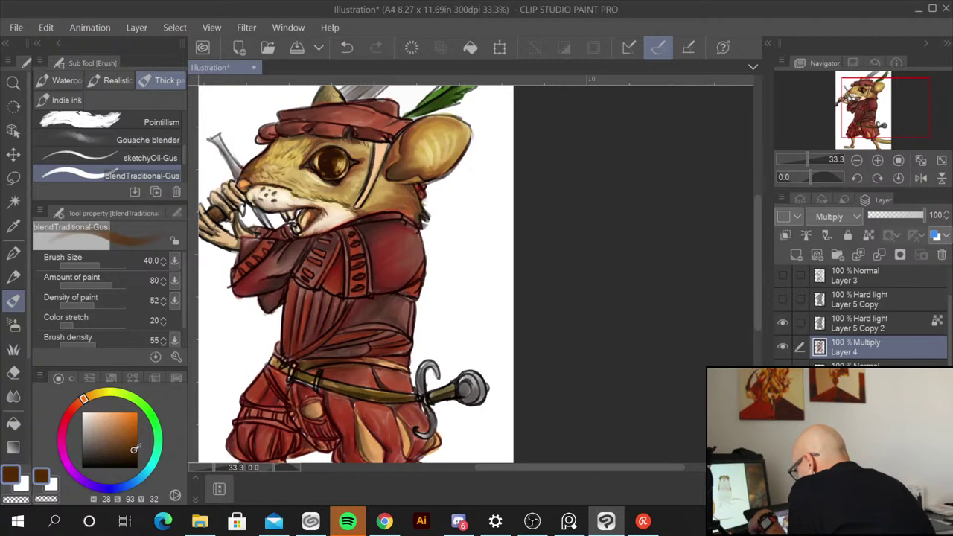
pyautogui.press('[')
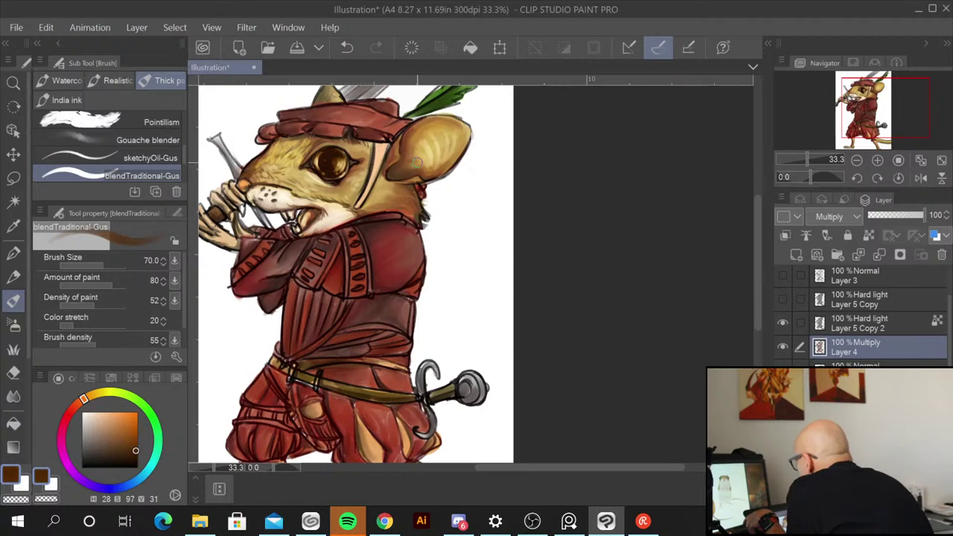
pyautogui.press(']')
pyautogui.press(']')
pyautogui.press(']')
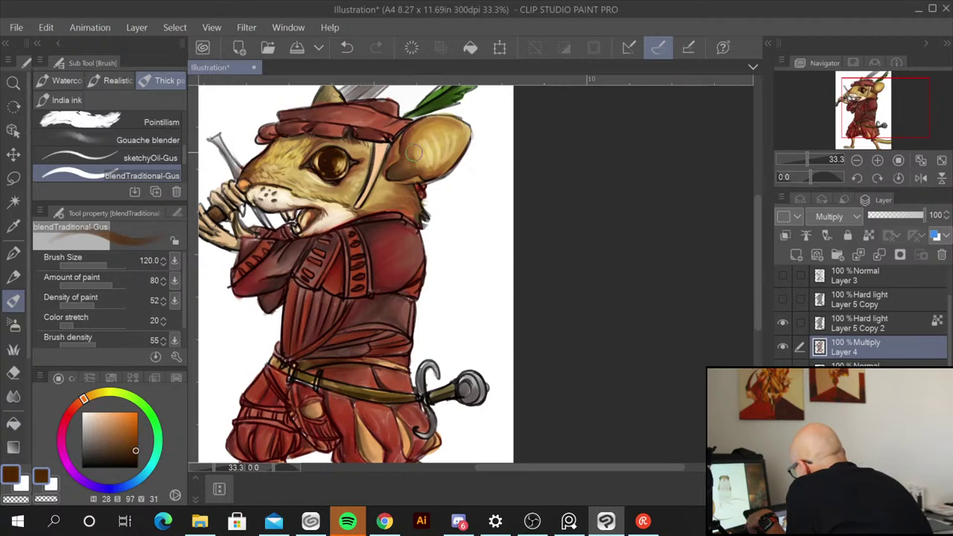
pyautogui.moveTo(427, 173)
pyautogui.mouseDown()
pyautogui.moveTo(432, 144)
pyautogui.moveTo(440, 161)
pyautogui.moveTo(445, 137)
pyautogui.moveTo(439, 162)
pyautogui.moveTo(462, 137)
pyautogui.moveTo(443, 169)
pyautogui.moveTo(465, 130)
pyautogui.moveTo(419, 167)
pyautogui.mouseUp()
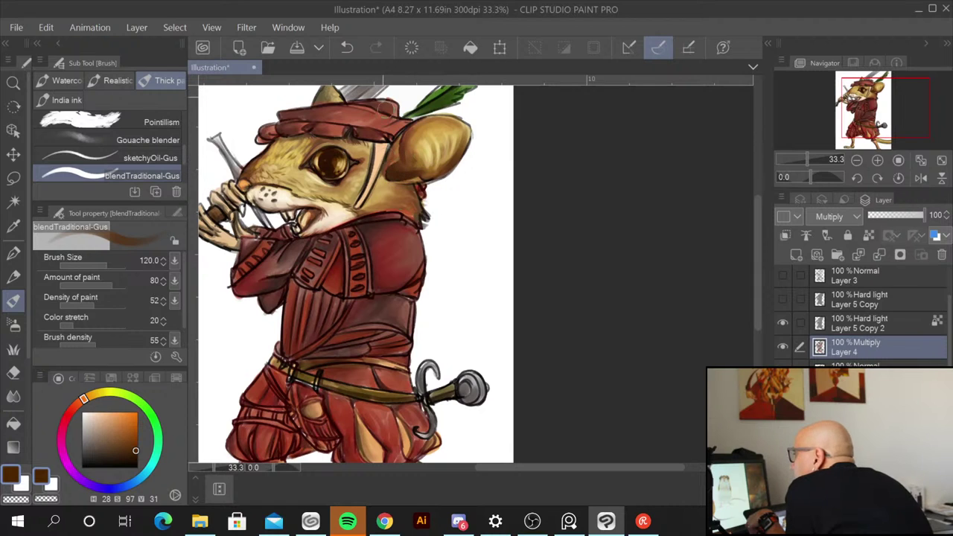
# Step: Deepen the brown shadows at the base of the ear, on the chin strap and on the hat folds at brush size 70
pyautogui.press(']')
pyautogui.press(']')
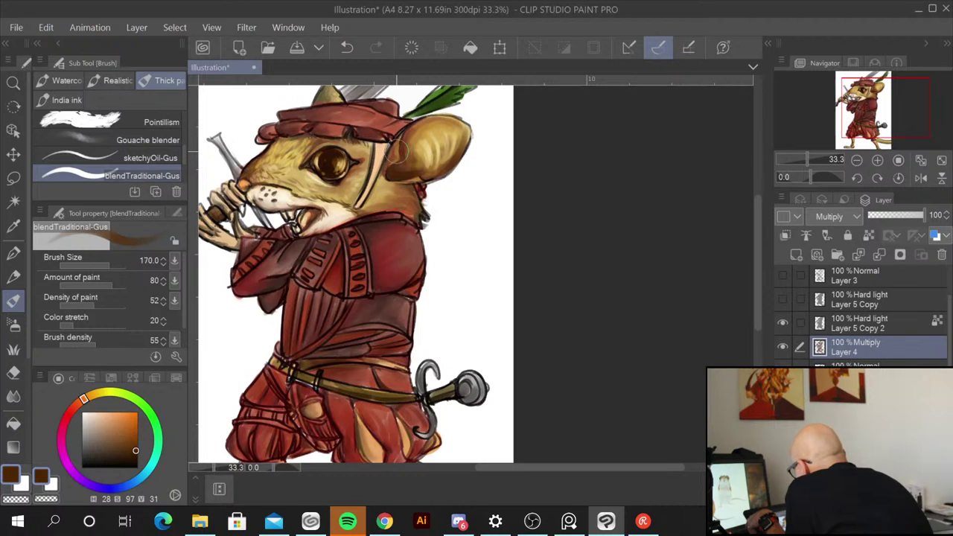
pyautogui.press('[')
pyautogui.press('[')
pyautogui.press('[')
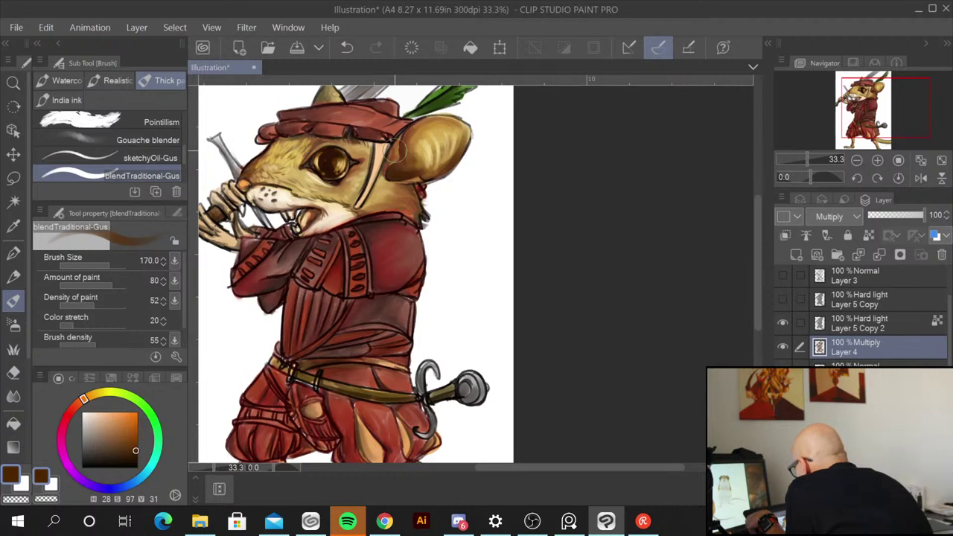
pyautogui.press('[')
pyautogui.press('[')
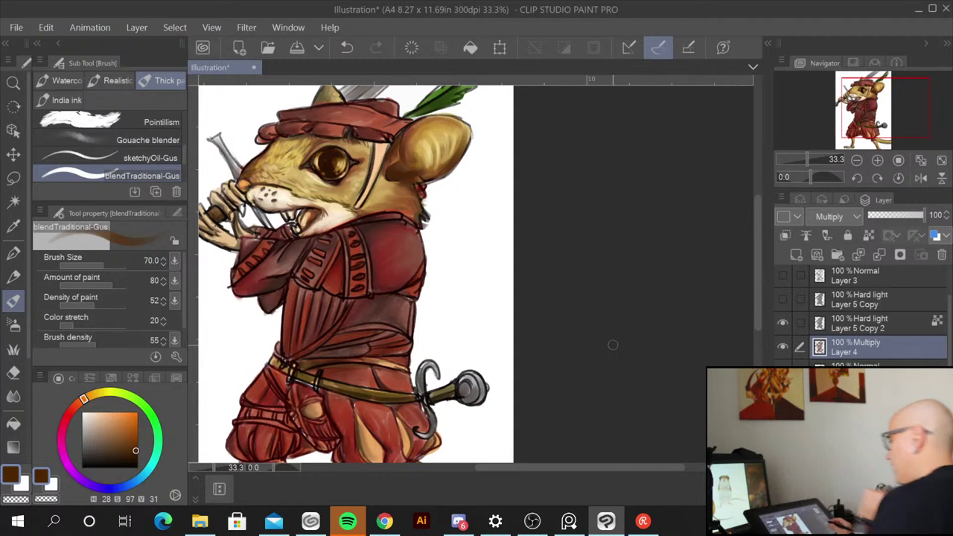
pyautogui.hotkey('ctrl', 'z')
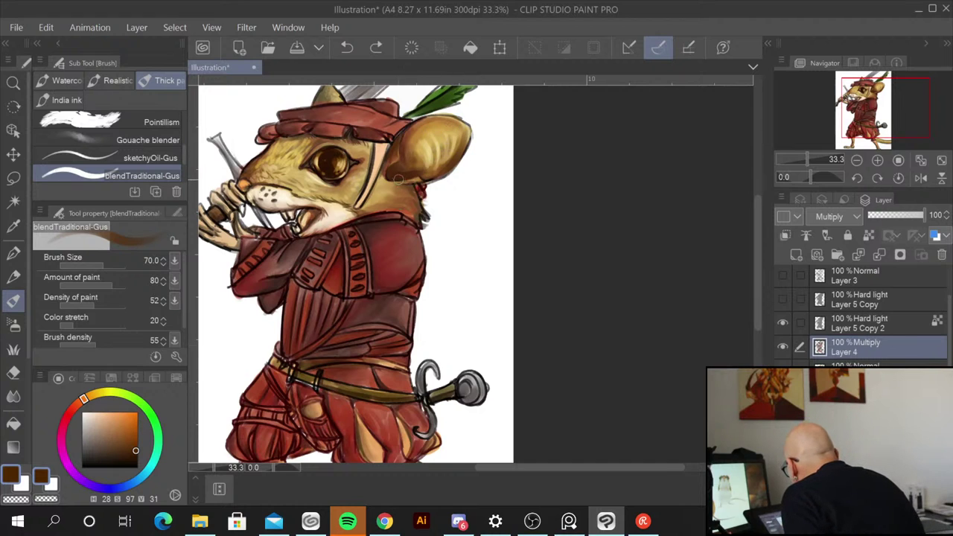
pyautogui.moveTo(398, 180); pyautogui.dragTo(420, 174)
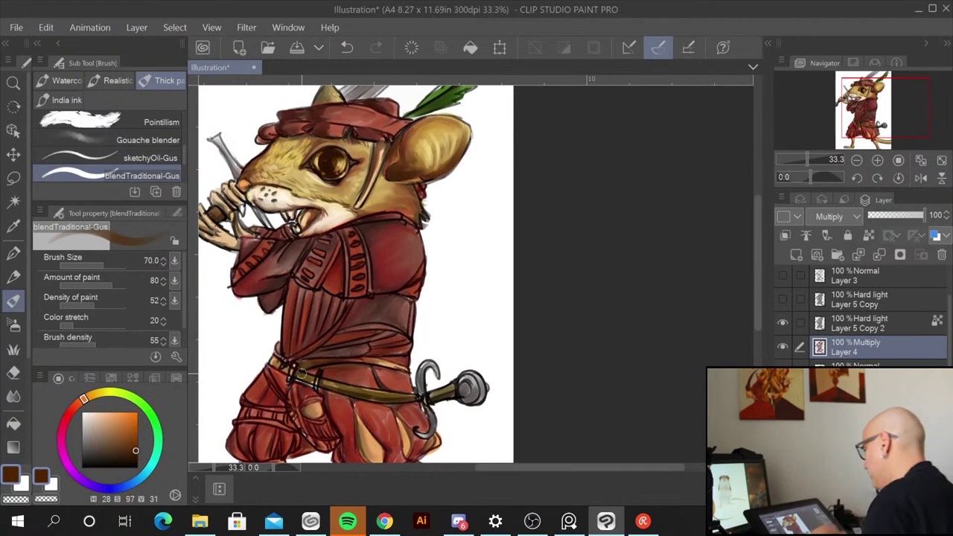
# Step: Rename the Hard light layer Layer 5 Copy 2 as lights
pyautogui.scroll(-1, 549, 343)
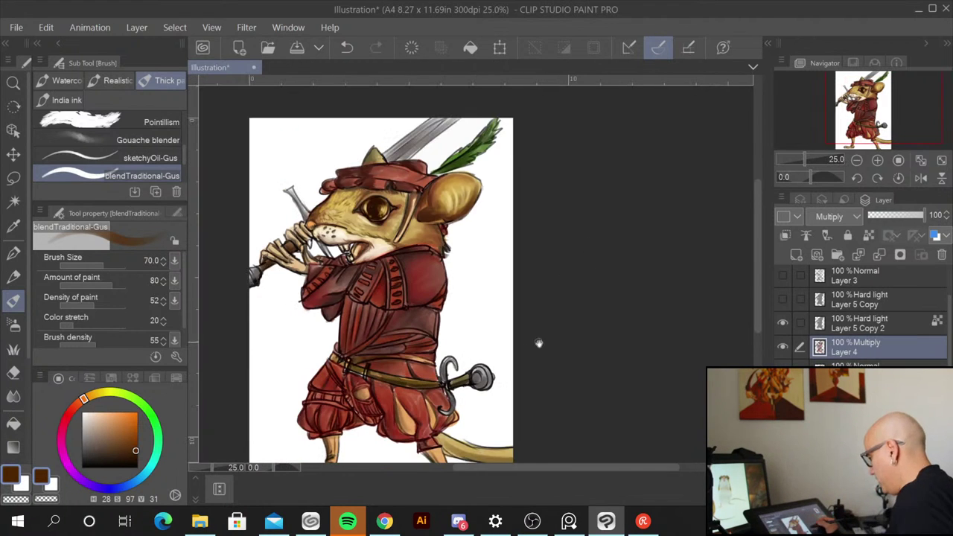
pyautogui.moveTo(546, 314); pyautogui.dragTo(549, 334)
pyautogui.scroll(2, 548, 365)
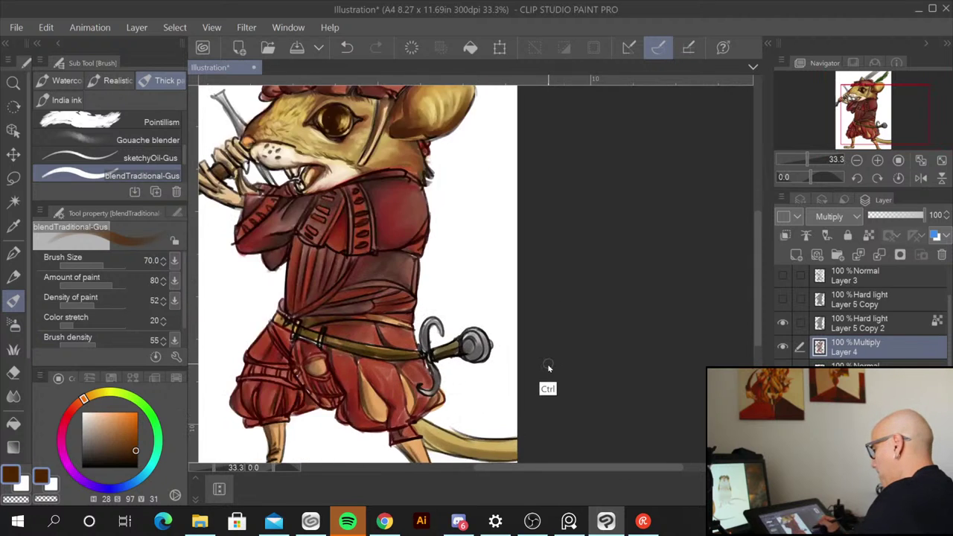
pyautogui.moveTo(503, 249); pyautogui.dragTo(522, 337)
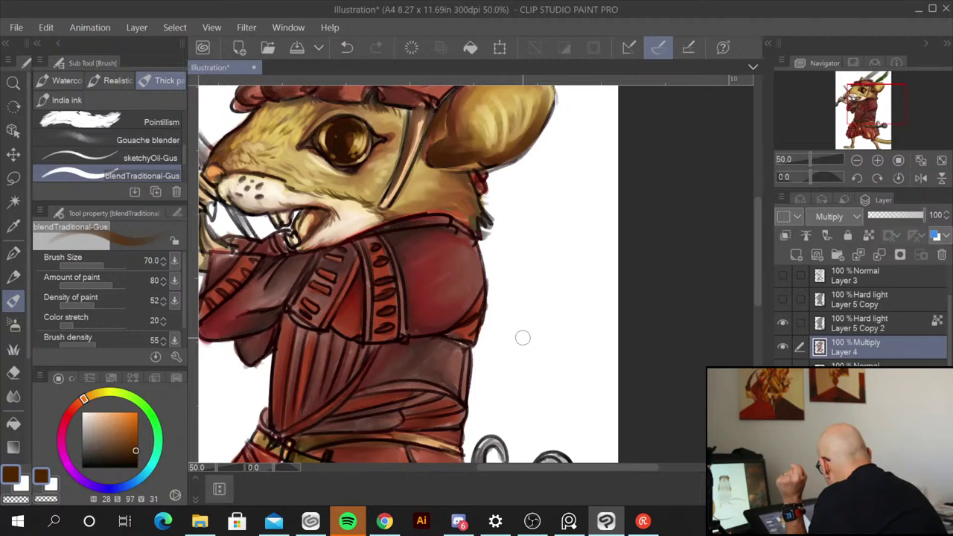
pyautogui.click(893, 331)
pyautogui.doubleClick(859, 327)
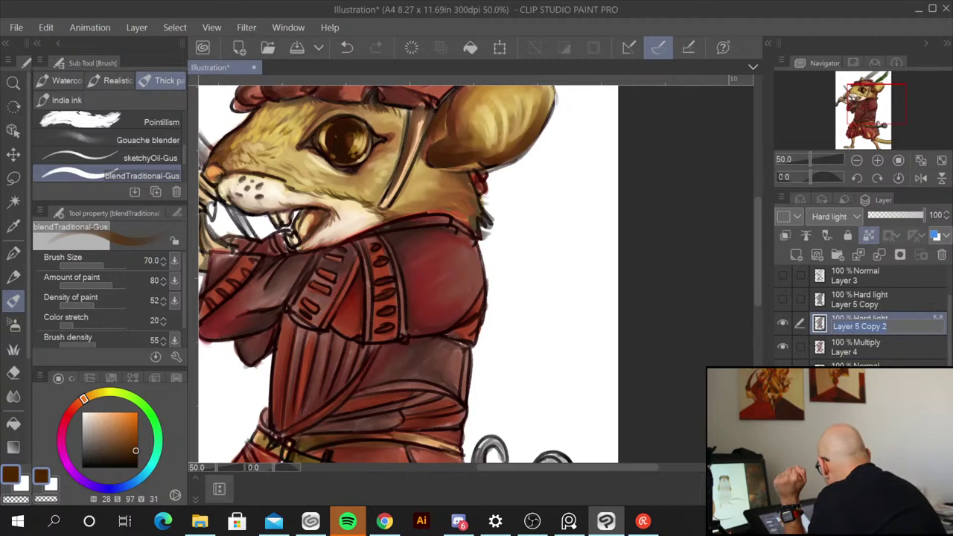
pyautogui.write('lights')
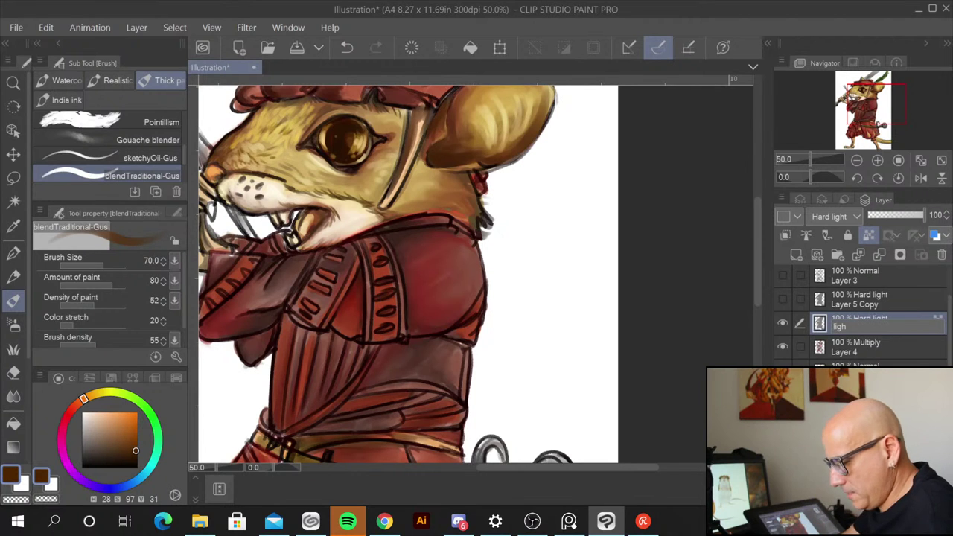
pyautogui.press('Return')
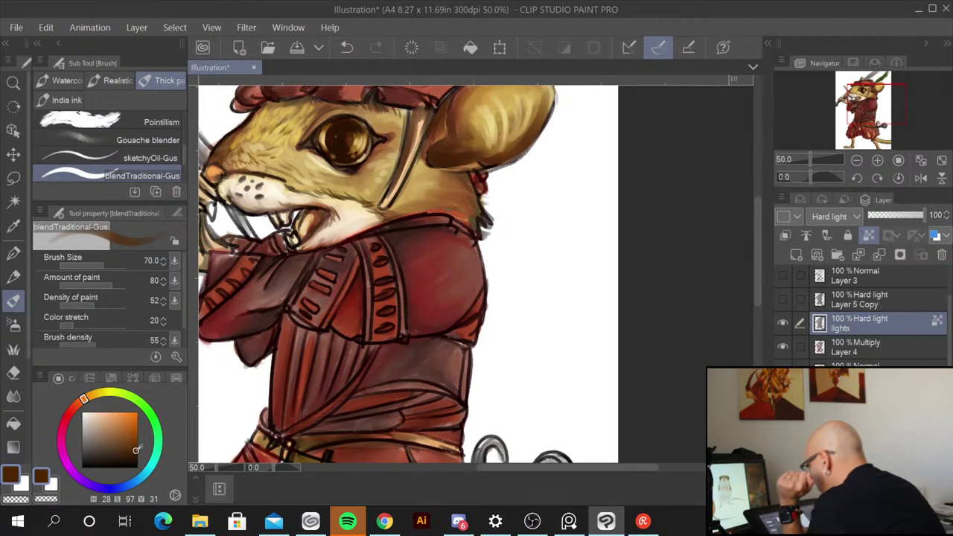
# Step: Brush light red highlights on the sleeves, chest and doublet pleats at size 80 with colour H 6, S 57, V 89
pyautogui.click(122, 422)
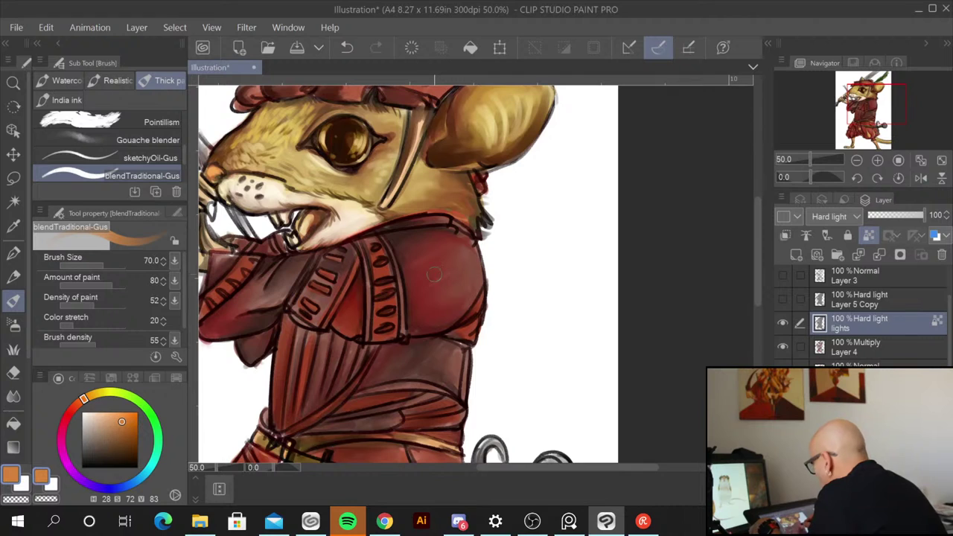
pyautogui.keyDown('alt'); pyautogui.click(435, 297); pyautogui.keyUp('alt')
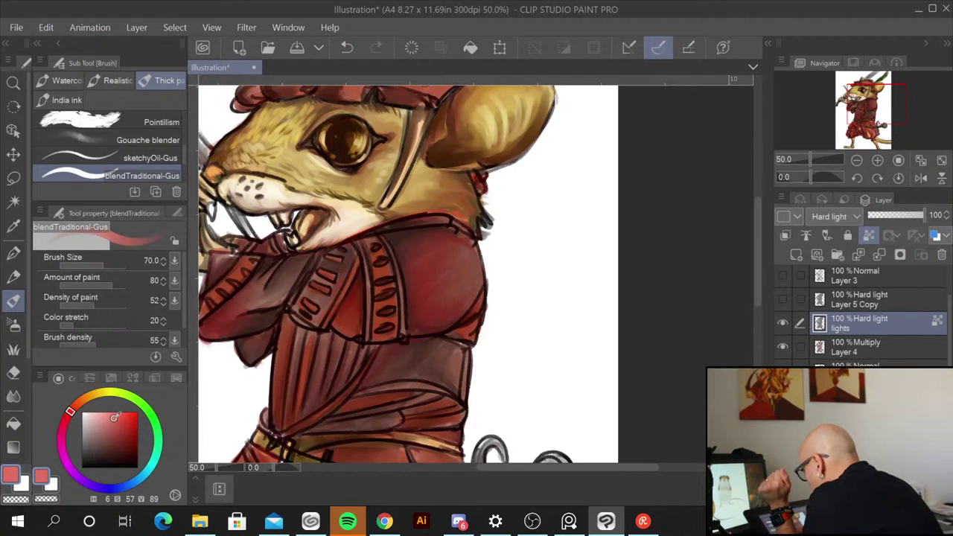
pyautogui.press('[')
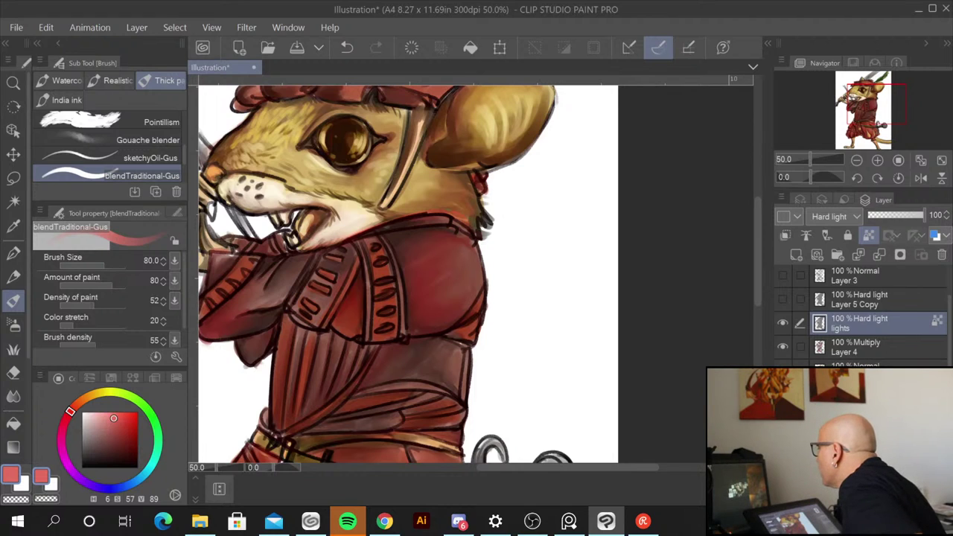
pyautogui.hotkey('alt', 'Tab')
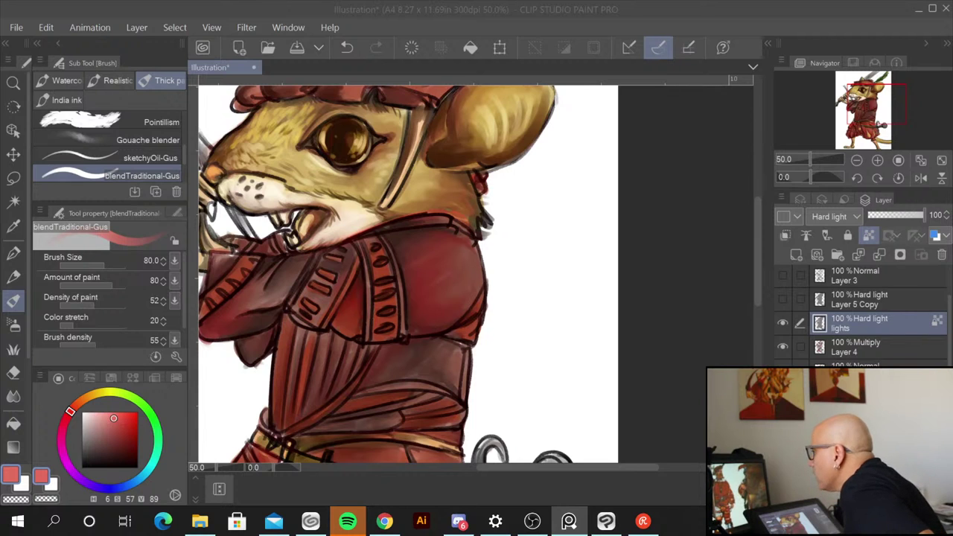
pyautogui.click(421, 287)
pyautogui.moveTo(421, 291)
pyautogui.mouseDown()
pyautogui.moveTo(443, 279)
pyautogui.moveTo(412, 294)
pyautogui.moveTo(459, 279)
pyautogui.moveTo(420, 302)
pyautogui.moveTo(459, 299)
pyautogui.mouseUp()
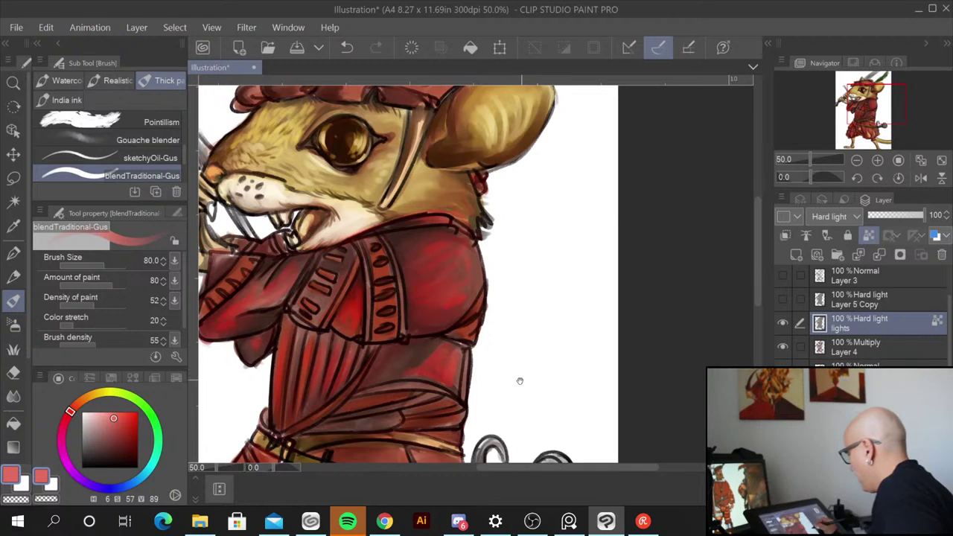
# Step: Extend the light red highlights over the waist sash folds and the doublet skirt around the belt
pyautogui.moveTo(520, 381); pyautogui.dragTo(619, 361)
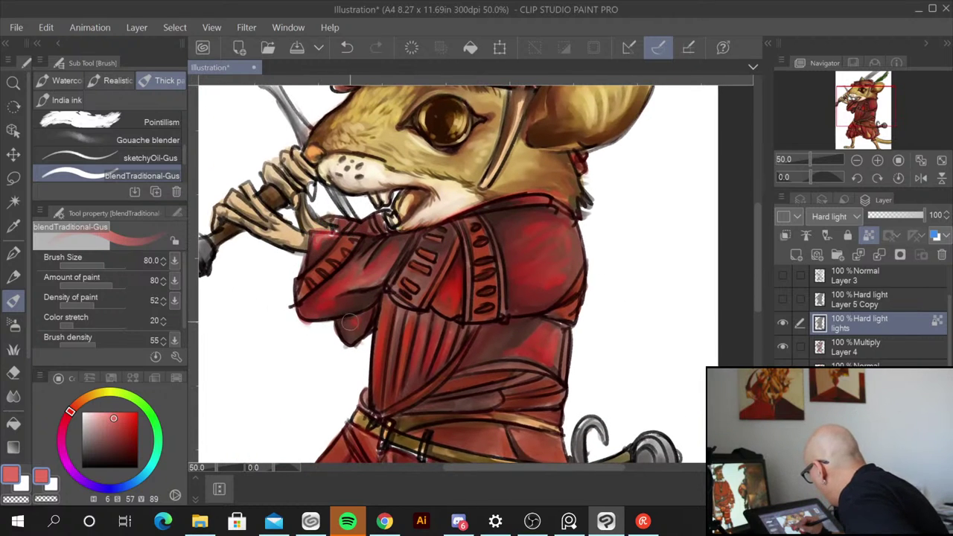
pyautogui.moveTo(618, 365); pyautogui.dragTo(619, 270)
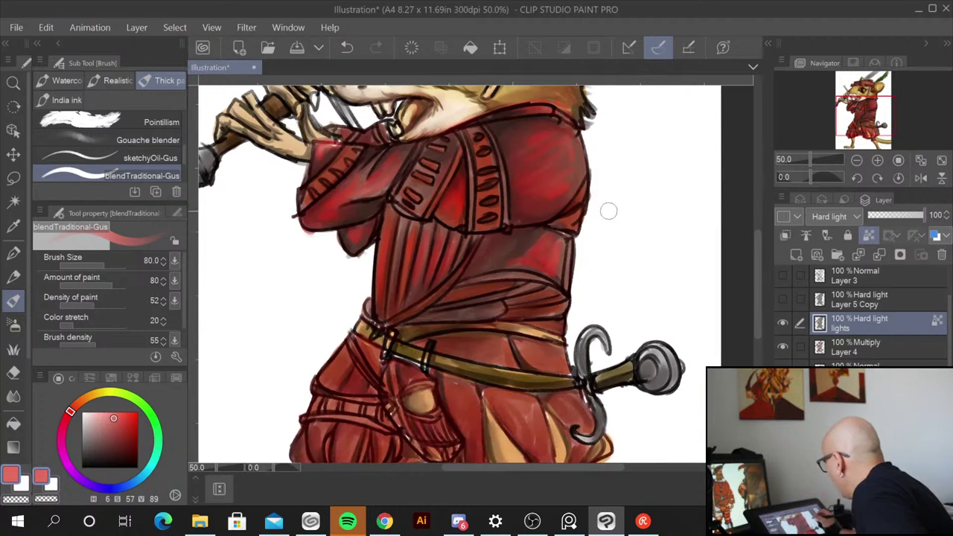
pyautogui.moveTo(449, 300); pyautogui.dragTo(521, 282)
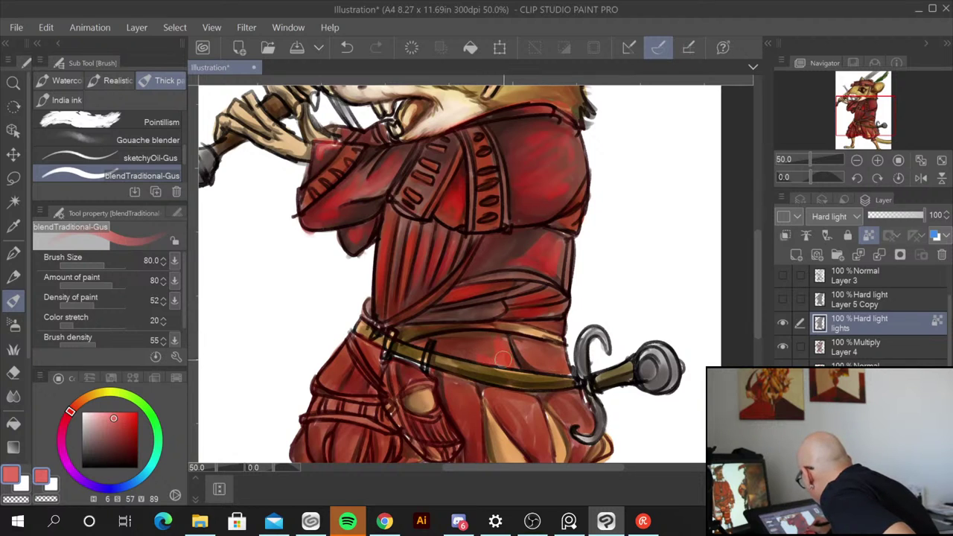
pyautogui.moveTo(528, 345); pyautogui.dragTo(556, 366)
# Step: Brush light red highlights along the red panels of both puffed breeches legs
pyautogui.moveTo(648, 429); pyautogui.dragTo(605, 307)
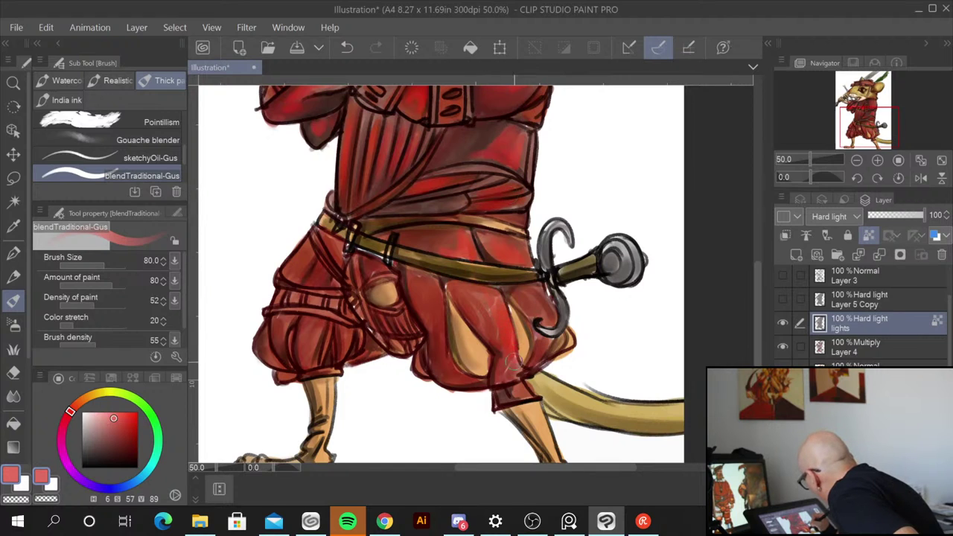
pyautogui.moveTo(517, 296)
pyautogui.mouseDown()
pyautogui.moveTo(547, 326)
pyautogui.moveTo(547, 347)
pyautogui.mouseUp()
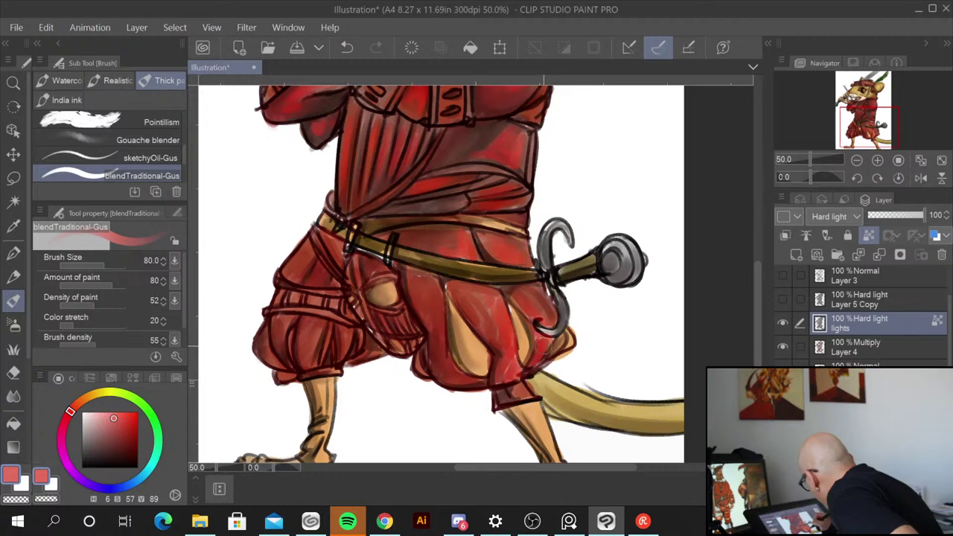
pyautogui.moveTo(439, 294); pyautogui.dragTo(451, 368)
pyautogui.moveTo(438, 323); pyautogui.dragTo(452, 373)
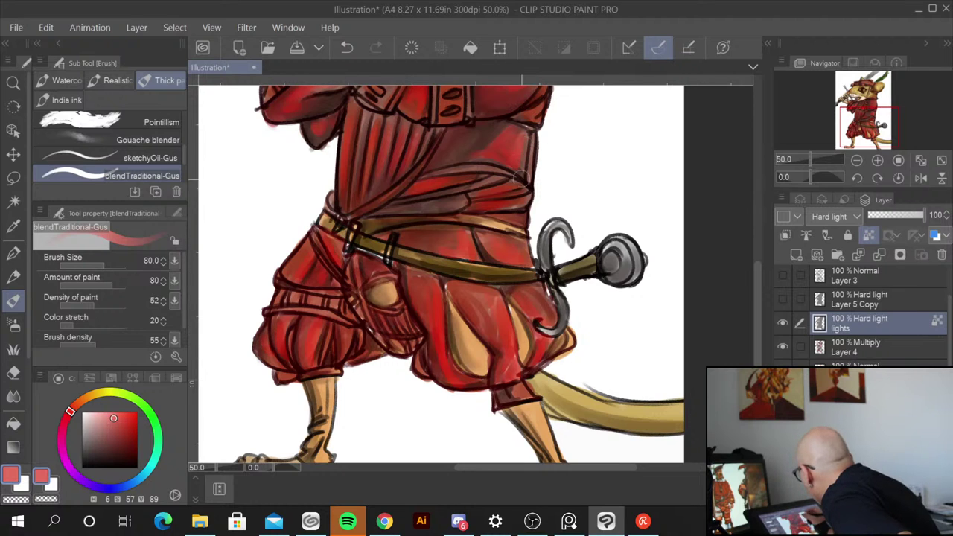
pyautogui.moveTo(491, 253); pyautogui.dragTo(524, 317)
pyautogui.scroll(-2, 525, 317)
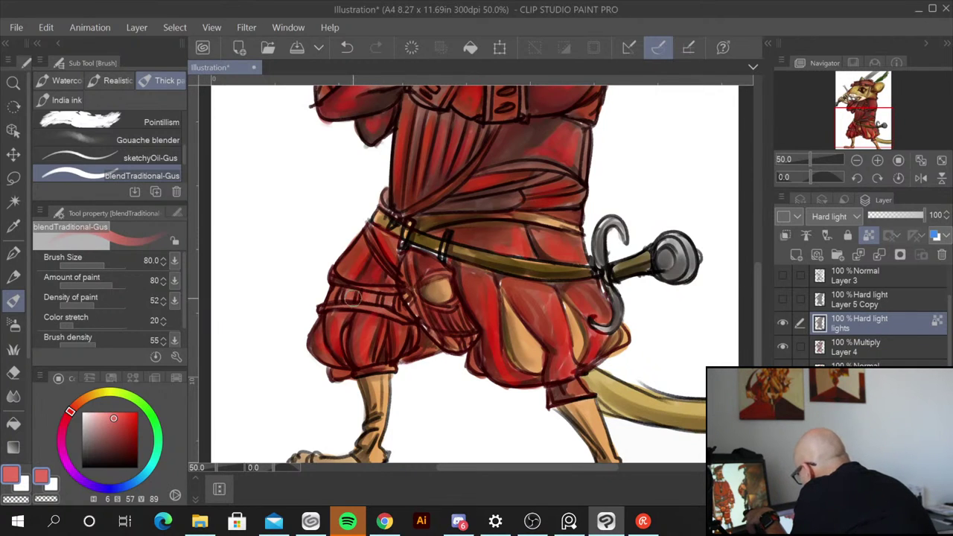
# Step: Add pale peach highlights to the doublet's side and pleats at brush size 50 with colour H 33, S 30, V 100
pyautogui.moveTo(118, 408)
pyautogui.mouseDown()
pyautogui.moveTo(93, 411)
pyautogui.moveTo(88, 397)
pyautogui.moveTo(99, 405)
pyautogui.mouseUp()
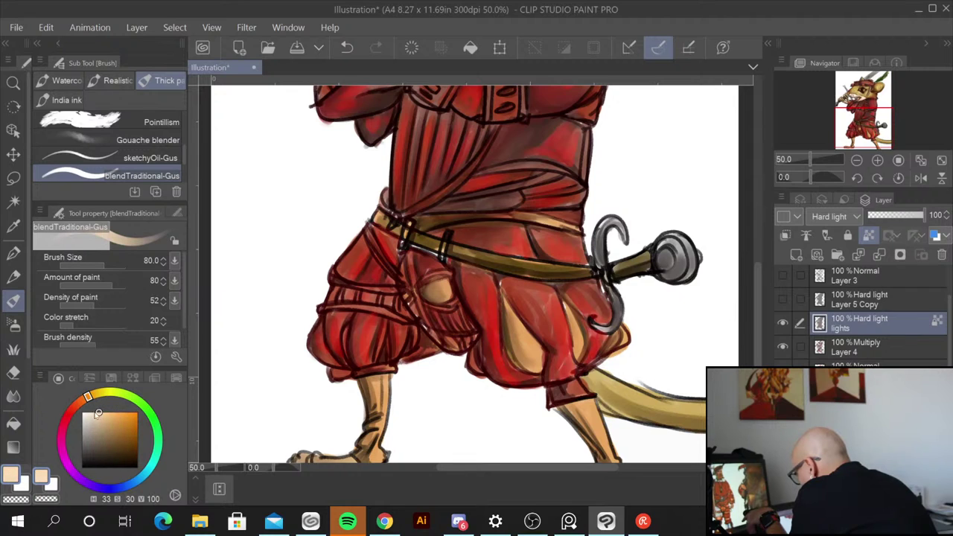
pyautogui.press('[')
pyautogui.press('[')
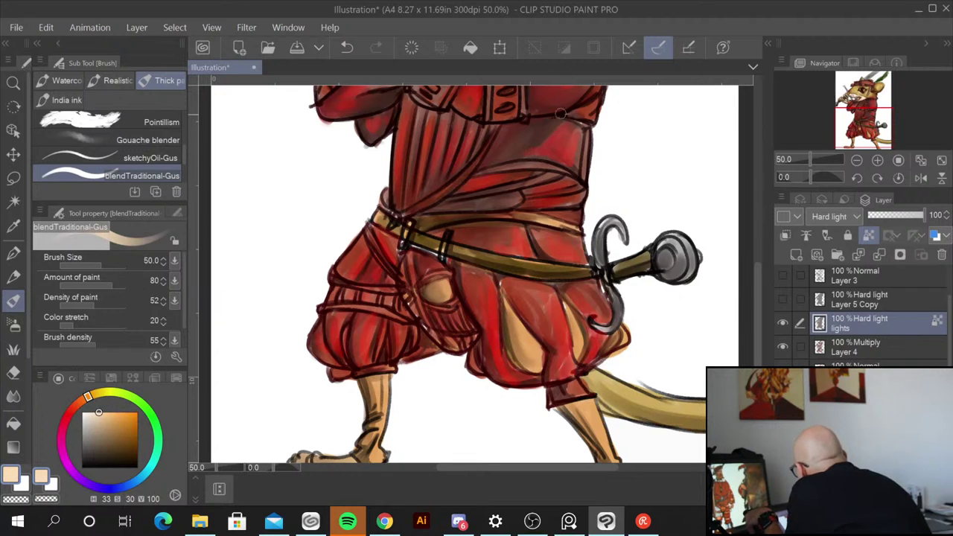
pyautogui.moveTo(561, 113); pyautogui.dragTo(549, 131)
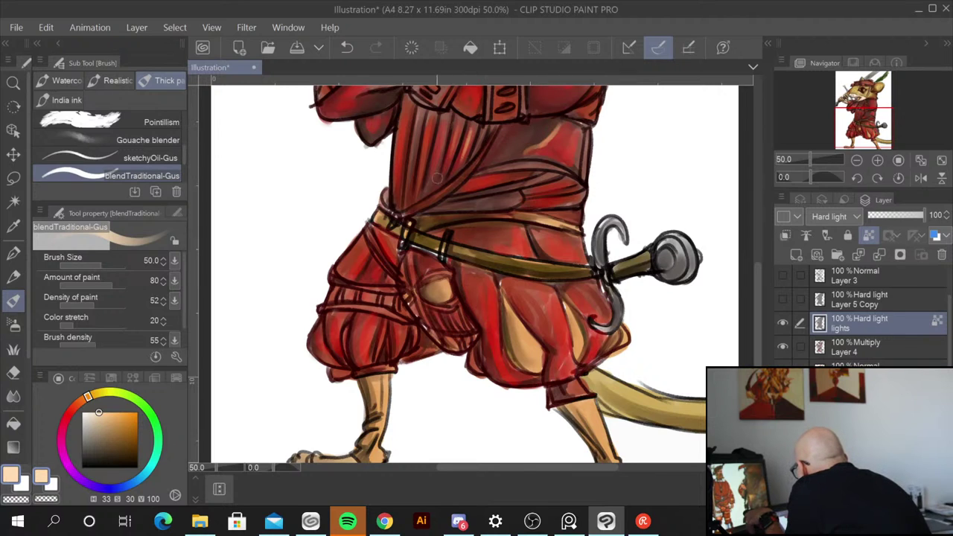
pyautogui.moveTo(417, 116); pyautogui.dragTo(399, 180)
# Step: Highlight the edges of the red breeches panels and the cream inserts between them with pale peach strokes
pyautogui.moveTo(491, 285)
pyautogui.mouseDown()
pyautogui.moveTo(492, 353)
pyautogui.moveTo(495, 290)
pyautogui.moveTo(515, 359)
pyautogui.moveTo(503, 333)
pyautogui.moveTo(553, 350)
pyautogui.mouseUp()
pyautogui.moveTo(528, 305)
pyautogui.mouseDown()
pyautogui.moveTo(527, 328)
pyautogui.moveTo(559, 352)
pyautogui.mouseUp()
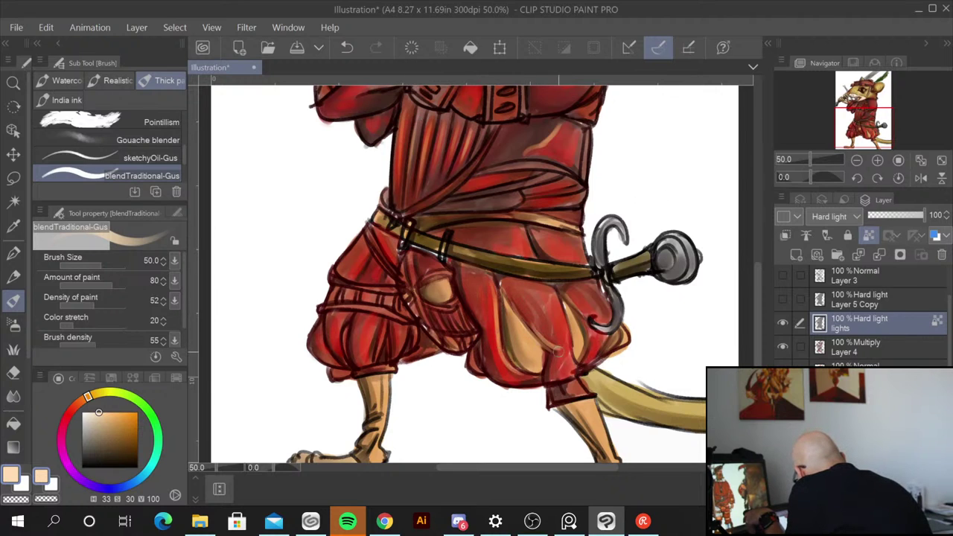
pyautogui.moveTo(577, 312); pyautogui.dragTo(583, 332)
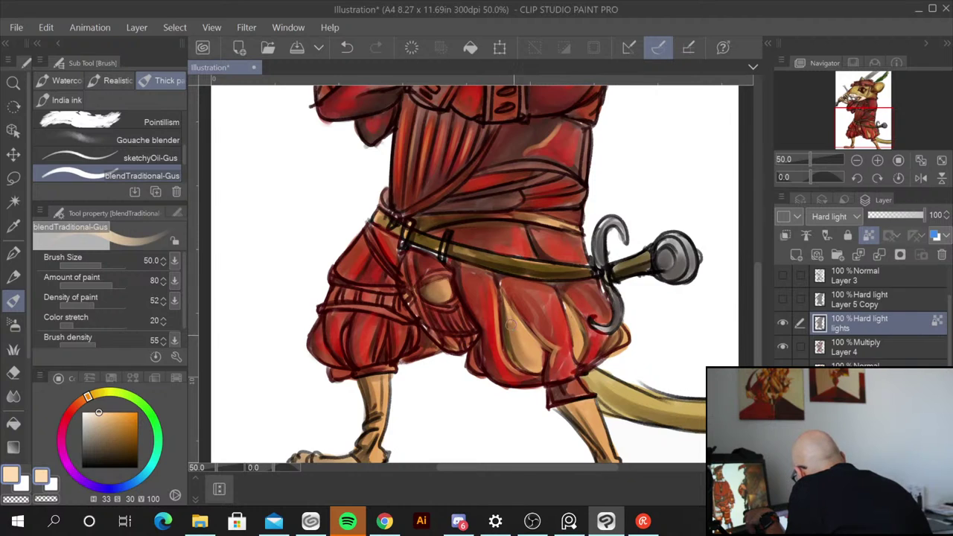
pyautogui.moveTo(510, 324)
pyautogui.mouseDown()
pyautogui.moveTo(525, 358)
pyautogui.moveTo(528, 339)
pyautogui.moveTo(507, 298)
pyautogui.moveTo(530, 334)
pyautogui.mouseUp()
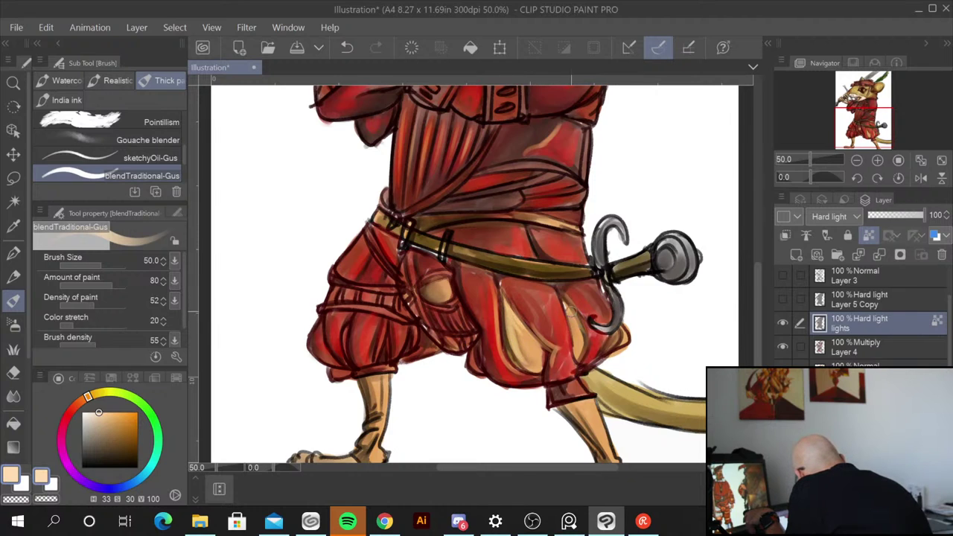
pyautogui.moveTo(569, 308)
pyautogui.mouseDown()
pyautogui.moveTo(572, 336)
pyautogui.moveTo(606, 351)
pyautogui.mouseUp()
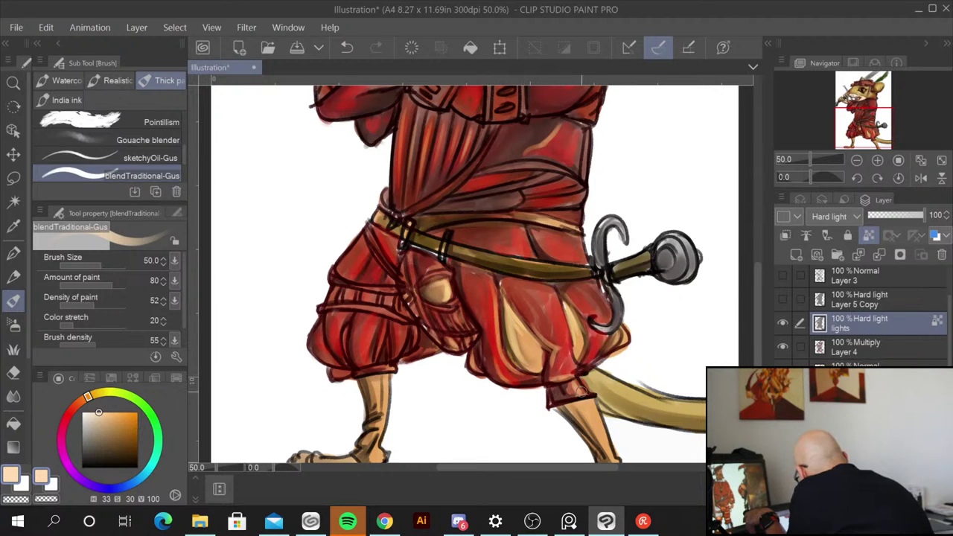
# Step: Dab pale peach highlights on the breeches fold beside the sword guard and on the rear edges of the skirt and sash
pyautogui.moveTo(597, 274); pyautogui.dragTo(604, 300)
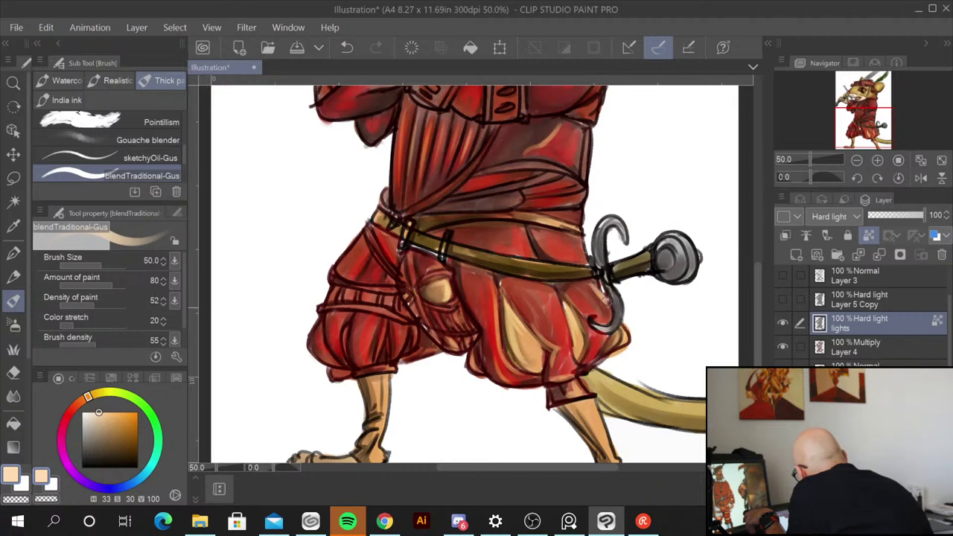
pyautogui.moveTo(583, 236); pyautogui.dragTo(580, 254)
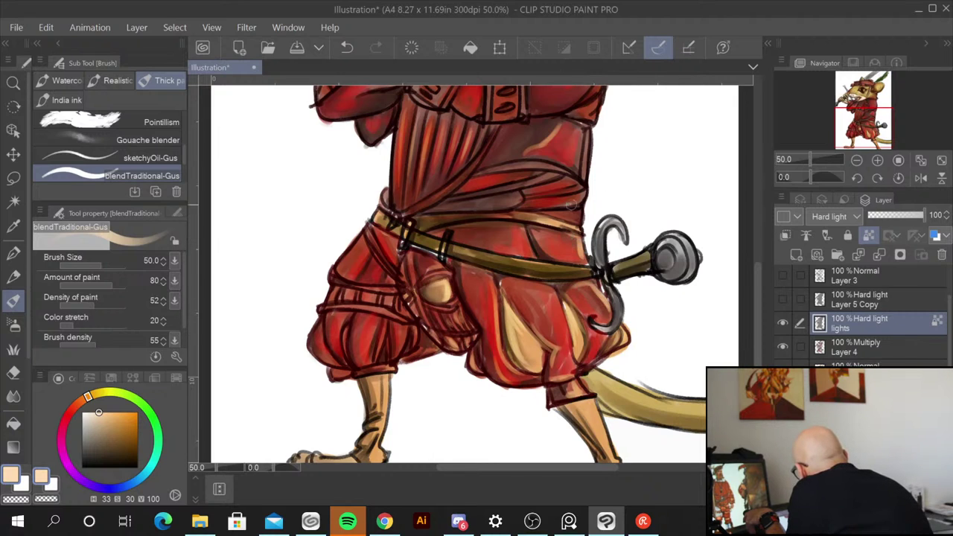
pyautogui.moveTo(573, 206); pyautogui.dragTo(577, 219)
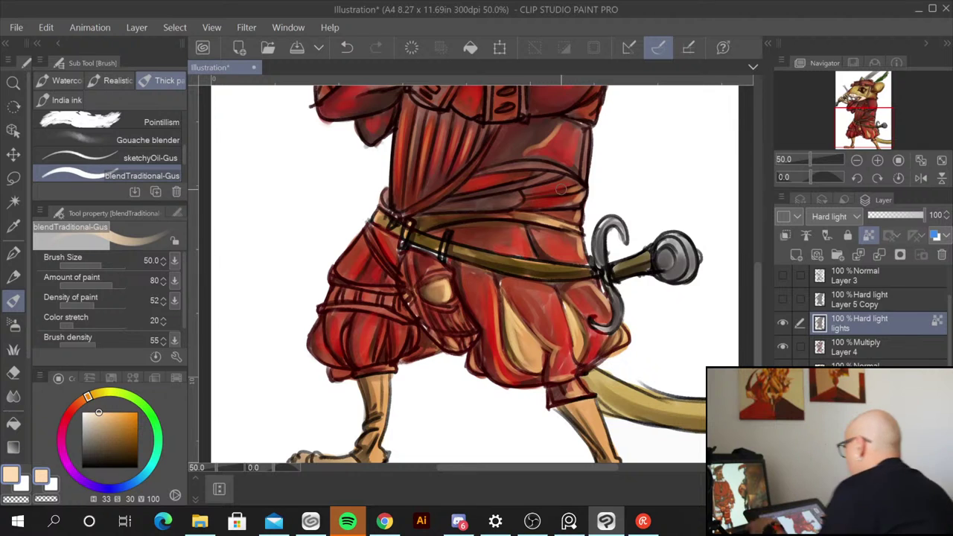
# Step: Paint pale peach highlights along the lower folds of the sleeves, on the chest and over the doublet pleats
pyautogui.scroll(-1, 562, 193)
pyautogui.moveTo(655, 186); pyautogui.dragTo(570, 328)
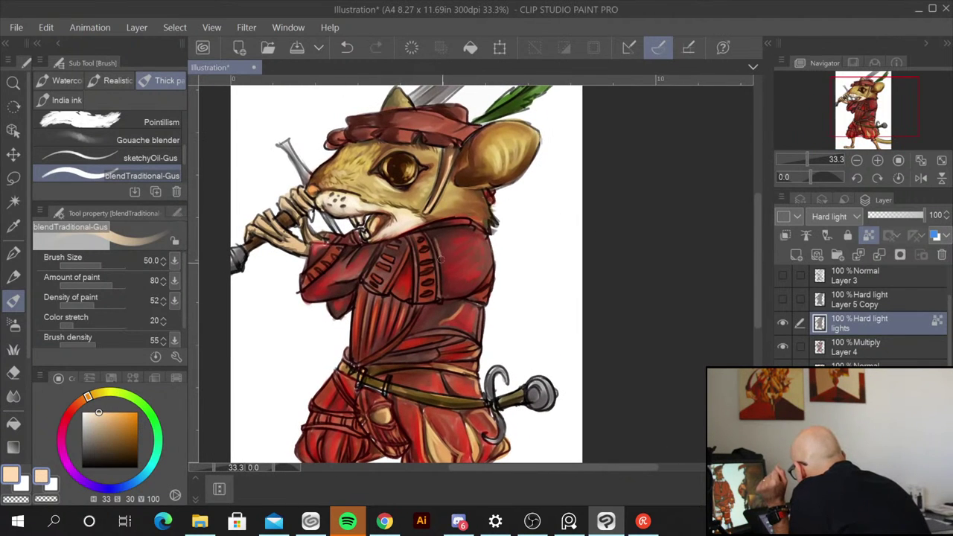
pyautogui.moveTo(491, 265); pyautogui.dragTo(457, 291)
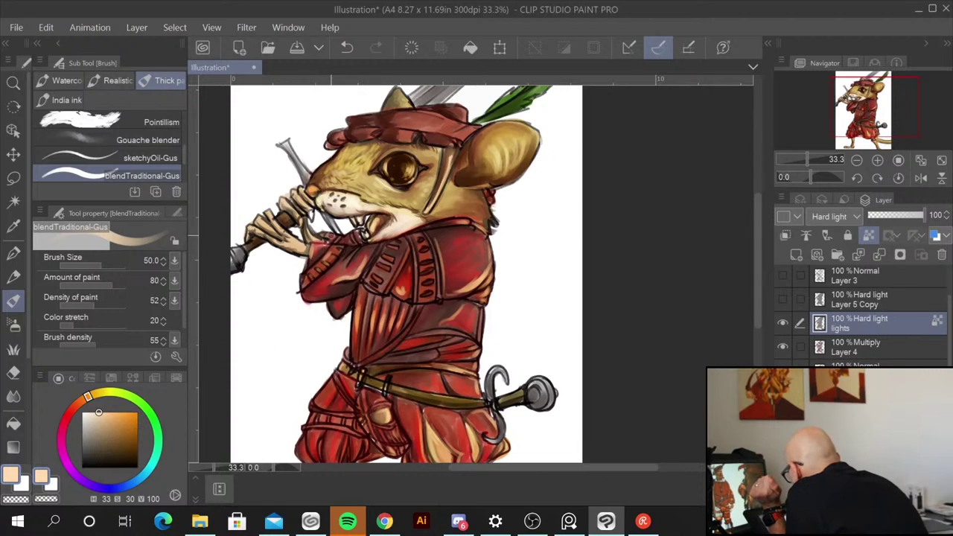
# Step: Intensify the collar, chest trim, raised cuff and inside of the mouth with saturated red H 11, S 95, V 85
pyautogui.moveTo(613, 391); pyautogui.dragTo(589, 302)
pyautogui.scroll(1, 567, 354)
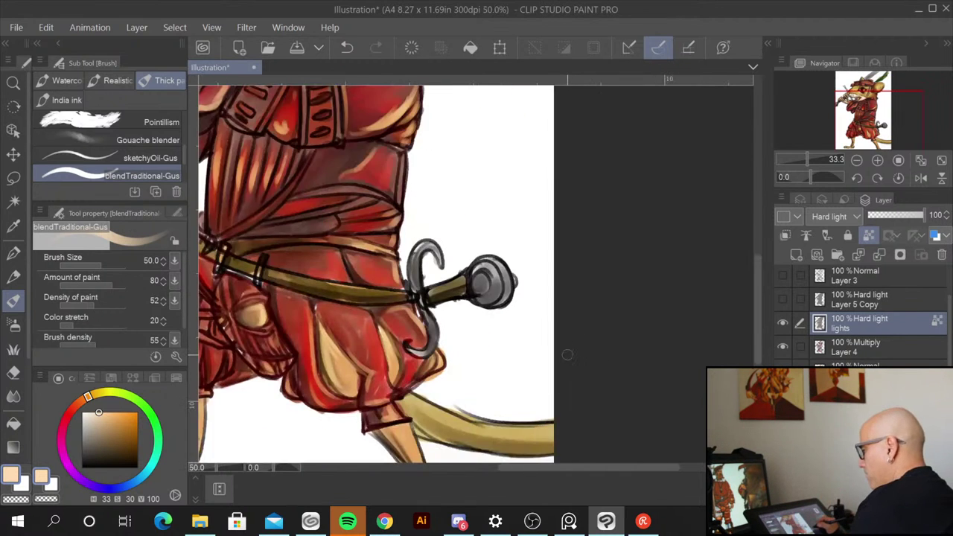
pyautogui.scroll(1, 558, 329)
pyautogui.moveTo(380, 138); pyautogui.dragTo(602, 350)
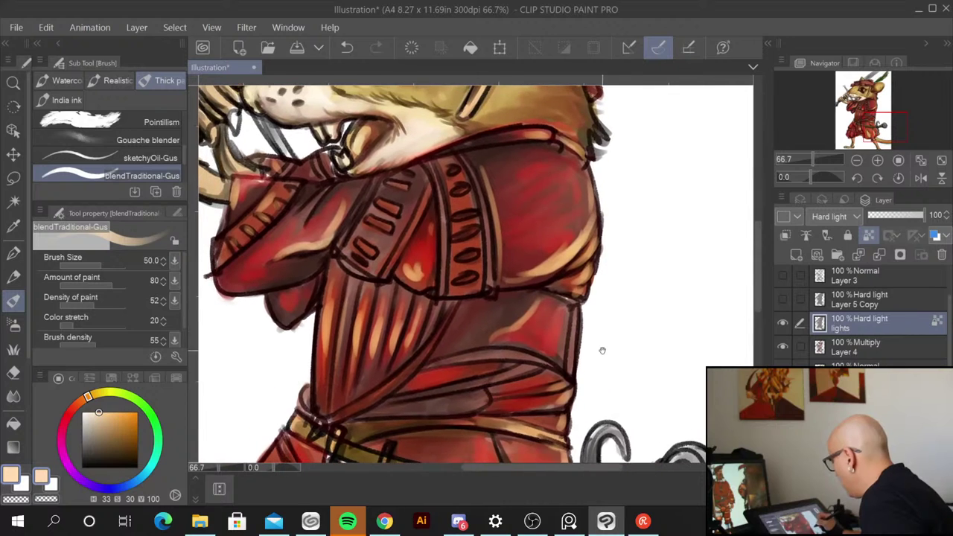
pyautogui.click(73, 408)
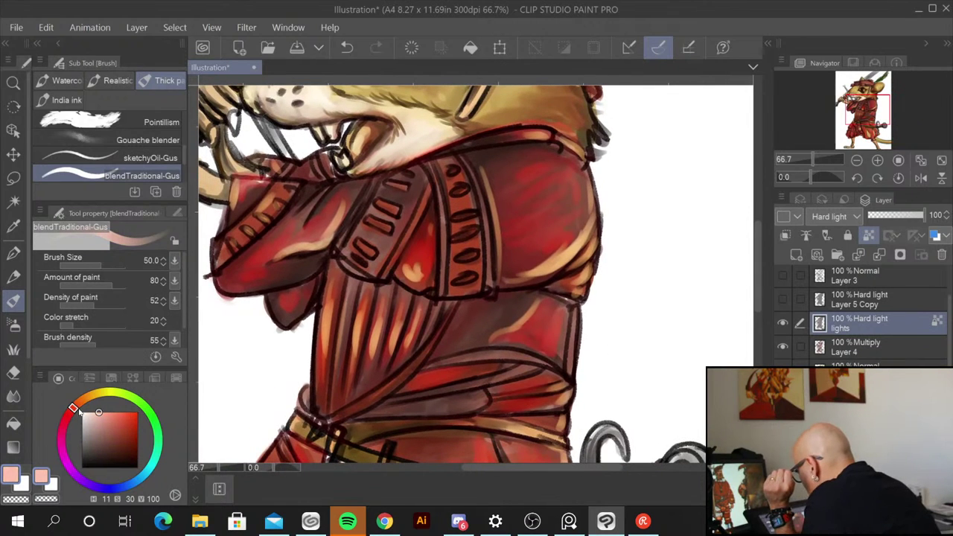
pyautogui.moveTo(111, 415); pyautogui.dragTo(134, 419)
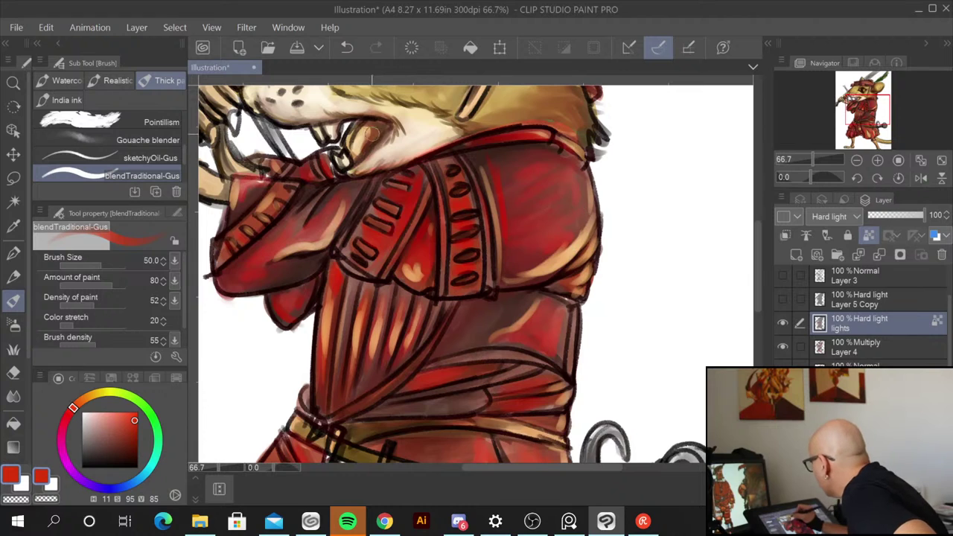
pyautogui.moveTo(367, 128); pyautogui.dragTo(356, 137)
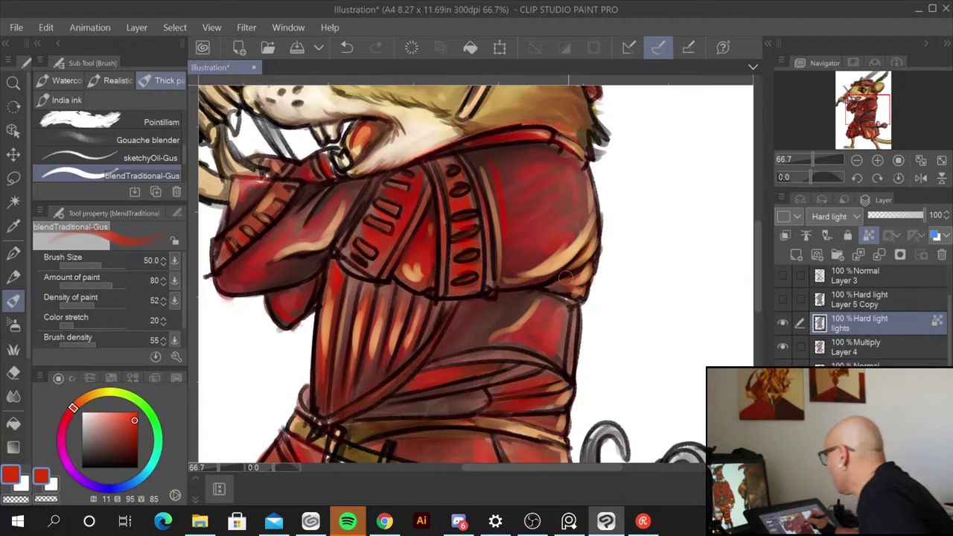
# Step: Intensify the skirt panel behind the belt, the breeches folds beside the sword guard and the cuff below them with saturated red strokes
pyautogui.moveTo(637, 240)
pyautogui.mouseDown()
pyautogui.moveTo(622, 440)
pyautogui.moveTo(633, 436)
pyautogui.moveTo(635, 364)
pyautogui.moveTo(619, 353)
pyautogui.moveTo(638, 336)
pyautogui.moveTo(581, 255)
pyautogui.mouseUp()
pyautogui.scroll(-2, 649, 347)
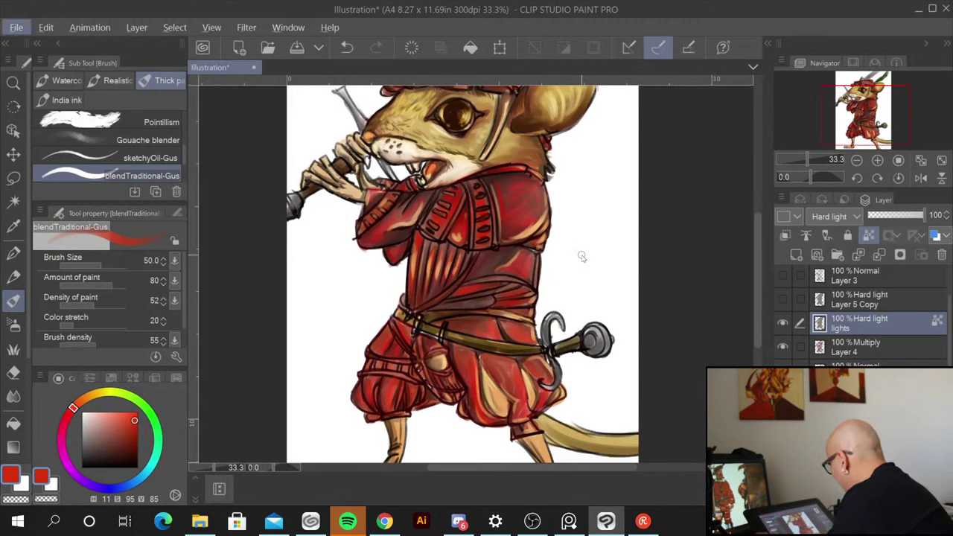
pyautogui.scroll(2, 579, 256)
pyautogui.moveTo(602, 105); pyautogui.dragTo(609, 99)
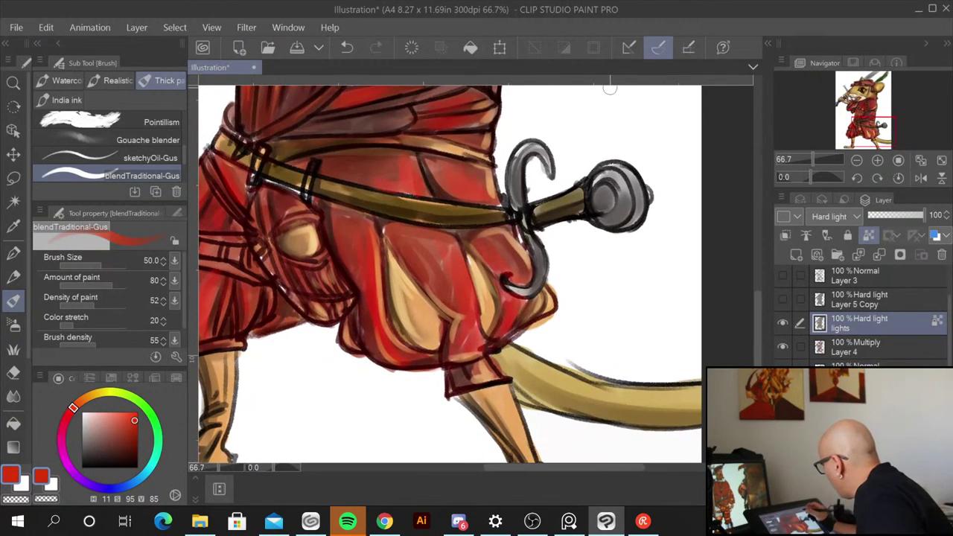
pyautogui.moveTo(450, 237); pyautogui.dragTo(470, 316)
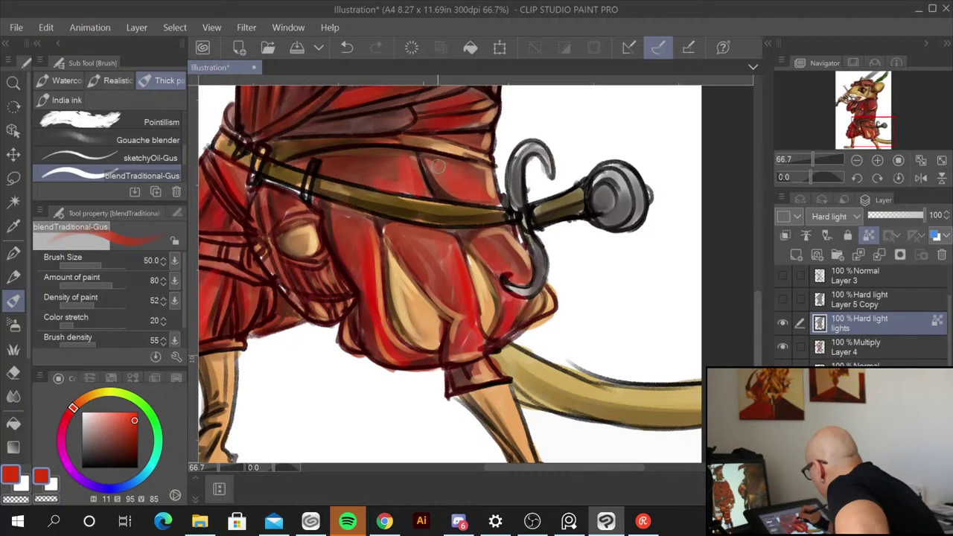
pyautogui.moveTo(447, 169); pyautogui.dragTo(487, 192)
pyautogui.moveTo(501, 232); pyautogui.dragTo(517, 258)
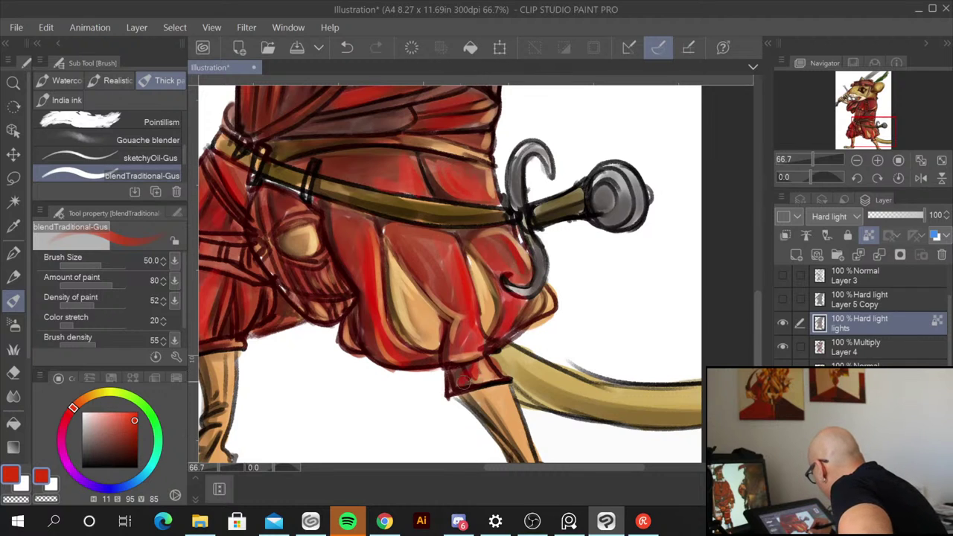
pyautogui.moveTo(463, 381); pyautogui.dragTo(466, 374)
# Step: Shade the folds of the front breeches leg and the thigh above it with dark red H 11, S 100, V 47
pyautogui.moveTo(304, 376); pyautogui.dragTo(452, 391)
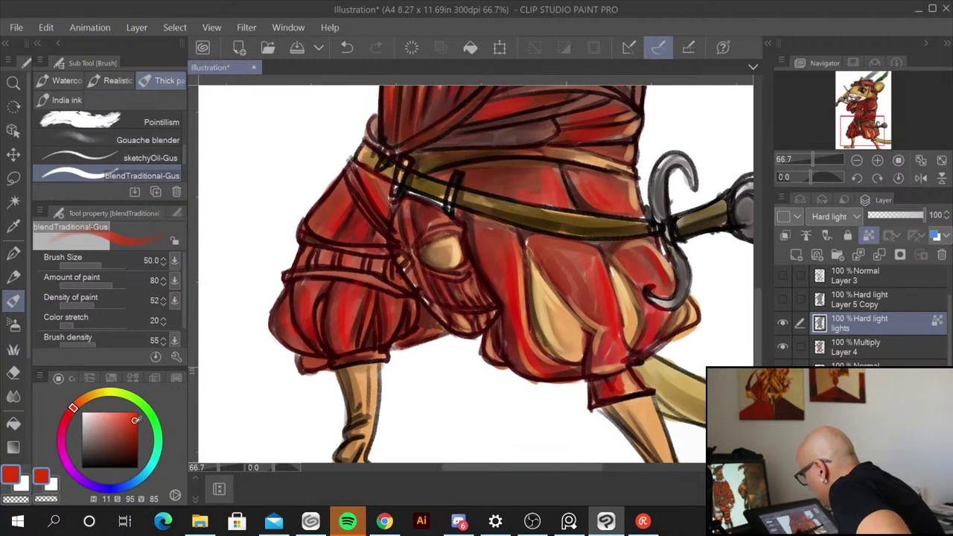
pyautogui.moveTo(134, 421); pyautogui.dragTo(138, 439)
pyautogui.moveTo(325, 301)
pyautogui.mouseDown()
pyautogui.moveTo(348, 334)
pyautogui.moveTo(347, 283)
pyautogui.moveTo(349, 319)
pyautogui.mouseUp()
pyautogui.moveTo(303, 289); pyautogui.dragTo(297, 344)
pyautogui.moveTo(341, 195)
pyautogui.mouseDown()
pyautogui.moveTo(323, 228)
pyautogui.moveTo(326, 206)
pyautogui.moveTo(311, 227)
pyautogui.mouseUp()
pyautogui.moveTo(373, 180); pyautogui.dragTo(381, 222)
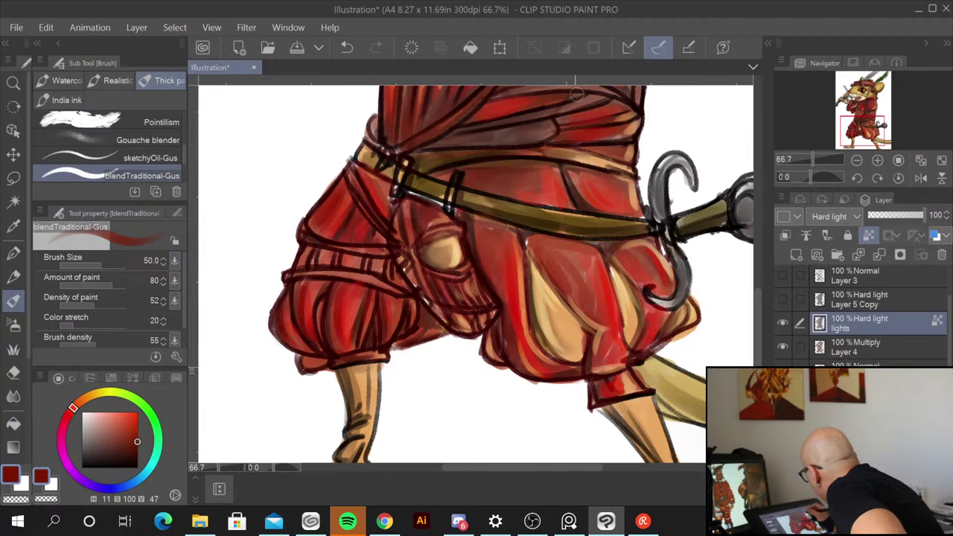
# Step: Deepen the red panels around the cream inserts of the rear breeches leg with dark red strokes
pyautogui.moveTo(484, 224)
pyautogui.mouseDown()
pyautogui.moveTo(506, 287)
pyautogui.moveTo(493, 270)
pyautogui.mouseUp()
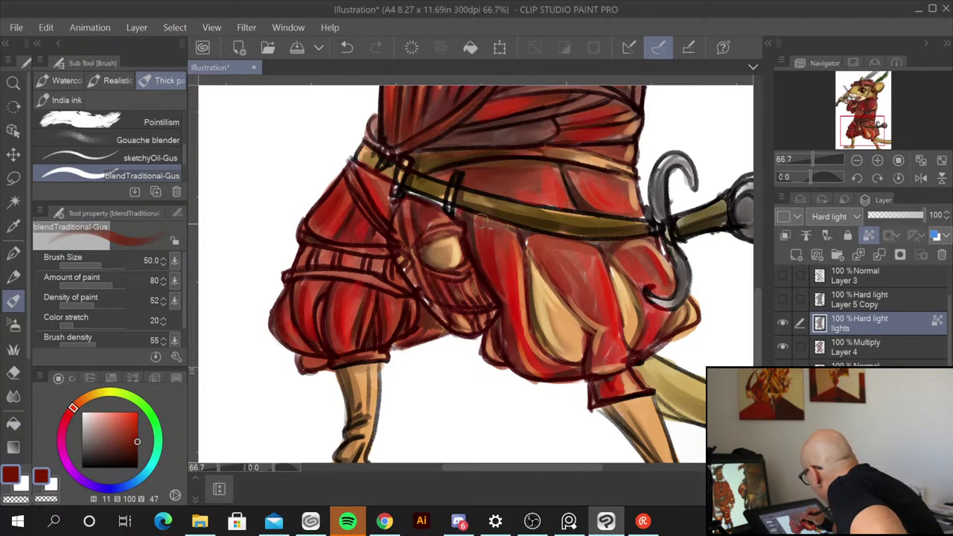
pyautogui.moveTo(482, 221); pyautogui.dragTo(514, 324)
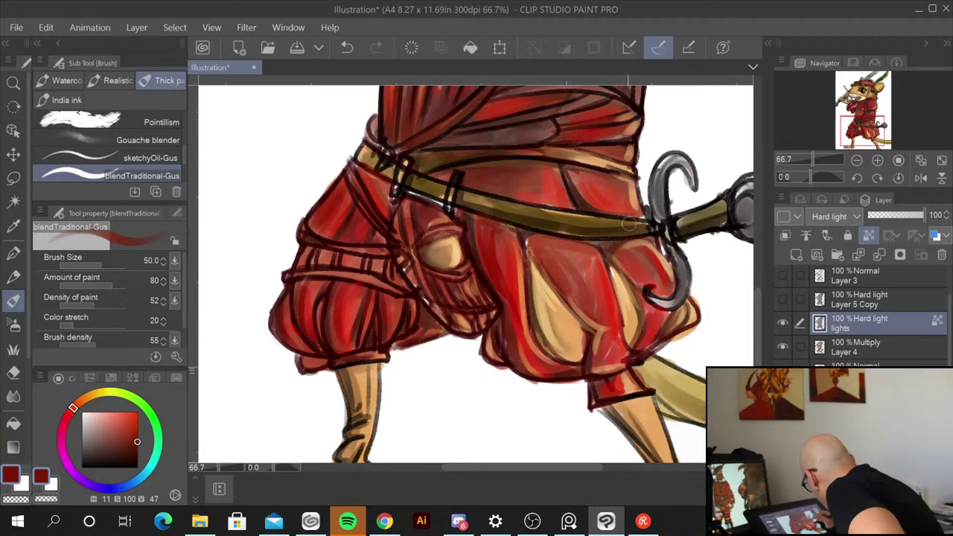
pyautogui.moveTo(539, 242)
pyautogui.mouseDown()
pyautogui.moveTo(593, 312)
pyautogui.moveTo(564, 284)
pyautogui.moveTo(593, 292)
pyautogui.mouseUp()
pyautogui.moveTo(608, 333); pyautogui.dragTo(598, 354)
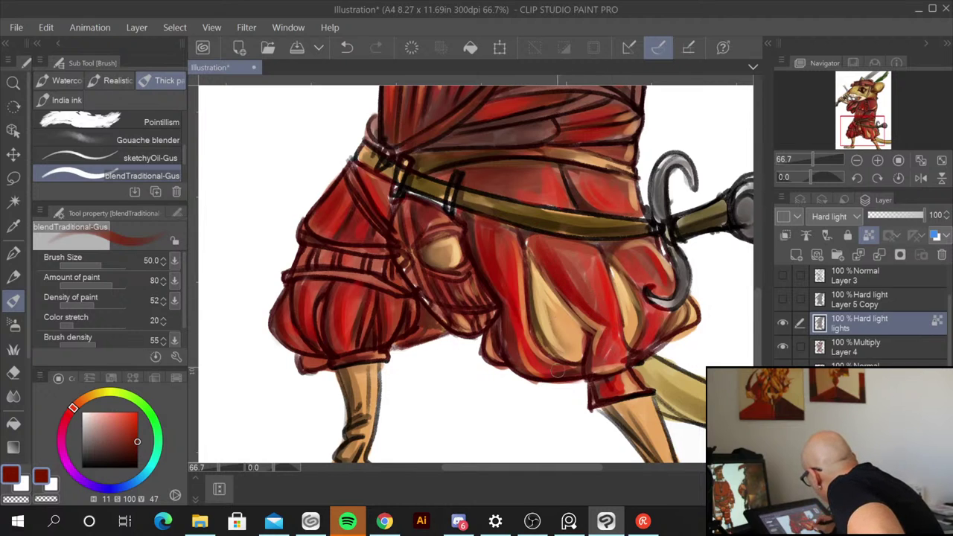
pyautogui.moveTo(548, 317); pyautogui.dragTo(575, 355)
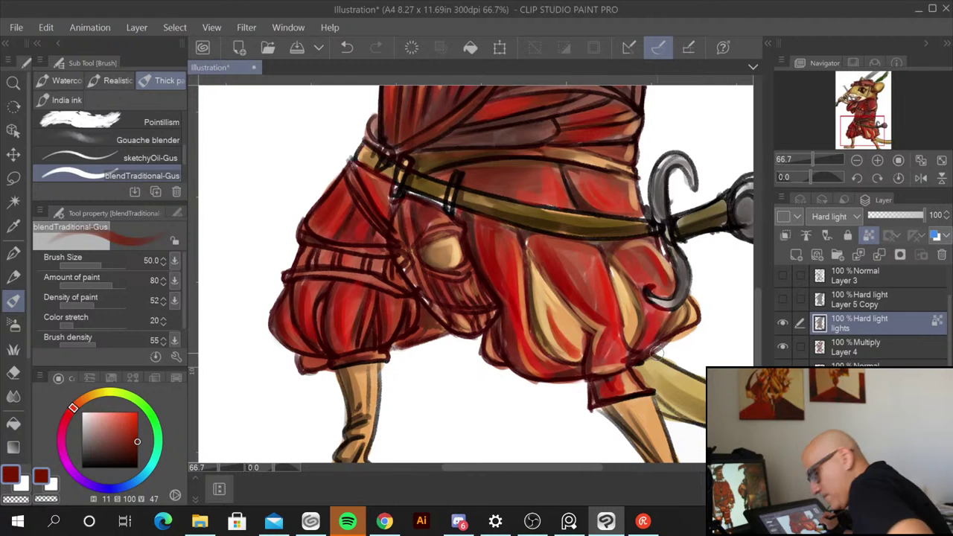
pyautogui.press('ctrl')
pyautogui.hotkey('ctrl', 'z')
pyautogui.hotkey('ctrl', 'z')
pyautogui.hotkey('ctrl', 'z')
pyautogui.hotkey('ctrl', 'z')
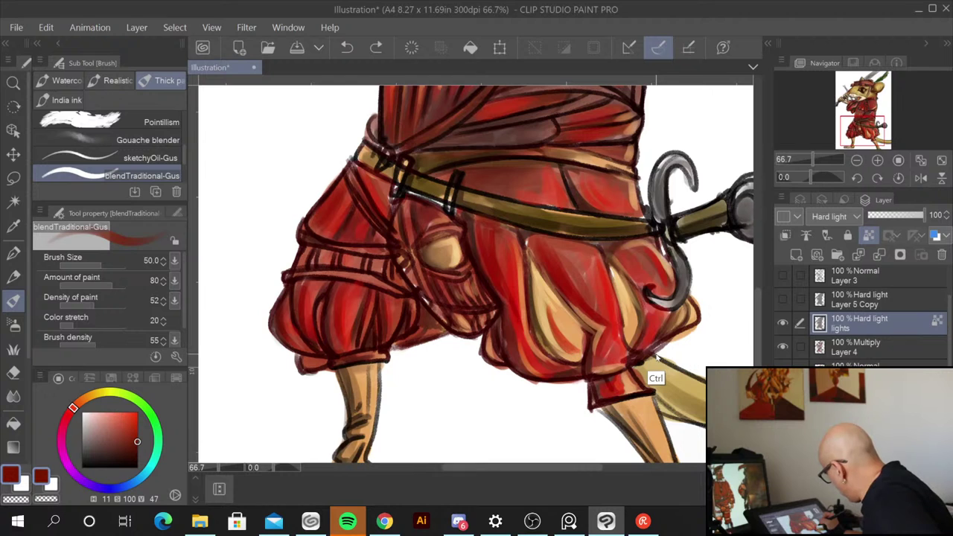
# Step: Shade both cream inserts of the rear breeches leg on the Multiply Layer 4 with very dark red H 11, S 100, V 29
pyautogui.click(881, 344)
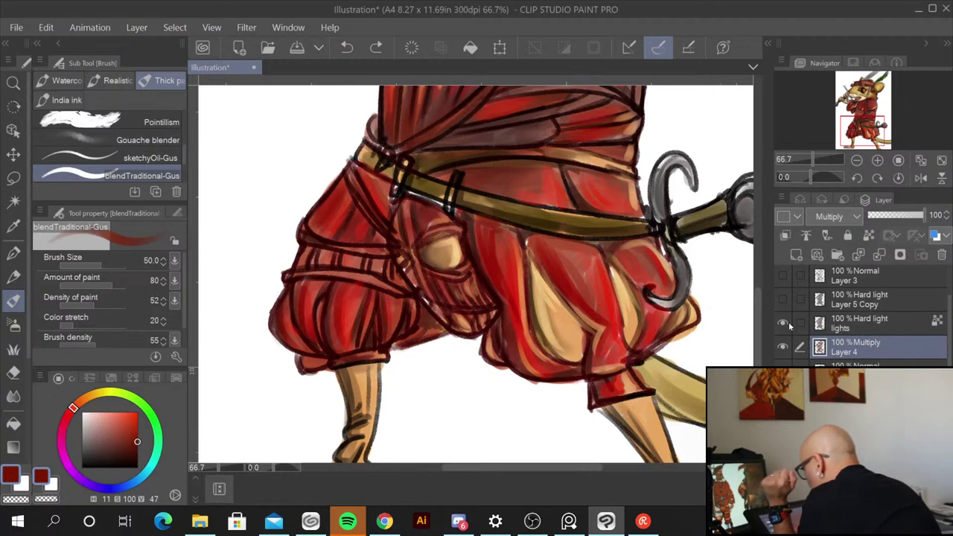
pyautogui.click(137, 452)
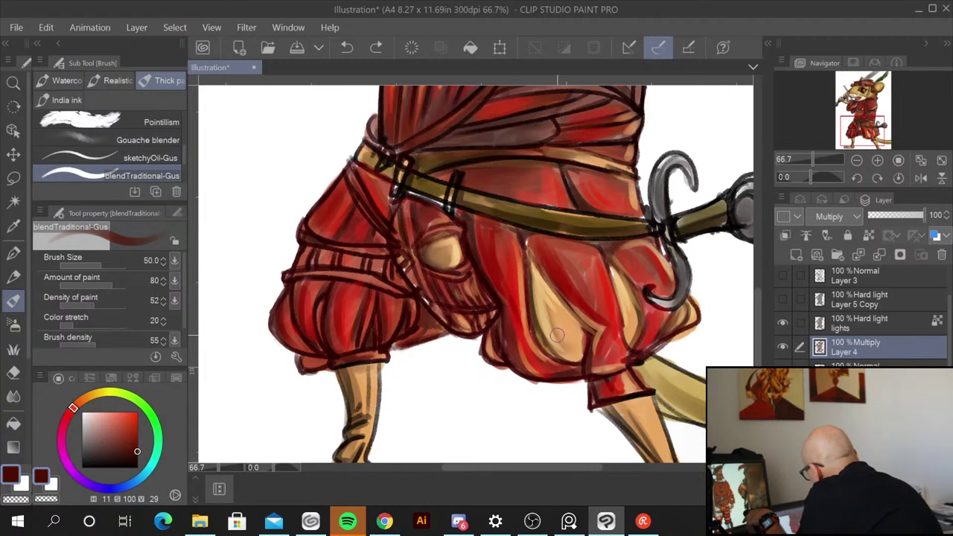
pyautogui.moveTo(533, 269)
pyautogui.mouseDown()
pyautogui.moveTo(551, 340)
pyautogui.moveTo(575, 357)
pyautogui.mouseUp()
pyautogui.moveTo(537, 286)
pyautogui.mouseDown()
pyautogui.moveTo(557, 308)
pyautogui.moveTo(565, 355)
pyautogui.moveTo(541, 282)
pyautogui.moveTo(580, 353)
pyautogui.mouseUp()
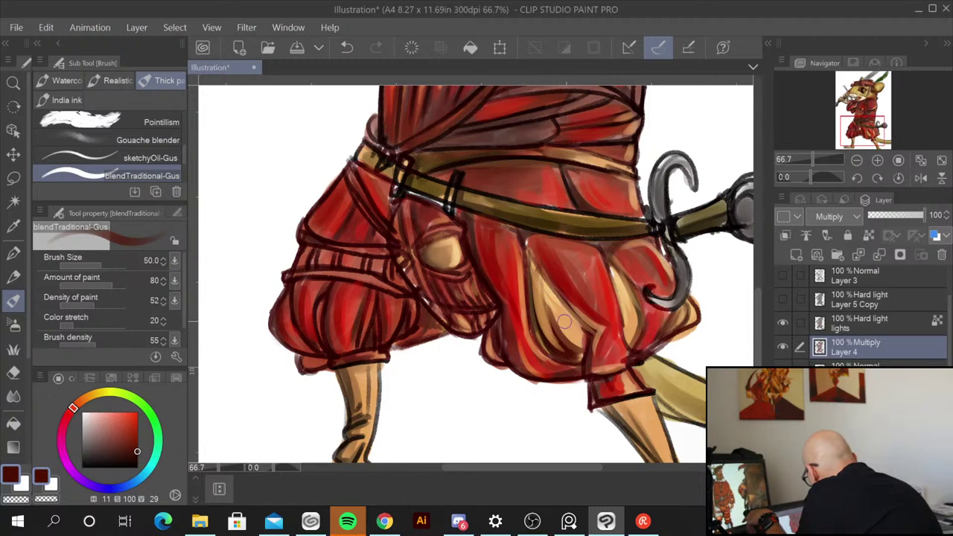
pyautogui.moveTo(565, 321); pyautogui.dragTo(585, 354)
pyautogui.moveTo(623, 289)
pyautogui.mouseDown()
pyautogui.moveTo(633, 326)
pyautogui.moveTo(631, 308)
pyautogui.moveTo(624, 342)
pyautogui.moveTo(623, 284)
pyautogui.moveTo(627, 356)
pyautogui.mouseUp()
pyautogui.moveTo(633, 312); pyautogui.dragTo(636, 336)
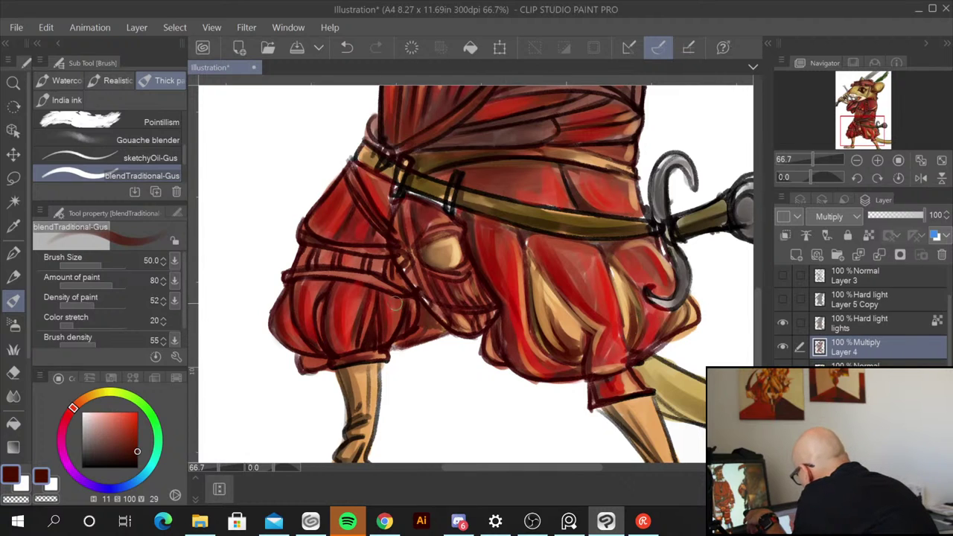
# Step: Paint very dark red shadows on the breeches between the legs, on the rear cuff and on the skirt under the sash
pyautogui.moveTo(395, 296)
pyautogui.mouseDown()
pyautogui.moveTo(392, 322)
pyautogui.moveTo(400, 308)
pyautogui.moveTo(423, 304)
pyautogui.moveTo(416, 297)
pyautogui.moveTo(402, 334)
pyautogui.moveTo(433, 332)
pyautogui.mouseUp()
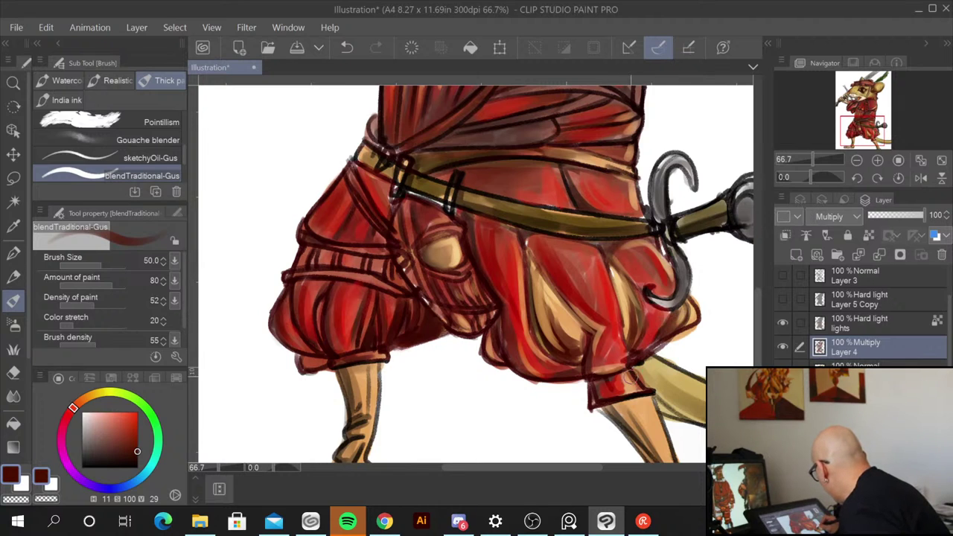
pyautogui.moveTo(594, 390); pyautogui.dragTo(595, 399)
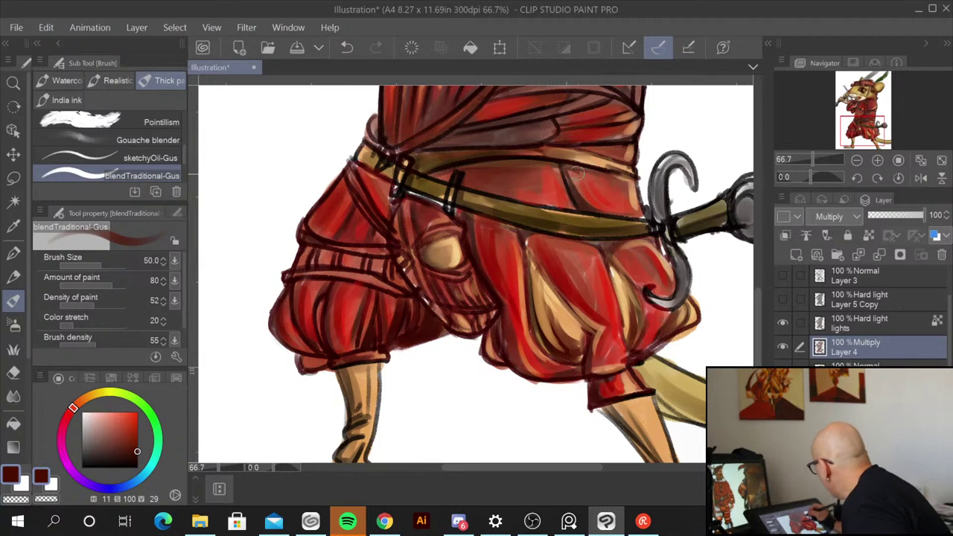
pyautogui.moveTo(579, 172)
pyautogui.mouseDown()
pyautogui.moveTo(614, 211)
pyautogui.moveTo(586, 176)
pyautogui.moveTo(628, 171)
pyautogui.mouseUp()
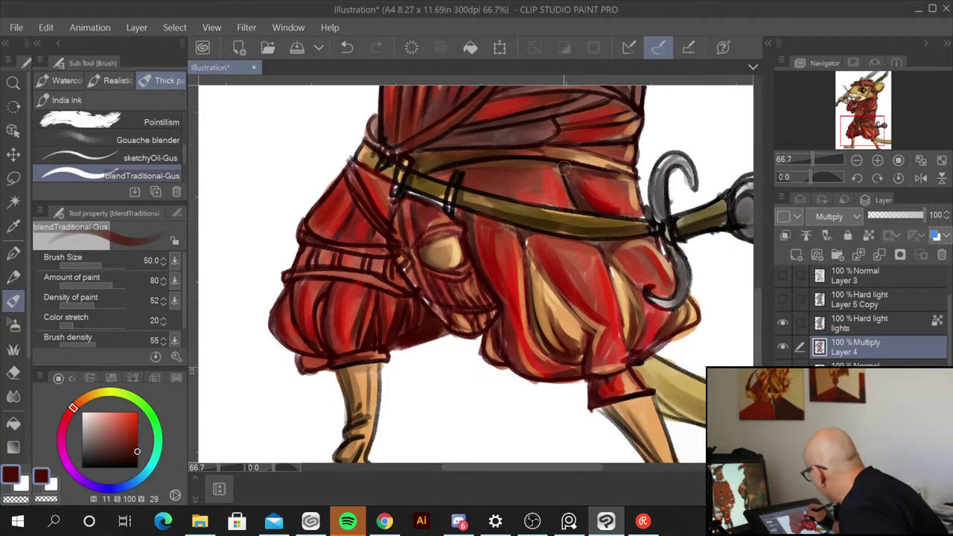
pyautogui.moveTo(563, 168); pyautogui.dragTo(570, 204)
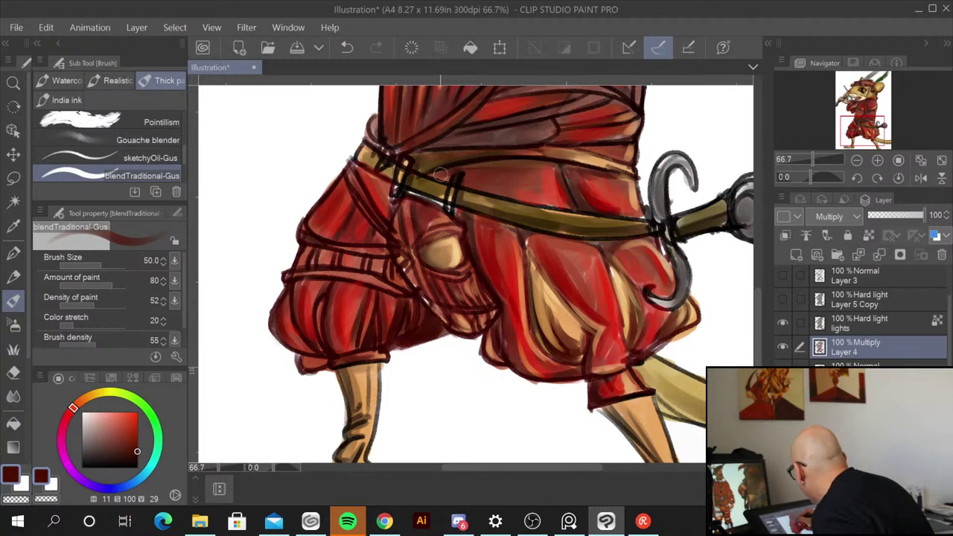
pyautogui.moveTo(441, 173)
pyautogui.mouseDown()
pyautogui.moveTo(482, 167)
pyautogui.moveTo(463, 178)
pyautogui.moveTo(490, 172)
pyautogui.moveTo(464, 186)
pyautogui.moveTo(488, 191)
pyautogui.moveTo(506, 160)
pyautogui.moveTo(484, 176)
pyautogui.moveTo(521, 158)
pyautogui.moveTo(466, 169)
pyautogui.moveTo(557, 159)
pyautogui.mouseUp()
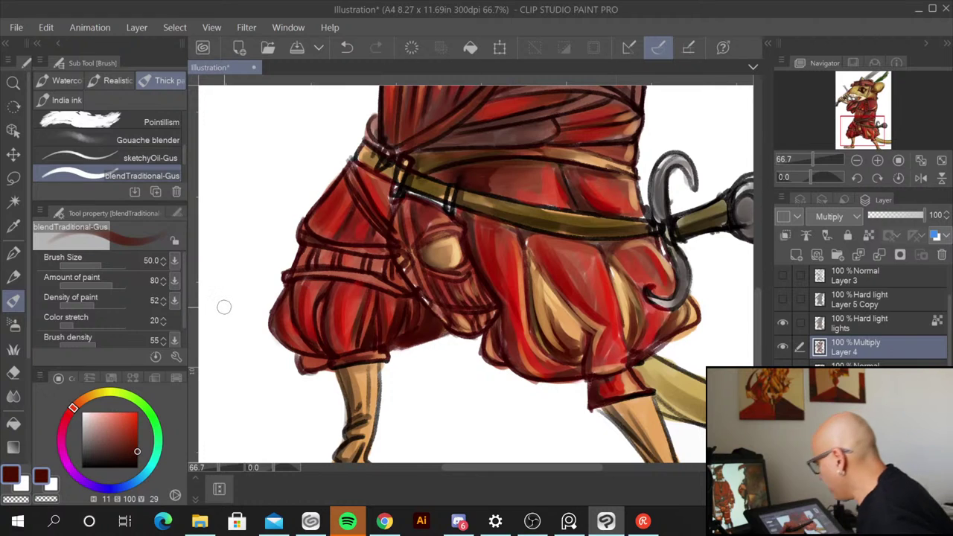
# Step: Smooth the new shadows on the skirt and in the cream breeches insert with the Blend tool
pyautogui.click(13, 396)
pyautogui.moveTo(505, 173)
pyautogui.mouseDown()
pyautogui.moveTo(498, 190)
pyautogui.moveTo(548, 183)
pyautogui.mouseUp()
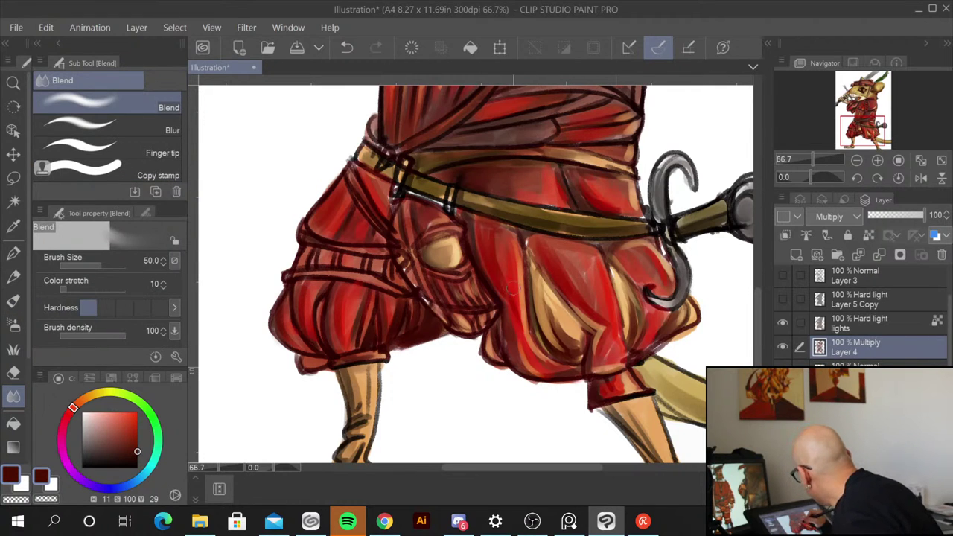
pyautogui.moveTo(580, 342)
pyautogui.mouseDown()
pyautogui.moveTo(546, 302)
pyautogui.moveTo(591, 341)
pyautogui.moveTo(544, 298)
pyautogui.moveTo(570, 344)
pyautogui.mouseUp()
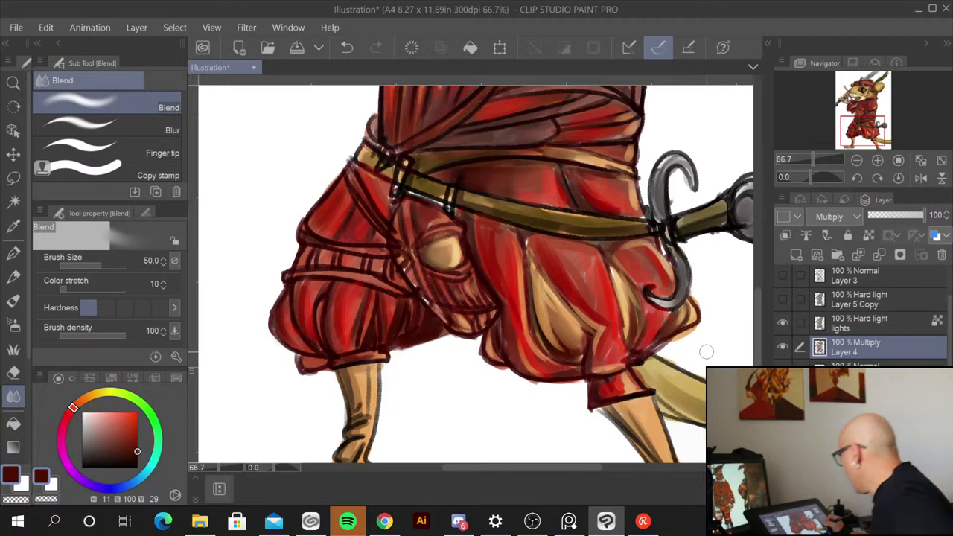
# Step: Set the drawing colour to neutral dark grey with saturation 0 and value 29 for the sword blade behind the head
pyautogui.hotkey('ctrl', '-')
pyautogui.moveTo(716, 175); pyautogui.dragTo(574, 398)
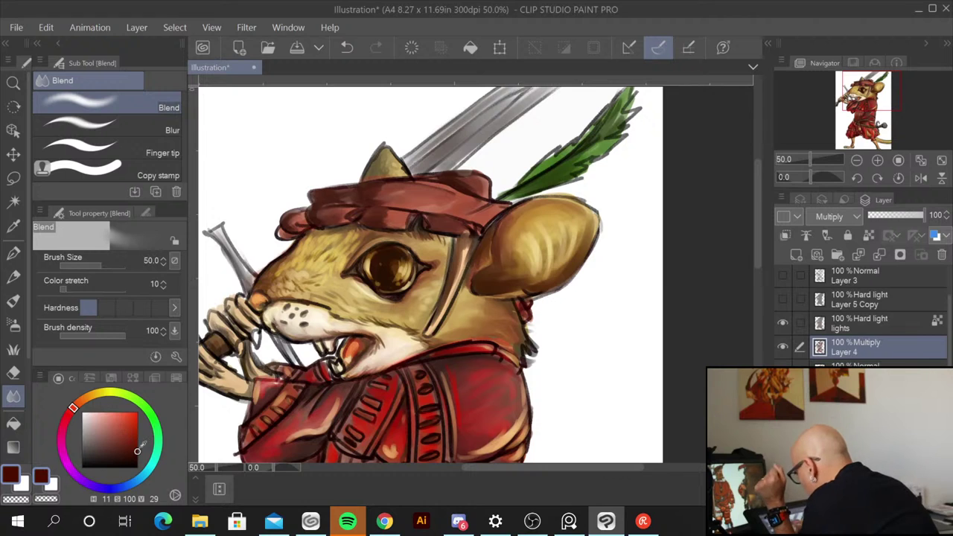
pyautogui.moveTo(101, 445); pyautogui.dragTo(81, 450)
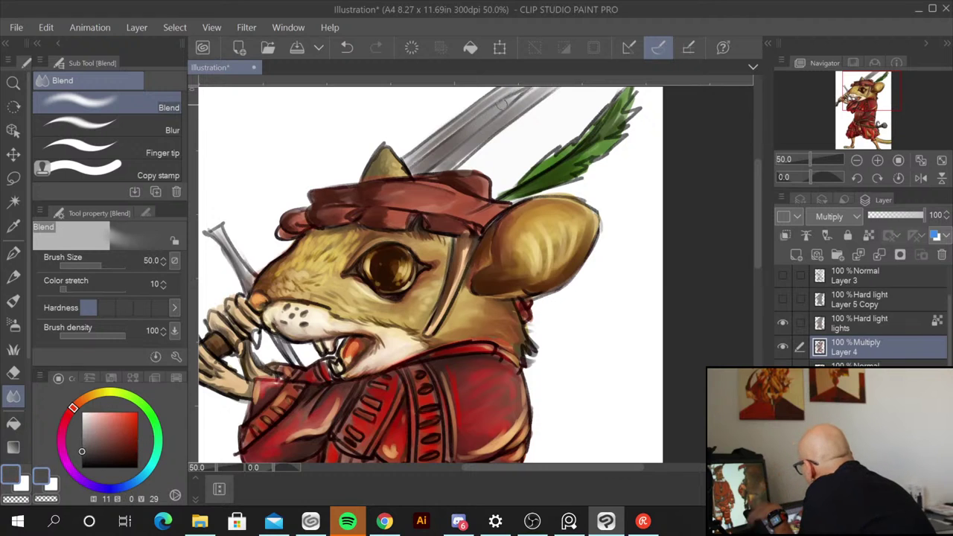
pyautogui.moveTo(514, 95); pyautogui.dragTo(435, 149)
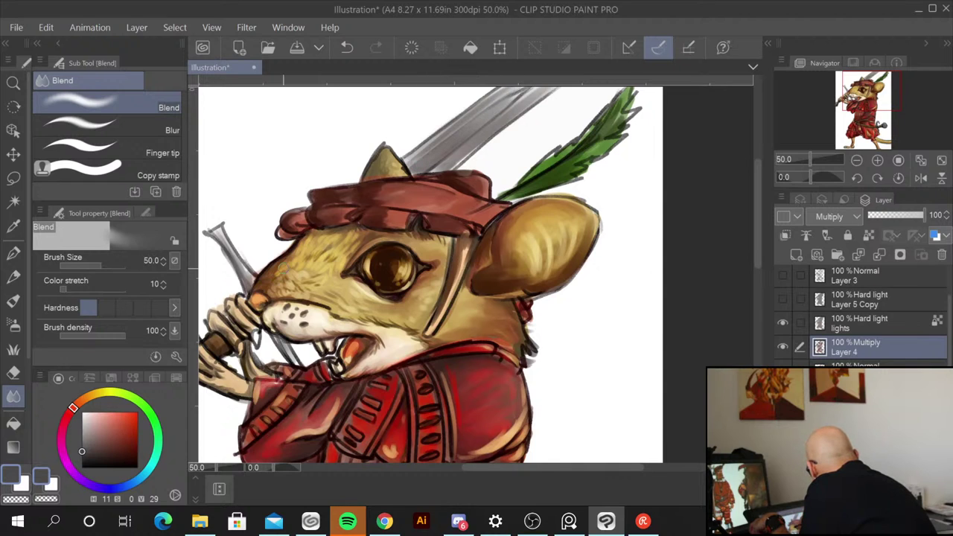
pyautogui.click(783, 347)
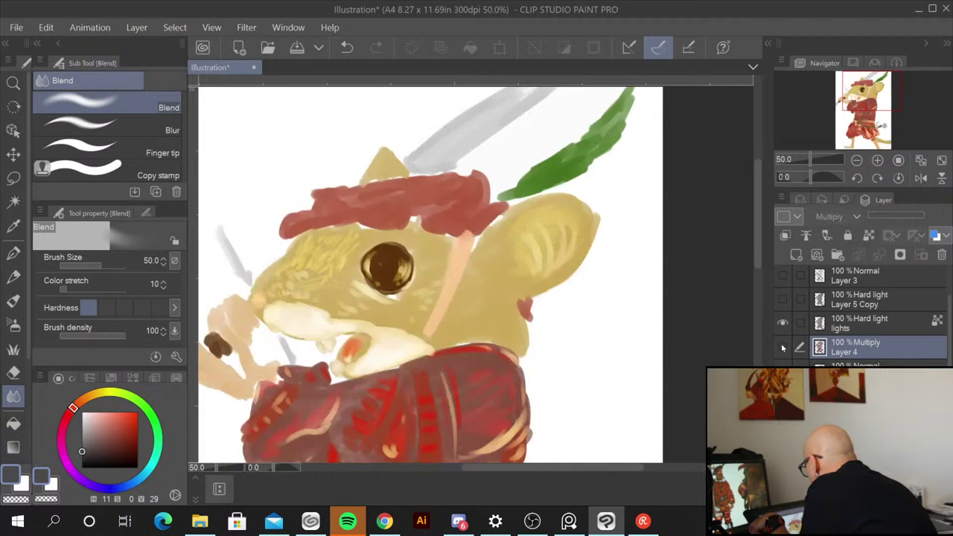
pyautogui.click(782, 347)
pyautogui.click(782, 349)
pyautogui.click(781, 348)
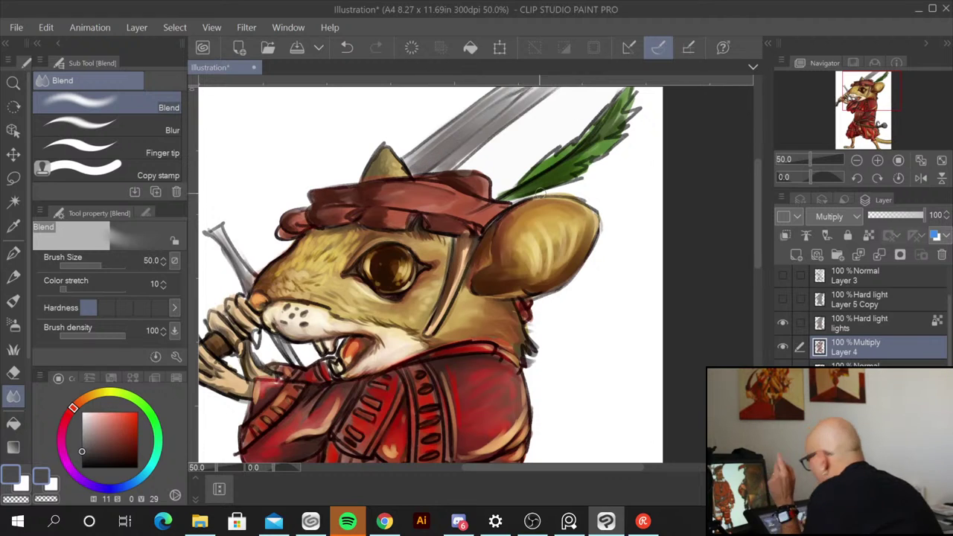
pyautogui.hotkey('ctrl', 'z')
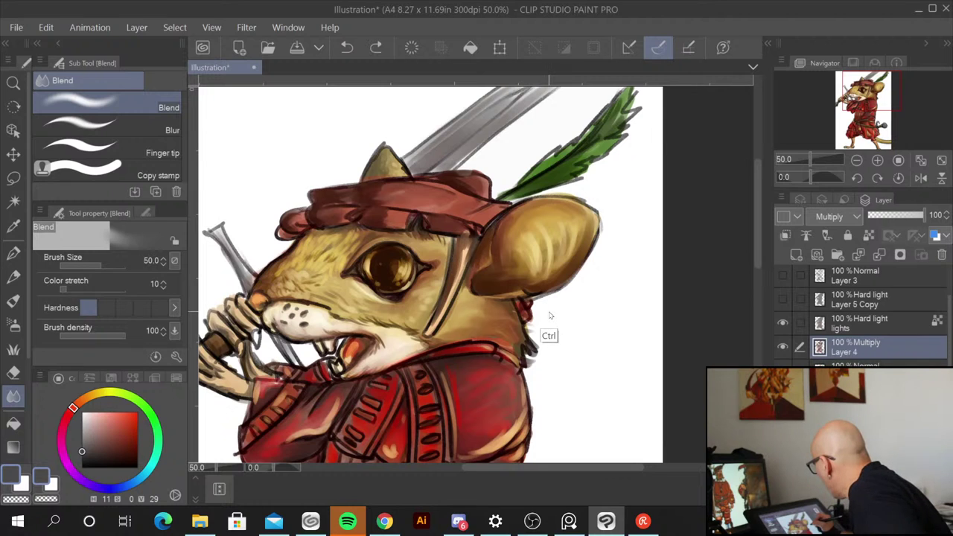
pyautogui.hotkey('ctrl', 'z')
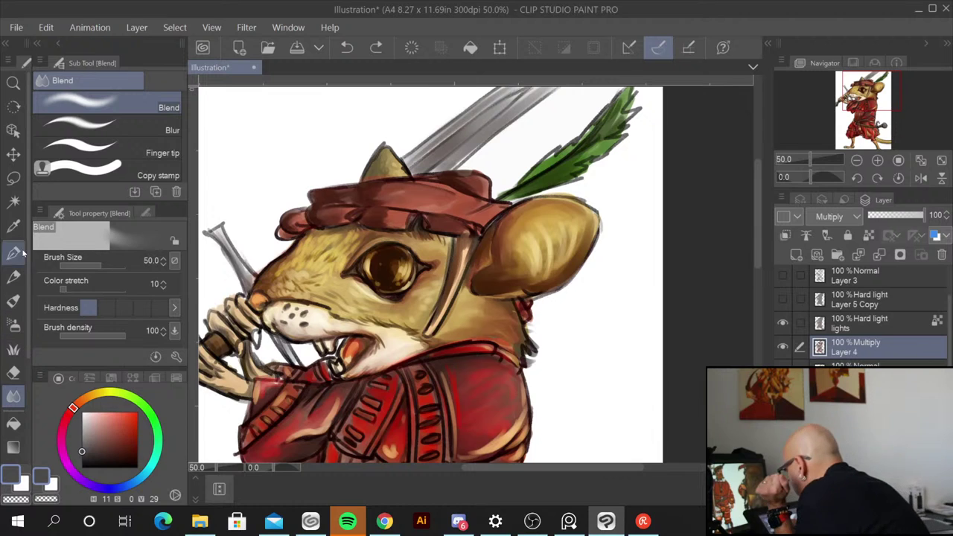
# Step: Shade the sword blade dark grey on Layer 4 with blendTraditional-Gus, and highlight it with light grey H 11, S 1, V 85 on the lights layer
pyautogui.click(14, 301)
pyautogui.moveTo(421, 169)
pyautogui.mouseDown()
pyautogui.moveTo(529, 88)
pyautogui.moveTo(406, 174)
pyautogui.moveTo(450, 138)
pyautogui.moveTo(509, 121)
pyautogui.moveTo(448, 162)
pyautogui.moveTo(539, 93)
pyautogui.moveTo(500, 126)
pyautogui.moveTo(486, 99)
pyautogui.moveTo(406, 162)
pyautogui.moveTo(463, 121)
pyautogui.mouseUp()
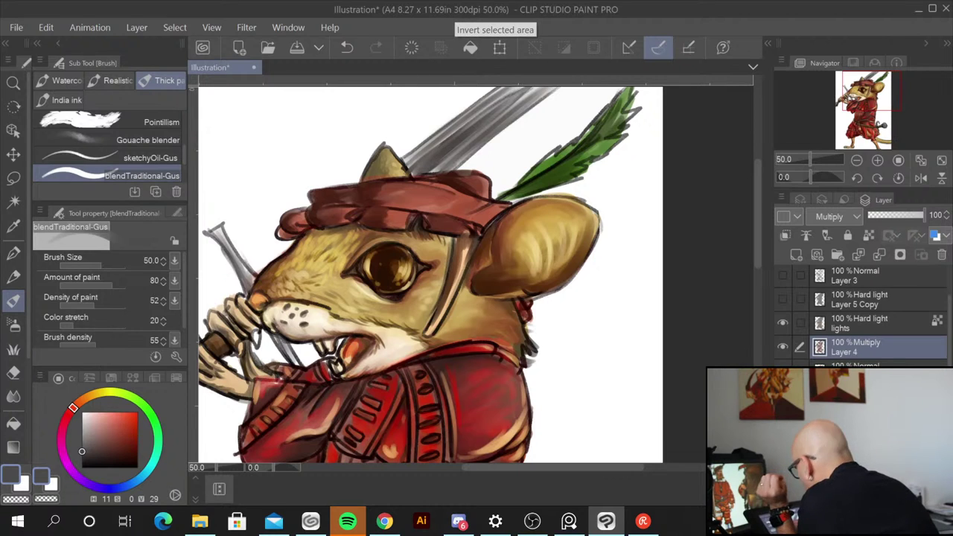
pyautogui.click(890, 320)
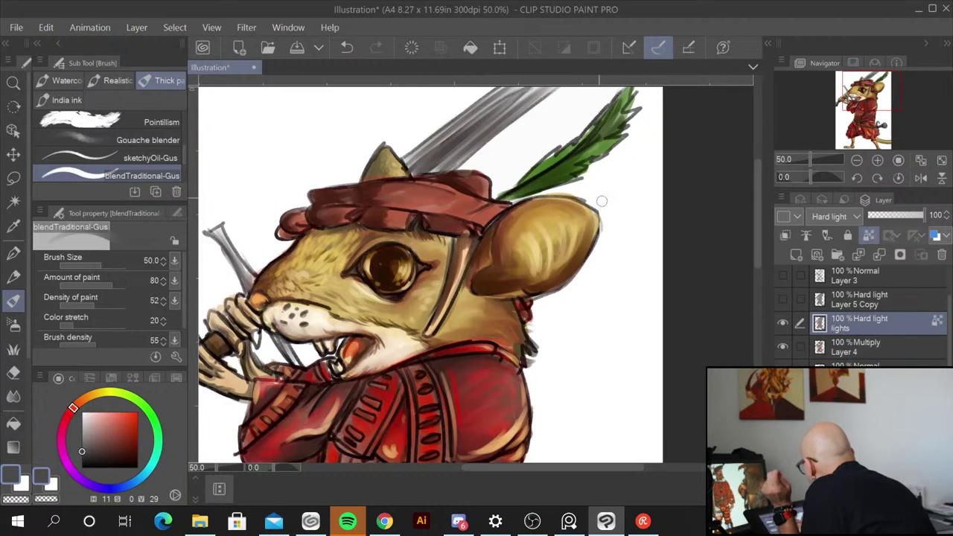
pyautogui.moveTo(82, 451); pyautogui.dragTo(82, 420)
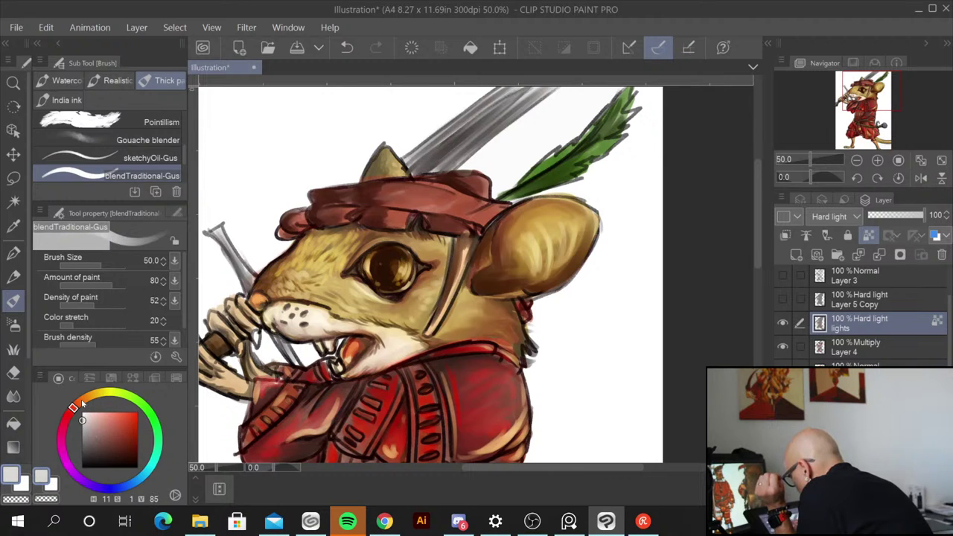
pyautogui.moveTo(552, 88); pyautogui.dragTo(453, 168)
pyautogui.moveTo(535, 101); pyautogui.dragTo(436, 181)
pyautogui.moveTo(496, 83); pyautogui.dragTo(497, 92)
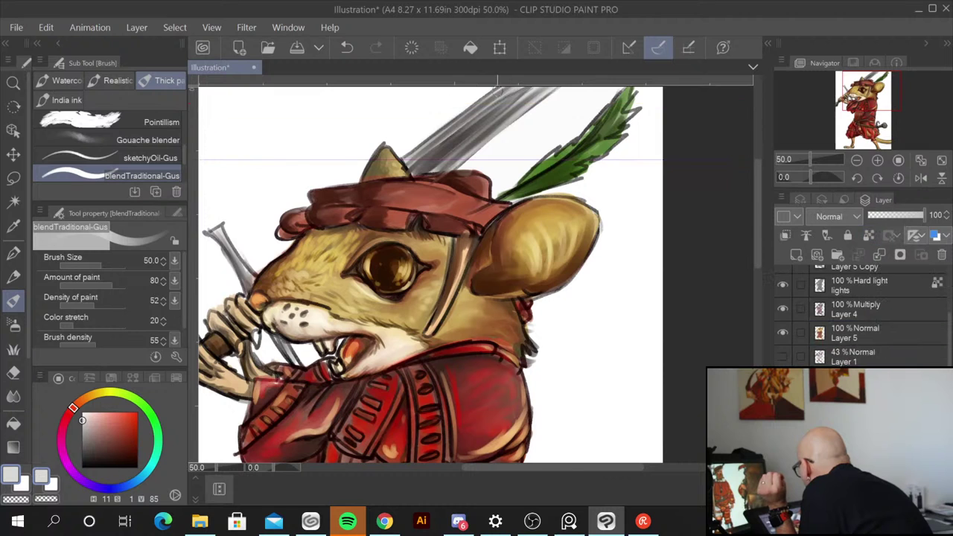
pyautogui.click(941, 254)
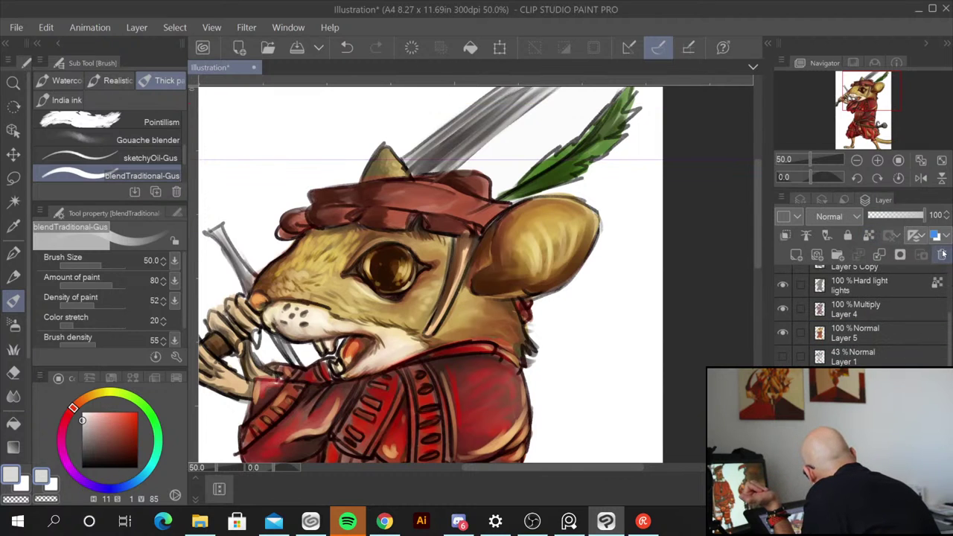
pyautogui.click(487, 204)
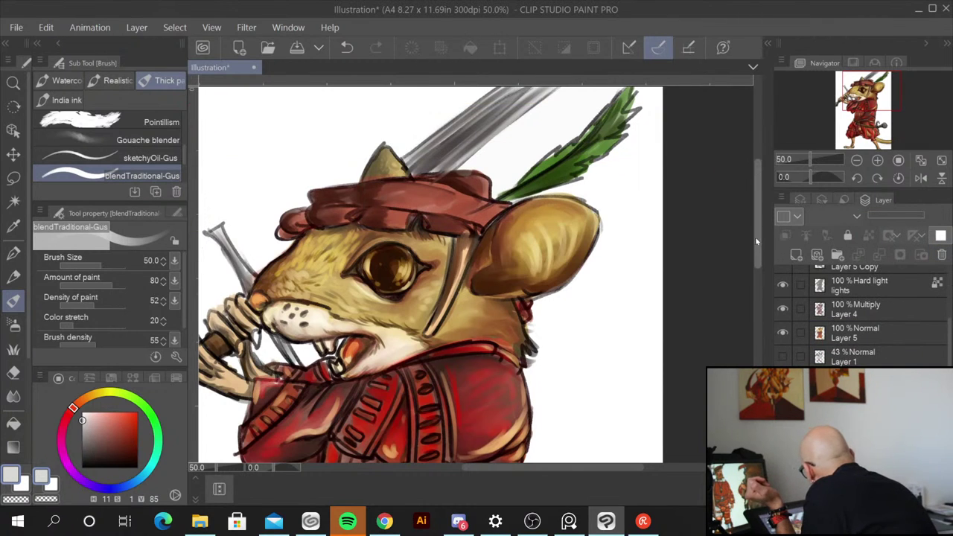
# Step: Make the Hard light layer named lights active and set the drawing colour to near-white H 11, S 4, V 100
pyautogui.moveTo(756, 241); pyautogui.dragTo(756, 223)
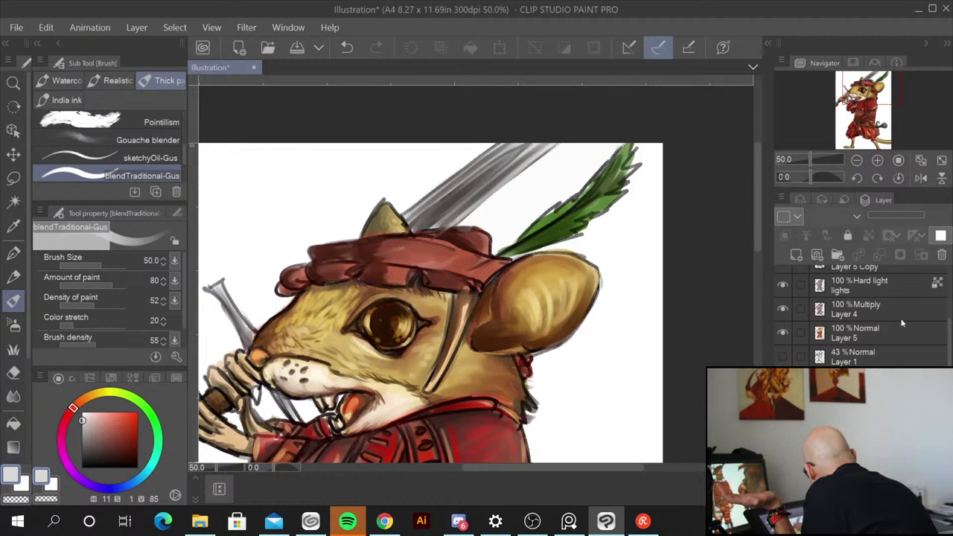
pyautogui.click(896, 282)
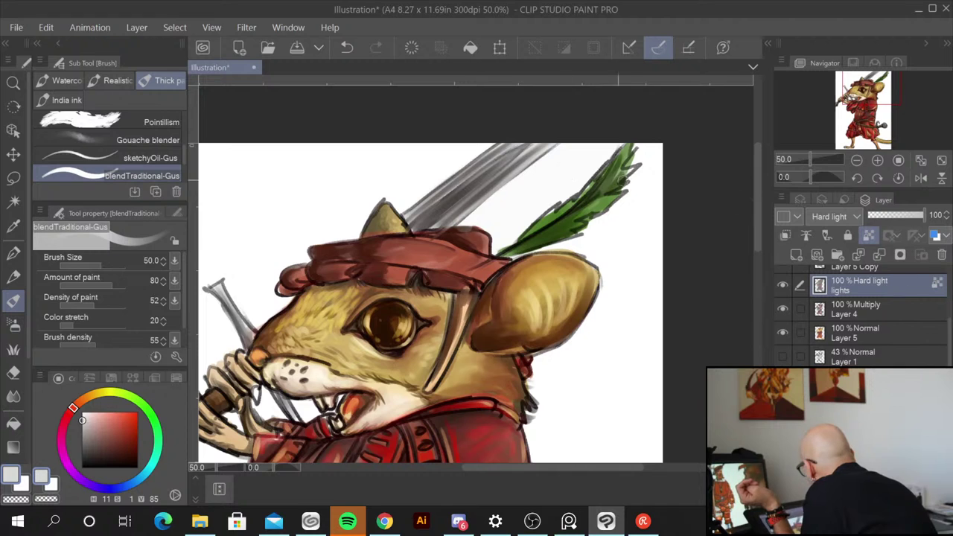
pyautogui.moveTo(508, 145)
pyautogui.mouseDown()
pyautogui.moveTo(415, 212)
pyautogui.moveTo(438, 197)
pyautogui.mouseUp()
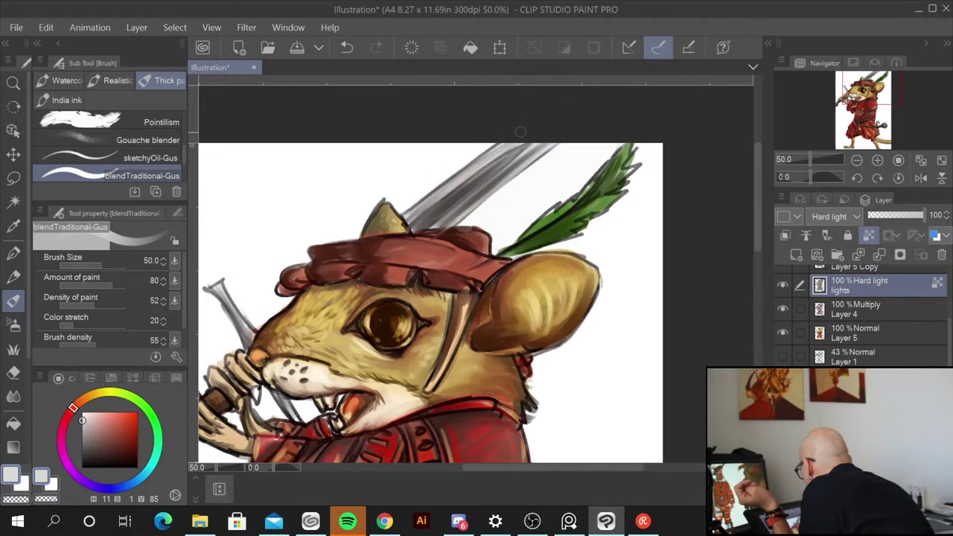
pyautogui.click(84, 410)
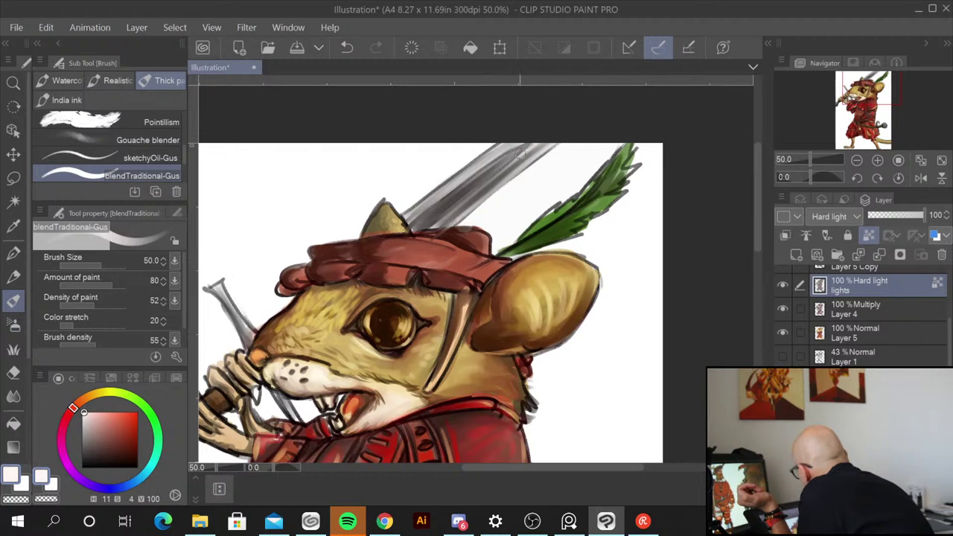
pyautogui.moveTo(512, 140); pyautogui.dragTo(445, 190)
pyautogui.moveTo(480, 155); pyautogui.dragTo(413, 212)
pyautogui.moveTo(454, 178)
pyautogui.mouseDown()
pyautogui.moveTo(429, 195)
pyautogui.moveTo(430, 218)
pyautogui.mouseUp()
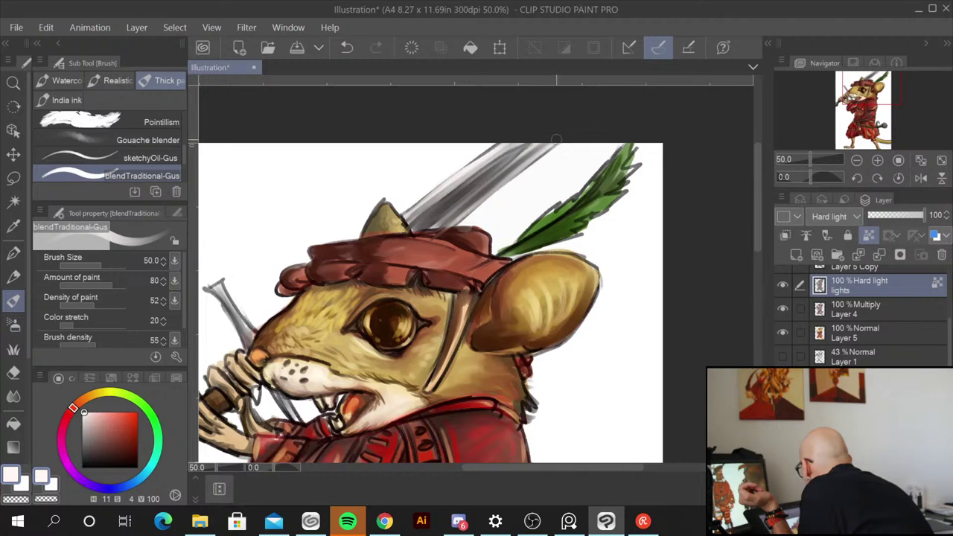
pyautogui.moveTo(556, 140); pyautogui.dragTo(476, 200)
pyautogui.moveTo(538, 155); pyautogui.dragTo(420, 223)
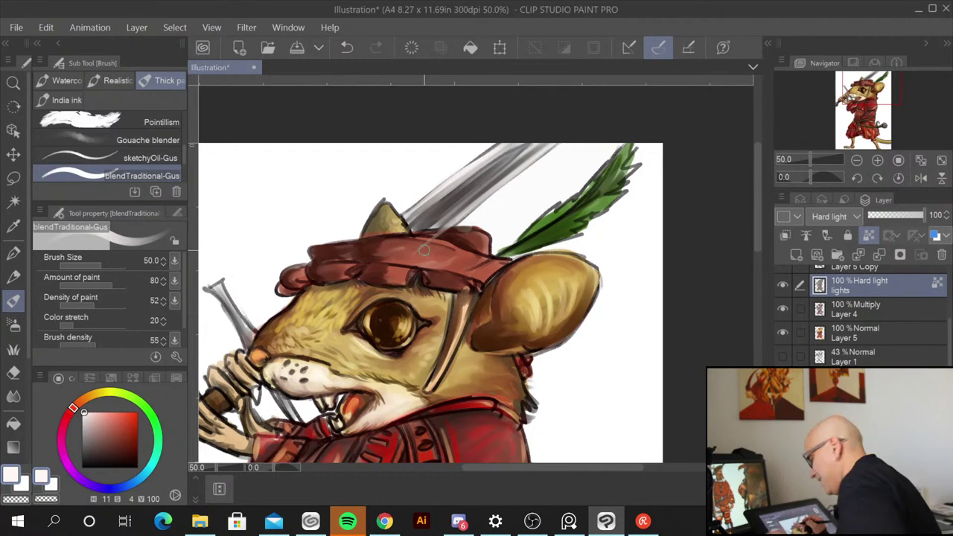
pyautogui.hotkey('ctrl', 'z')
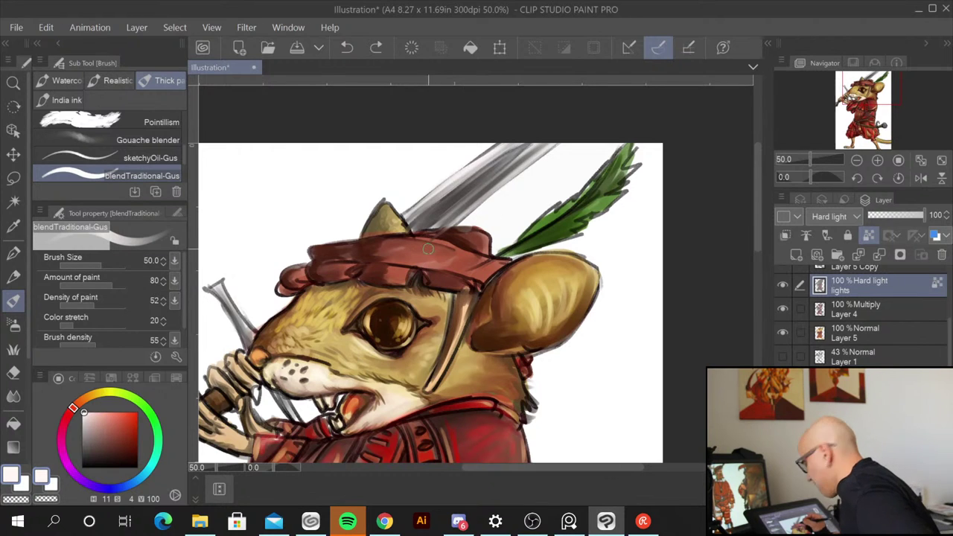
pyautogui.hotkey('ctrl', 'z')
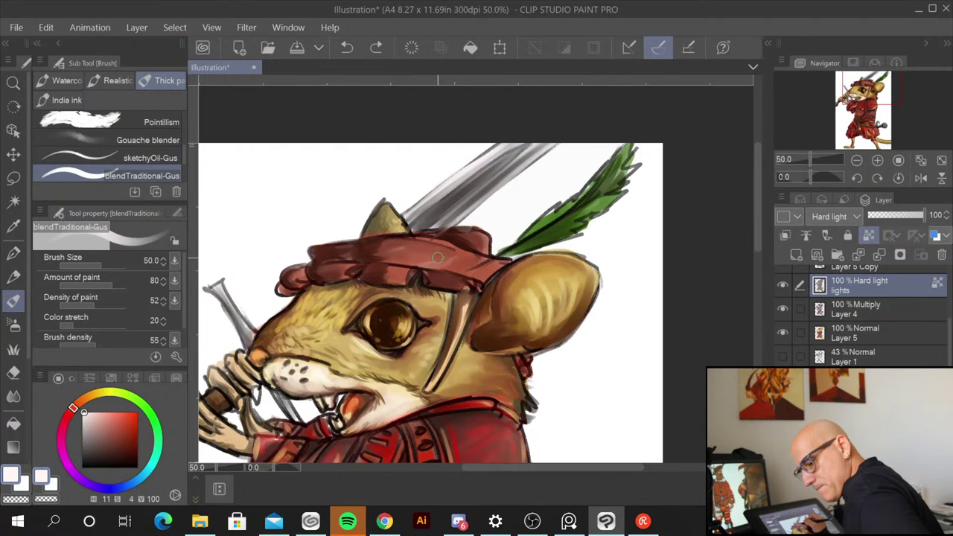
pyautogui.hotkey('ctrl', 'z')
pyautogui.hotkey('ctrl', 'z')
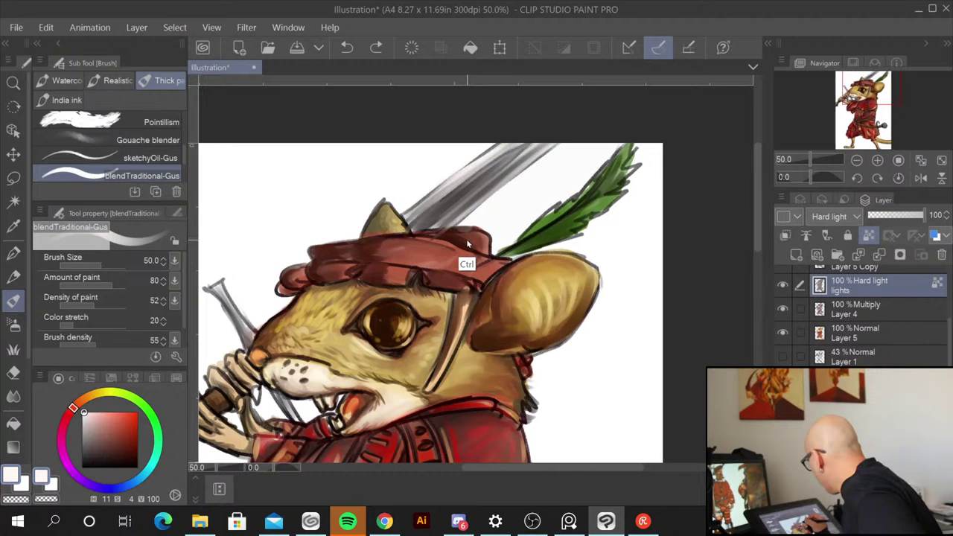
pyautogui.hotkey('ctrl', 'z')
pyautogui.hotkey('ctrl', 'z')
pyautogui.hotkey('ctrl', 'z')
pyautogui.hotkey('ctrl', 'z')
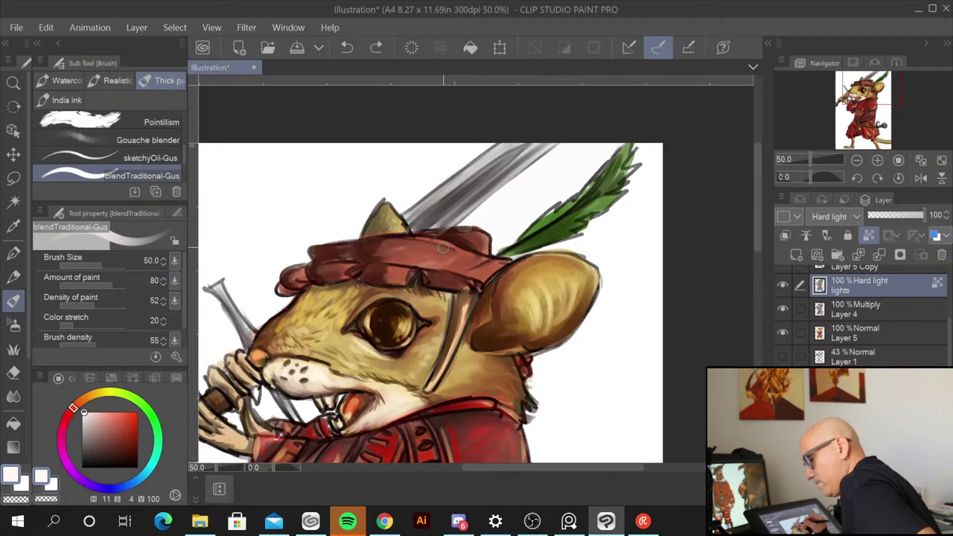
# Step: Paint long near-white highlight strokes along the sword blade behind the head on the lights layer
pyautogui.moveTo(408, 220); pyautogui.dragTo(512, 139)
pyautogui.moveTo(434, 198); pyautogui.dragTo(553, 109)
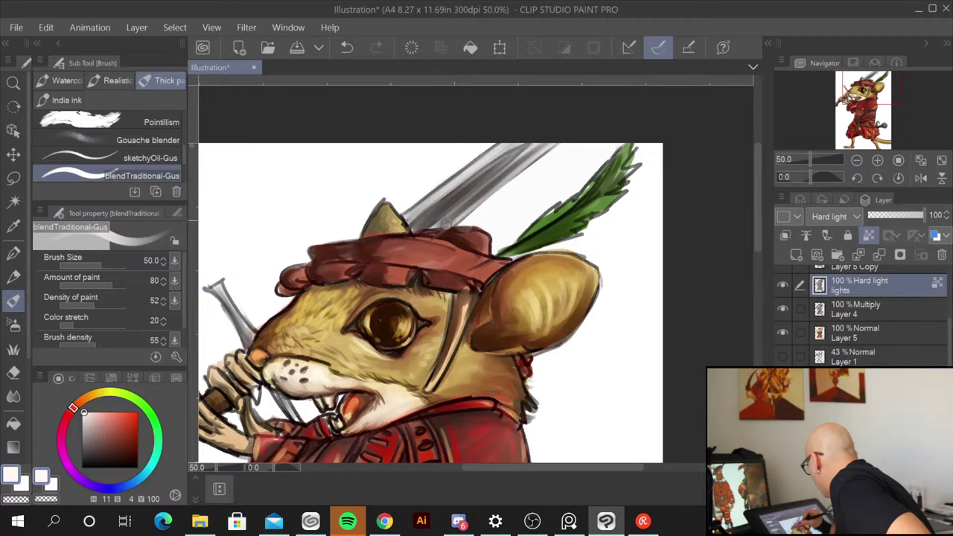
pyautogui.moveTo(445, 222); pyautogui.dragTo(527, 159)
pyautogui.moveTo(470, 206); pyautogui.dragTo(526, 150)
pyautogui.moveTo(425, 224); pyautogui.dragTo(515, 155)
pyautogui.moveTo(454, 197)
pyautogui.mouseDown()
pyautogui.moveTo(494, 169)
pyautogui.moveTo(449, 207)
pyautogui.mouseUp()
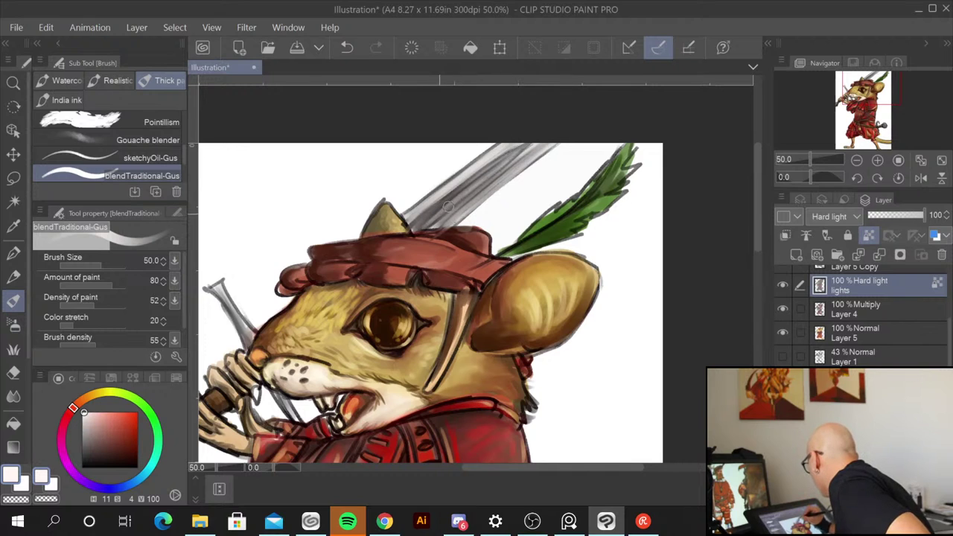
pyautogui.moveTo(494, 167)
pyautogui.mouseDown()
pyautogui.moveTo(417, 226)
pyautogui.moveTo(536, 153)
pyautogui.mouseUp()
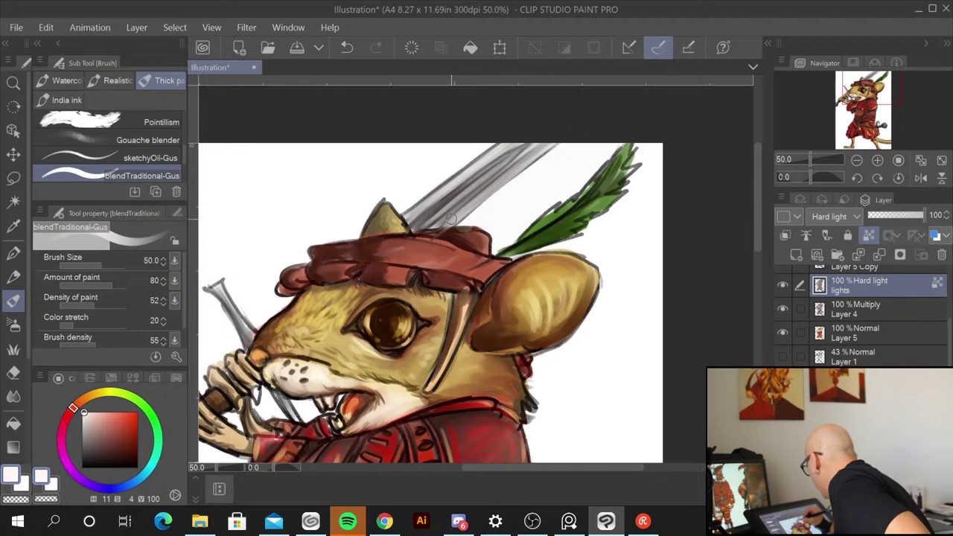
pyautogui.moveTo(451, 219); pyautogui.dragTo(530, 158)
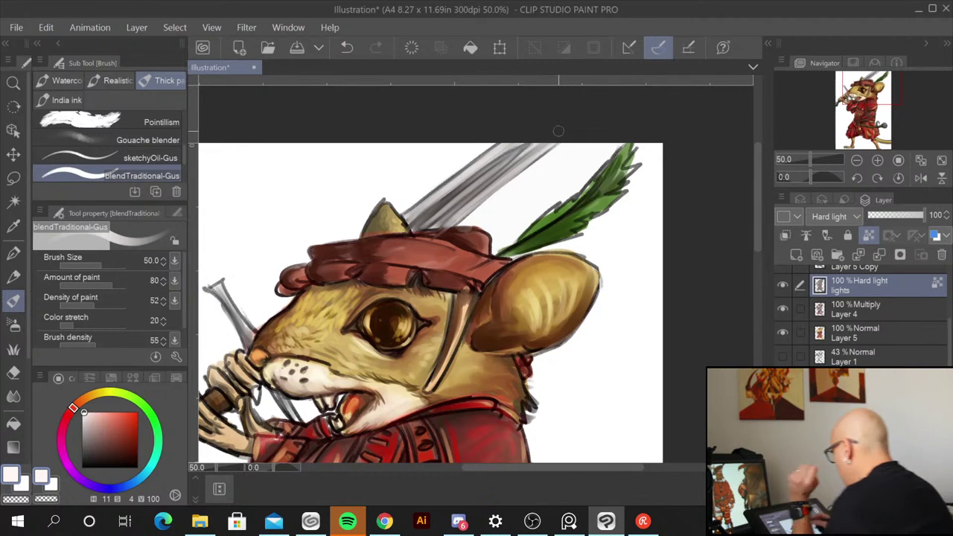
# Step: Highlight the hat folds, chin strap and far ear with pale peach H 28, S 27, V 97
pyautogui.keyDown('alt'); pyautogui.click(474, 260); pyautogui.keyUp('alt')
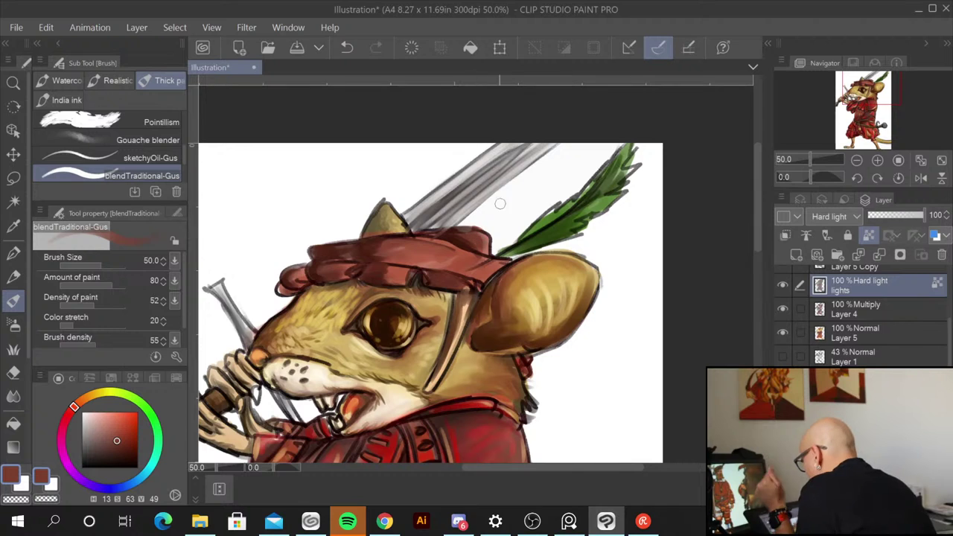
pyautogui.click(101, 414)
pyautogui.click(94, 409)
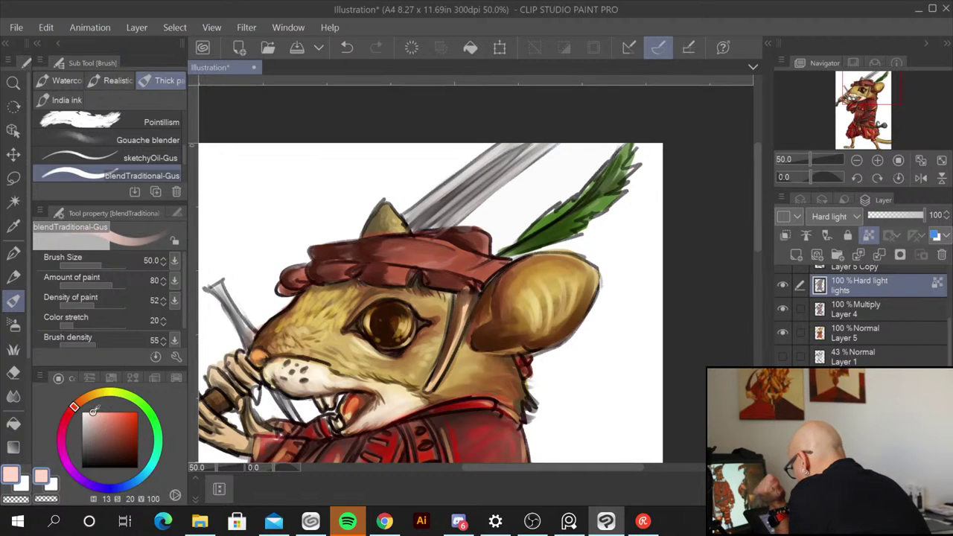
pyautogui.click(93, 412)
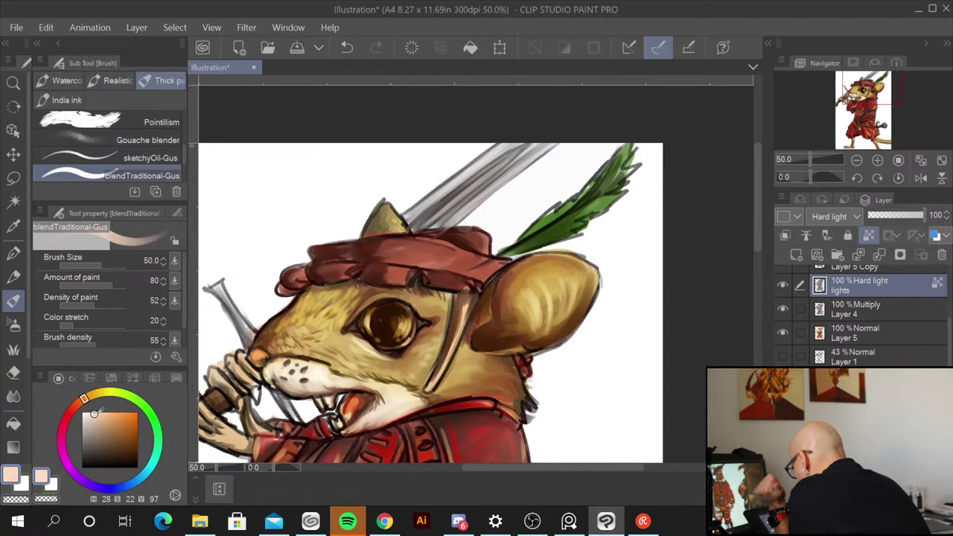
pyautogui.click(96, 414)
pyautogui.moveTo(461, 233)
pyautogui.mouseDown()
pyautogui.moveTo(474, 241)
pyautogui.moveTo(473, 231)
pyautogui.moveTo(437, 231)
pyautogui.moveTo(478, 241)
pyautogui.mouseUp()
pyautogui.moveTo(396, 242)
pyautogui.mouseDown()
pyautogui.moveTo(460, 253)
pyautogui.moveTo(421, 243)
pyautogui.moveTo(430, 250)
pyautogui.moveTo(384, 258)
pyautogui.moveTo(439, 256)
pyautogui.moveTo(403, 279)
pyautogui.mouseUp()
pyautogui.moveTo(344, 268)
pyautogui.mouseDown()
pyautogui.moveTo(346, 276)
pyautogui.moveTo(355, 266)
pyautogui.mouseUp()
pyautogui.moveTo(433, 275)
pyautogui.mouseDown()
pyautogui.moveTo(458, 277)
pyautogui.moveTo(455, 335)
pyautogui.mouseUp()
pyautogui.moveTo(463, 302)
pyautogui.mouseDown()
pyautogui.moveTo(448, 360)
pyautogui.moveTo(449, 352)
pyautogui.mouseUp()
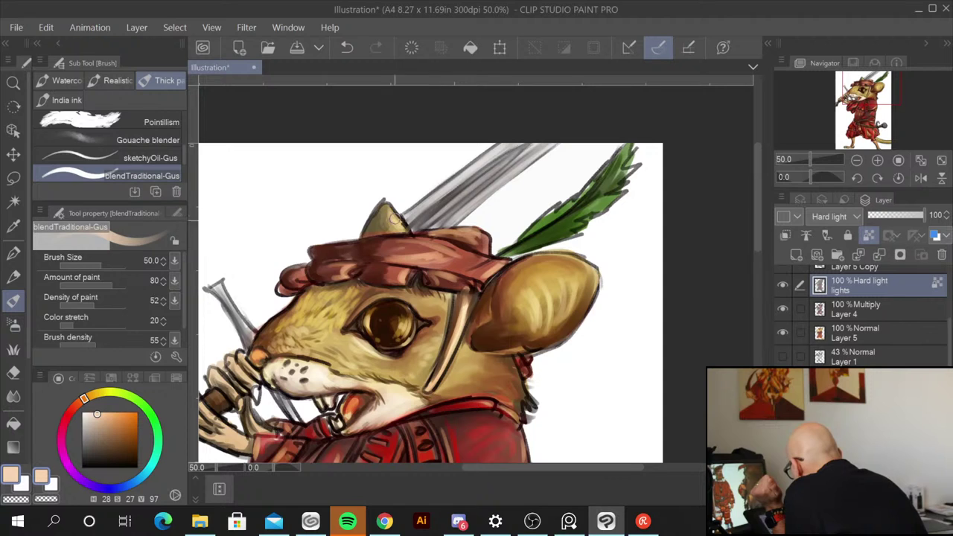
pyautogui.moveTo(395, 219); pyautogui.dragTo(385, 227)
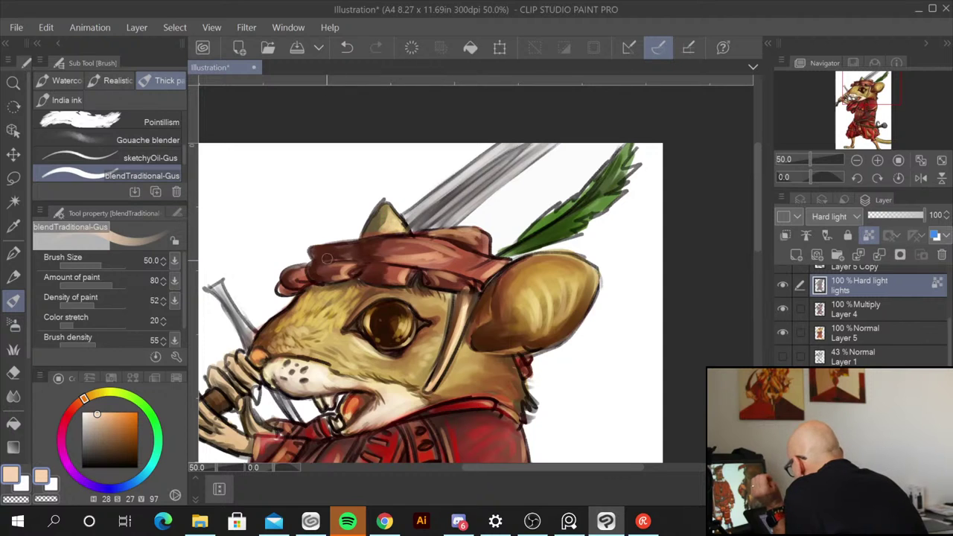
pyautogui.moveTo(325, 264)
pyautogui.mouseDown()
pyautogui.moveTo(303, 273)
pyautogui.moveTo(295, 342)
pyautogui.moveTo(399, 253)
pyautogui.moveTo(301, 272)
pyautogui.moveTo(455, 224)
pyautogui.moveTo(364, 262)
pyautogui.moveTo(329, 265)
pyautogui.moveTo(401, 246)
pyautogui.moveTo(375, 253)
pyautogui.moveTo(387, 254)
pyautogui.moveTo(381, 241)
pyautogui.moveTo(408, 251)
pyautogui.mouseUp()
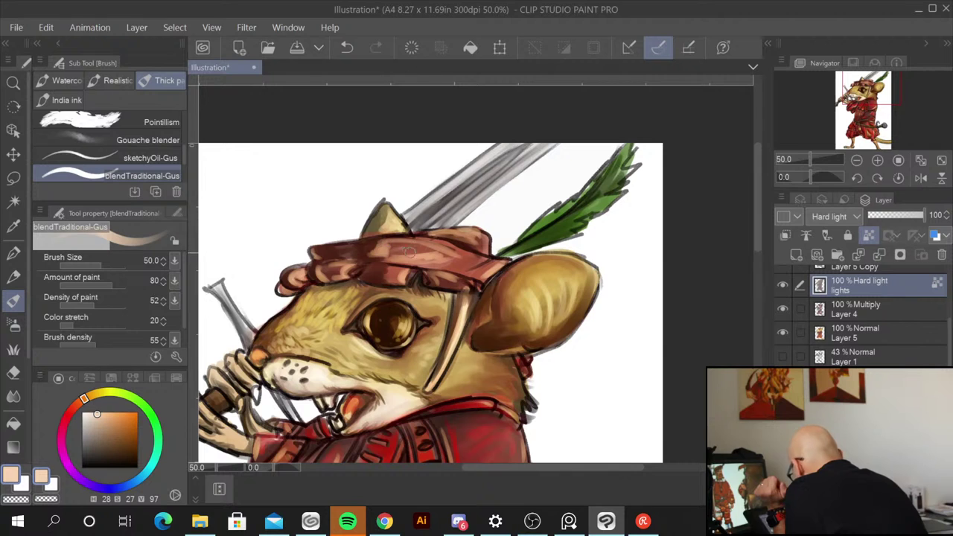
# Step: Smooth the peach highlights across the hat's crown and brim folds with the Blend tool
pyautogui.click(15, 396)
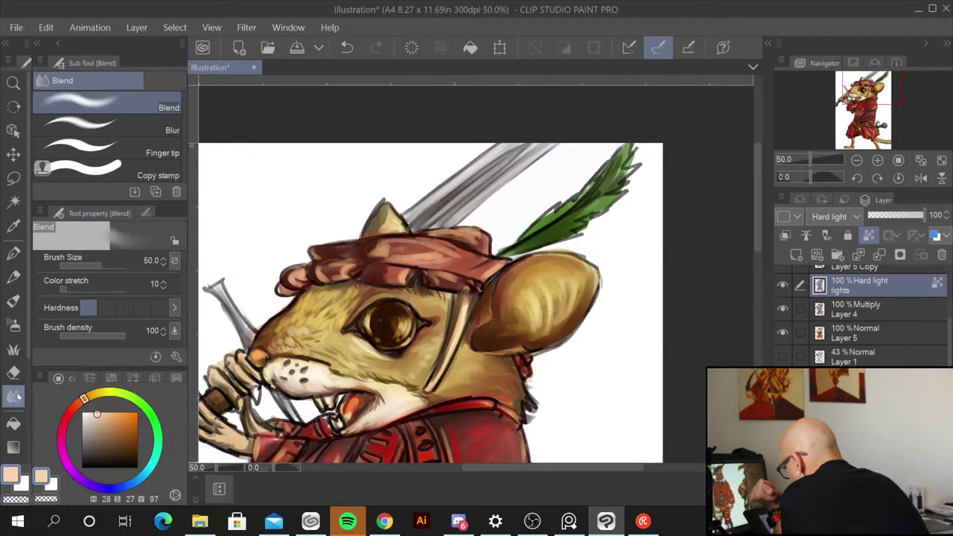
pyautogui.moveTo(402, 244)
pyautogui.mouseDown()
pyautogui.moveTo(385, 256)
pyautogui.moveTo(433, 249)
pyautogui.moveTo(444, 255)
pyautogui.moveTo(437, 261)
pyautogui.moveTo(480, 242)
pyautogui.moveTo(437, 236)
pyautogui.mouseUp()
pyautogui.moveTo(404, 274); pyautogui.dragTo(399, 273)
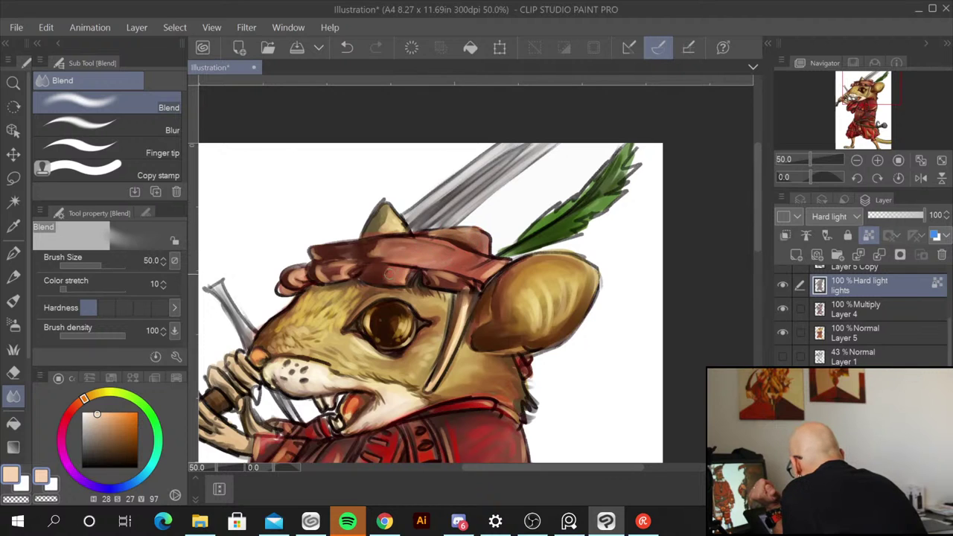
pyautogui.moveTo(336, 270); pyautogui.dragTo(332, 279)
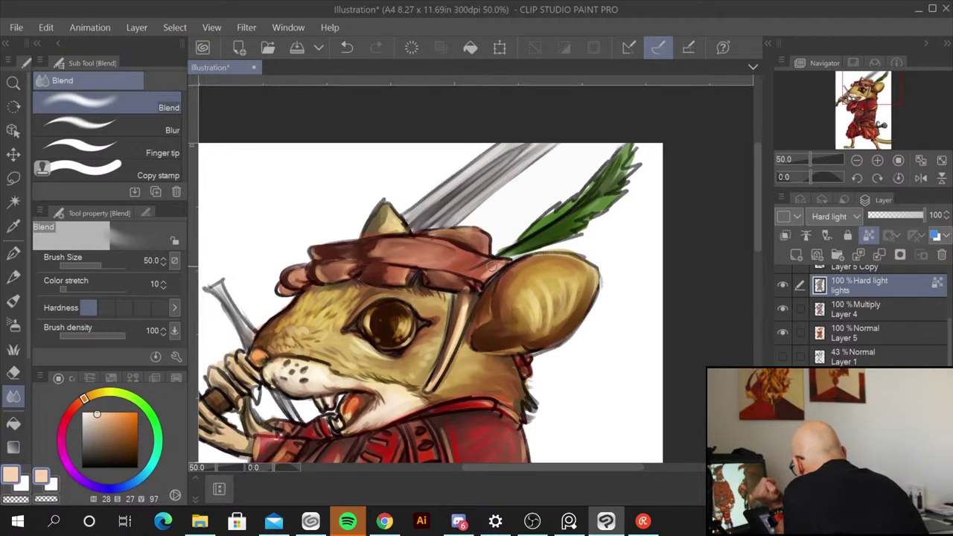
# Step: Recolour the whole hat with saturated red H 13, S 100, V 65 using the blendTraditional-Gus brush on the lights layer
pyautogui.hotkey('ctrl', '-')
pyautogui.hotkey('ctrl', '-')
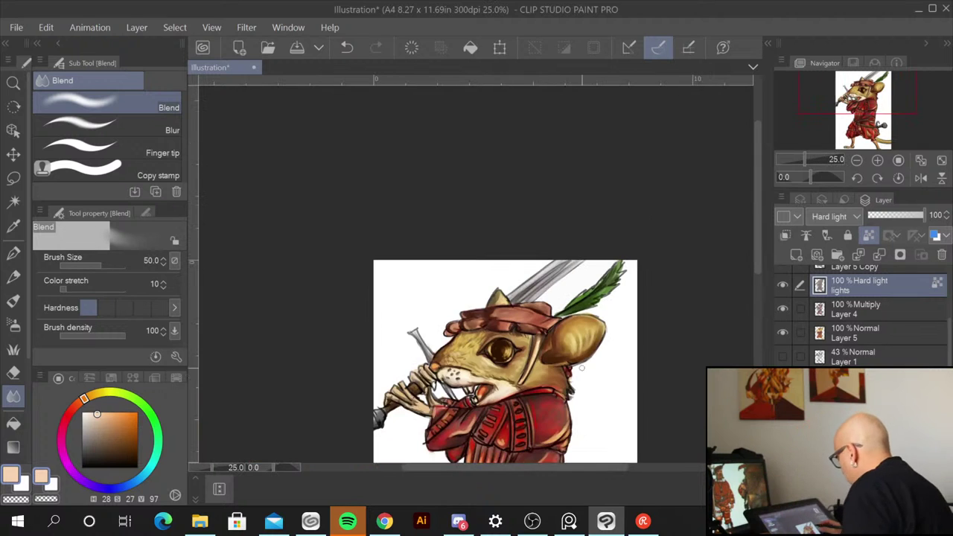
pyautogui.moveTo(596, 407); pyautogui.dragTo(488, 256)
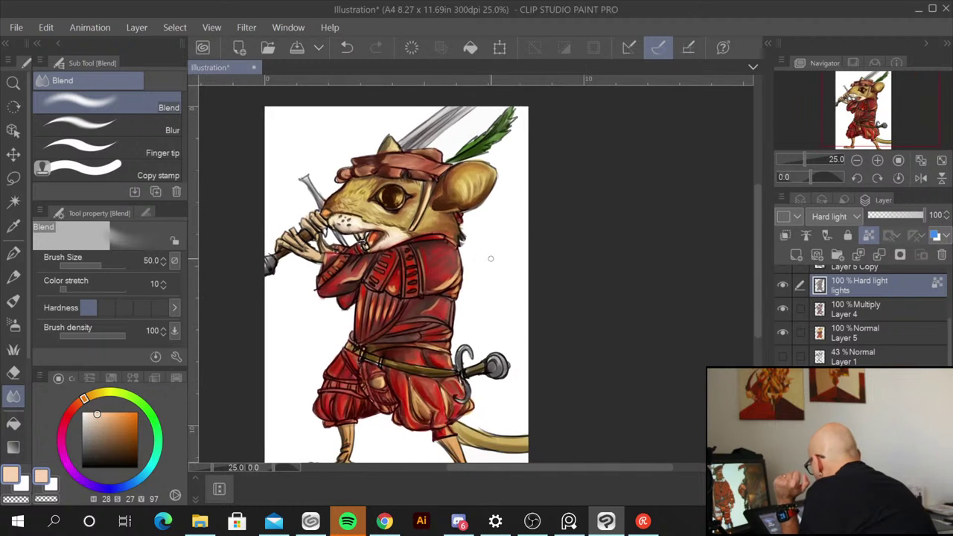
pyautogui.moveTo(84, 399); pyautogui.dragTo(73, 407)
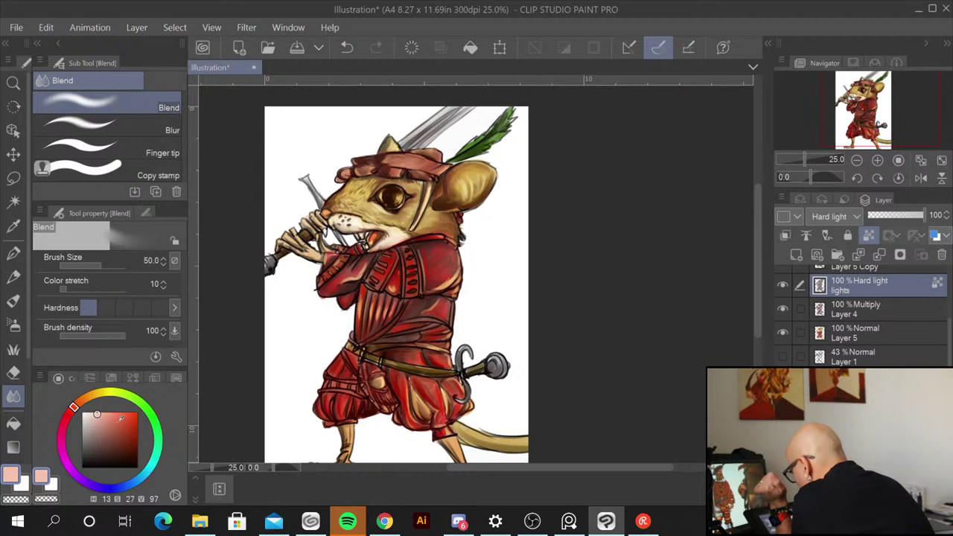
pyautogui.click(137, 431)
pyautogui.scroll(1, 446, 265)
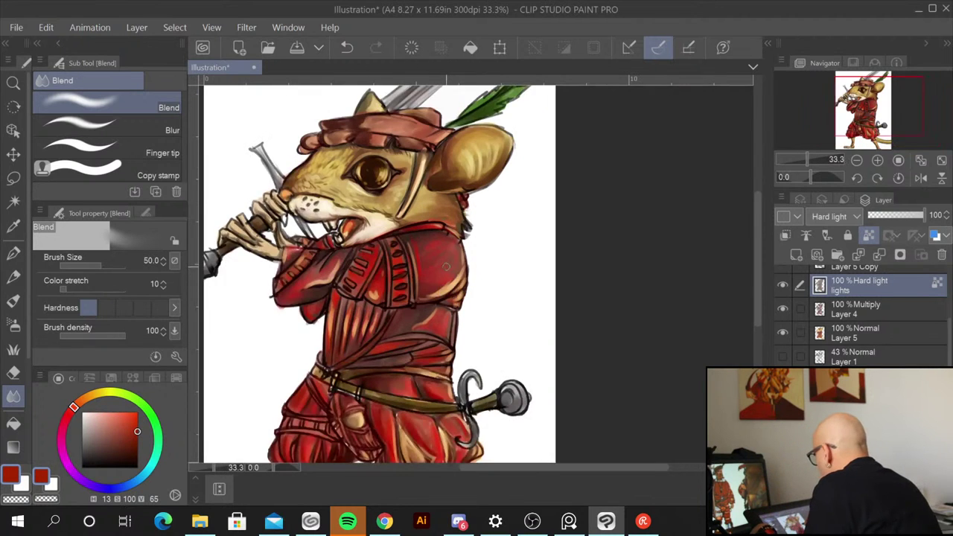
pyautogui.scroll(1, 446, 267)
pyautogui.moveTo(409, 217); pyautogui.dragTo(466, 438)
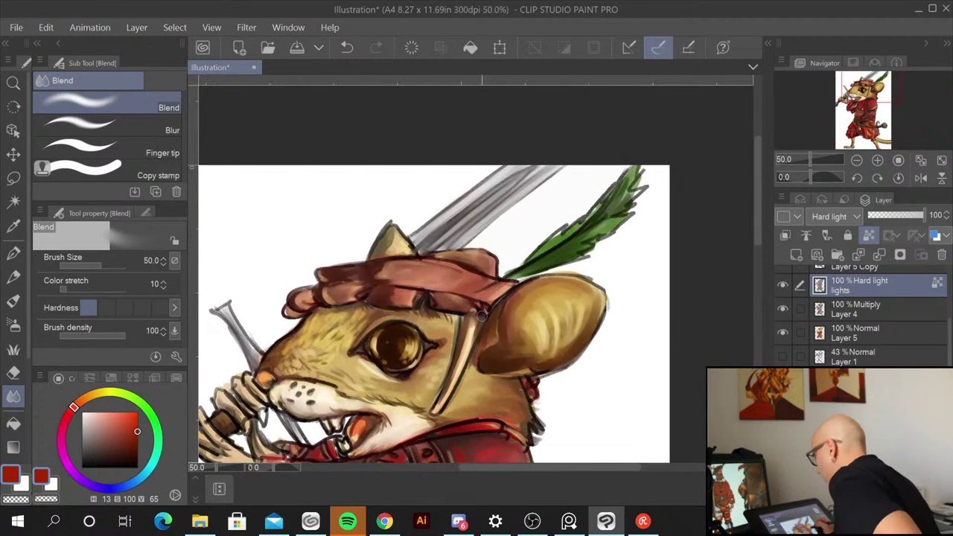
pyautogui.click(13, 300)
pyautogui.moveTo(384, 265)
pyautogui.mouseDown()
pyautogui.moveTo(434, 268)
pyautogui.moveTo(384, 274)
pyautogui.moveTo(436, 284)
pyautogui.moveTo(426, 284)
pyautogui.moveTo(438, 272)
pyautogui.moveTo(425, 259)
pyautogui.mouseUp()
pyautogui.moveTo(496, 254)
pyautogui.mouseDown()
pyautogui.moveTo(463, 259)
pyautogui.moveTo(482, 264)
pyautogui.moveTo(490, 281)
pyautogui.moveTo(447, 283)
pyautogui.moveTo(511, 284)
pyautogui.moveTo(486, 298)
pyautogui.moveTo(449, 305)
pyautogui.moveTo(380, 292)
pyautogui.moveTo(376, 301)
pyautogui.moveTo(378, 288)
pyautogui.moveTo(382, 300)
pyautogui.moveTo(355, 285)
pyautogui.moveTo(340, 286)
pyautogui.moveTo(359, 288)
pyautogui.moveTo(341, 298)
pyautogui.moveTo(330, 288)
pyautogui.moveTo(327, 297)
pyautogui.moveTo(322, 276)
pyautogui.moveTo(370, 268)
pyautogui.moveTo(366, 278)
pyautogui.moveTo(380, 280)
pyautogui.moveTo(387, 265)
pyautogui.moveTo(362, 267)
pyautogui.moveTo(290, 309)
pyautogui.mouseUp()
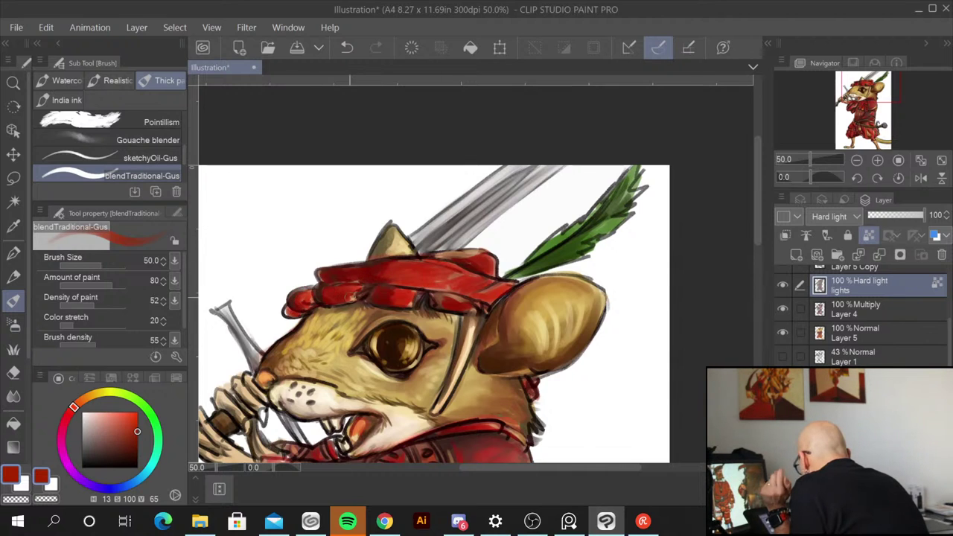
pyautogui.moveTo(469, 256)
pyautogui.mouseDown()
pyautogui.moveTo(441, 255)
pyautogui.moveTo(466, 255)
pyautogui.moveTo(436, 289)
pyautogui.moveTo(451, 296)
pyautogui.mouseUp()
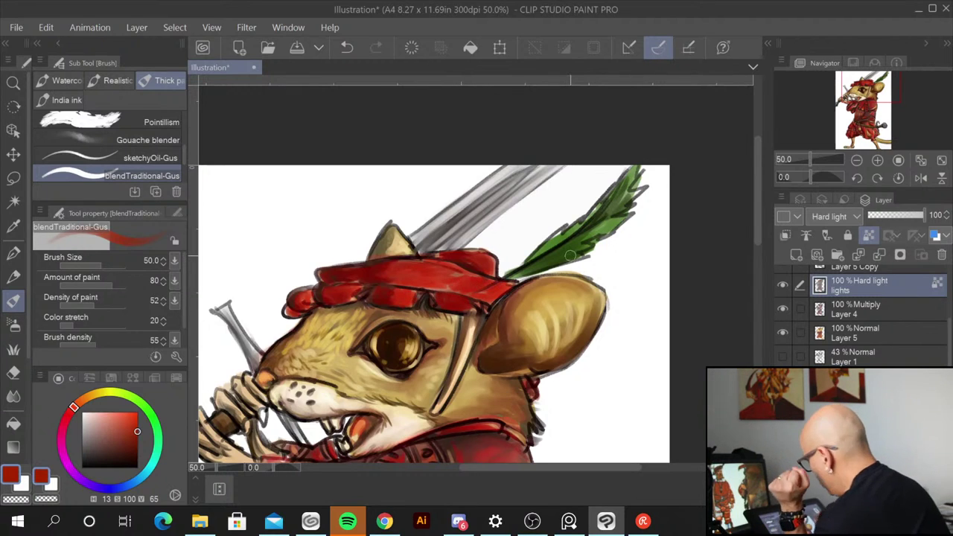
# Step: Paint pale pink highlights in H 13, S 27, V 100 along the hat's band, crown and brim folds
pyautogui.moveTo(137, 430); pyautogui.dragTo(97, 411)
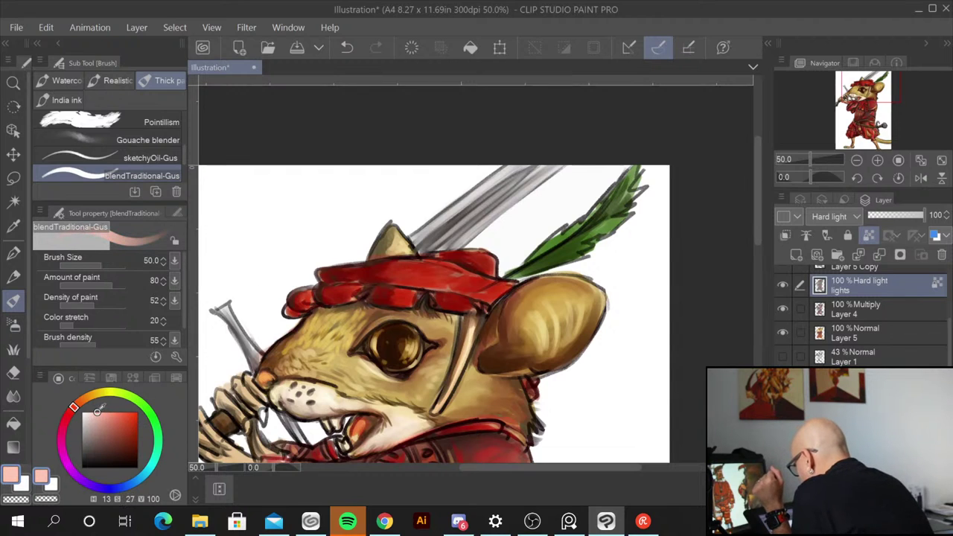
pyautogui.moveTo(358, 272)
pyautogui.mouseDown()
pyautogui.moveTo(360, 294)
pyautogui.moveTo(392, 277)
pyautogui.moveTo(493, 280)
pyautogui.moveTo(506, 290)
pyautogui.mouseUp()
pyautogui.moveTo(493, 258)
pyautogui.mouseDown()
pyautogui.moveTo(490, 271)
pyautogui.moveTo(475, 253)
pyautogui.mouseUp()
pyautogui.moveTo(470, 312); pyautogui.dragTo(465, 306)
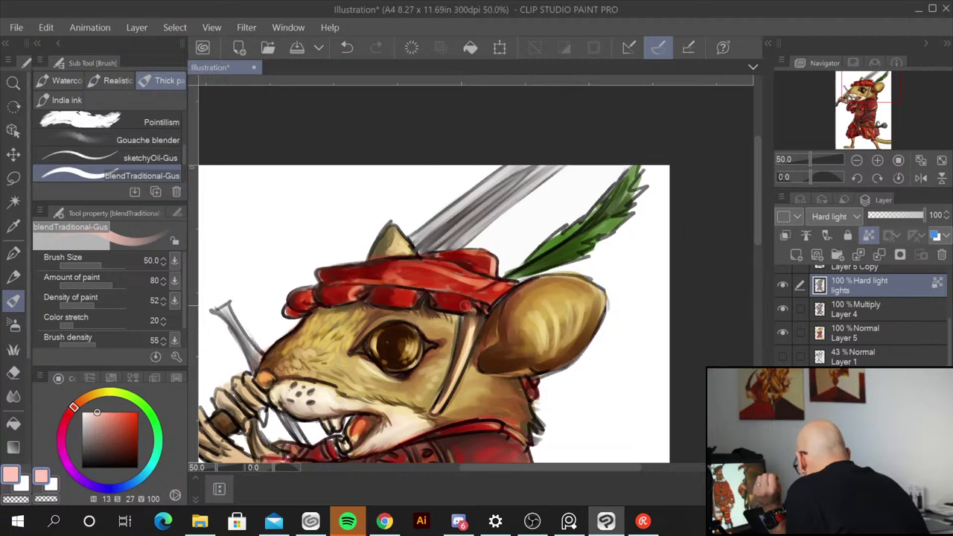
pyautogui.moveTo(326, 291)
pyautogui.mouseDown()
pyautogui.moveTo(309, 301)
pyautogui.moveTo(320, 303)
pyautogui.mouseUp()
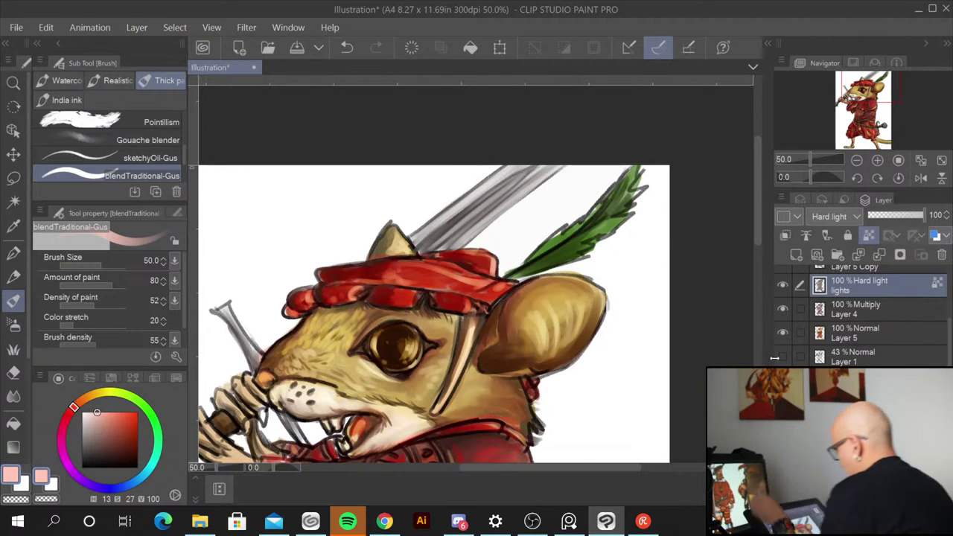
# Step: Set the drawing colour to dark red H 13, S 100, V 35
pyautogui.scroll(-1, 647, 364)
pyautogui.moveTo(647, 364)
pyautogui.mouseDown()
pyautogui.moveTo(596, 353)
pyautogui.moveTo(536, 283)
pyautogui.mouseUp()
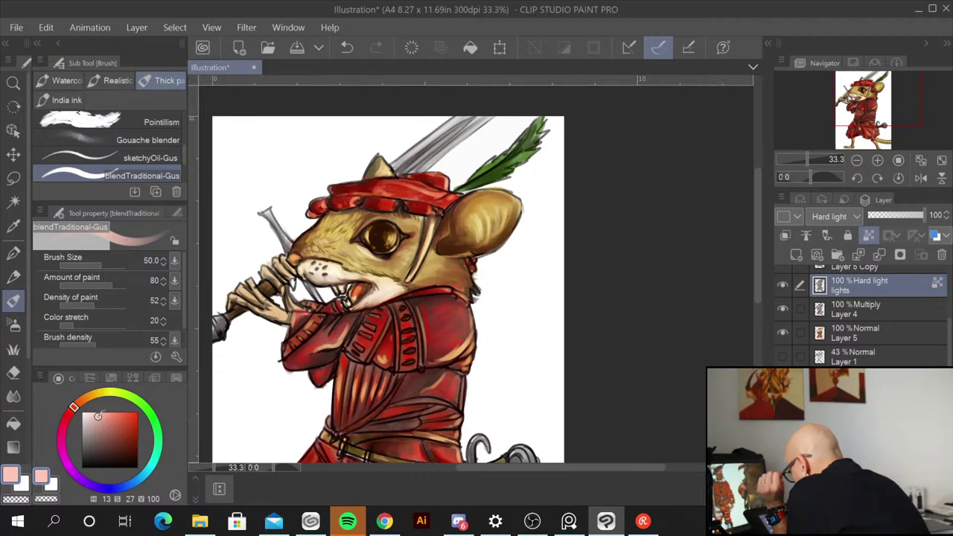
pyautogui.click(137, 446)
pyautogui.scroll(2, 374, 212)
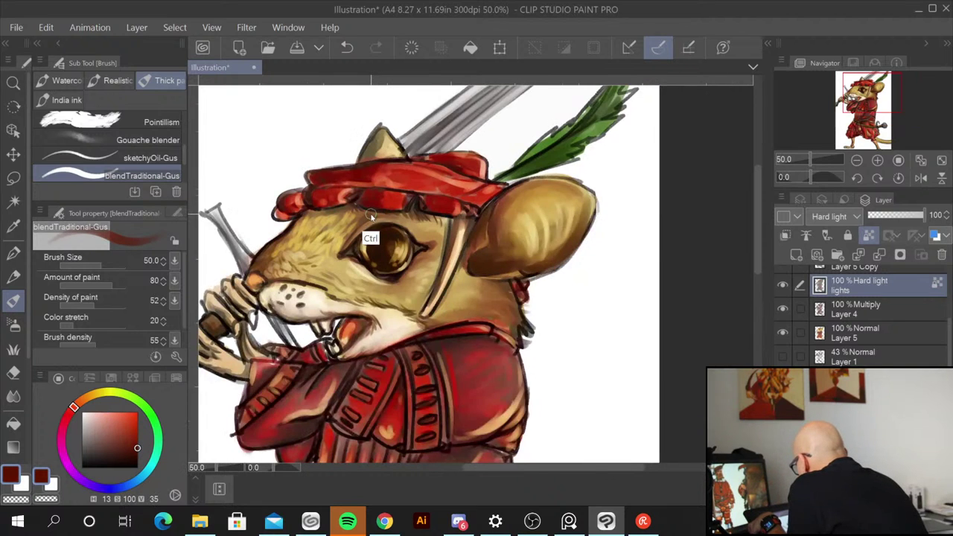
# Step: Darken the hat's edges and folds on Layer 5 with the blendTraditional-Gus brush at size 17, using H 13, S 100 reds between V 30 and V 48
pyautogui.click(878, 339)
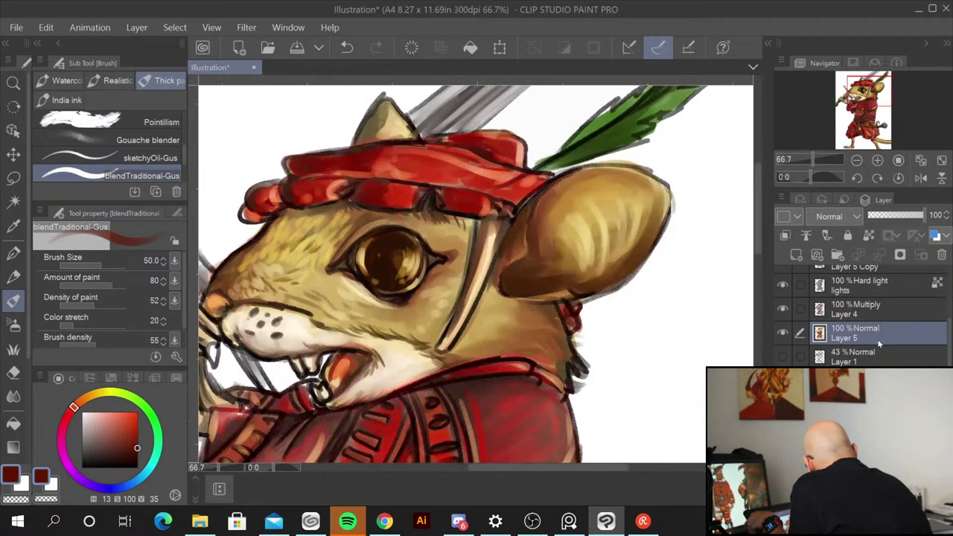
pyautogui.press('[')
pyautogui.press('[')
pyautogui.press('[')
pyautogui.press('[')
pyautogui.press('[')
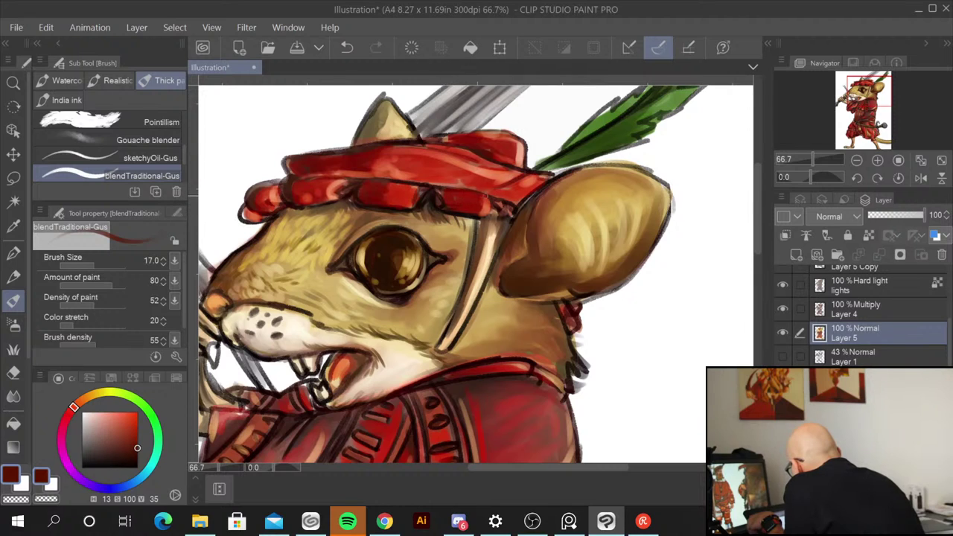
pyautogui.moveTo(416, 158)
pyautogui.mouseDown()
pyautogui.moveTo(498, 157)
pyautogui.moveTo(488, 154)
pyautogui.mouseUp()
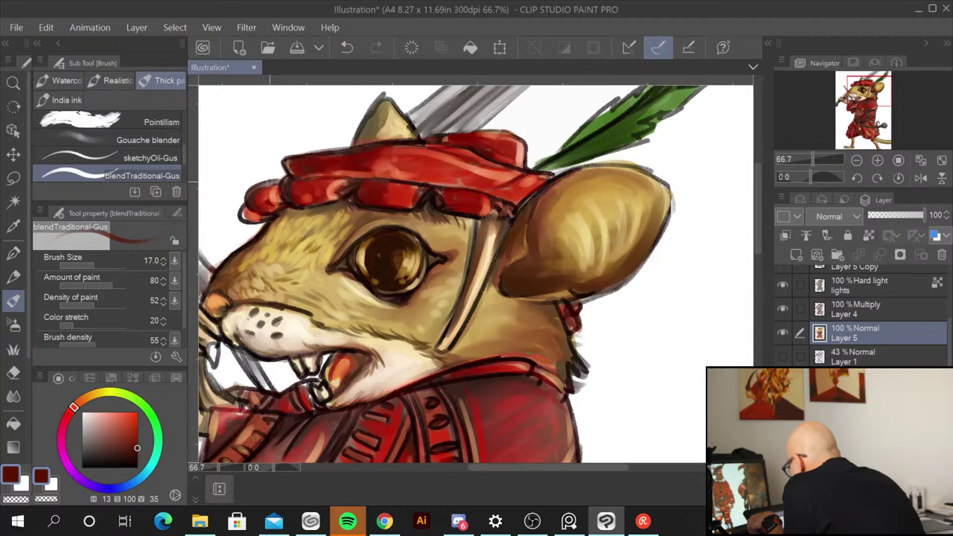
pyautogui.click(137, 441)
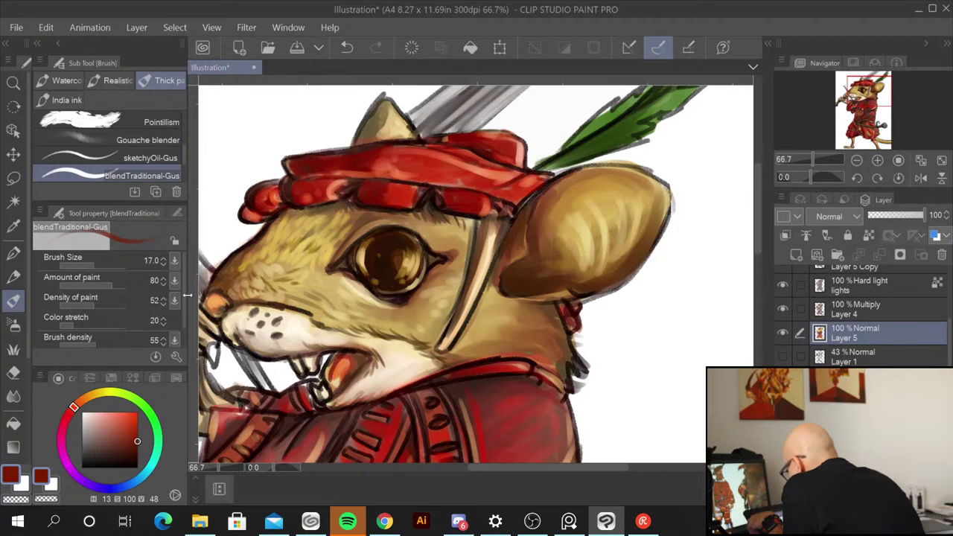
pyautogui.click(136, 451)
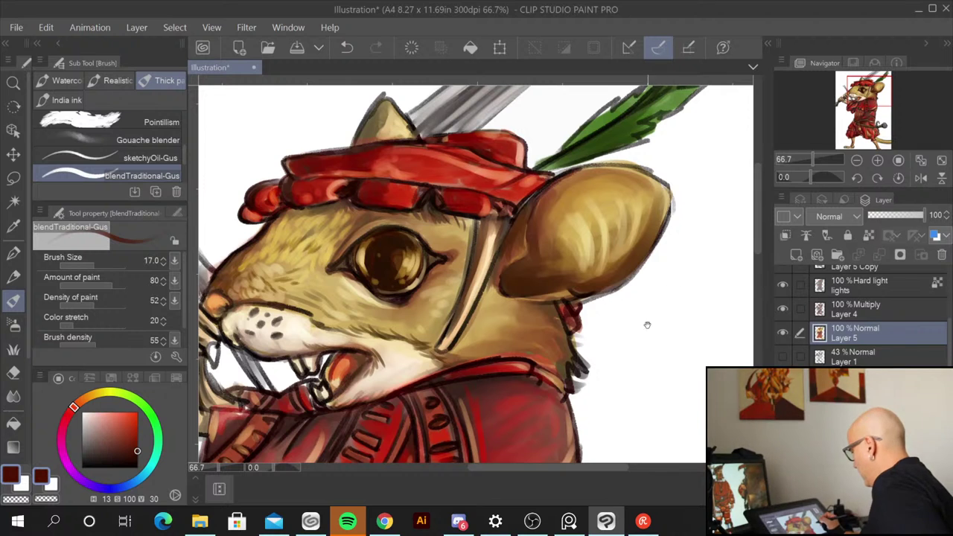
# Step: Examine the clothing and sword hilt up close, switching Layer 5's visibility off and on to compare
pyautogui.hotkey('ctrl', '-')
pyautogui.hotkey('ctrl', '-')
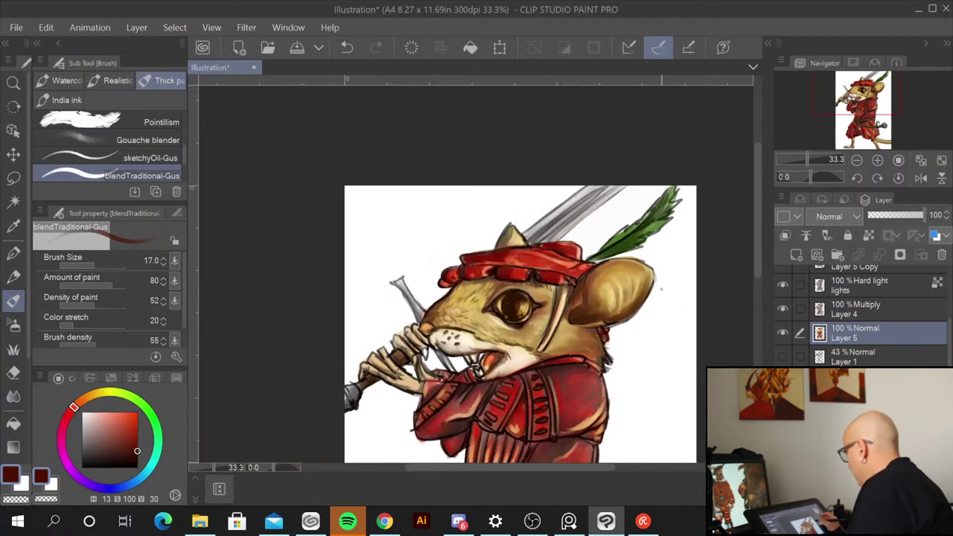
pyautogui.moveTo(653, 394); pyautogui.dragTo(595, 201)
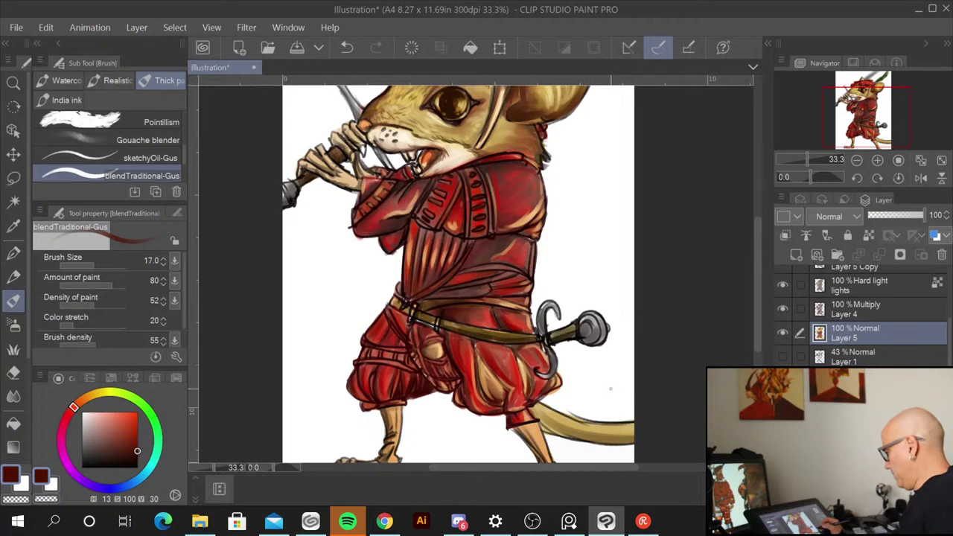
pyautogui.moveTo(611, 382); pyautogui.dragTo(610, 371)
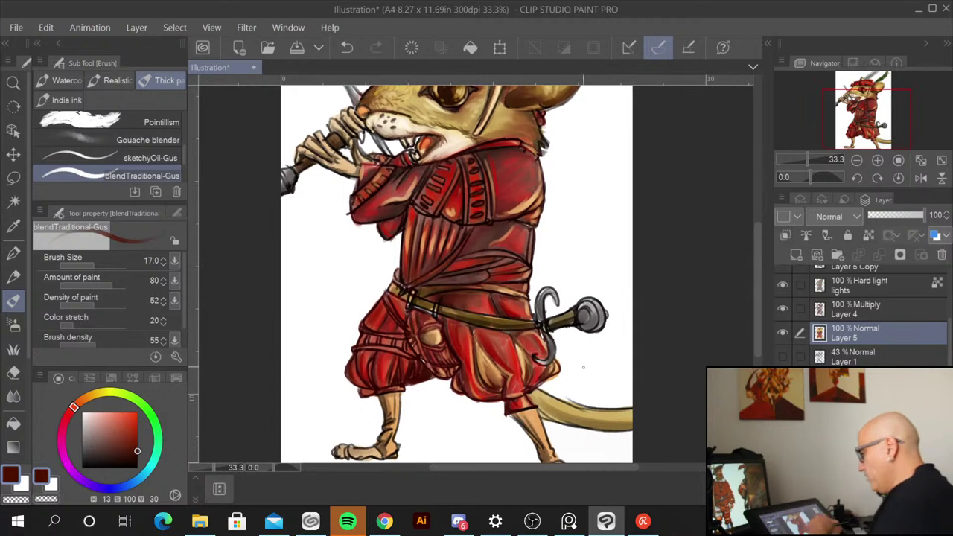
pyautogui.hotkey('ctrl', '+')
pyautogui.hotkey('ctrl', '+')
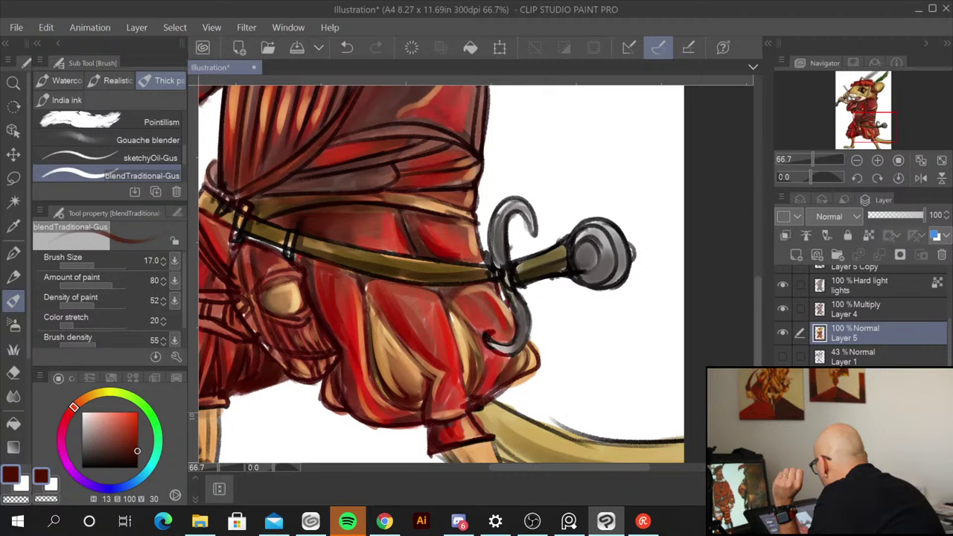
pyautogui.click(782, 334)
pyautogui.click(781, 334)
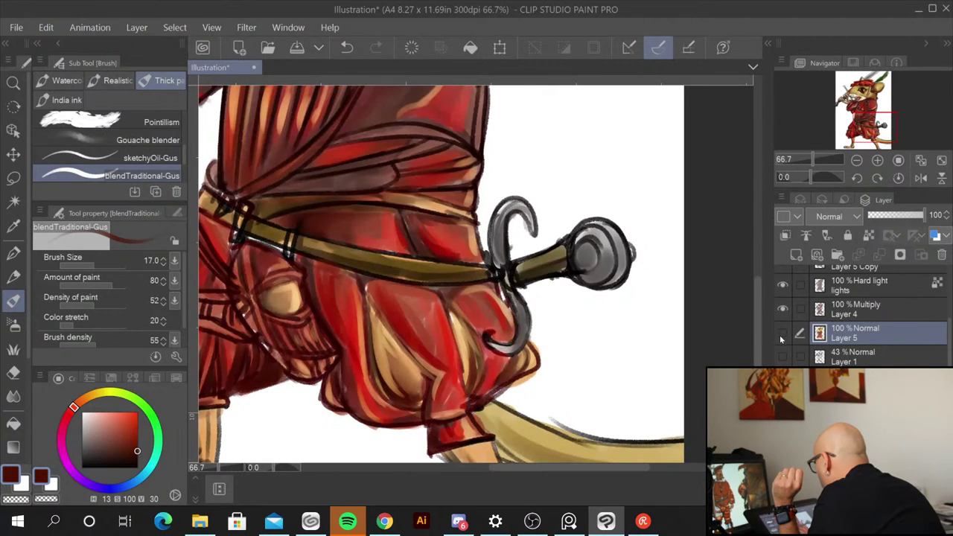
pyautogui.click(780, 338)
pyautogui.click(781, 335)
# Step: Soften the dark fold lines of the waist sash on Multiply Layer 4 with the Blend tool at size 30
pyautogui.click(884, 311)
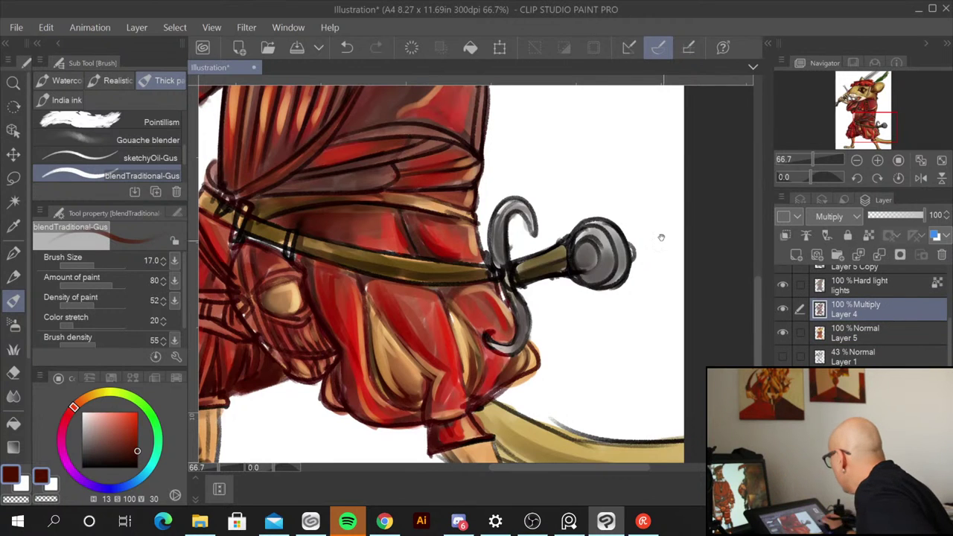
pyautogui.moveTo(628, 185); pyautogui.dragTo(724, 388)
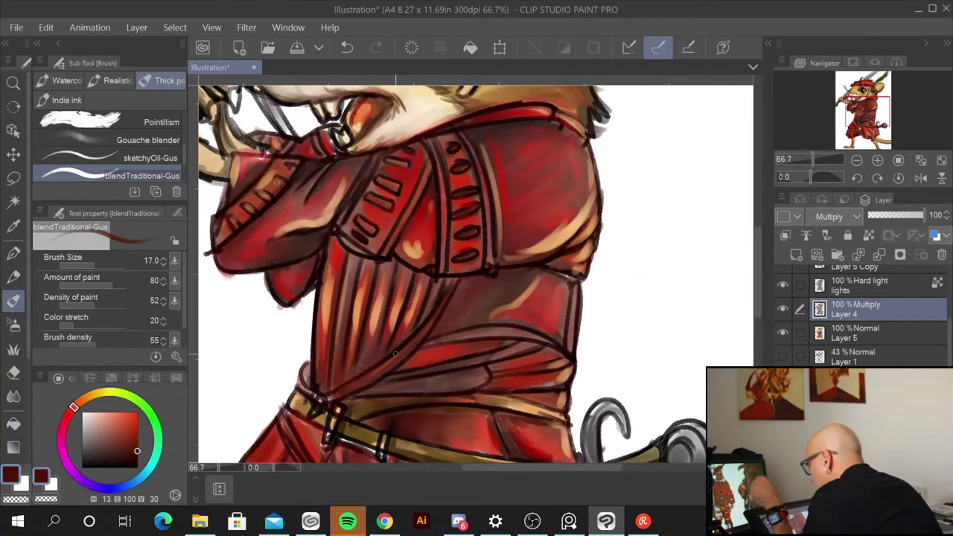
pyautogui.click(15, 399)
pyautogui.press('[')
pyautogui.press('[')
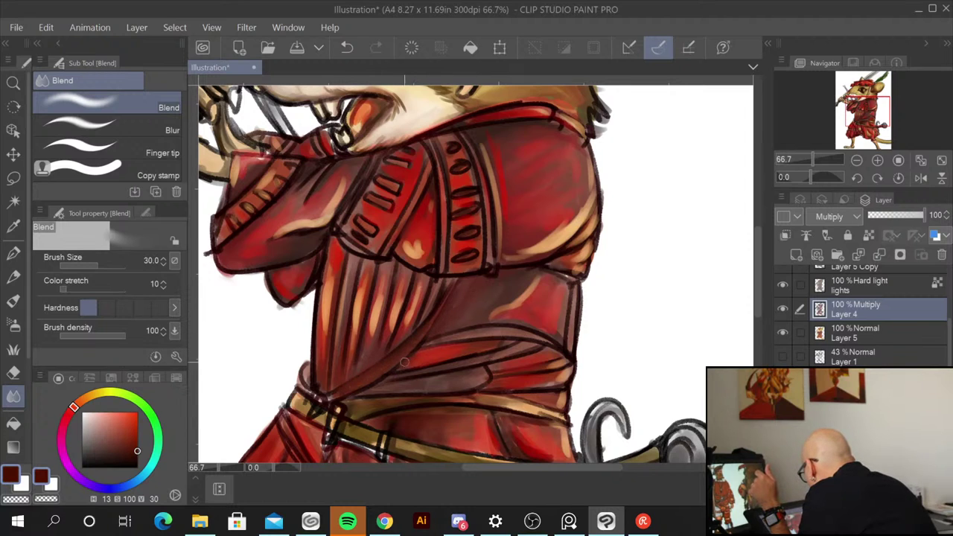
pyautogui.moveTo(391, 382); pyautogui.dragTo(496, 370)
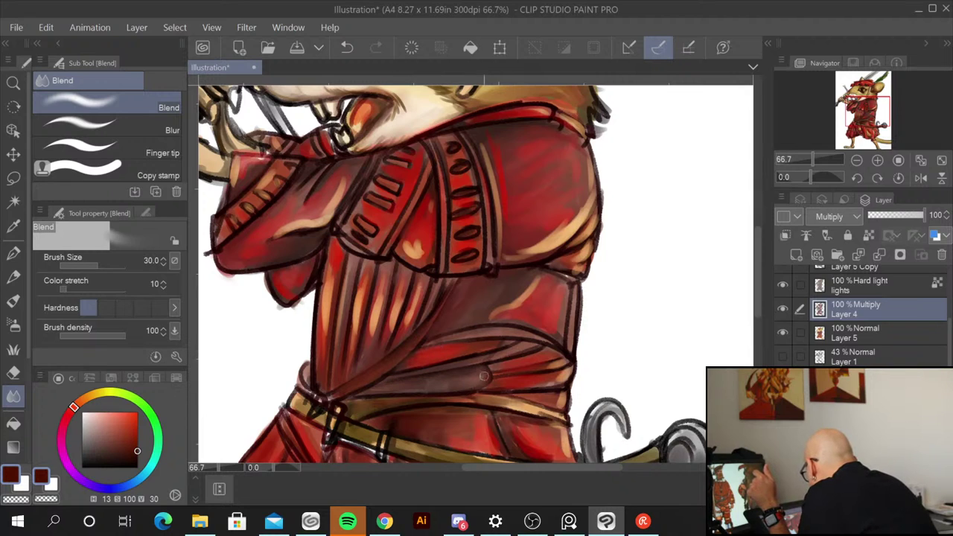
pyautogui.moveTo(528, 350)
pyautogui.mouseDown()
pyautogui.moveTo(465, 361)
pyautogui.moveTo(522, 344)
pyautogui.moveTo(490, 353)
pyautogui.moveTo(502, 351)
pyautogui.moveTo(462, 338)
pyautogui.moveTo(523, 336)
pyautogui.mouseUp()
pyautogui.moveTo(452, 335); pyautogui.dragTo(523, 322)
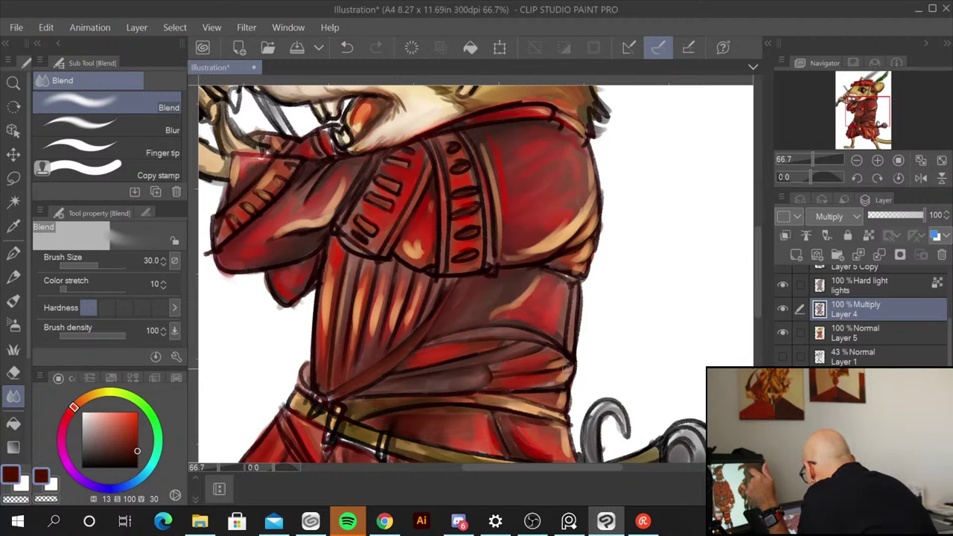
pyautogui.moveTo(509, 391)
pyautogui.mouseDown()
pyautogui.moveTo(551, 384)
pyautogui.moveTo(555, 391)
pyautogui.mouseUp()
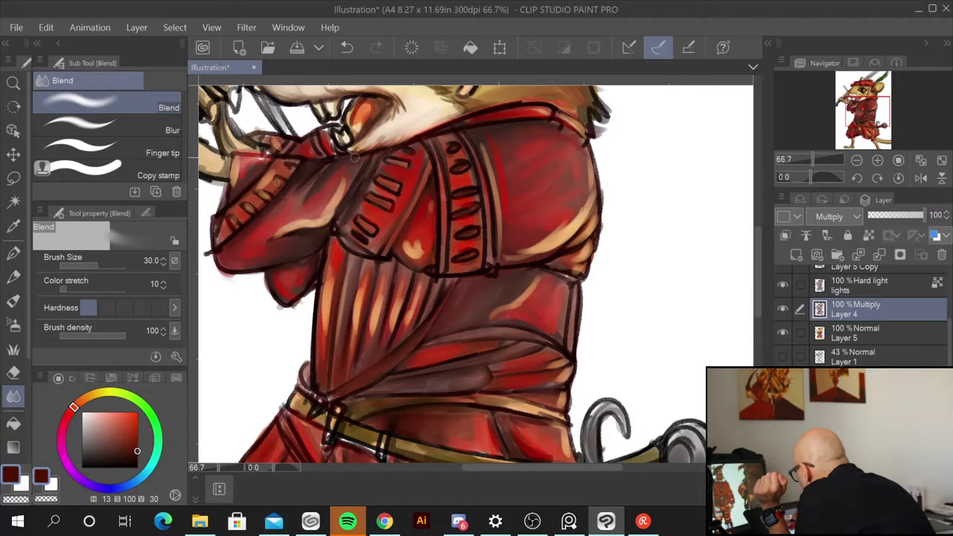
# Step: Blend the dark outlines along the jacket collar and both edges of the hat's chin strap
pyautogui.moveTo(679, 229); pyautogui.dragTo(630, 385)
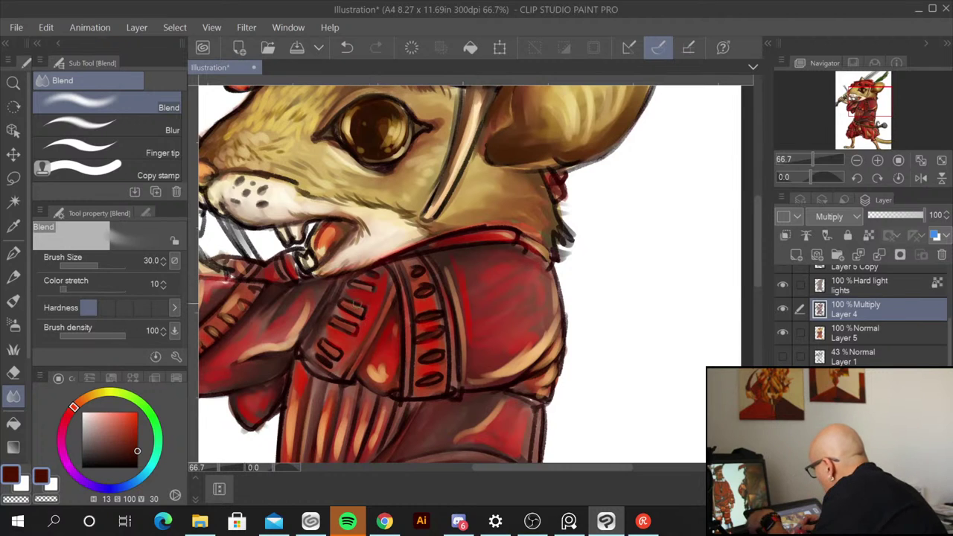
pyautogui.moveTo(433, 245)
pyautogui.mouseDown()
pyautogui.moveTo(515, 234)
pyautogui.moveTo(478, 229)
pyautogui.moveTo(505, 229)
pyautogui.mouseUp()
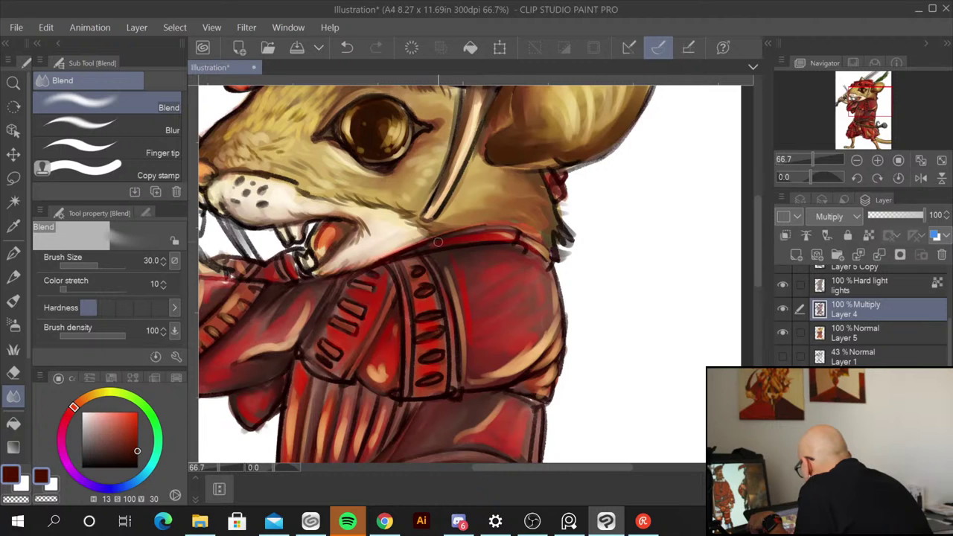
pyautogui.moveTo(437, 242)
pyautogui.mouseDown()
pyautogui.moveTo(475, 231)
pyautogui.moveTo(408, 253)
pyautogui.moveTo(489, 245)
pyautogui.moveTo(544, 263)
pyautogui.moveTo(525, 244)
pyautogui.moveTo(555, 256)
pyautogui.moveTo(521, 232)
pyautogui.mouseUp()
pyautogui.moveTo(596, 175); pyautogui.dragTo(570, 255)
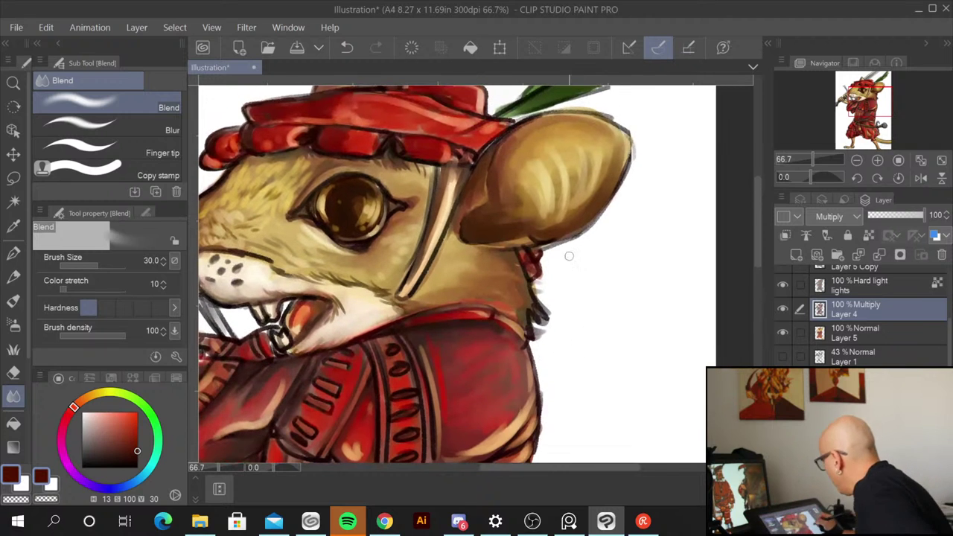
pyautogui.moveTo(448, 216); pyautogui.dragTo(407, 293)
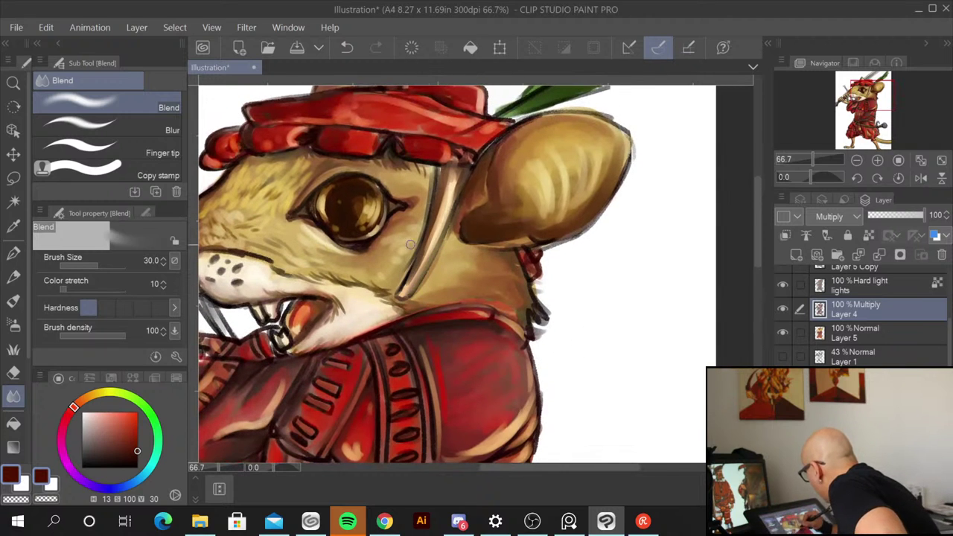
pyautogui.moveTo(440, 180); pyautogui.dragTo(402, 293)
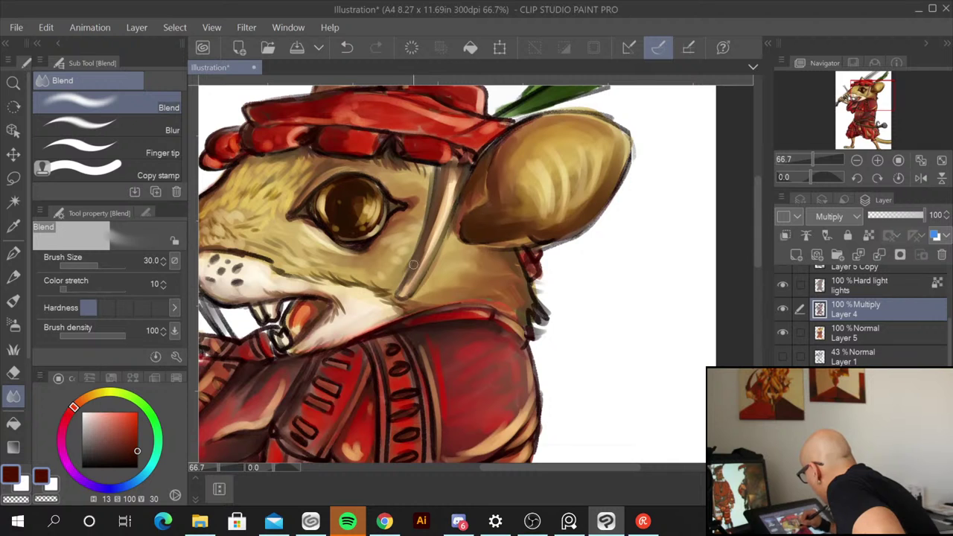
# Step: Blend the hard black lines along the upper muzzle, cheek and lower jaw of the mouse
pyautogui.scroll(-1, 643, 360)
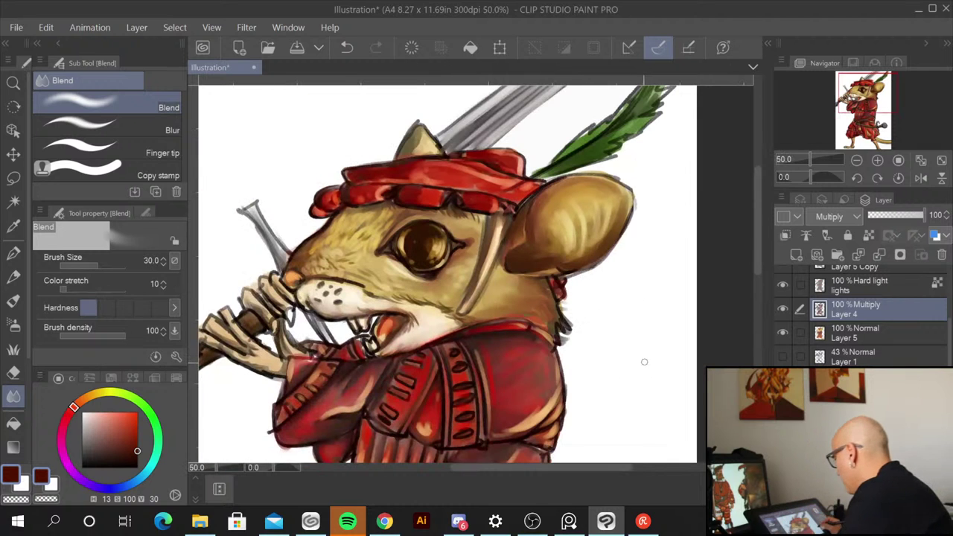
pyautogui.scroll(2, 561, 323)
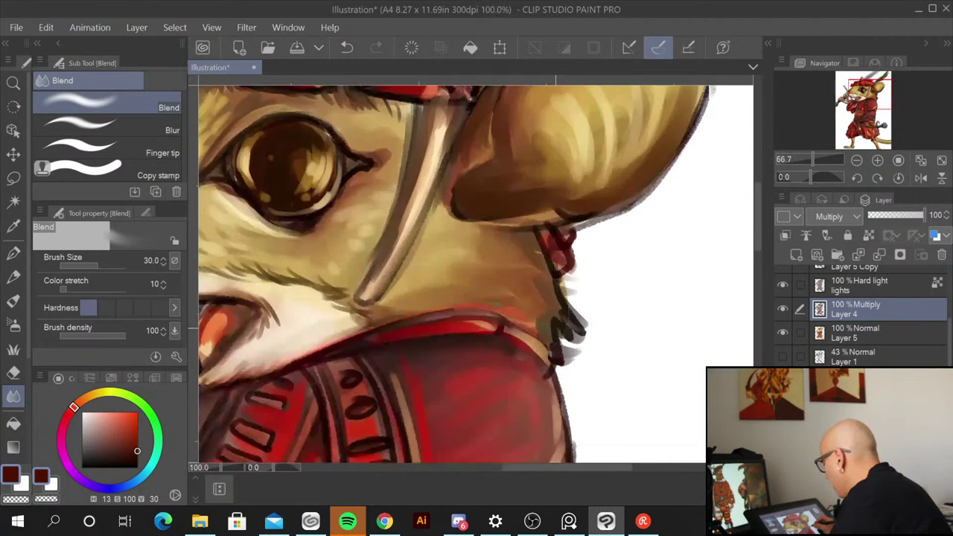
pyautogui.moveTo(344, 306); pyautogui.dragTo(539, 347)
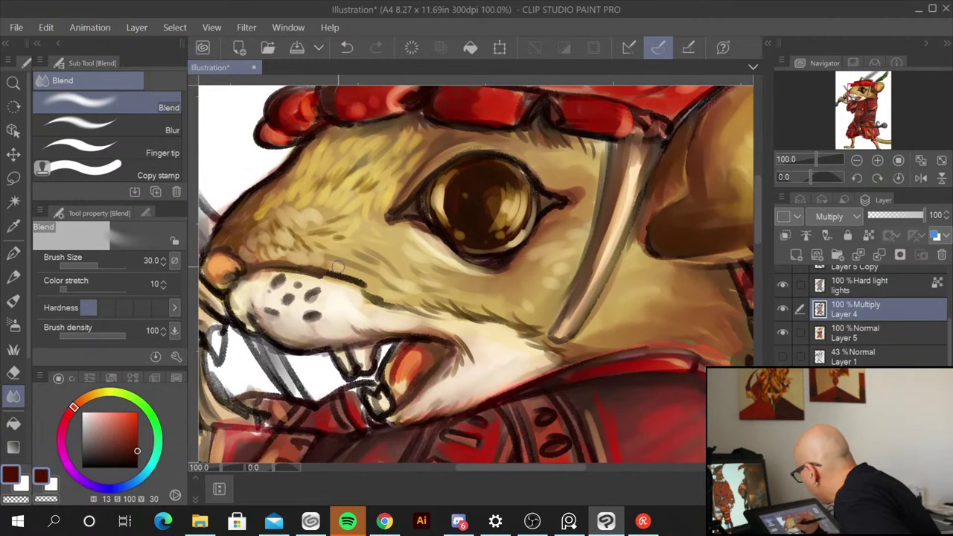
pyautogui.moveTo(338, 267)
pyautogui.mouseDown()
pyautogui.moveTo(331, 271)
pyautogui.moveTo(369, 280)
pyautogui.moveTo(275, 268)
pyautogui.moveTo(246, 281)
pyautogui.mouseUp()
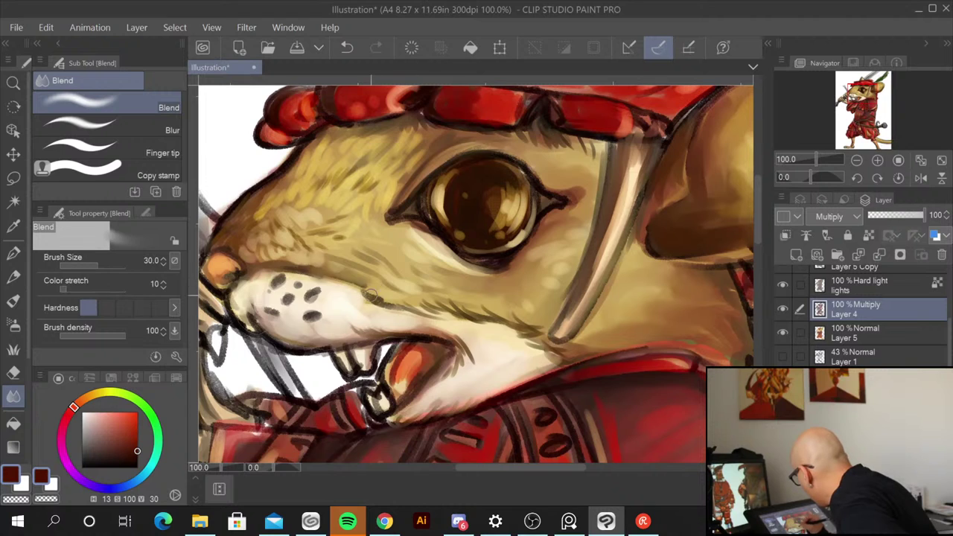
pyautogui.moveTo(370, 294); pyautogui.dragTo(415, 305)
pyautogui.moveTo(379, 351)
pyautogui.mouseDown()
pyautogui.moveTo(365, 364)
pyautogui.moveTo(349, 351)
pyautogui.moveTo(365, 364)
pyautogui.moveTo(428, 344)
pyautogui.moveTo(411, 358)
pyautogui.moveTo(399, 346)
pyautogui.moveTo(382, 379)
pyautogui.moveTo(400, 387)
pyautogui.moveTo(390, 383)
pyautogui.moveTo(393, 407)
pyautogui.moveTo(376, 393)
pyautogui.moveTo(393, 411)
pyautogui.moveTo(433, 381)
pyautogui.mouseUp()
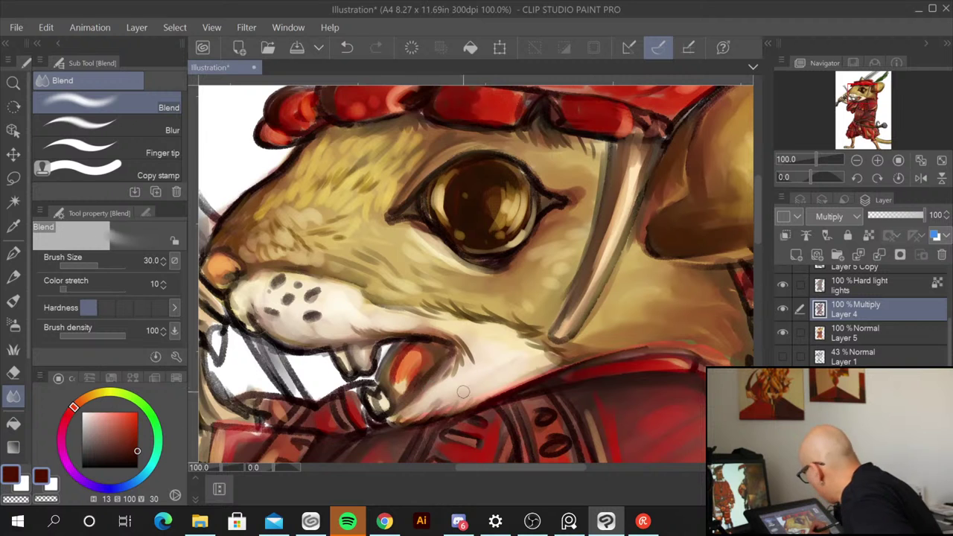
# Step: Reduce the Blend tool to size 25 and soften the line work on the jacket and the bent arm's sleeve
pyautogui.scroll(-2, 609, 362)
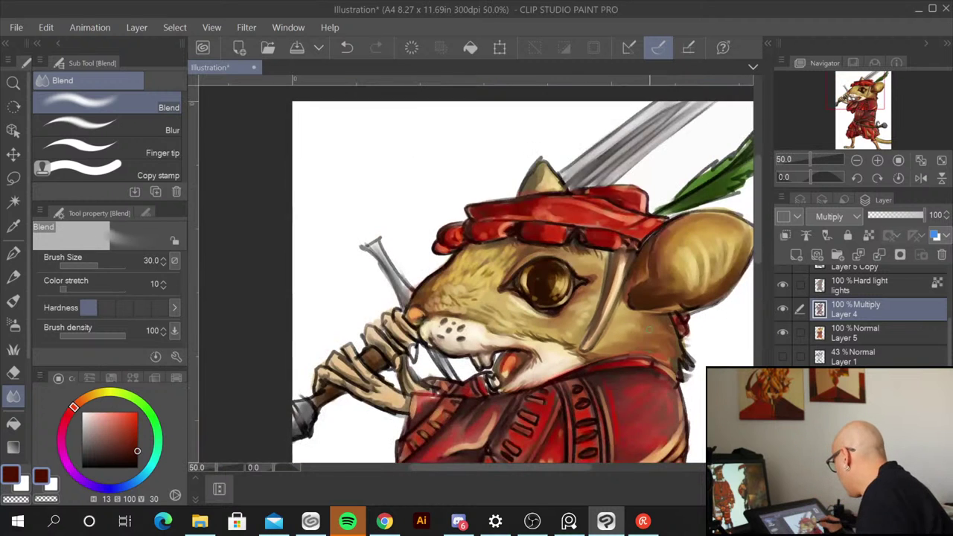
pyautogui.moveTo(652, 328); pyautogui.dragTo(521, 205)
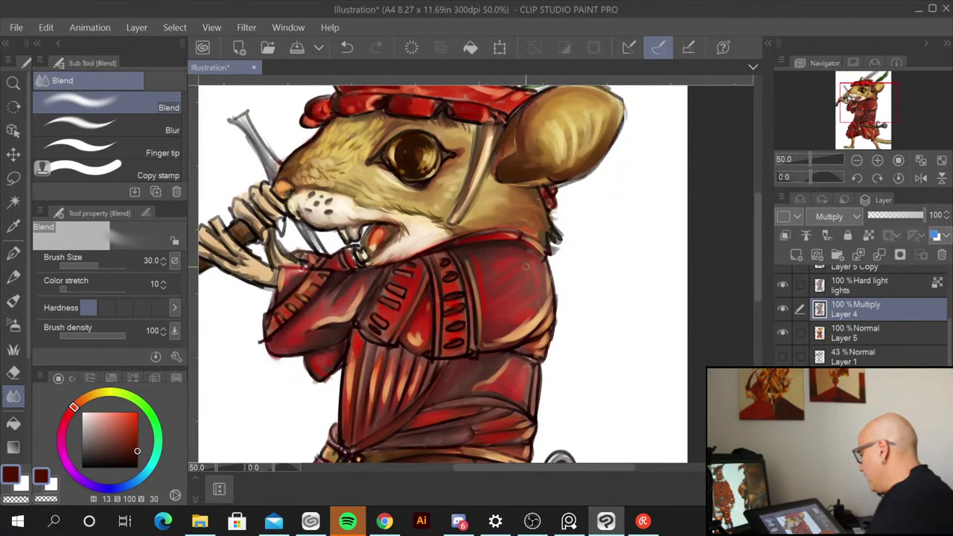
pyautogui.scroll(-1, 526, 265)
pyautogui.moveTo(581, 310); pyautogui.dragTo(537, 282)
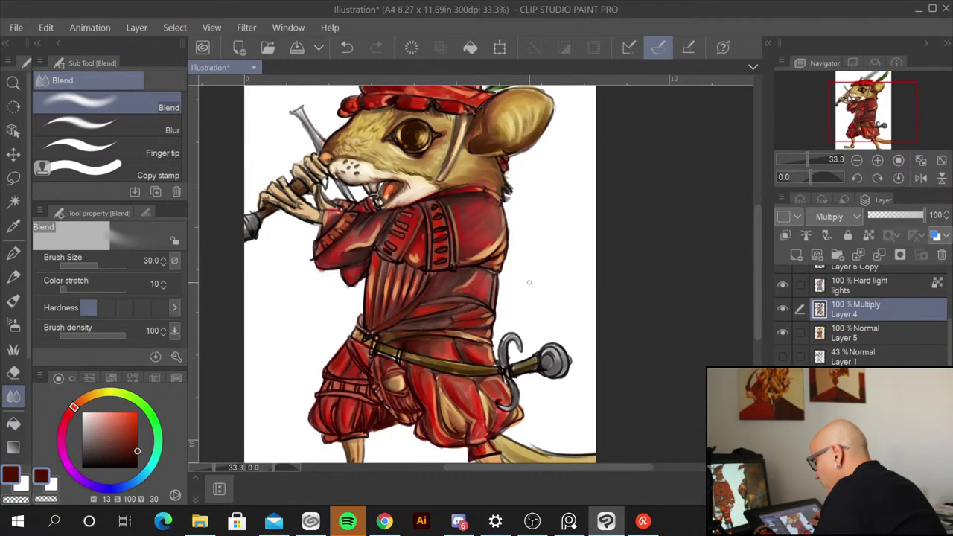
pyautogui.scroll(2, 527, 282)
pyautogui.press('[')
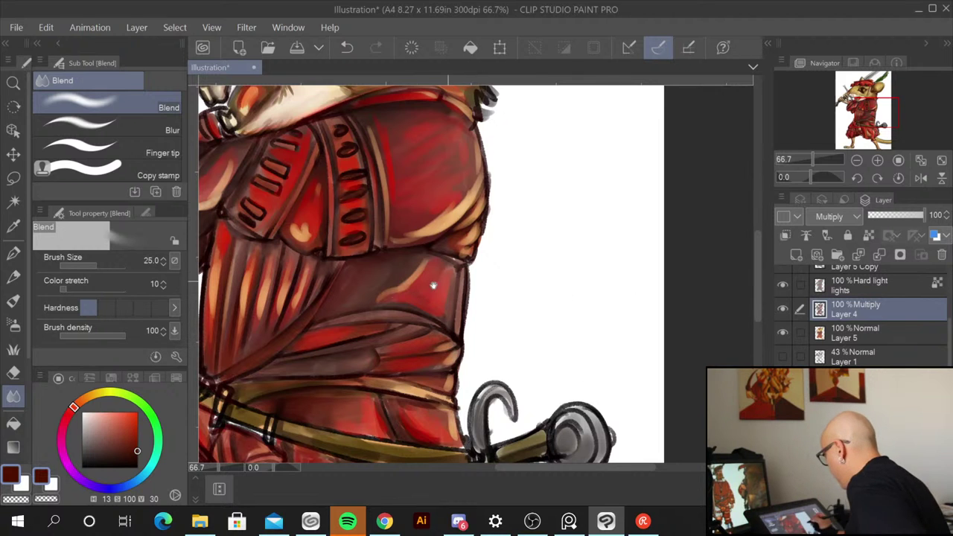
pyautogui.moveTo(432, 280); pyautogui.dragTo(578, 436)
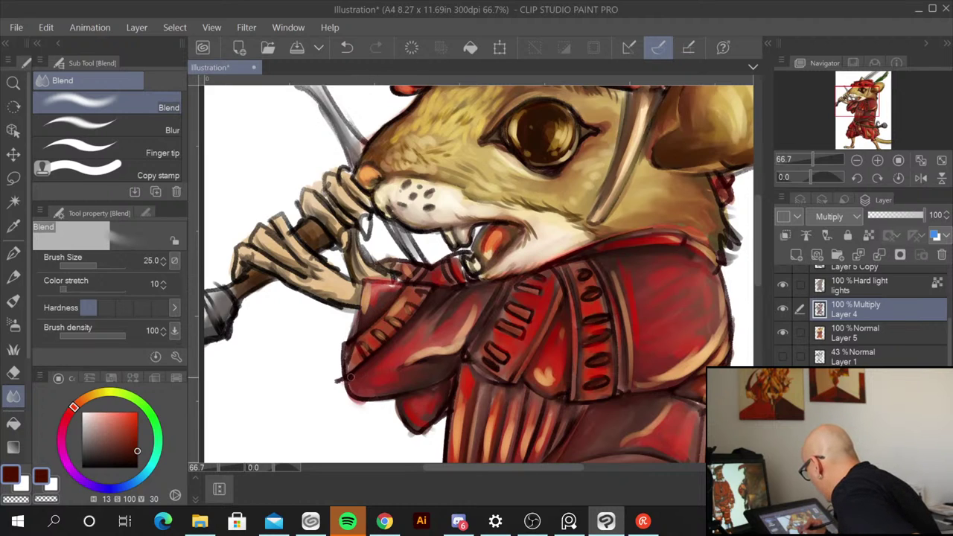
pyautogui.moveTo(348, 378)
pyautogui.mouseDown()
pyautogui.moveTo(374, 396)
pyautogui.moveTo(463, 360)
pyautogui.mouseUp()
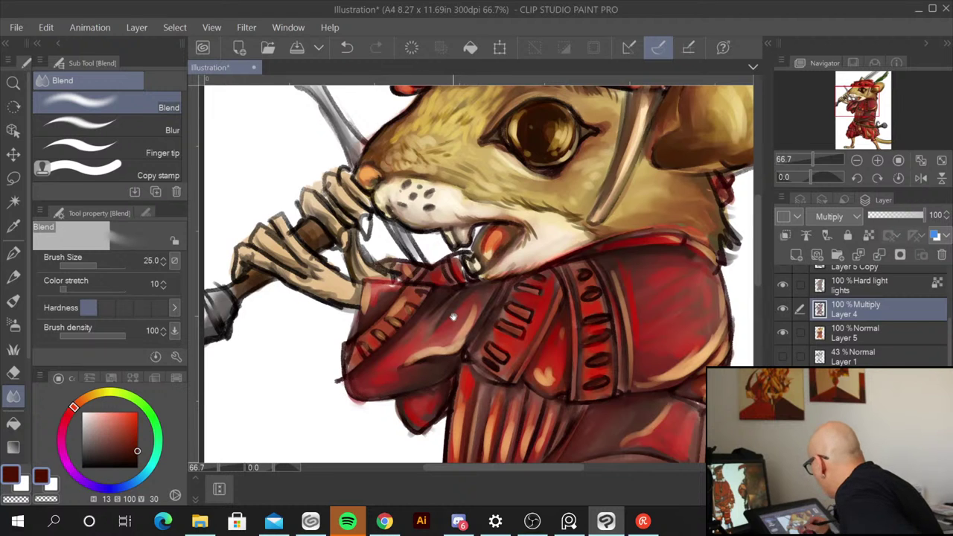
# Step: Smooth the outlines of the mouse's fingers, hand and wrist and the sword's crossguard beside the snout
pyautogui.moveTo(453, 317); pyautogui.dragTo(409, 384)
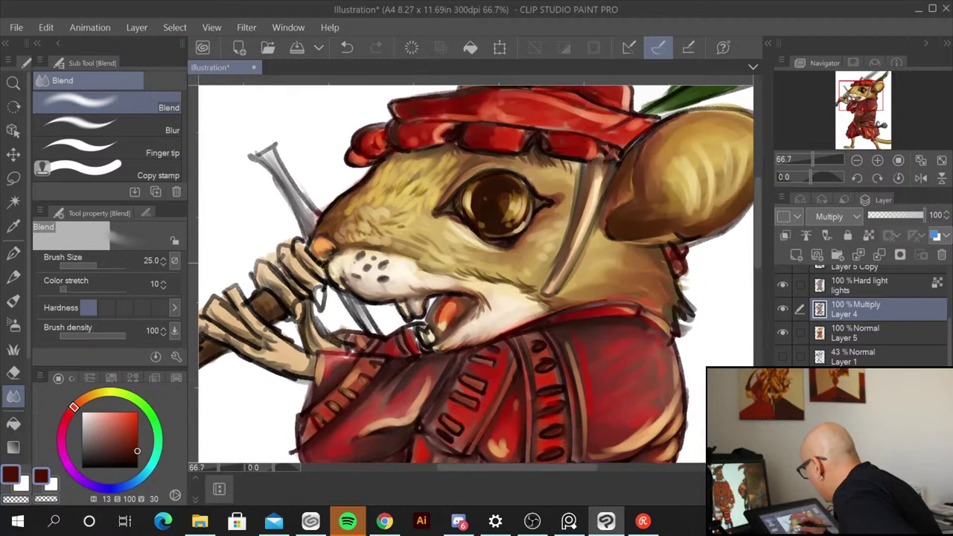
pyautogui.moveTo(228, 335)
pyautogui.mouseDown()
pyautogui.moveTo(259, 347)
pyautogui.moveTo(234, 338)
pyautogui.moveTo(258, 337)
pyautogui.moveTo(219, 318)
pyautogui.moveTo(221, 309)
pyautogui.moveTo(249, 329)
pyautogui.moveTo(229, 320)
pyautogui.moveTo(253, 327)
pyautogui.moveTo(237, 317)
pyautogui.moveTo(250, 303)
pyautogui.moveTo(267, 328)
pyautogui.mouseUp()
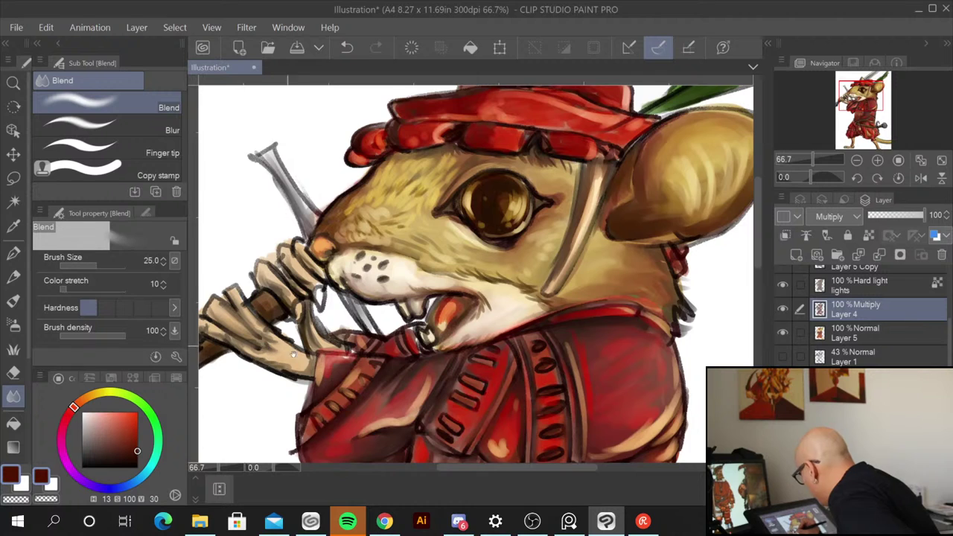
pyautogui.moveTo(291, 364); pyautogui.dragTo(379, 361)
pyautogui.moveTo(315, 338)
pyautogui.mouseDown()
pyautogui.moveTo(327, 349)
pyautogui.moveTo(282, 332)
pyautogui.mouseUp()
pyautogui.moveTo(348, 268)
pyautogui.mouseDown()
pyautogui.moveTo(360, 293)
pyautogui.moveTo(389, 307)
pyautogui.mouseUp()
pyautogui.moveTo(360, 265)
pyautogui.mouseDown()
pyautogui.moveTo(396, 273)
pyautogui.moveTo(386, 253)
pyautogui.mouseUp()
pyautogui.moveTo(359, 168); pyautogui.dragTo(393, 235)
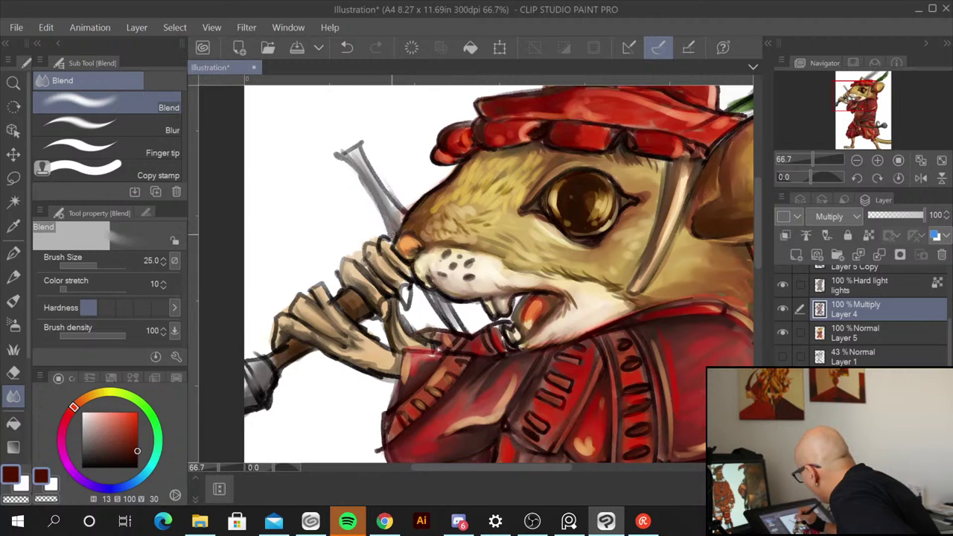
# Step: Blend the line work on the sword section below the snout and on the grip and pommel behind the hand
pyautogui.moveTo(433, 294); pyautogui.dragTo(457, 331)
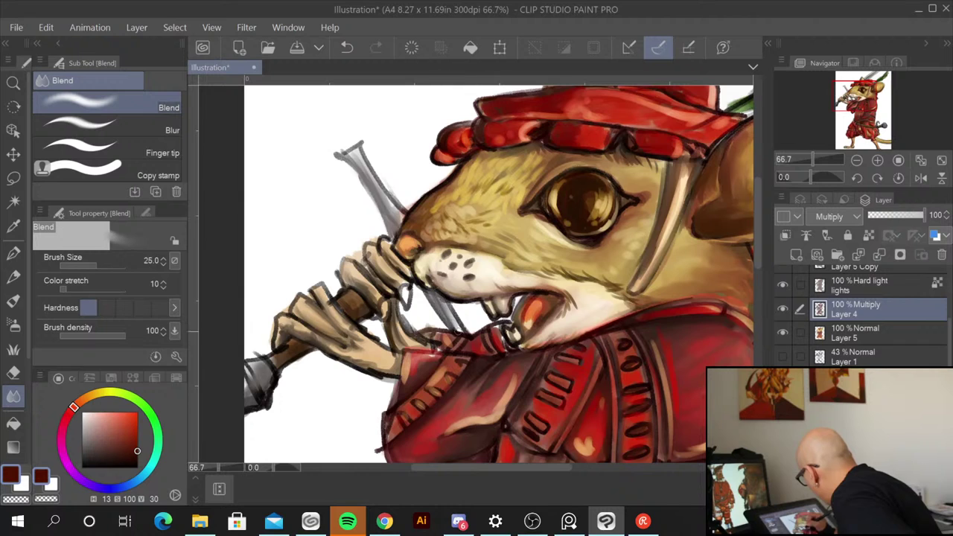
pyautogui.moveTo(273, 373); pyautogui.dragTo(299, 341)
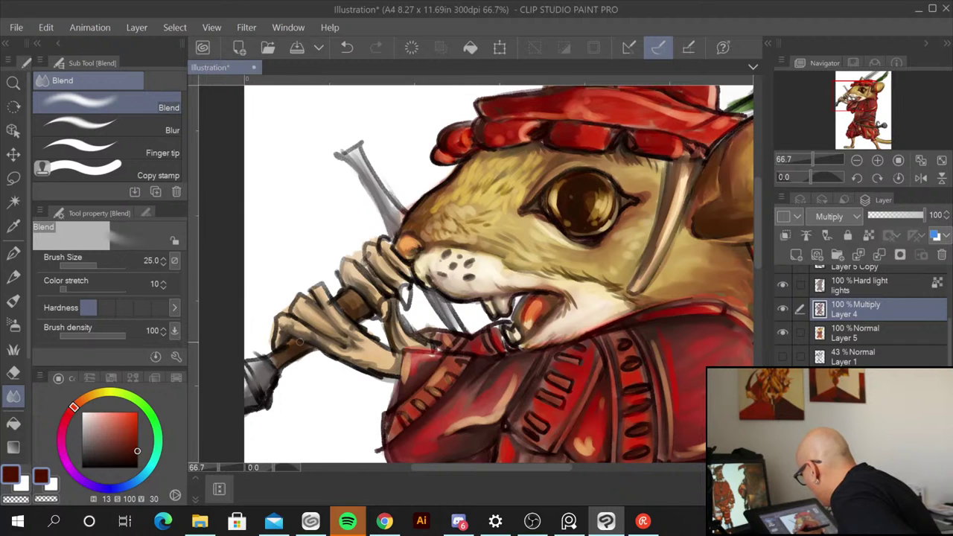
pyautogui.moveTo(274, 377); pyautogui.dragTo(265, 398)
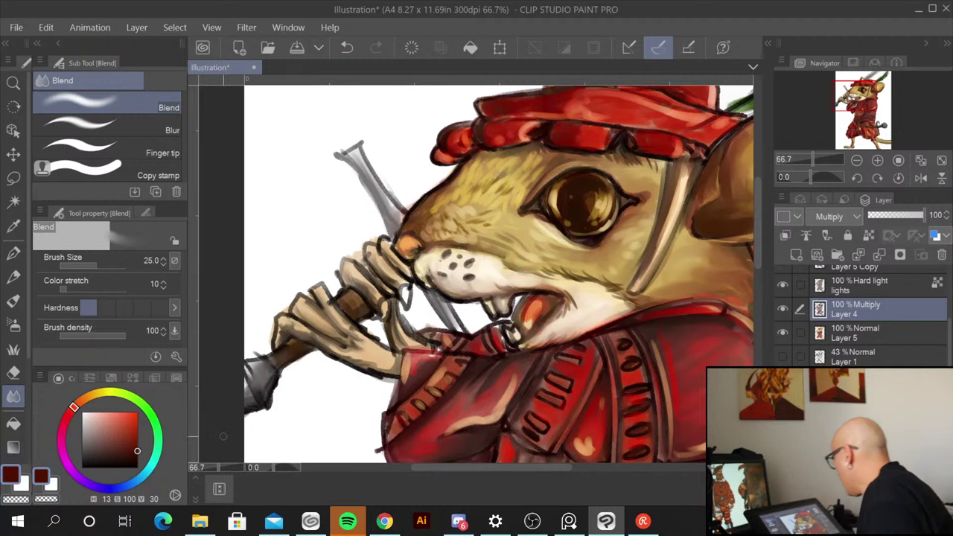
# Step: Soften the dark outlines and inner strokes of the green hat feather from its base to the tip
pyautogui.scroll(-1, 222, 436)
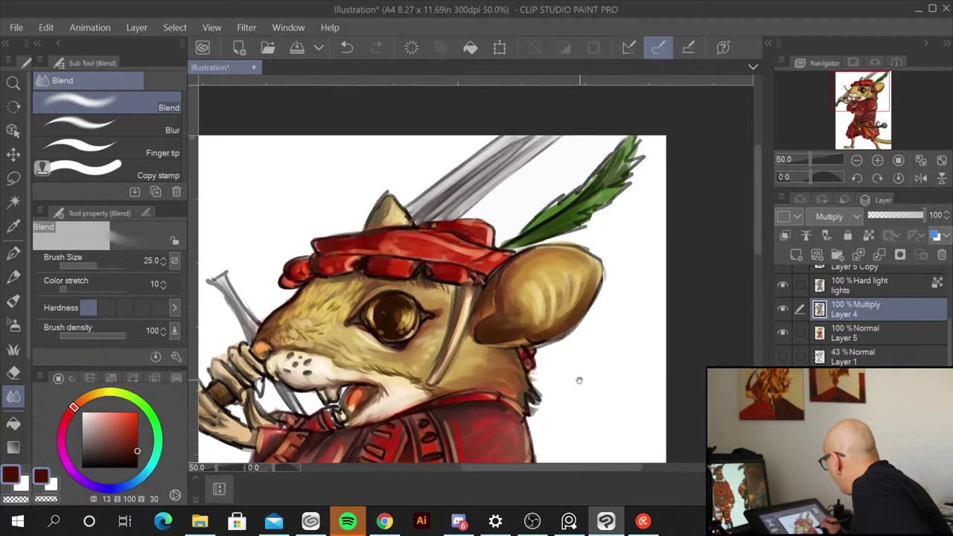
pyautogui.moveTo(678, 308); pyautogui.dragTo(576, 372)
pyautogui.moveTo(533, 230); pyautogui.dragTo(506, 246)
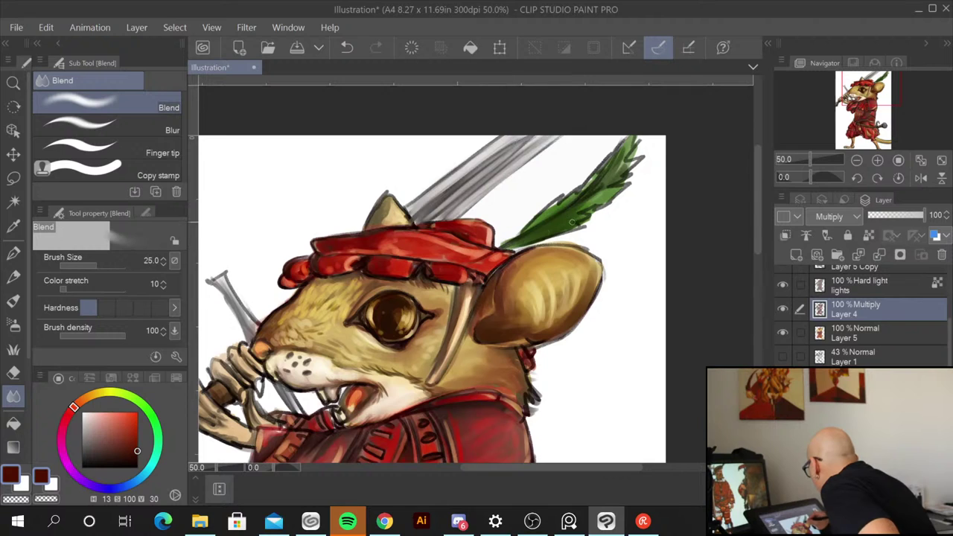
pyautogui.moveTo(585, 203); pyautogui.dragTo(589, 191)
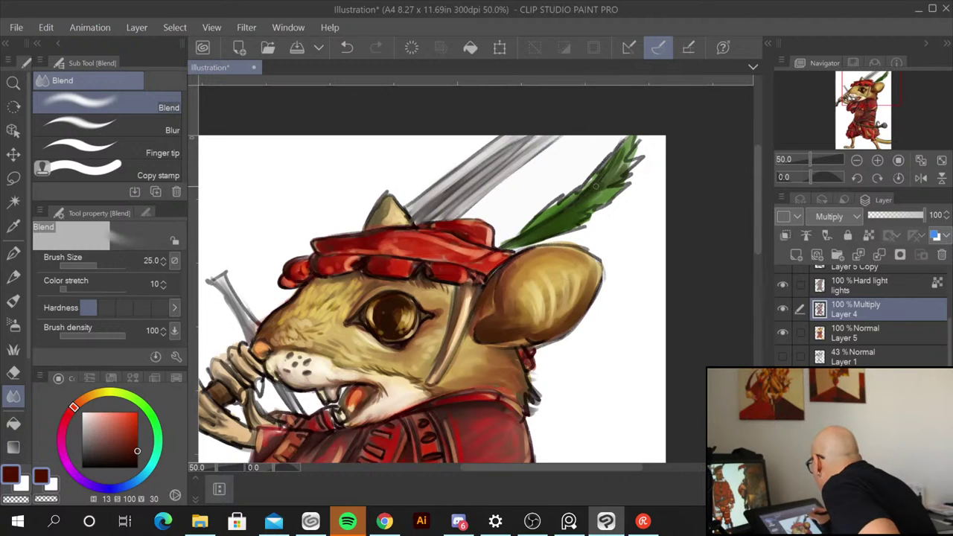
pyautogui.moveTo(637, 162); pyautogui.dragTo(603, 190)
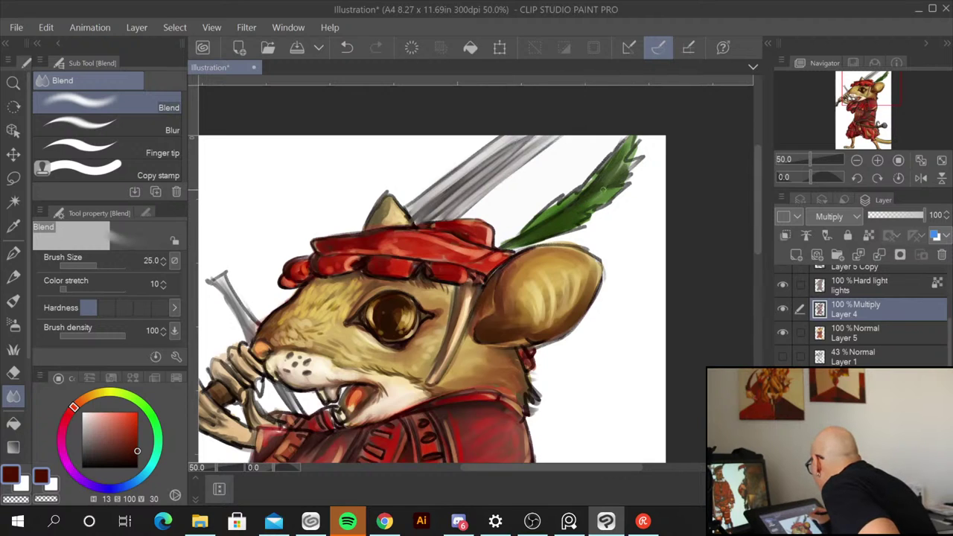
pyautogui.moveTo(632, 143); pyautogui.dragTo(609, 197)
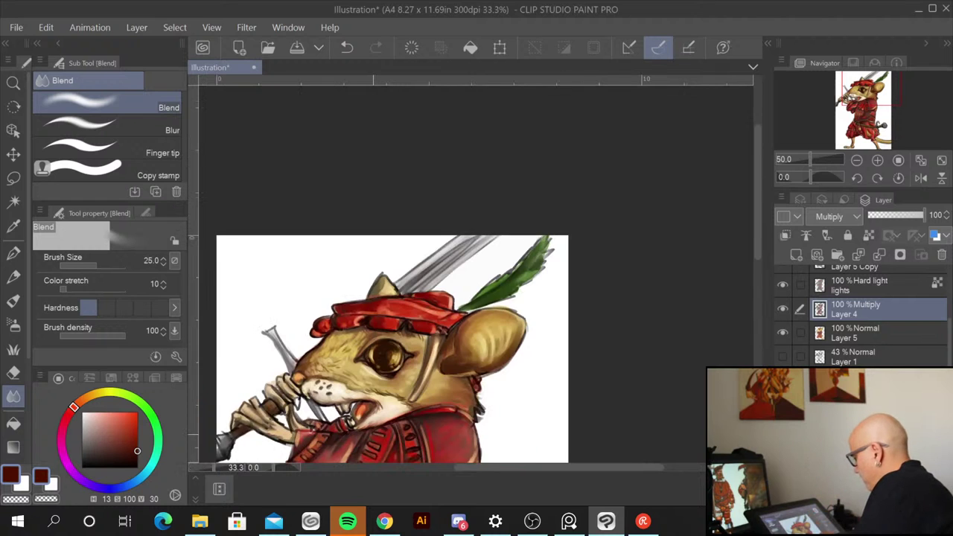
# Step: Blend the outlines and shading of the mouse's front leg from below the breeches cuff down to the toes
pyautogui.hotkey('ctrl', '-')
pyautogui.moveTo(526, 428); pyautogui.dragTo(551, 159)
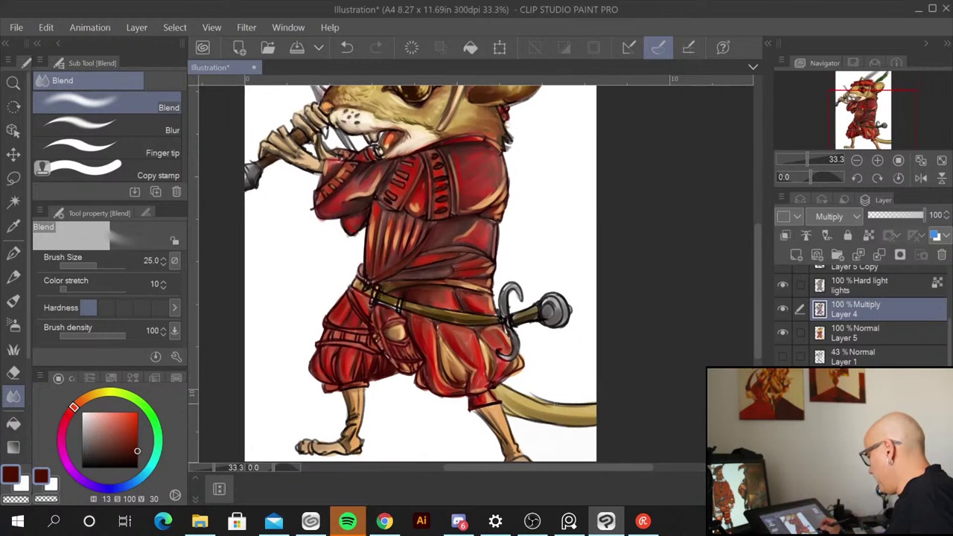
pyautogui.keyDown('ctrl'); pyautogui.click(428, 428); pyautogui.keyUp('ctrl')
pyautogui.keyDown('ctrl'); pyautogui.click(428, 427); pyautogui.keyUp('ctrl')
pyautogui.moveTo(402, 429); pyautogui.dragTo(483, 339)
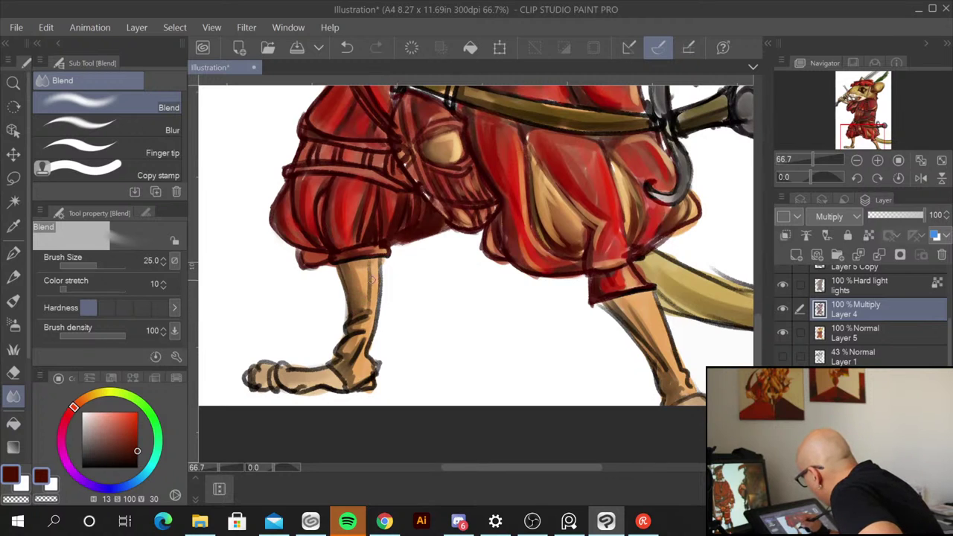
pyautogui.moveTo(371, 277)
pyautogui.mouseDown()
pyautogui.moveTo(369, 318)
pyautogui.moveTo(369, 308)
pyautogui.moveTo(341, 347)
pyautogui.moveTo(346, 356)
pyautogui.moveTo(354, 347)
pyautogui.moveTo(346, 358)
pyautogui.moveTo(360, 373)
pyautogui.moveTo(345, 367)
pyautogui.moveTo(361, 371)
pyautogui.moveTo(348, 377)
pyautogui.moveTo(309, 344)
pyautogui.moveTo(323, 370)
pyautogui.moveTo(286, 381)
pyautogui.moveTo(302, 388)
pyautogui.moveTo(266, 385)
pyautogui.mouseUp()
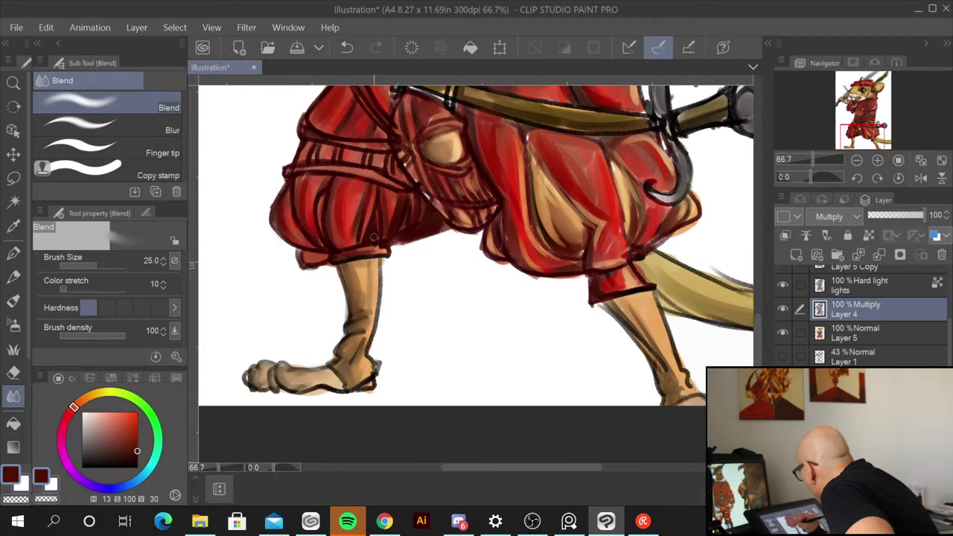
# Step: Smooth the fold lines on the front leg's puffed breeches, including the cuff, the outer edge and the striped band above
pyautogui.moveTo(324, 192); pyautogui.dragTo(327, 228)
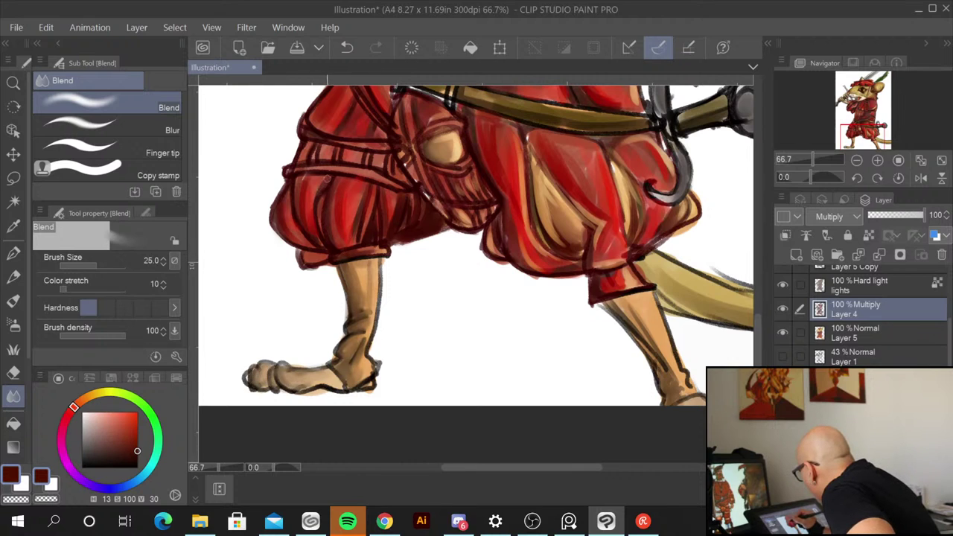
pyautogui.moveTo(316, 186)
pyautogui.mouseDown()
pyautogui.moveTo(313, 212)
pyautogui.moveTo(314, 196)
pyautogui.moveTo(334, 211)
pyautogui.moveTo(297, 175)
pyautogui.moveTo(312, 242)
pyautogui.mouseUp()
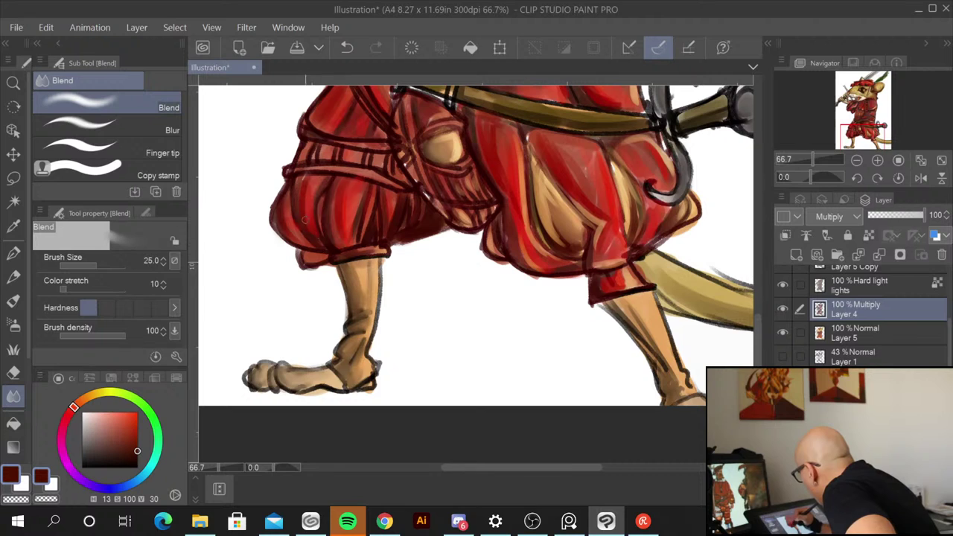
pyautogui.moveTo(281, 193); pyautogui.dragTo(290, 241)
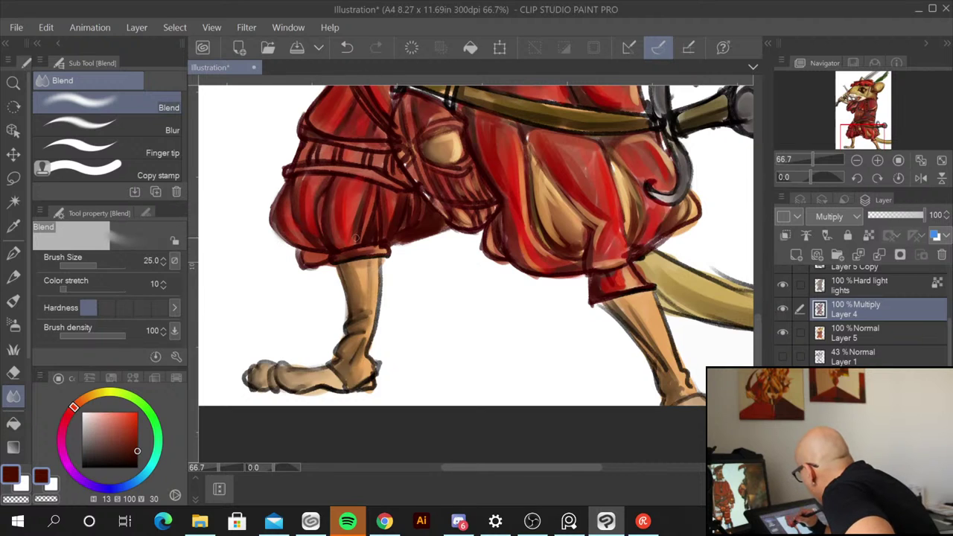
pyautogui.moveTo(381, 204)
pyautogui.mouseDown()
pyautogui.moveTo(383, 245)
pyautogui.moveTo(390, 226)
pyautogui.mouseUp()
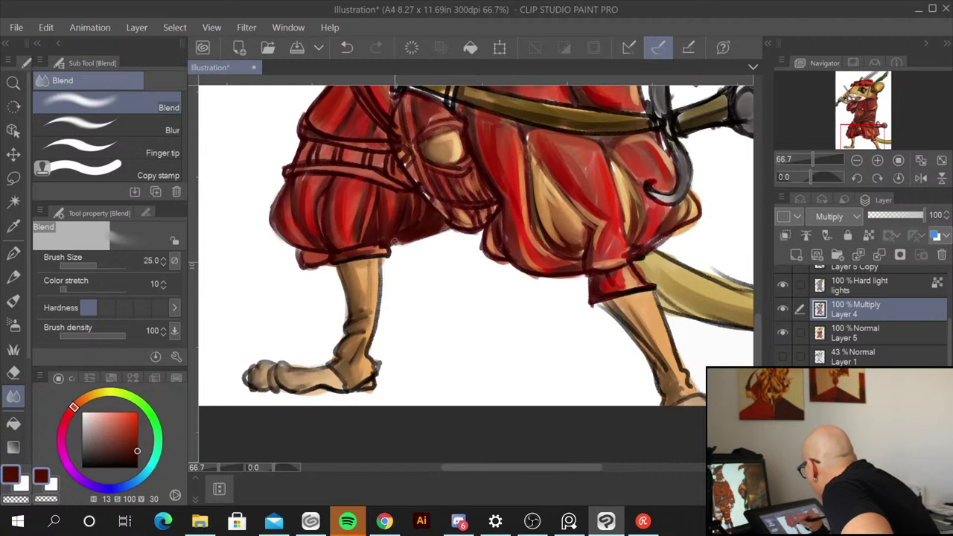
pyautogui.moveTo(346, 251)
pyautogui.mouseDown()
pyautogui.moveTo(371, 247)
pyautogui.moveTo(331, 256)
pyautogui.mouseUp()
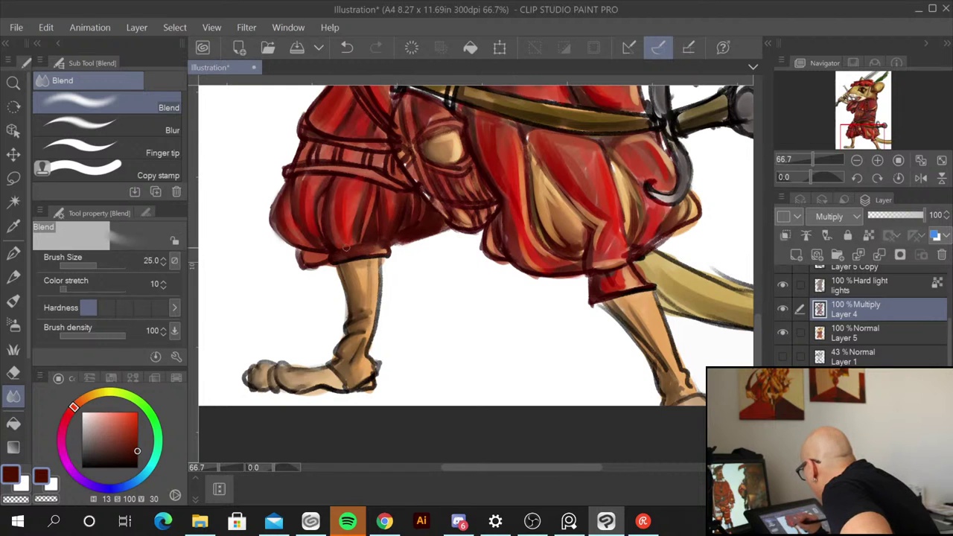
pyautogui.moveTo(460, 283); pyautogui.dragTo(494, 362)
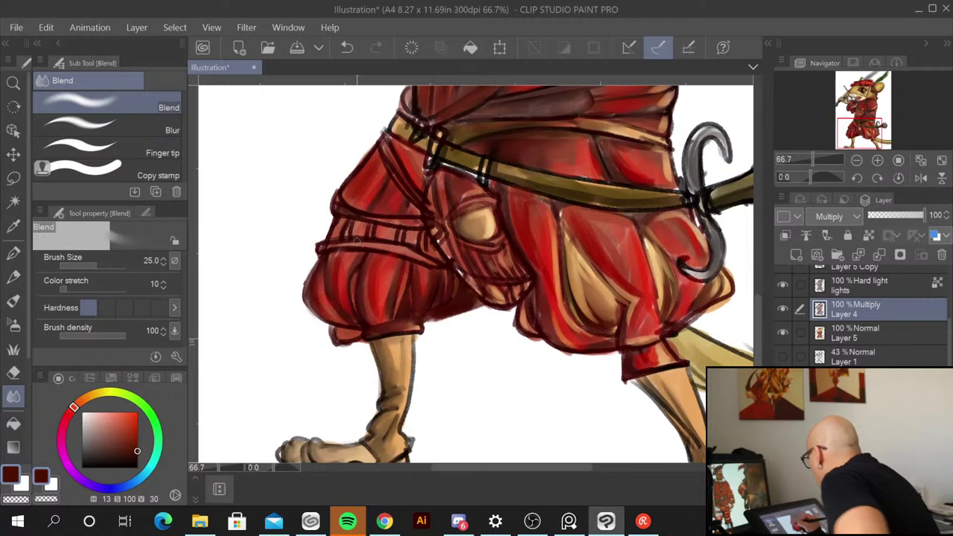
pyautogui.moveTo(356, 241)
pyautogui.mouseDown()
pyautogui.moveTo(335, 244)
pyautogui.moveTo(402, 254)
pyautogui.moveTo(365, 232)
pyautogui.mouseUp()
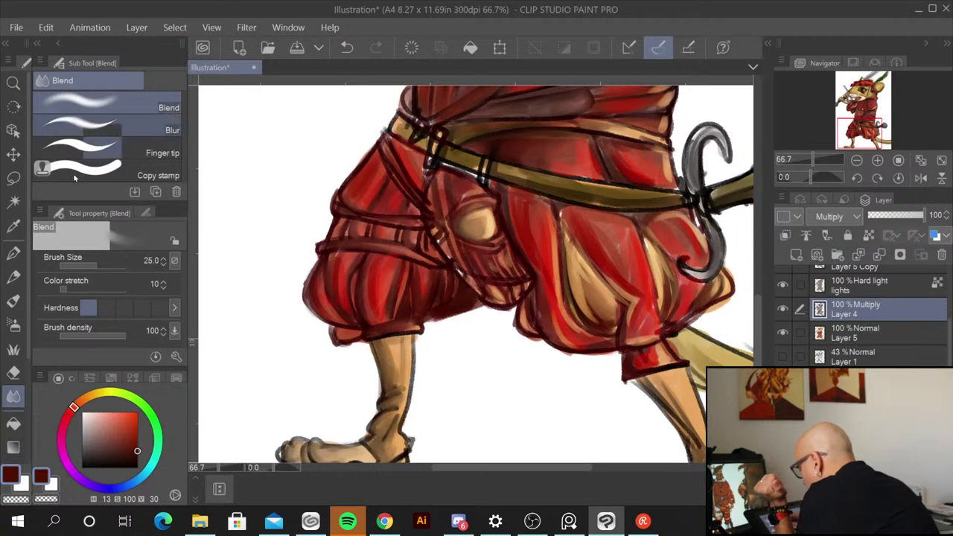
# Step: Paint over the white gaps along the strap below the belt with the blendTraditional-Gus brush at size 17, and return to the Blend tool
pyautogui.click(14, 302)
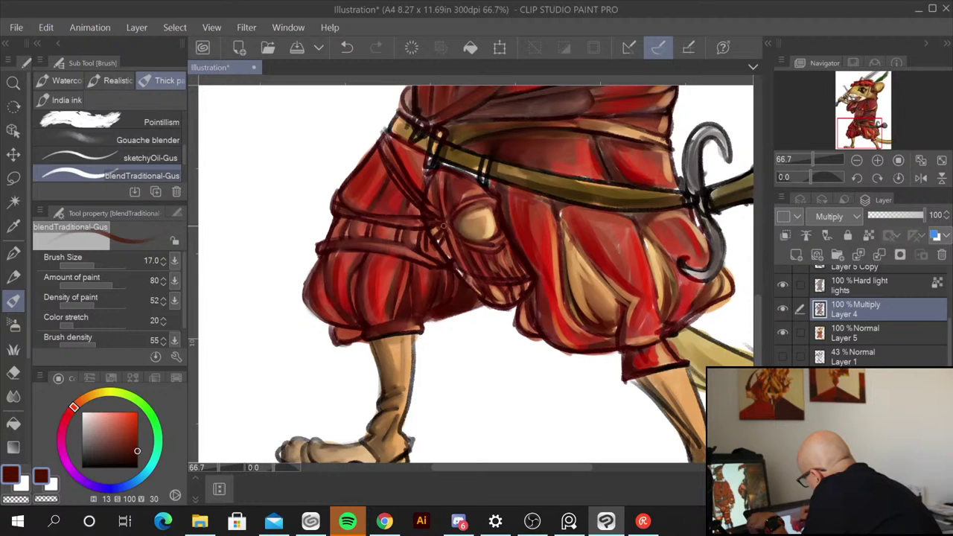
pyautogui.moveTo(445, 238); pyautogui.dragTo(480, 292)
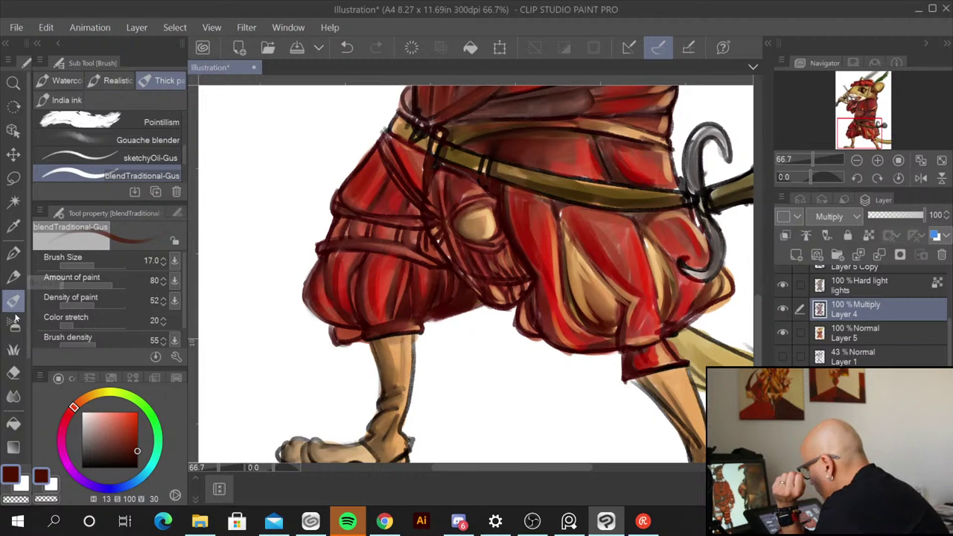
pyautogui.click(14, 395)
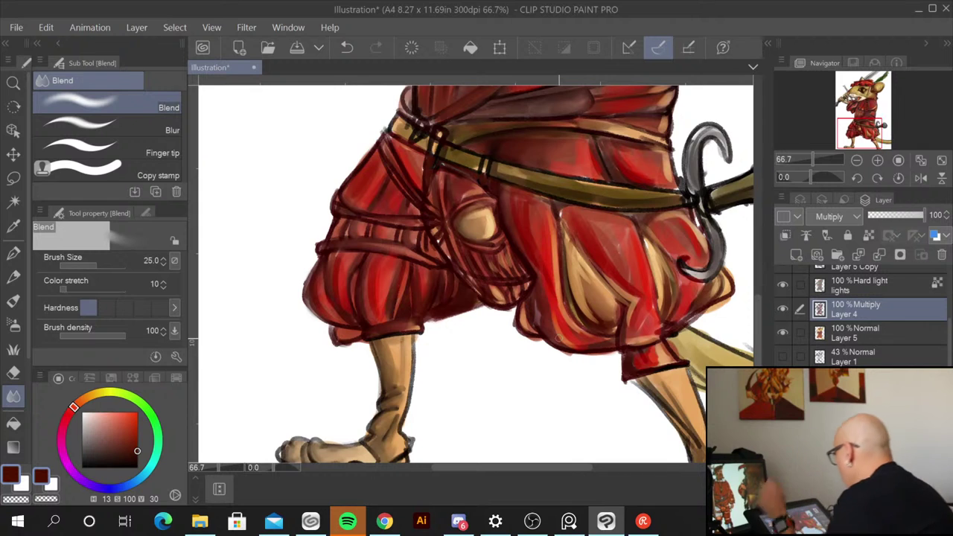
# Step: Save the illustration in the concepts folder as landesknecht-mice-mouseren in CLIP STUDIO FORMAT
pyautogui.scroll(-1, 559, 341)
pyautogui.scroll(-2, 560, 341)
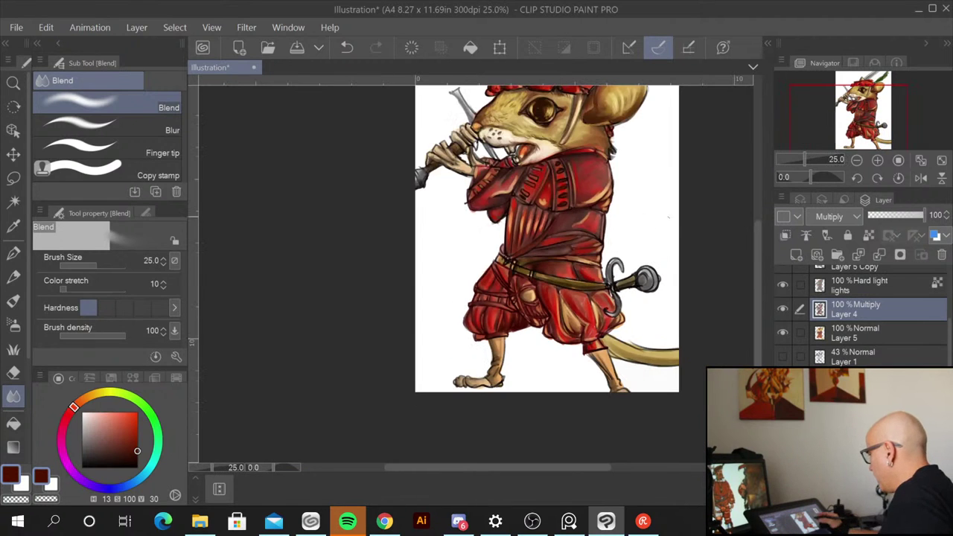
pyautogui.moveTo(646, 313); pyautogui.dragTo(550, 312)
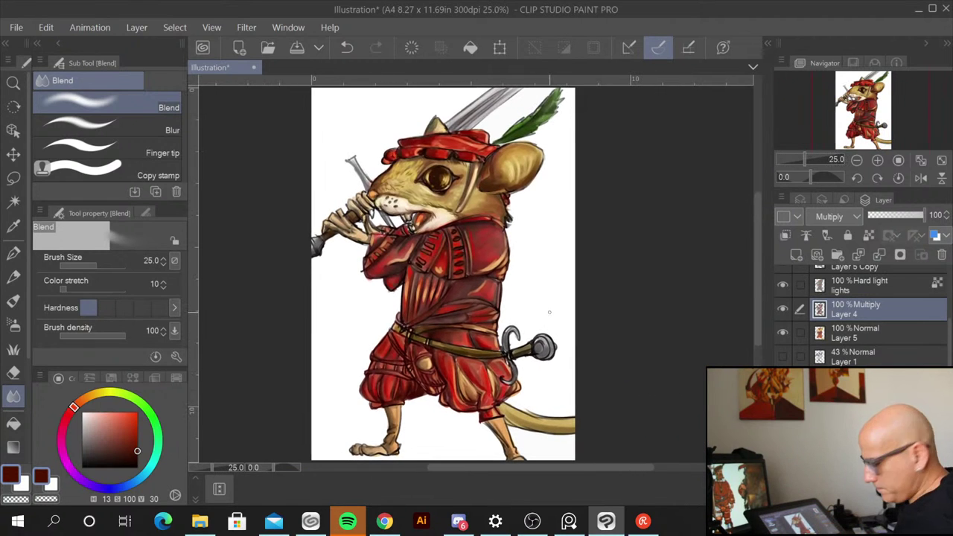
pyautogui.hotkey('ctrl', 's')
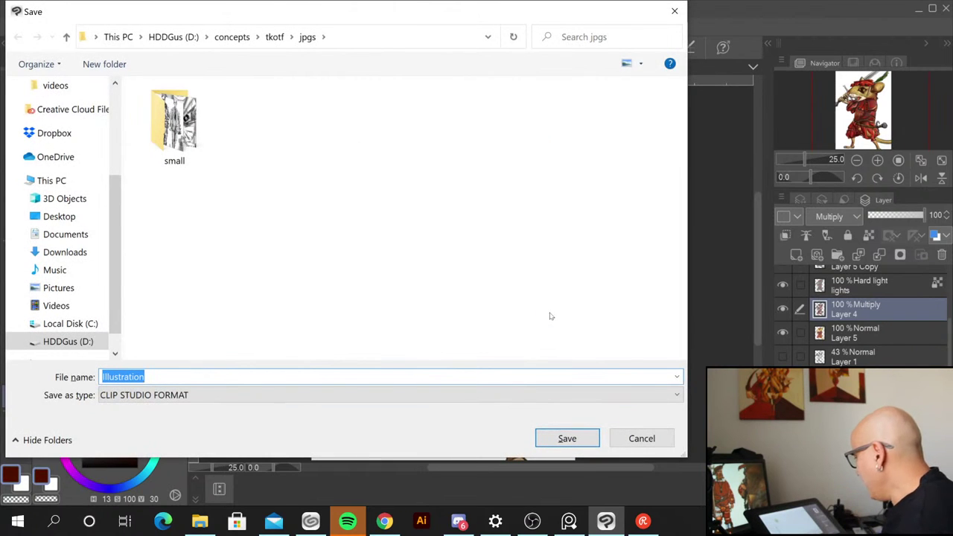
pyautogui.click(232, 37)
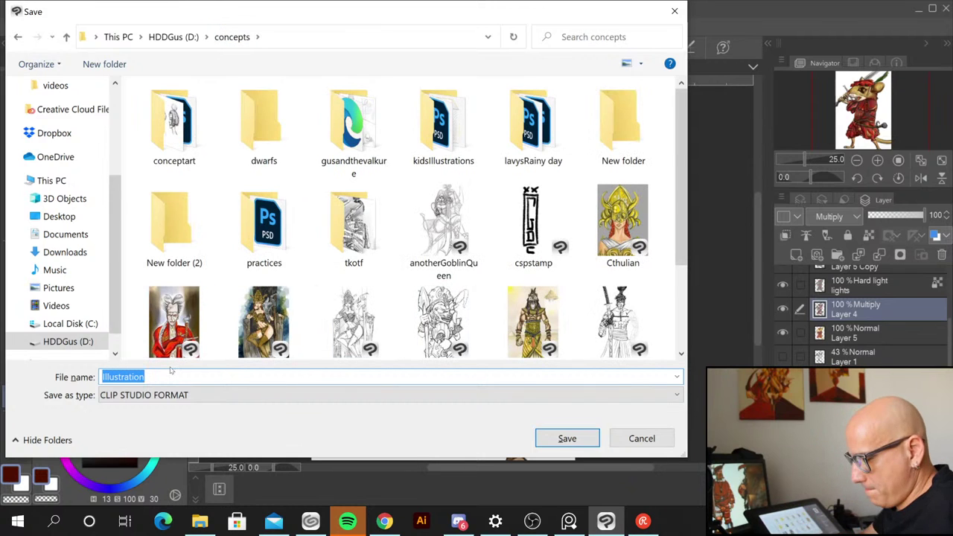
pyautogui.write('lande')
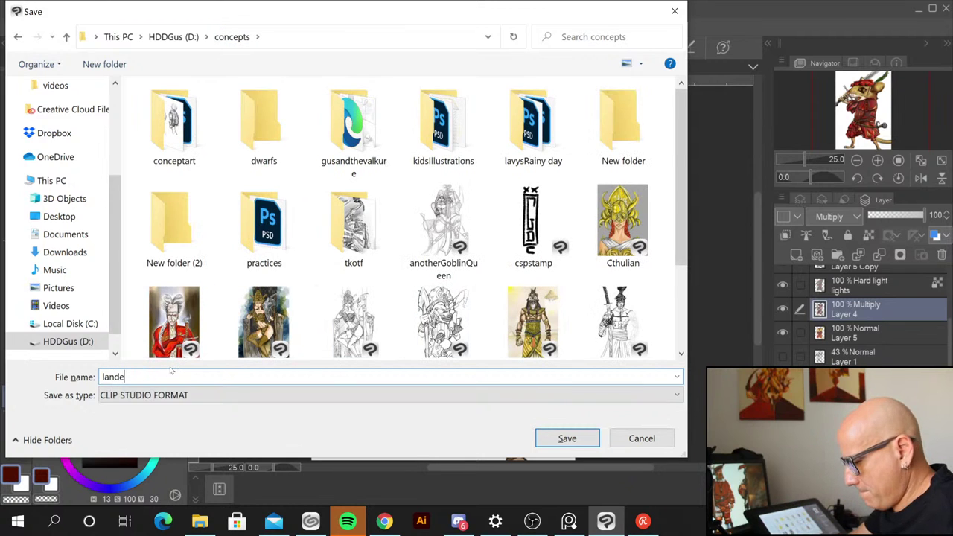
pyautogui.write('sk')
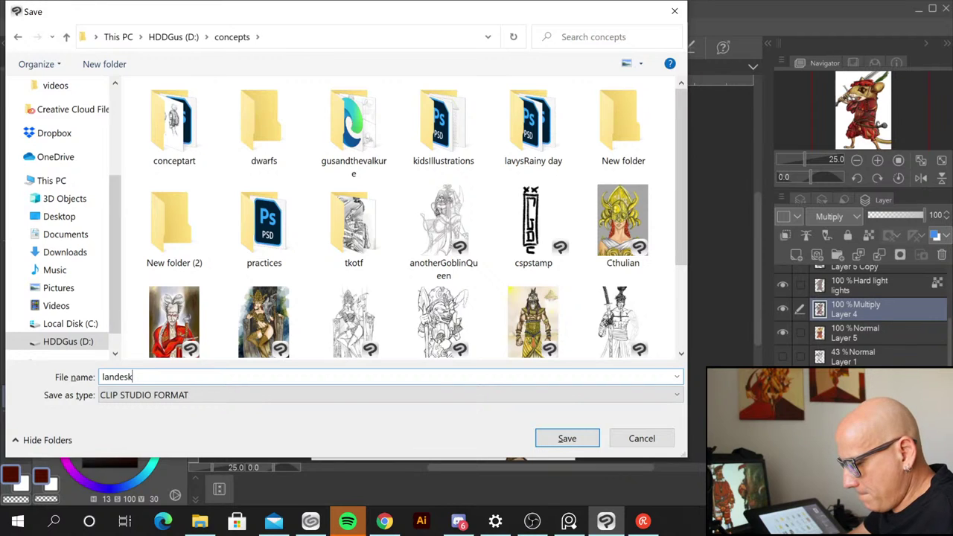
pyautogui.write('necht')
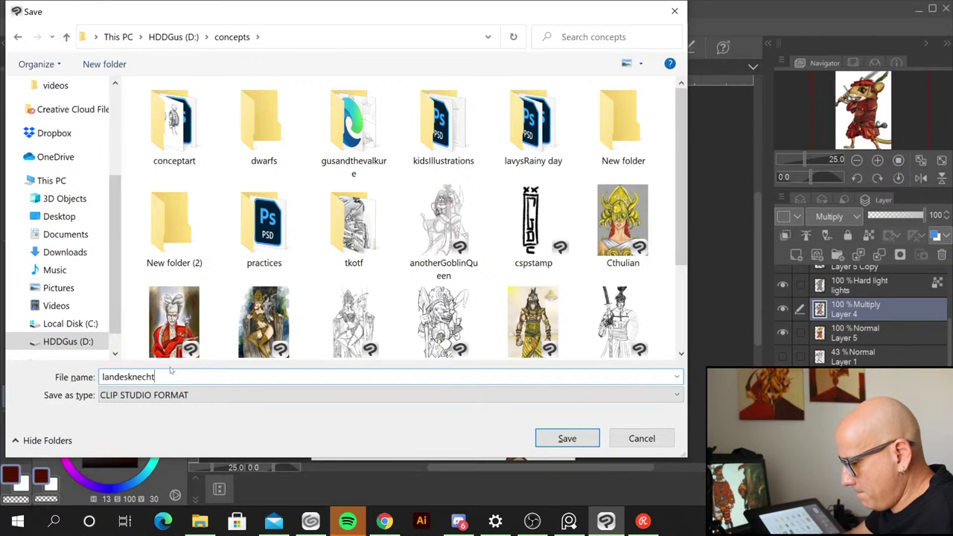
pyautogui.write('-mice')
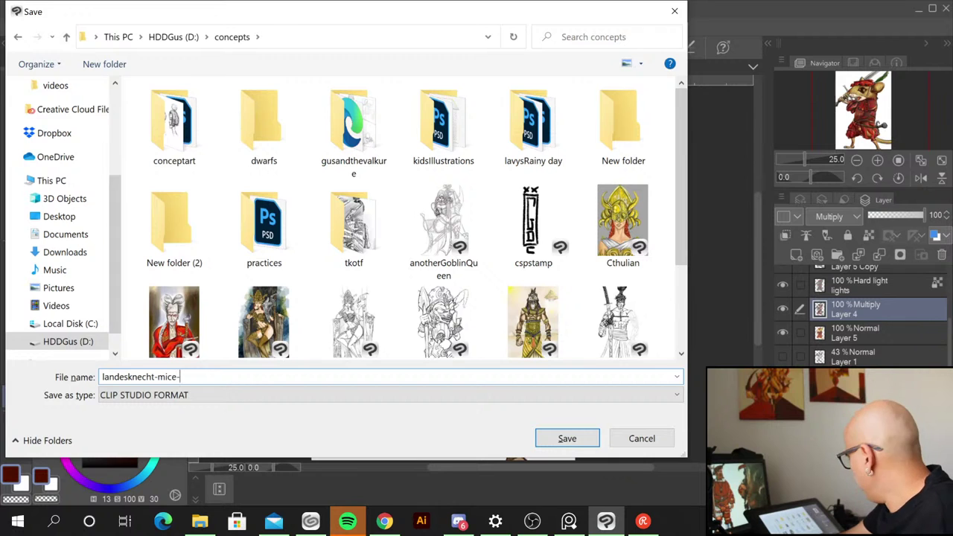
pyautogui.write('-mouseren')
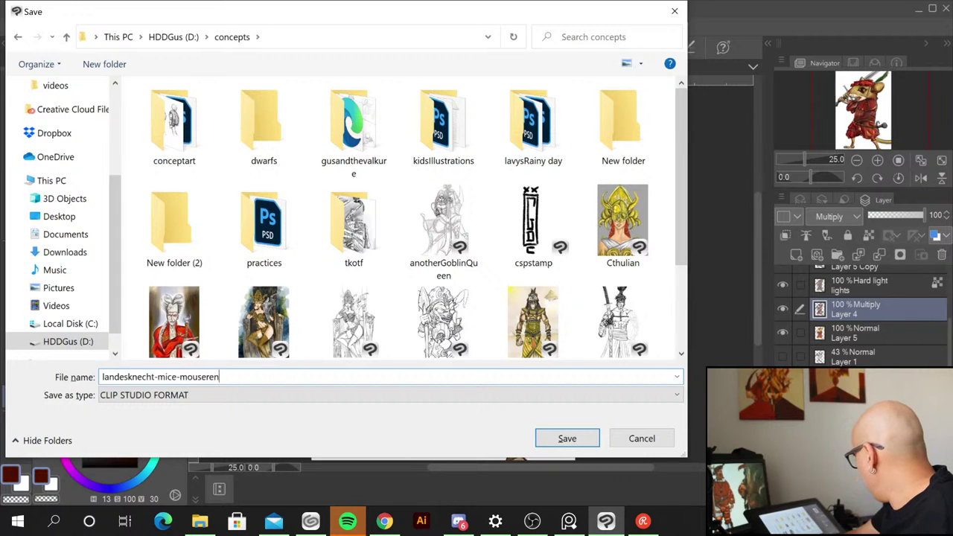
pyautogui.press('Return')
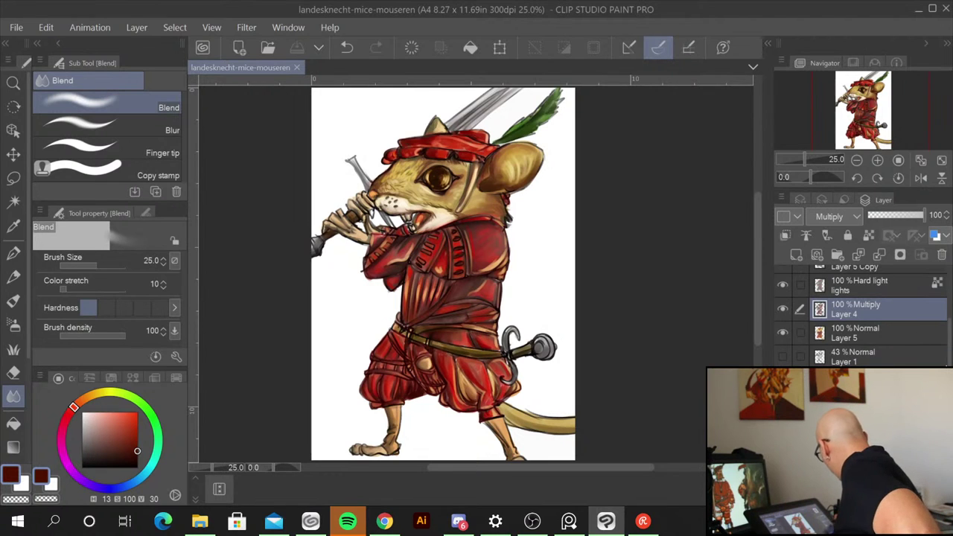
# Step: Hide Layer 5, Layer 4 and the lights layer, and show and select the Layer 1 sketch
pyautogui.click(783, 333)
pyautogui.click(782, 309)
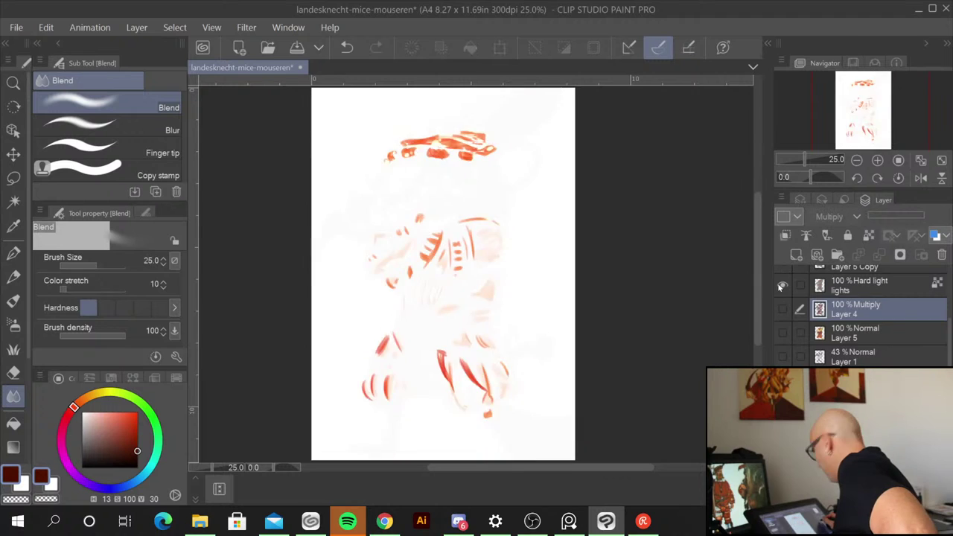
pyautogui.click(781, 285)
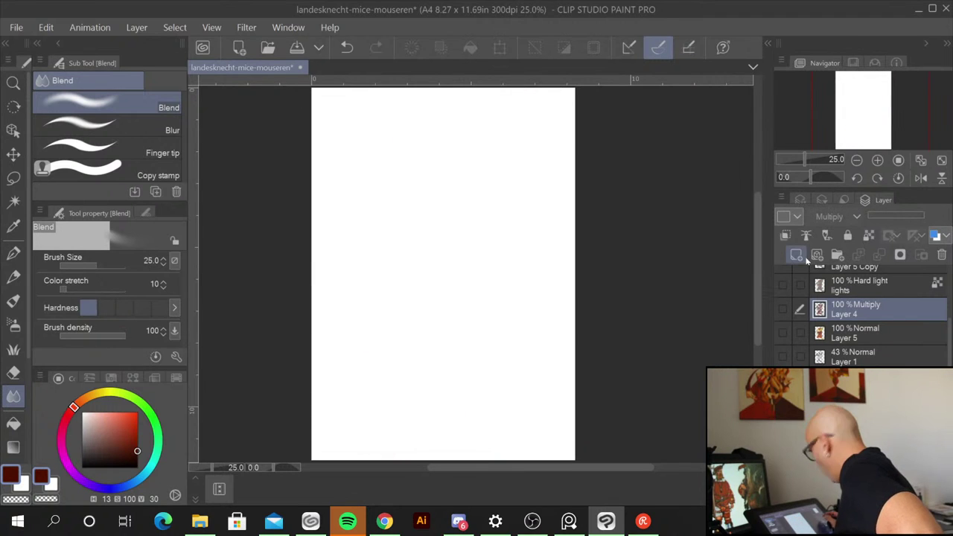
pyautogui.click(783, 357)
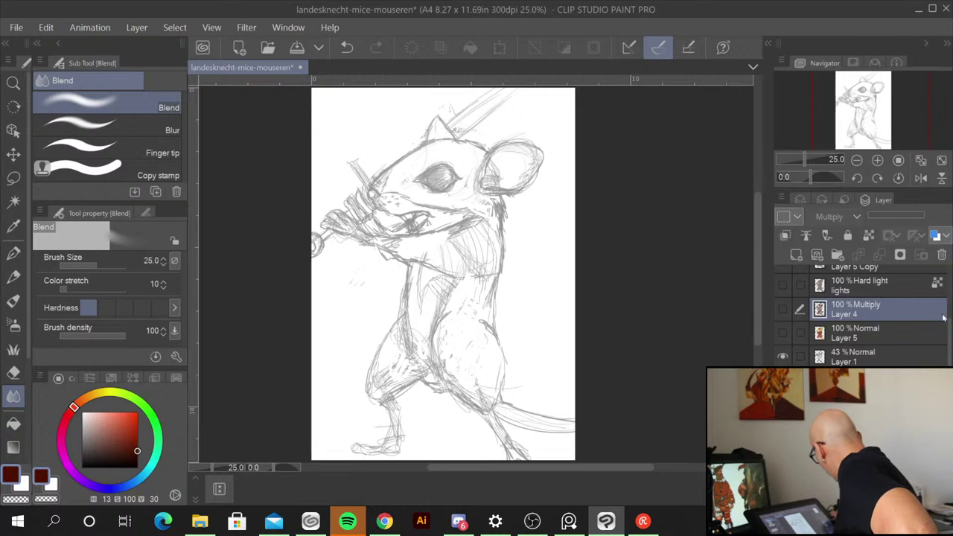
pyautogui.click(892, 359)
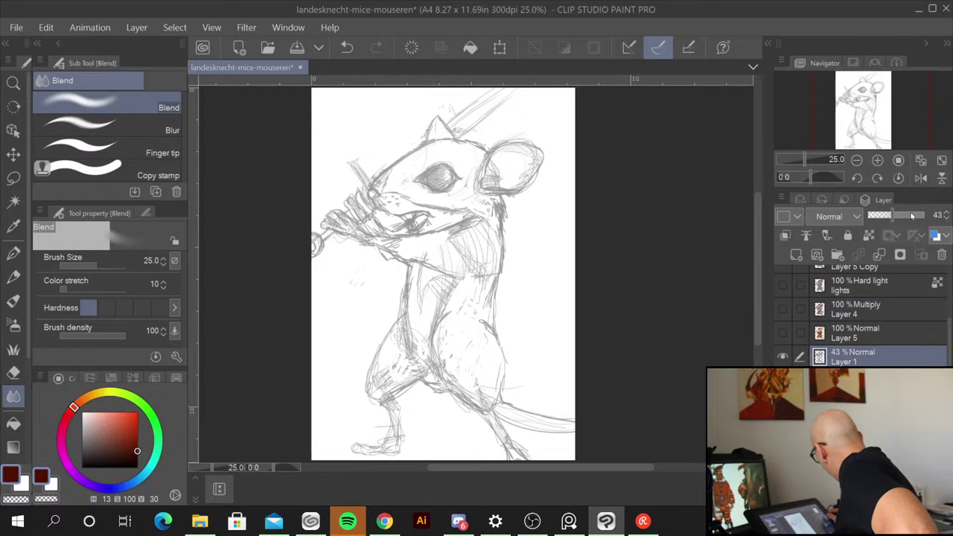
# Step: Raise the Layer 1 sketch's opacity to 100%, hide the sketch, and briefly preview Layer 4 alone
pyautogui.moveTo(912, 215); pyautogui.dragTo(929, 215)
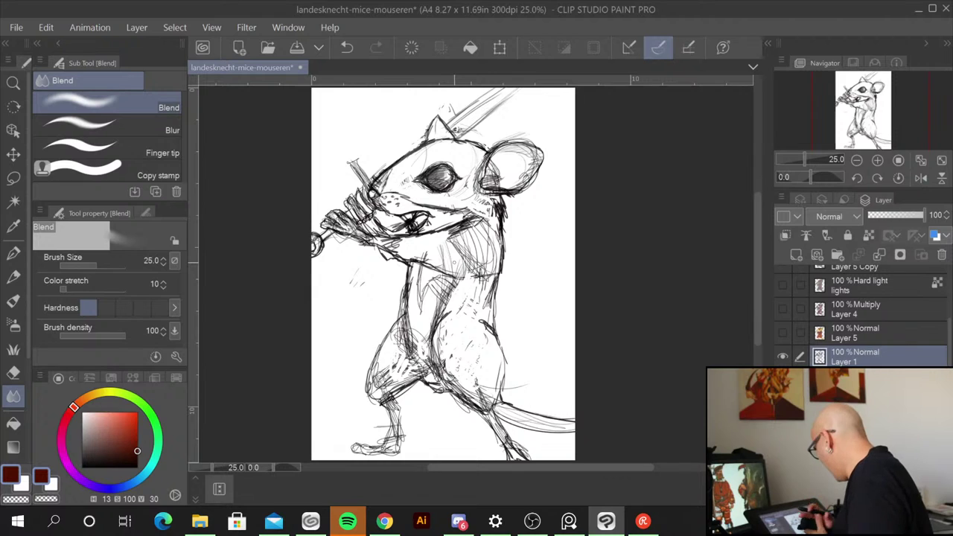
pyautogui.click(782, 358)
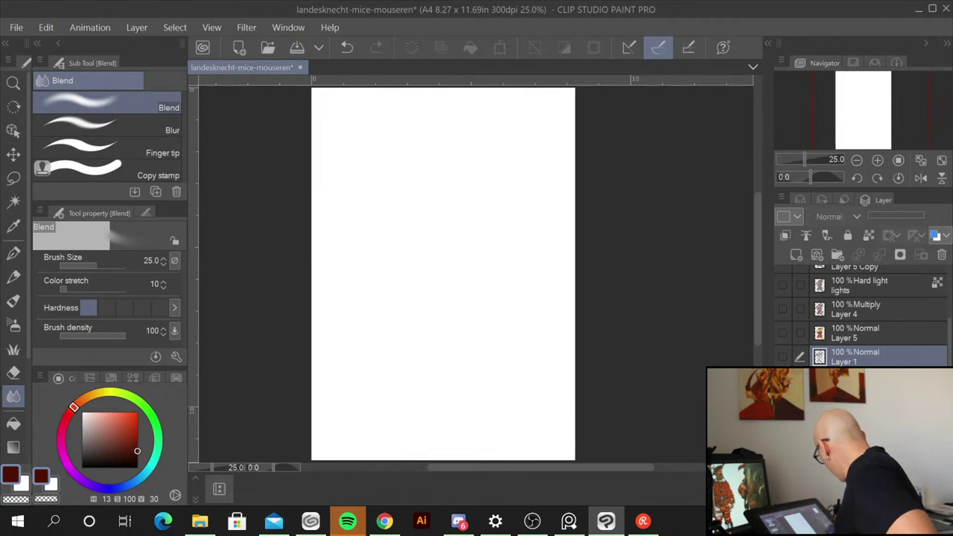
pyautogui.click(782, 309)
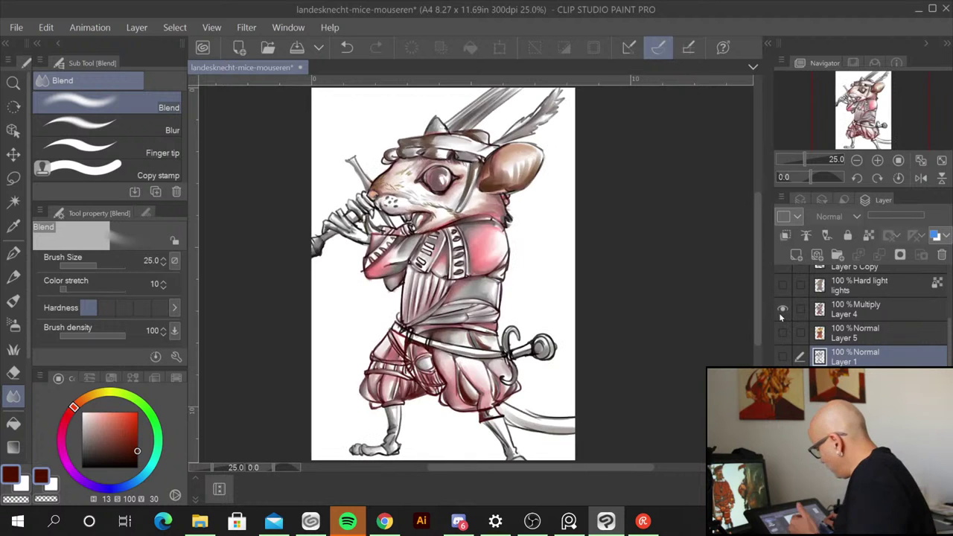
pyautogui.click(782, 310)
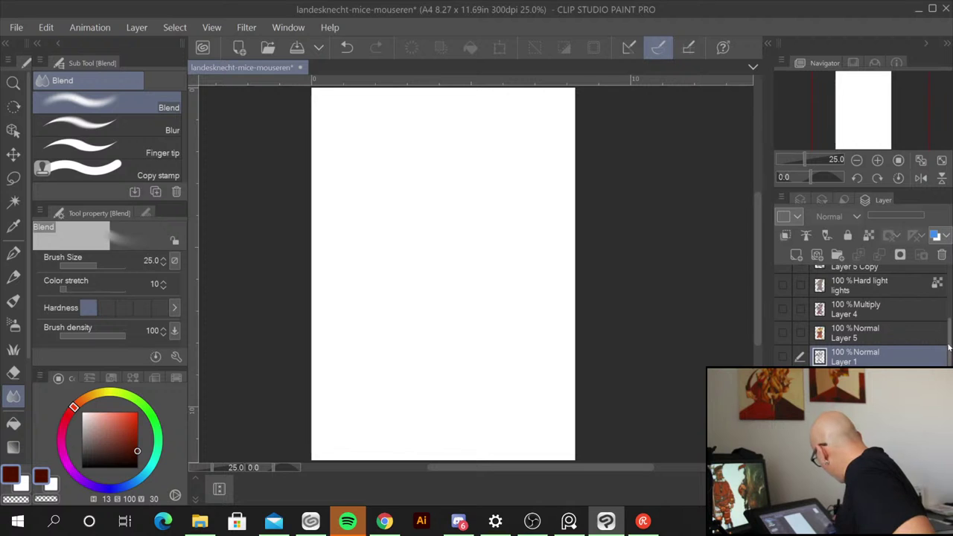
# Step: Preview the clean line art on Layer 3 together with Layer 4 Copy, and hide both layers again
pyautogui.moveTo(948, 350); pyautogui.dragTo(949, 309)
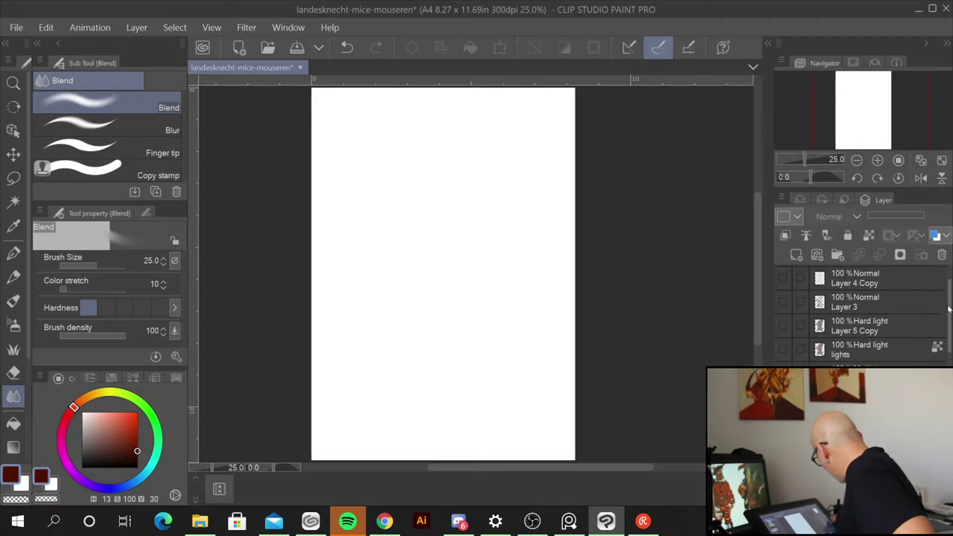
pyautogui.click(782, 306)
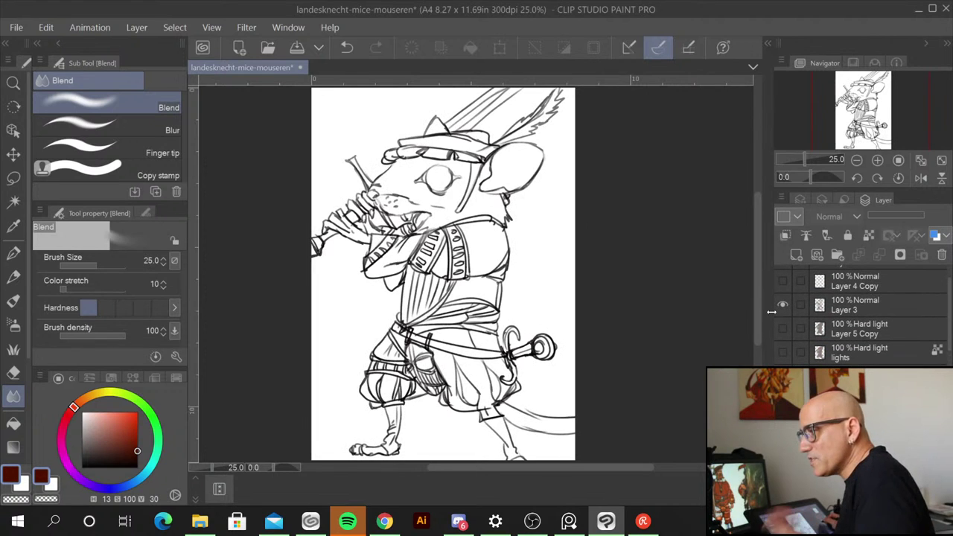
pyautogui.click(782, 281)
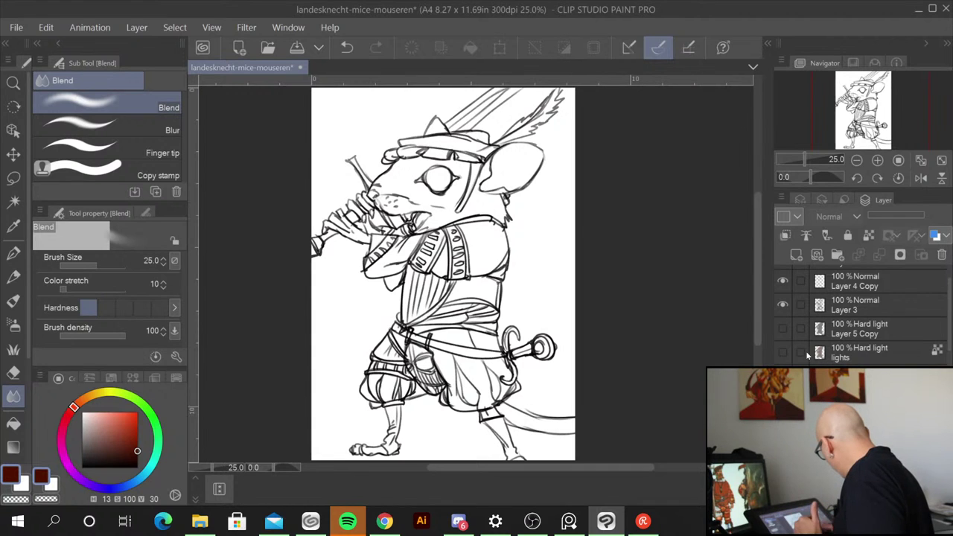
pyautogui.click(782, 305)
pyautogui.click(783, 281)
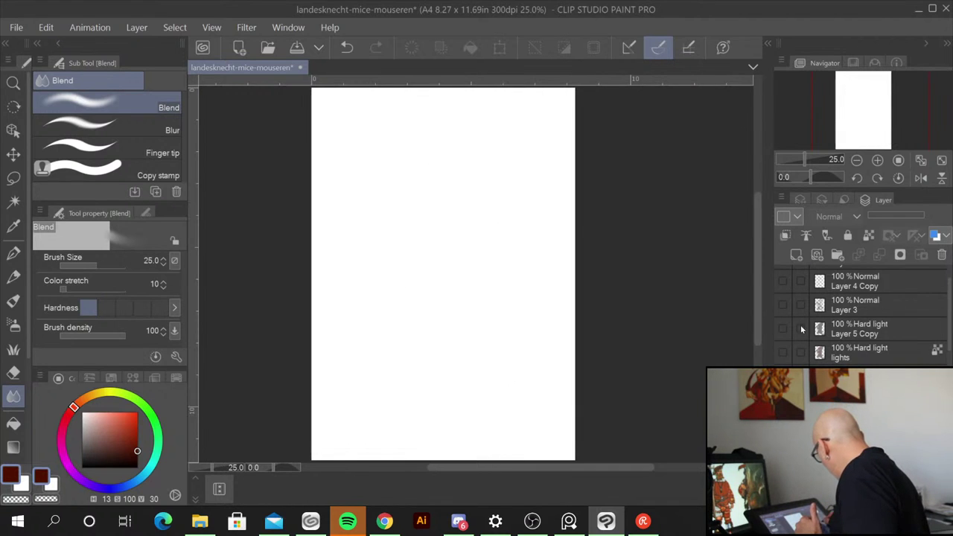
# Step: Select the Hard light layer named lights, view it alone on the canvas, and hide it
pyautogui.click(824, 354)
pyautogui.click(781, 354)
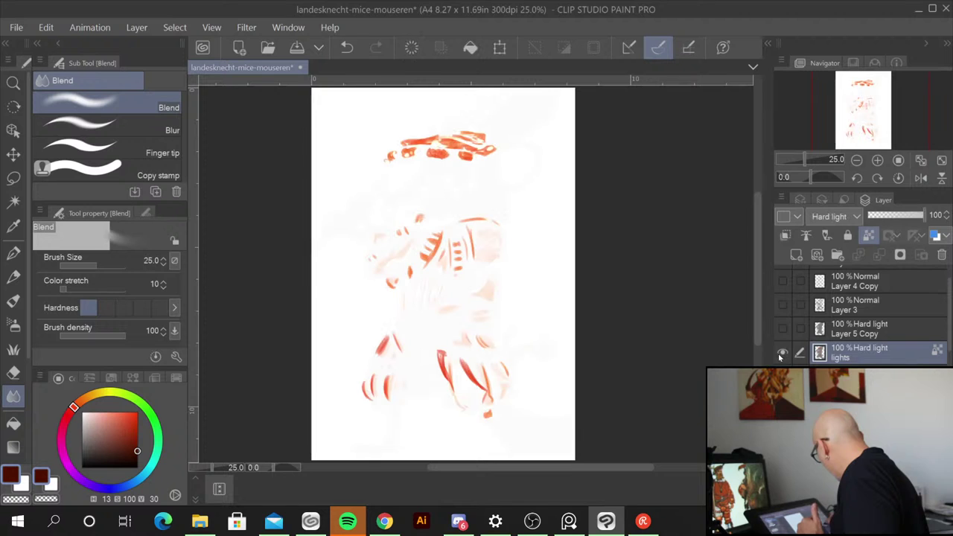
pyautogui.click(782, 354)
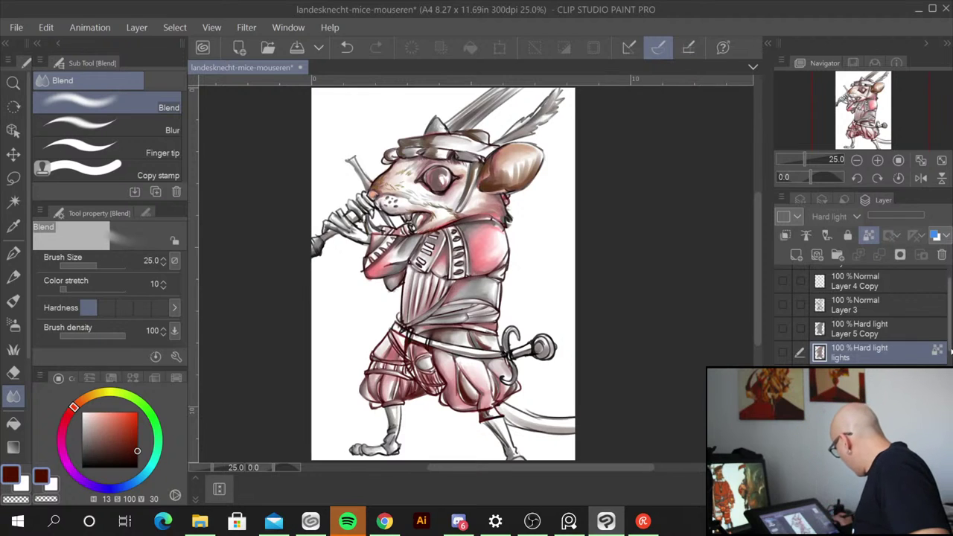
# Step: Show the Multiply shading on Layer 4 over the flat colours of Layer 5, and select Layer 4
pyautogui.scroll(-1, 950, 363)
pyautogui.scroll(-2, 950, 363)
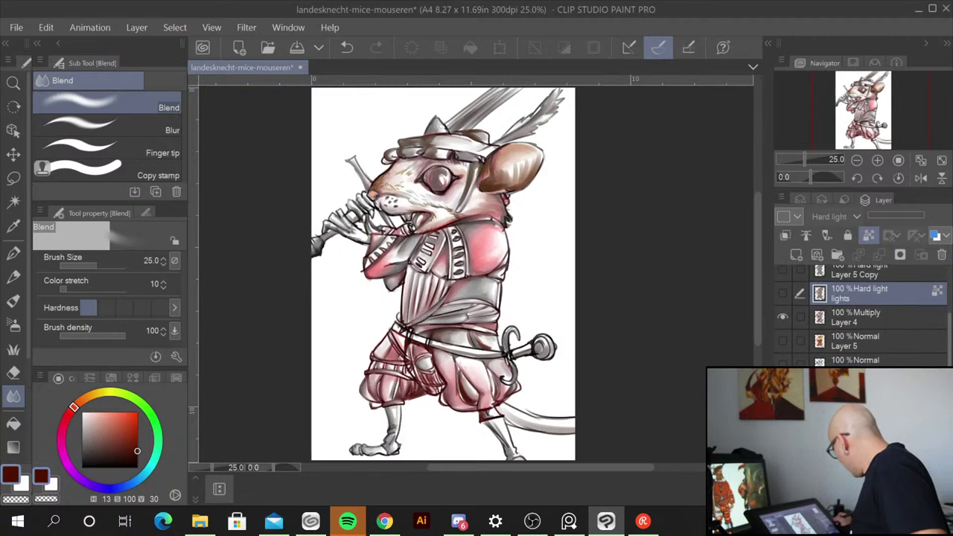
pyautogui.scroll(1, 882, 340)
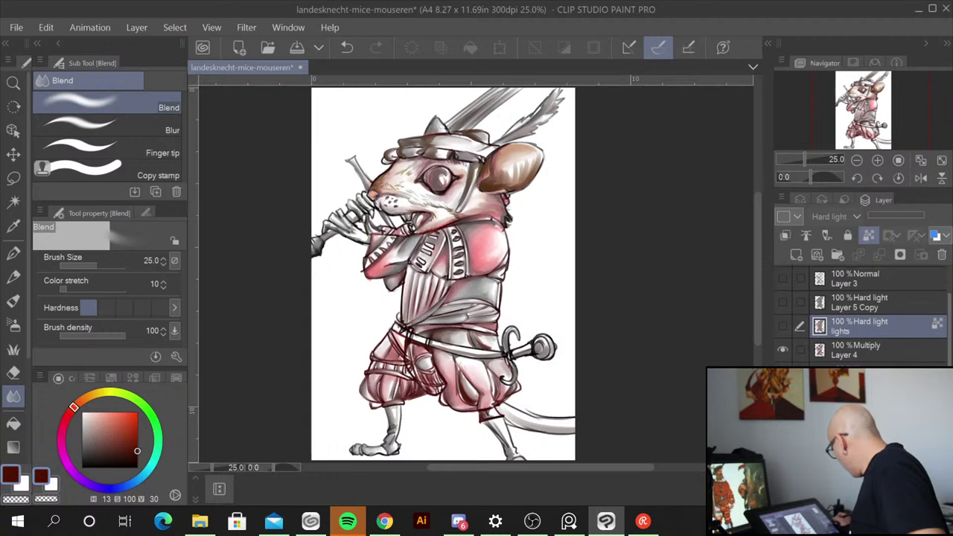
pyautogui.click(886, 343)
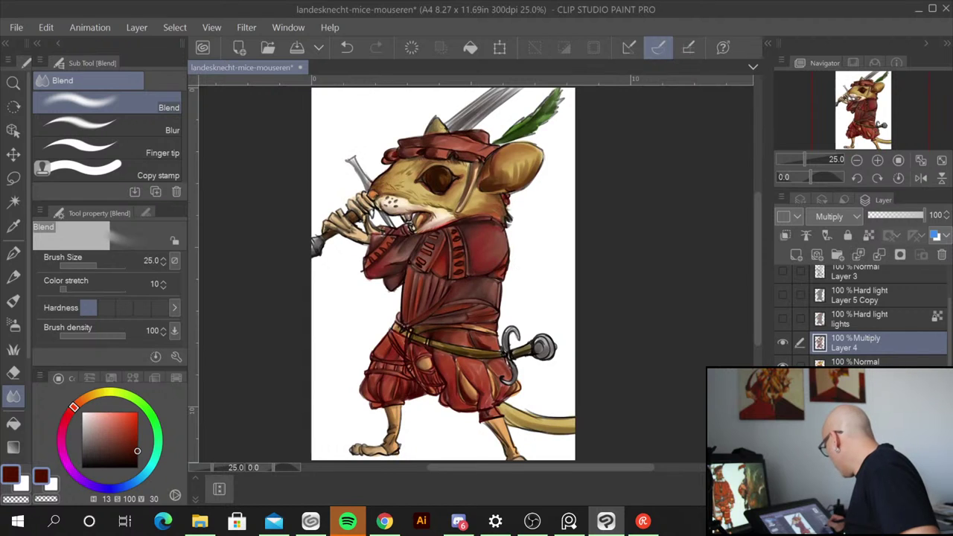
pyautogui.moveTo(947, 356); pyautogui.dragTo(944, 332)
pyautogui.scroll(-2, 946, 333)
pyautogui.click(943, 328)
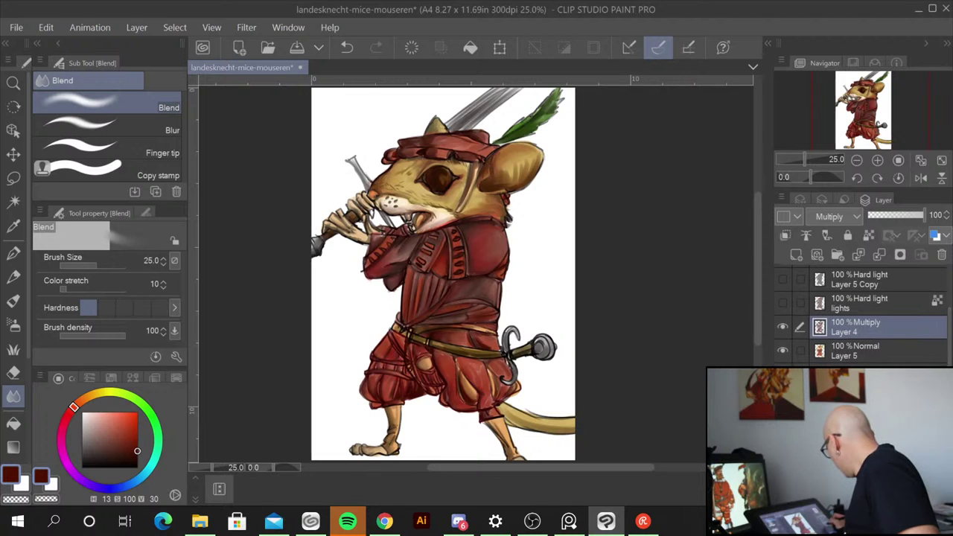
# Step: Compare the painting with and without the Layer 4 shading, the lights layer and the Layer 5 colours
pyautogui.click(783, 327)
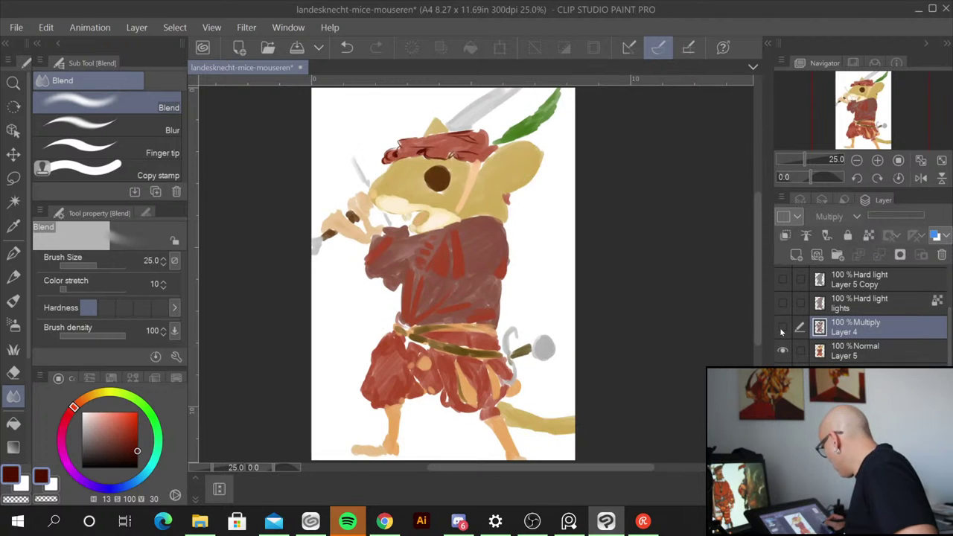
pyautogui.click(782, 329)
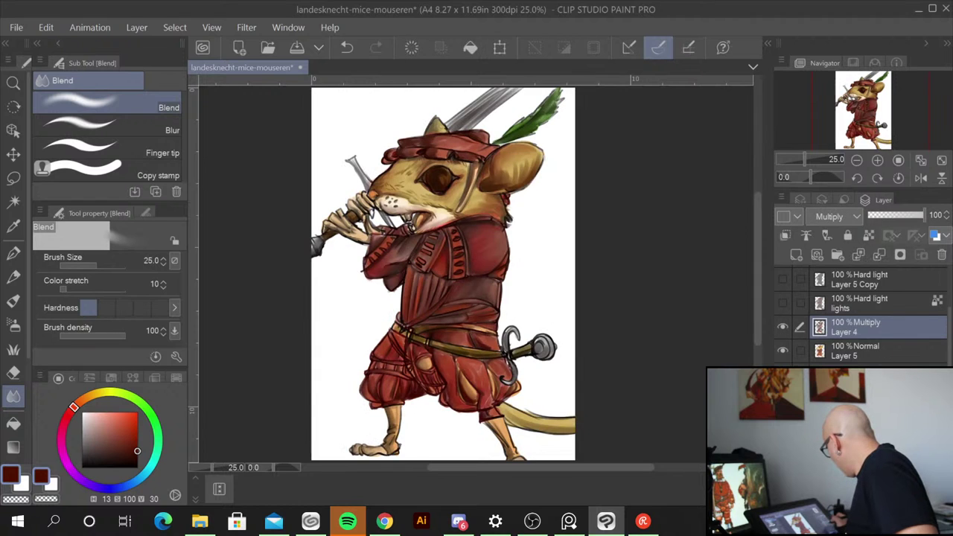
pyautogui.click(782, 303)
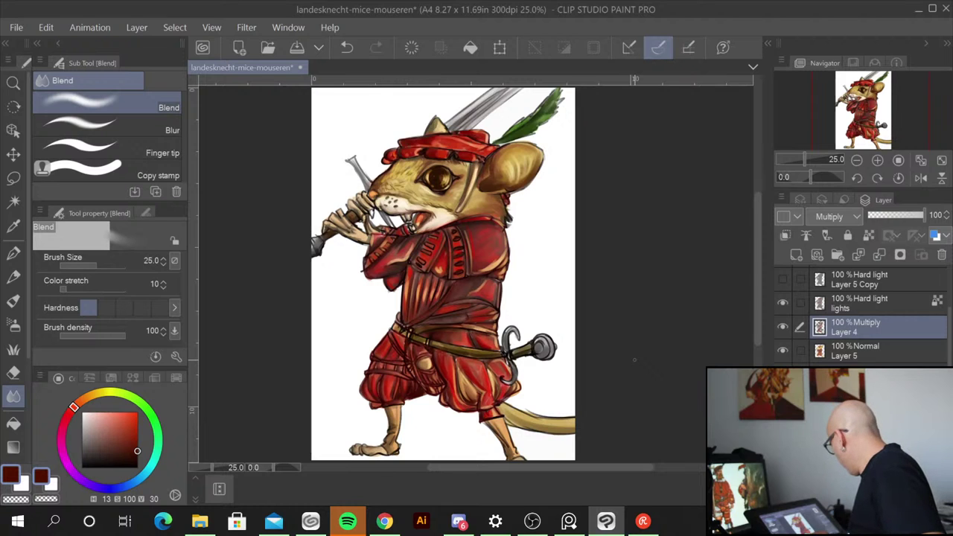
pyautogui.click(782, 304)
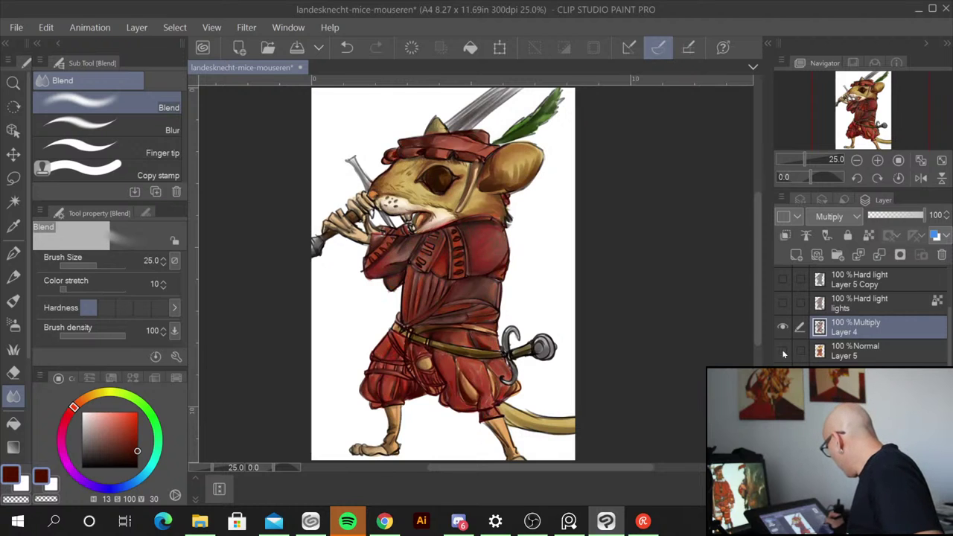
pyautogui.click(783, 350)
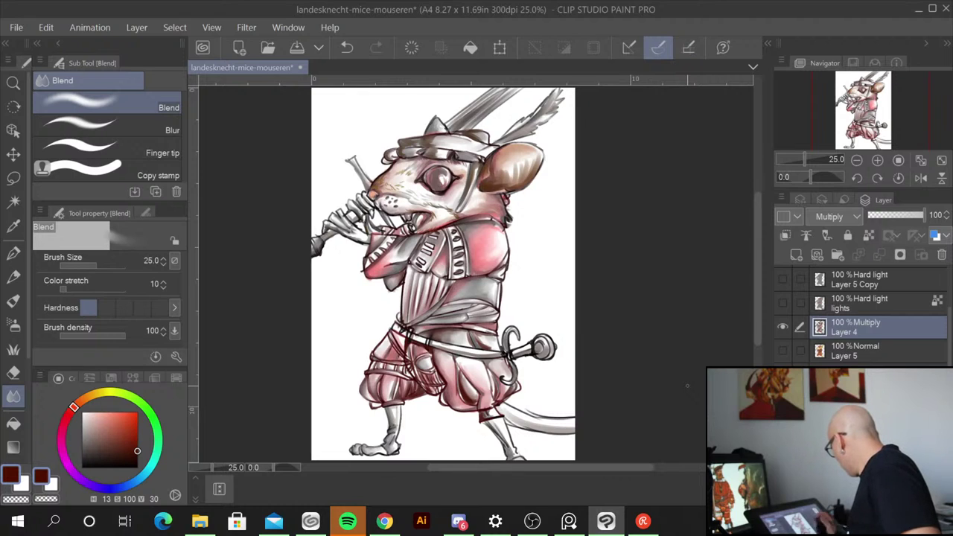
pyautogui.click(783, 352)
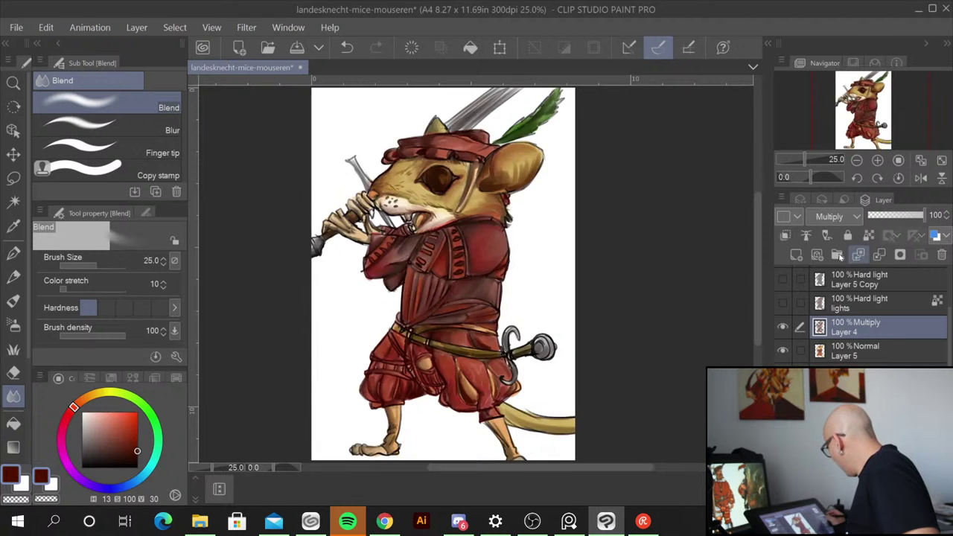
# Step: Show the lights layer above Layer 4 and Layer 5, and switch to another open window
pyautogui.click(782, 302)
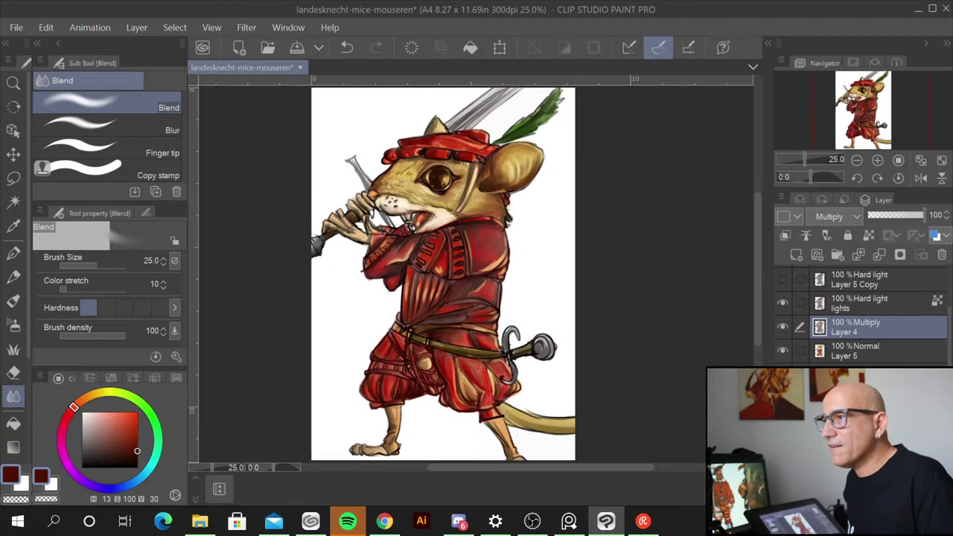
pyautogui.hotkey('alt', 'Tab')
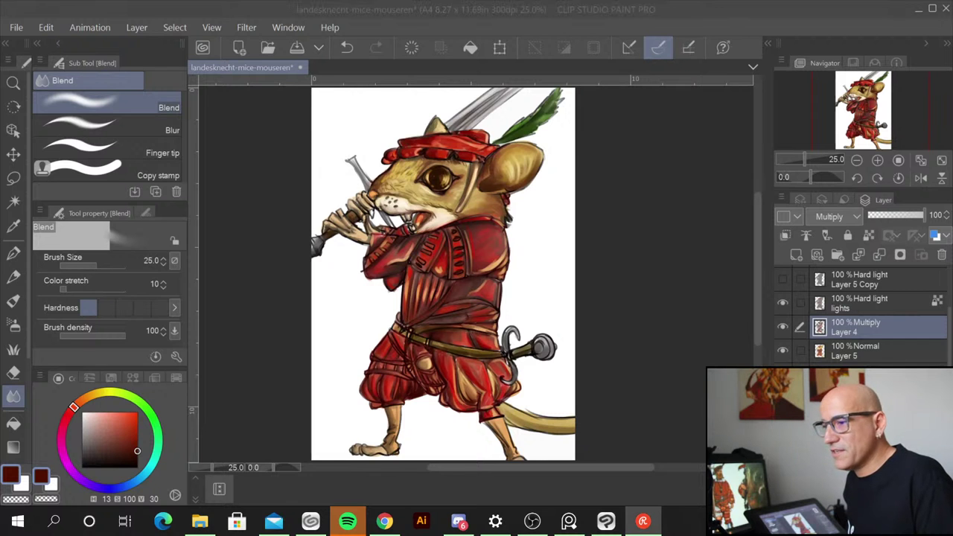